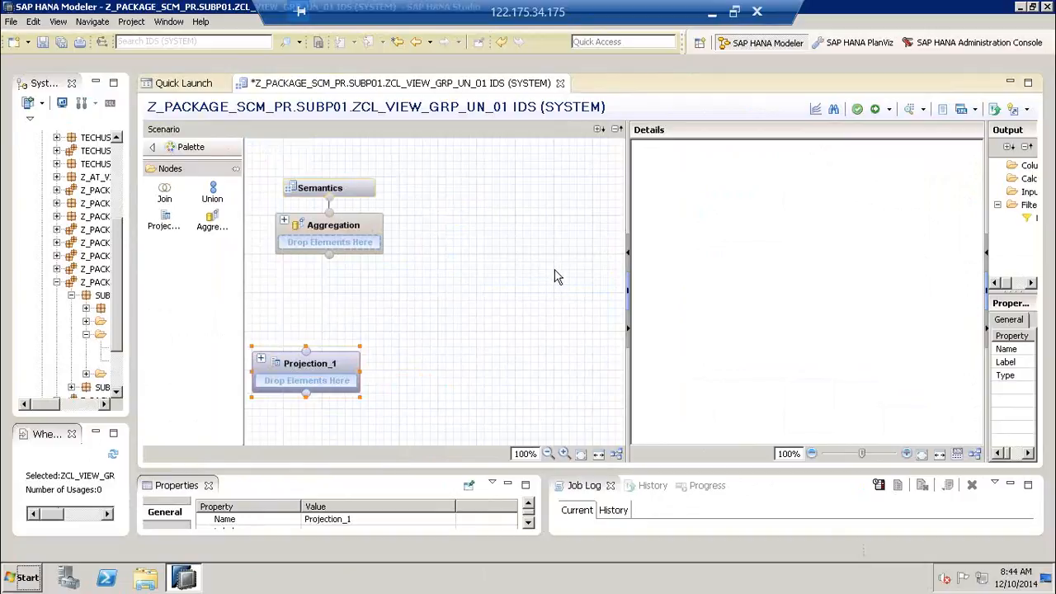
Add a second projection node to the scenario beside Projection_1, below the Aggregation node
click(163, 224)
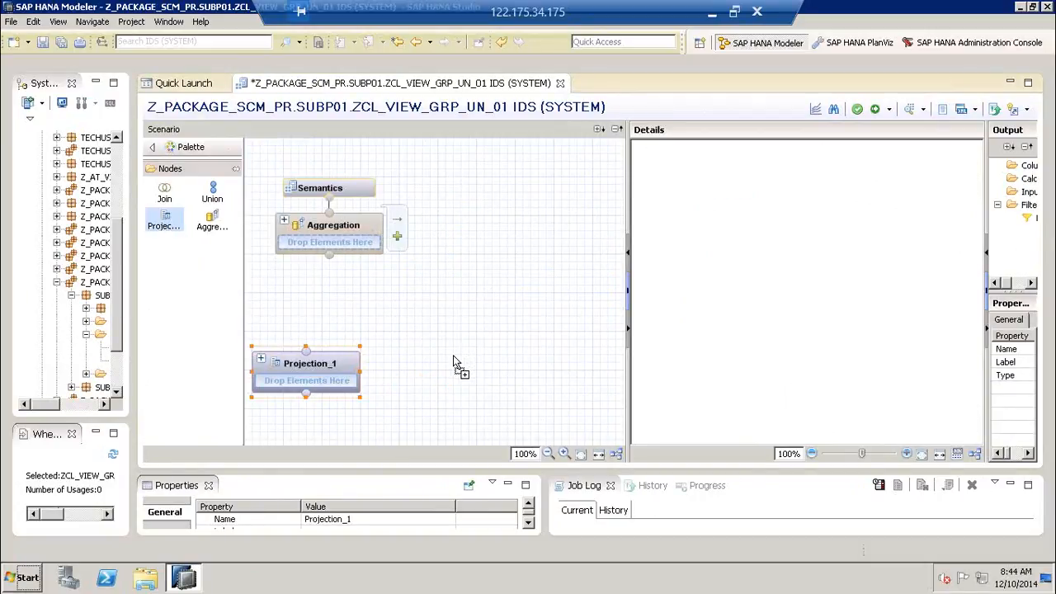
click(491, 400)
drag(483, 389, 451, 352)
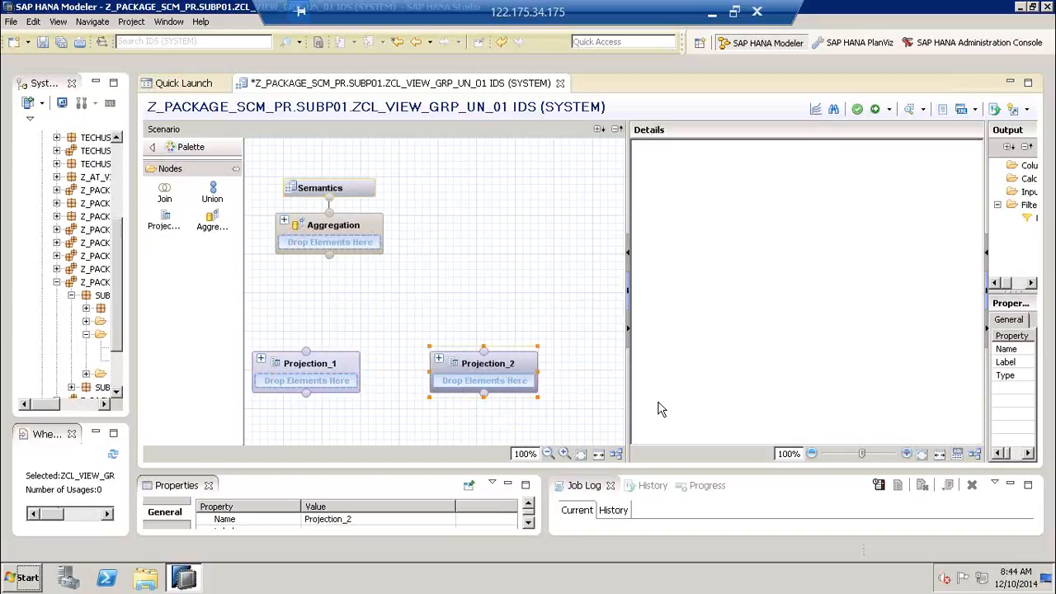
click(560, 422)
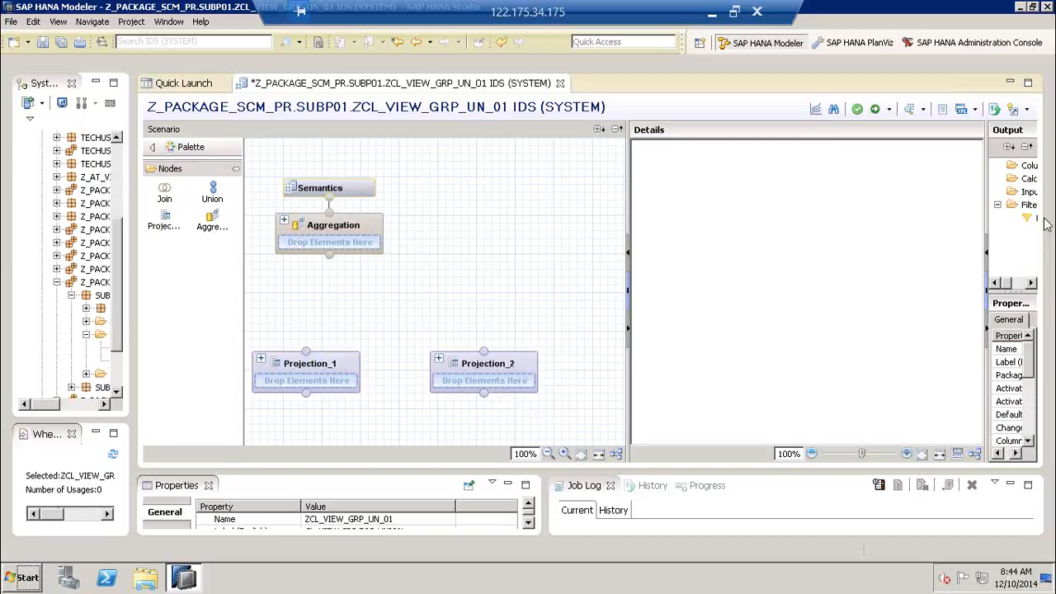
click(995, 238)
mouse_move(111, 325)
mouse_down()
mouse_move(283, 377)
mouse_move(291, 363)
mouse_up()
mouse_move(111, 323)
mouse_down()
mouse_move(196, 400)
mouse_move(493, 399)
mouse_move(490, 383)
mouse_move(512, 378)
mouse_move(521, 389)
mouse_up()
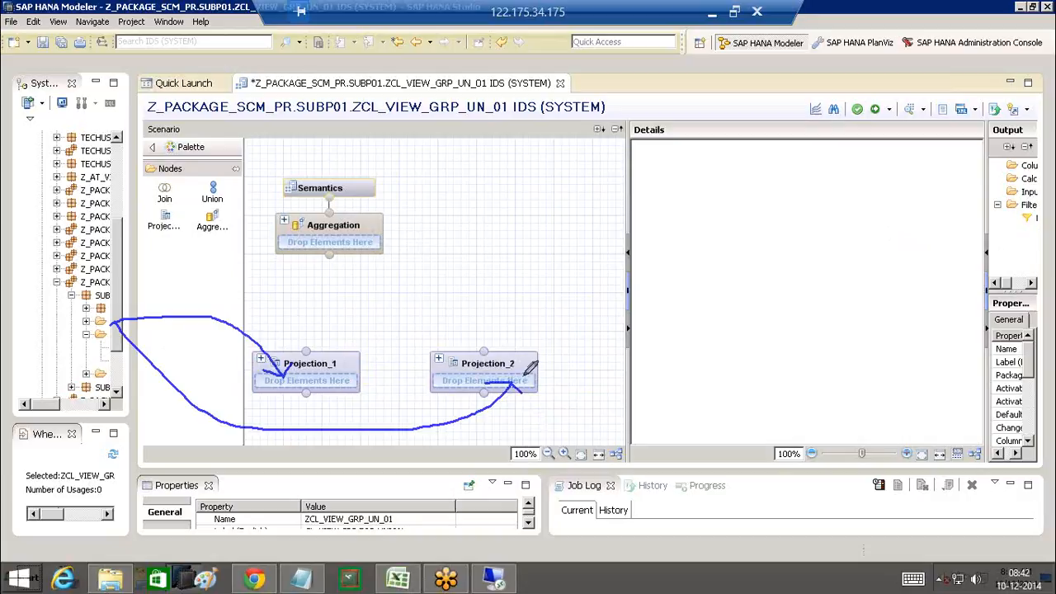
drag(315, 354, 364, 306)
drag(490, 353, 418, 311)
mouse_move(216, 179)
mouse_down()
mouse_move(201, 180)
mouse_move(197, 200)
mouse_move(234, 198)
mouse_up()
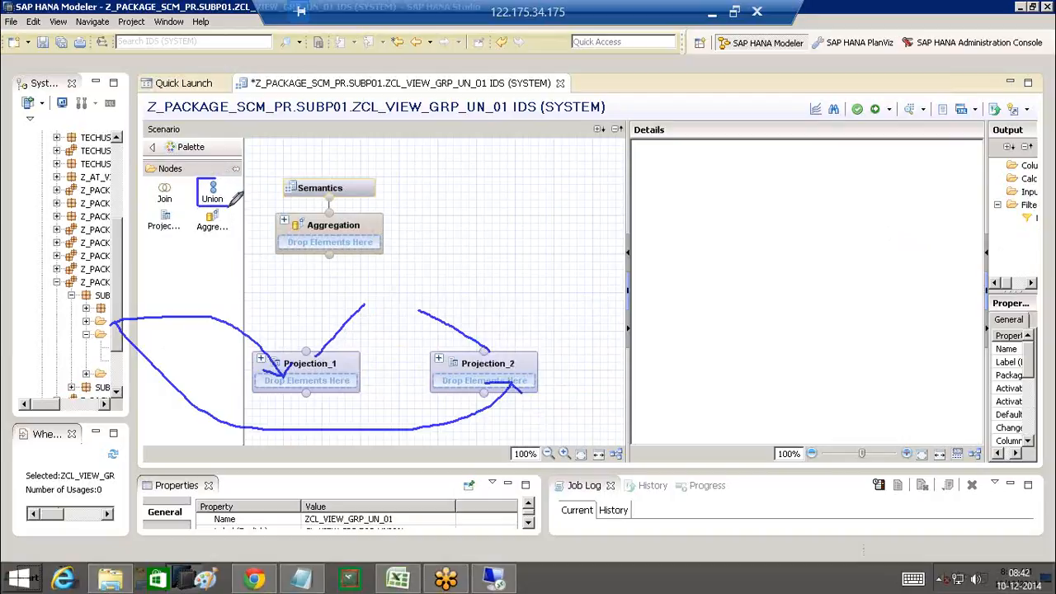
mouse_move(152, 183)
mouse_down()
mouse_move(170, 207)
mouse_move(170, 182)
mouse_up()
mouse_move(357, 287)
mouse_down()
mouse_move(359, 303)
mouse_move(411, 311)
mouse_move(410, 282)
mouse_move(355, 285)
mouse_move(368, 233)
mouse_move(355, 252)
mouse_move(367, 238)
mouse_move(380, 247)
mouse_up()
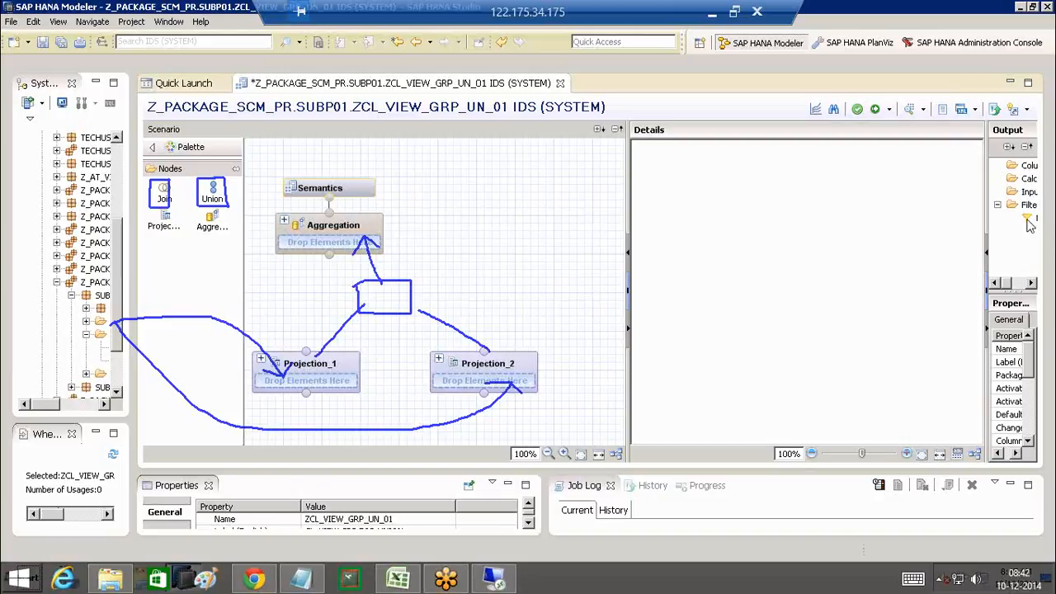
click(959, 297)
Assign analytic view ZAN_VIEW_SALEFIN_02 to Projection_1 and ZAN_VIEW_SALESFIN_01 to Projection_2 as their data sources
click(52, 404)
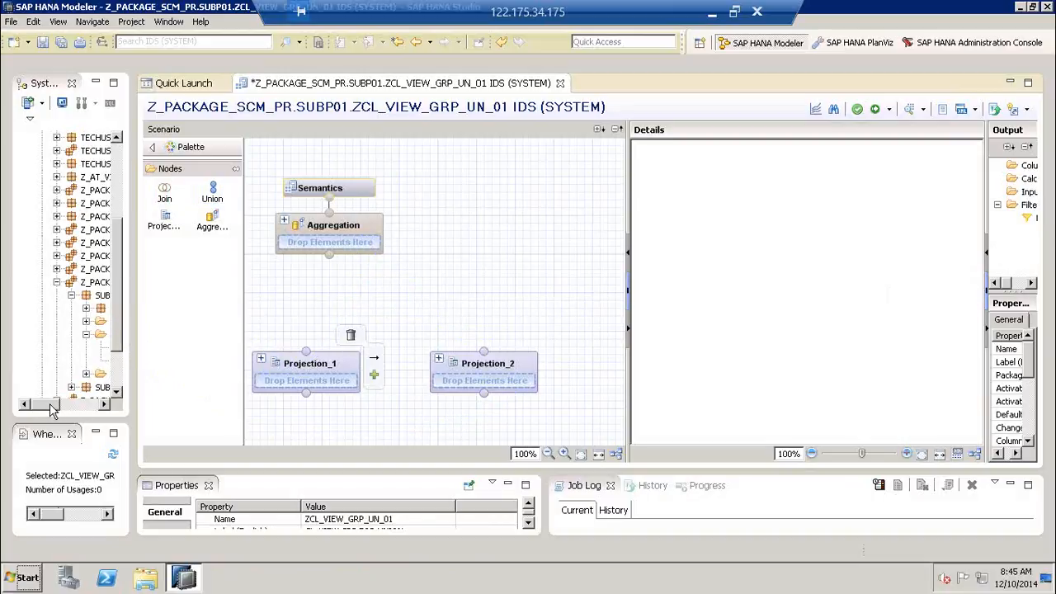
drag(59, 405, 82, 406)
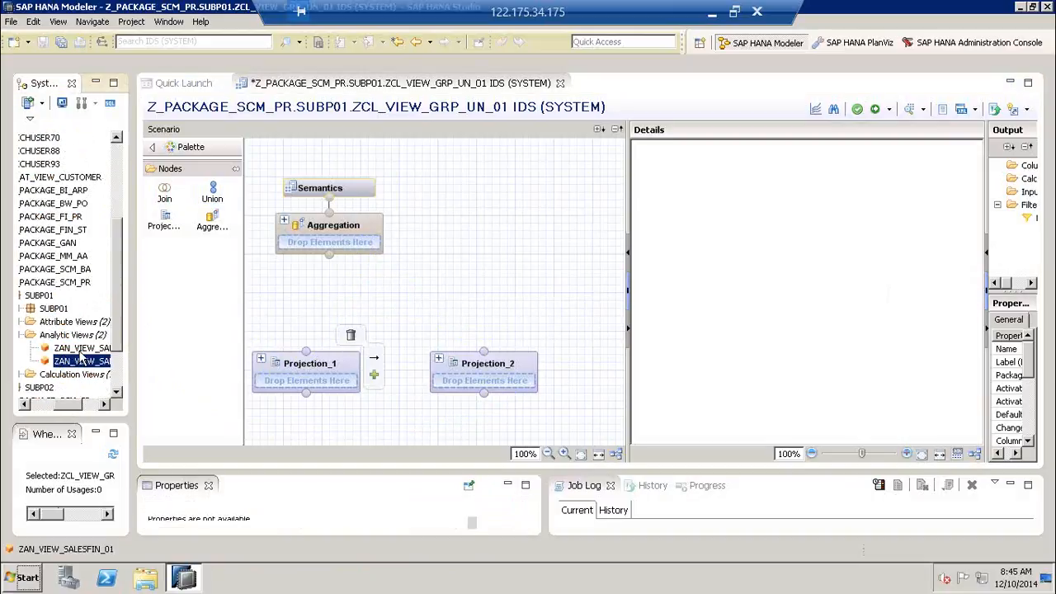
click(82, 350)
drag(98, 349, 302, 391)
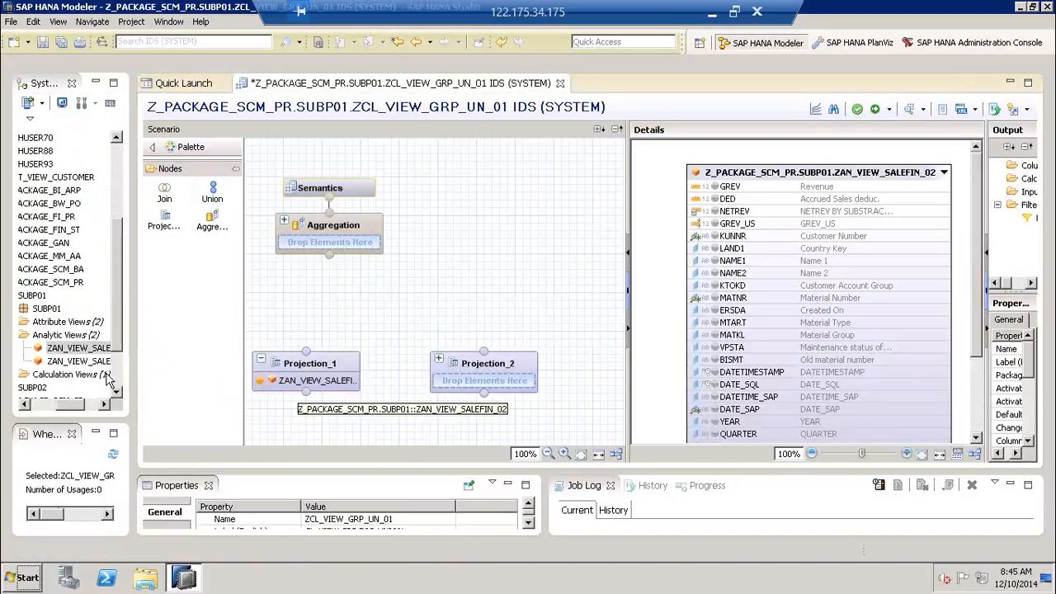
drag(82, 361, 477, 385)
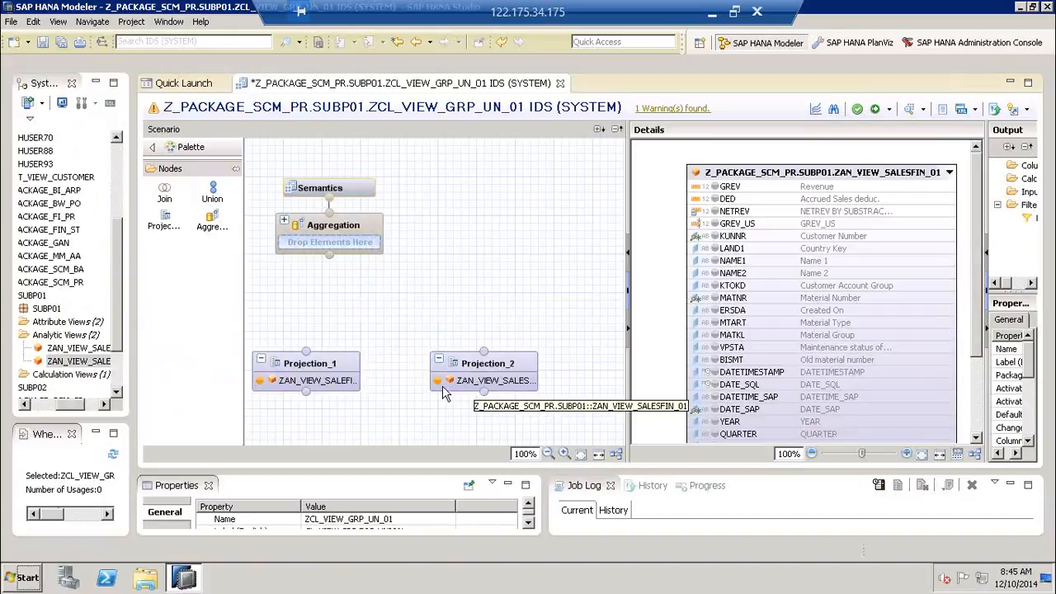
Add KUNNR, LAND1, MATNR, MATKL, MTART, GREV and DED to the output of Projection_1
click(337, 363)
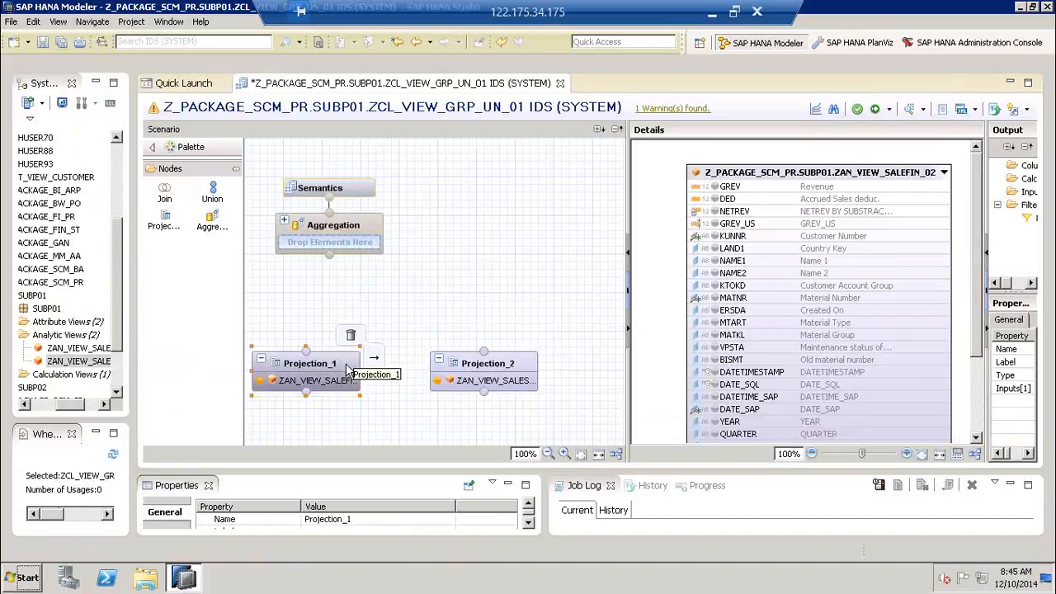
drag(979, 289, 982, 266)
drag(980, 349, 984, 284)
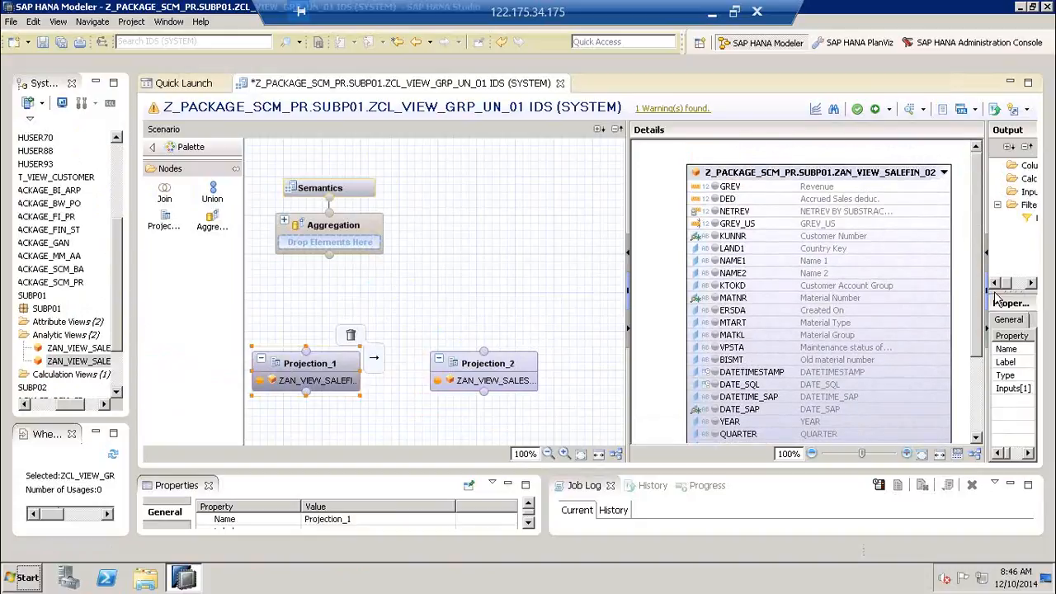
click(716, 238)
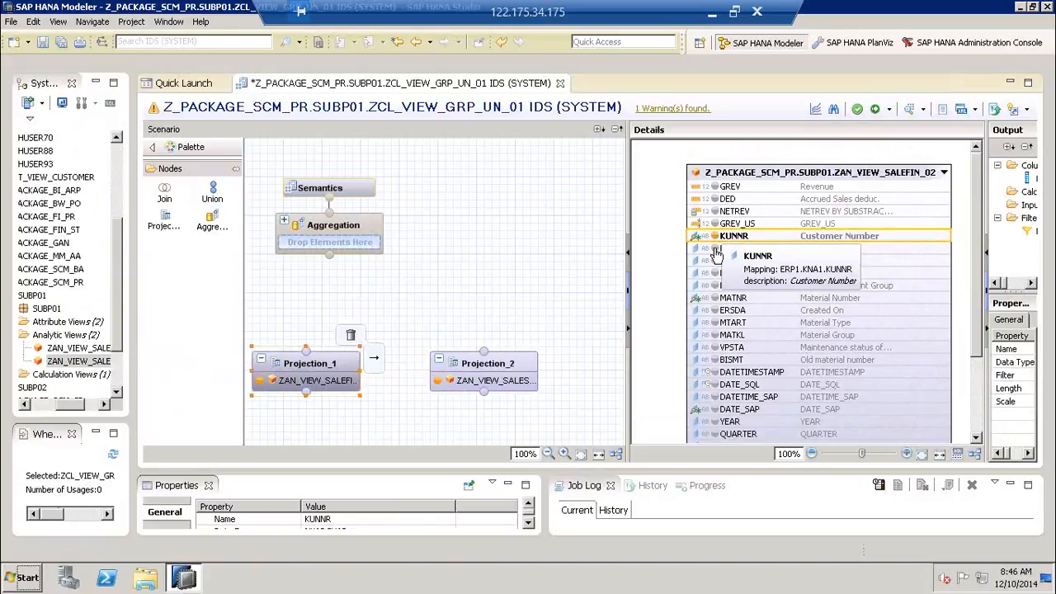
click(715, 249)
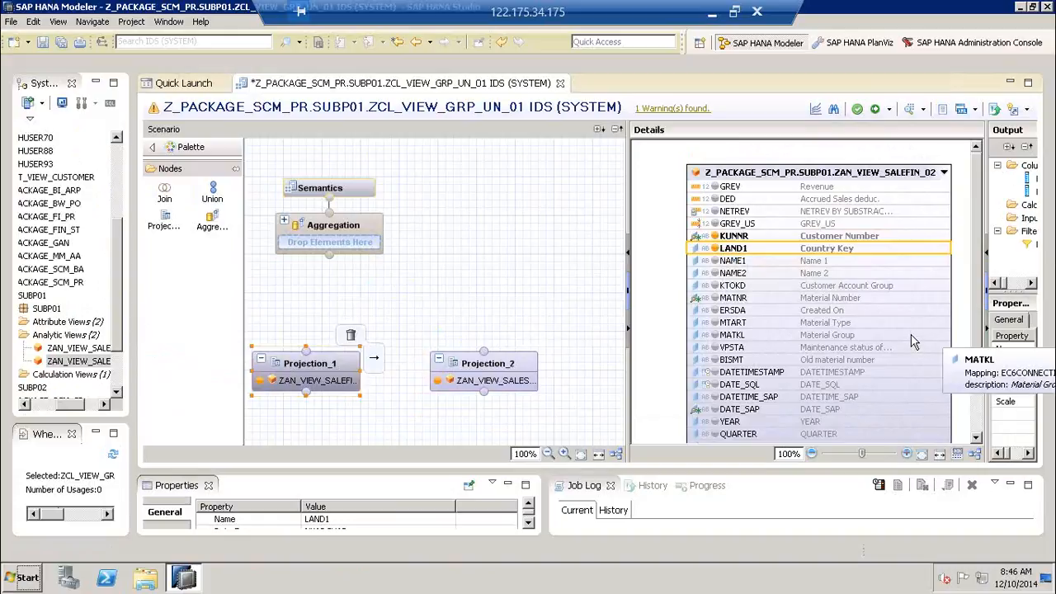
click(716, 299)
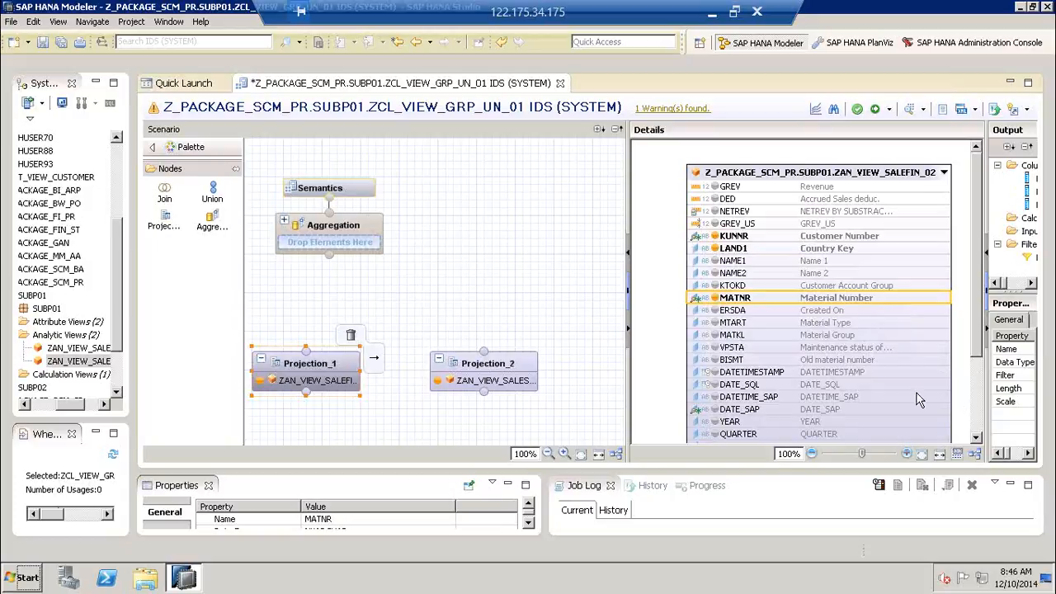
click(717, 333)
click(716, 322)
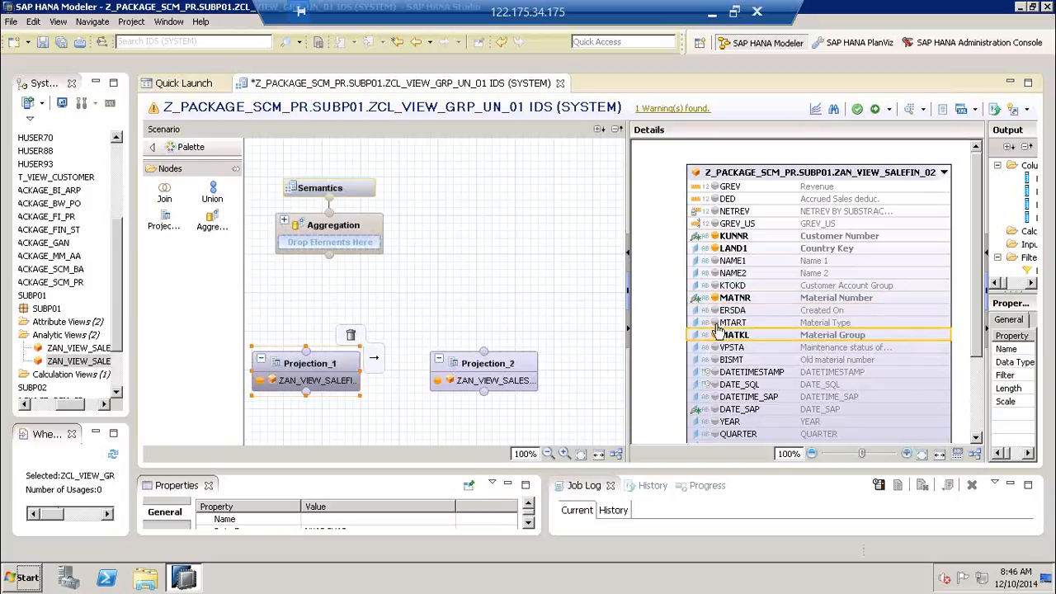
click(715, 188)
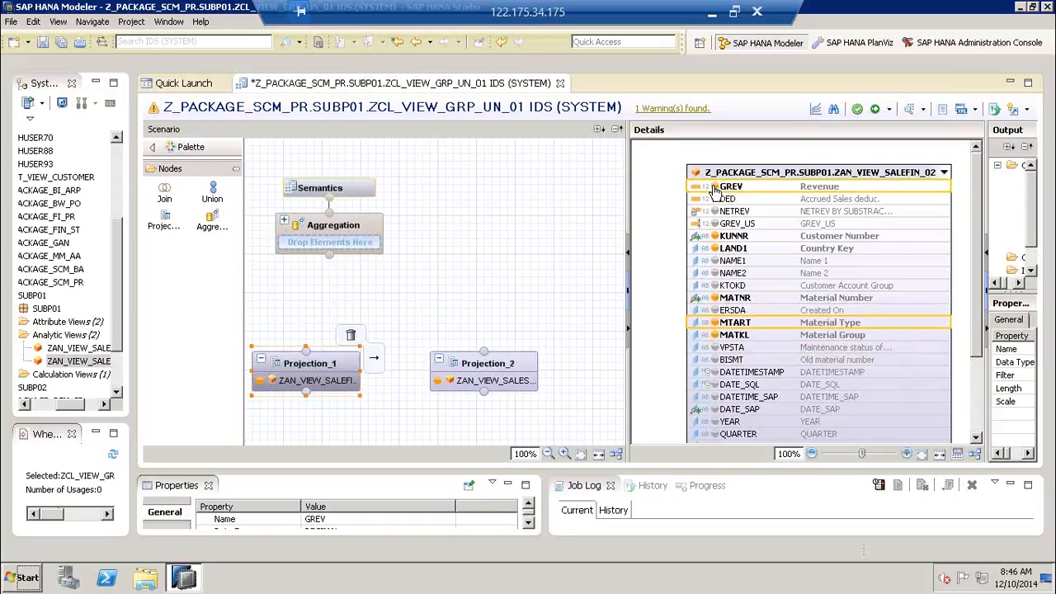
click(716, 200)
Add the time columns QUARTER, MONTH and YEAR to the output of Projection_1
drag(978, 330, 980, 433)
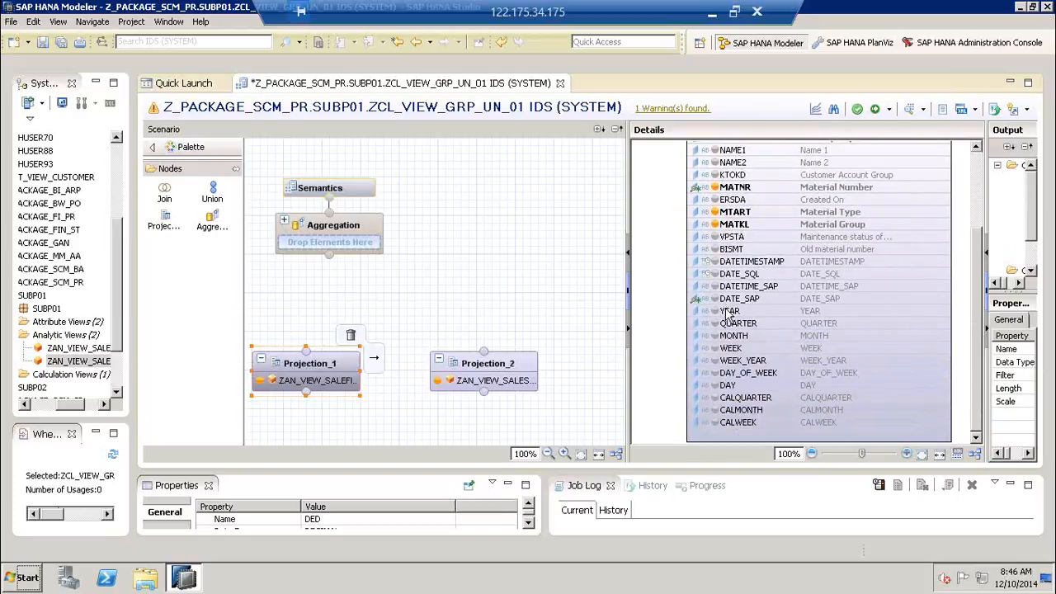
click(716, 327)
click(716, 336)
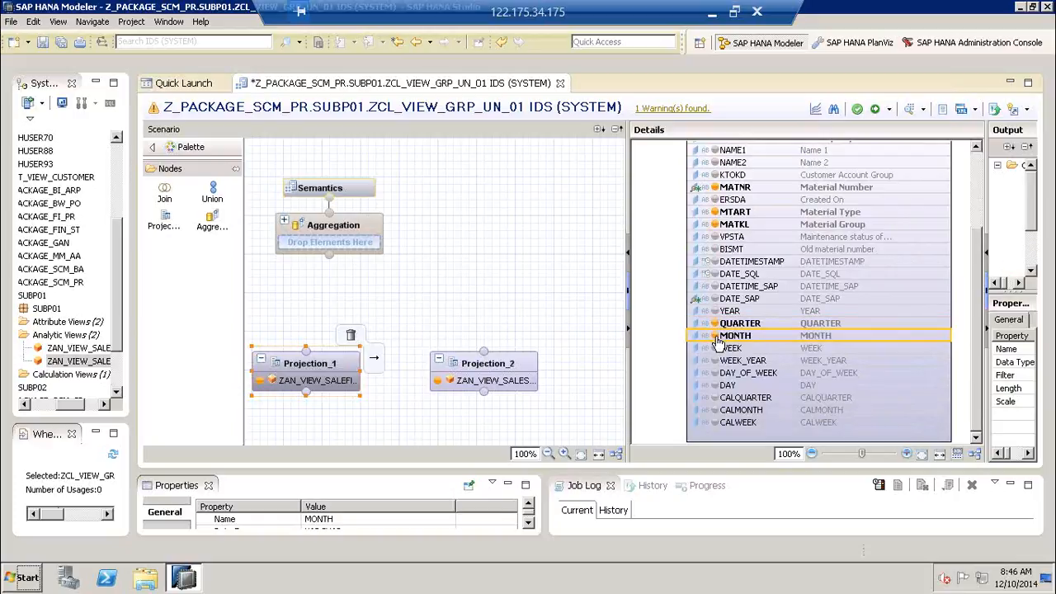
click(716, 311)
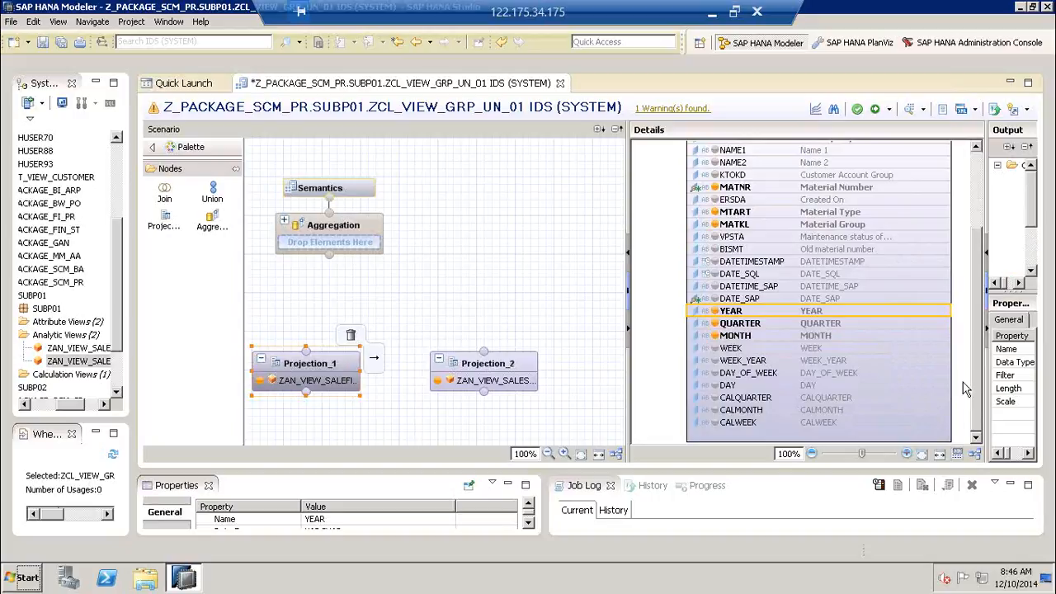
drag(978, 404, 981, 343)
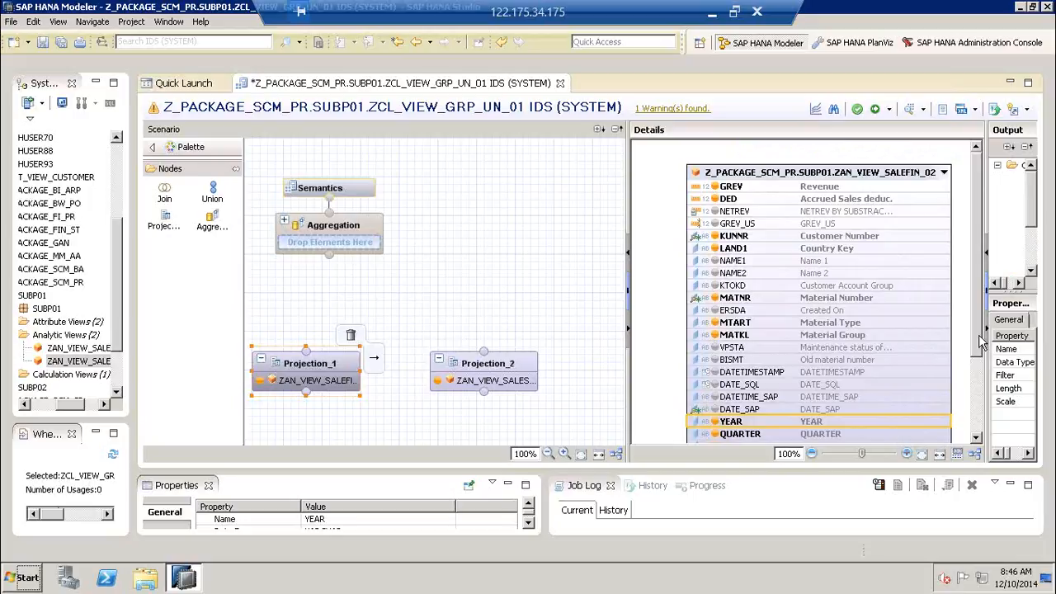
Add KUNNR, LAND1, KTOKD, MATNR, MTART, MATKL and VPSTA to the output of Projection_2
click(508, 371)
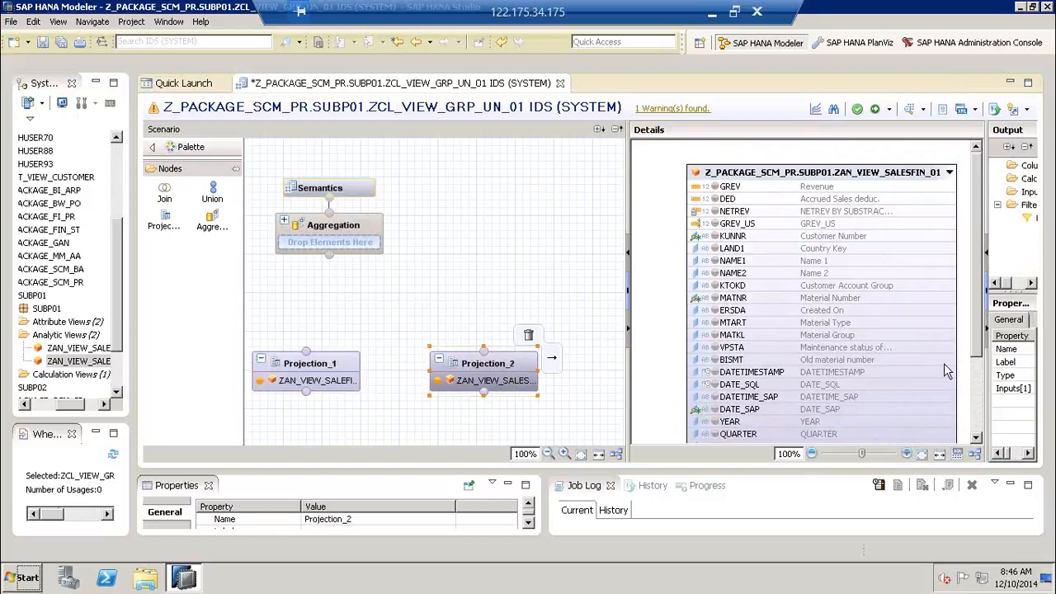
click(718, 238)
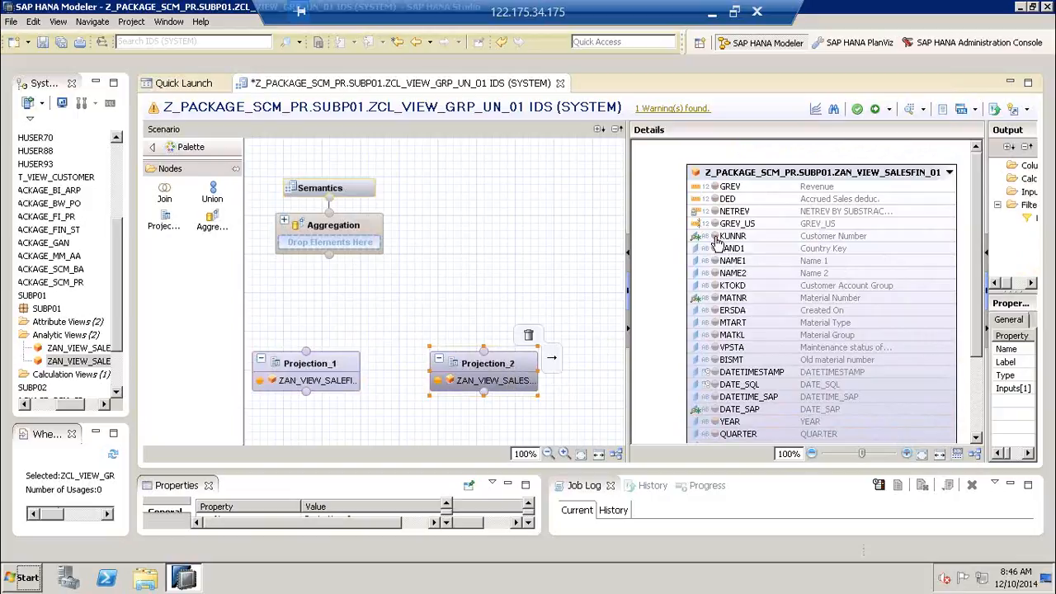
click(718, 249)
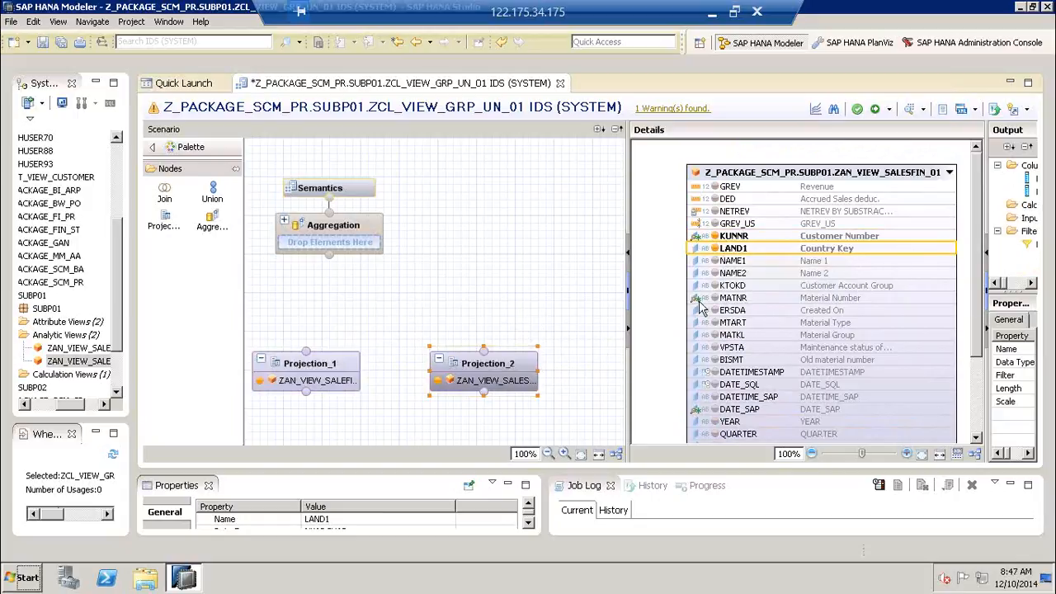
click(716, 289)
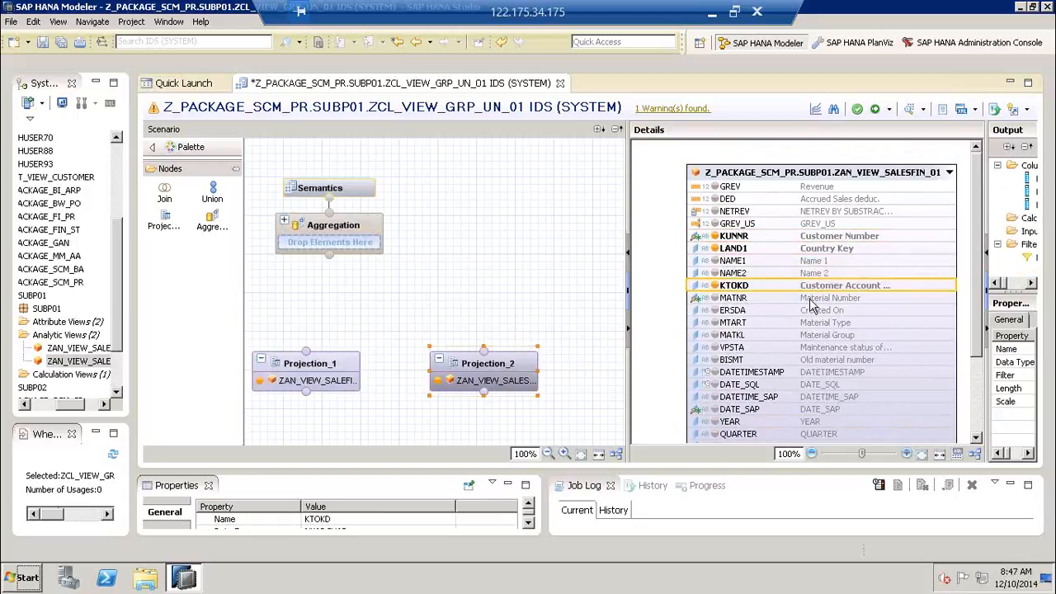
click(716, 299)
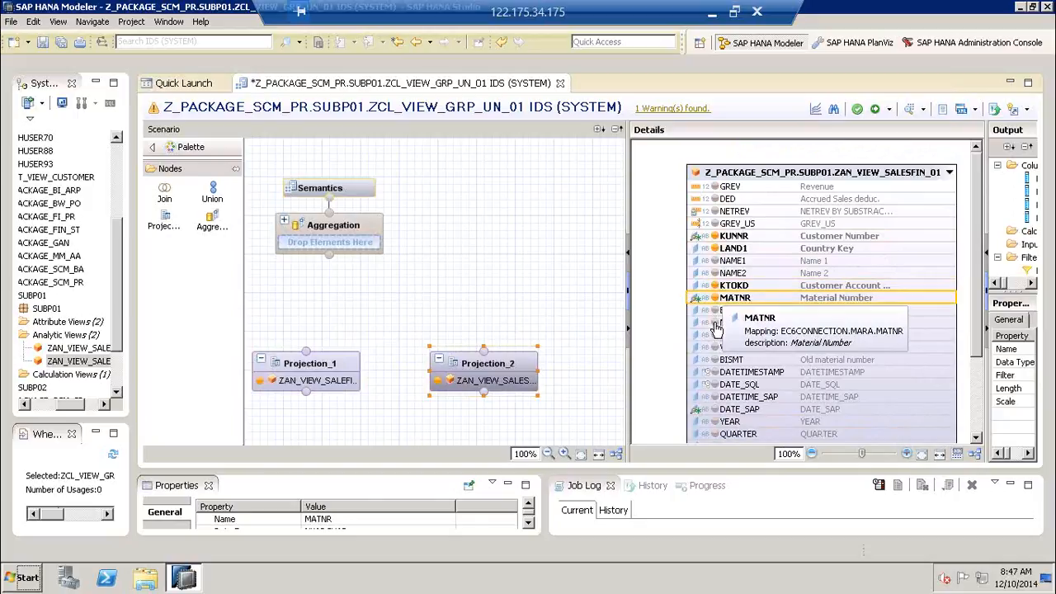
click(719, 323)
click(716, 336)
click(716, 350)
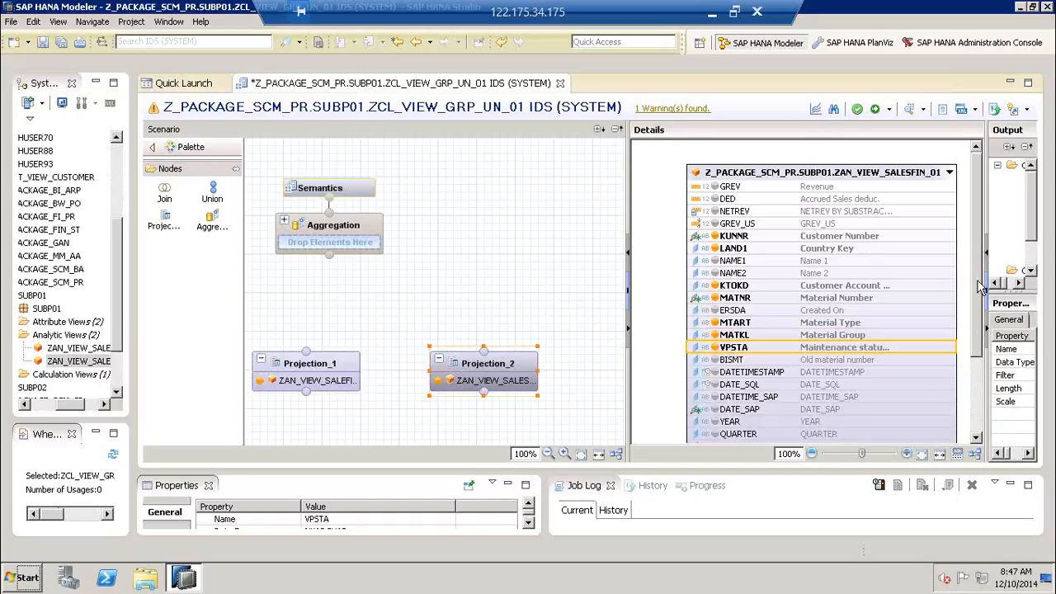
Add the date columns DATE_SAP, CALMONTH, CALWEEK and CALQUARTER to the output of Projection_2
drag(978, 296, 981, 424)
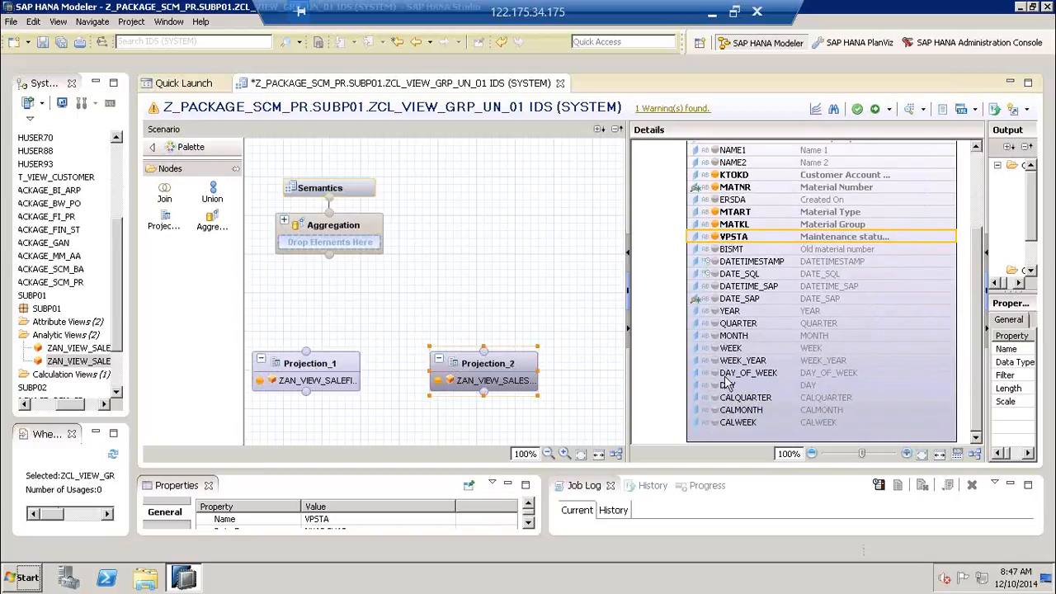
click(715, 300)
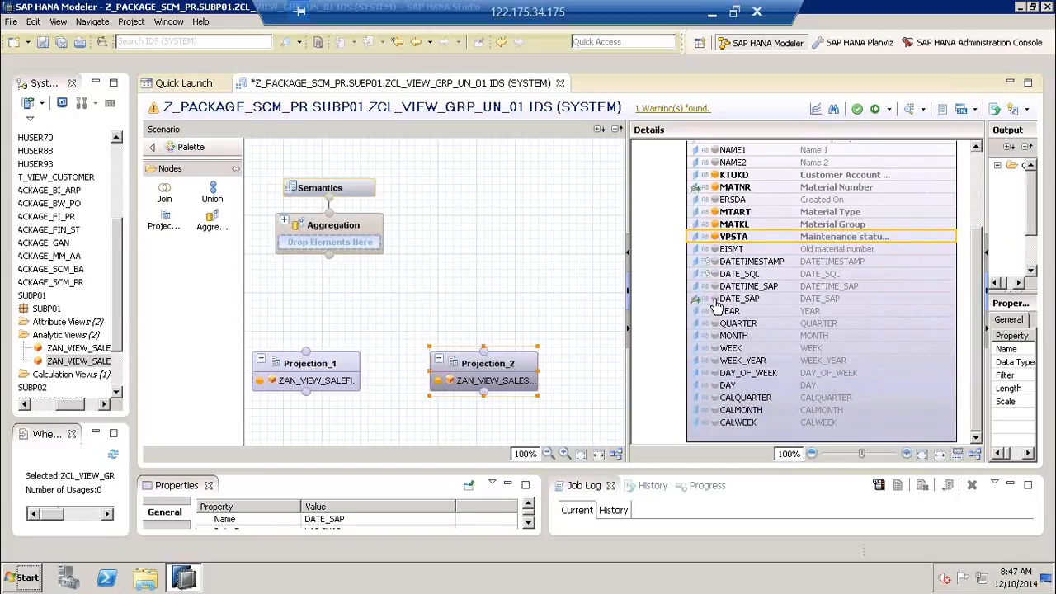
click(716, 413)
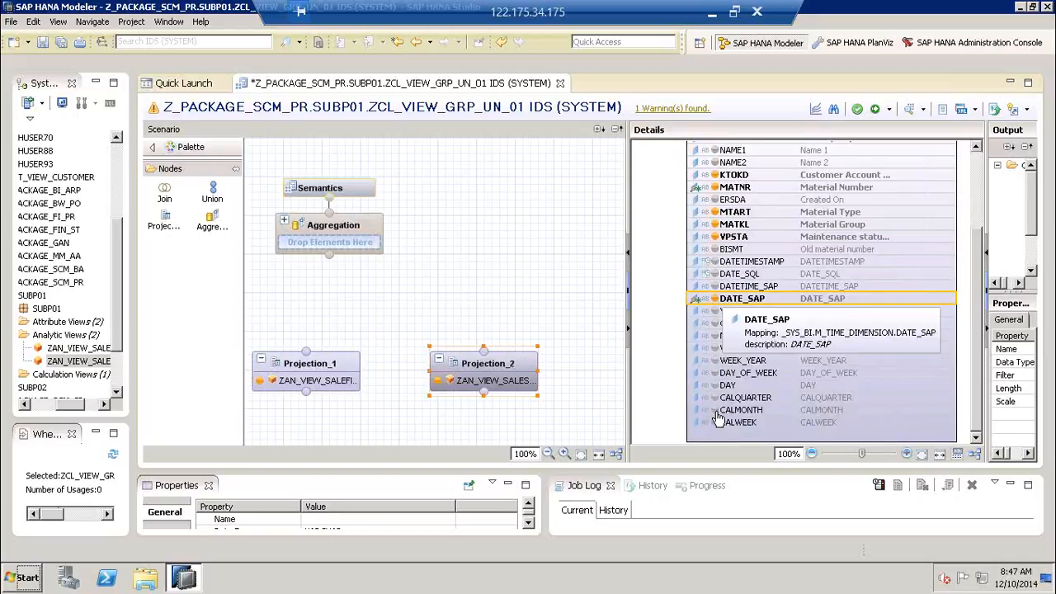
click(715, 399)
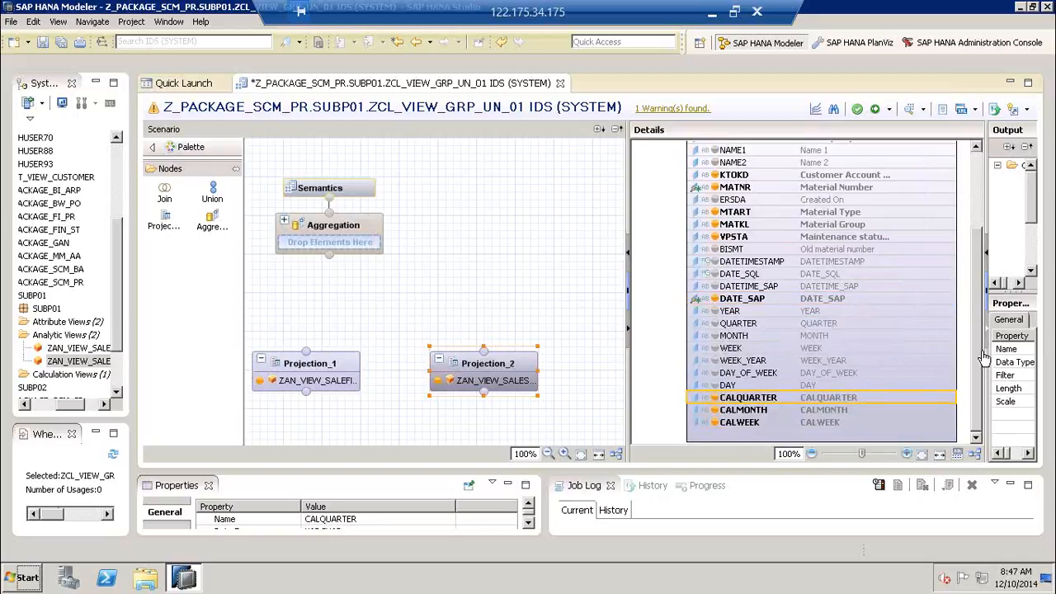
Add the columns BISMT, ERSDA and NAME1 to the output of Projection_2
click(715, 250)
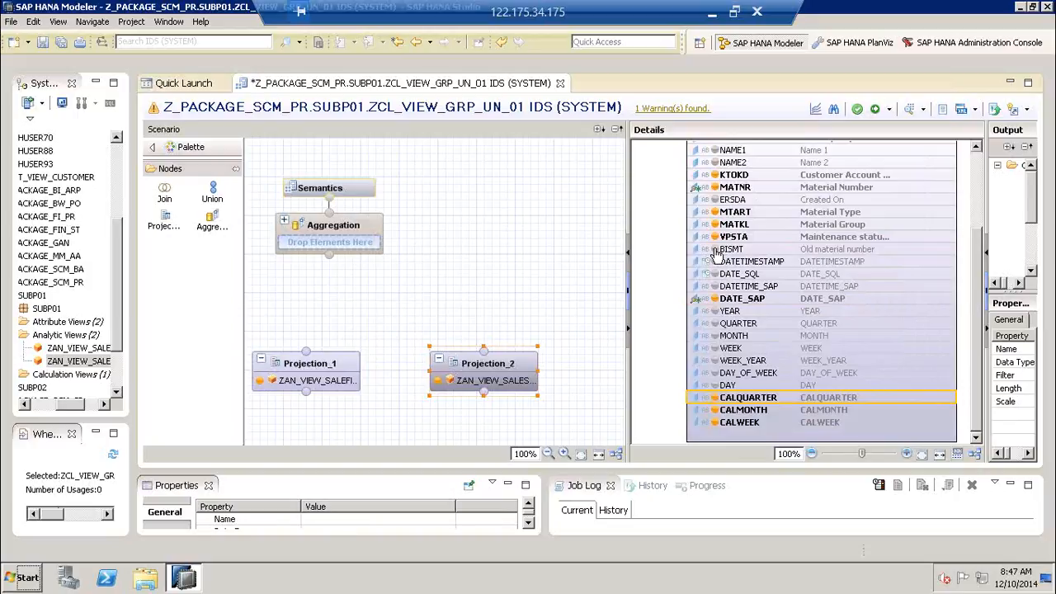
click(715, 201)
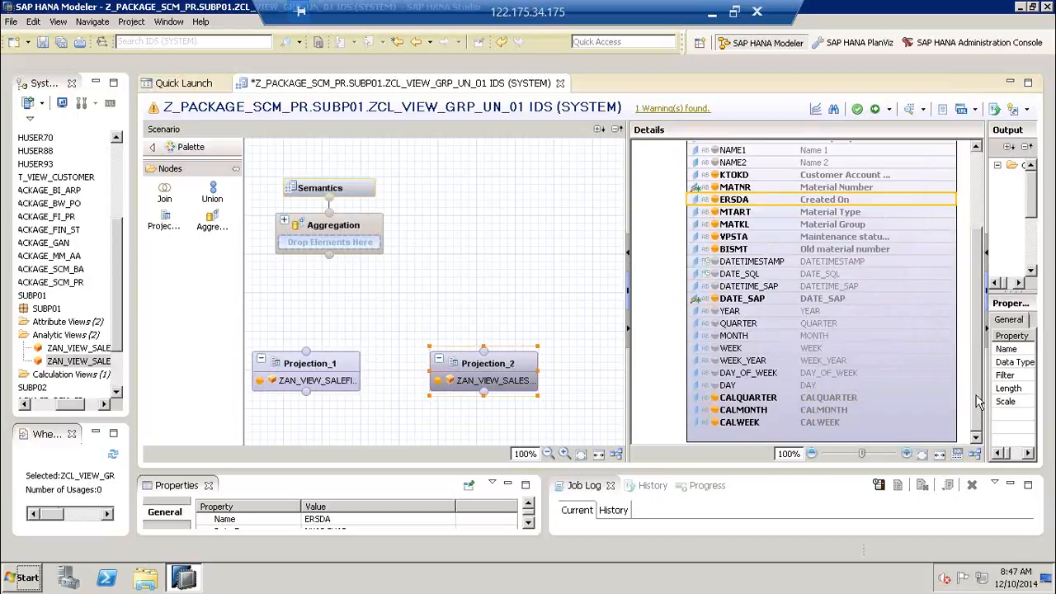
scroll(978, 396, up, 2)
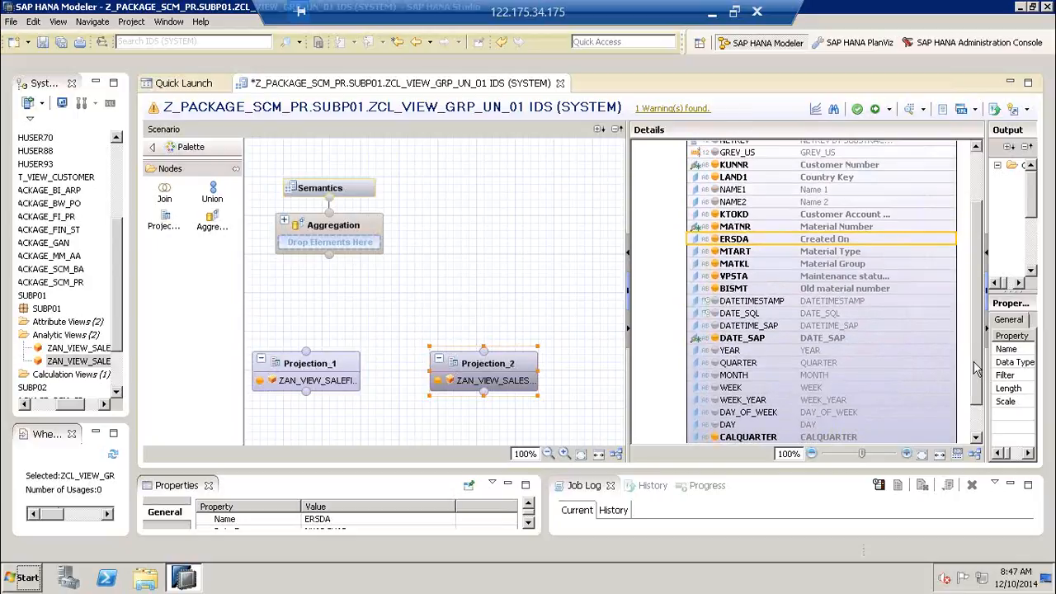
click(716, 227)
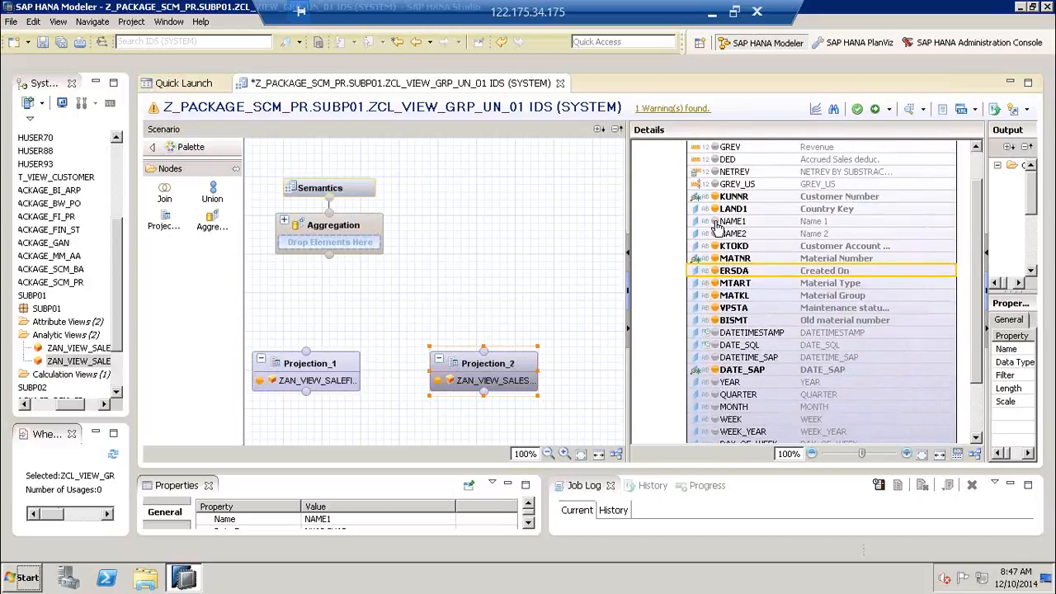
Add the measures GREV, DED and NETREV to the output of Projection_2
scroll(978, 237, up, 3)
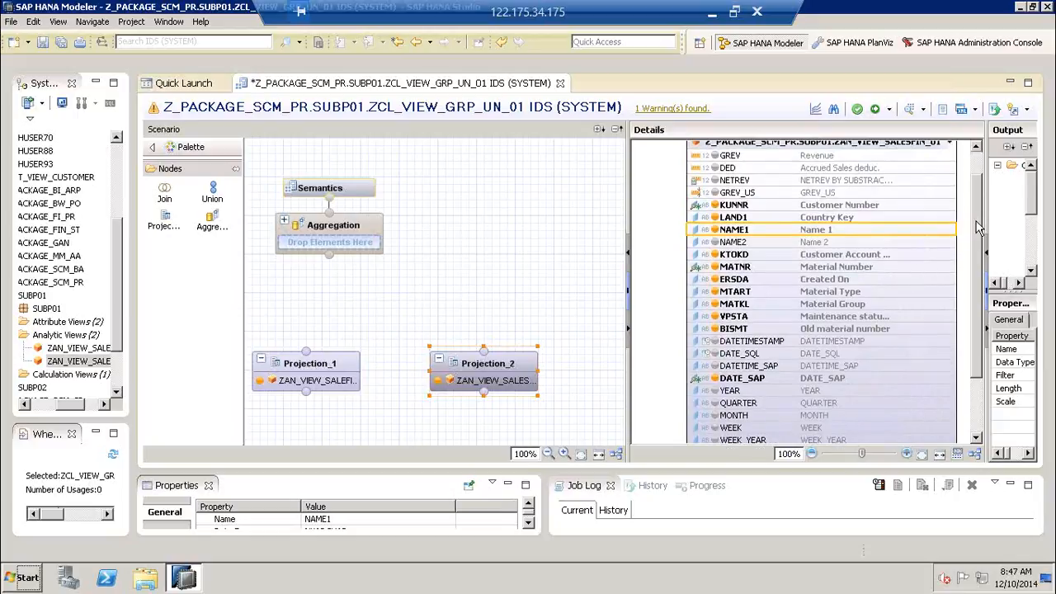
click(720, 188)
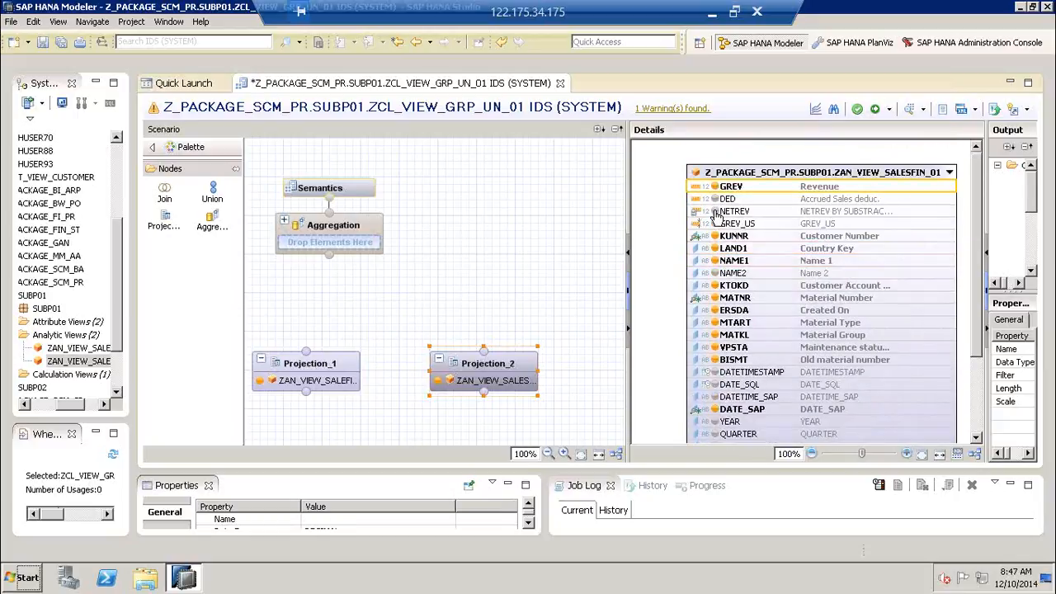
click(715, 213)
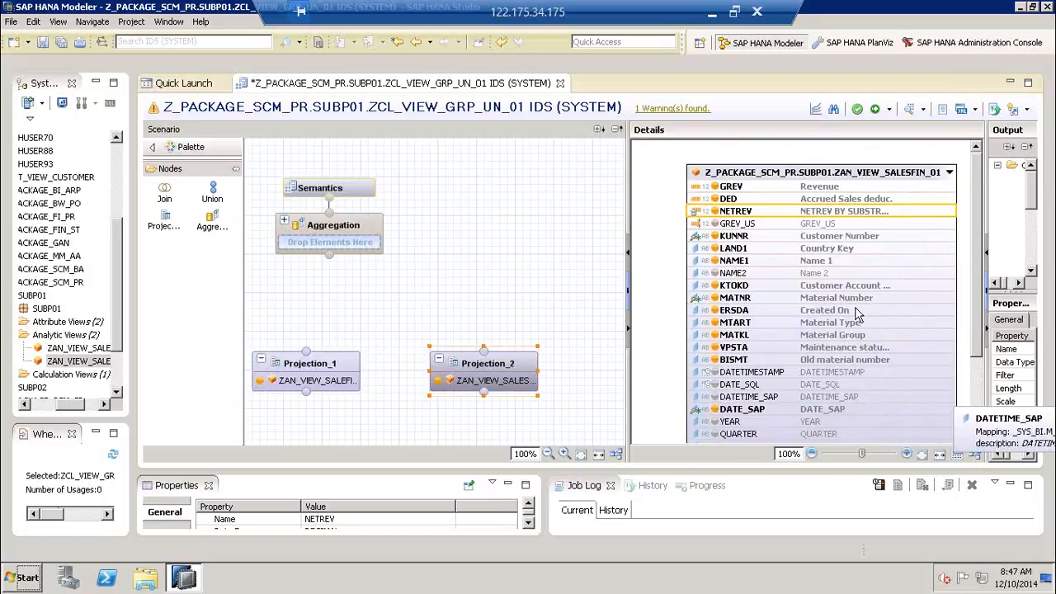
mouse_move(855, 314)
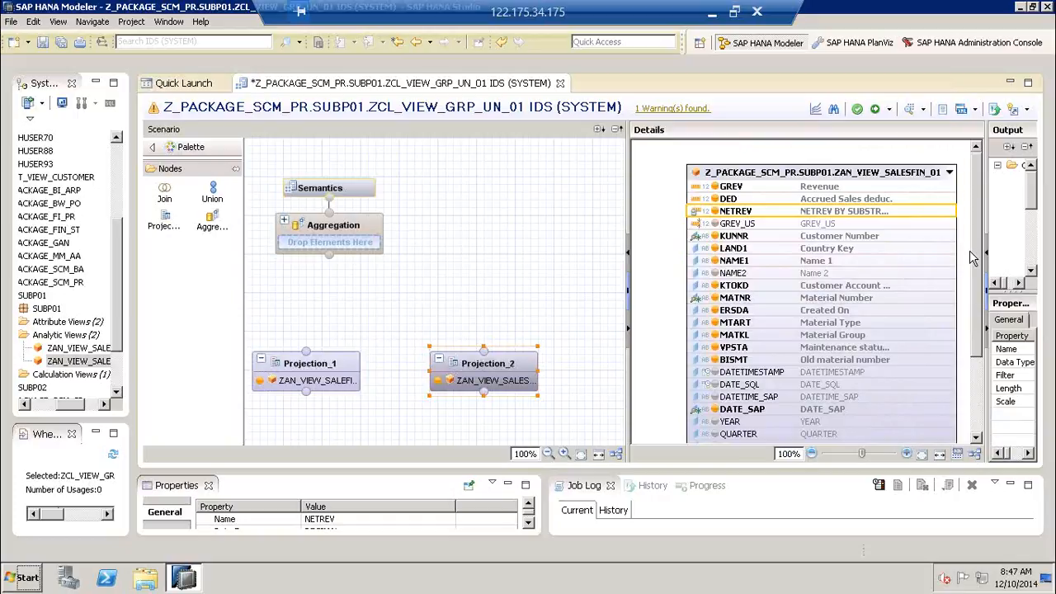
click(565, 279)
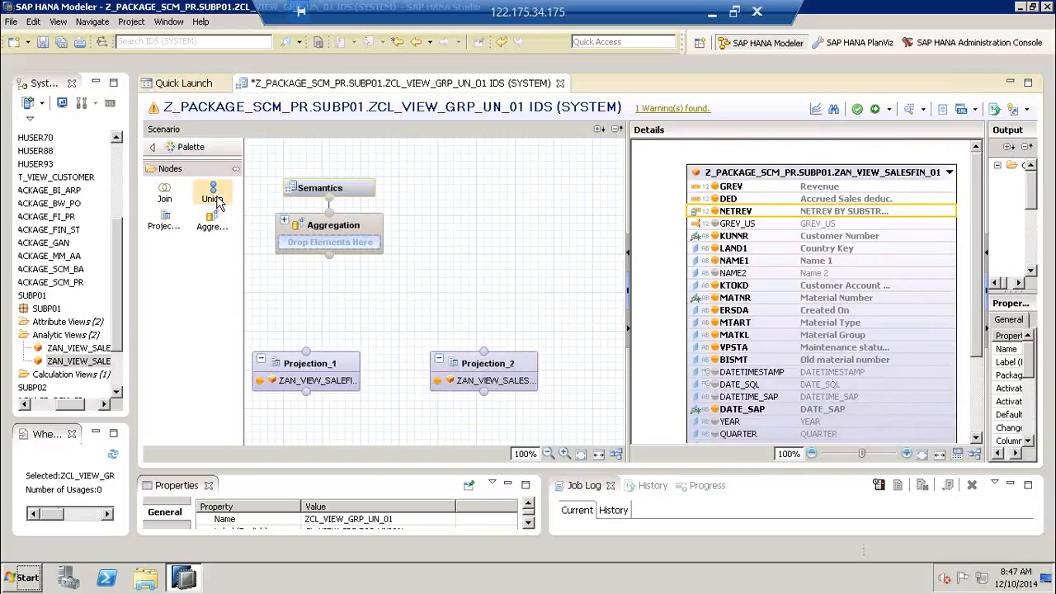
Add a Union node to the scenario and position it between the Aggregation node and the two projections
drag(216, 203, 382, 303)
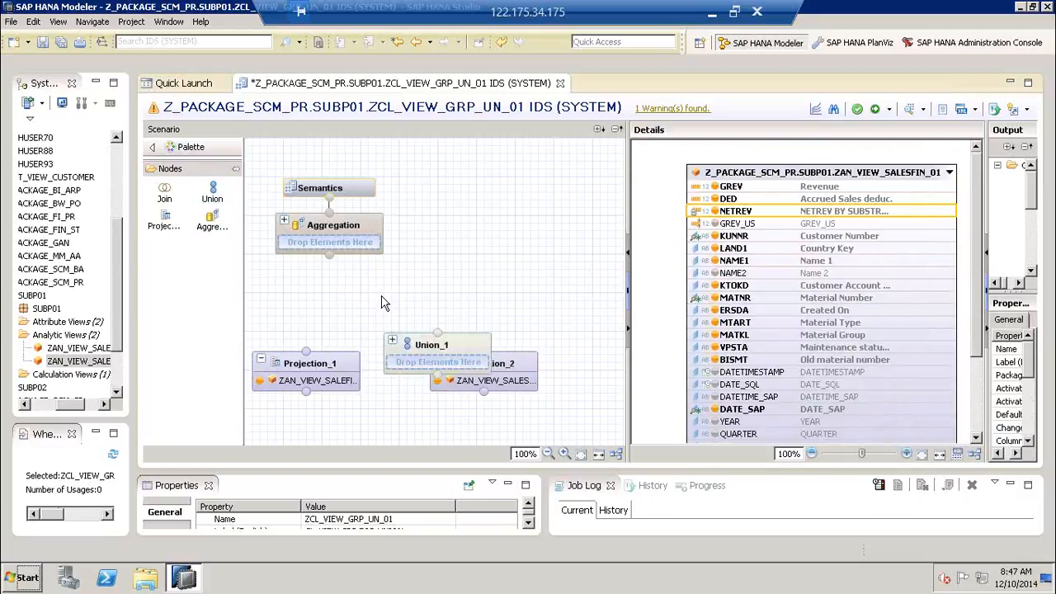
click(410, 347)
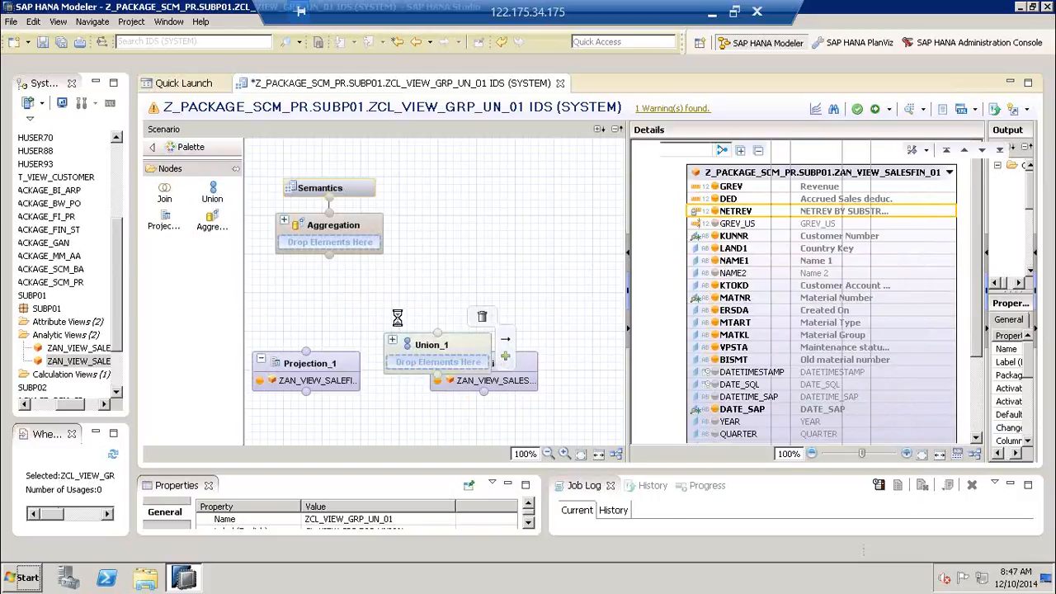
drag(410, 342, 371, 291)
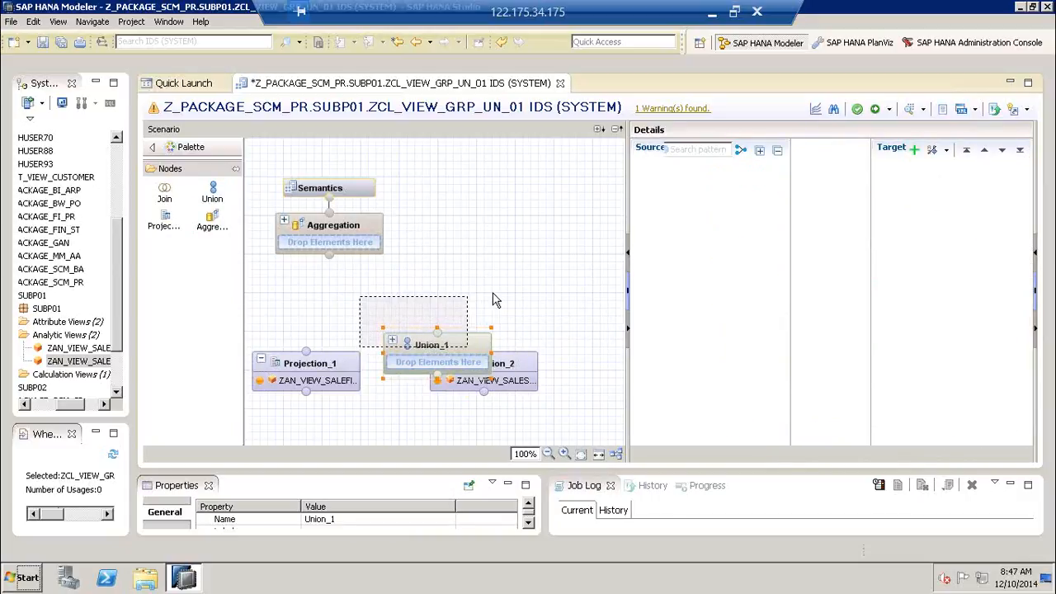
mouse_move(344, 393)
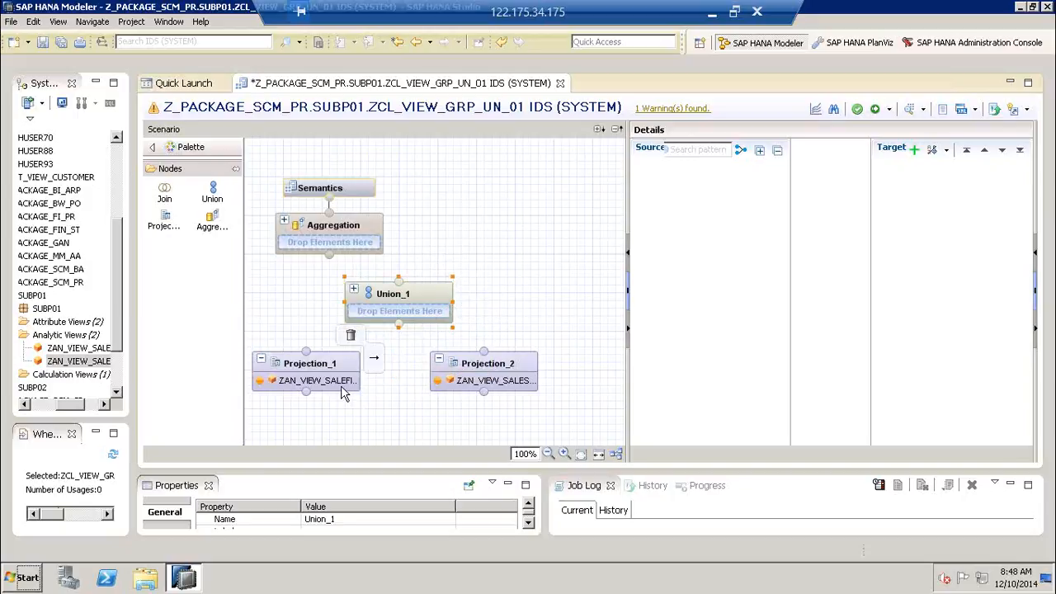
click(401, 427)
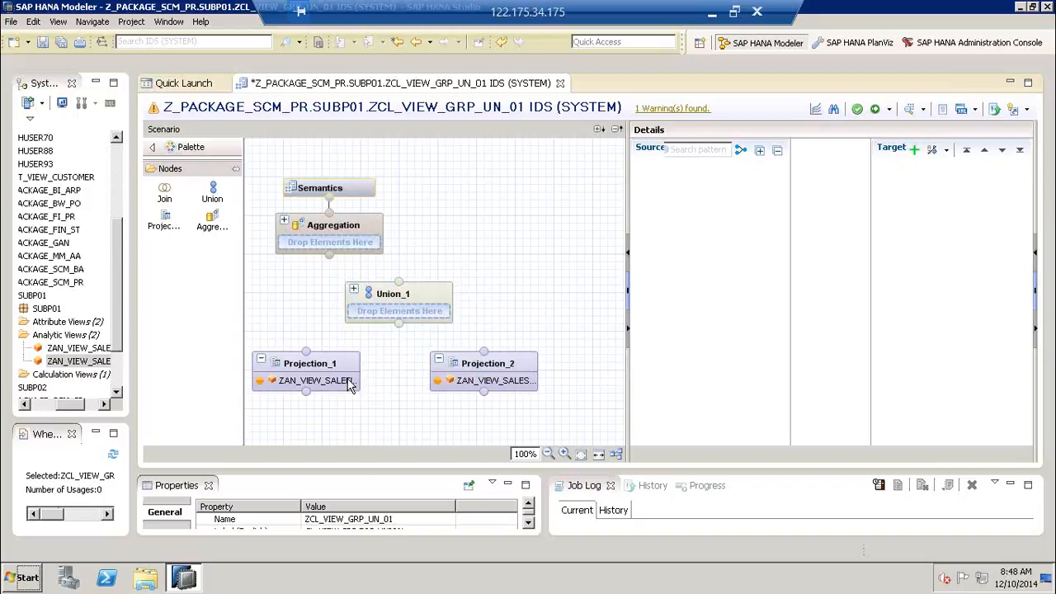
Connect Projection_1 and Projection_2 to Union_1 as inputs and move both projection nodes lower to clear the union
mouse_move(351, 367)
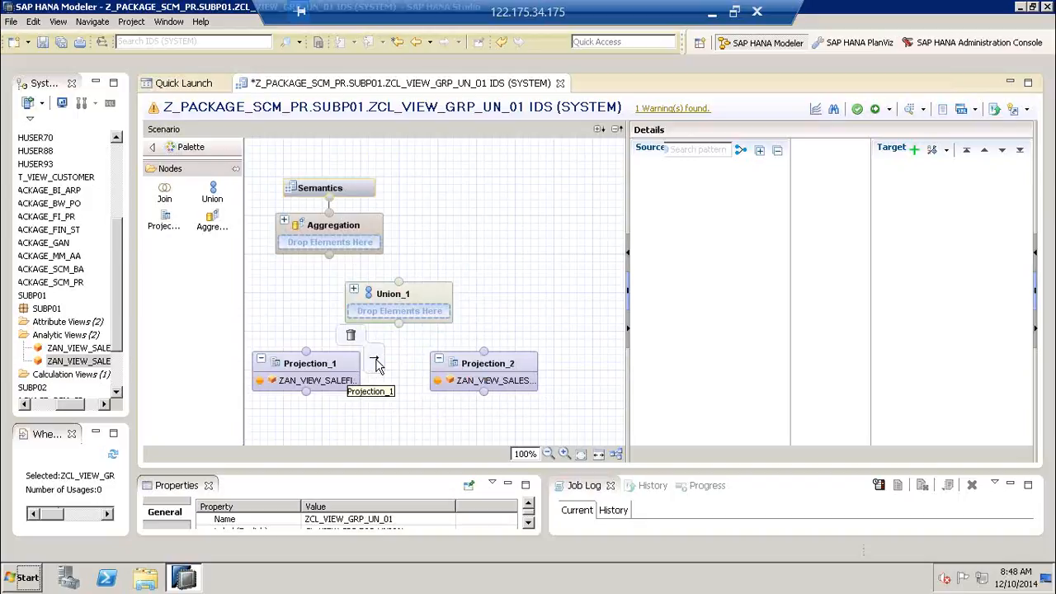
drag(375, 363, 401, 310)
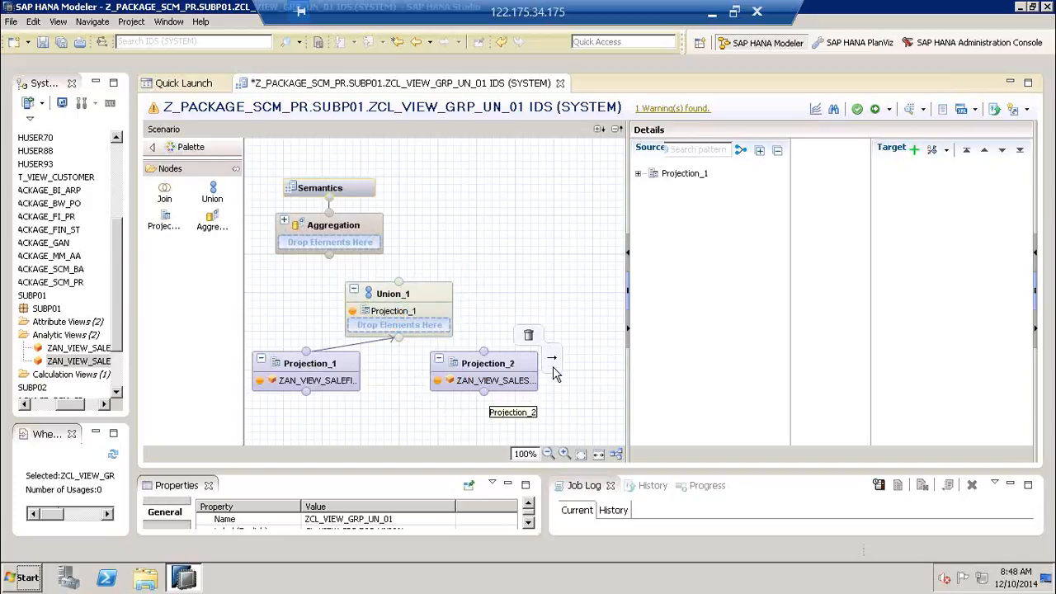
drag(548, 361, 420, 325)
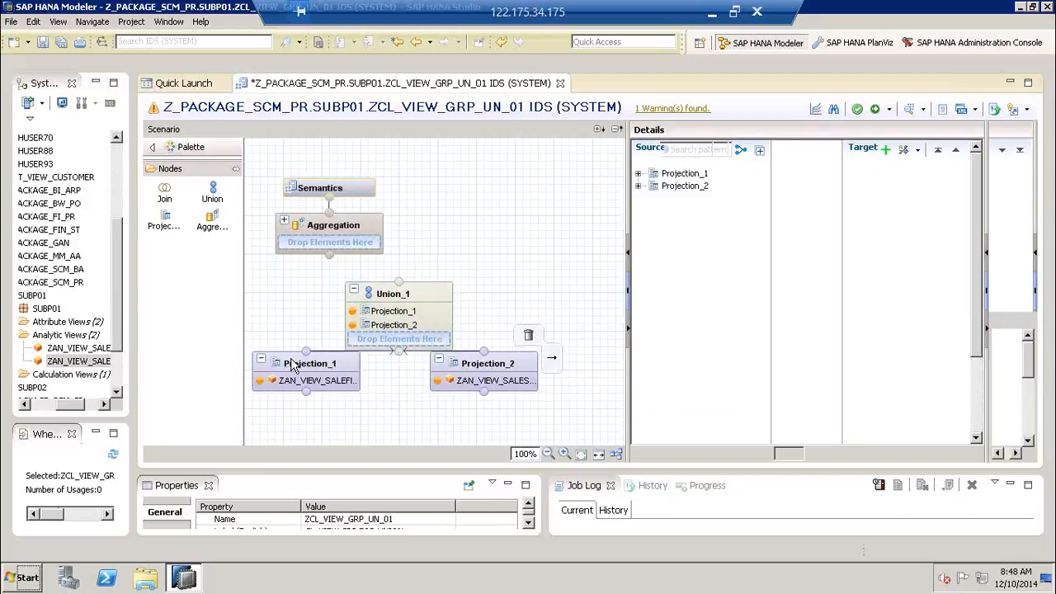
drag(292, 358, 292, 395)
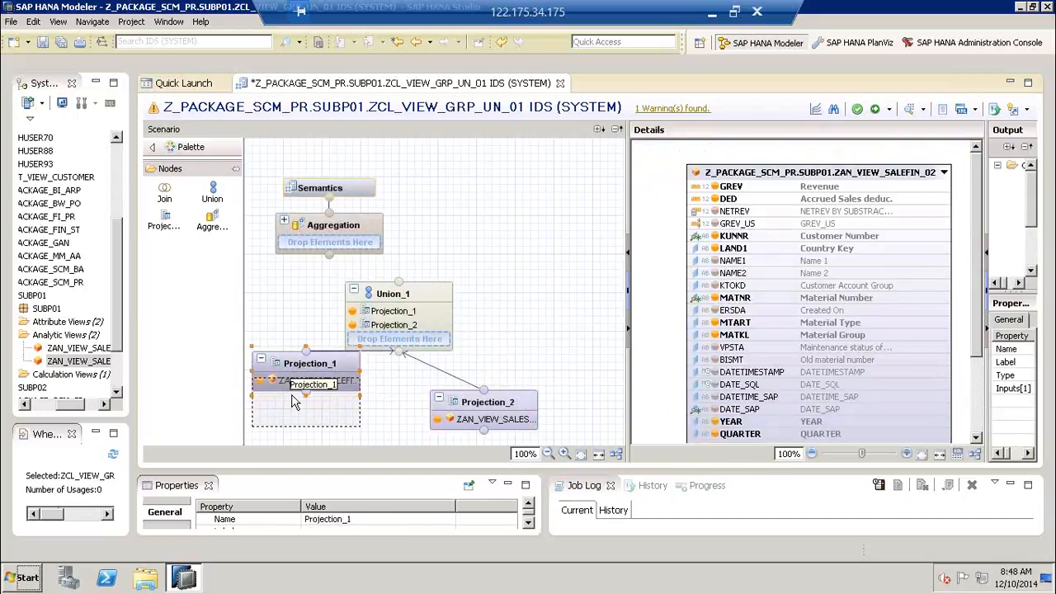
click(579, 360)
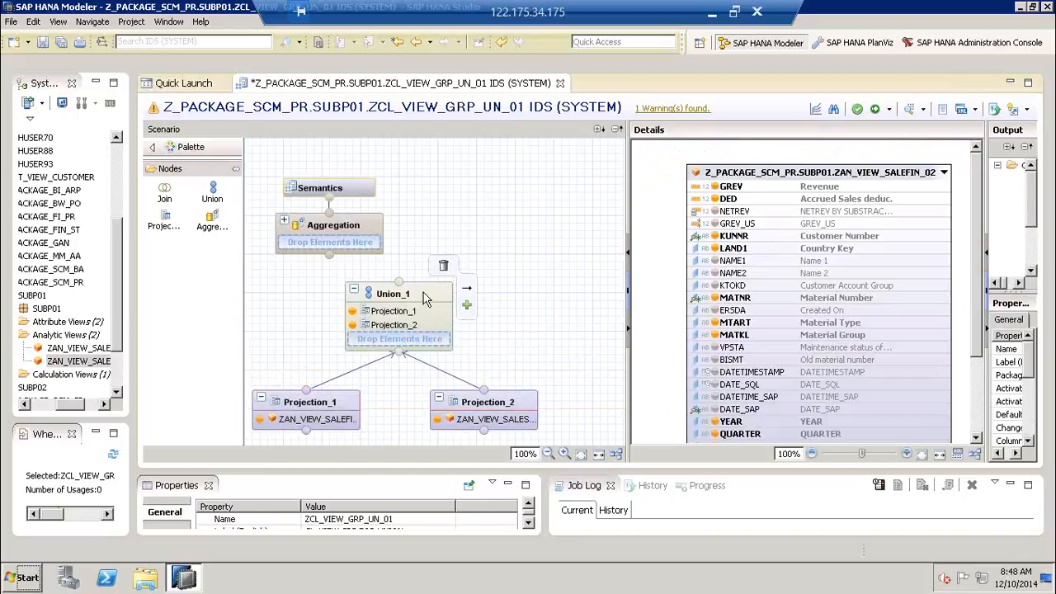
Show the mapping details of Union_1 and expand the source columns of Projection_1 and Projection_2
click(425, 298)
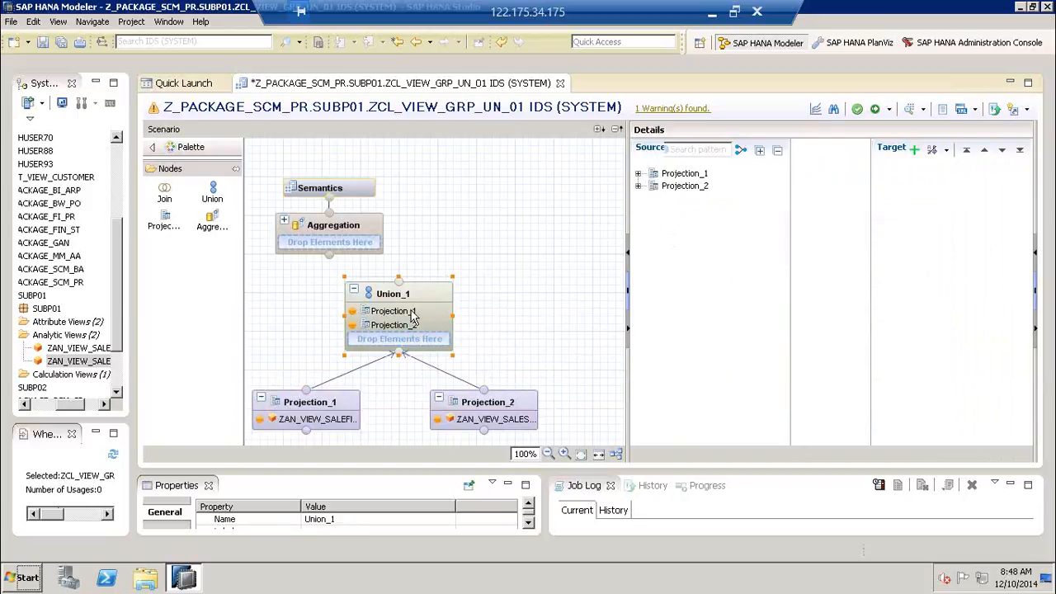
click(638, 173)
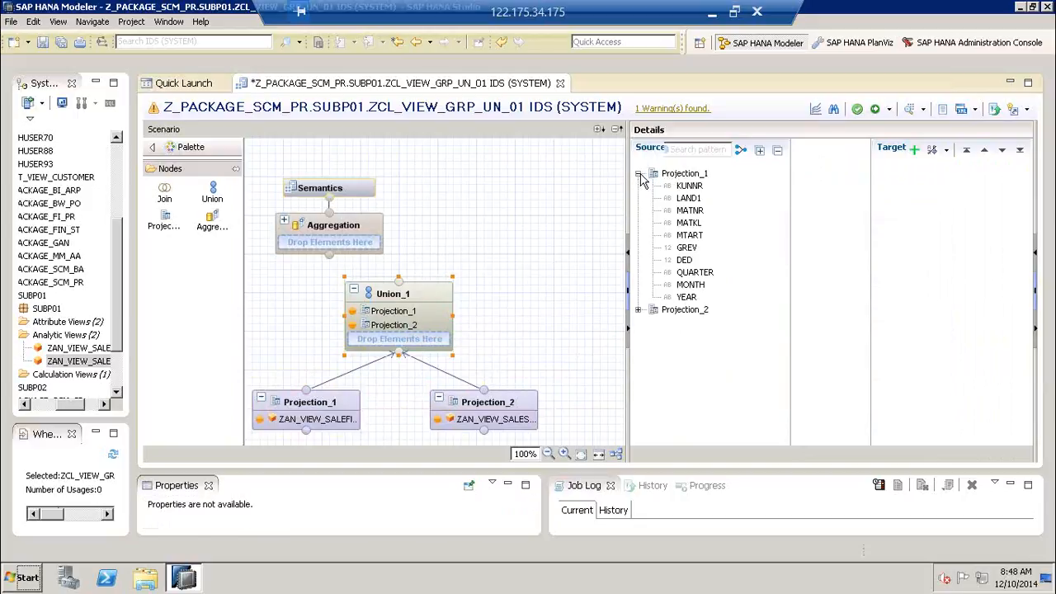
click(639, 310)
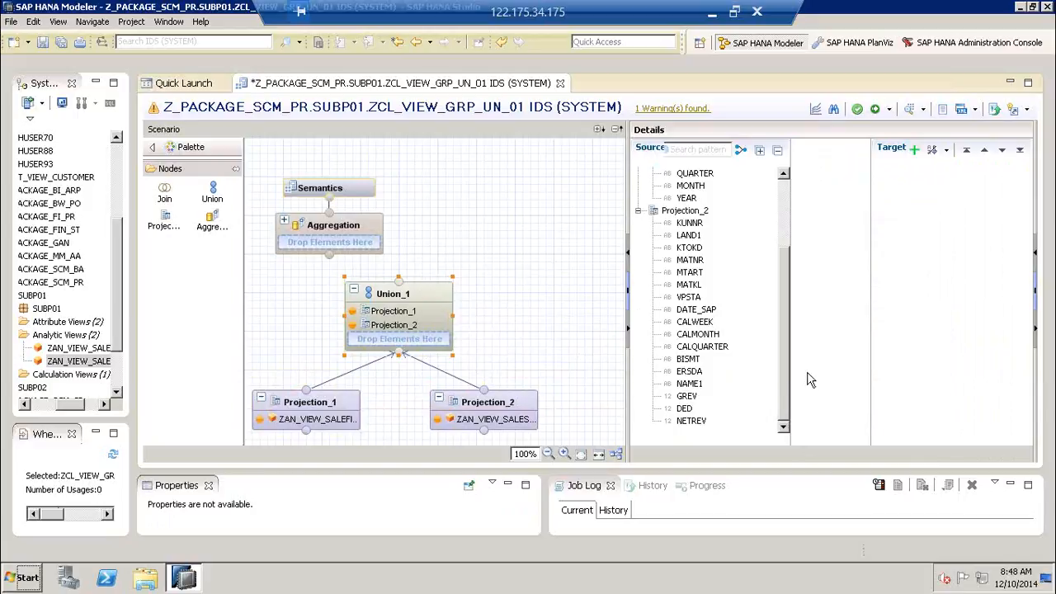
drag(784, 357, 784, 302)
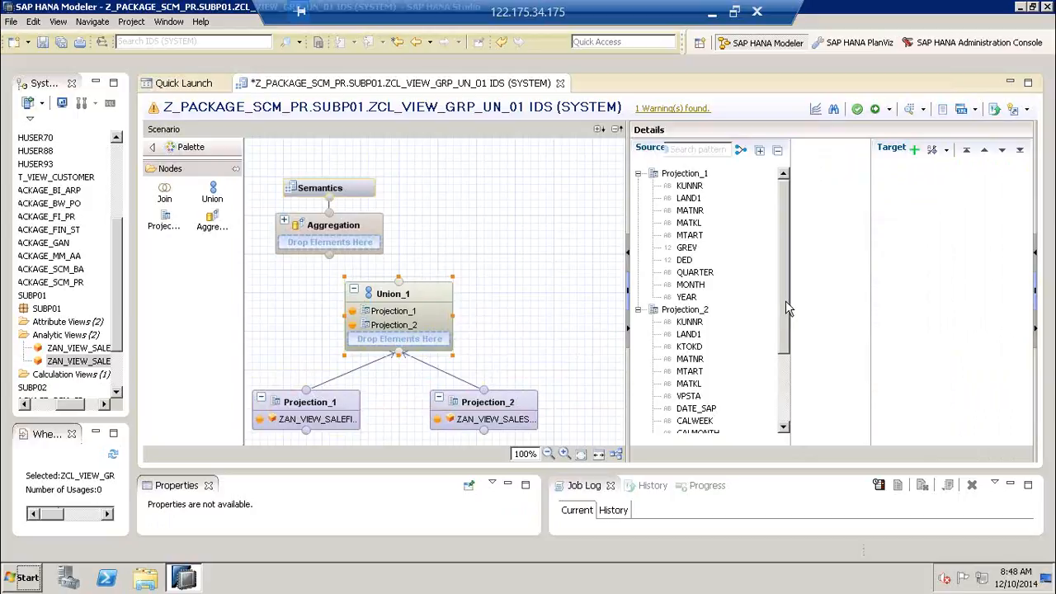
Add the KUNNR column of Projection_1 to the target of Union_1
click(696, 187)
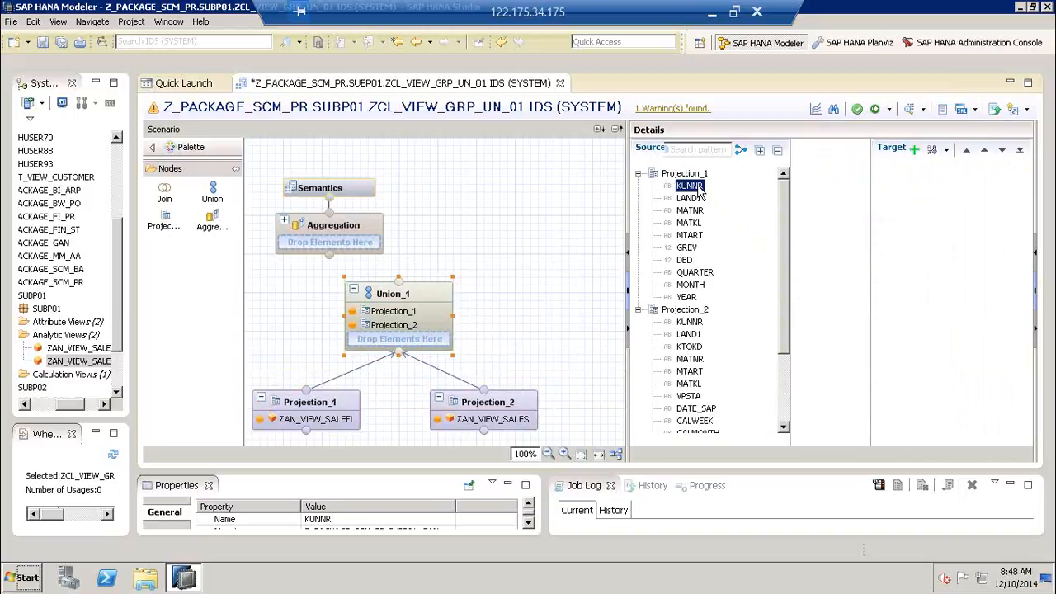
right_click(699, 189)
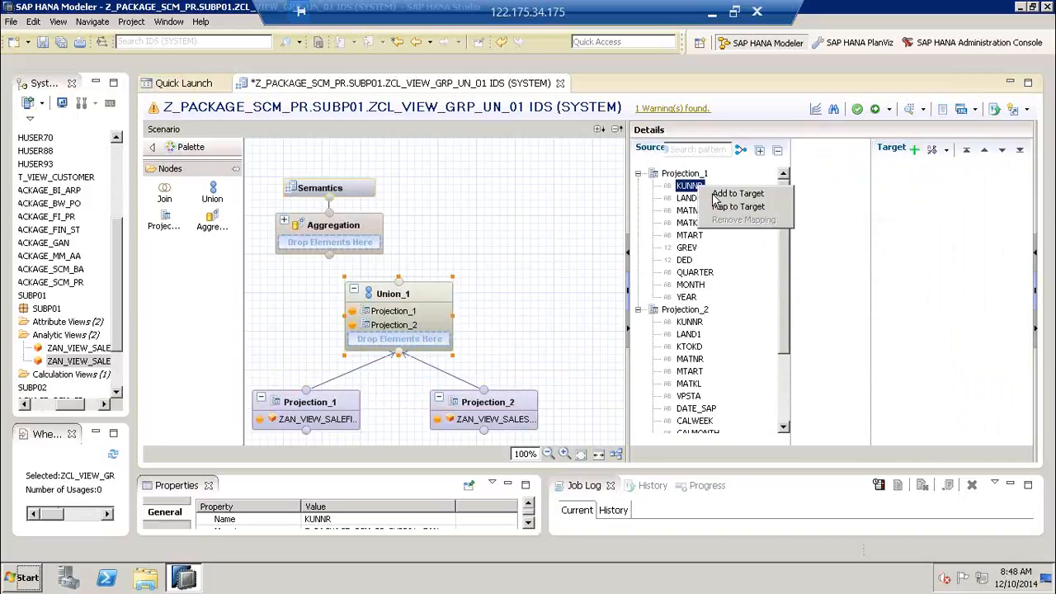
click(715, 196)
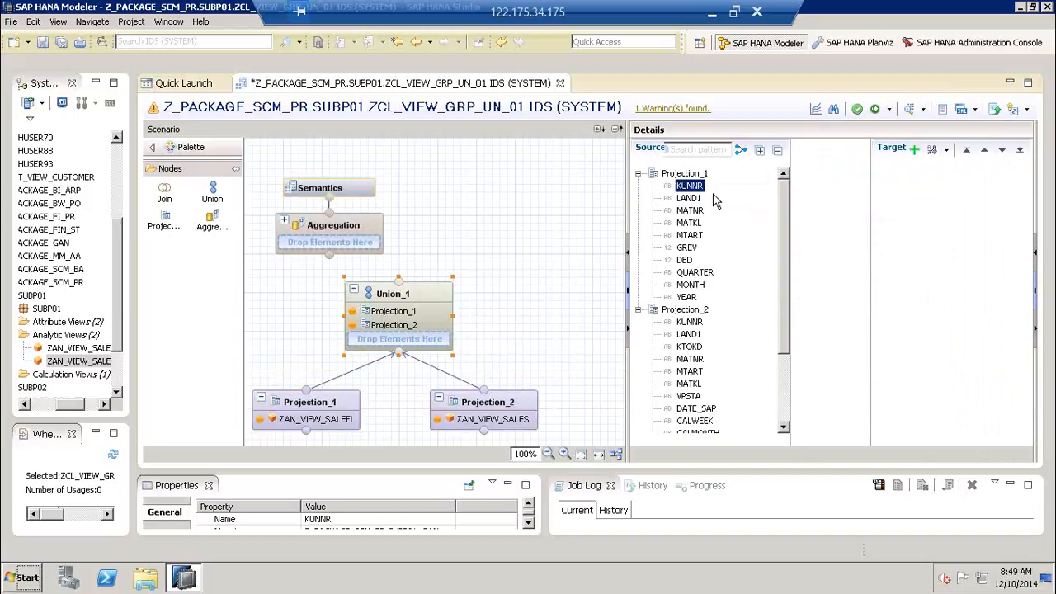
Map the KUNNR column of Projection_2 to the target column KUNNR in Union_1
click(691, 322)
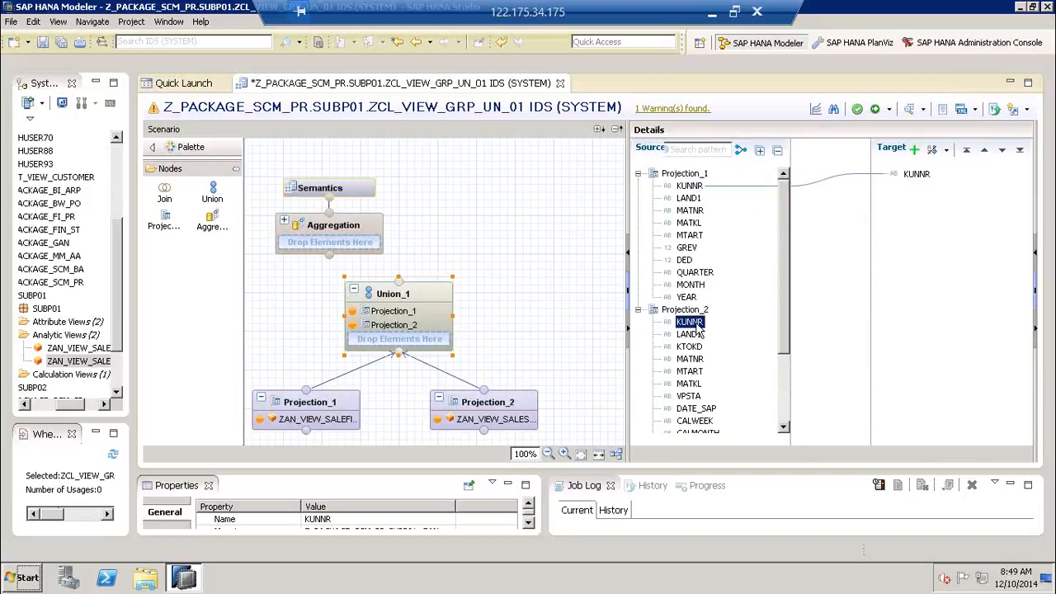
right_click(697, 326)
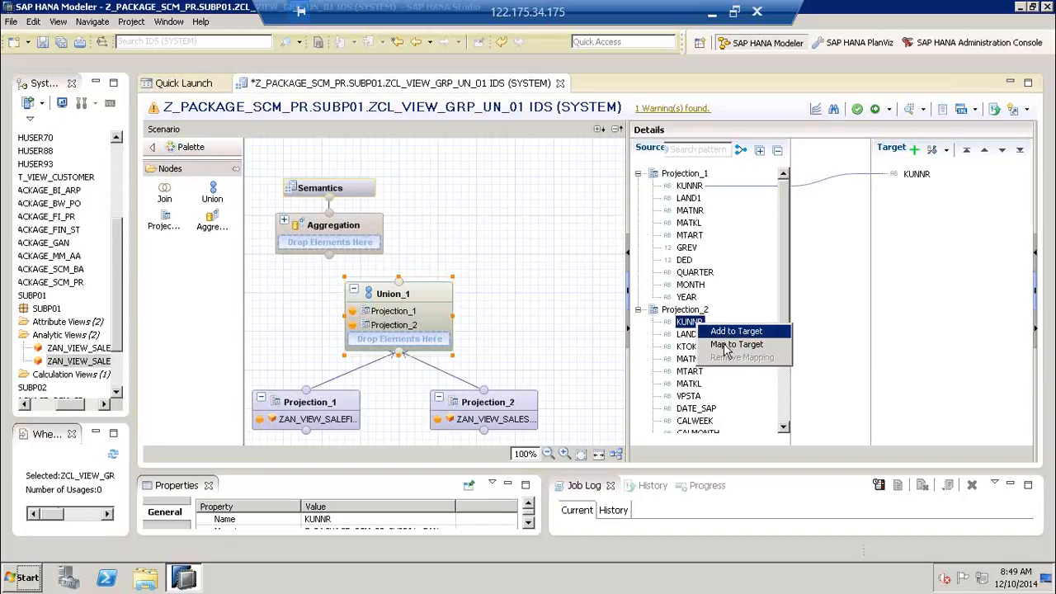
click(726, 346)
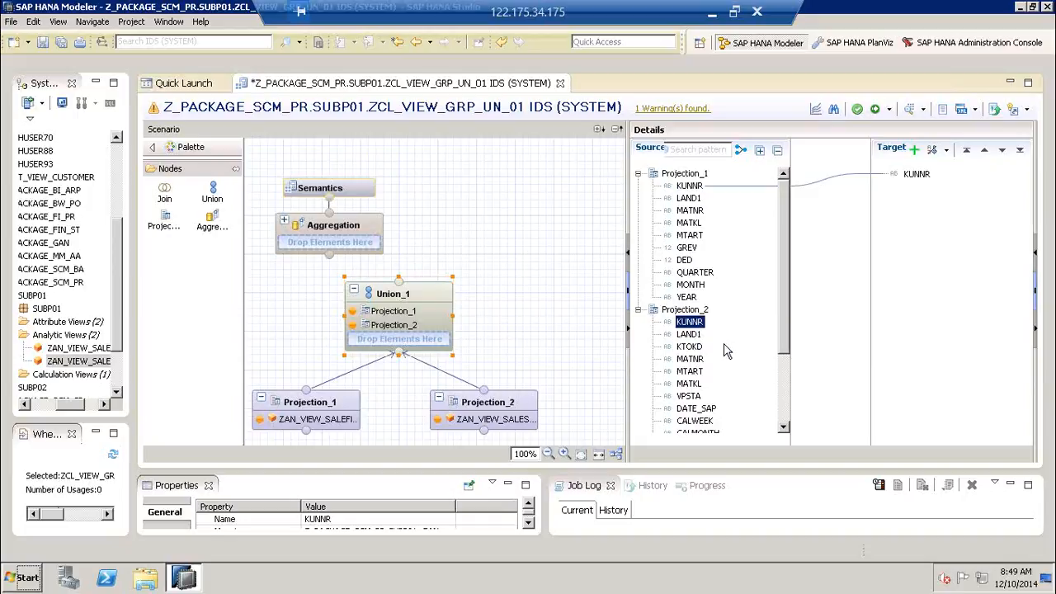
click(614, 277)
click(551, 292)
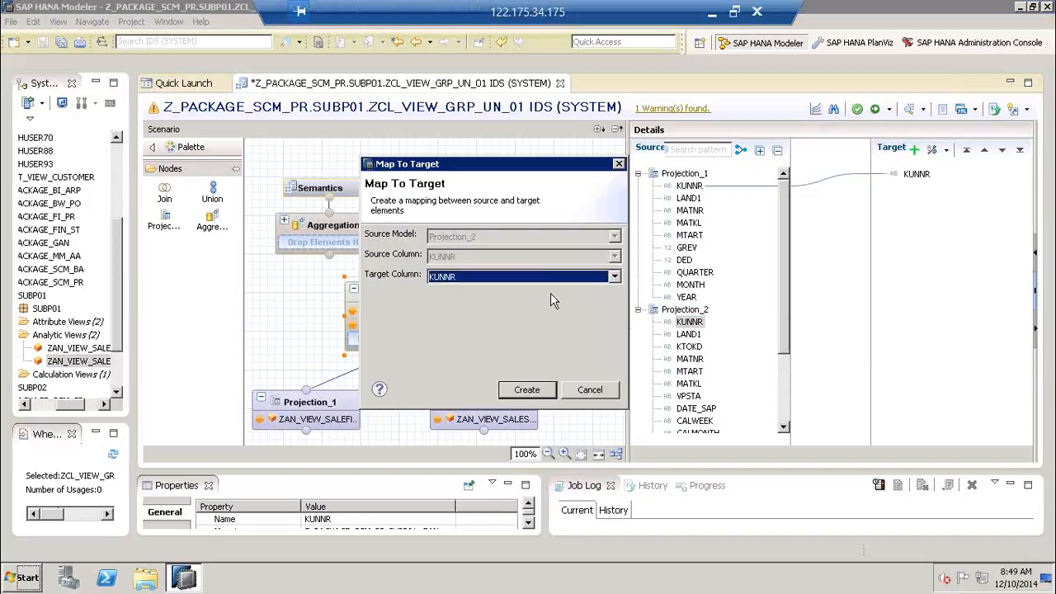
click(528, 390)
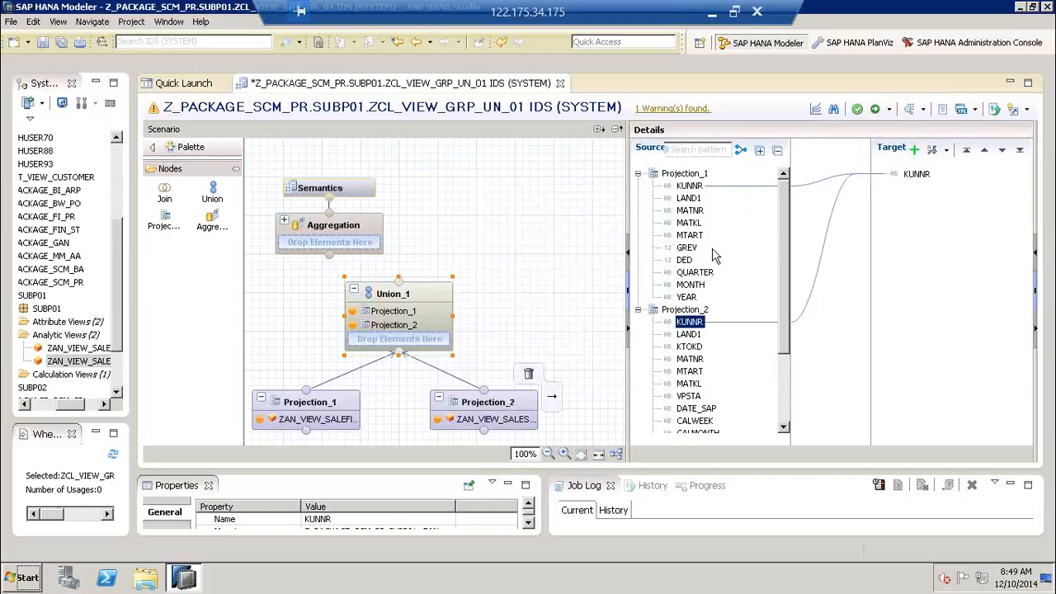
Delete the manually mapped KUNNR column from the target of Union_1
click(921, 176)
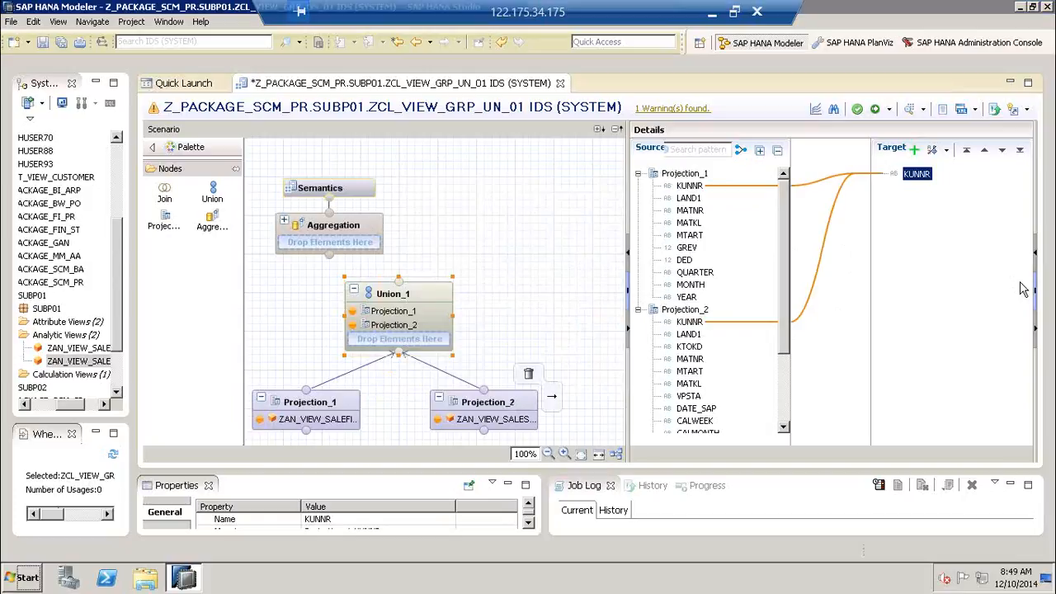
key(Delete)
click(595, 295)
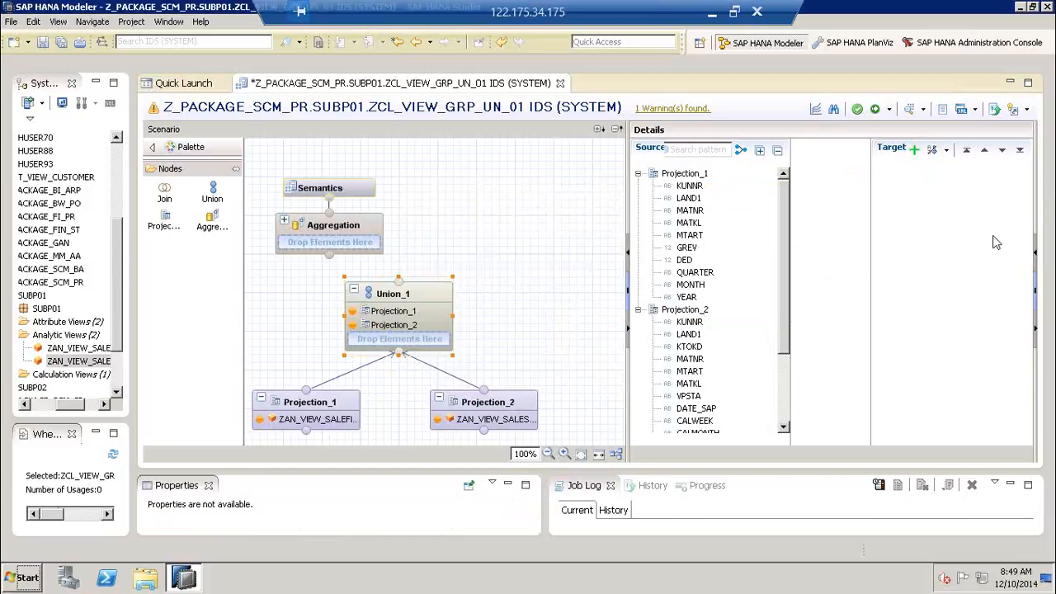
click(938, 234)
Automatically map all source columns of Projection_1 and Projection_2 to the Union_1 target by name and review the mappings
mouse_move(732, 256)
mouse_down()
mouse_move(738, 152)
mouse_move(747, 165)
mouse_move(720, 157)
mouse_move(755, 167)
mouse_move(752, 136)
mouse_up()
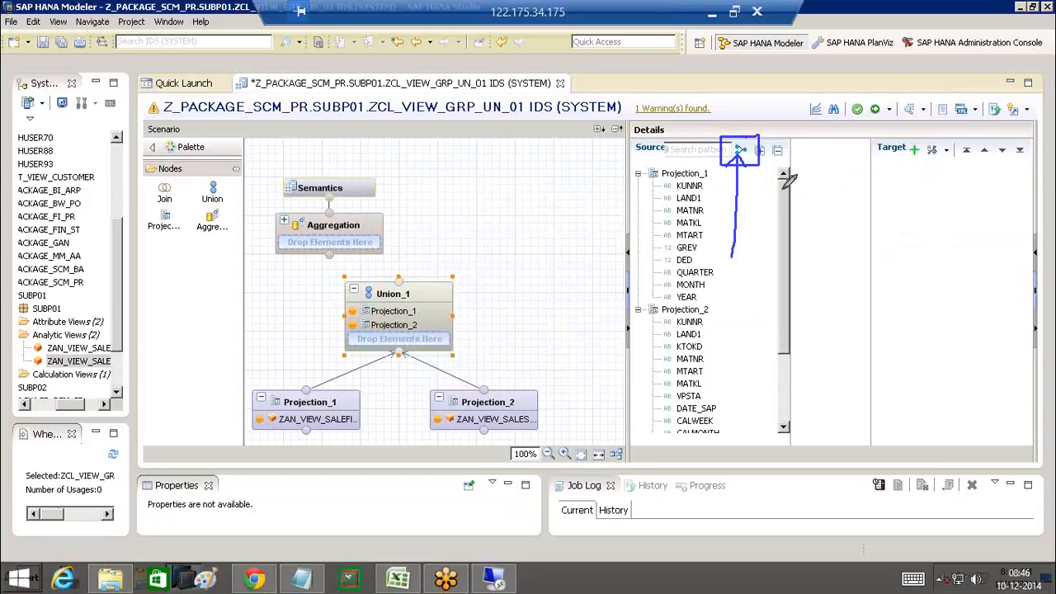
click(740, 154)
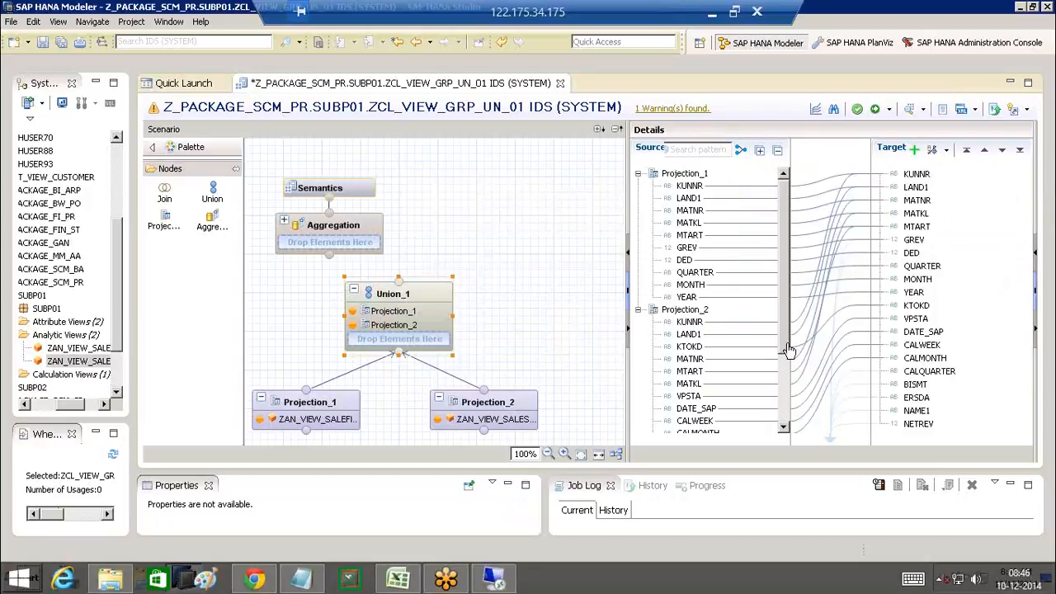
scroll(787, 404, down, 1)
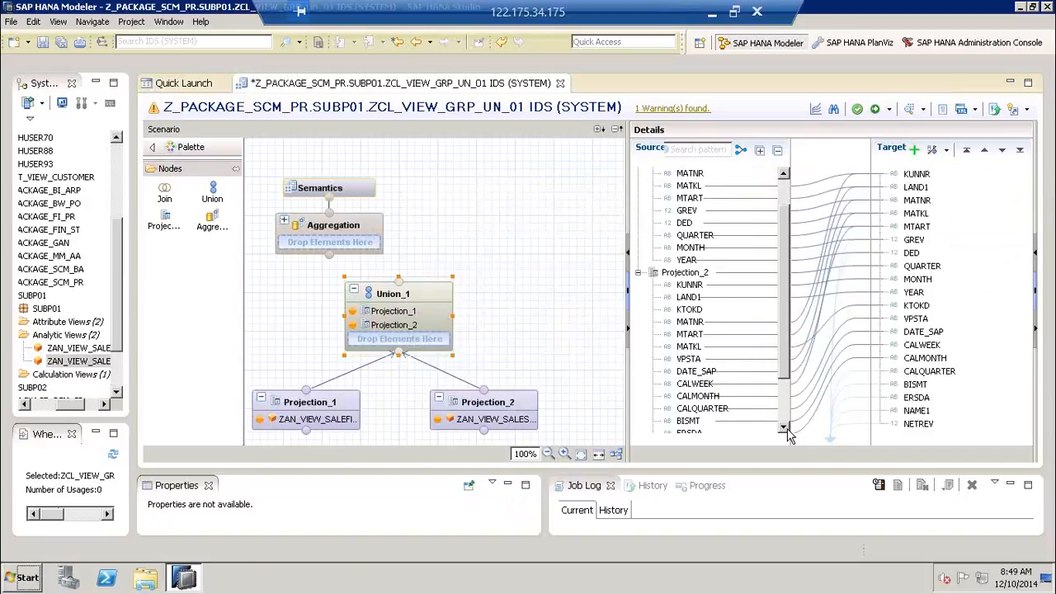
scroll(788, 437, down, 2)
scroll(788, 313, up, 2)
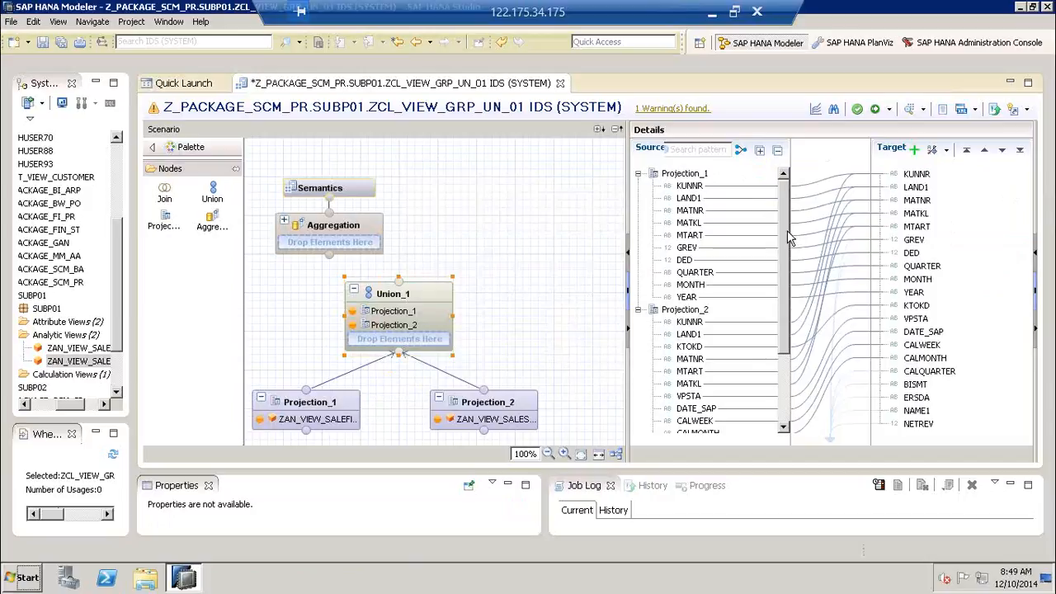
Connect Union_1 to the Aggregation node as its input
mouse_move(433, 294)
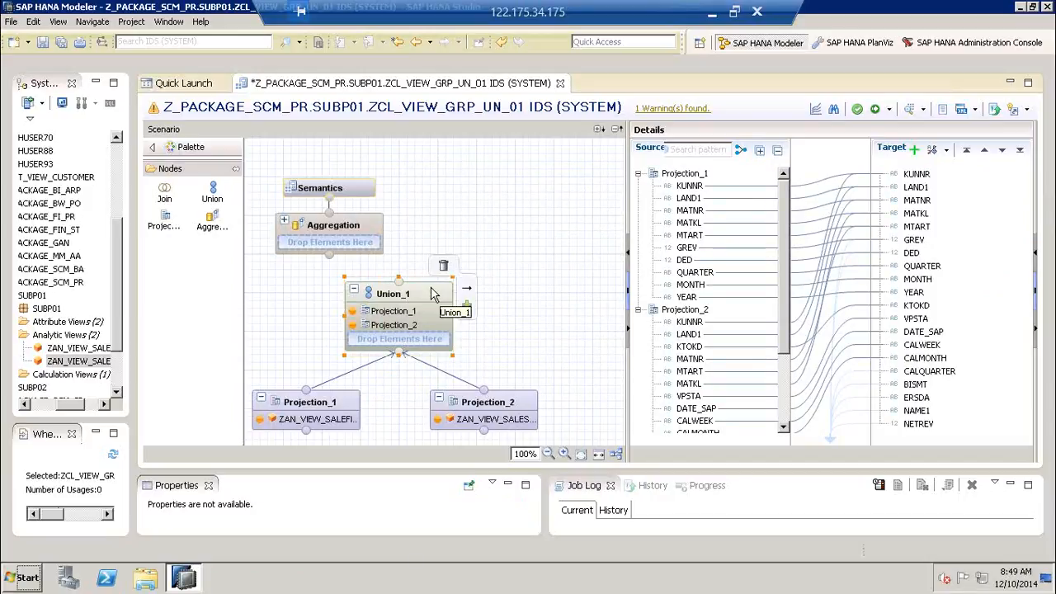
drag(469, 290, 363, 247)
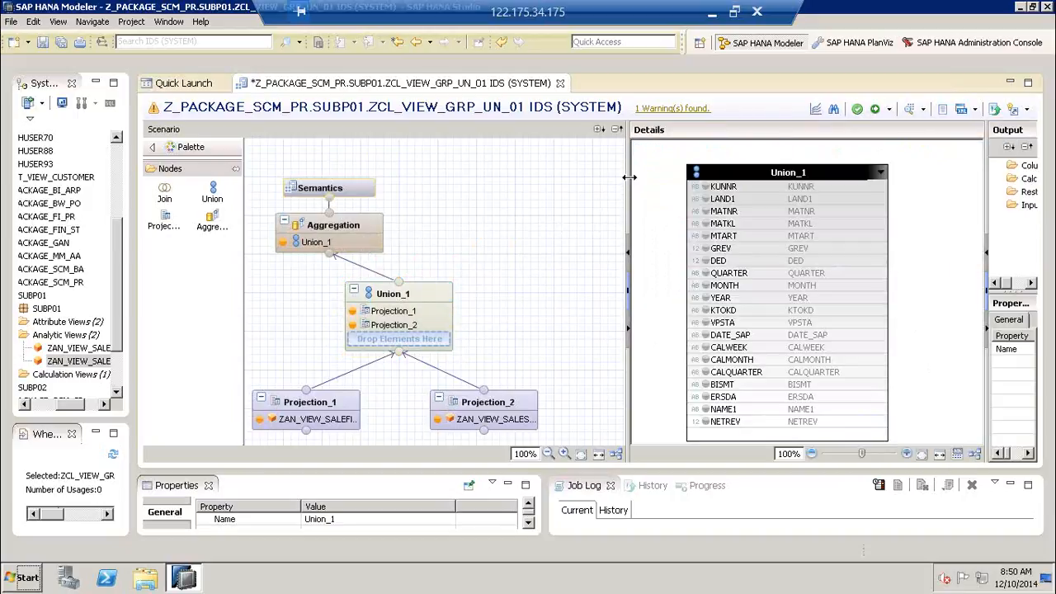
Add the LAND1, MATNR, MATKL and MTART columns of Union_1 to the Aggregation node's output
drag(628, 177, 499, 178)
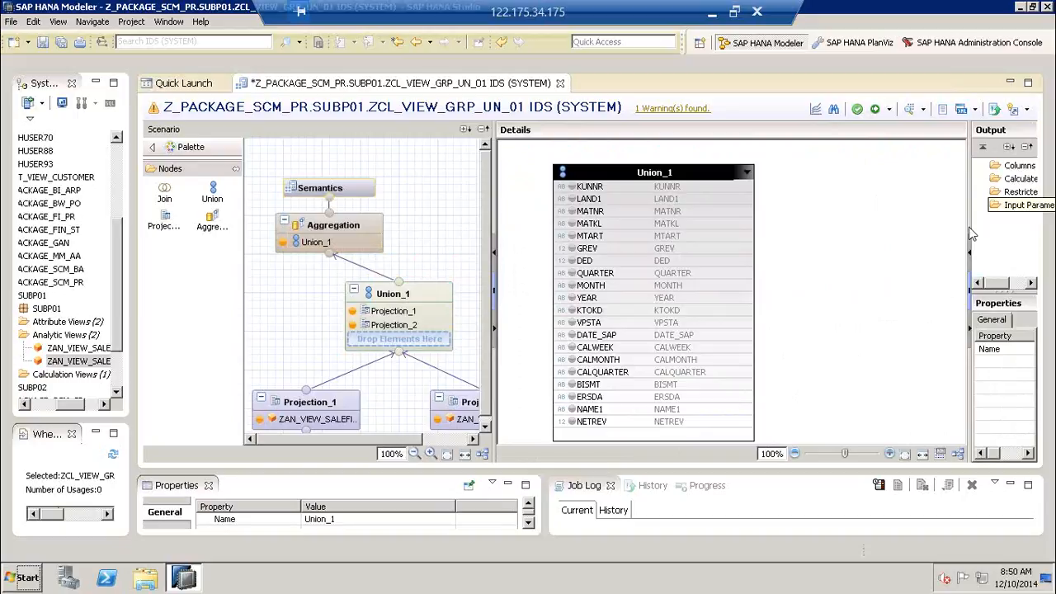
mouse_move(561, 180)
mouse_down()
mouse_move(546, 246)
mouse_move(714, 246)
mouse_move(715, 191)
mouse_move(547, 179)
mouse_up()
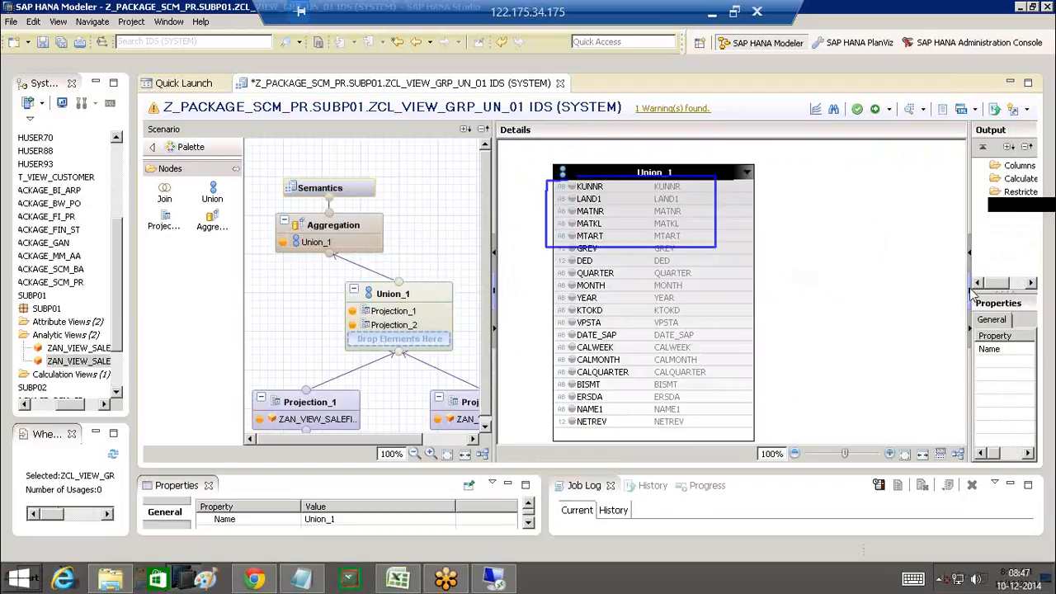
key(Escape)
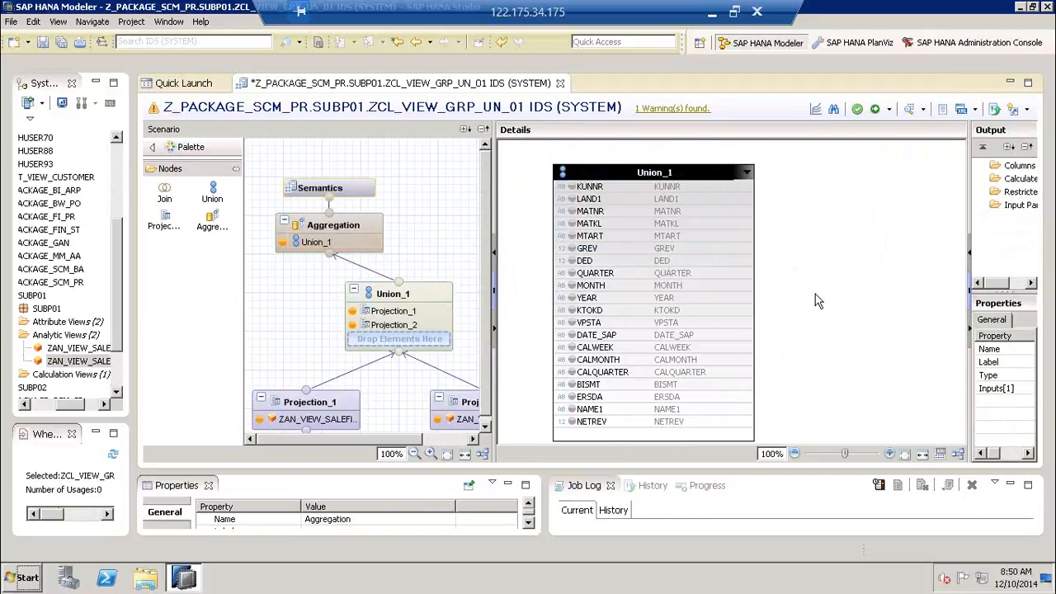
click(719, 202)
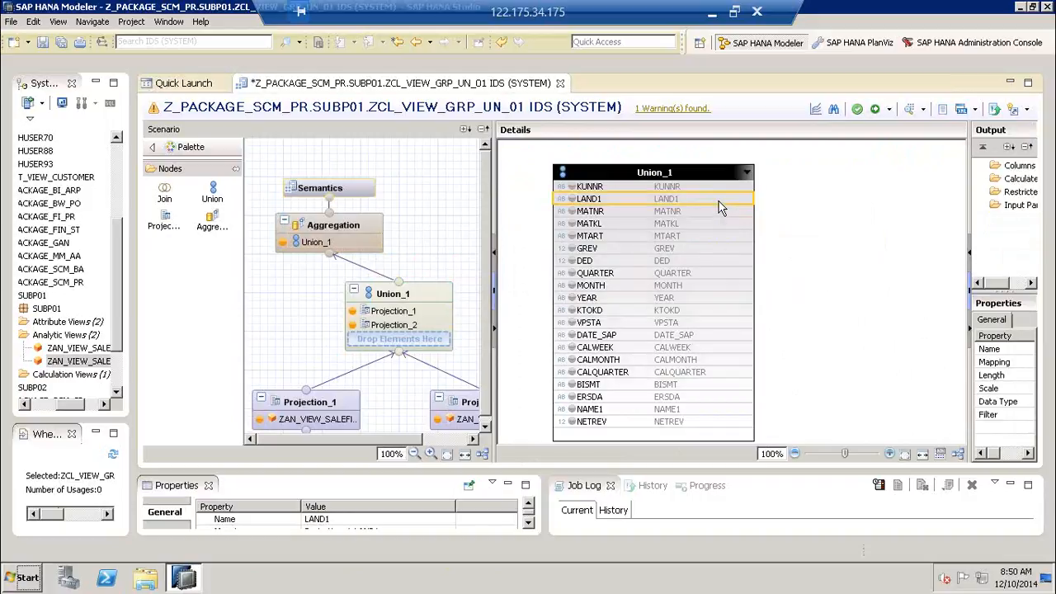
right_click(719, 207)
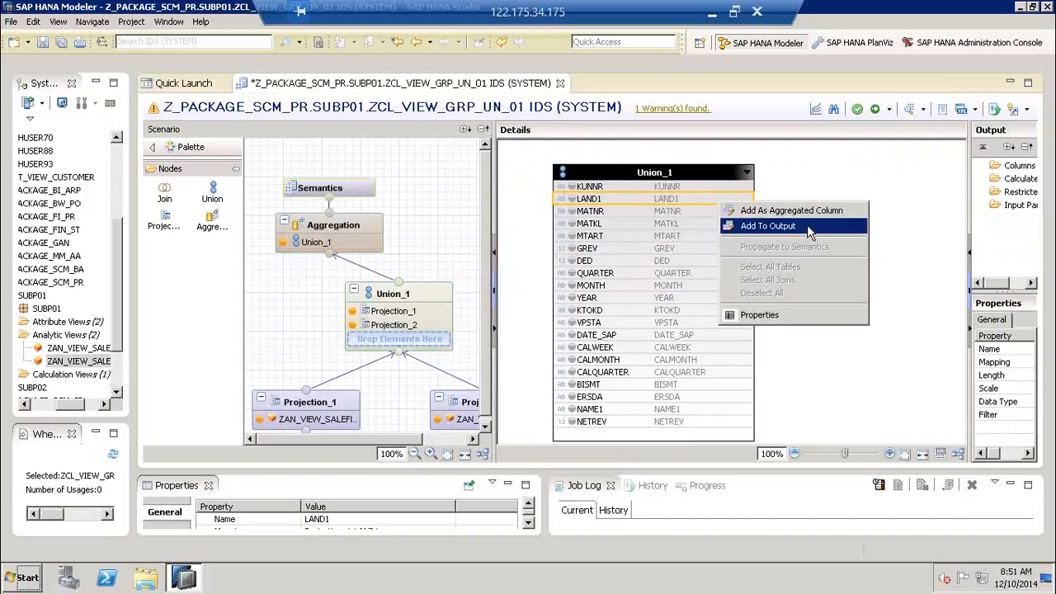
click(804, 225)
right_click(730, 213)
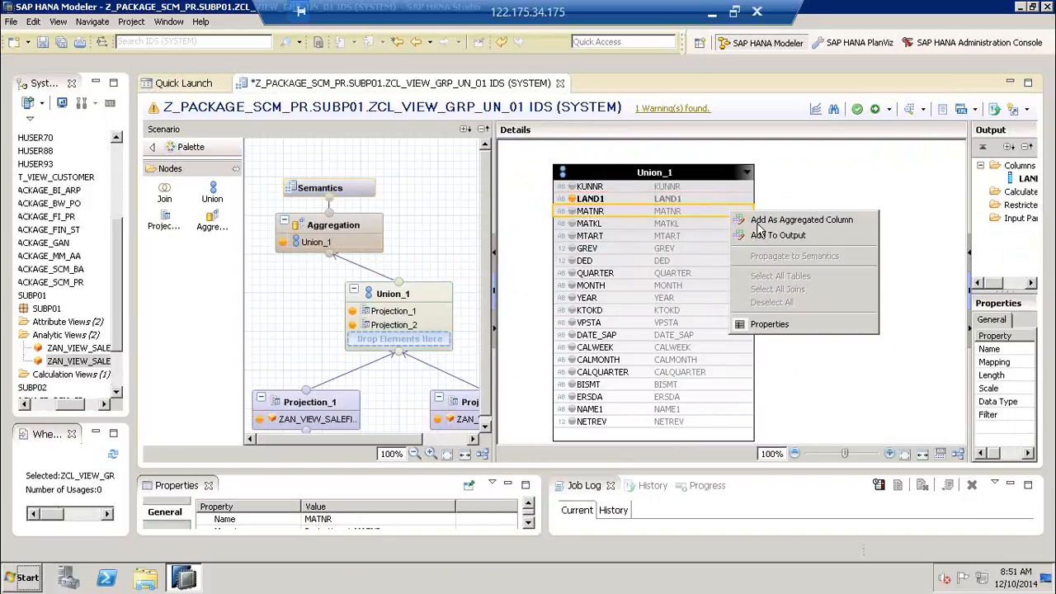
click(735, 235)
right_click(730, 224)
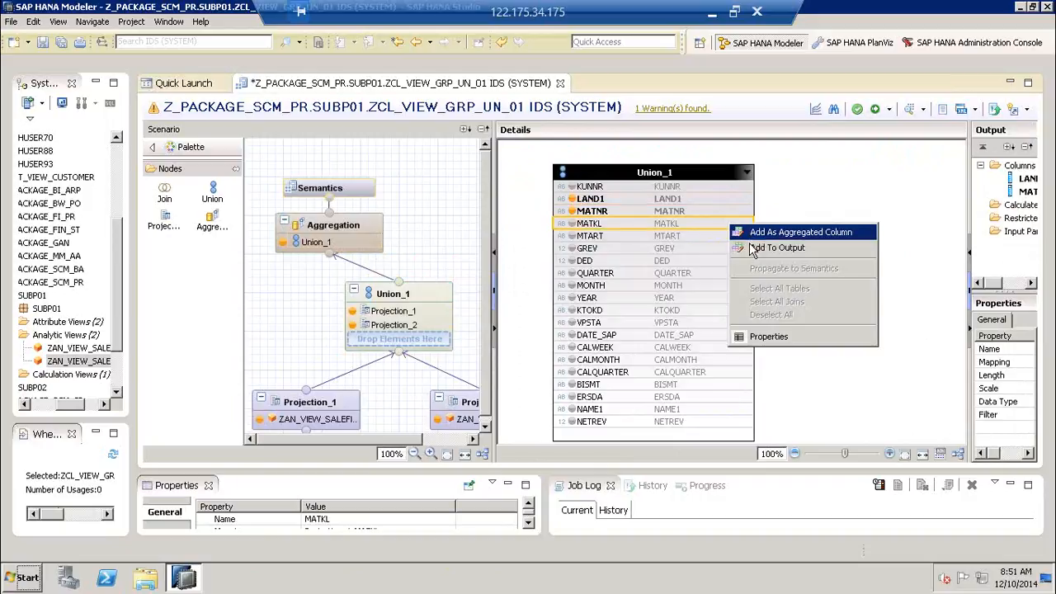
click(749, 245)
right_click(727, 237)
click(742, 259)
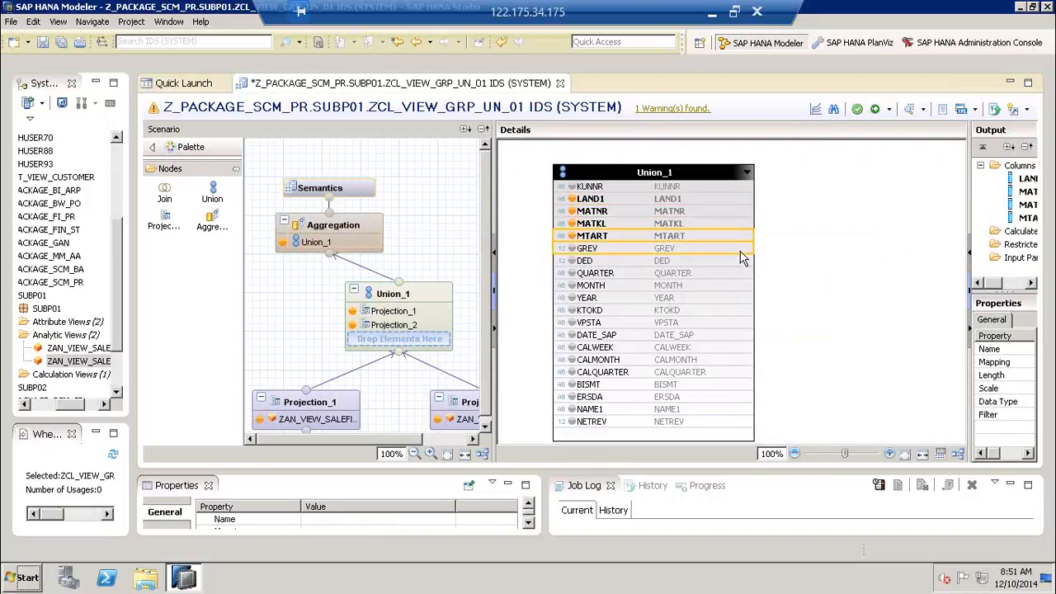
Add the GREV and DED columns of Union_1 to the Aggregation output as aggregated columns
click(744, 250)
right_click(746, 252)
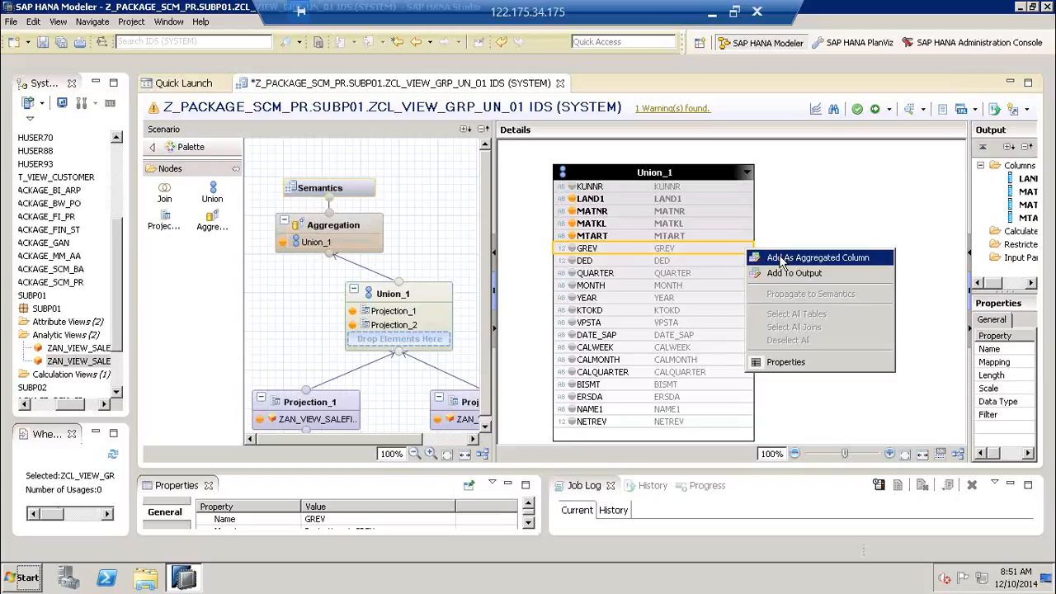
click(781, 260)
click(732, 262)
right_click(733, 264)
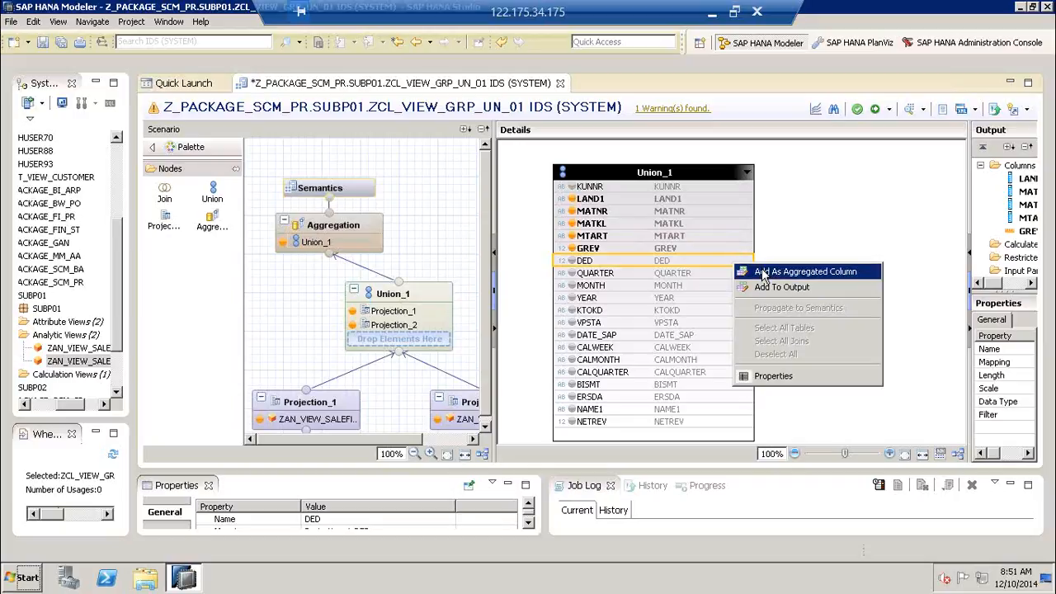
click(763, 272)
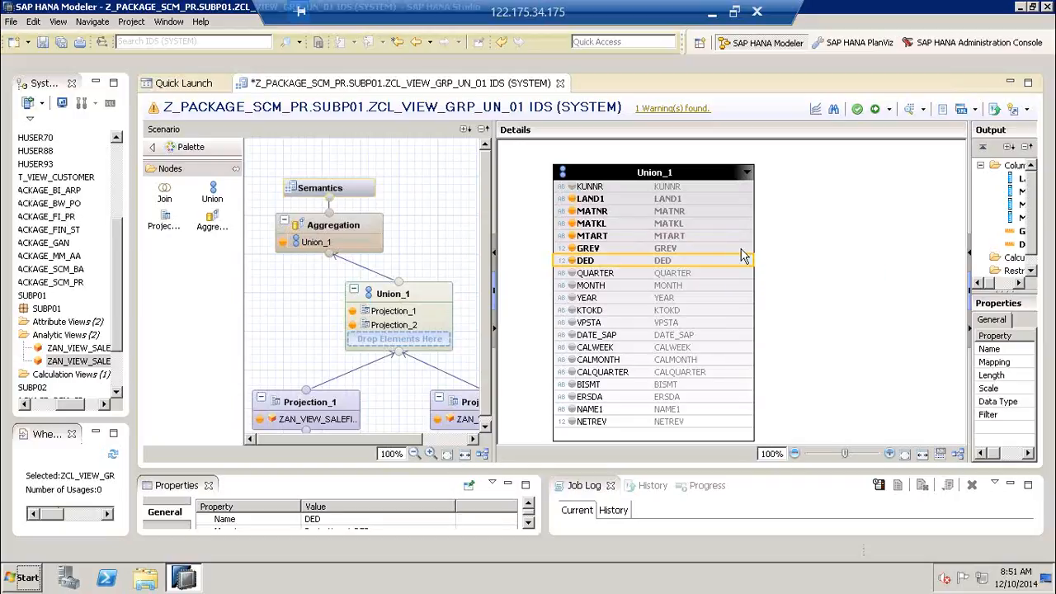
Examine the properties and mappings of the Aggregation output columns GREV, DED, LAND1, MATNR and MATKL
drag(970, 194, 855, 197)
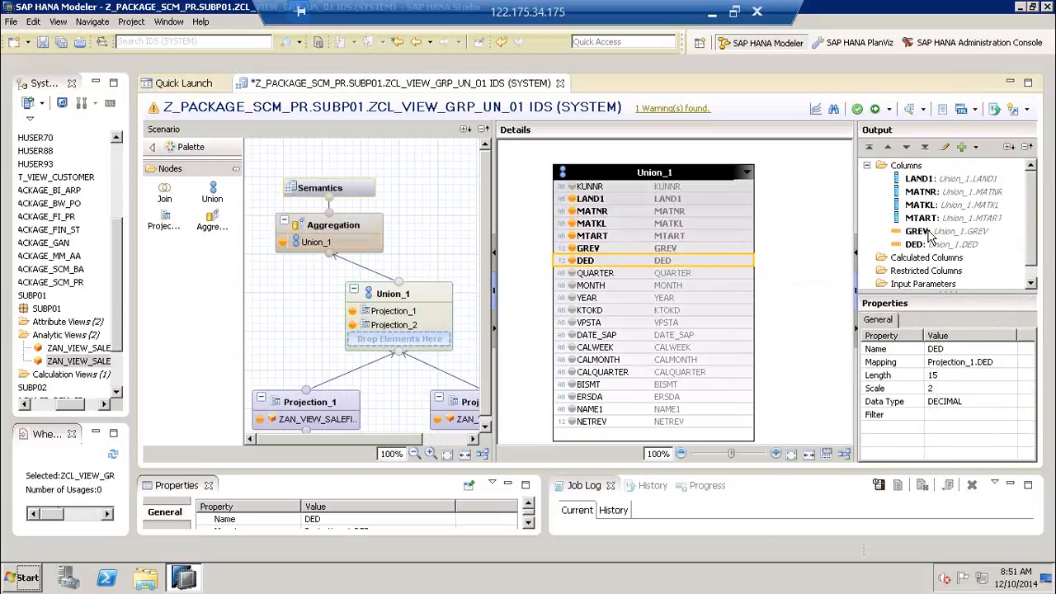
click(928, 233)
click(920, 245)
click(922, 233)
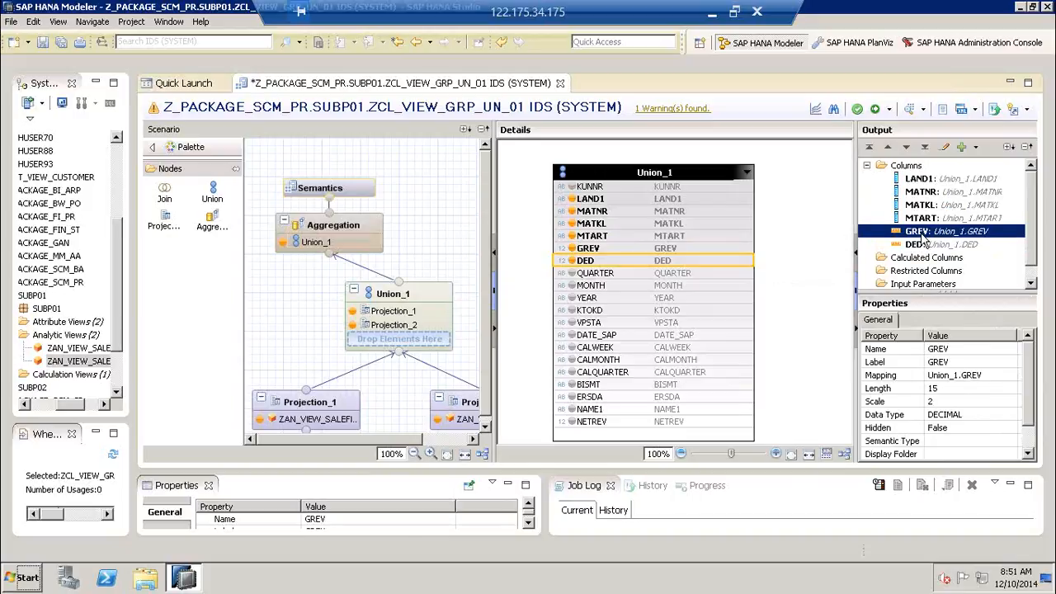
click(920, 246)
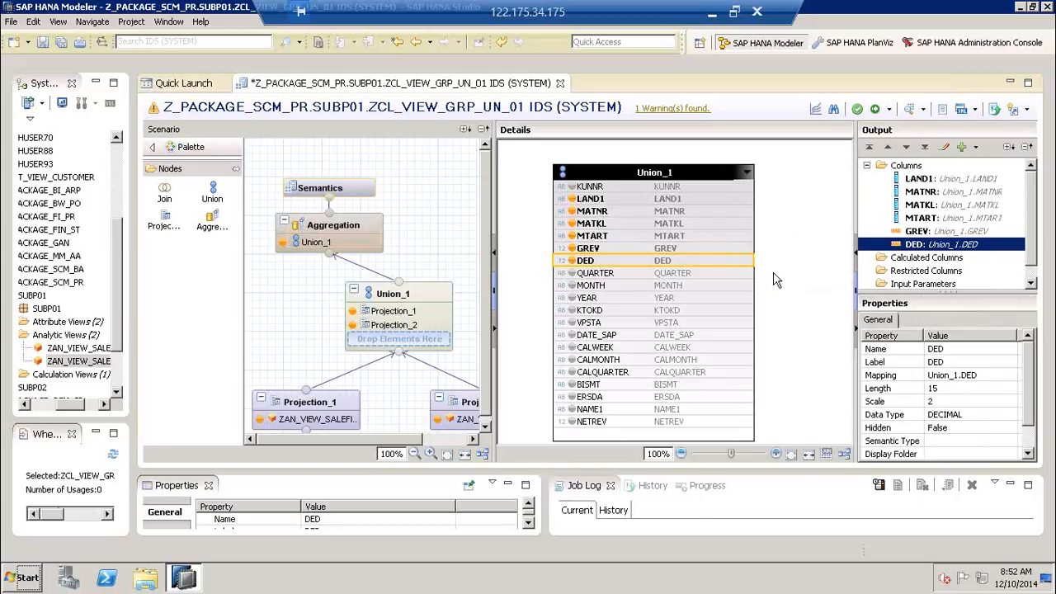
click(936, 182)
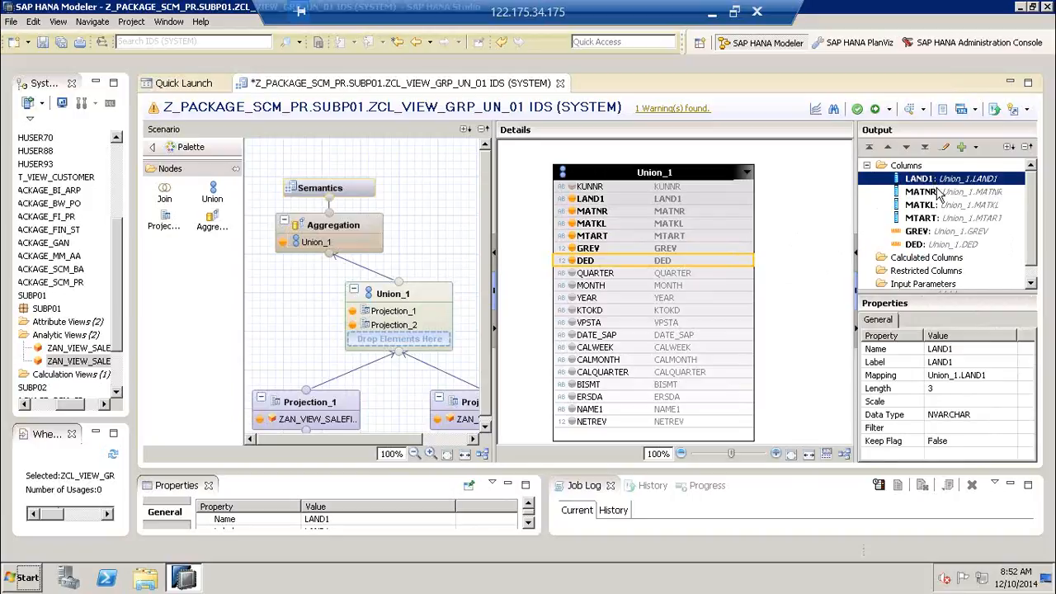
click(938, 195)
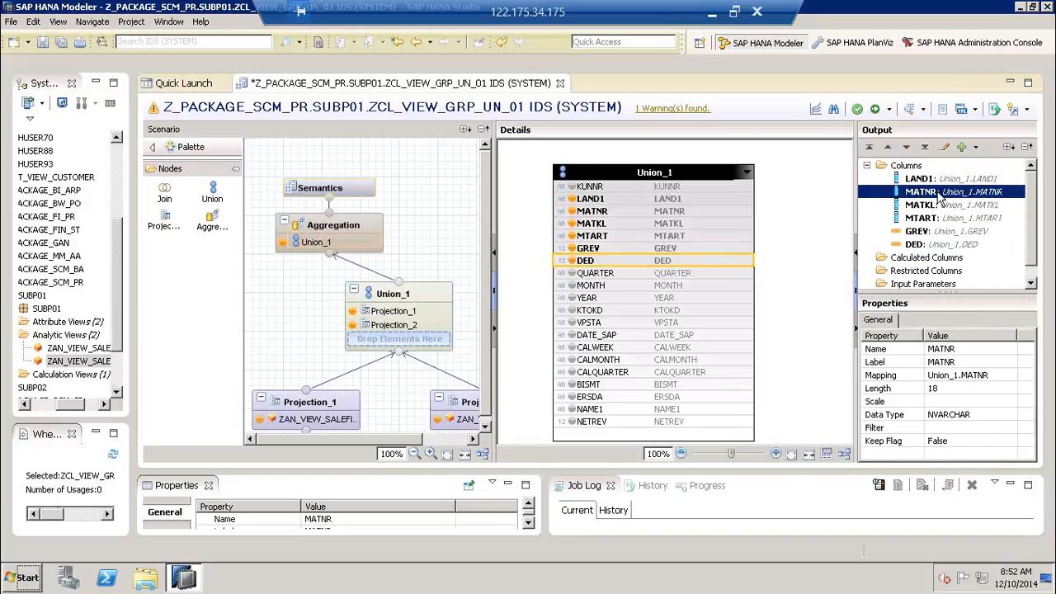
click(937, 206)
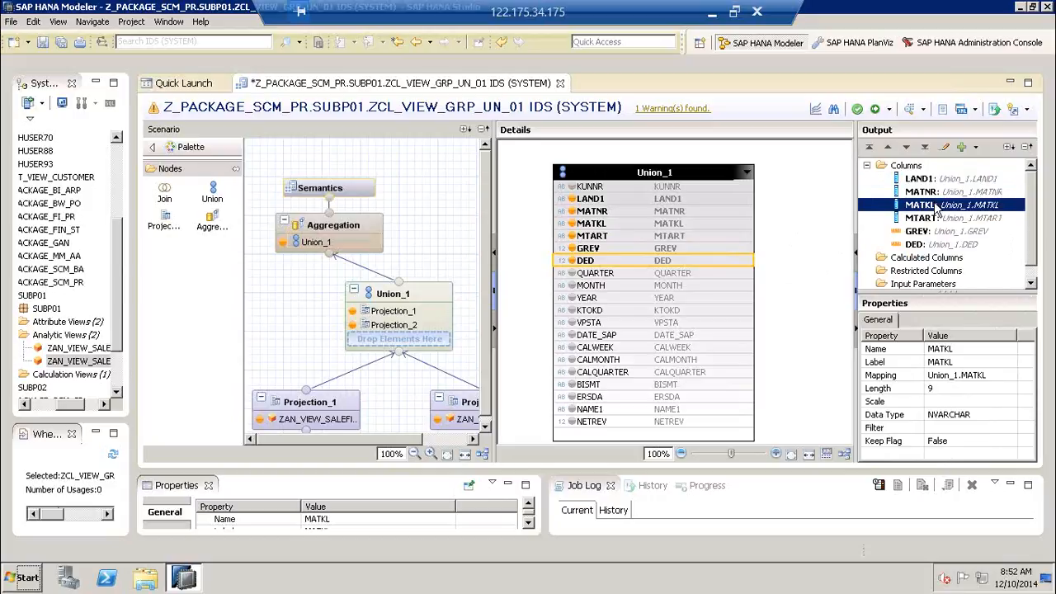
click(941, 235)
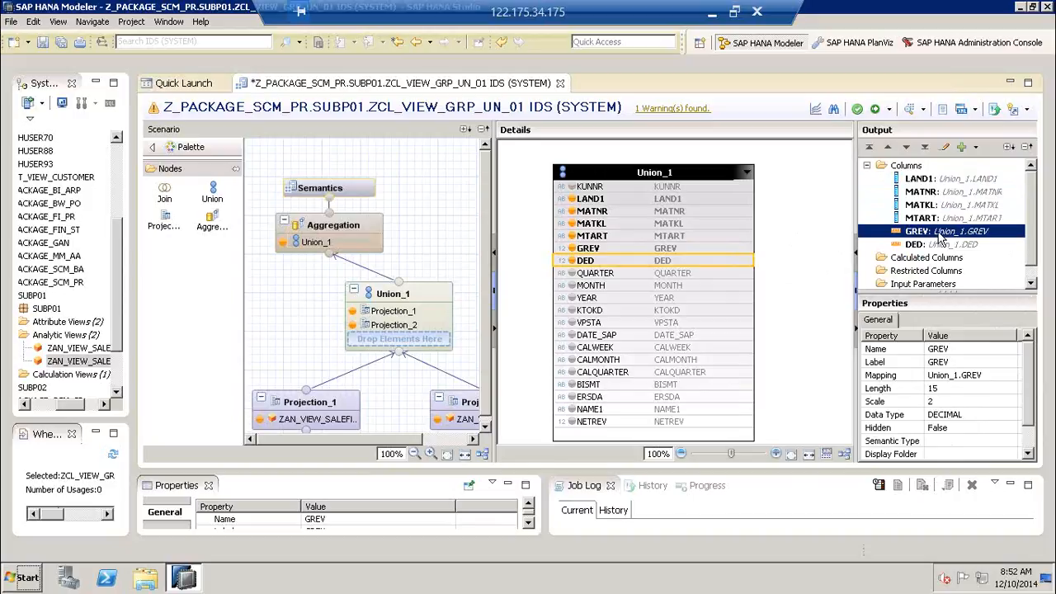
Add the NETREV column of Union_1 to the Aggregation node's output
click(699, 431)
click(698, 423)
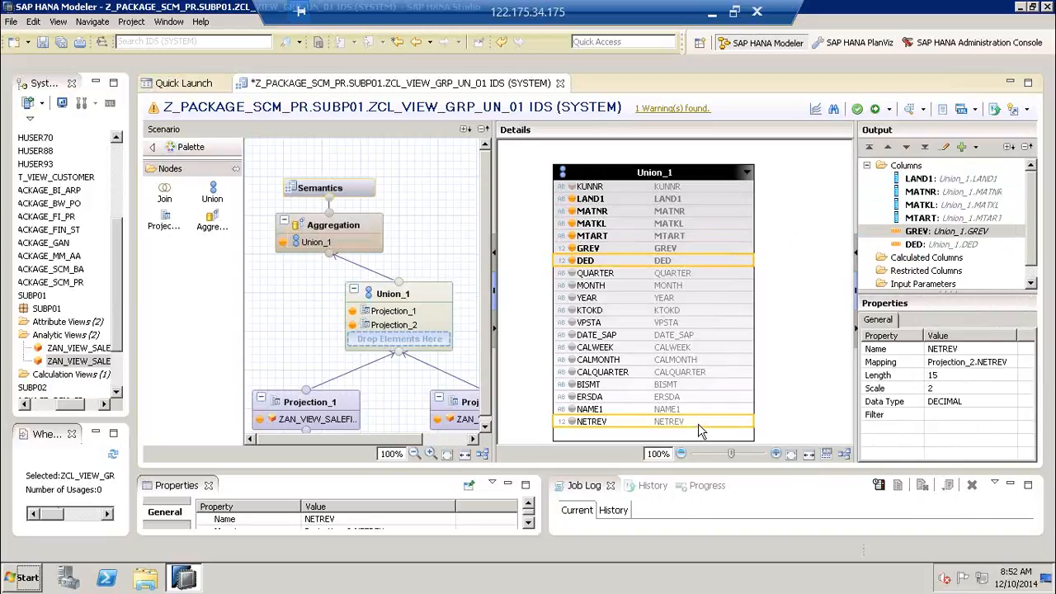
double_click(700, 426)
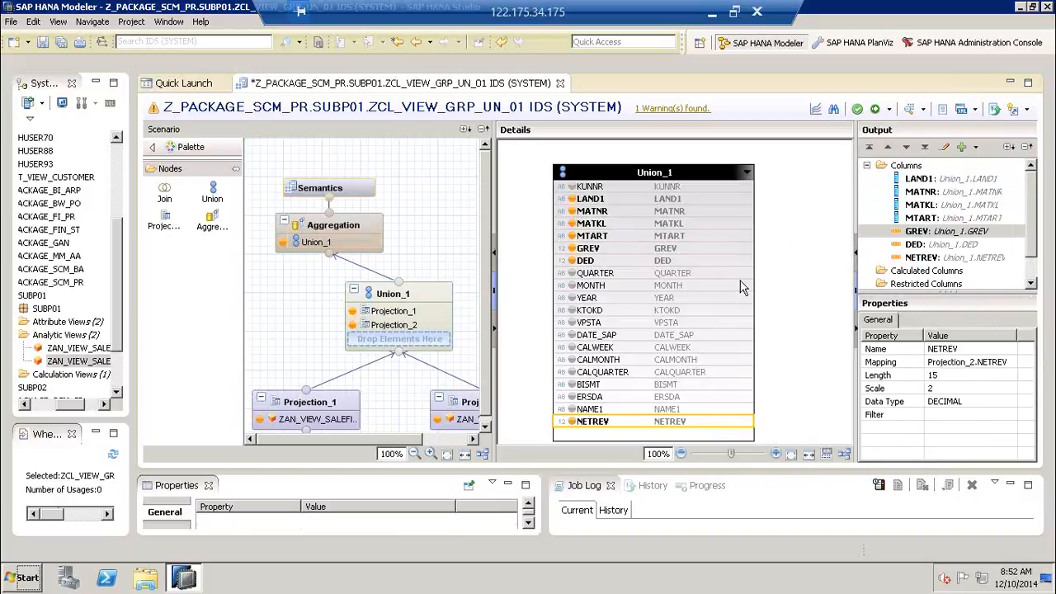
Add the QUARTER, MONTH and YEAR columns of Union_1 to the Aggregation node's output
click(674, 276)
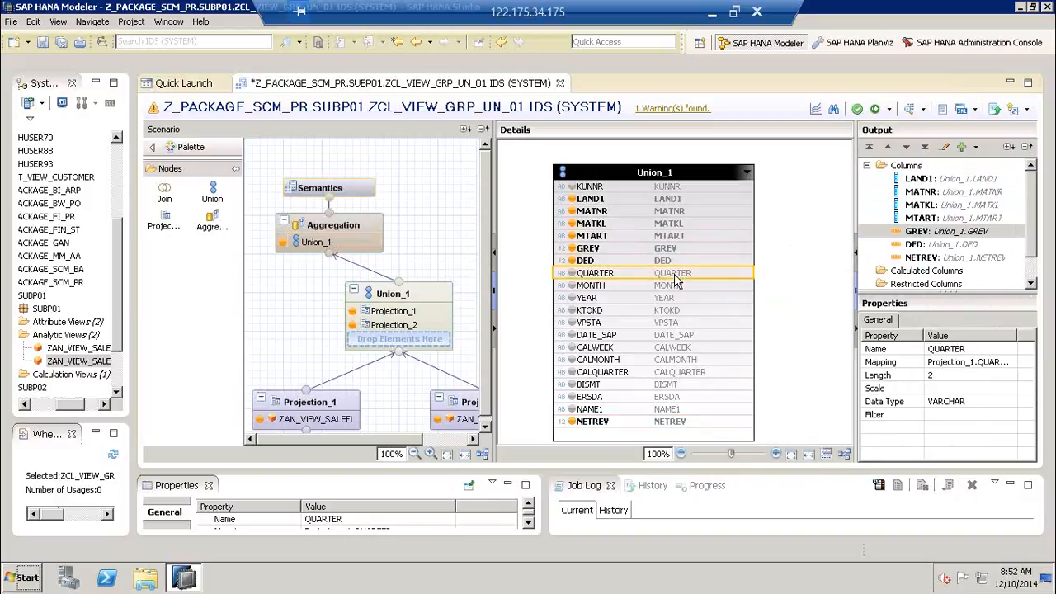
right_click(674, 277)
click(706, 302)
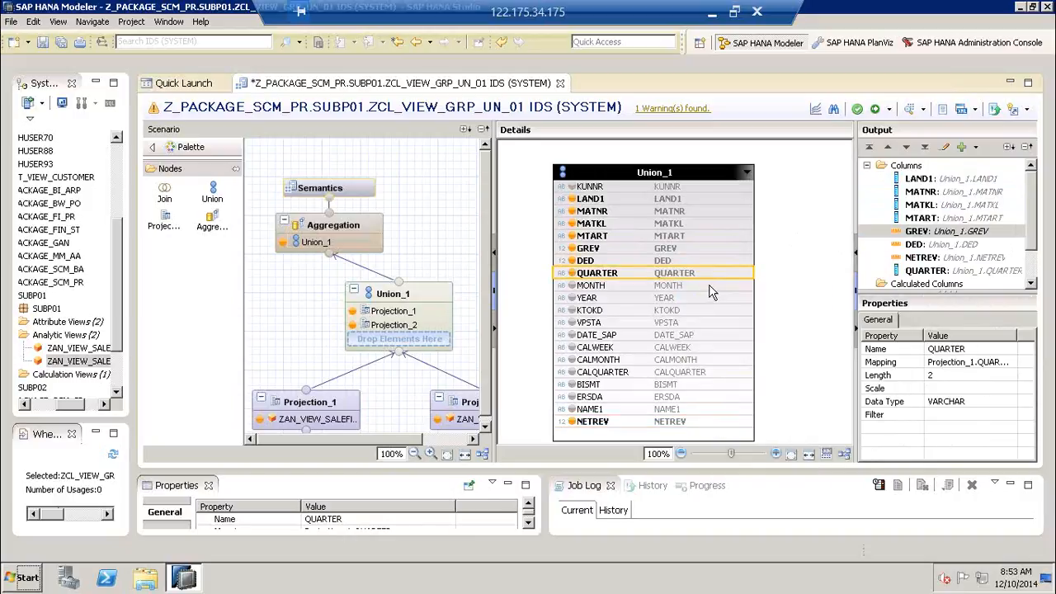
click(709, 286)
right_click(709, 286)
click(717, 310)
click(709, 297)
right_click(712, 299)
click(726, 323)
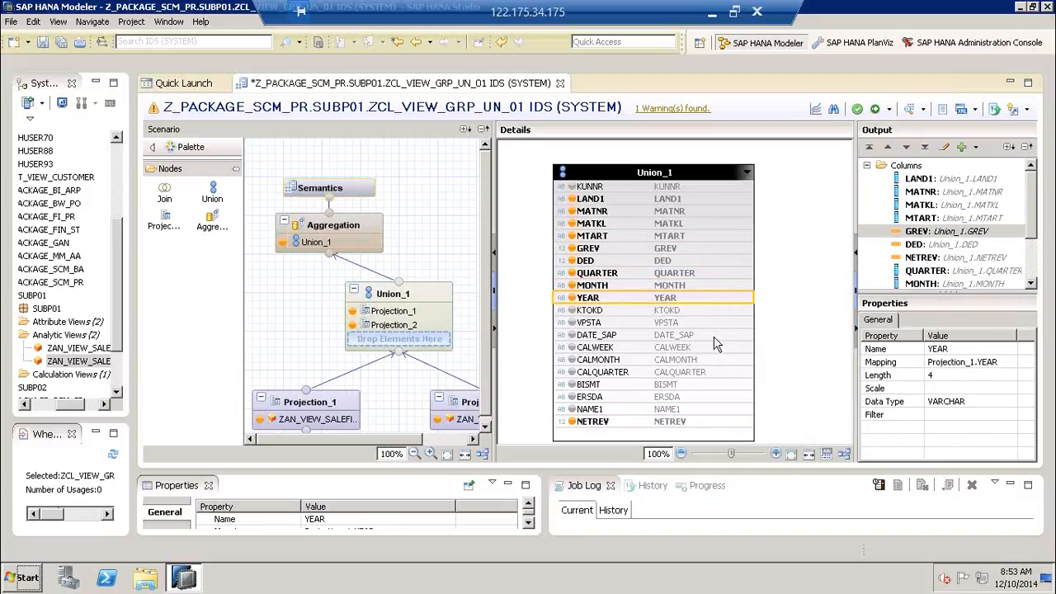
Add the CALWEEK, CALMONTH, CALQUARTER and KUNNR columns of Union_1 to the Aggregation node's output
click(708, 348)
right_click(708, 348)
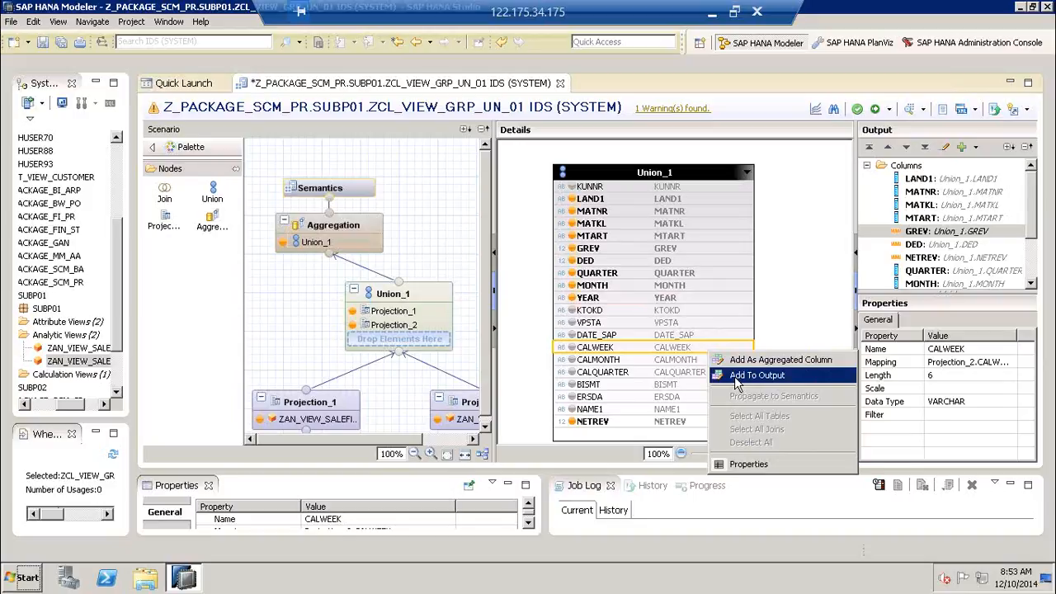
click(722, 373)
click(732, 360)
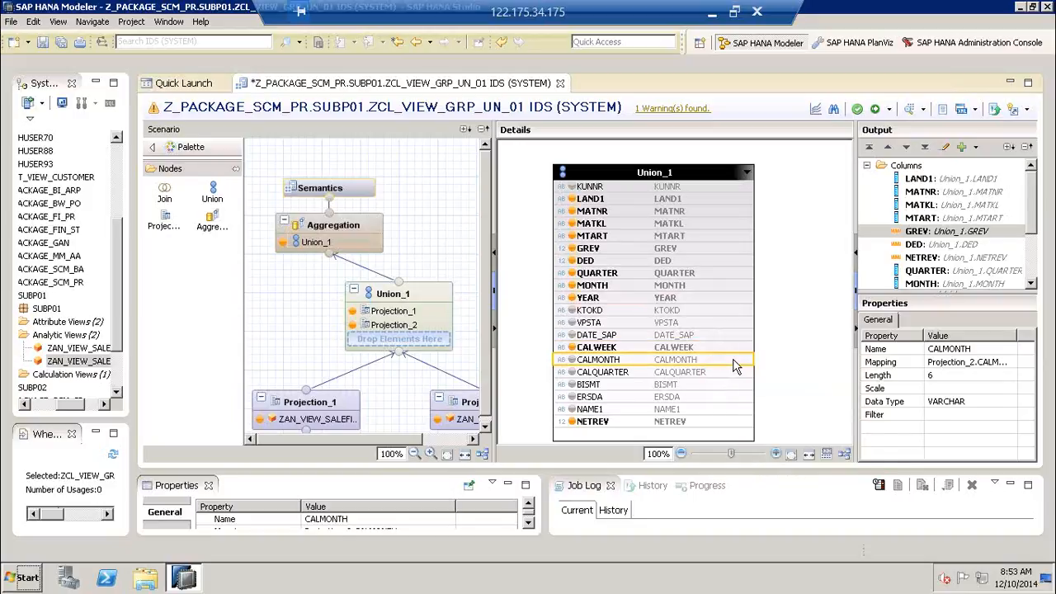
right_click(734, 367)
click(752, 386)
click(741, 377)
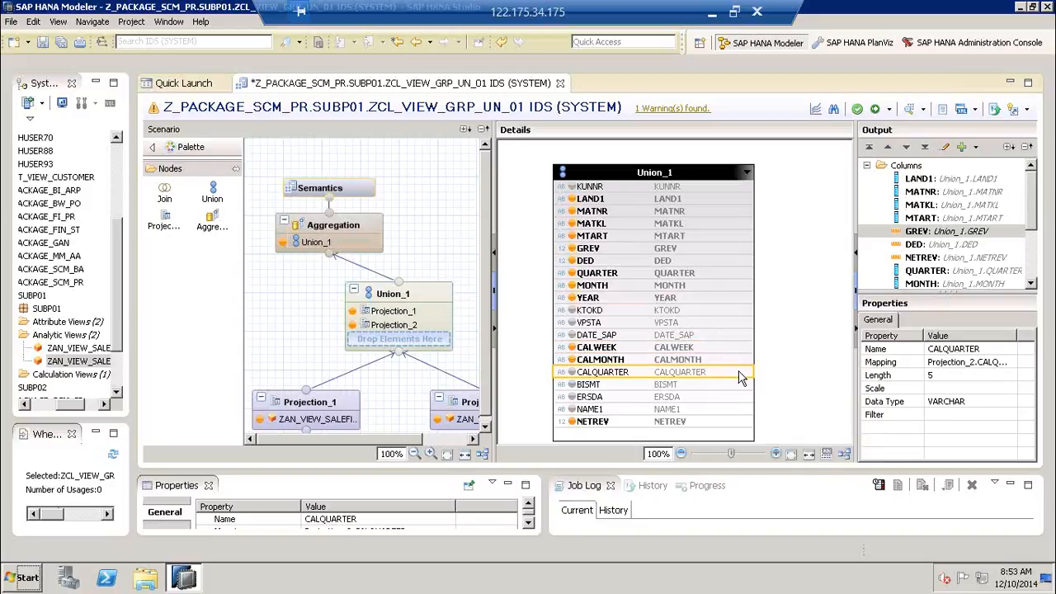
right_click(741, 377)
click(790, 397)
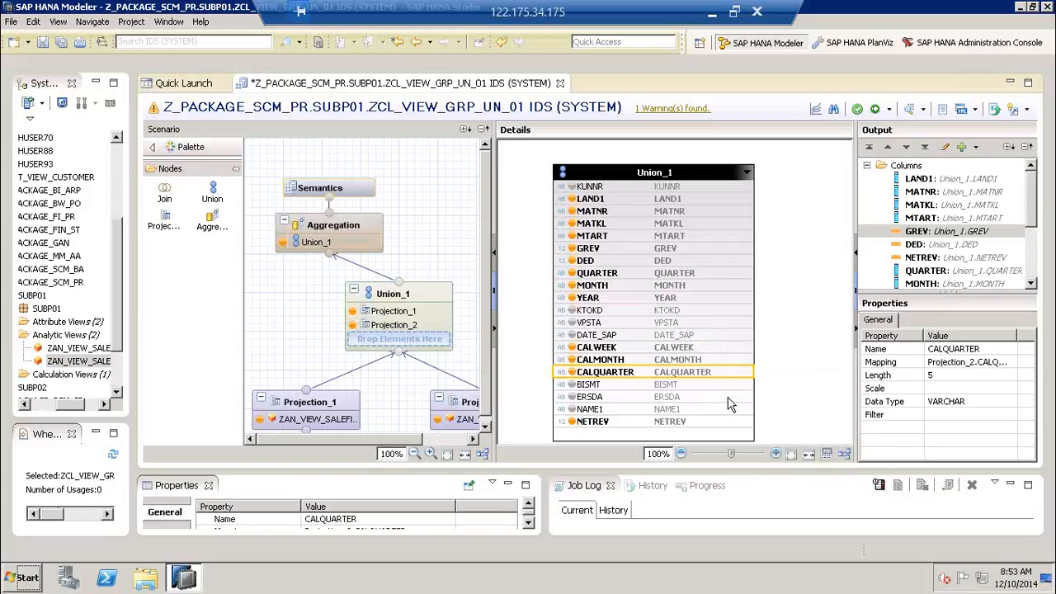
right_click(709, 193)
click(715, 212)
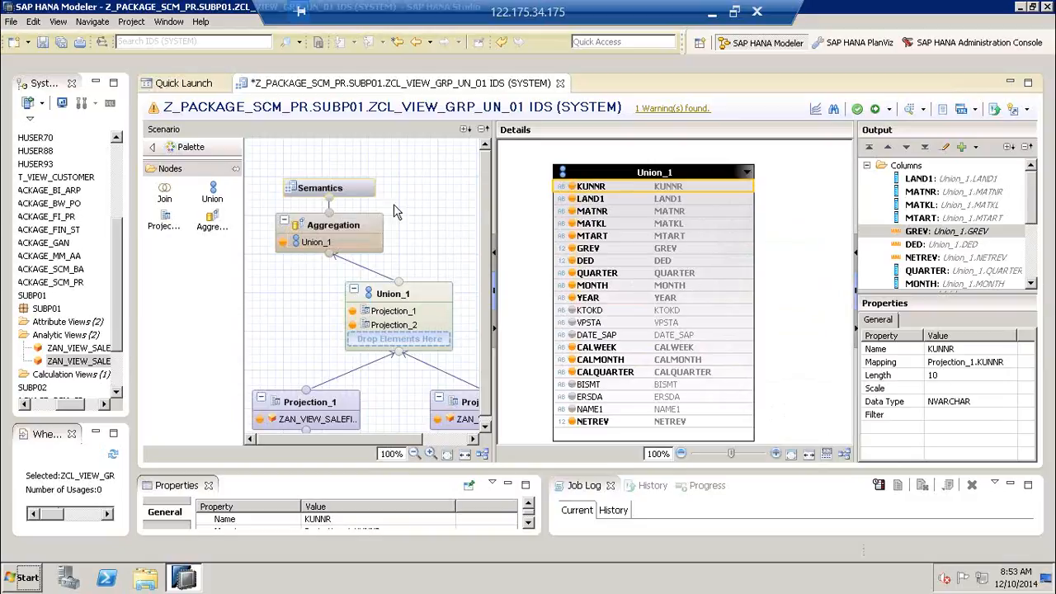
Open the Semantics node, set the LAND1 column's type to Attribute and review the remaining columns
click(352, 187)
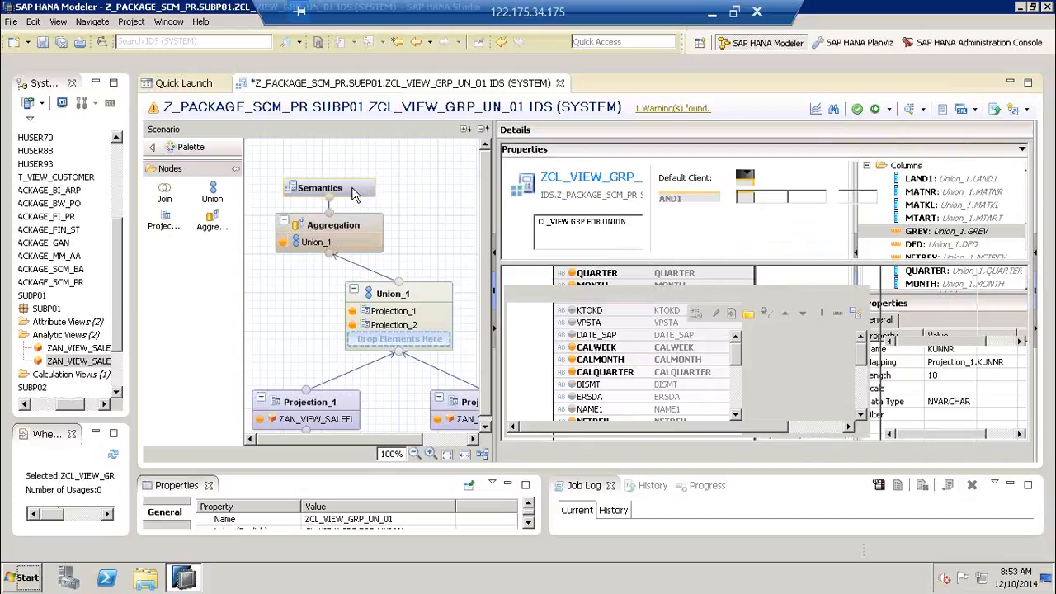
mouse_move(864, 372)
mouse_down()
mouse_move(861, 406)
mouse_move(863, 352)
mouse_up()
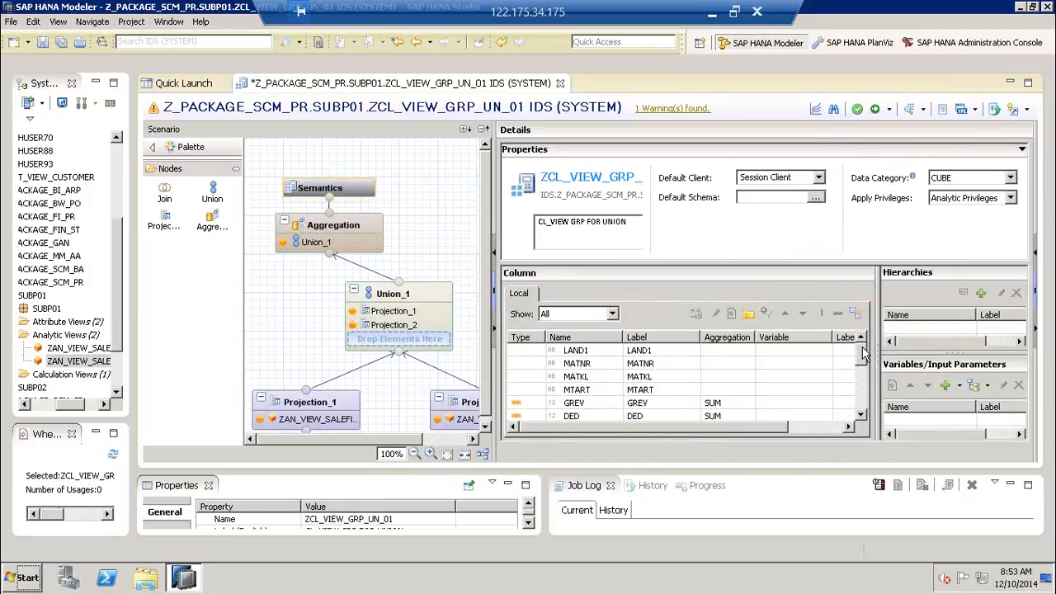
mouse_move(864, 353)
mouse_down()
mouse_move(863, 412)
mouse_move(863, 351)
mouse_up()
click(530, 352)
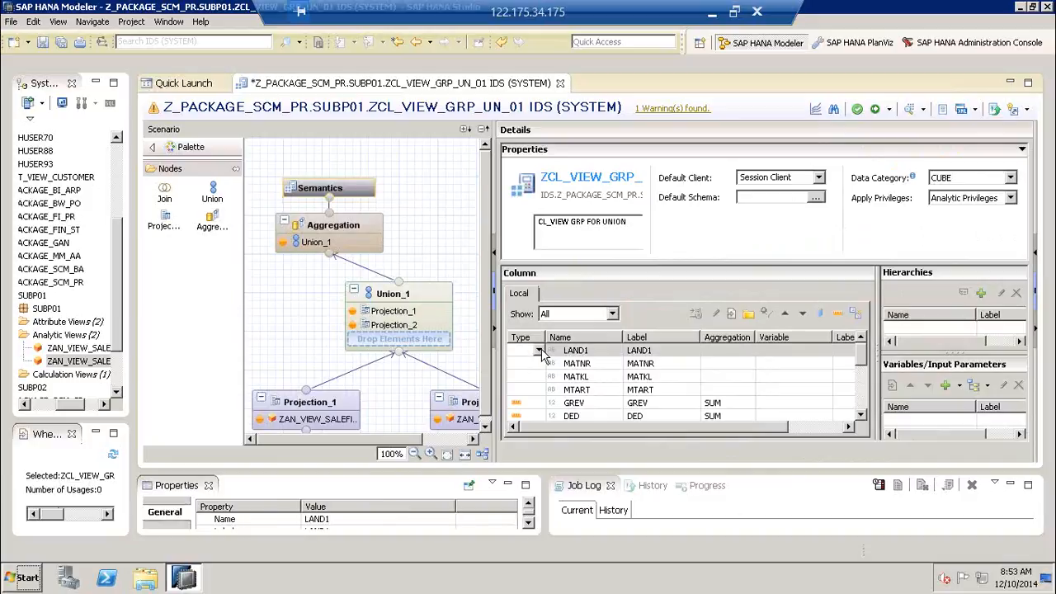
click(539, 350)
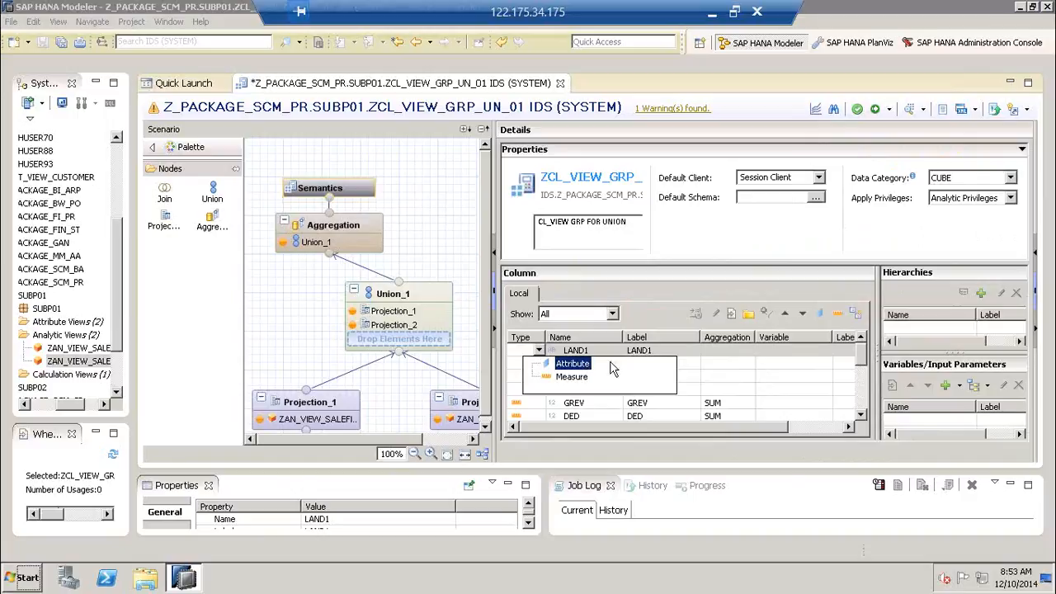
click(582, 365)
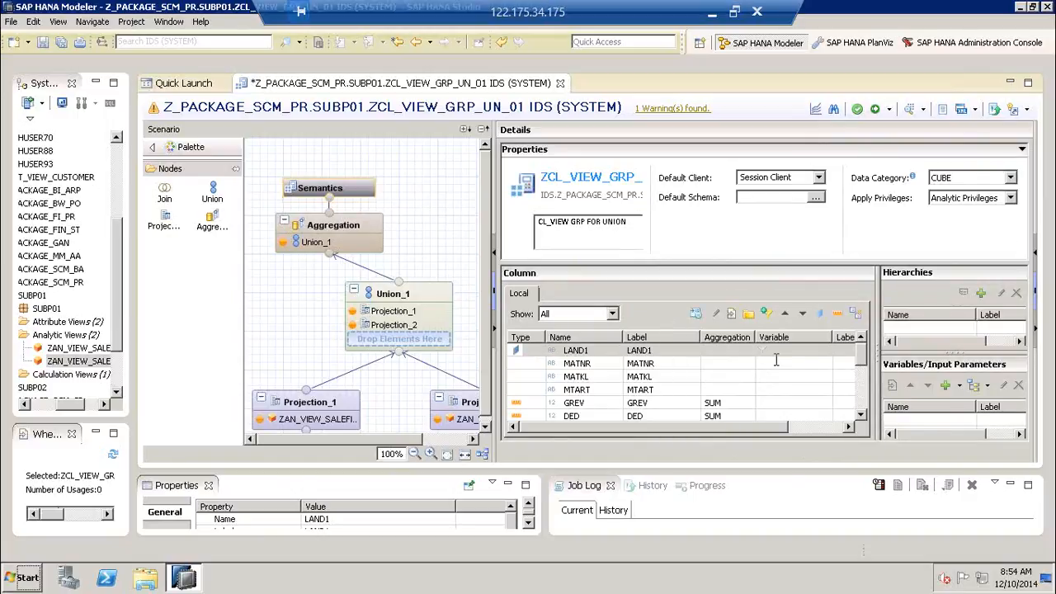
scroll(858, 385, down, 5)
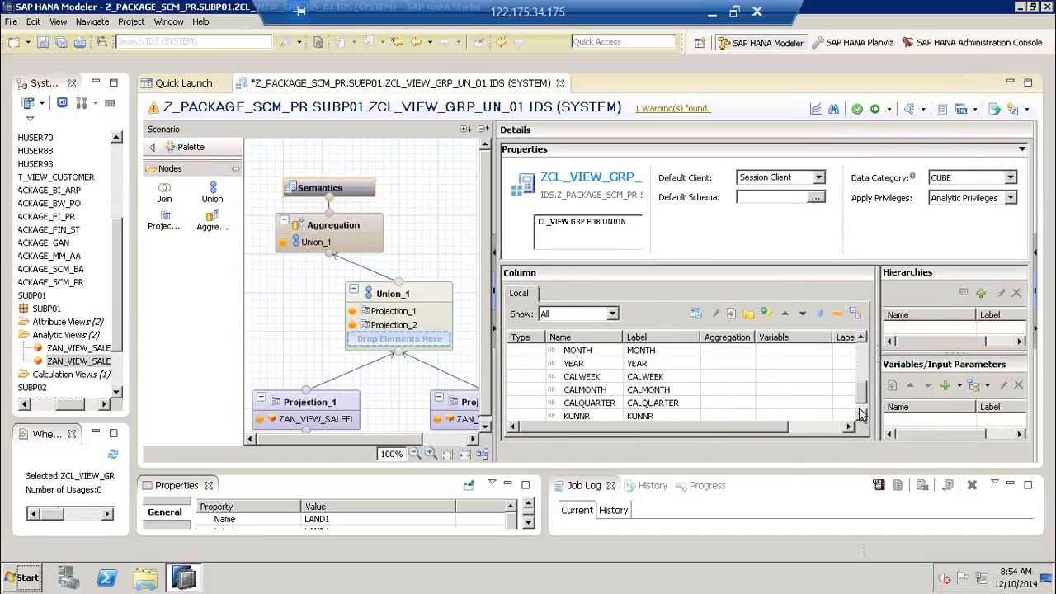
drag(866, 405, 870, 353)
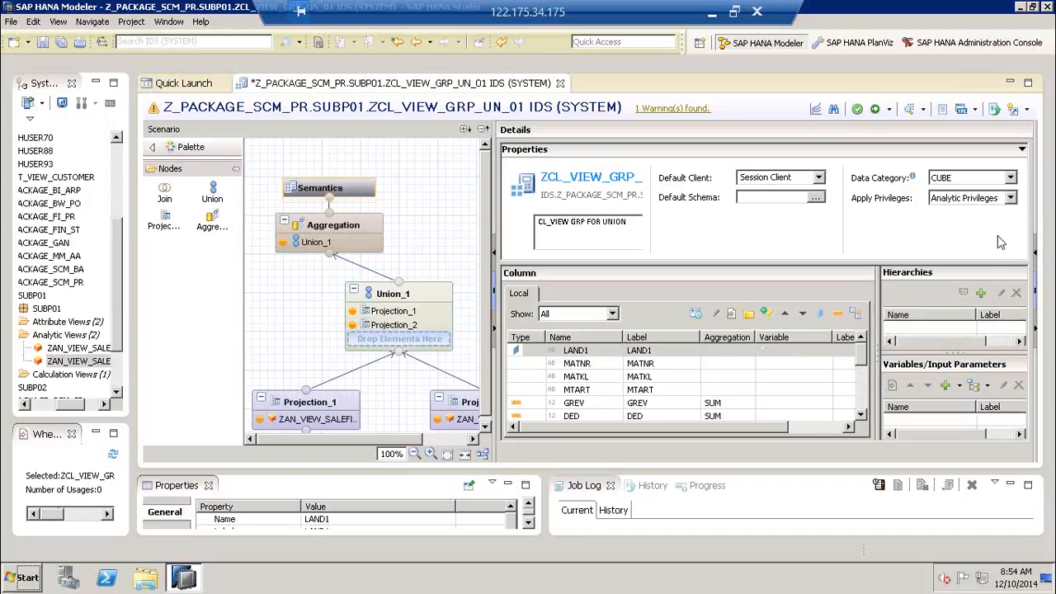
Auto-assign the attribute and measure types to all columns in the Semantics node and review the assignments
mouse_move(871, 241)
mouse_down()
mouse_move(860, 310)
mouse_move(839, 303)
mouse_move(840, 326)
mouse_move(870, 320)
mouse_move(869, 304)
mouse_up()
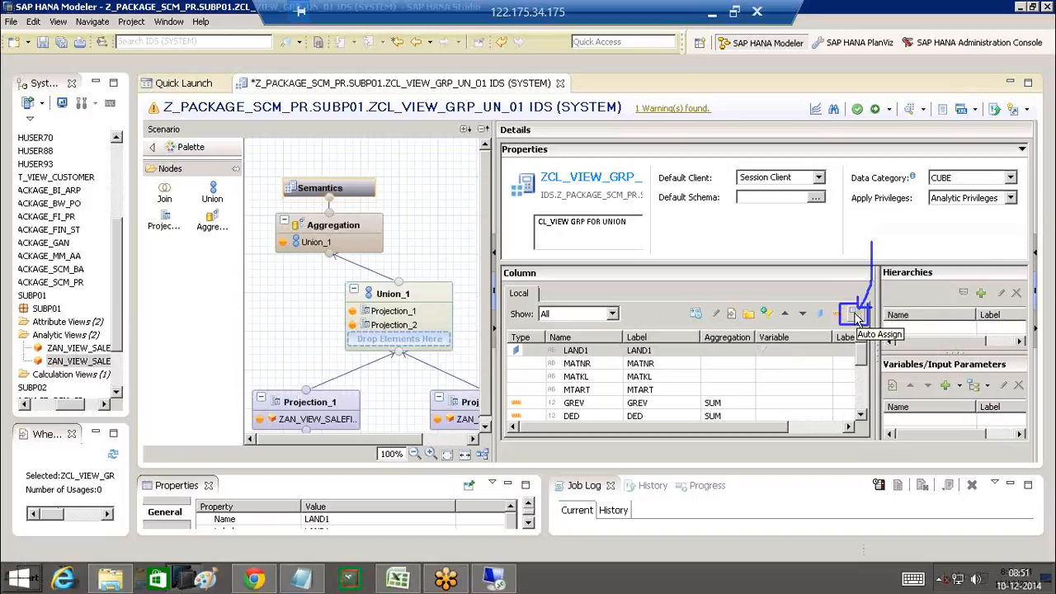
click(854, 312)
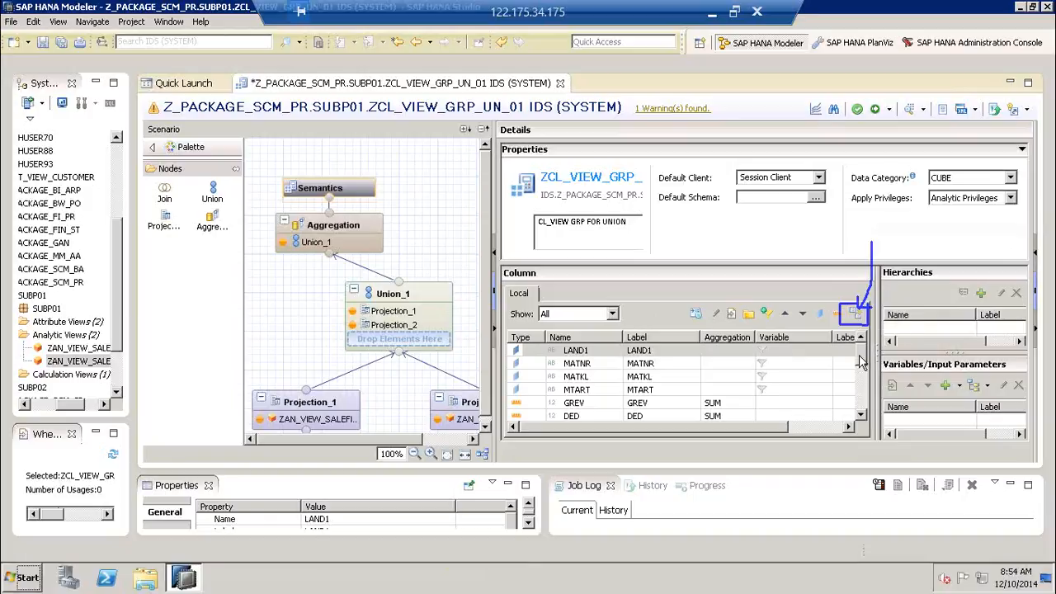
mouse_move(859, 373)
mouse_down()
mouse_move(862, 429)
mouse_move(863, 360)
mouse_up()
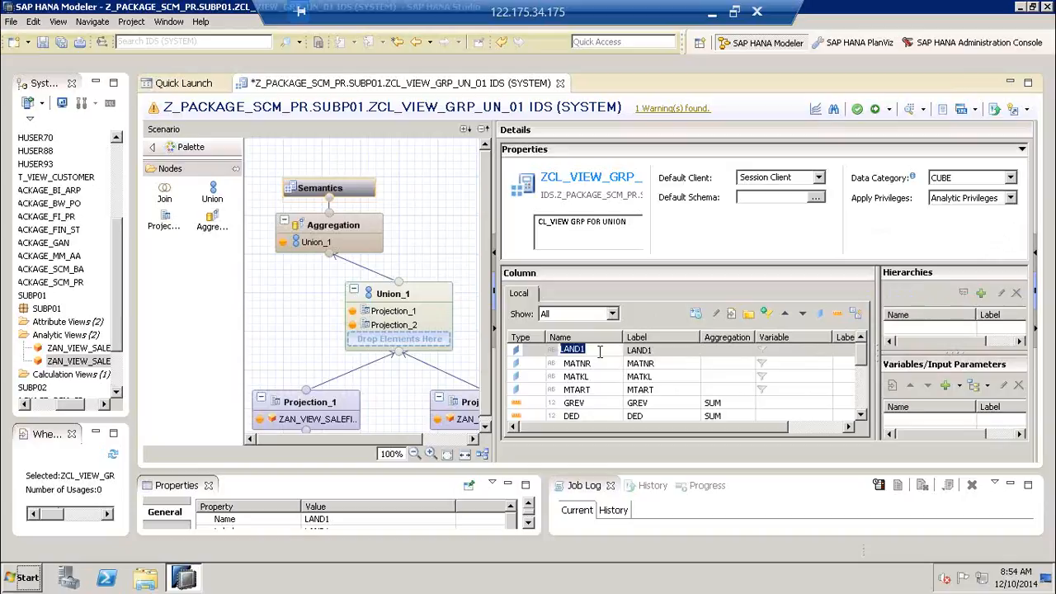
click(682, 351)
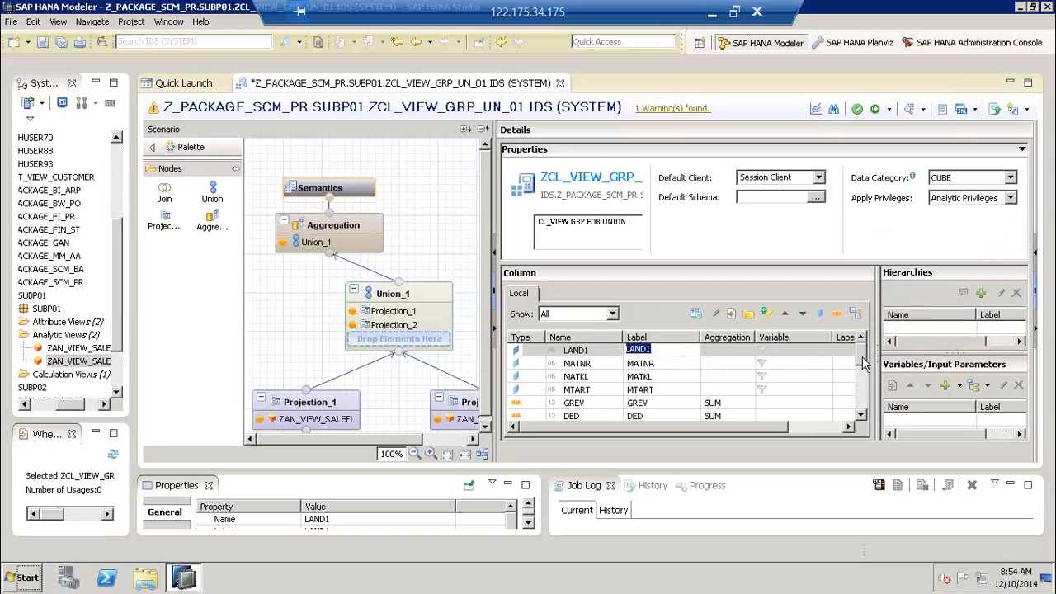
scroll(862, 364, down, 3)
click(648, 364)
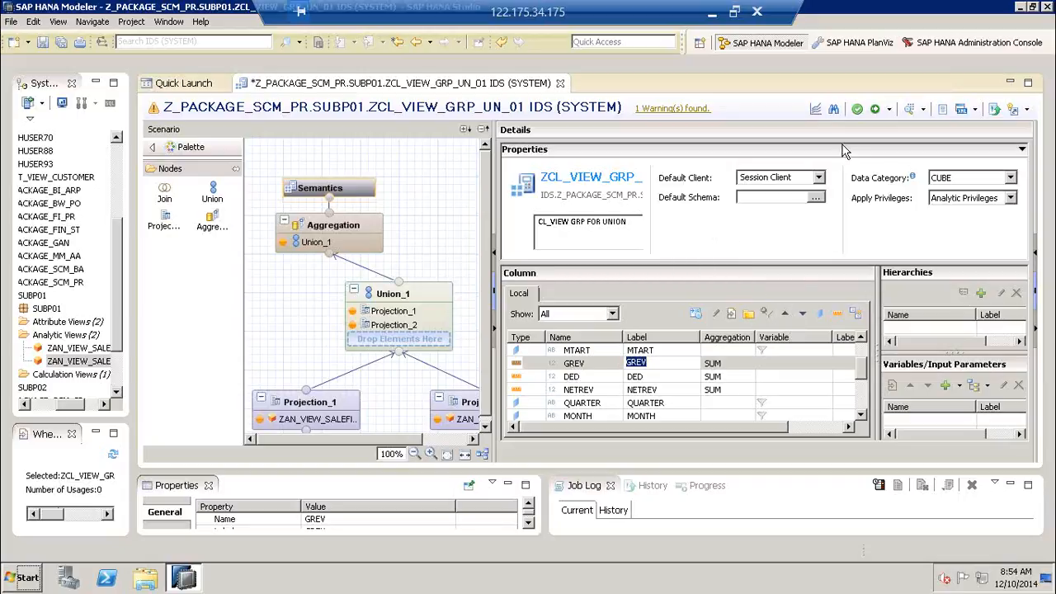
Save and validate the calculation view, and enlarge the Job Log area to show its entries
click(858, 109)
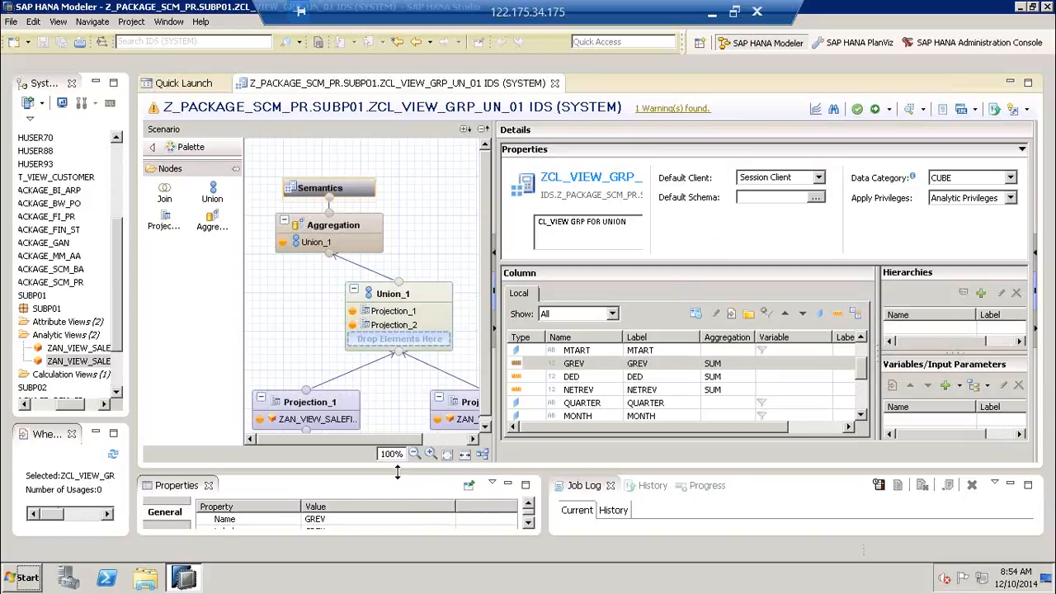
drag(401, 443, 402, 406)
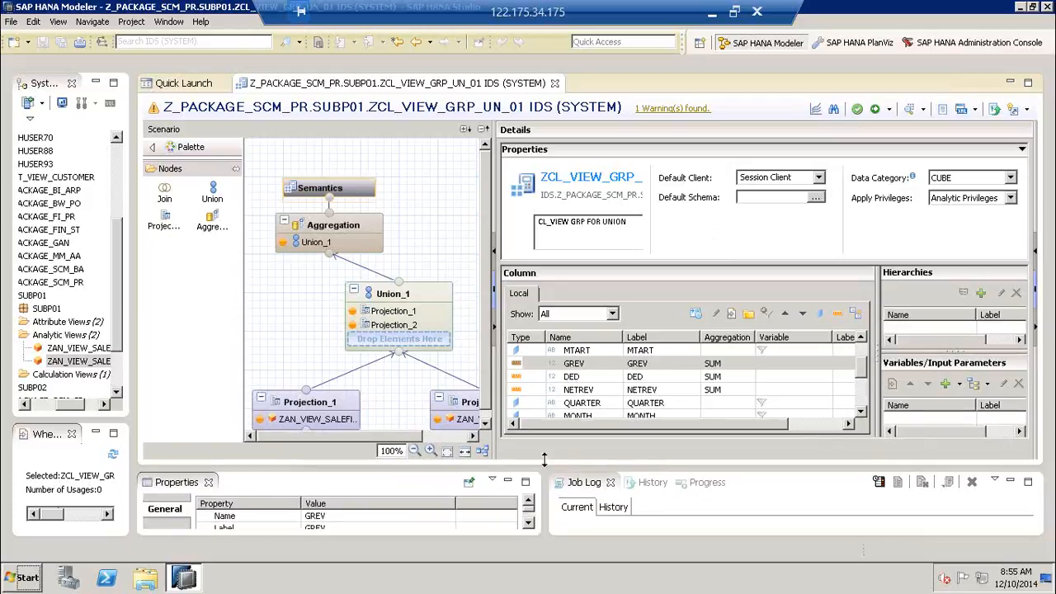
drag(544, 458, 544, 407)
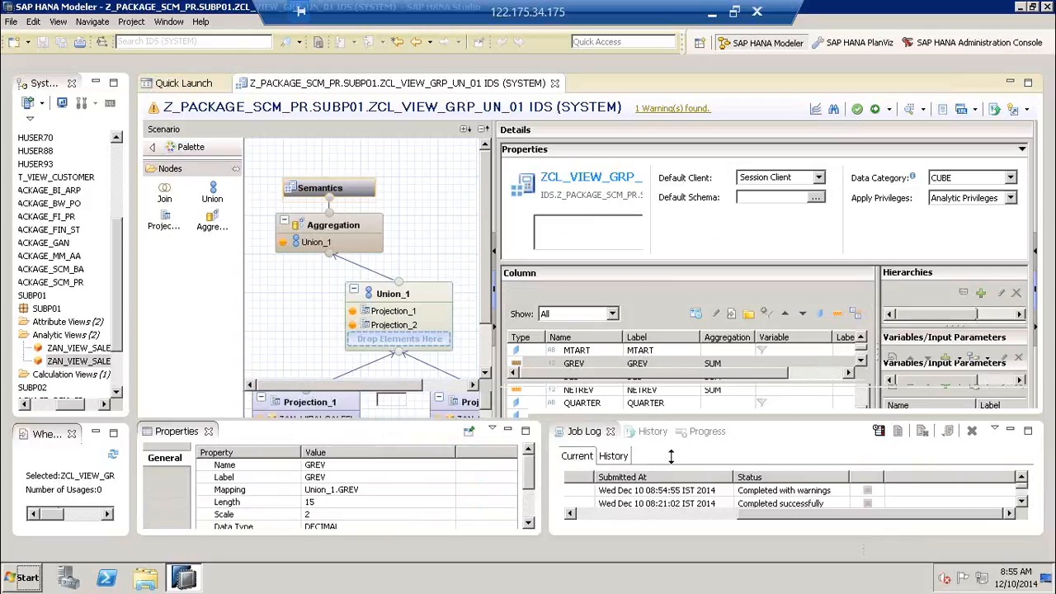
click(635, 516)
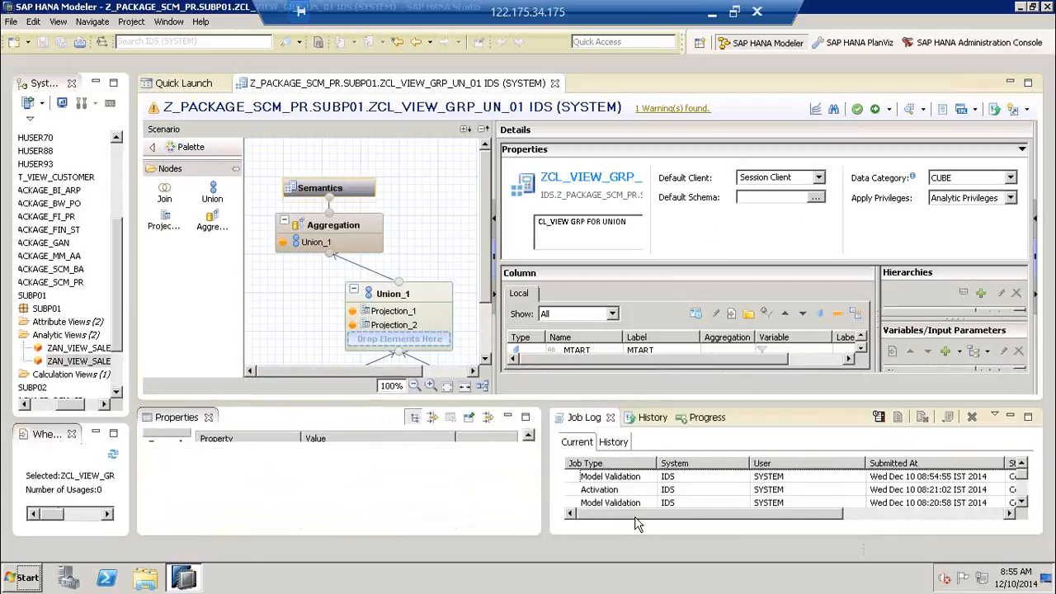
Examine the latest Model Validation job's details, including the client-side Variable and Input Parameter Validate Rule, and close the report
click(629, 478)
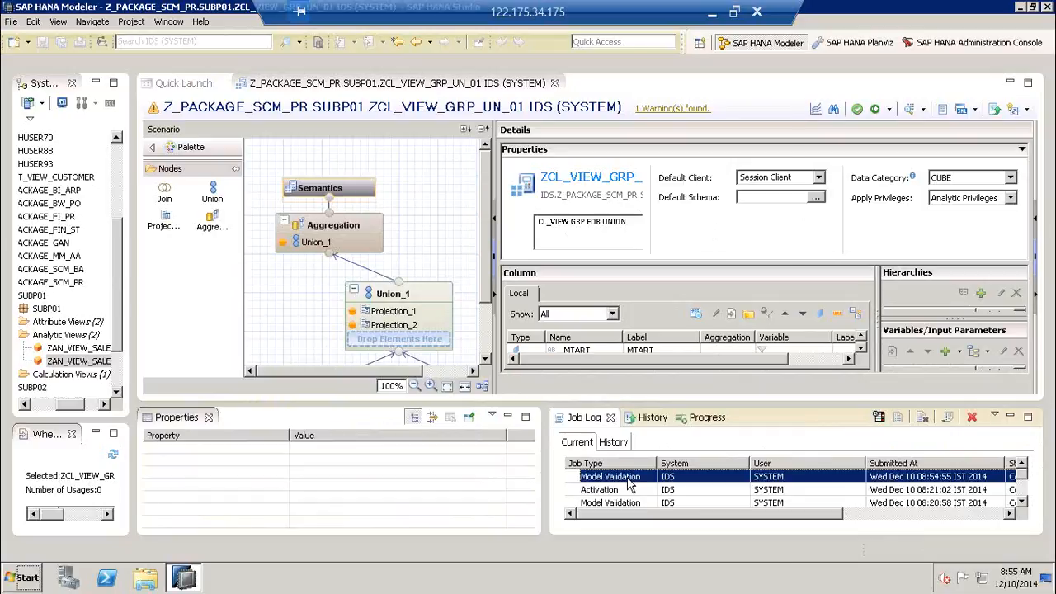
double_click(628, 483)
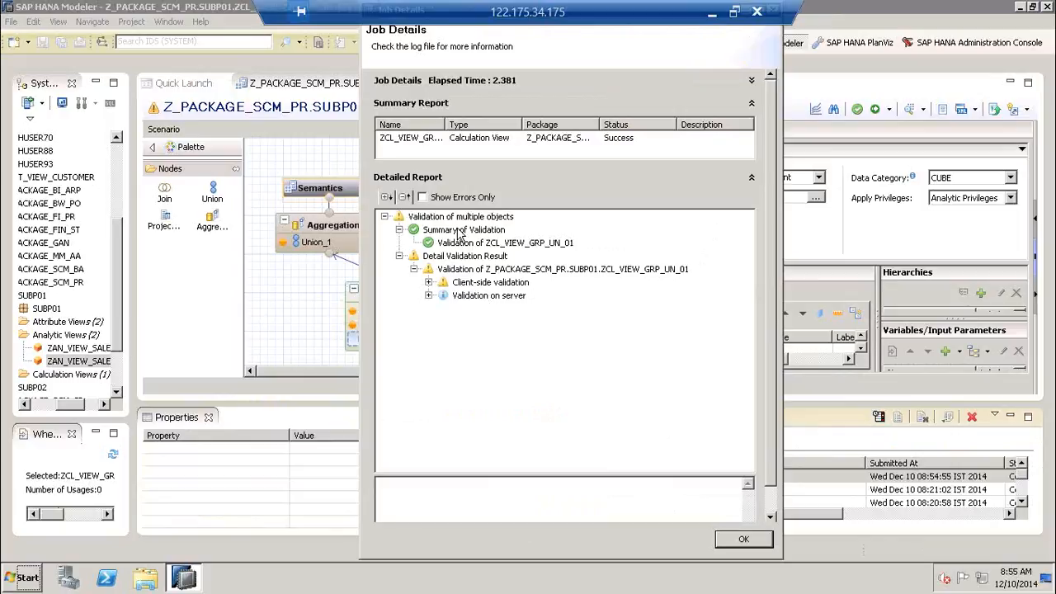
click(422, 198)
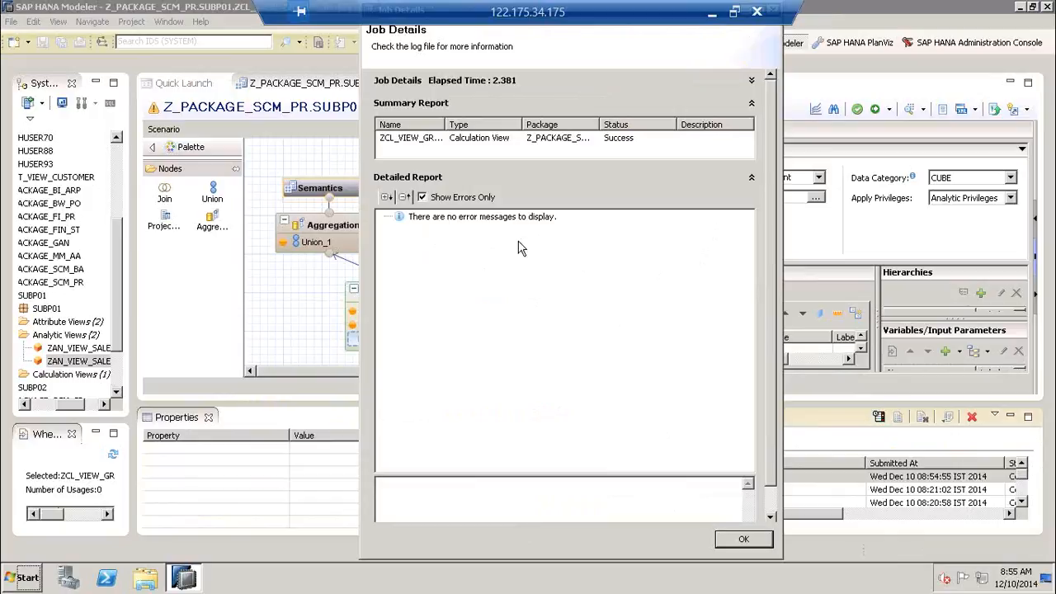
click(425, 199)
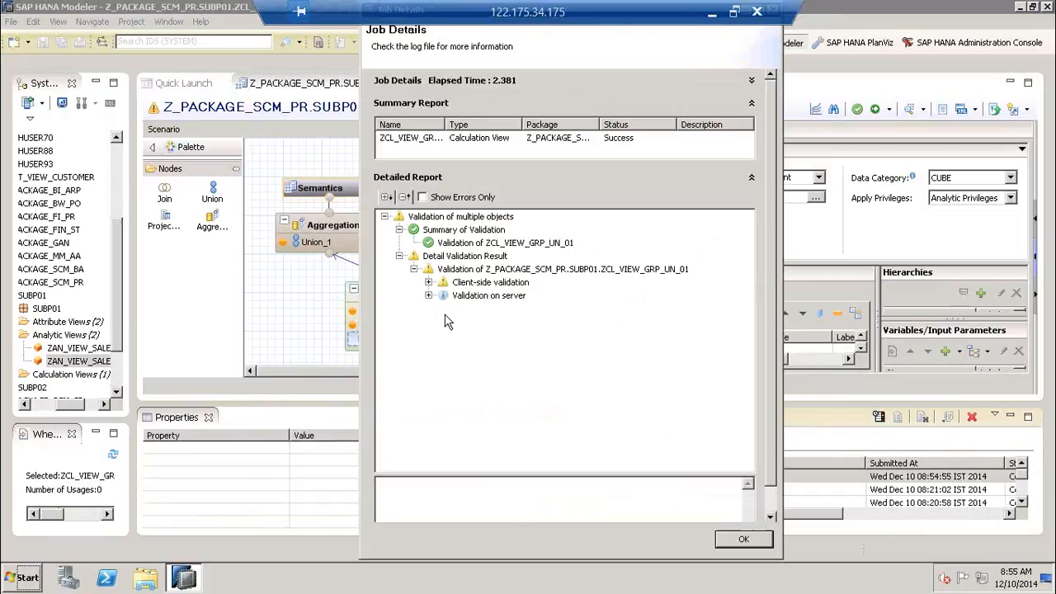
click(480, 285)
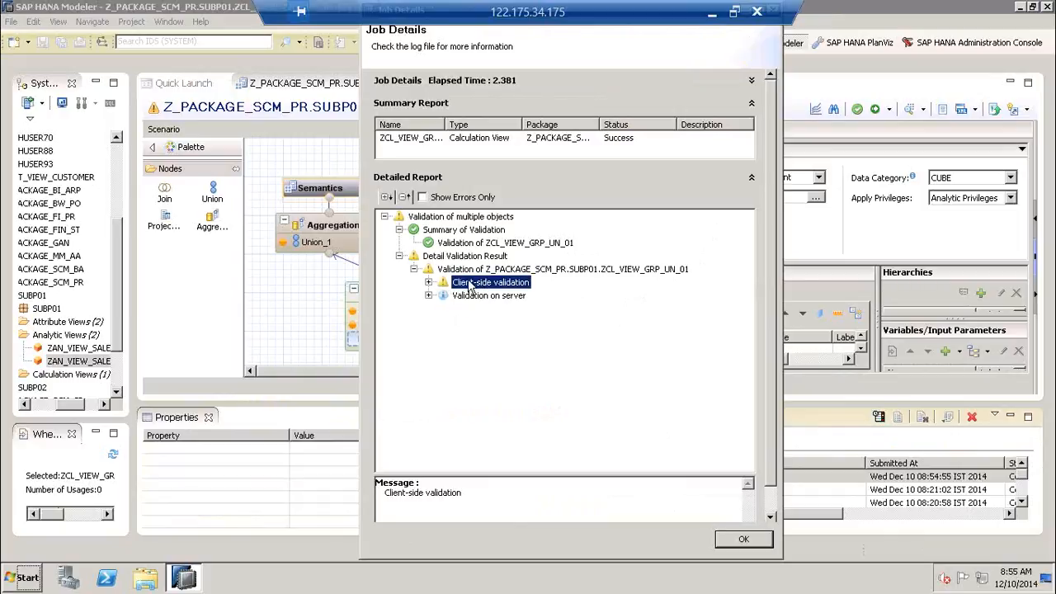
click(429, 282)
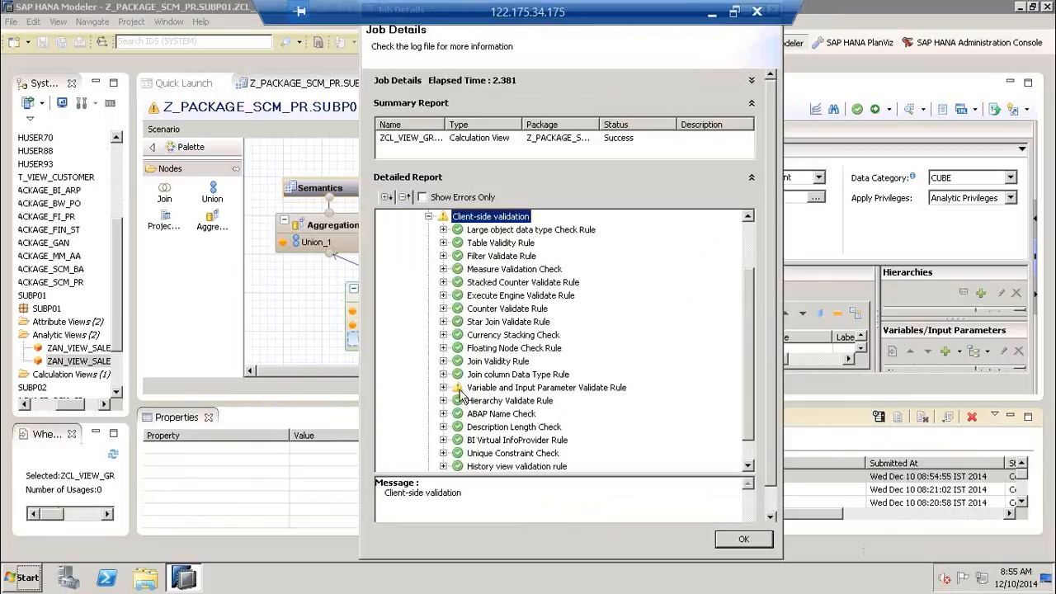
click(505, 388)
click(443, 389)
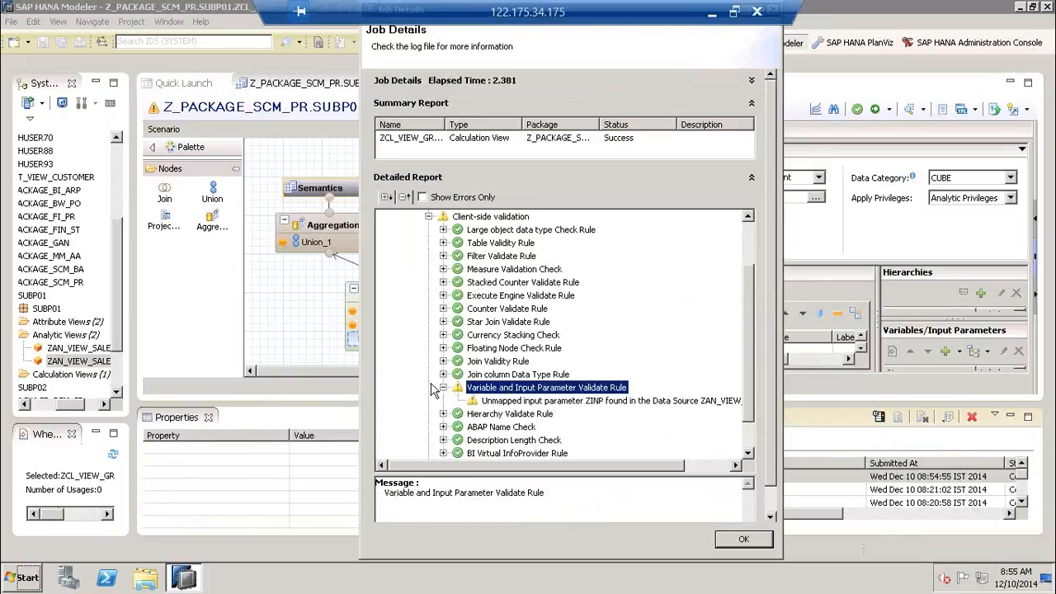
click(509, 401)
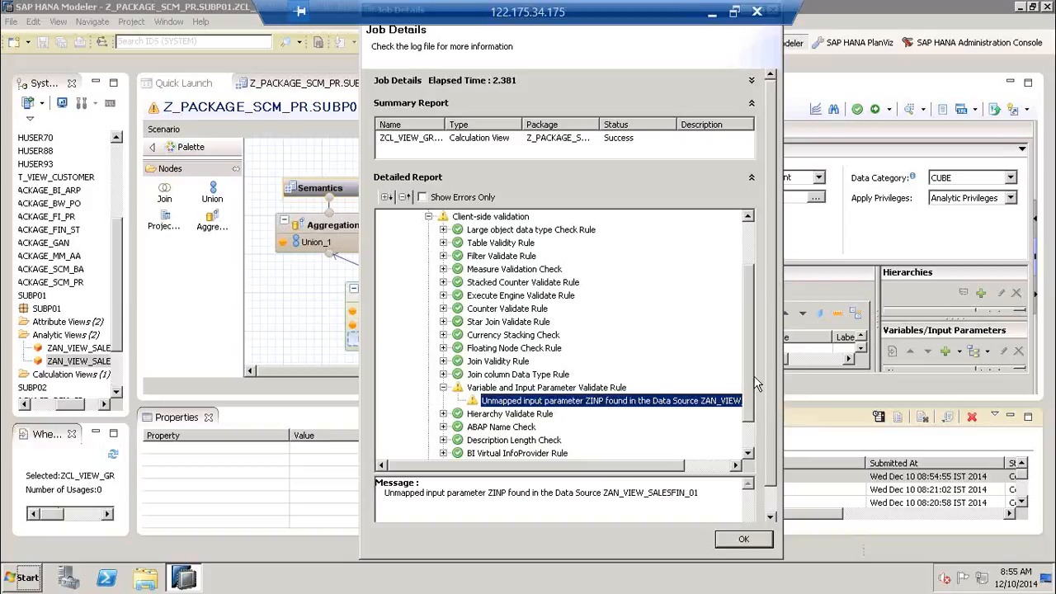
scroll(748, 387, down, 3)
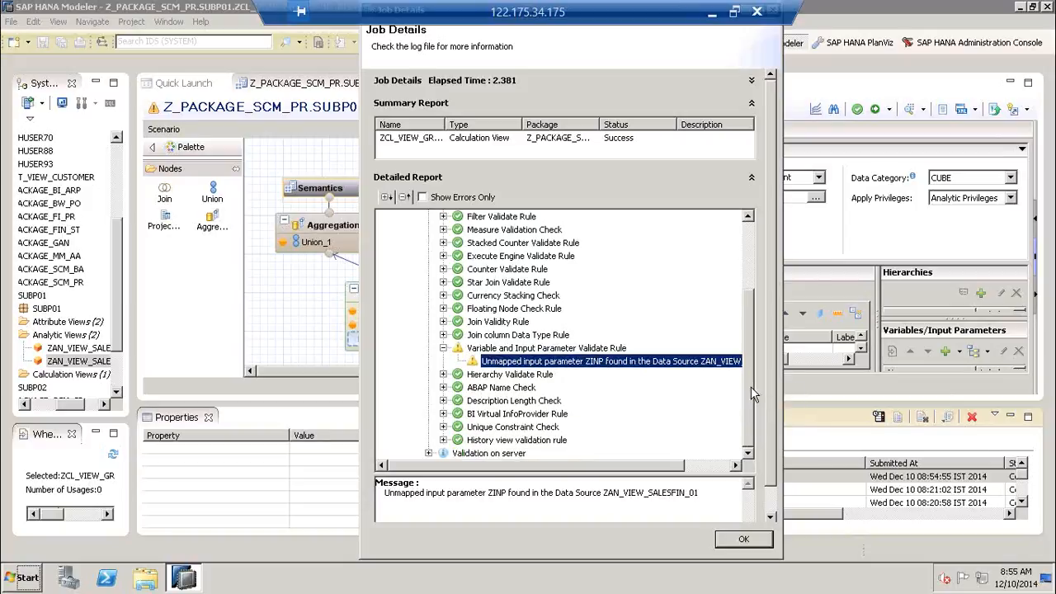
scroll(751, 386, up, 1)
scroll(753, 330, up, 3)
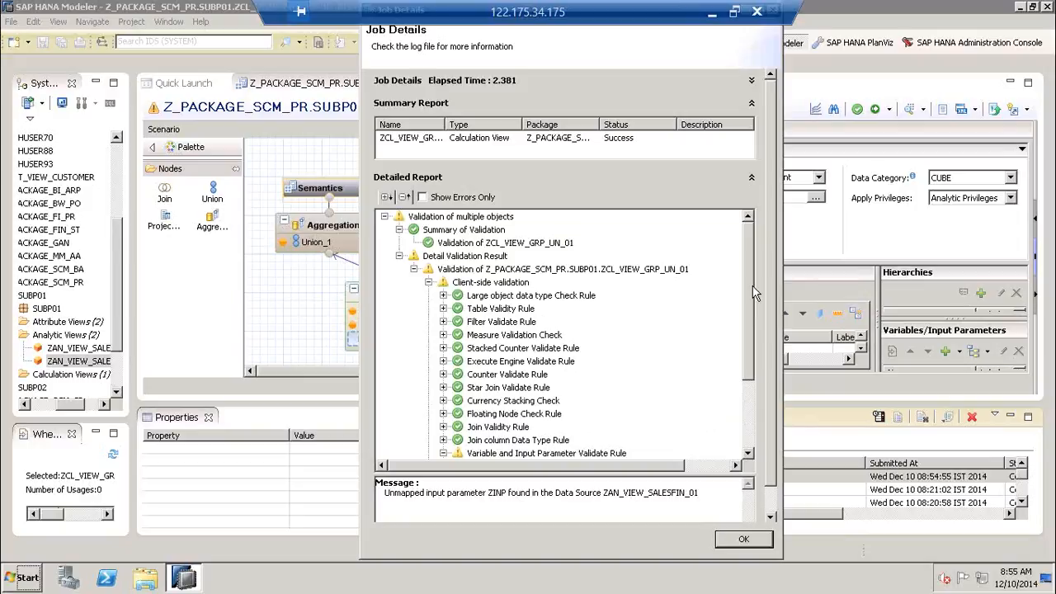
click(745, 539)
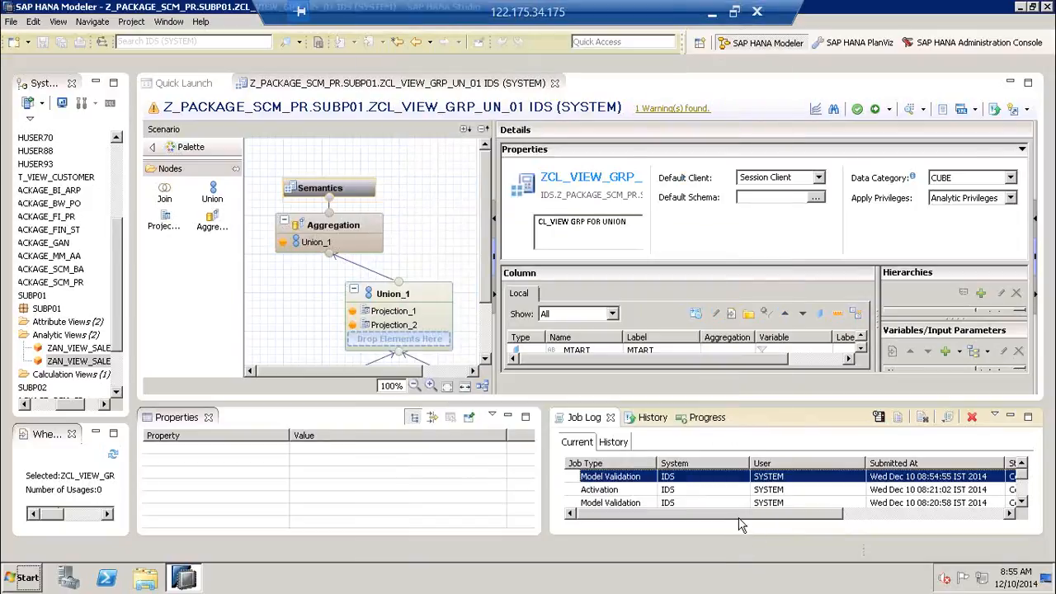
Examine the earlier Activation job's details for ZAN_VIEW_SALEFIN_02, including its client-side validation rules, and close the report
click(638, 492)
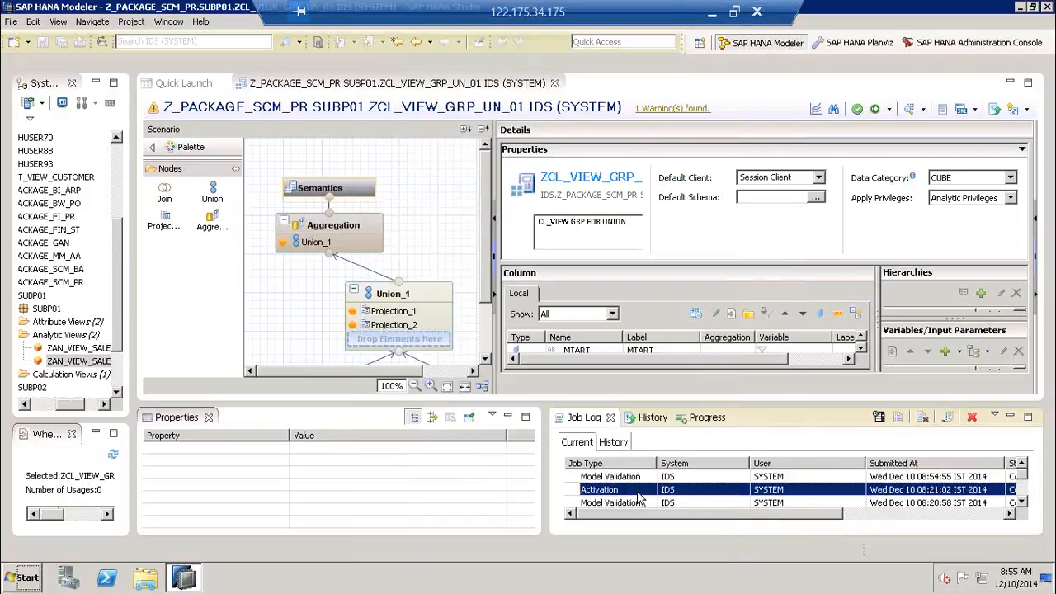
double_click(639, 493)
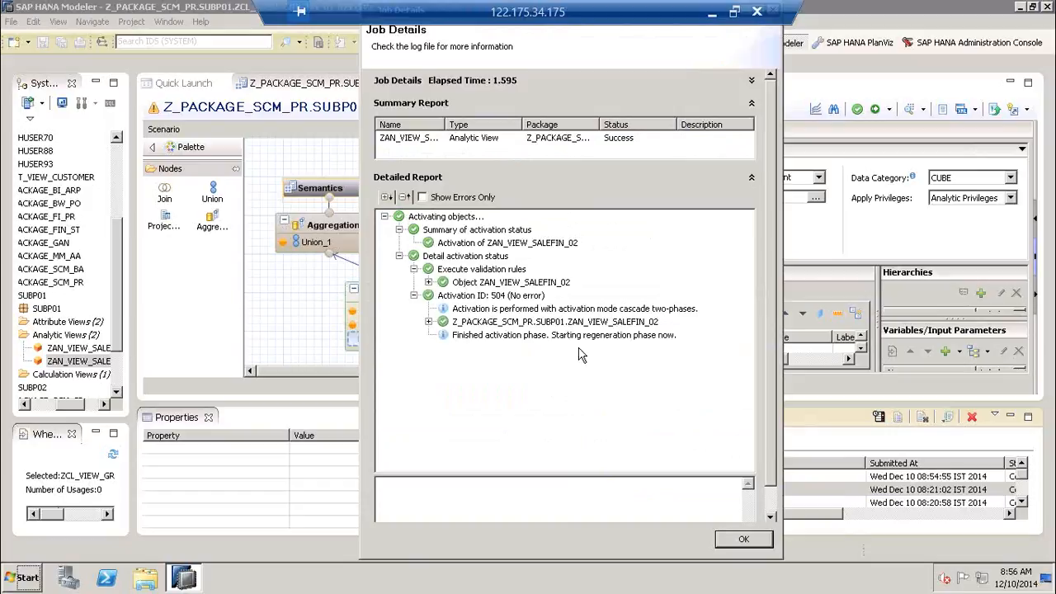
click(428, 282)
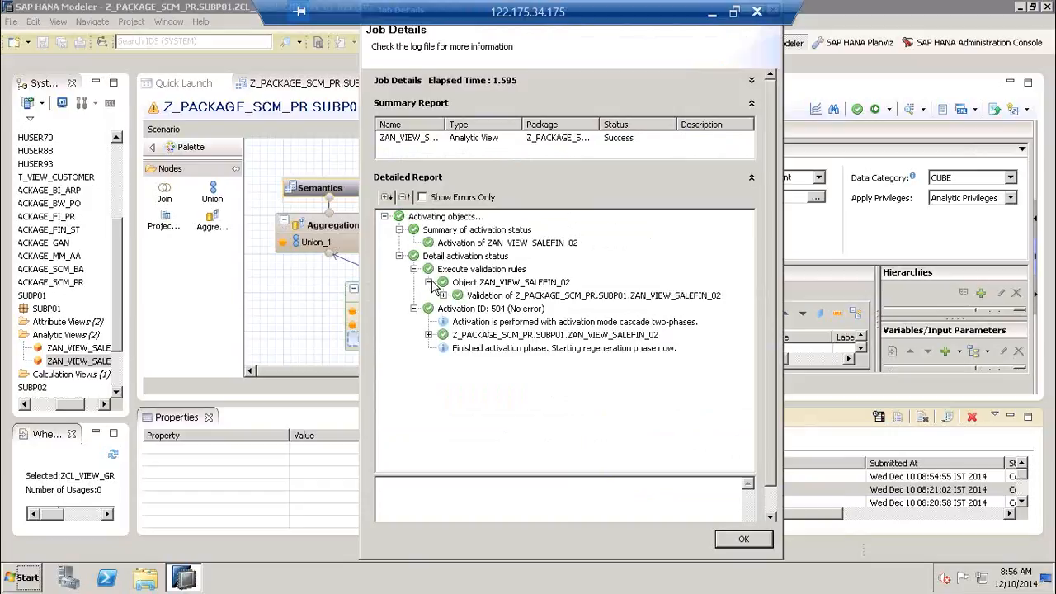
click(443, 296)
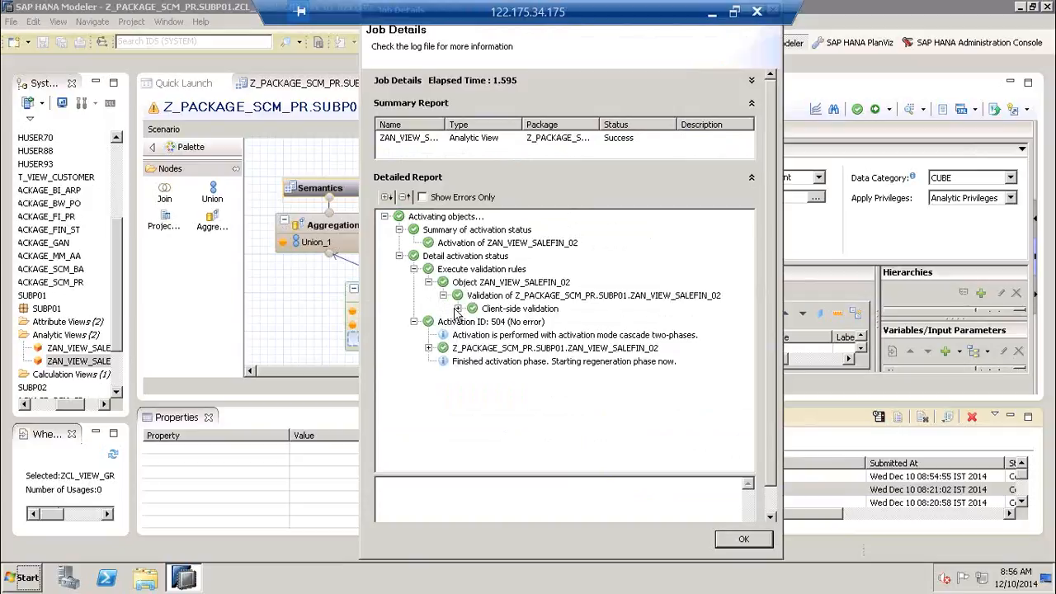
click(457, 309)
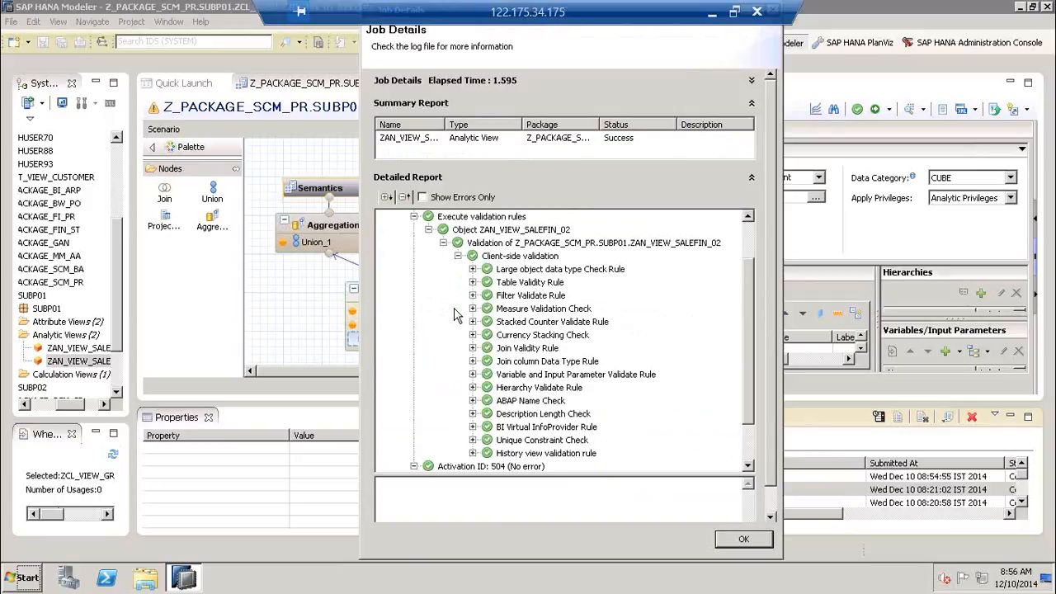
click(428, 230)
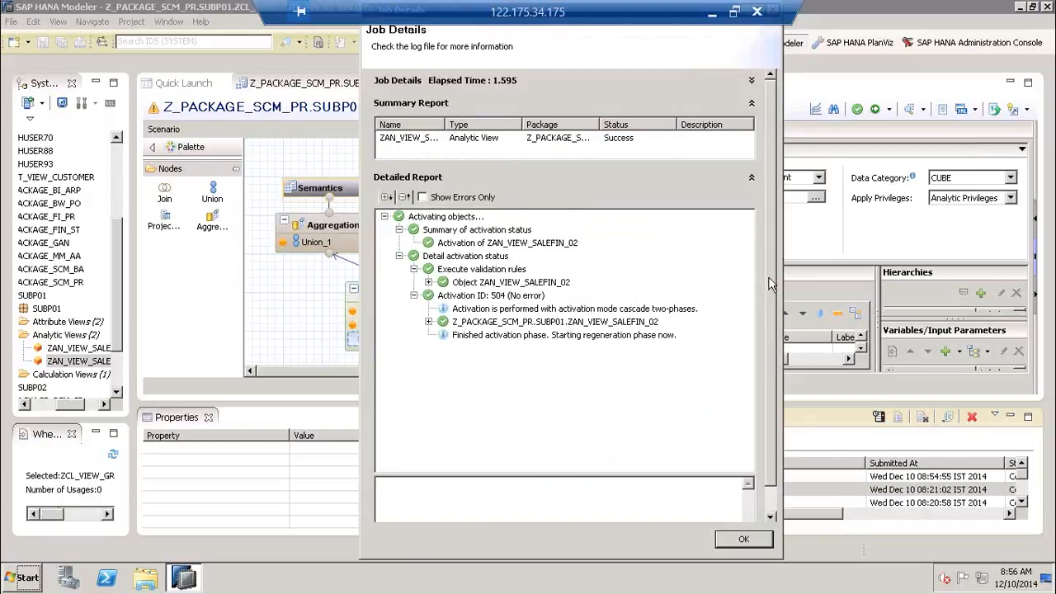
click(743, 542)
click(622, 477)
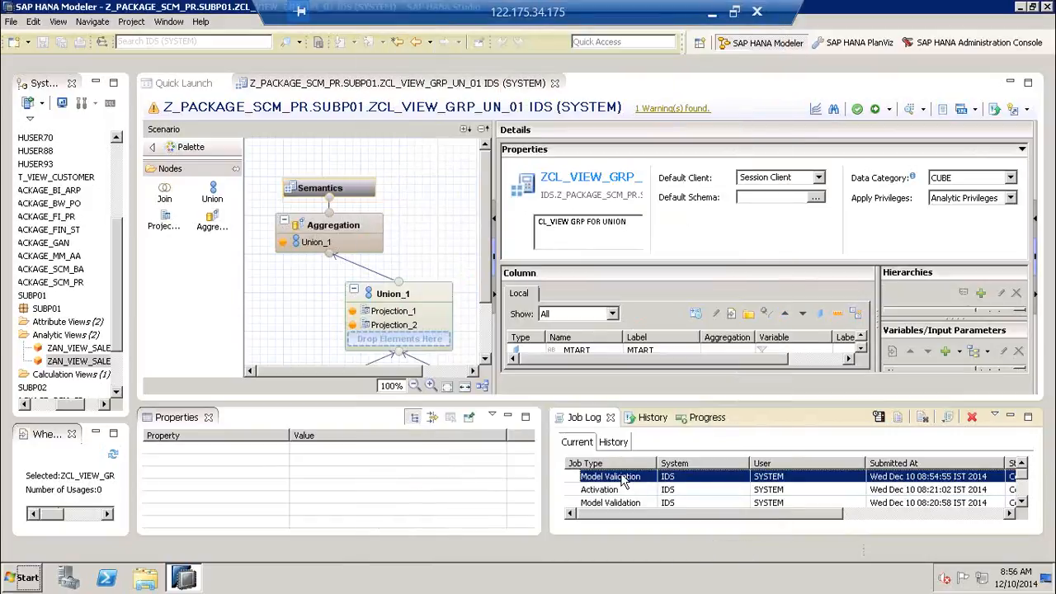
Activate the calculation view ZCL_VIEW_GRP_UN_01 and check the new Activation job's details
click(875, 110)
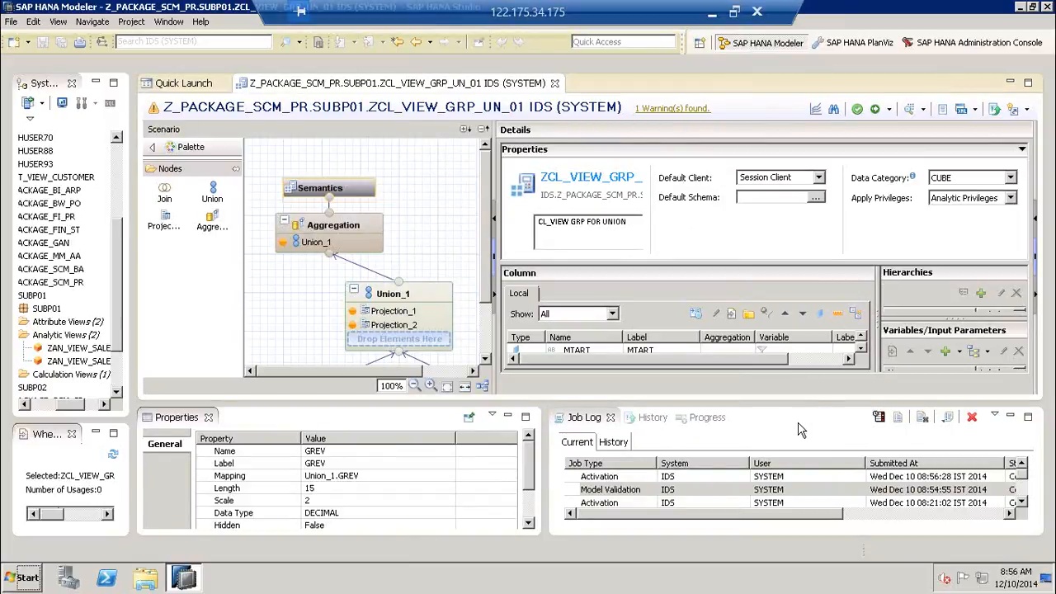
click(632, 480)
double_click(627, 480)
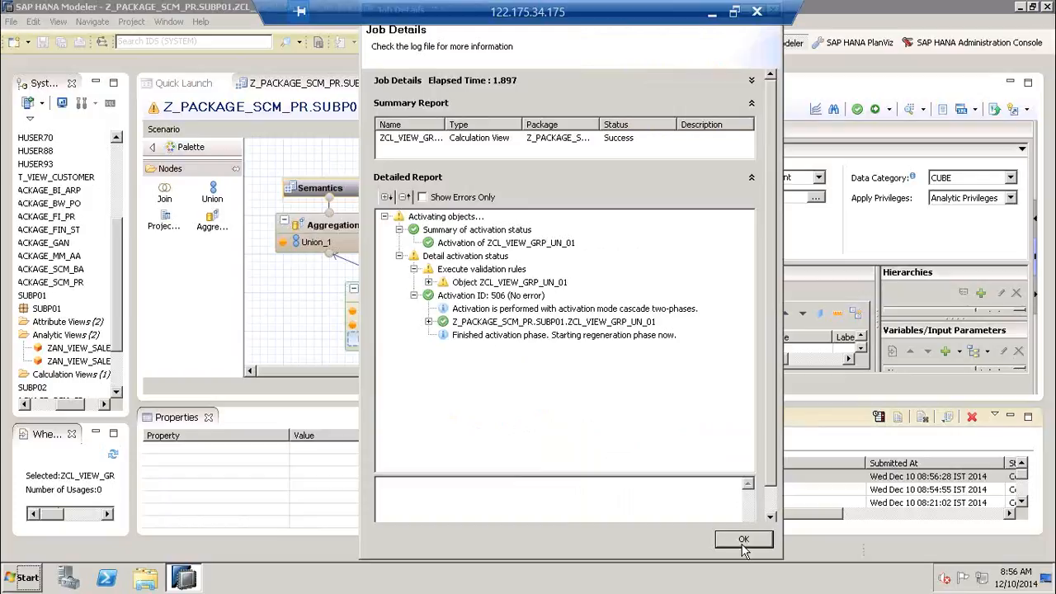
click(743, 539)
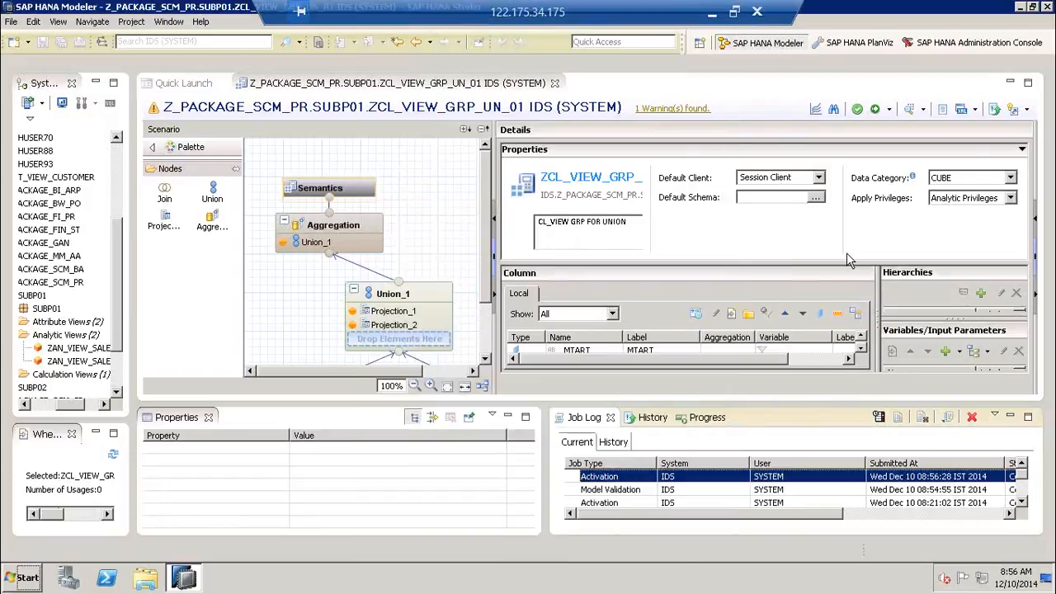
Preview the raw data of ZCL_VIEW_GRP_UN_01 and close the preview
click(910, 113)
click(910, 112)
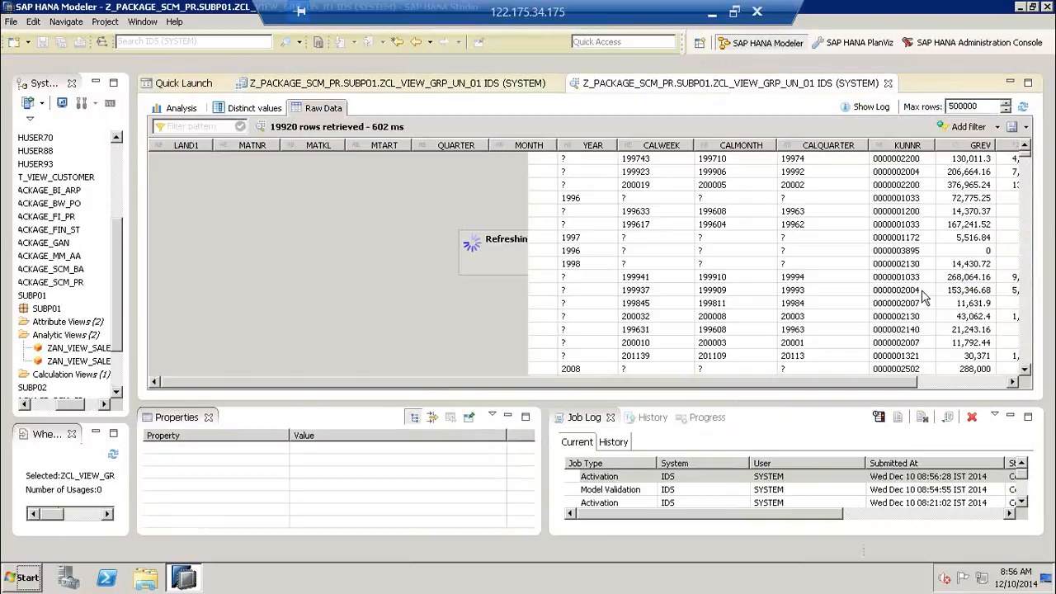
click(890, 85)
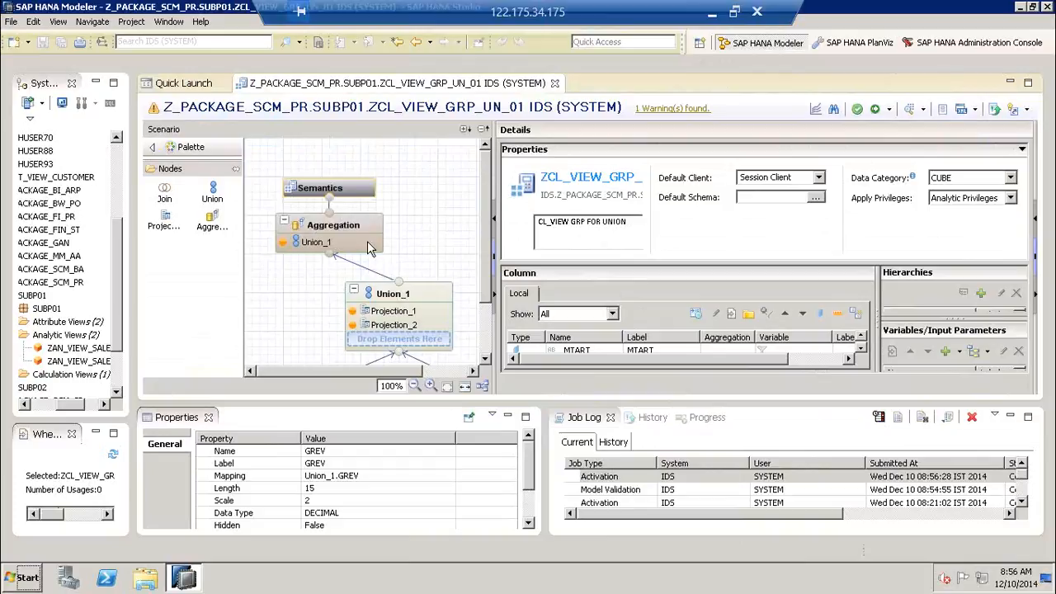
Review the source-to-target column mappings of Union_1 in an enlarged editor area and close the calculation view
click(392, 298)
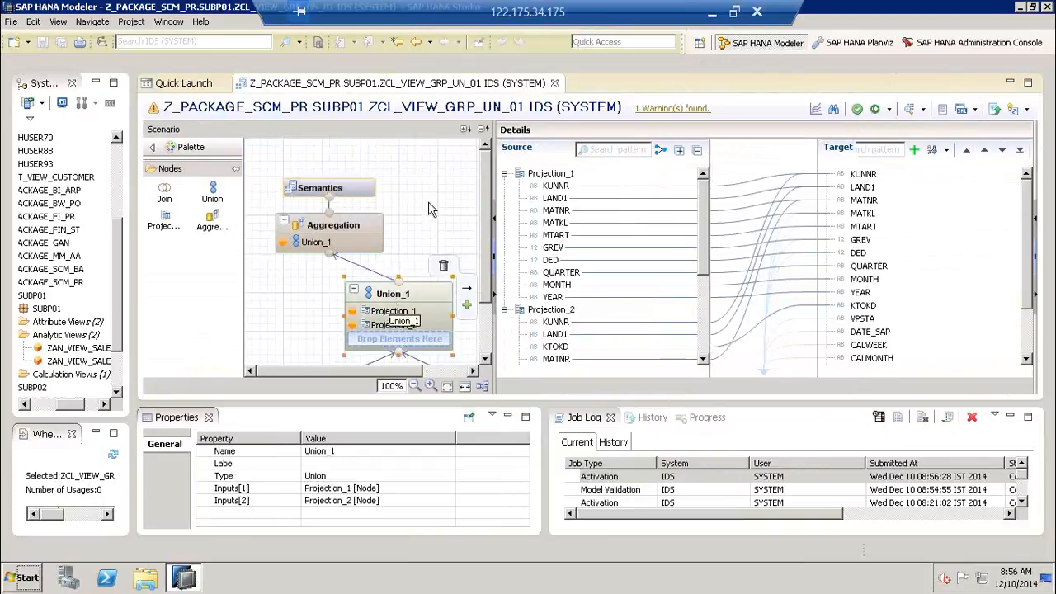
drag(363, 405, 362, 488)
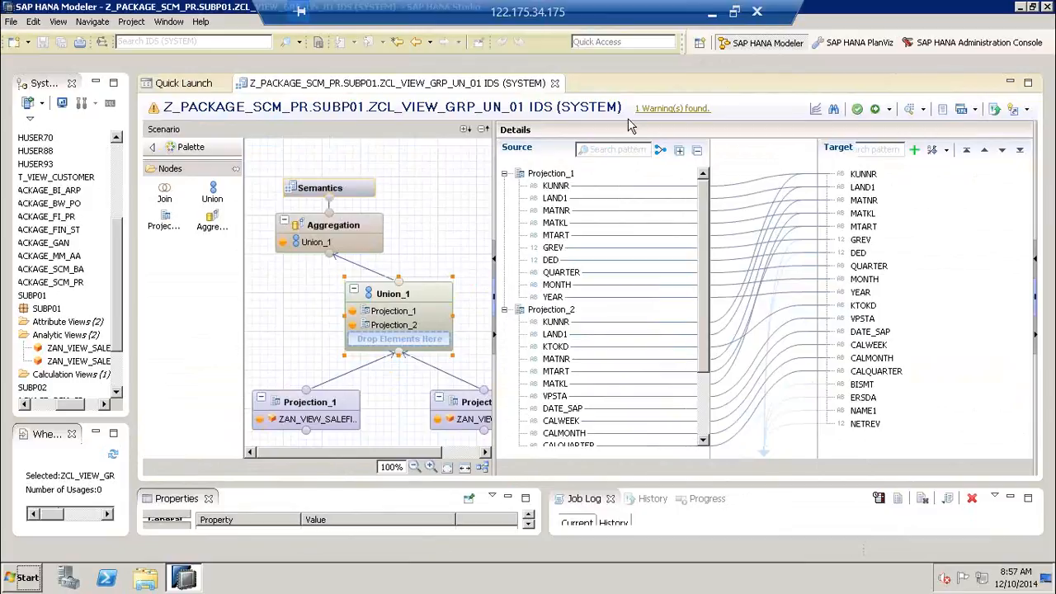
click(556, 85)
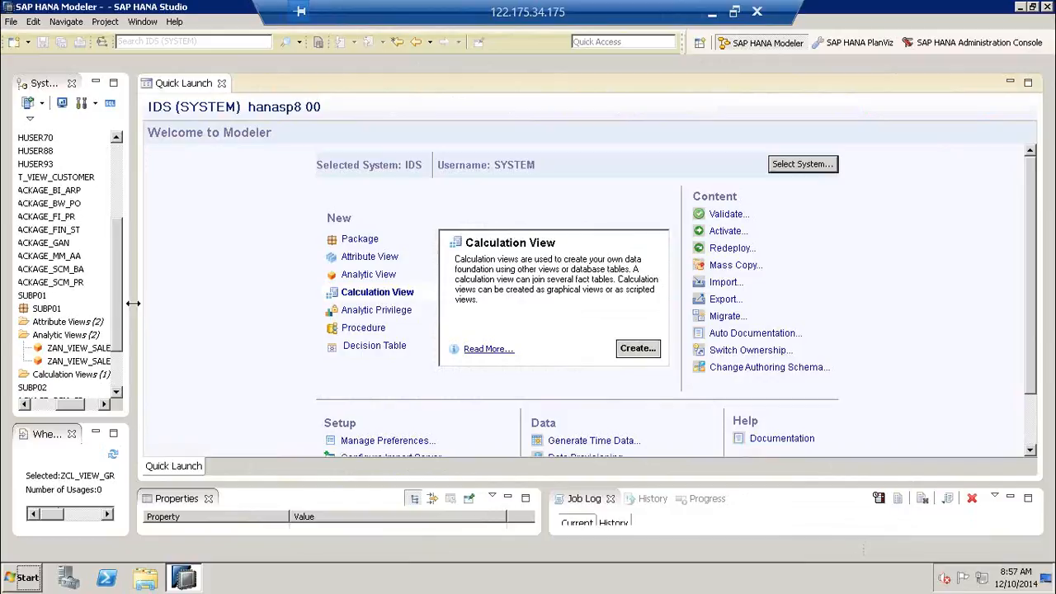
Create the graphical cube calculation view ZCL_VIEW_GRP_INT_01, labelled the same, in package Z_PACKAGE_SCM_PR.SUBP01 and close its editor
drag(154, 303, 272, 330)
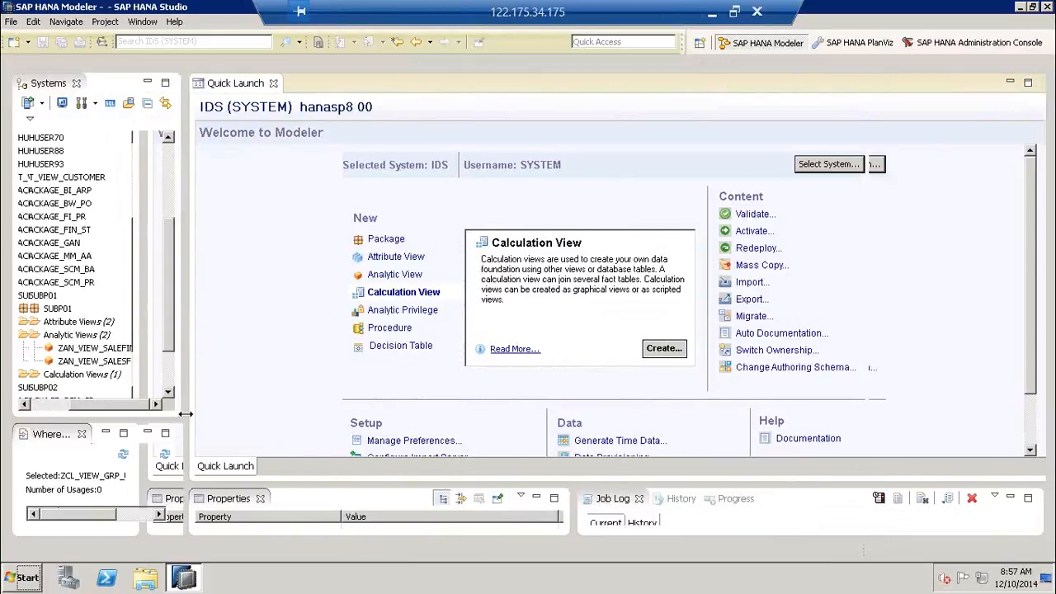
click(88, 360)
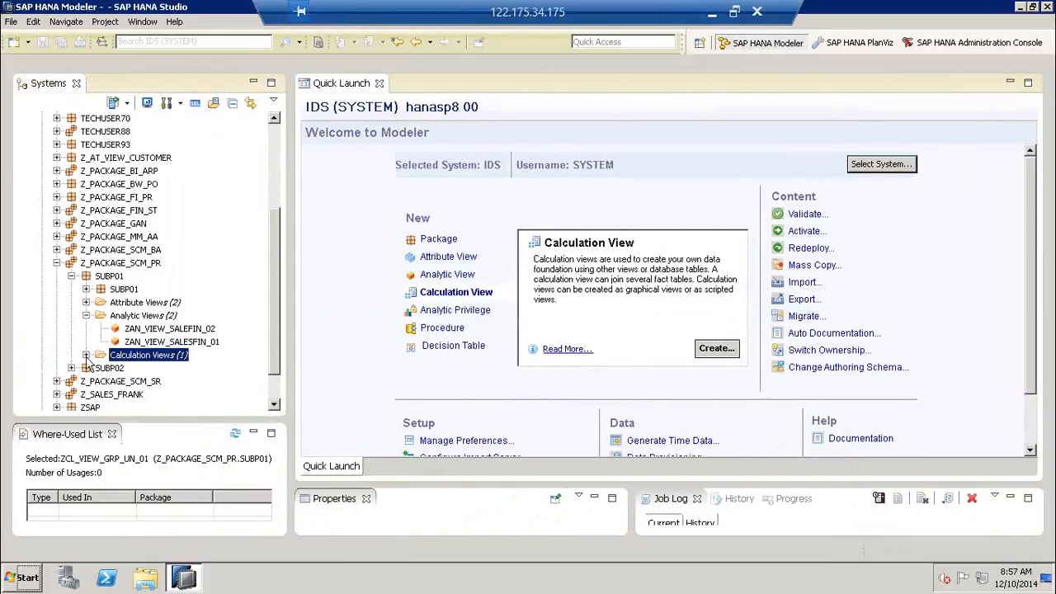
right_click(155, 357)
click(187, 365)
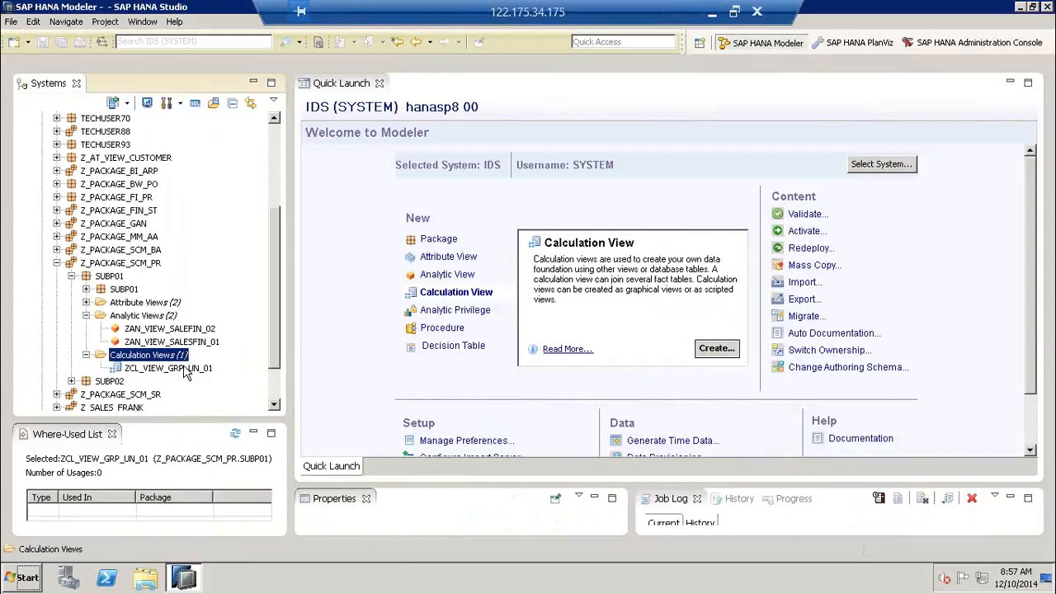
drag(280, 46, 428, 129)
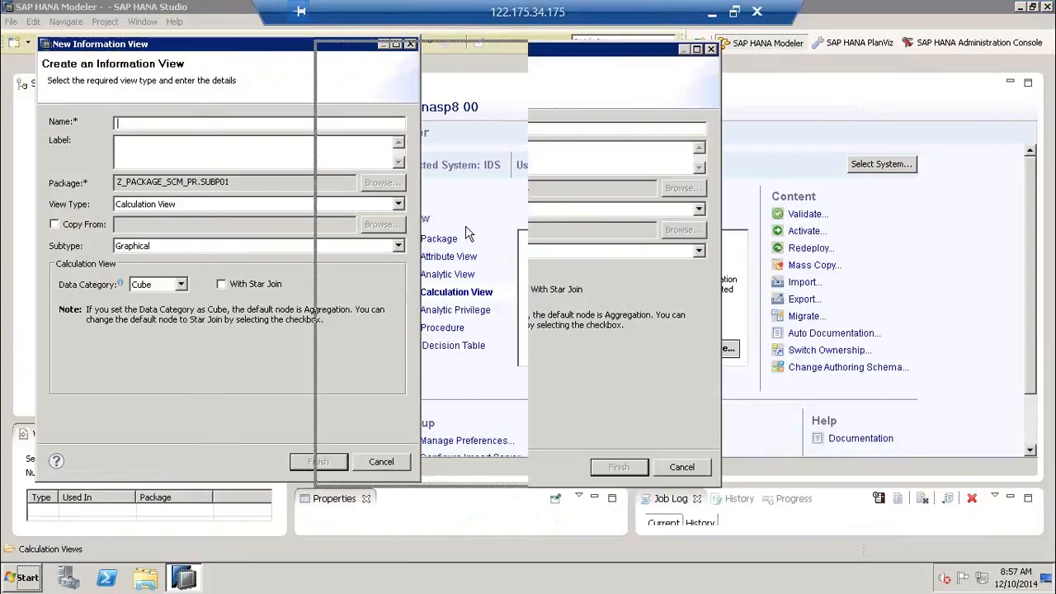
text(ZCL)
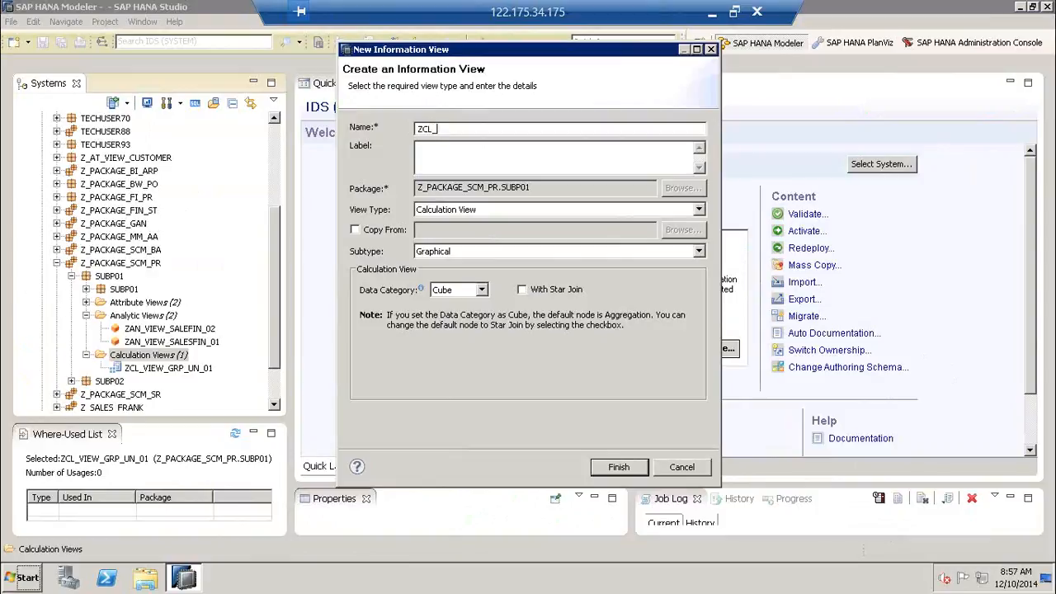
text(_VIEW_GRP_INT_01)
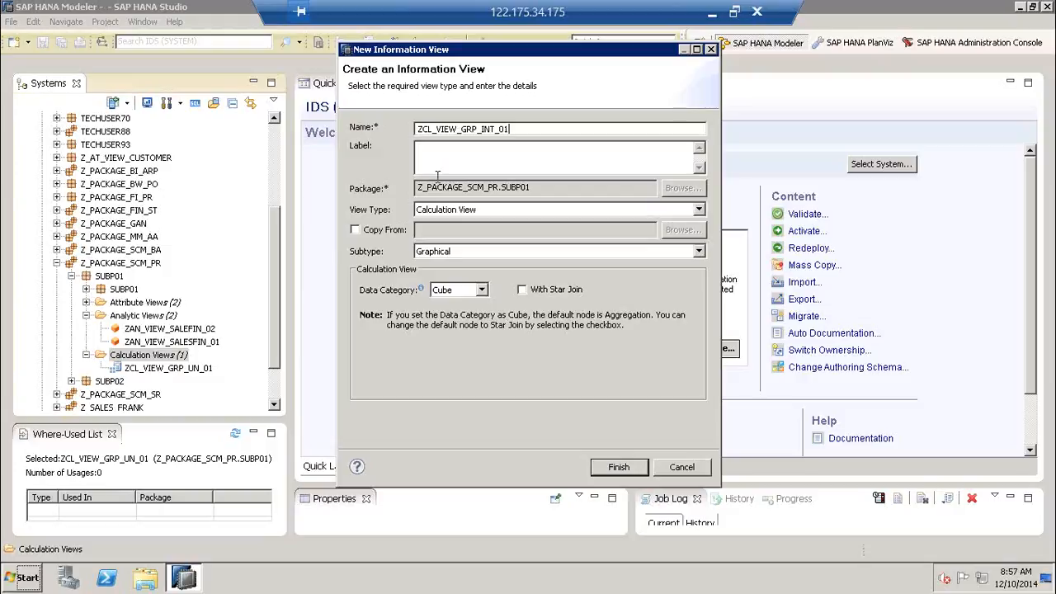
click(491, 165)
click(561, 253)
click(561, 262)
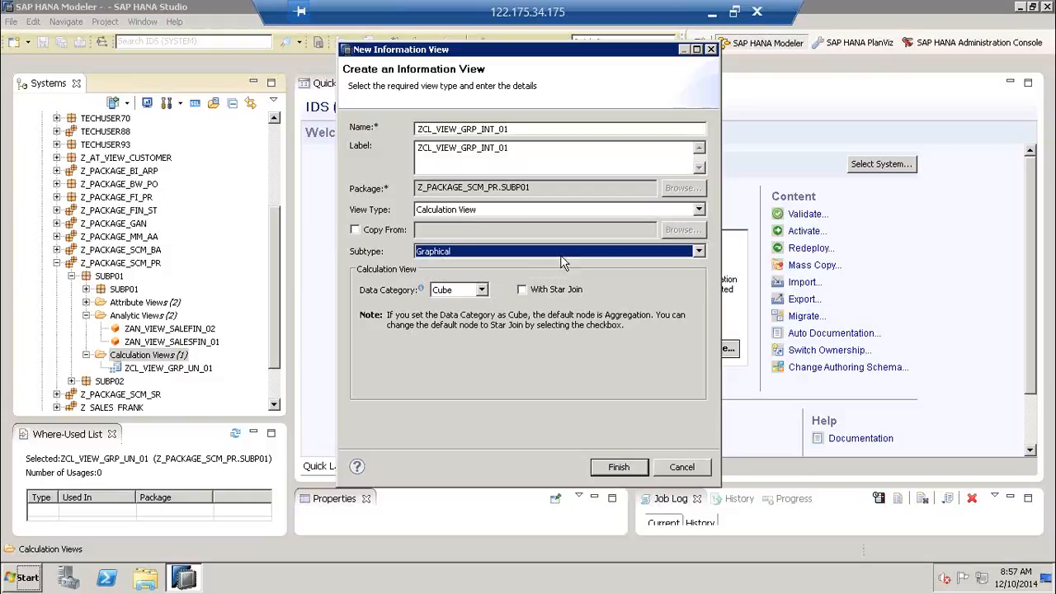
click(612, 469)
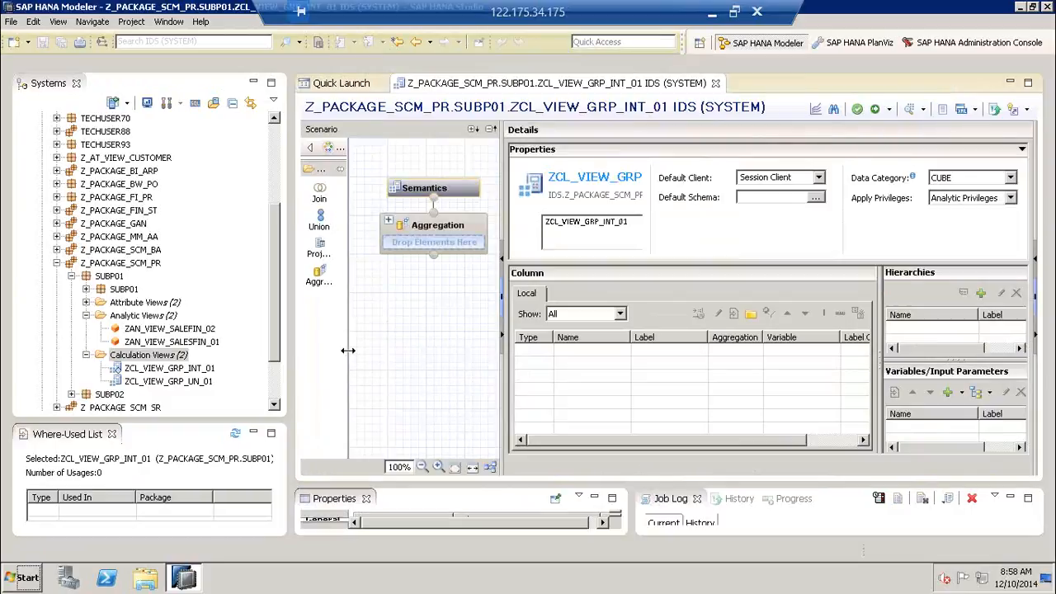
drag(379, 349, 409, 268)
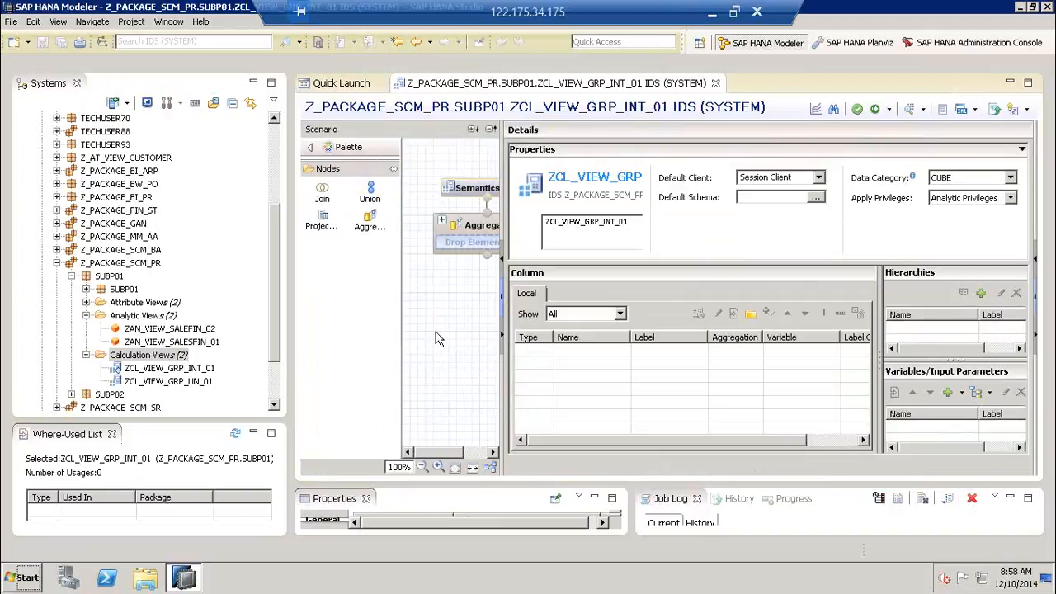
click(716, 83)
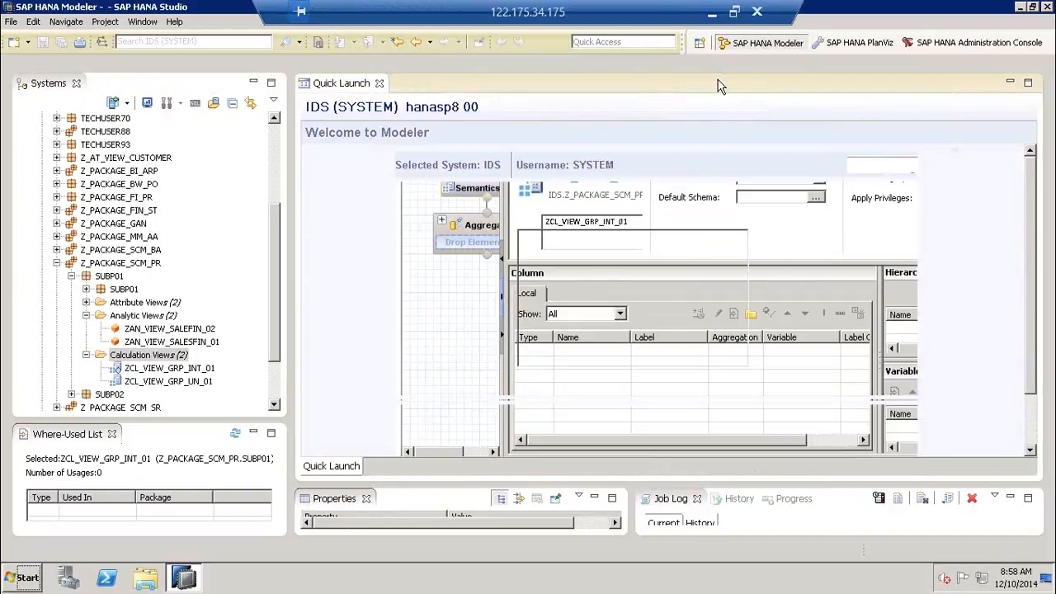
Begin another calculation view in SUBP01 with ZCL_VIEW_INT_02 as its name and label
click(152, 355)
scroll(169, 284, down, 2)
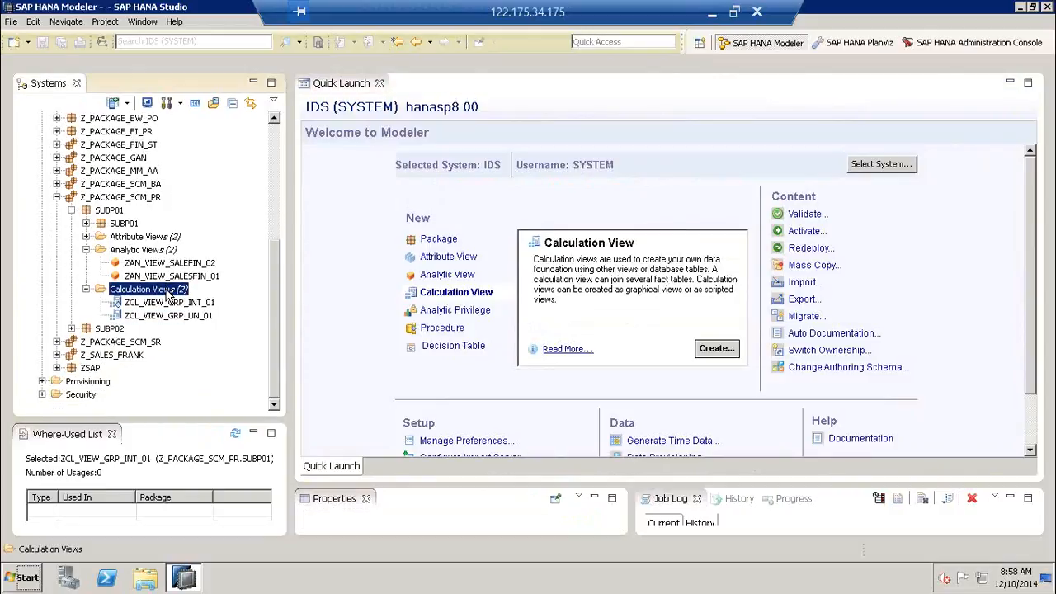
right_click(167, 294)
click(204, 300)
drag(359, 134, 477, 158)
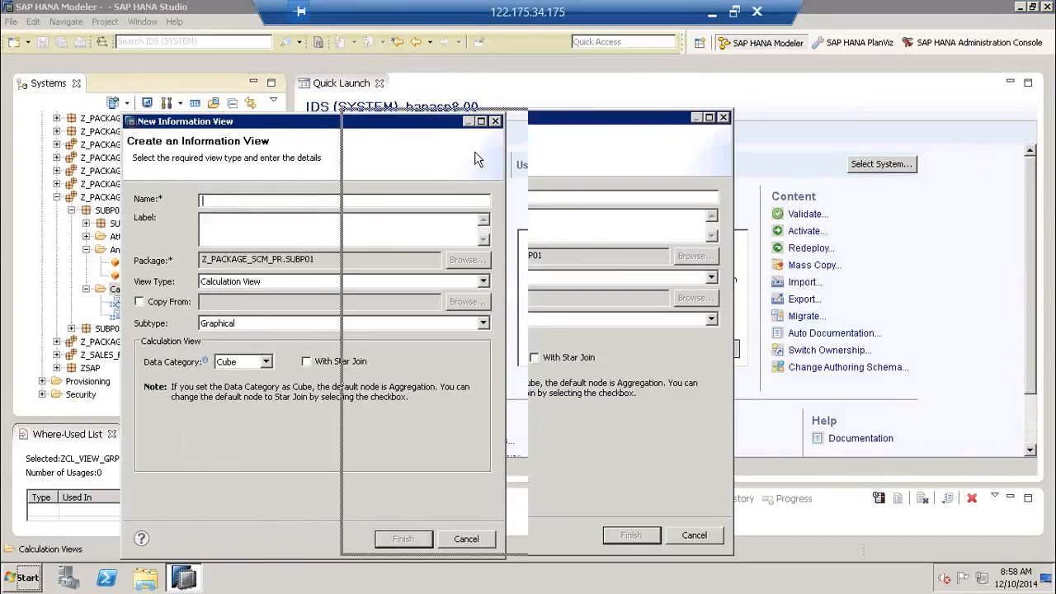
text(ZCL_VIEW_INT_)
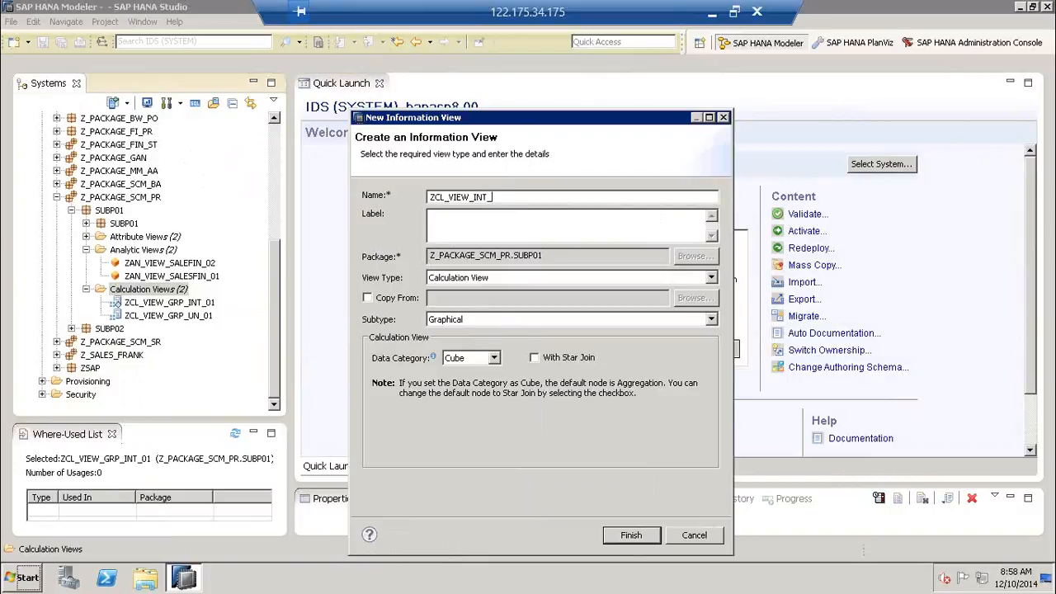
click(490, 229)
Base the new view on a copy of ZCL_VIEW_GRP_UN_01 from Z_PACKAGE_SCM_PR.SUBP01 and finish creating it
click(396, 305)
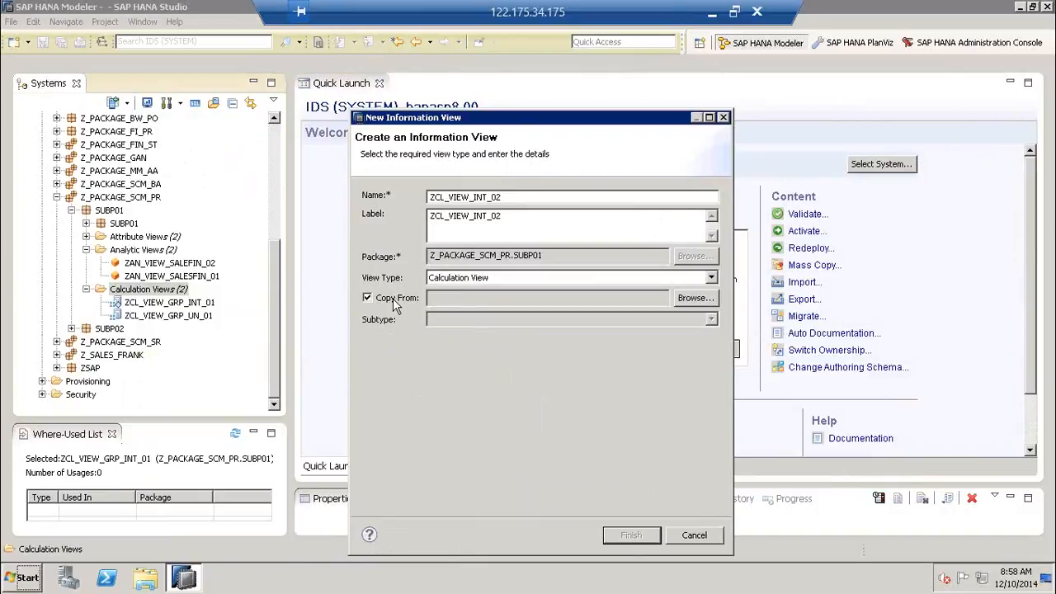
click(396, 306)
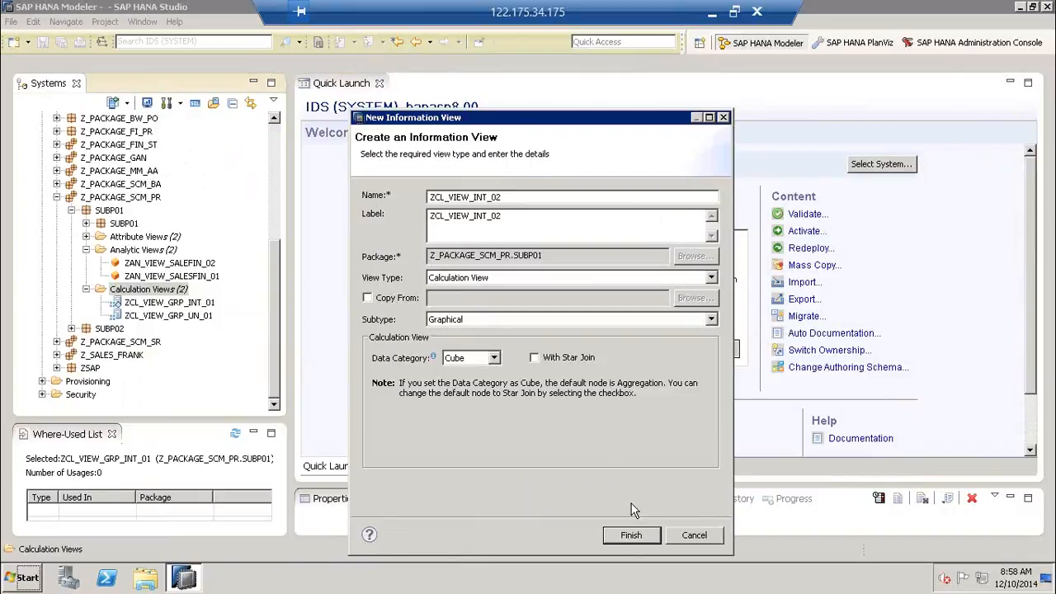
click(393, 303)
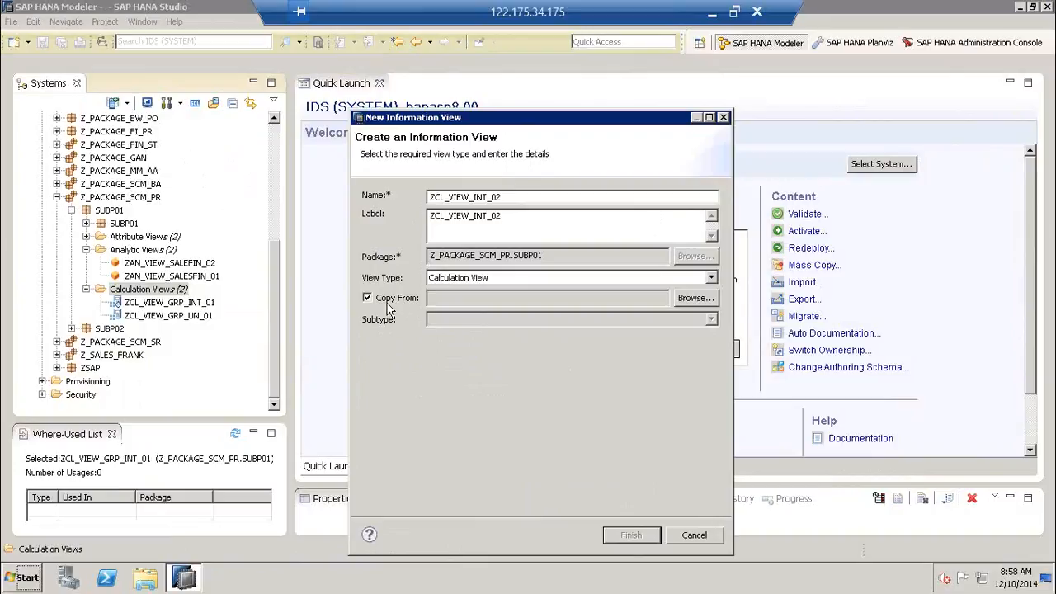
click(678, 300)
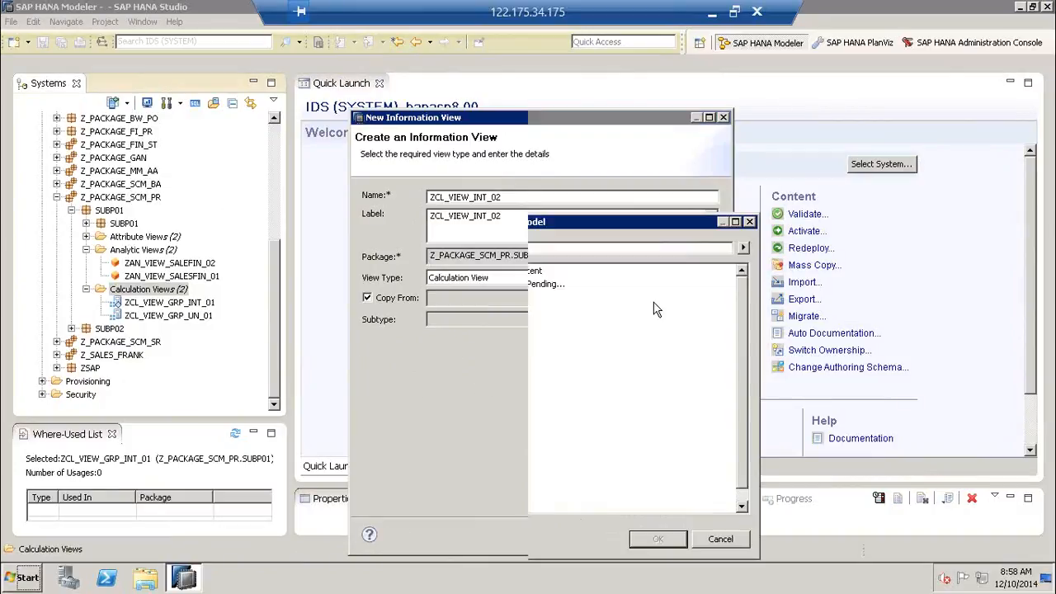
click(638, 494)
scroll(638, 493, down, 2)
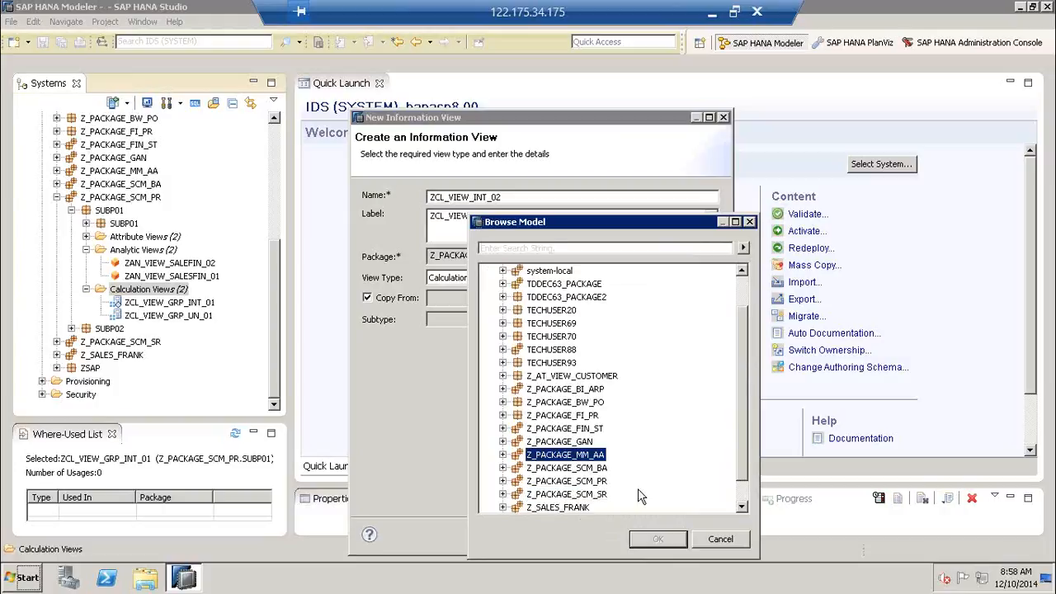
click(517, 456)
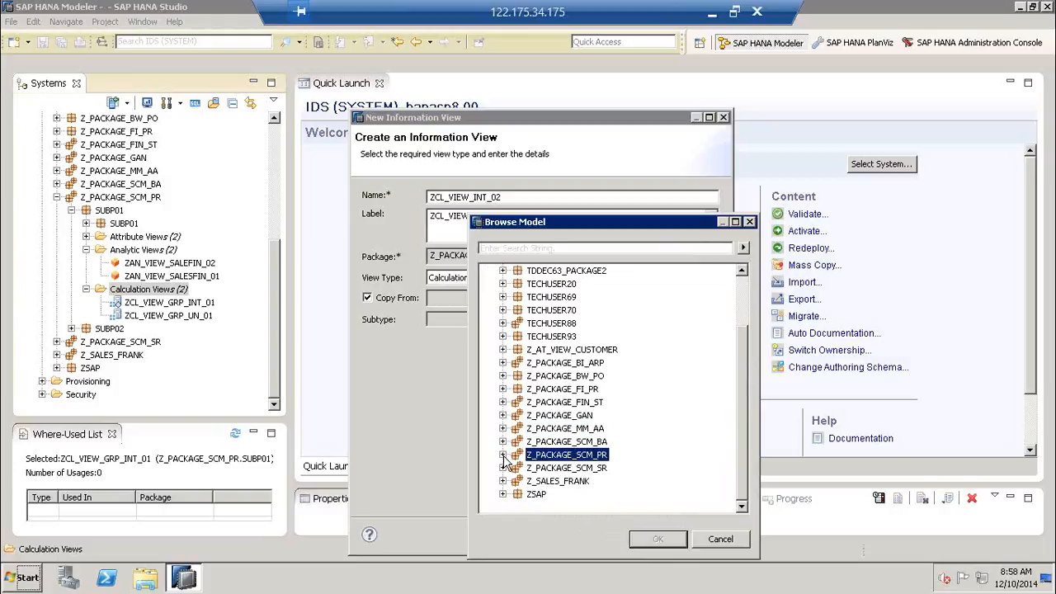
click(503, 455)
click(517, 468)
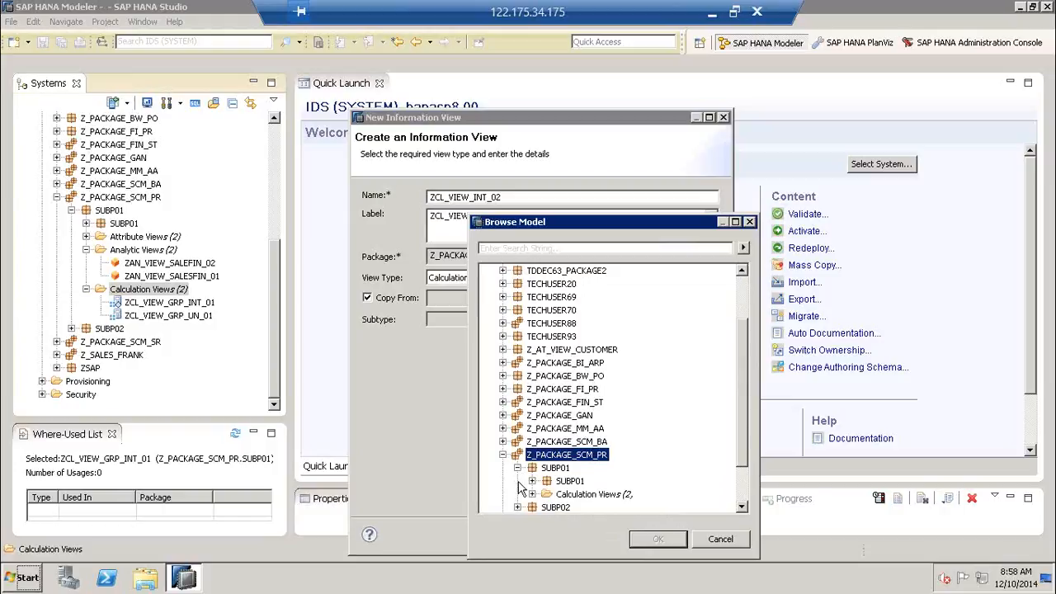
click(533, 494)
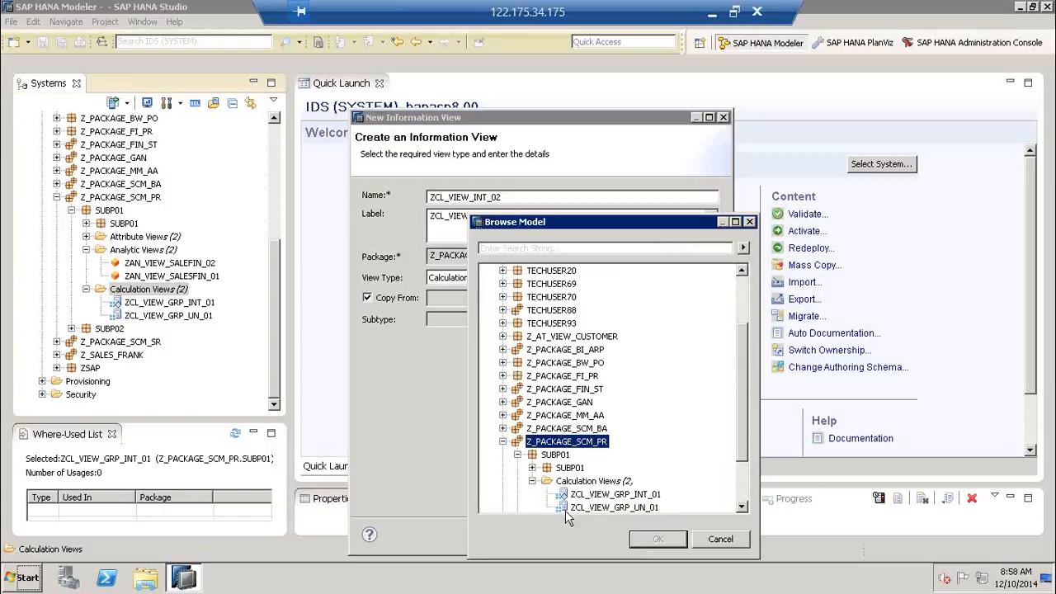
click(646, 507)
click(653, 538)
click(631, 535)
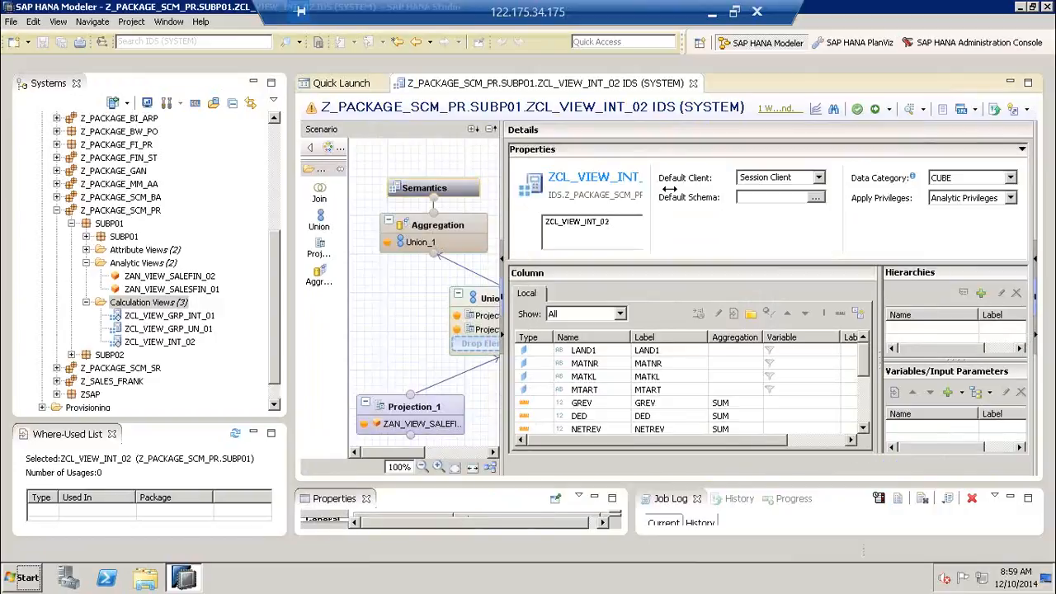
Delete the Union_1 node from the scenario and place a Join node in its position above the two projections
drag(669, 188, 754, 189)
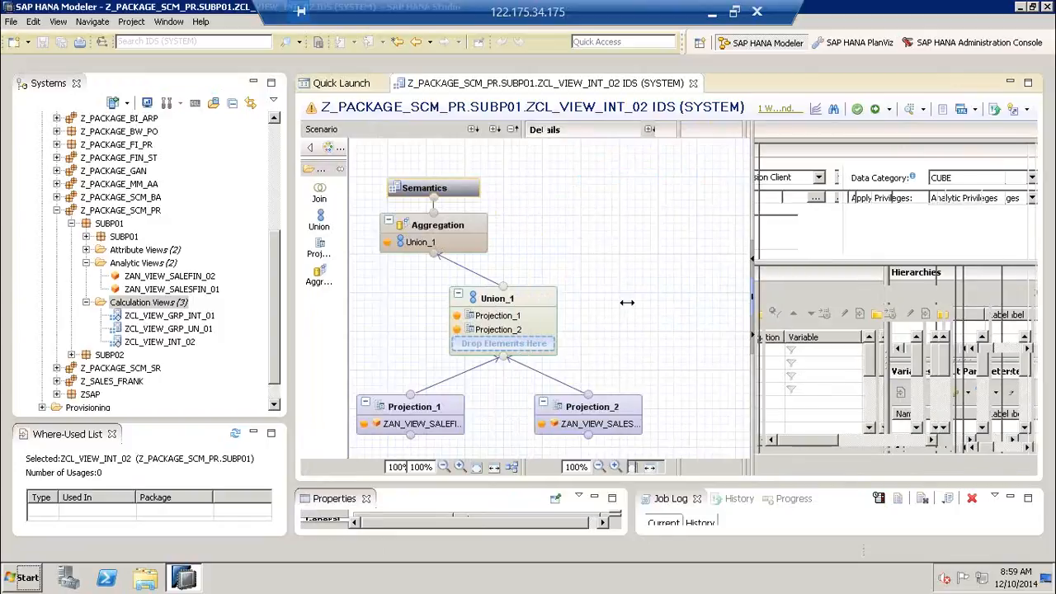
click(530, 305)
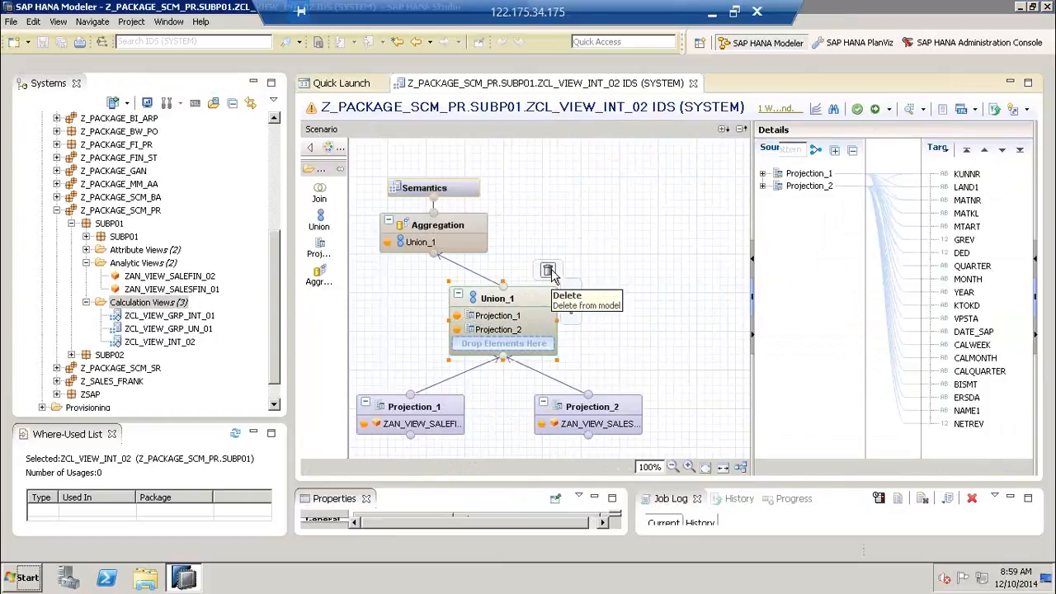
click(547, 270)
click(595, 296)
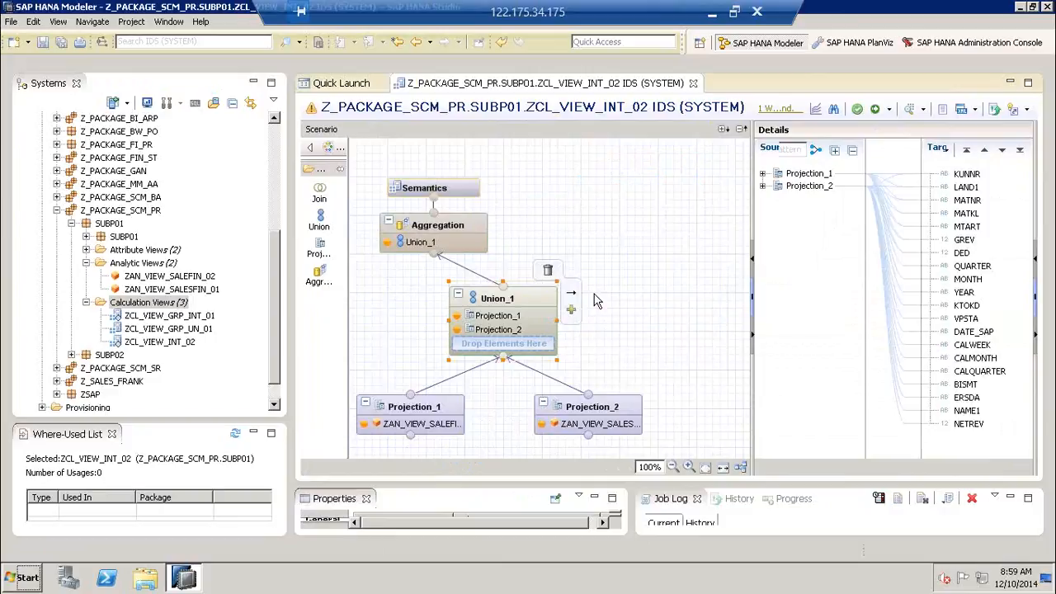
click(323, 195)
click(483, 314)
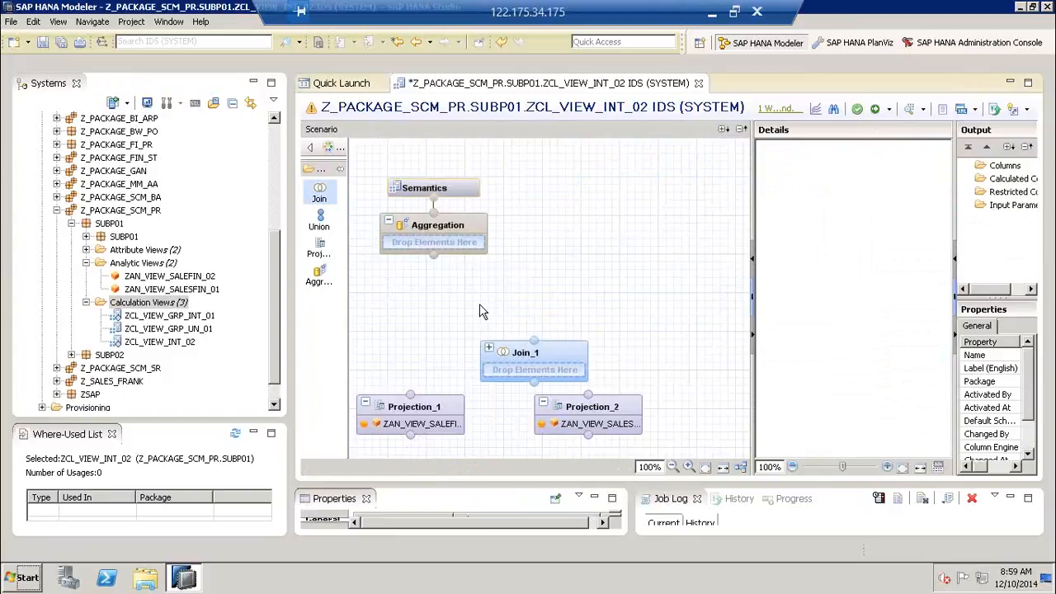
drag(503, 347, 472, 321)
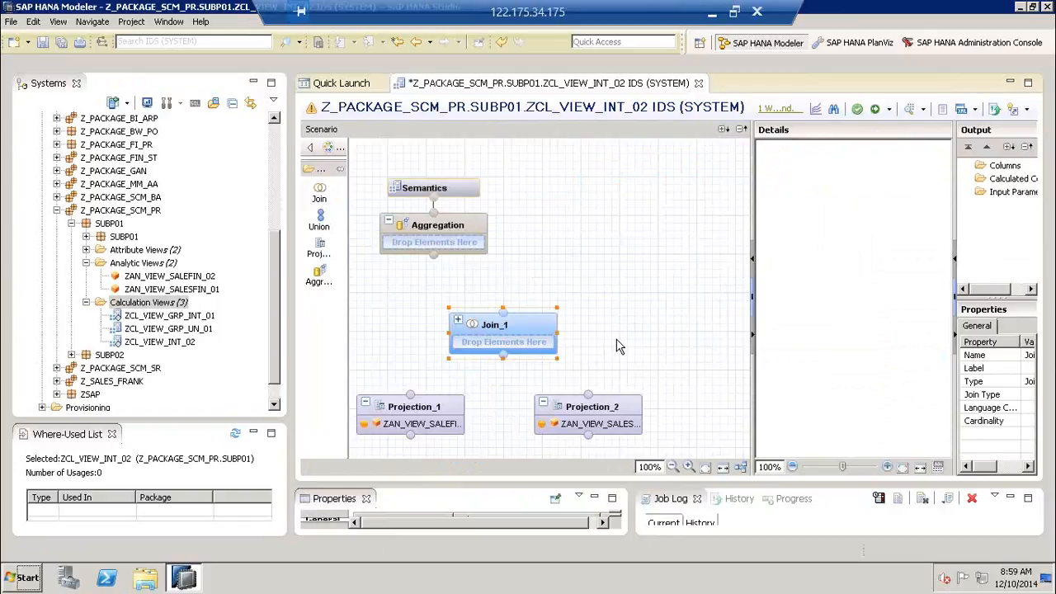
Connect Projection_1 and Projection_2 as inputs of Join_1 and show the join's details
mouse_move(464, 410)
drag(476, 410, 503, 346)
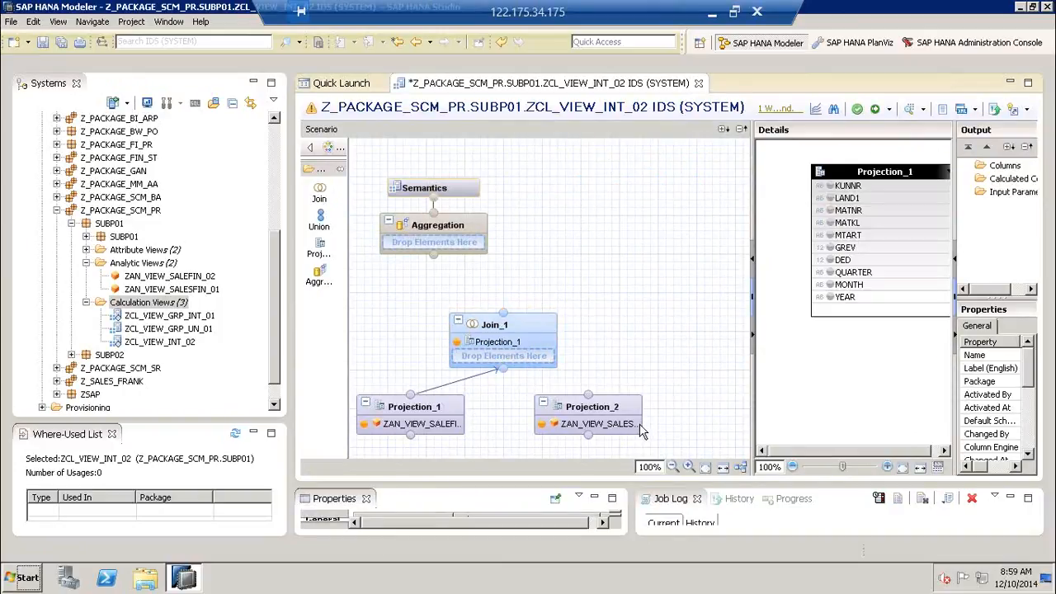
mouse_move(632, 420)
drag(656, 402, 527, 369)
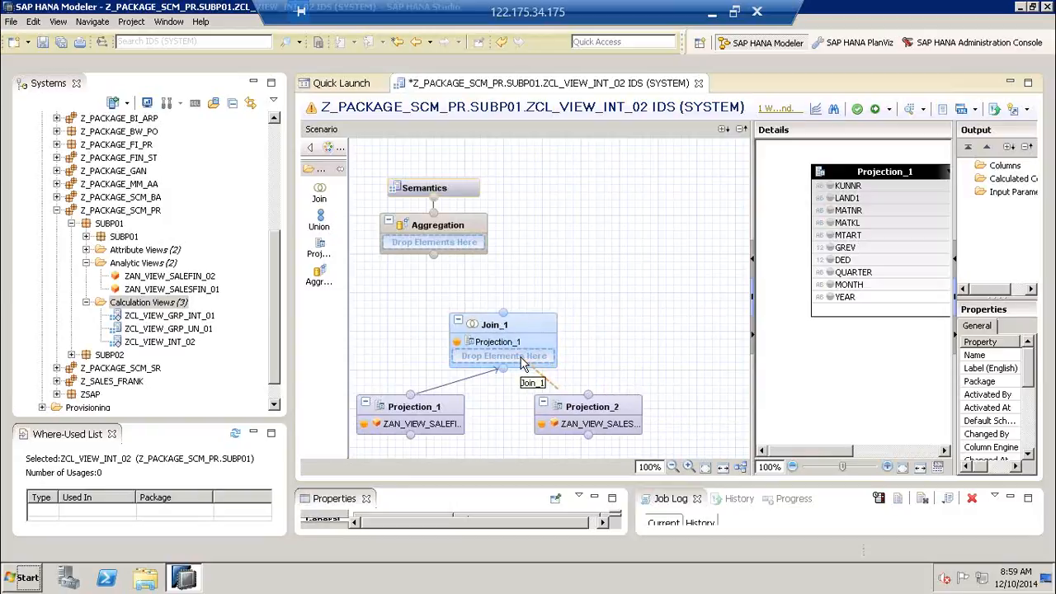
click(521, 330)
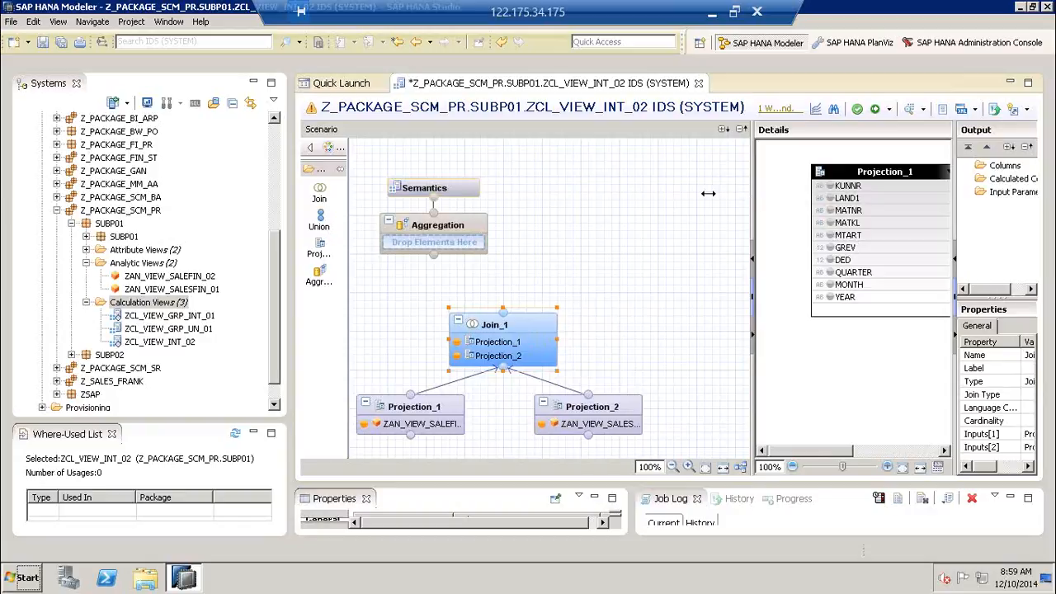
Join Projection_1 to Projection_2 on the matching columns KUNNR, LAND1, MATNR, MATKL and MTART
drag(671, 193, 557, 193)
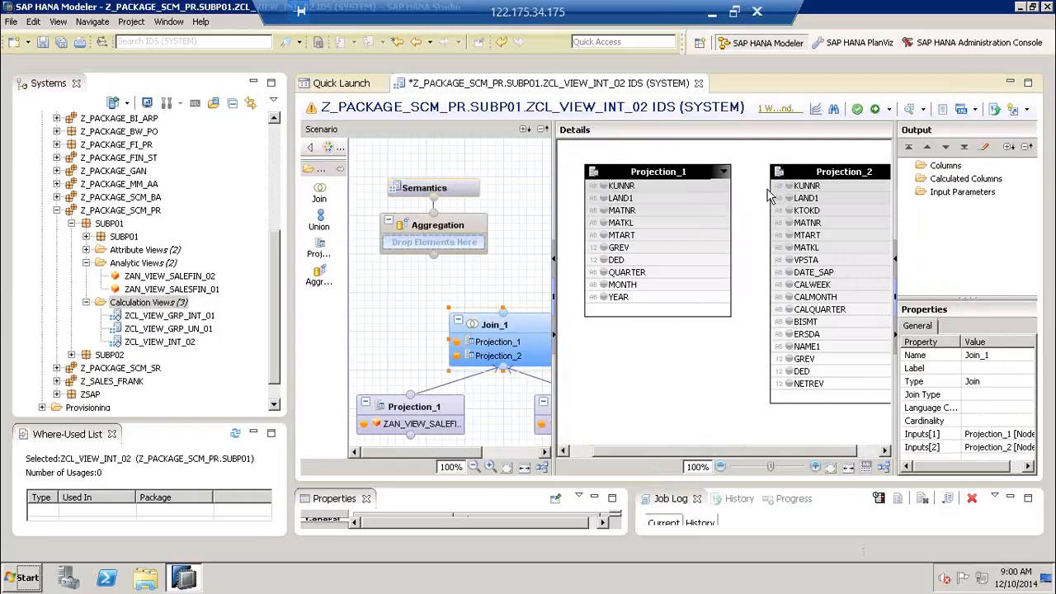
drag(760, 188, 799, 188)
drag(629, 198, 797, 199)
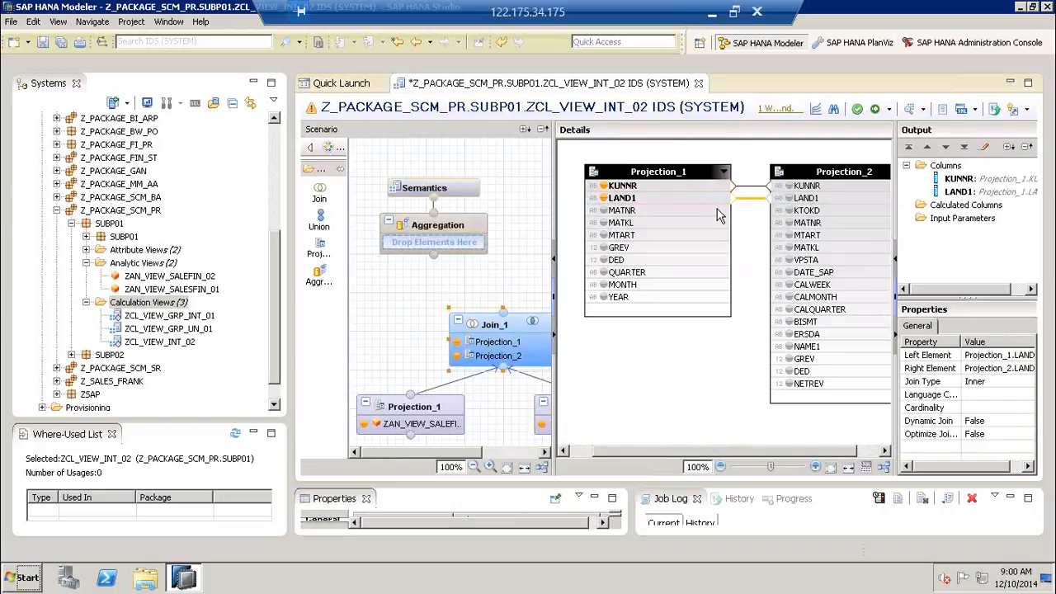
drag(716, 211, 787, 248)
drag(719, 238, 797, 238)
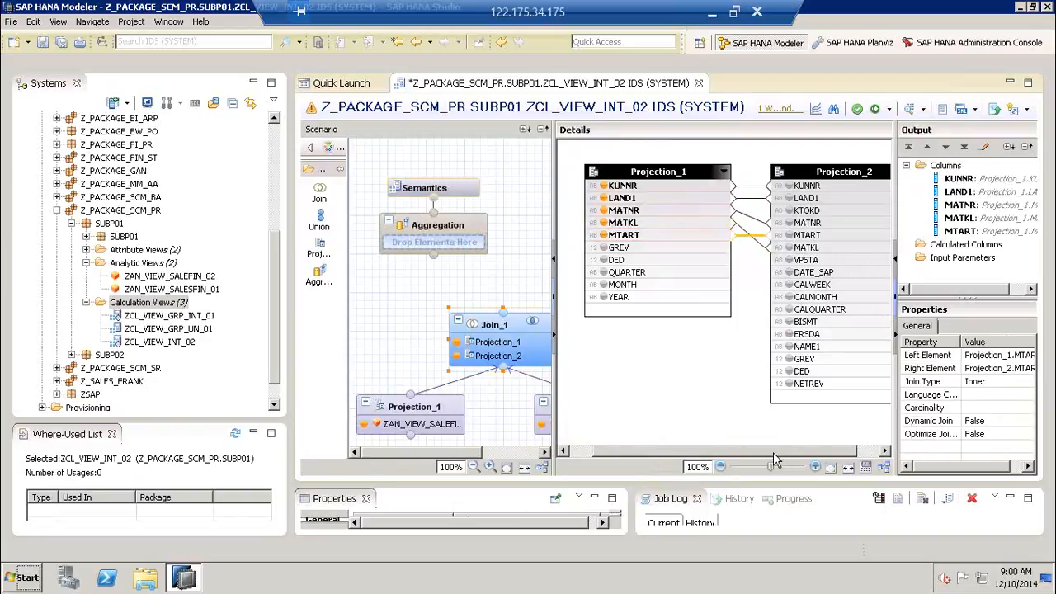
Check the properties of the Projection_2 columns CALWEEK, CALMONTH, NAME1 and NETREV, and return to the Join_1 properties
click(822, 287)
click(822, 297)
click(823, 348)
click(845, 385)
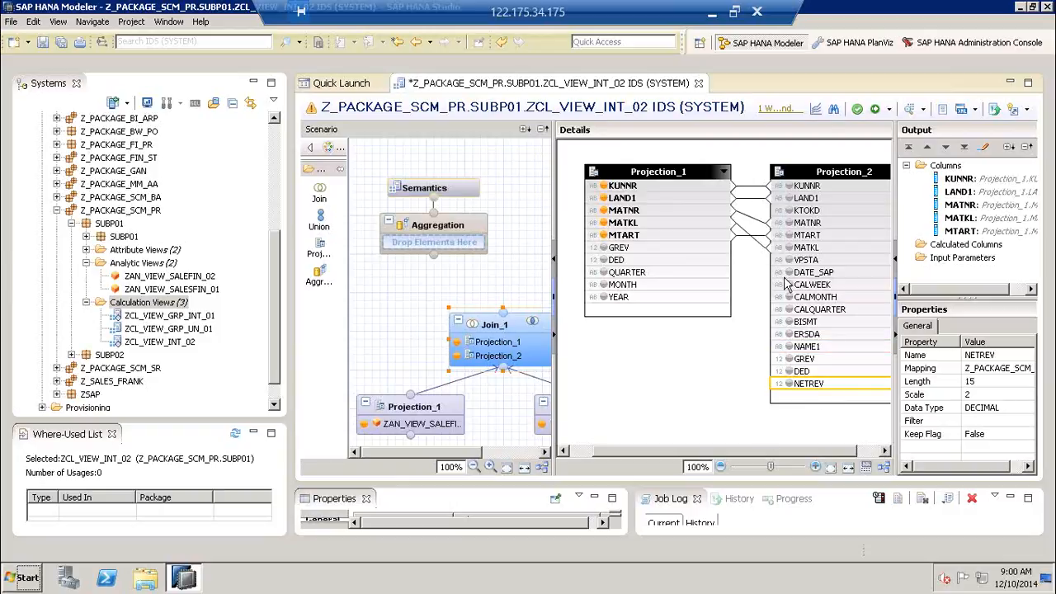
click(715, 410)
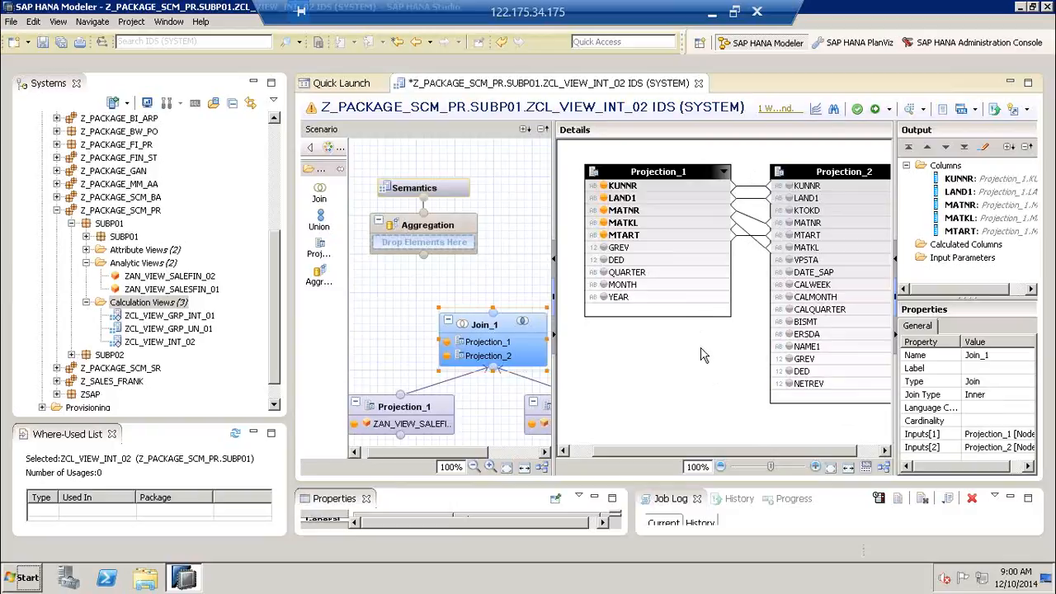
Add the Projection_2 columns GREV, ERSDA, BISMT and KTOKD to the output of Join_1
click(812, 360)
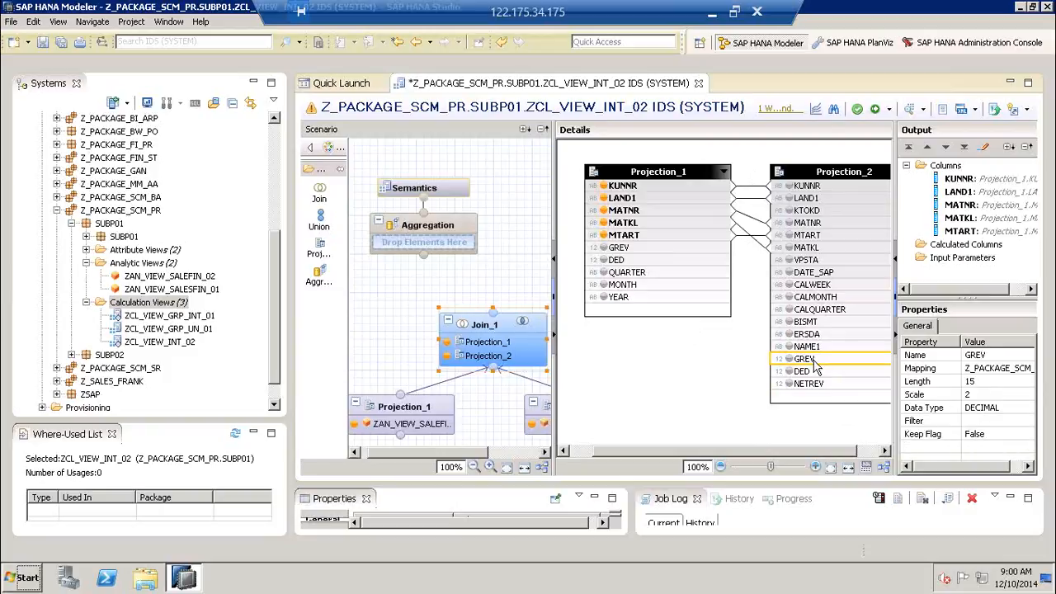
right_click(806, 364)
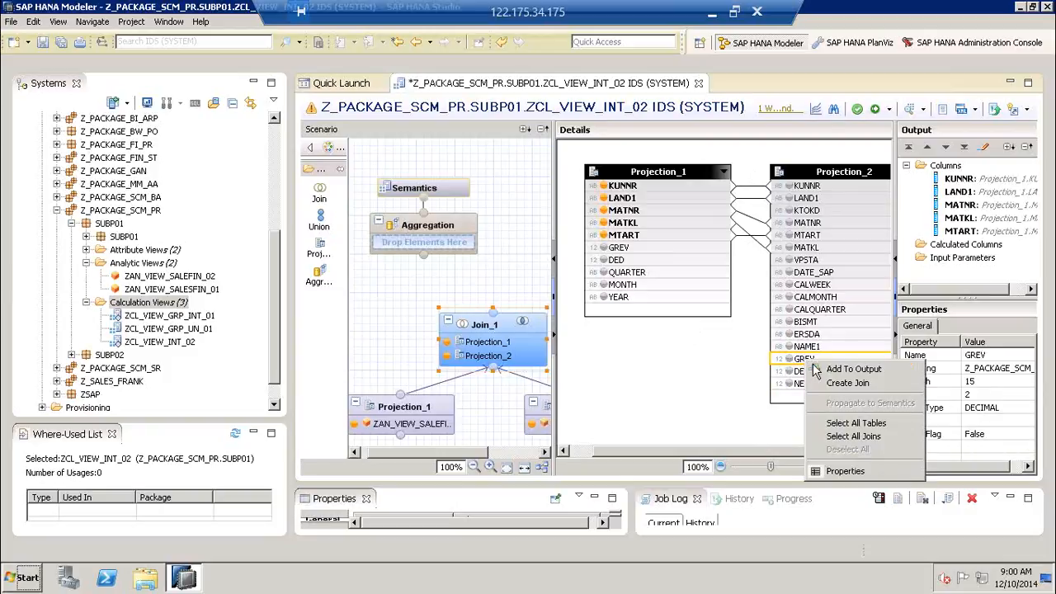
click(821, 368)
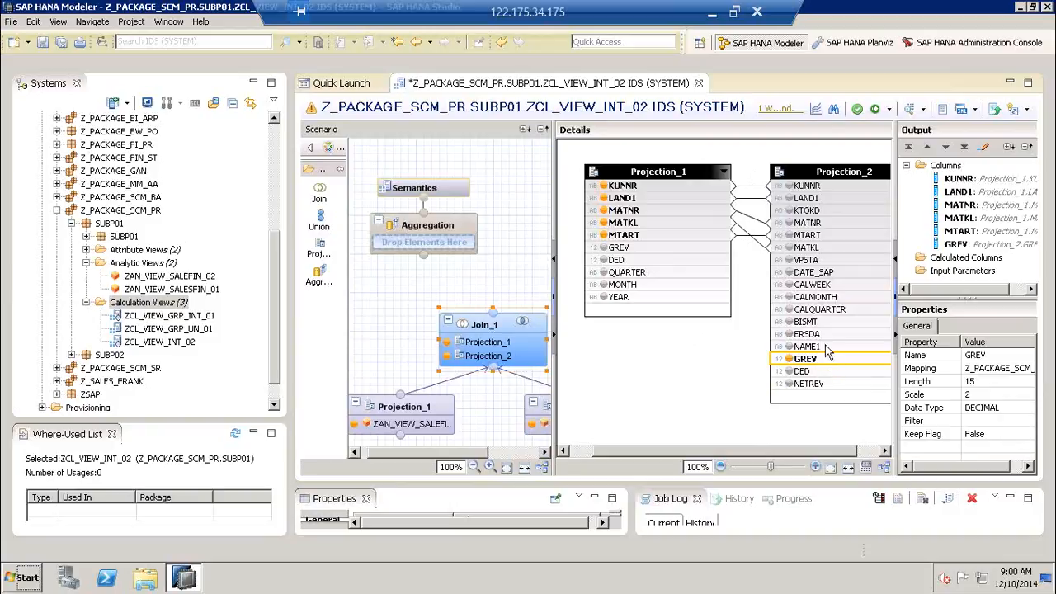
click(828, 337)
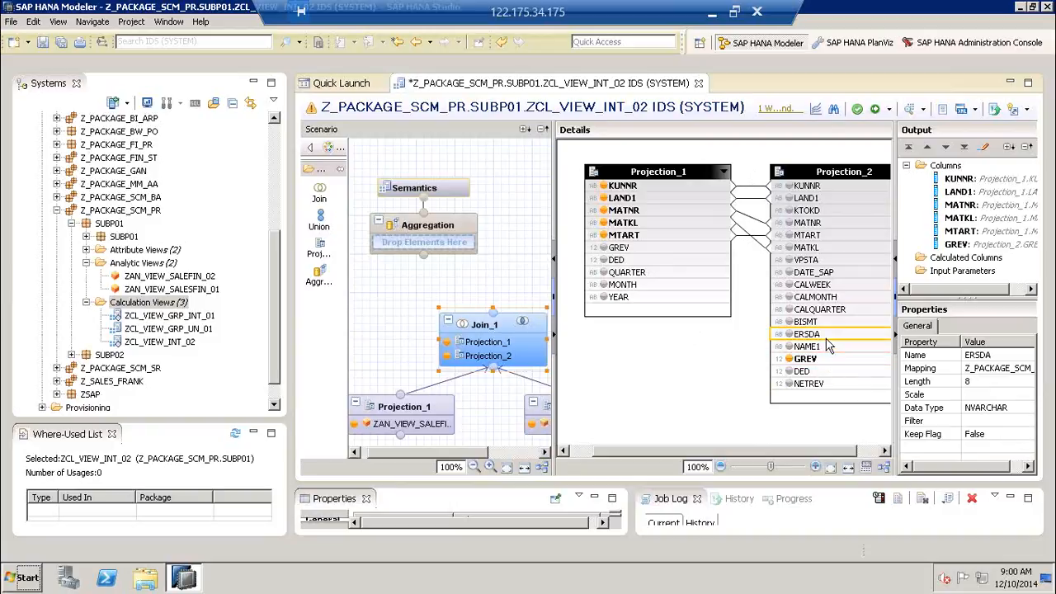
right_click(832, 345)
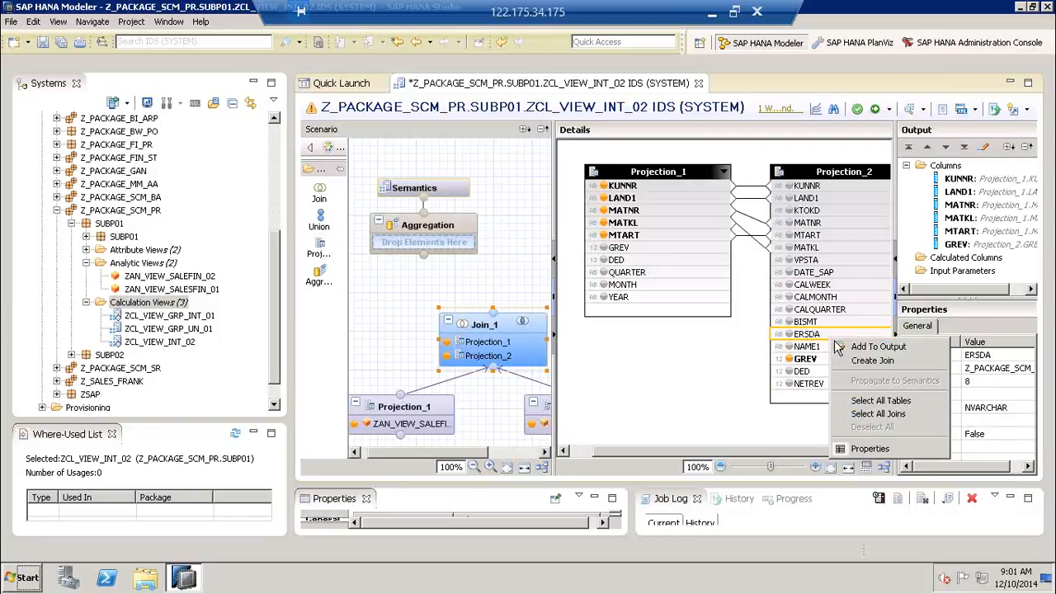
click(835, 345)
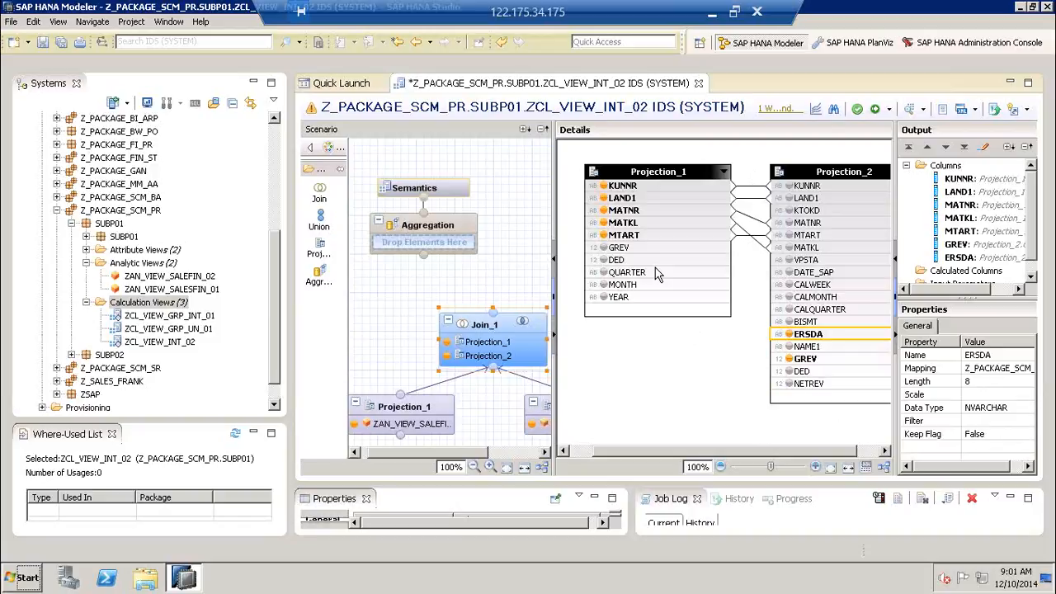
click(810, 322)
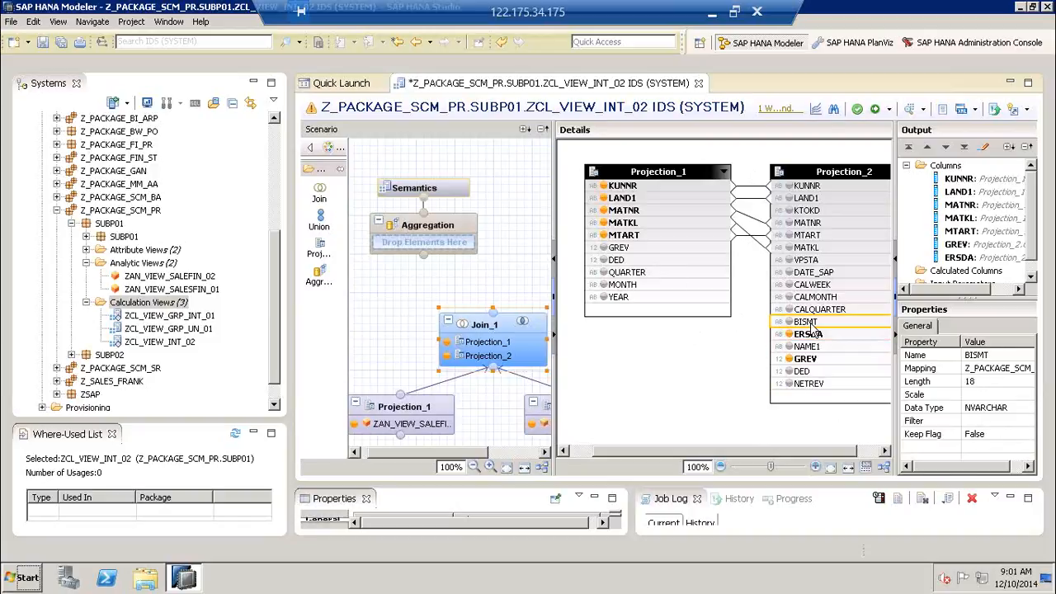
right_click(835, 327)
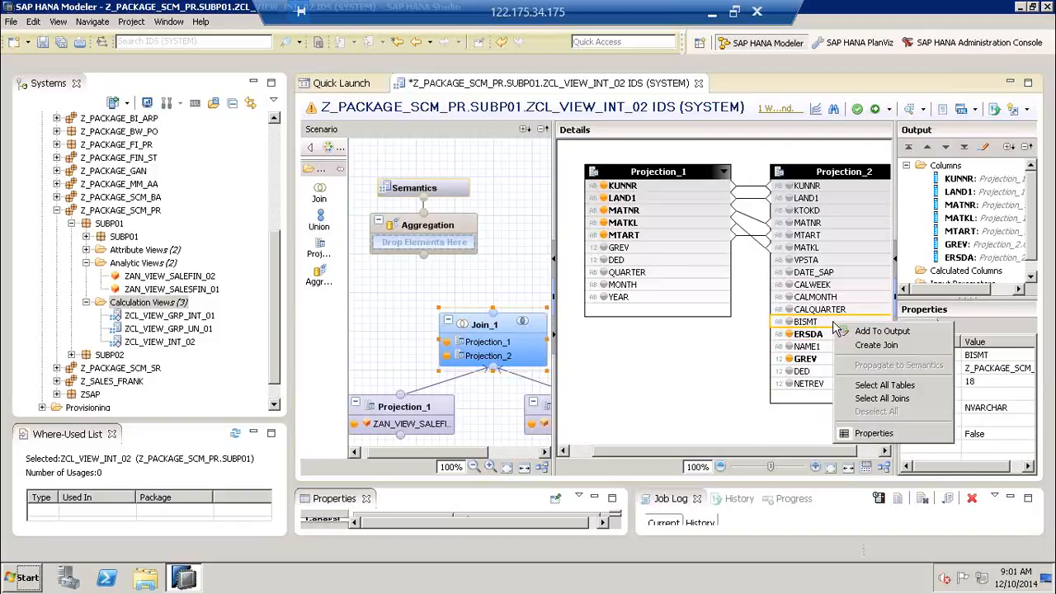
click(858, 332)
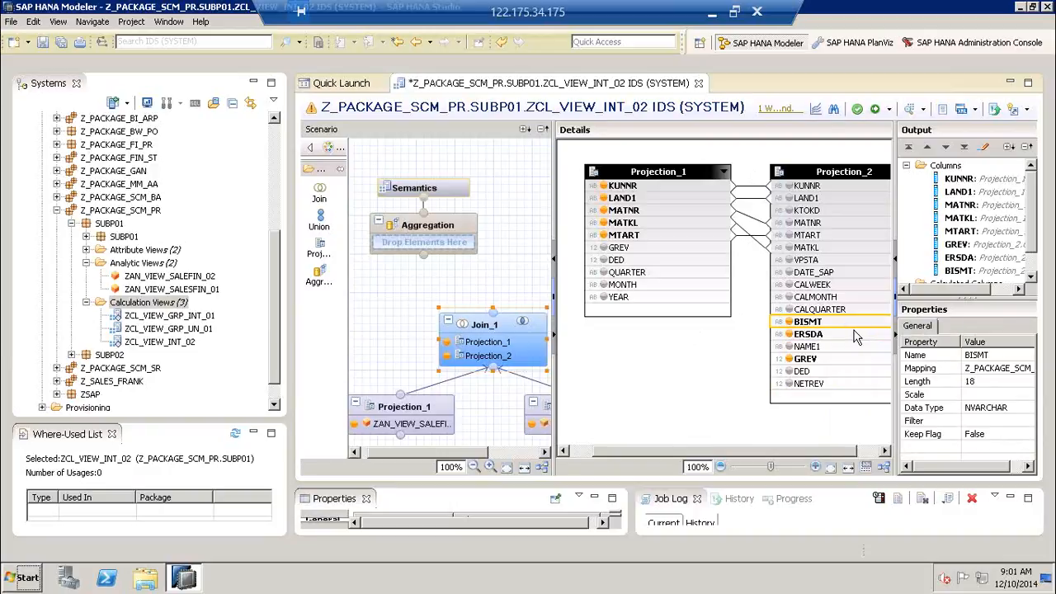
click(843, 277)
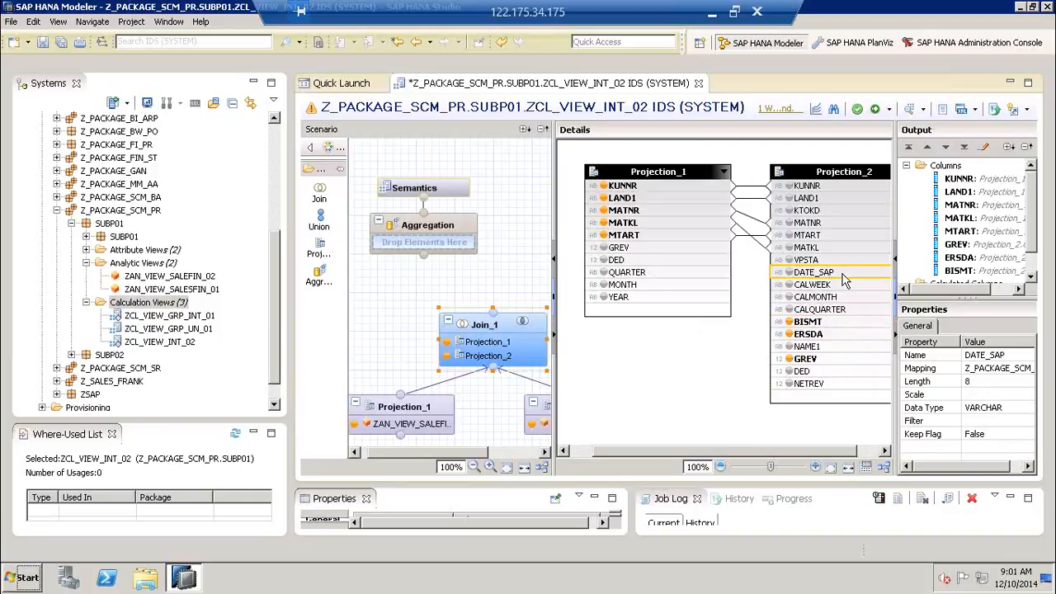
click(835, 212)
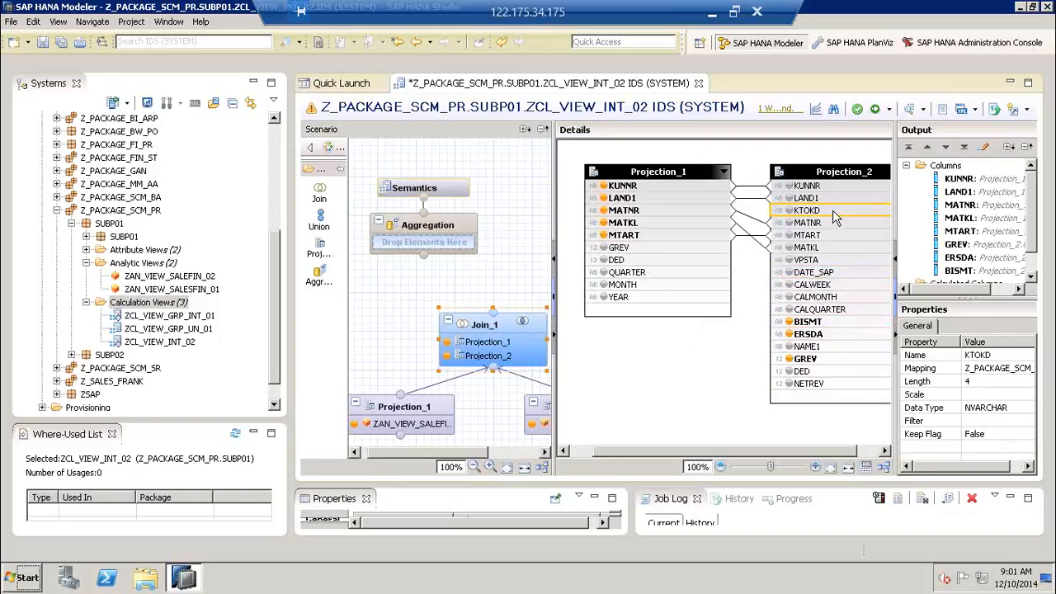
right_click(835, 217)
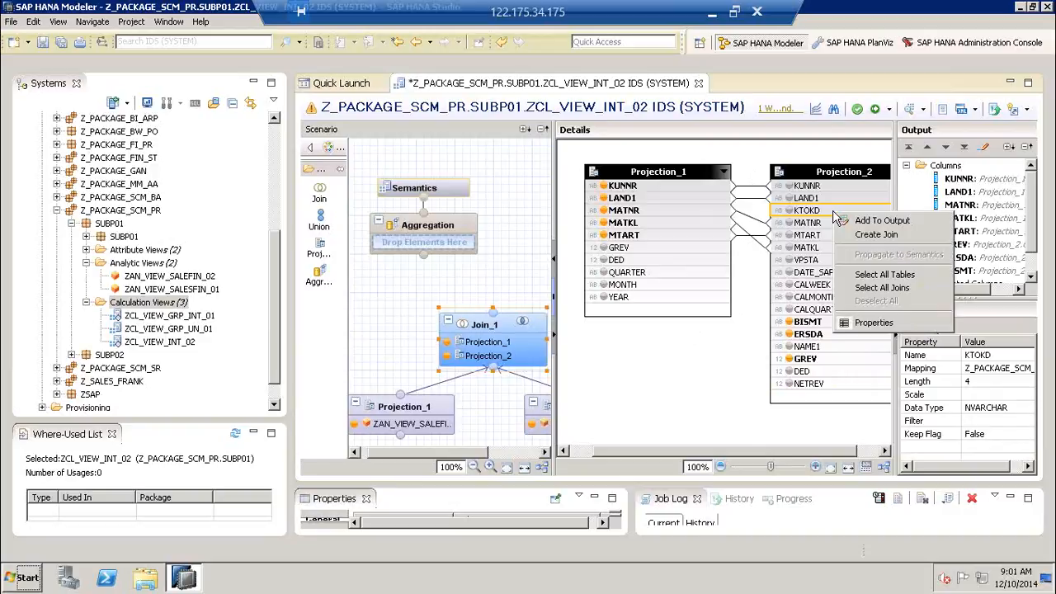
click(868, 221)
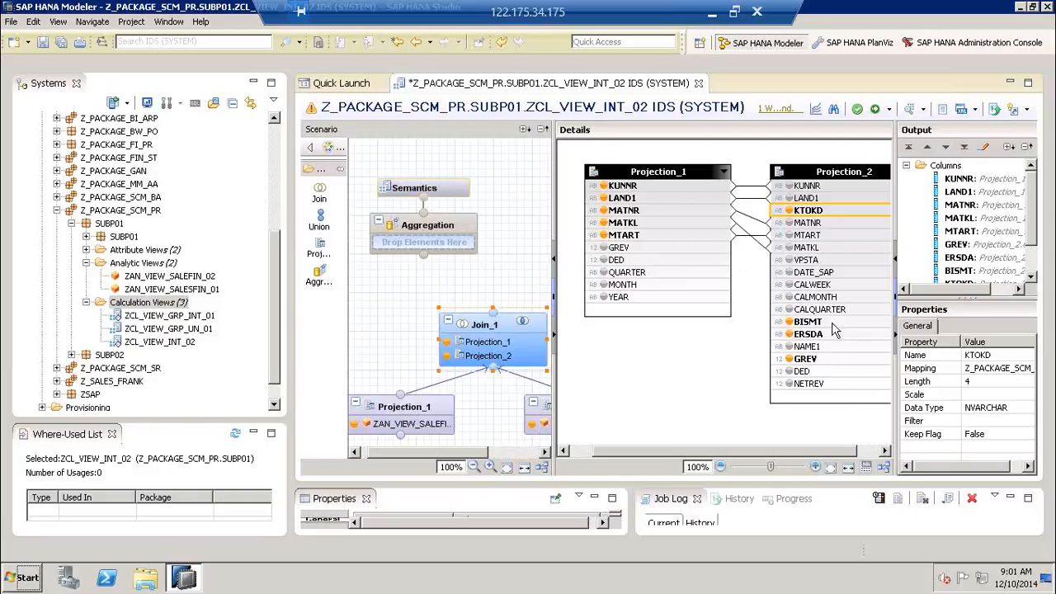
Add the Projection_1 columns QUARTER, MONTH and YEAR to the output of Join_1
click(649, 280)
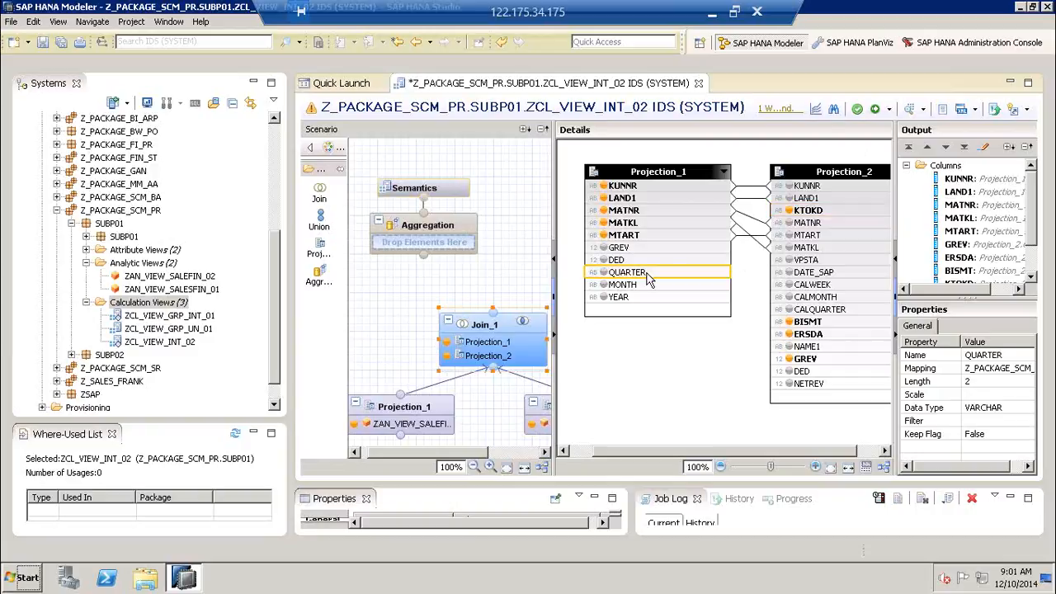
right_click(660, 275)
click(678, 283)
right_click(665, 290)
click(681, 293)
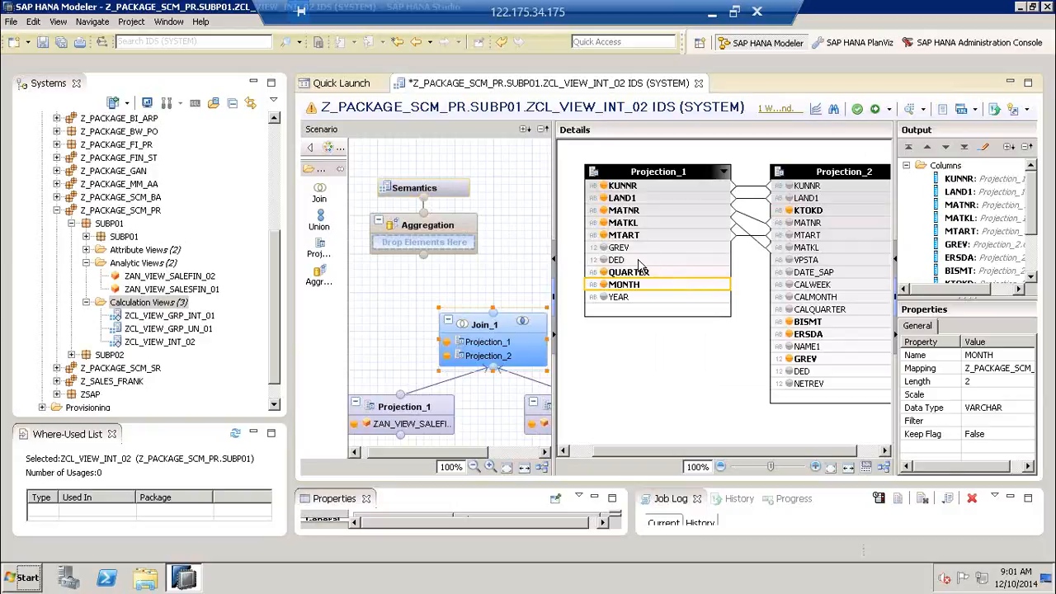
right_click(649, 299)
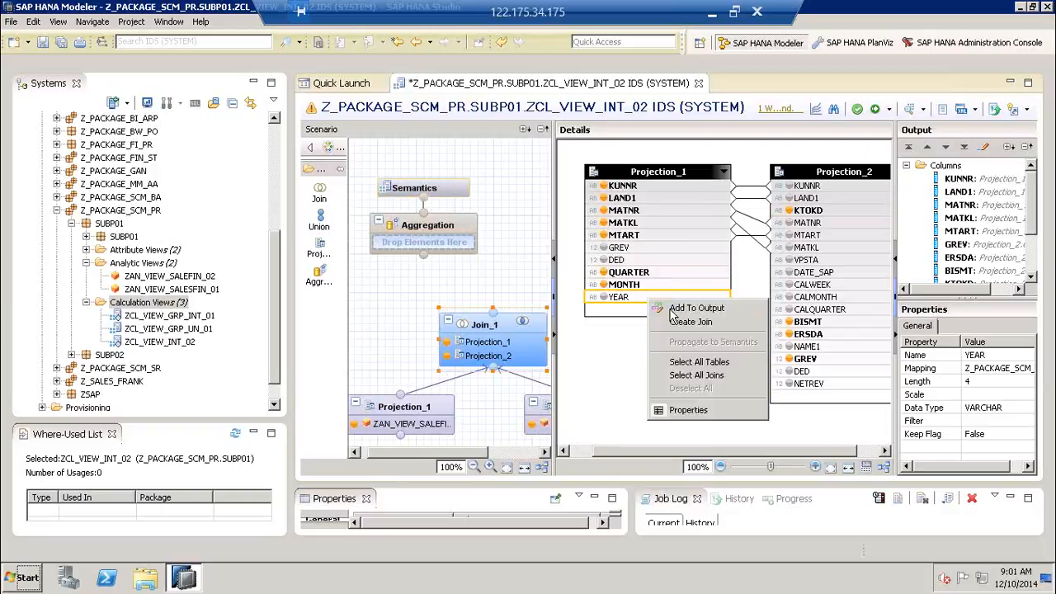
click(671, 308)
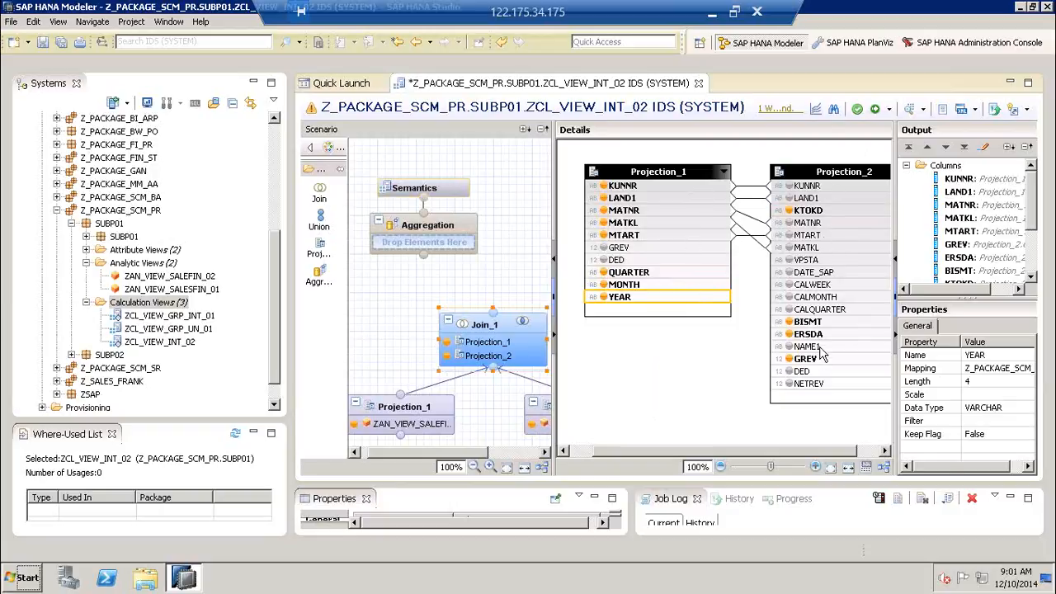
Connect Join_1 as the input of the Aggregation node and show the aggregation's details
mouse_move(489, 328)
drag(486, 455, 524, 458)
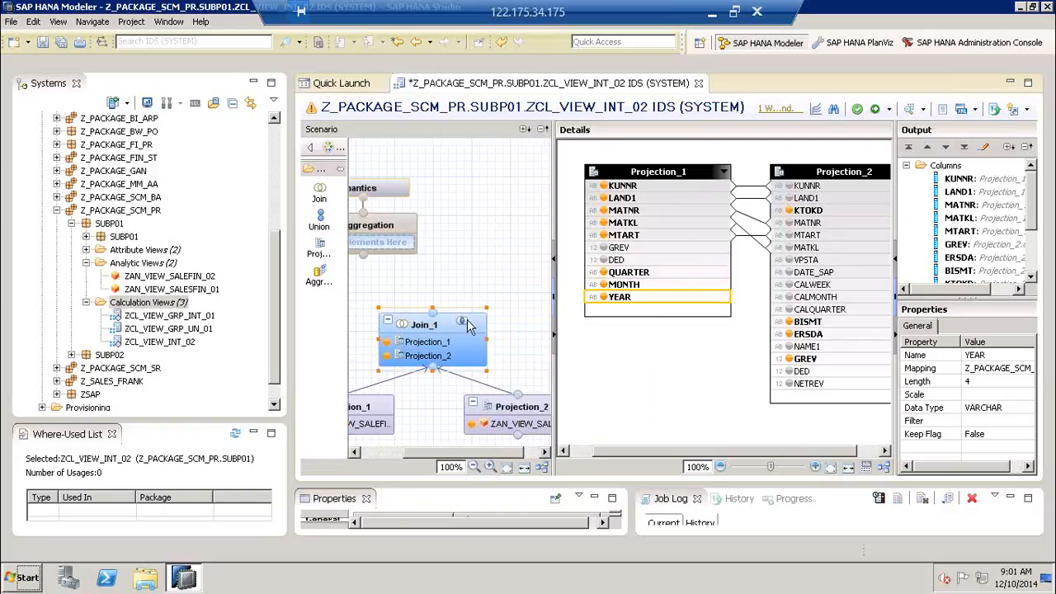
drag(462, 323, 391, 245)
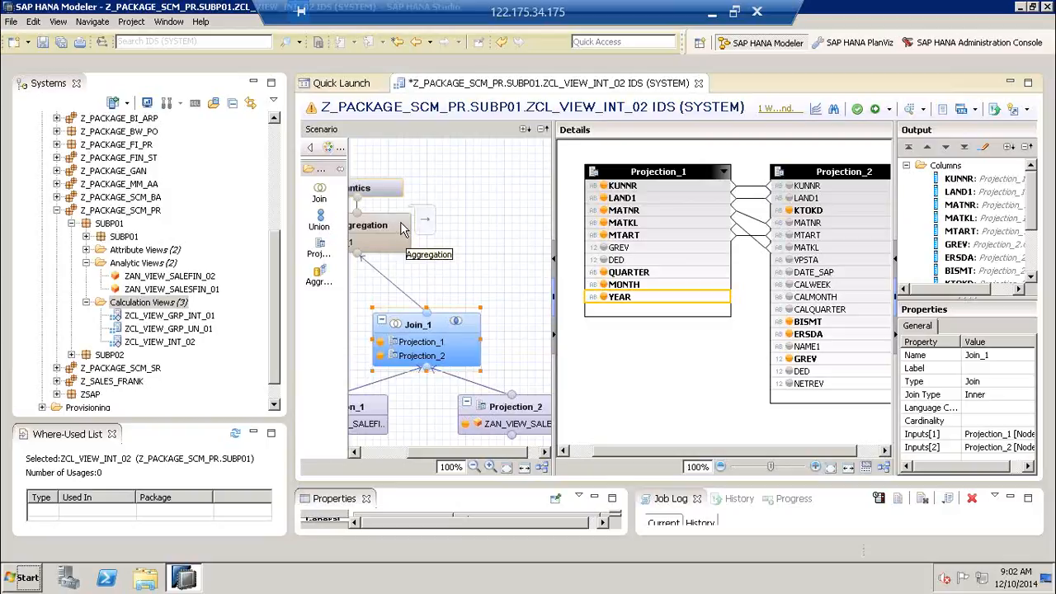
click(415, 238)
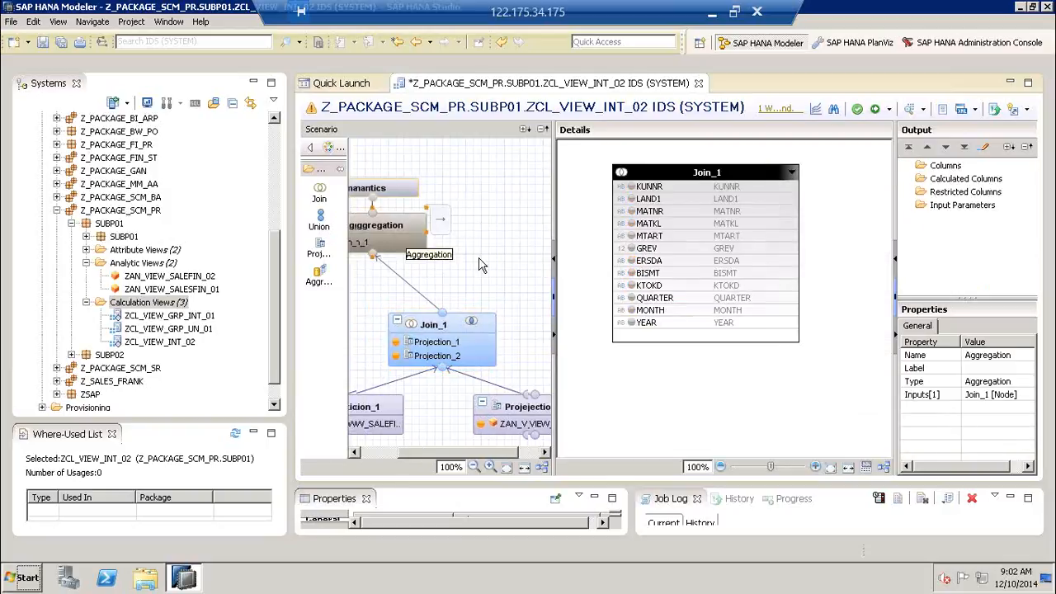
Add the Join_1 columns KUNNR, MATNR, LAND1, MATKL and MTART to the Aggregation output
click(740, 189)
right_click(740, 189)
click(750, 212)
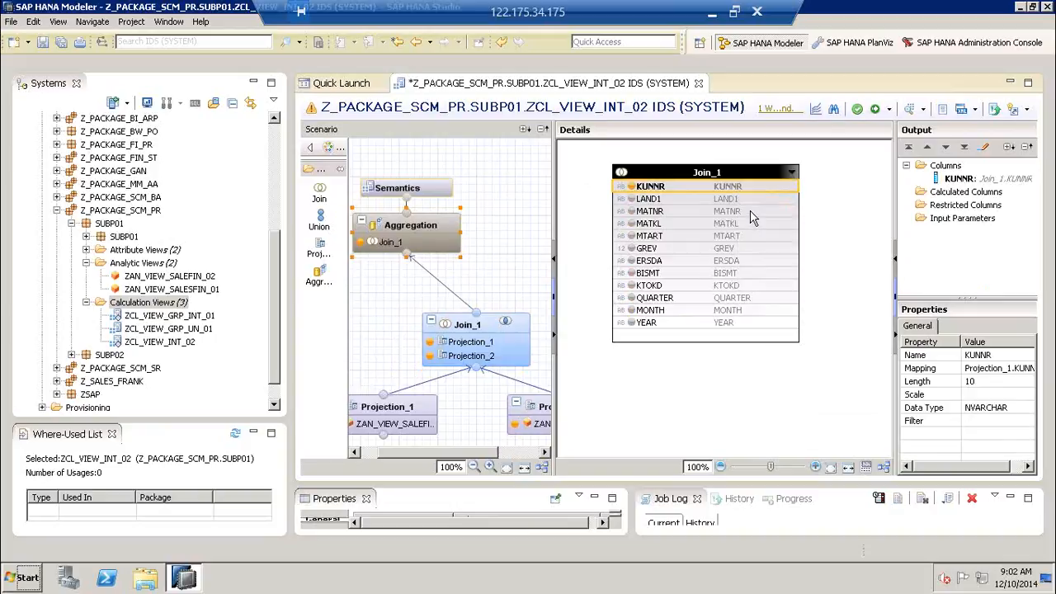
right_click(752, 217)
click(765, 240)
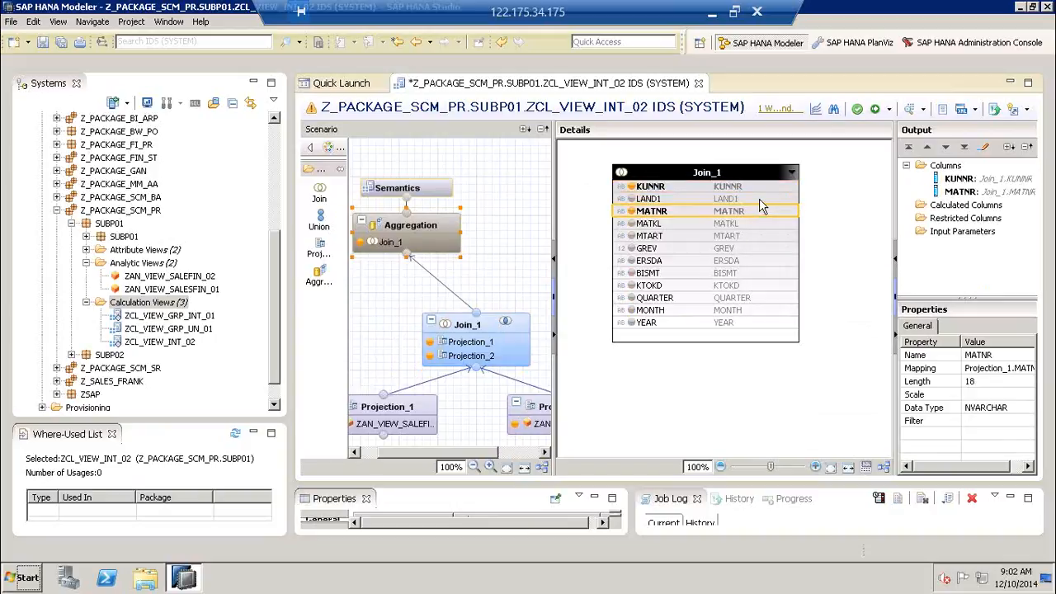
right_click(759, 201)
click(771, 219)
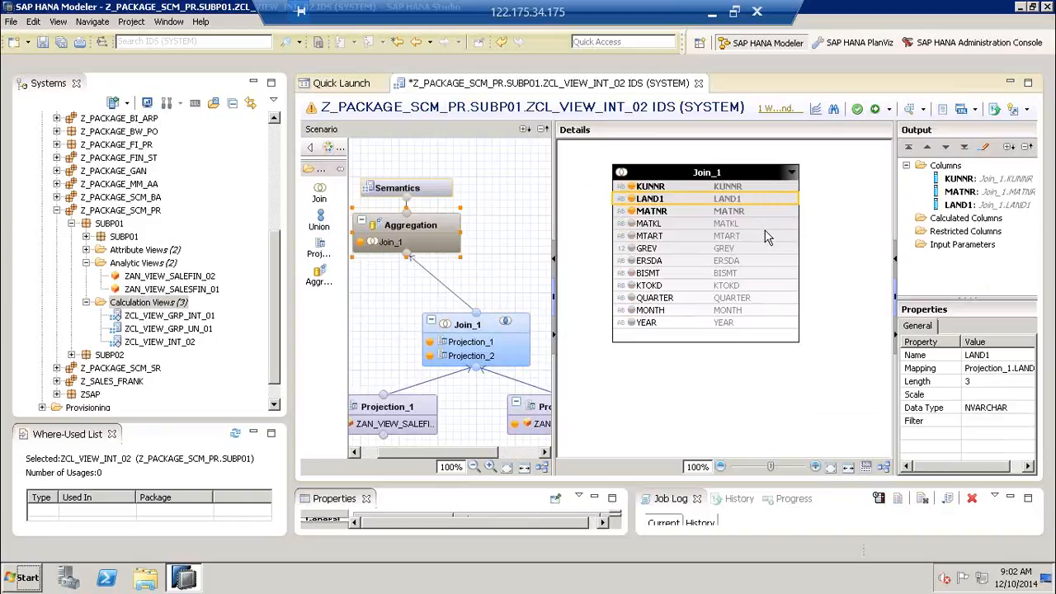
right_click(762, 225)
click(771, 253)
right_click(766, 237)
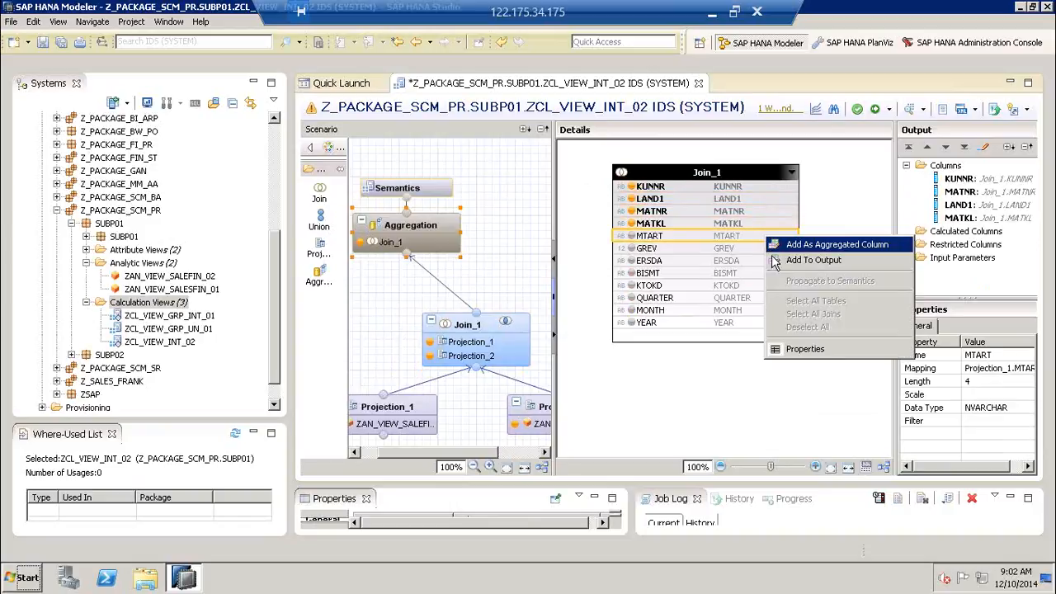
click(774, 263)
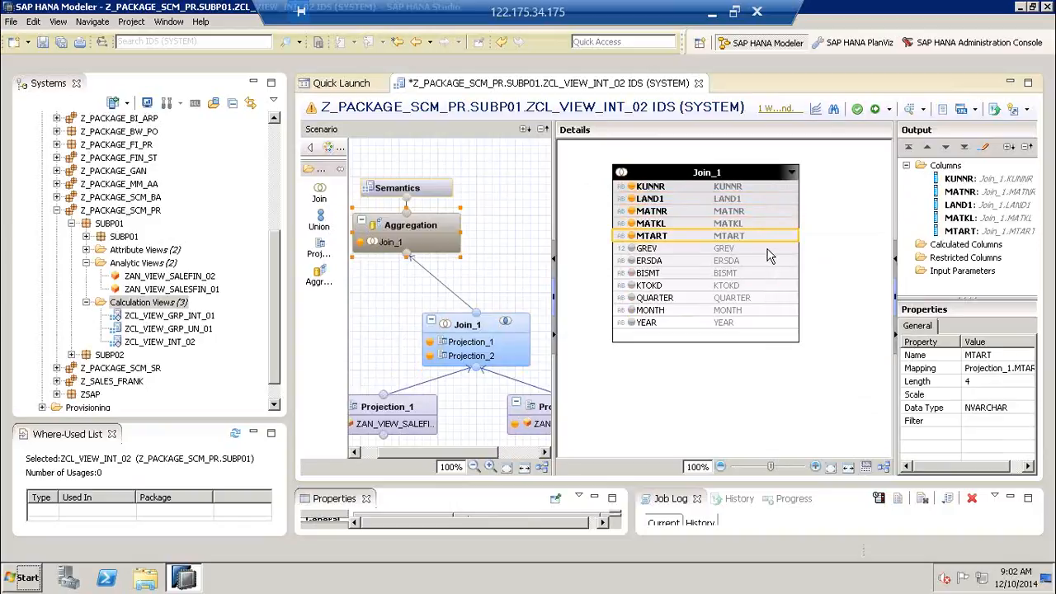
Add GREV as an aggregated column and QUARTER and MONTH as regular output columns of the Aggregation
right_click(768, 250)
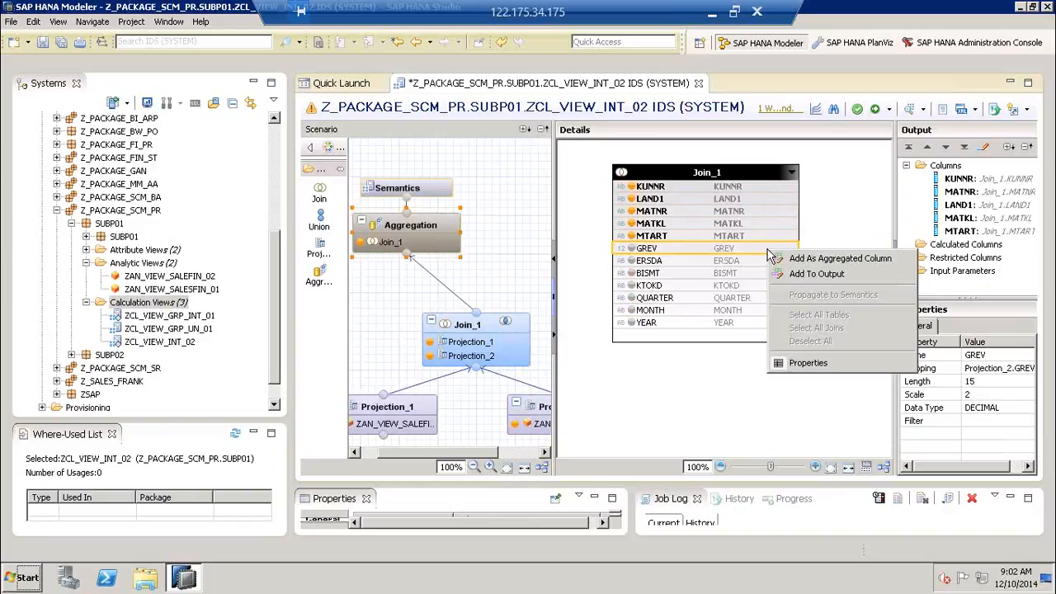
click(825, 259)
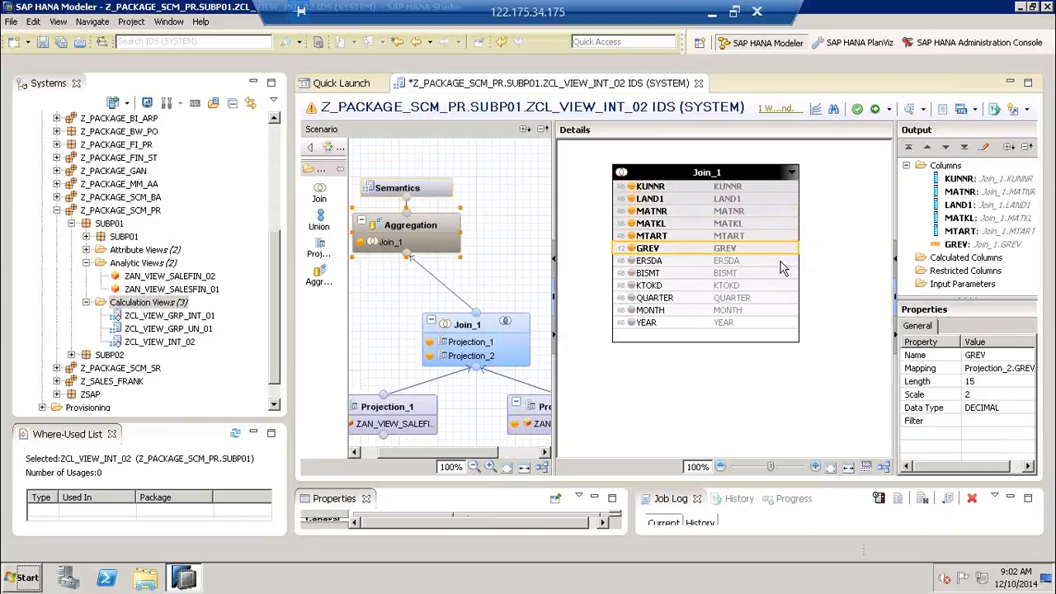
click(760, 300)
right_click(759, 302)
click(810, 323)
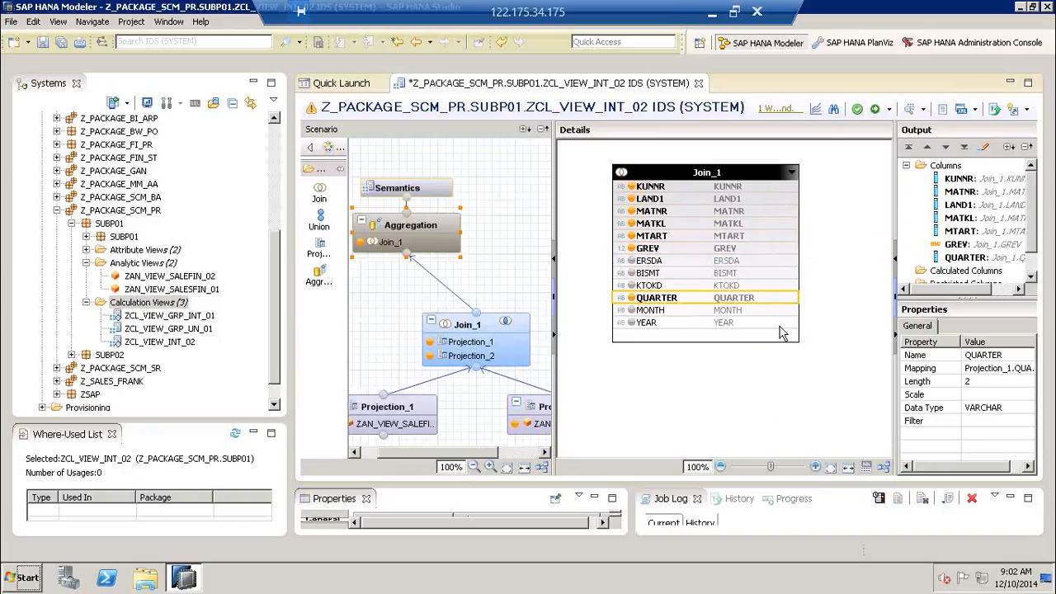
right_click(763, 311)
click(784, 334)
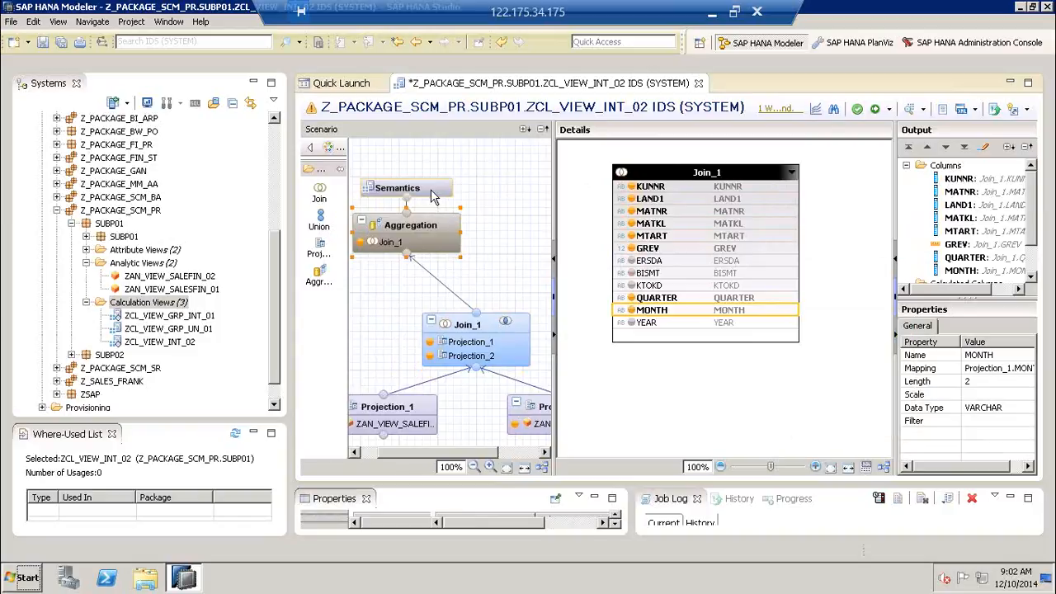
Show the Semantics node's columns, then save, validate and activate the calculation view ZCL_VIEW_INT_02
click(432, 195)
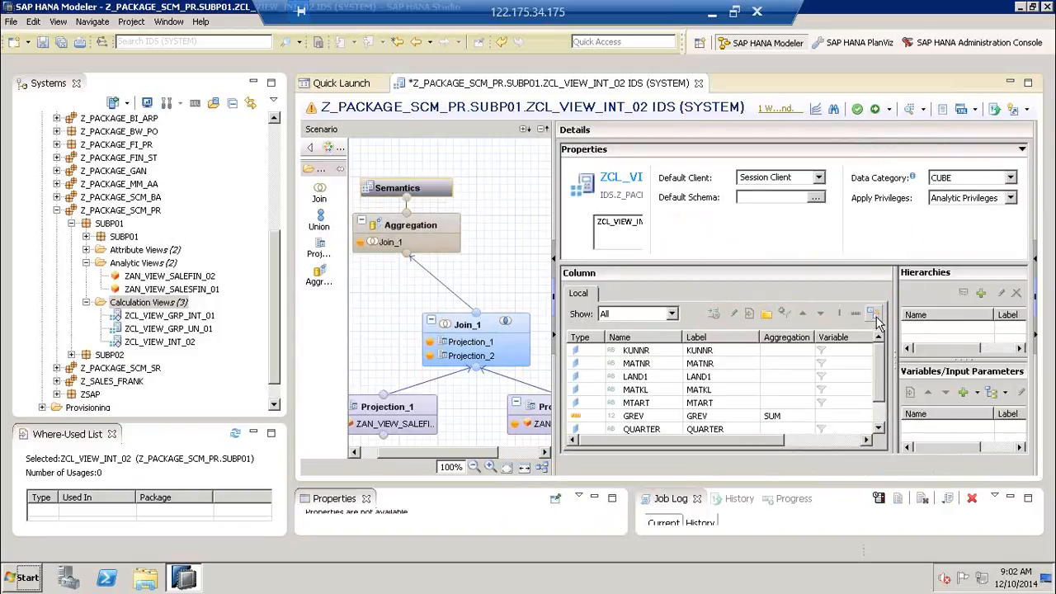
click(859, 110)
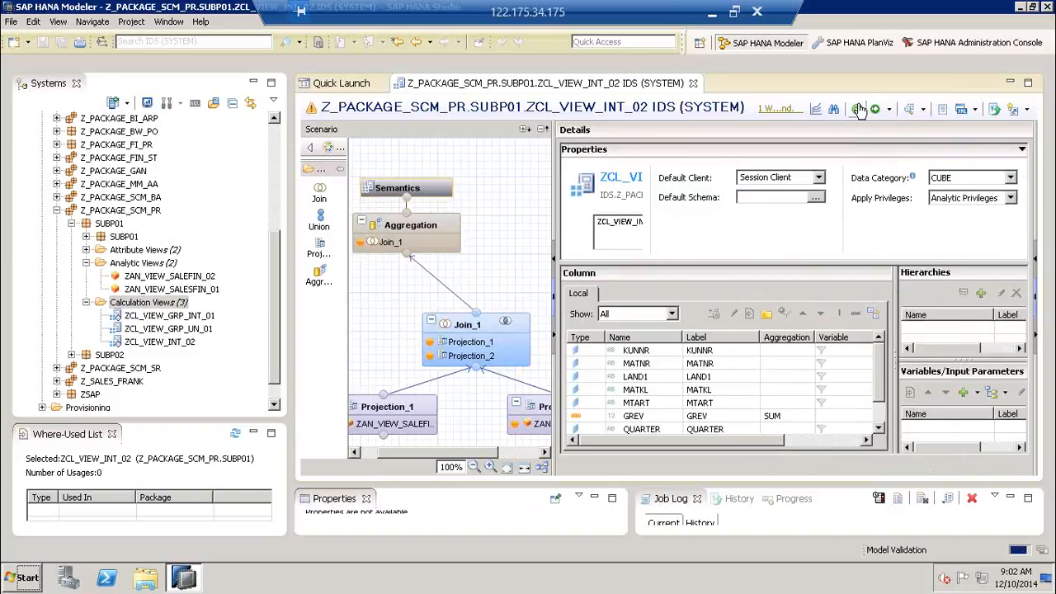
click(877, 110)
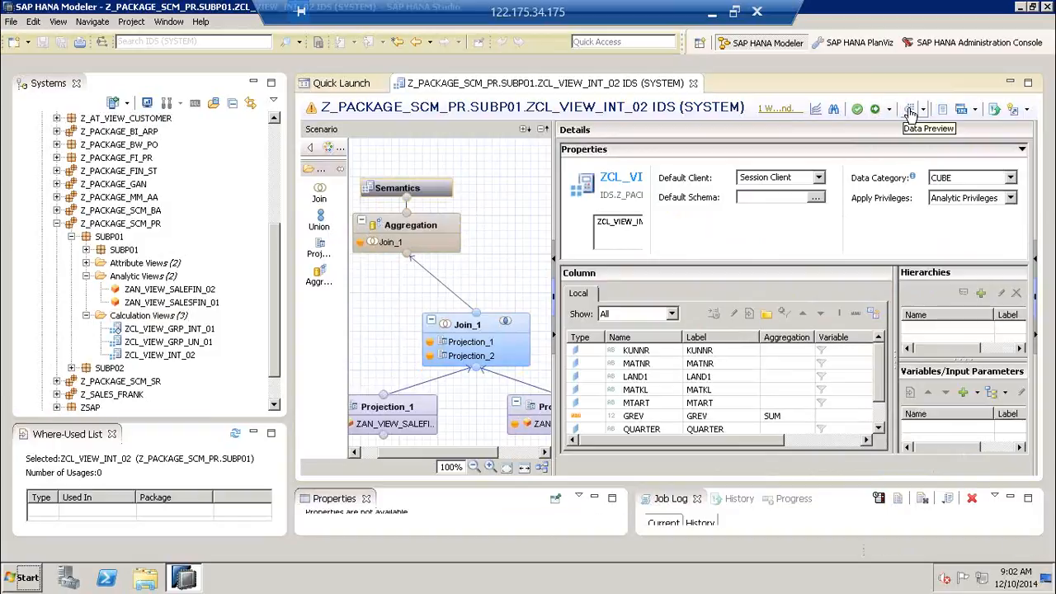
Preview the raw data of ZCL_VIEW_INT_02, and close both the data preview and the view editor
click(910, 111)
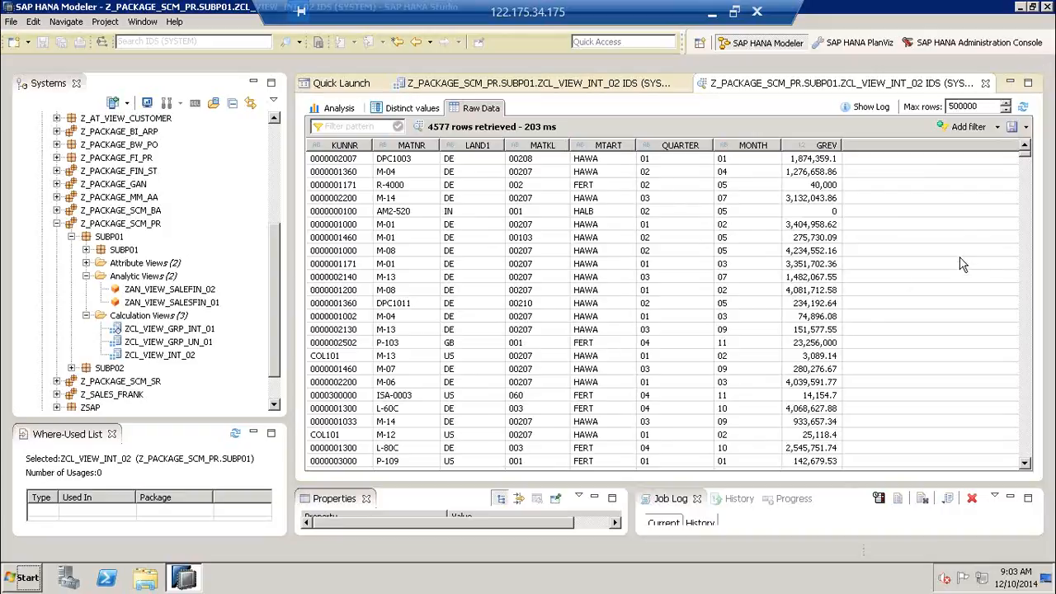
click(983, 84)
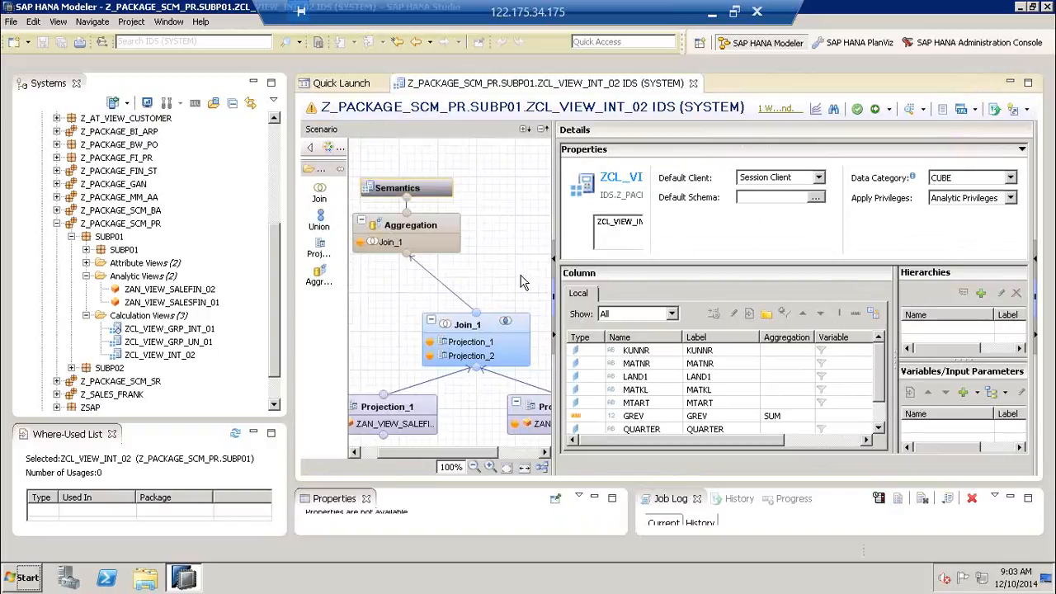
click(694, 85)
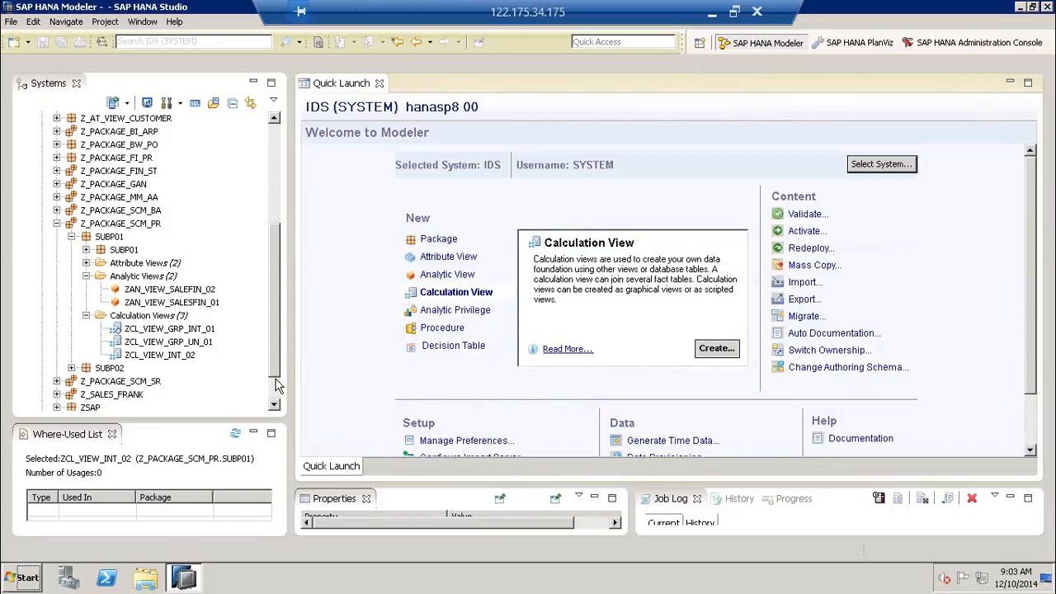
Switch to the untitled Notepad notes and add the heading "SCRIPTED BASED CALC_VIEW"
scroll(277, 388, down, 2)
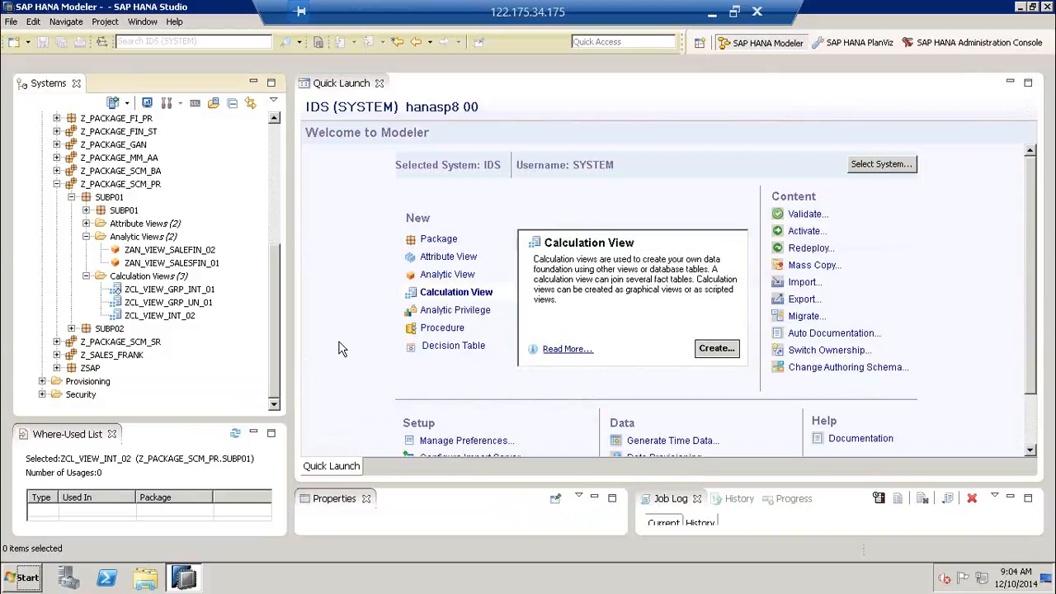
click(730, 16)
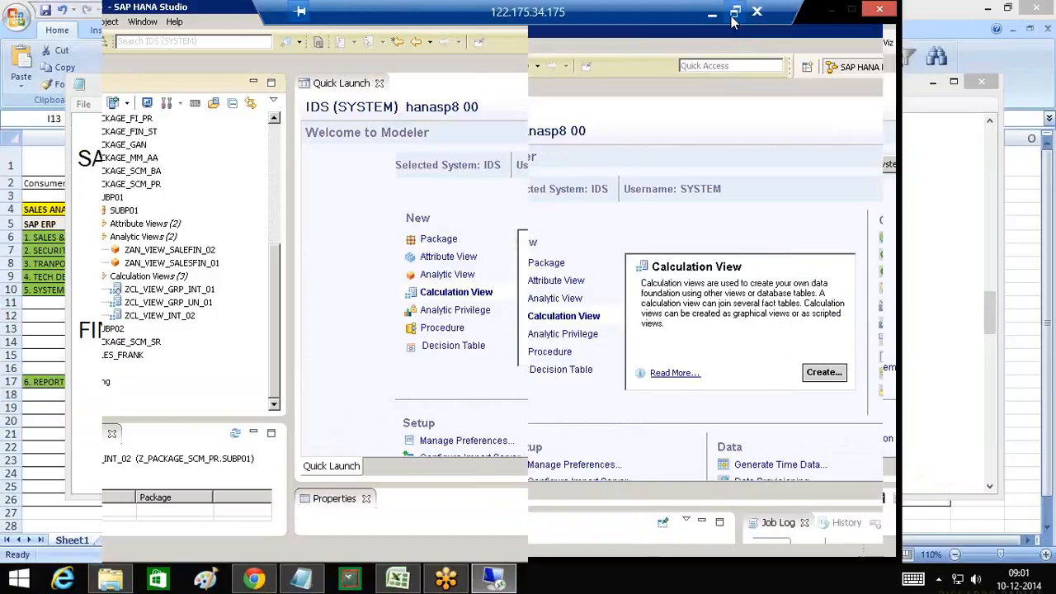
click(301, 580)
key(ctrl+a)
text(SCRIPTED BASED CALC_VIEW)
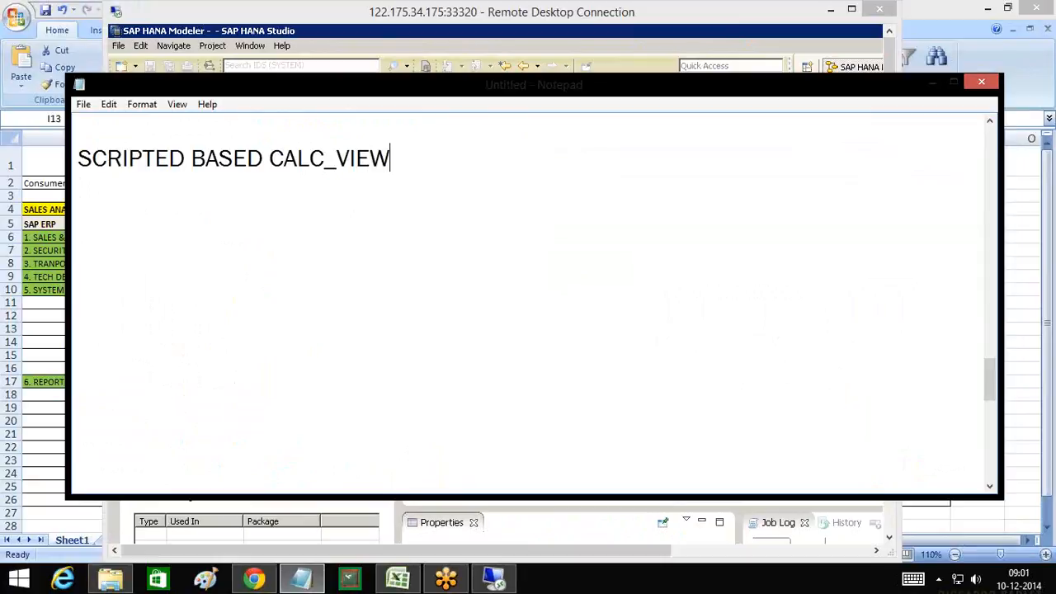
Below the heading, add an indented first point reading "1) SQL/PLSQL (FLAT PROGRAMMING) OOPS"
key(Return)
key(Return)
key(Tab)
text(1) SQL/)
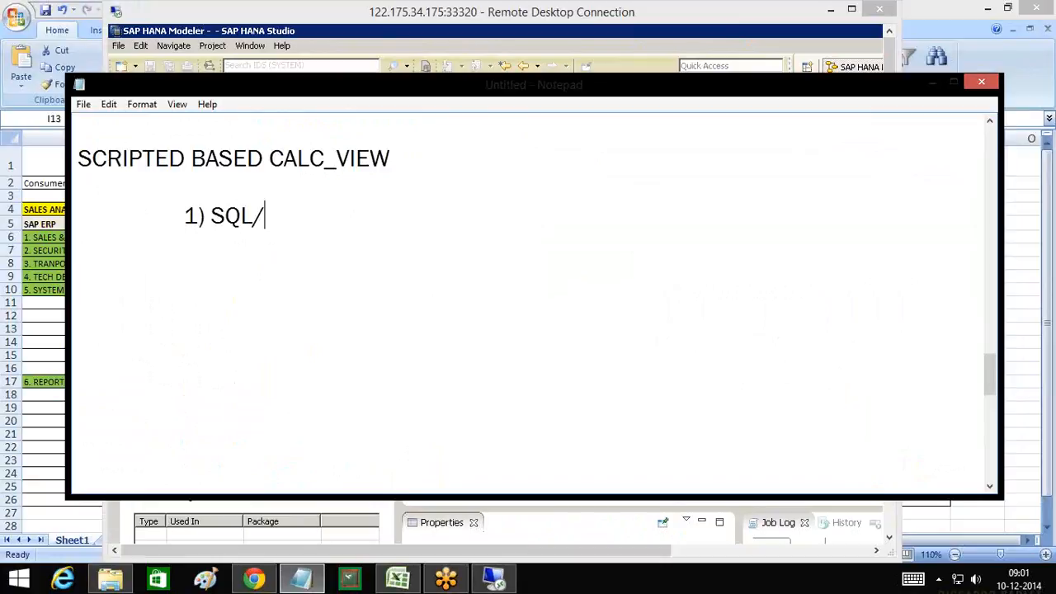
text(PLSQL)
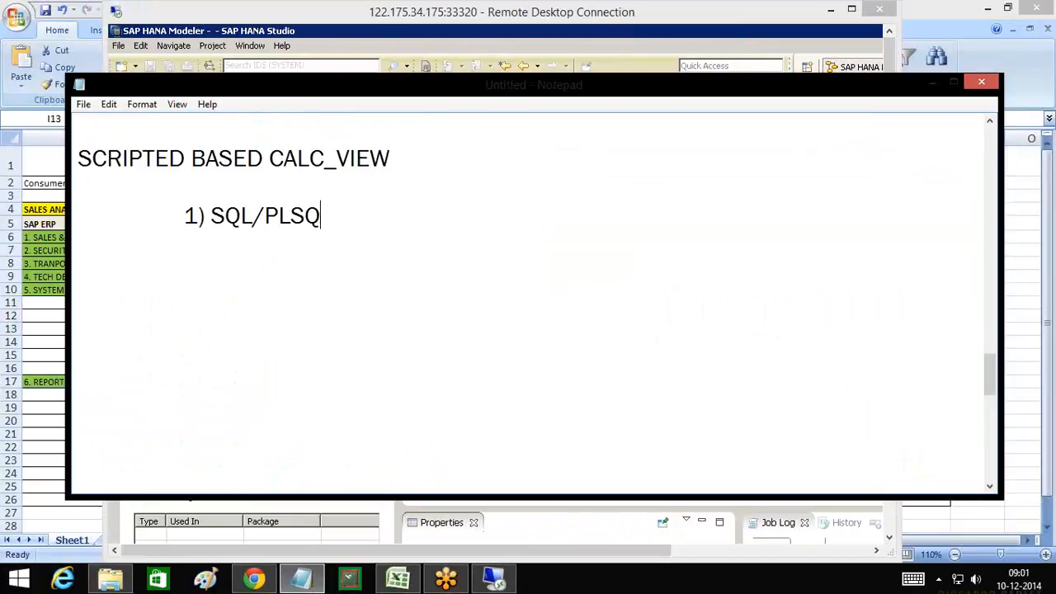
text( (FLAT PROGRAMM)
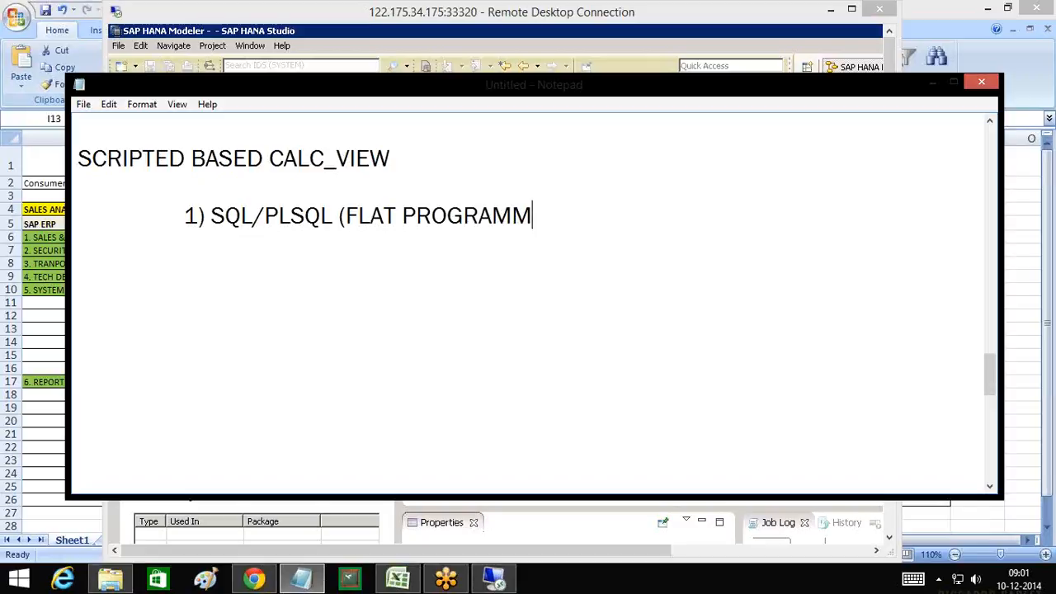
text(ING) OOPS)
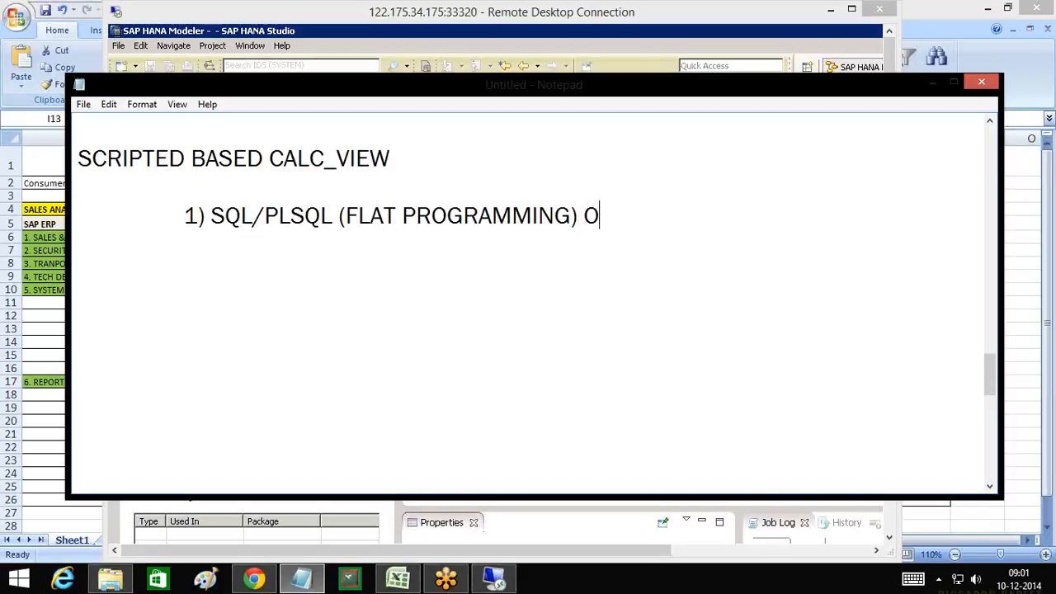
Insert "DOES NOT SUPPORT" before "OOPS" in the first point
key(Left)
key(Left)
key(Left)
key(Left)
text(DOE)
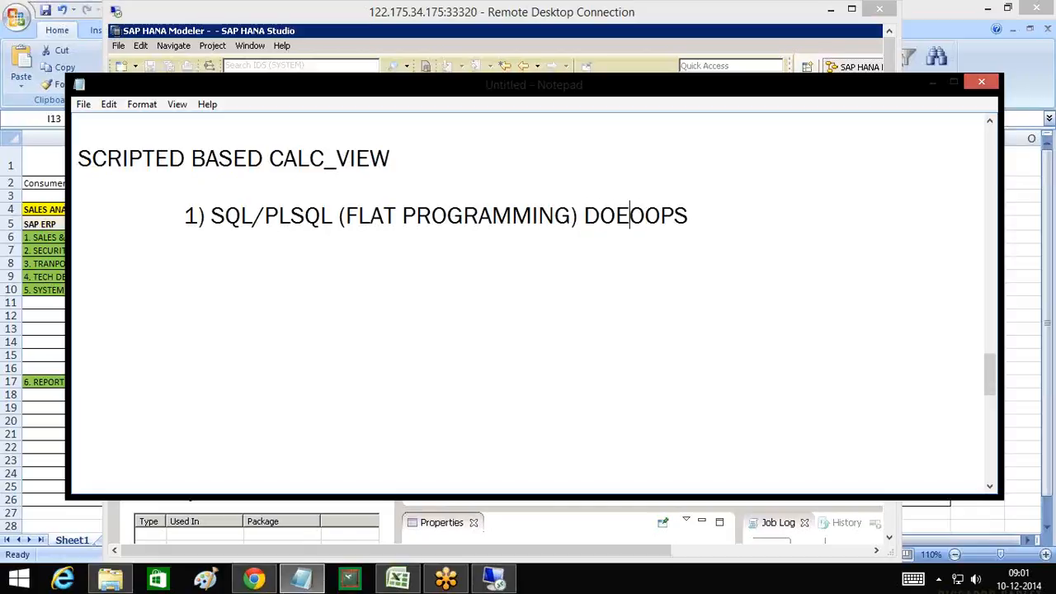
text(S NOT SUU)
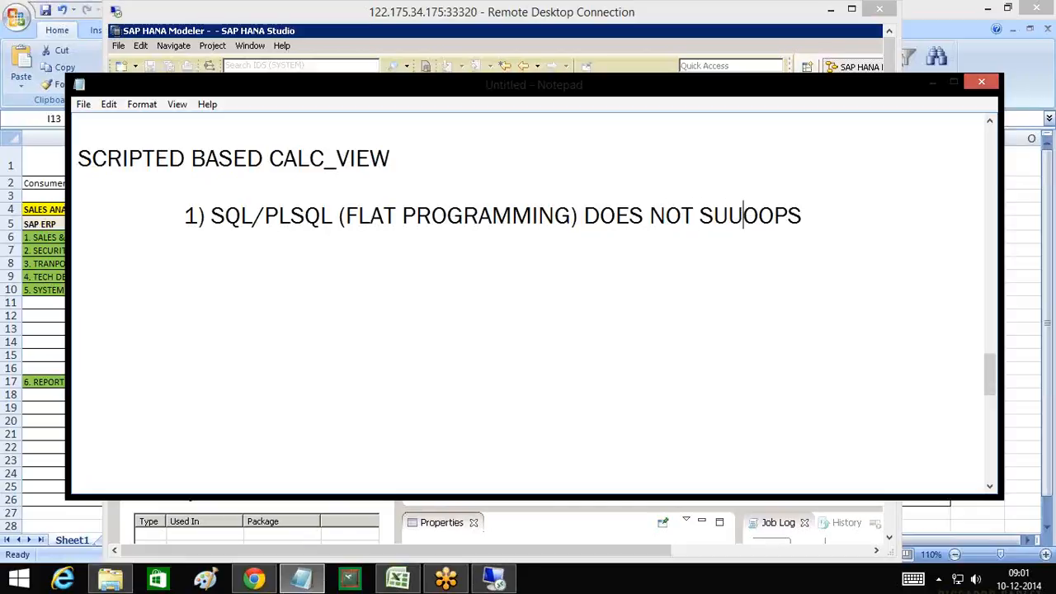
key(BackSpace)
text(PPORT)
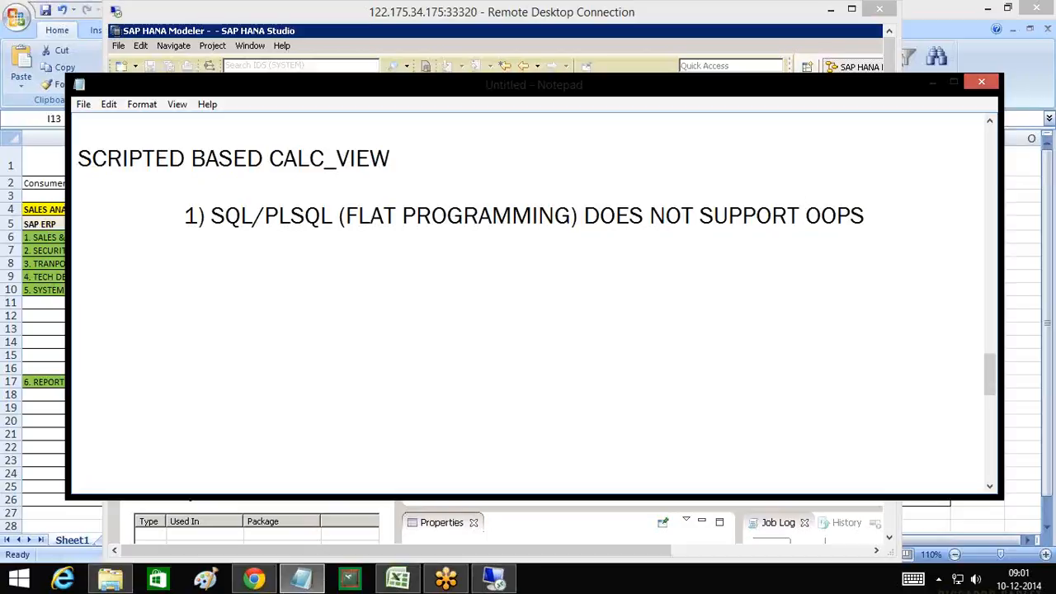
Below the first point, add a "SOL:(MOST PREFERRED)" line with the indented entry "BODS (ABAP/SQL/FUNCTIONS)-CONTROL" under it
key(End)
key(Return)
key(Return)
key(Return)
text(SOL:)
key(Return)
key(Tab)
text(BODS (ABAP/)
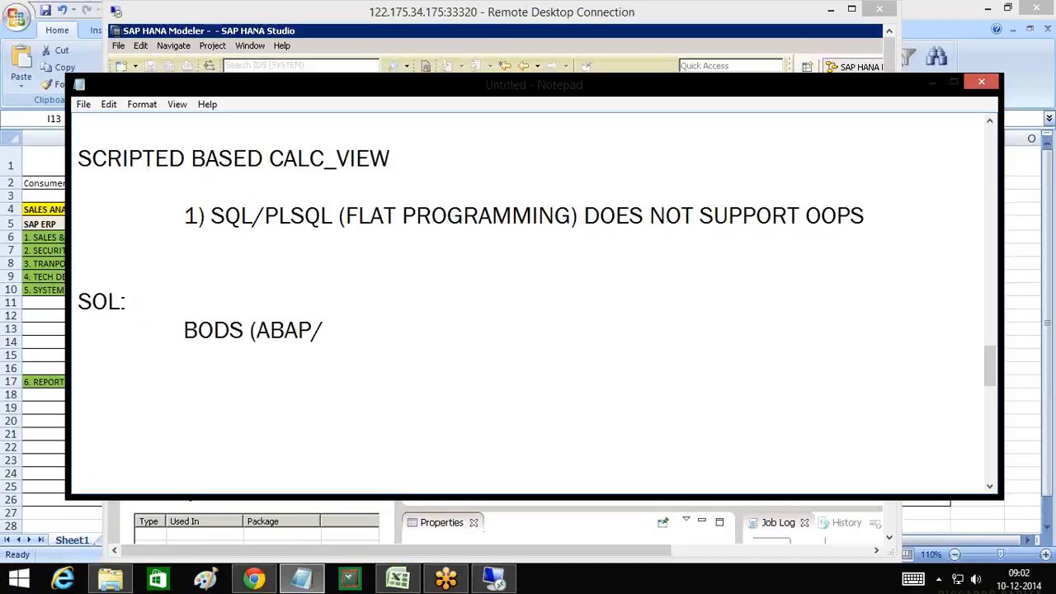
text(SQL/FUNCTIONS)-CO)
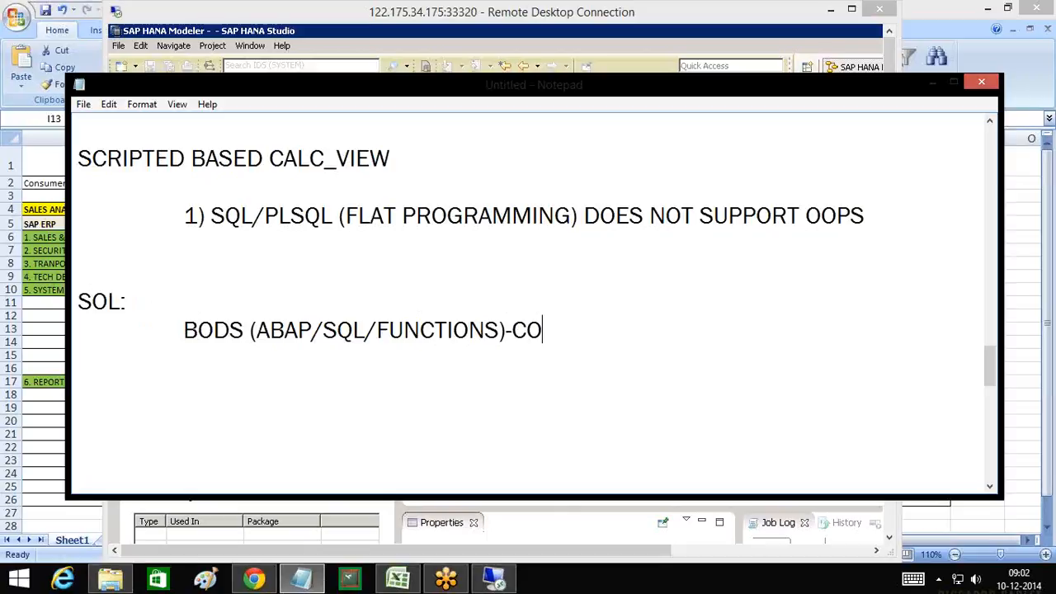
text(NTROL)
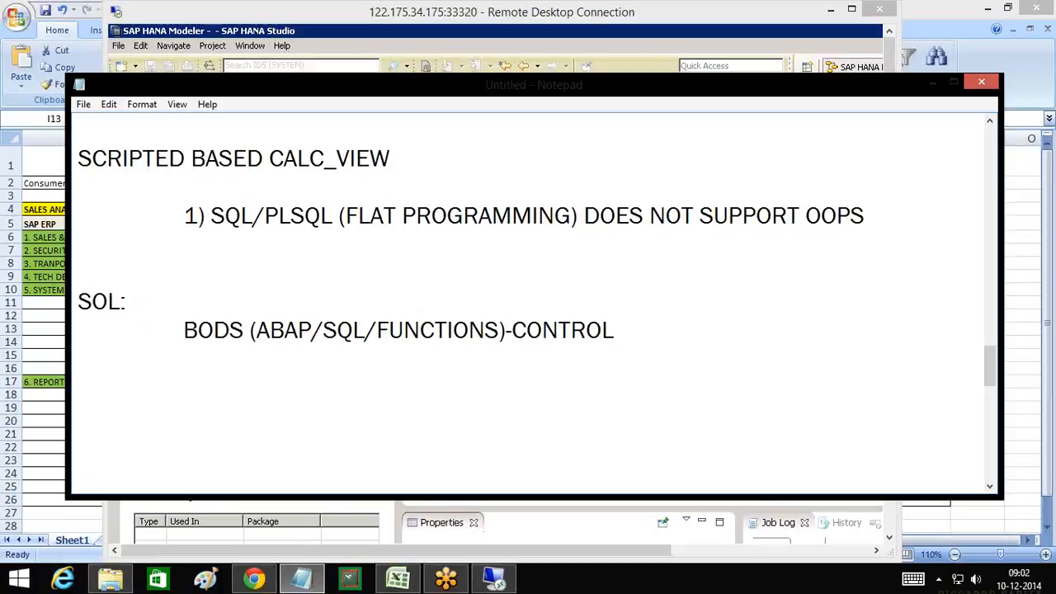
key(Up)
text((MOST PREFERRED))
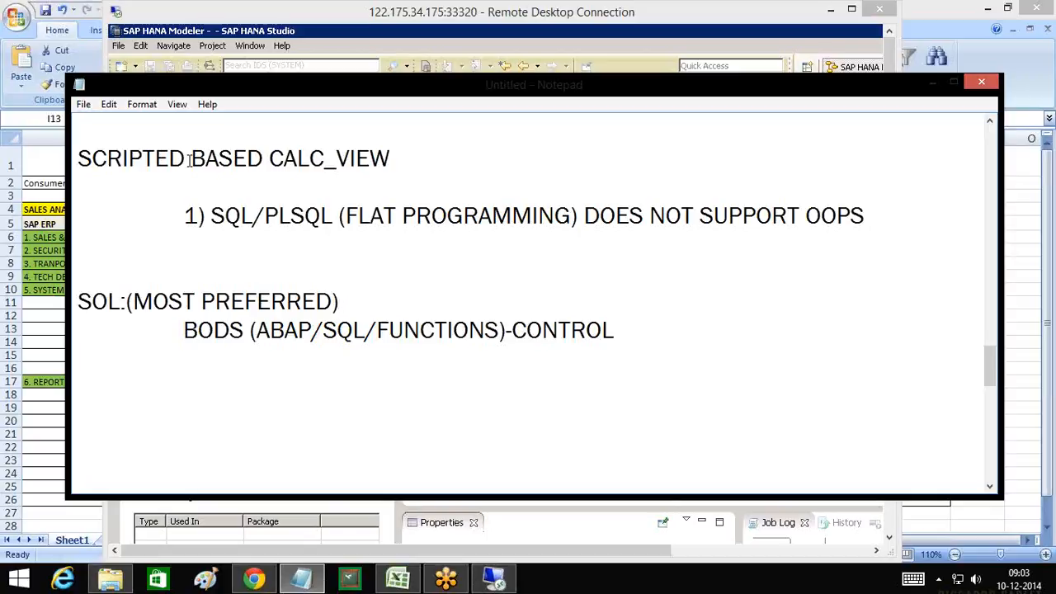
Add the second point "2) GONE-LIVE (CUSTMOSING)" directly below the first point
key(Up)
key(Up)
key(Tab)
text(2) GONE-LIVE)
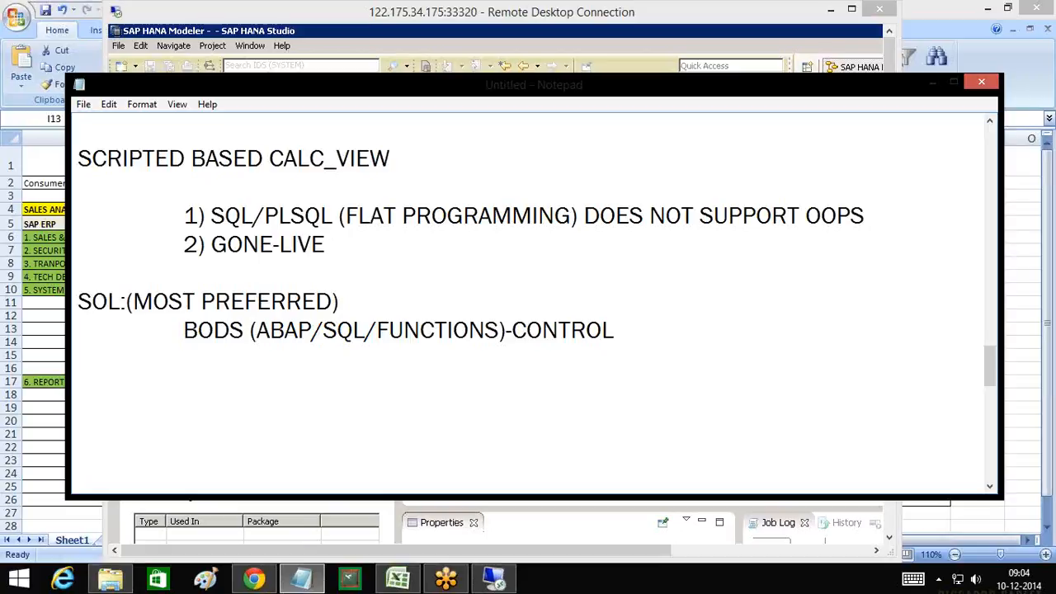
text( (CUST)
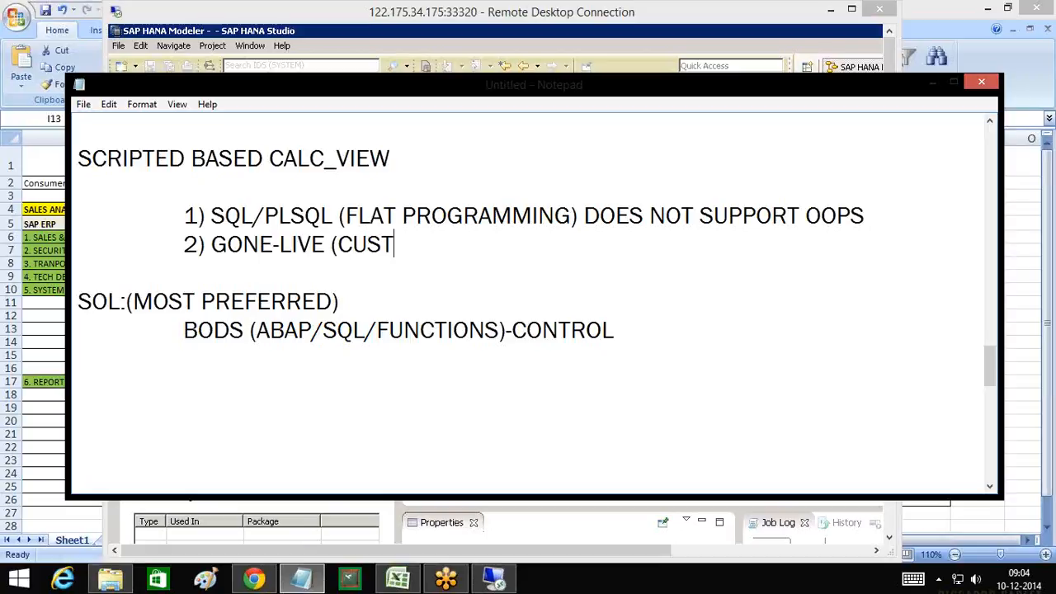
text(MOSING))
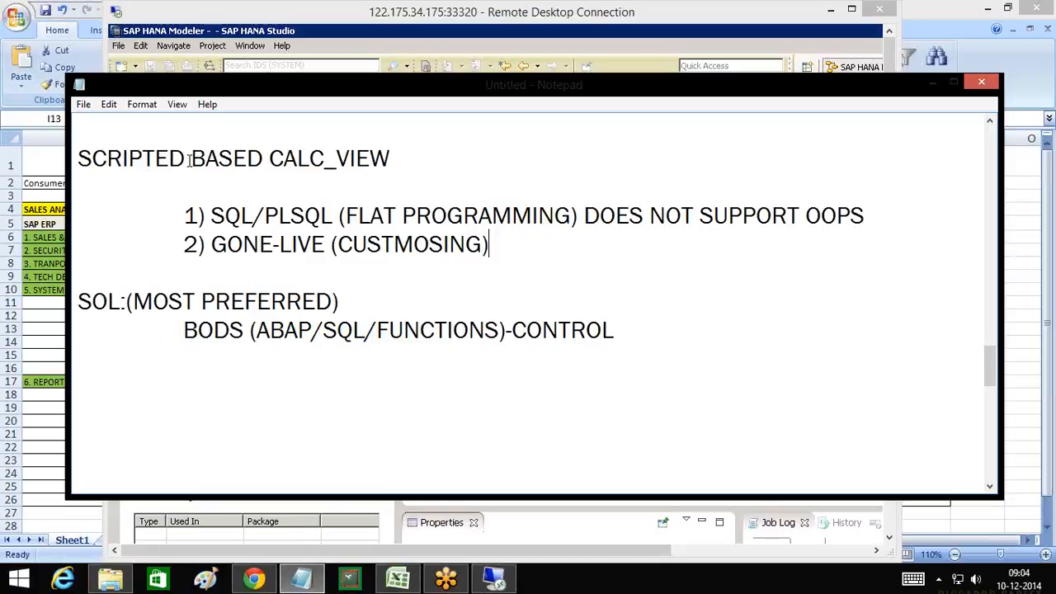
Return to SAP HANA Studio and start a new calculation view in package SUBP01, naming it ZCL_VIEW_SQL_001
click(852, 10)
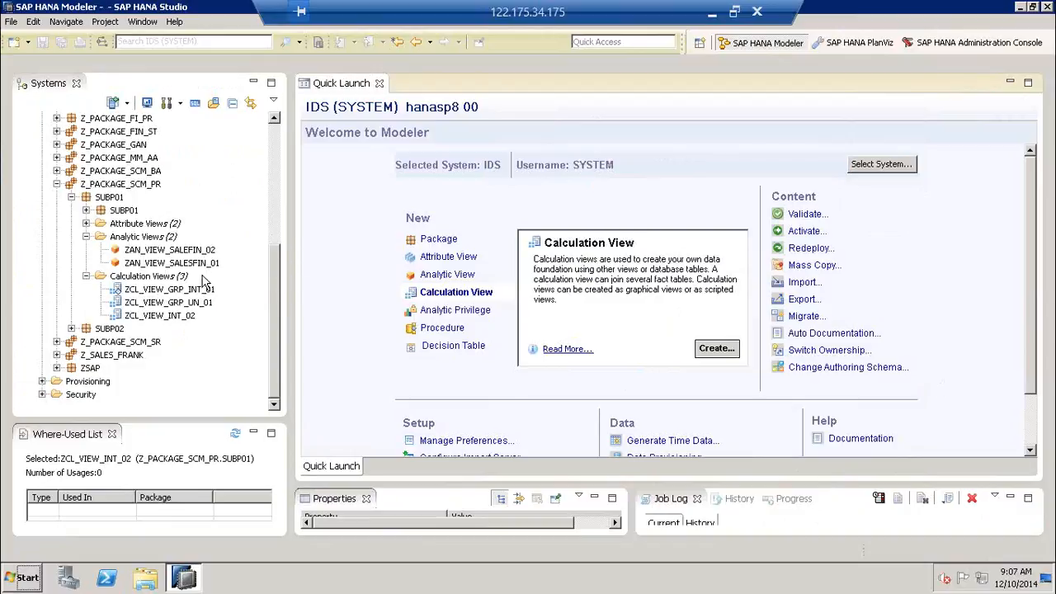
click(172, 280)
right_click(170, 278)
click(179, 286)
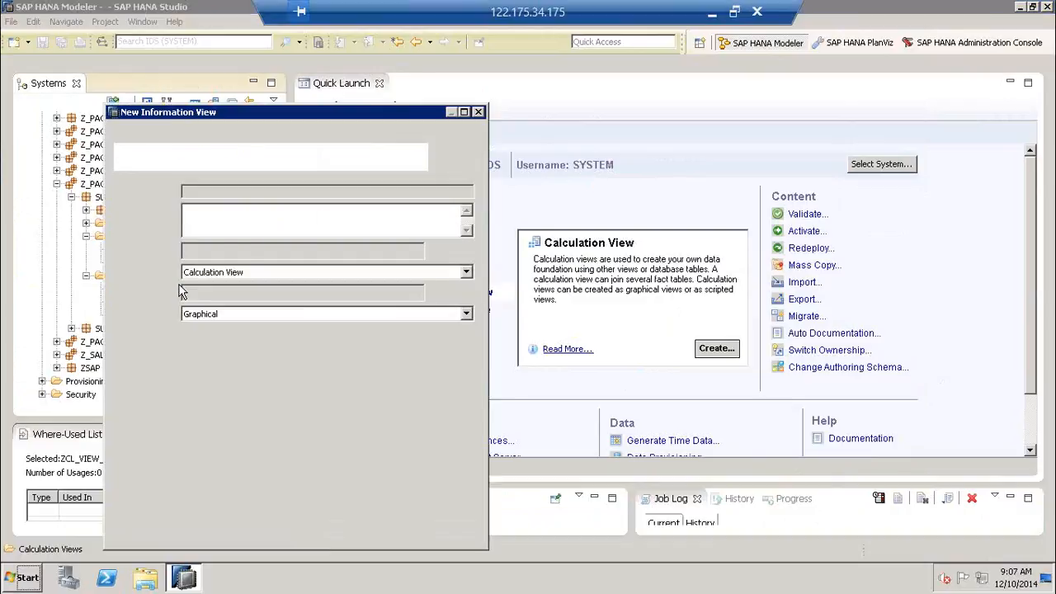
drag(437, 105, 632, 93)
text(Z)
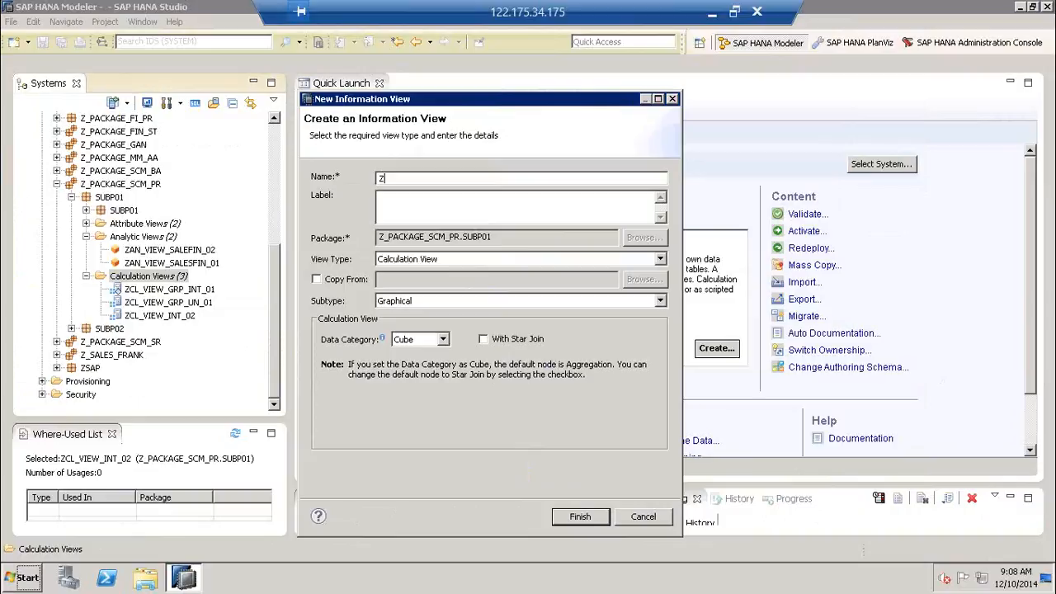
text(CL_VIEW_SQL_001)
click(390, 206)
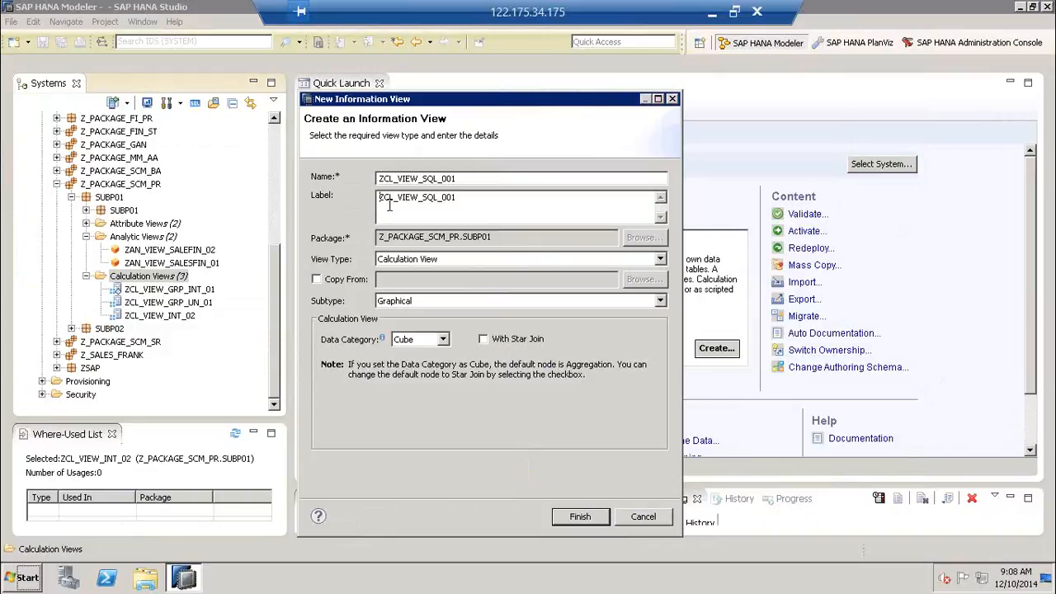
Set the subtype to SQL Script and Parameter Case Sensitive to False, and create the calculation view
click(431, 303)
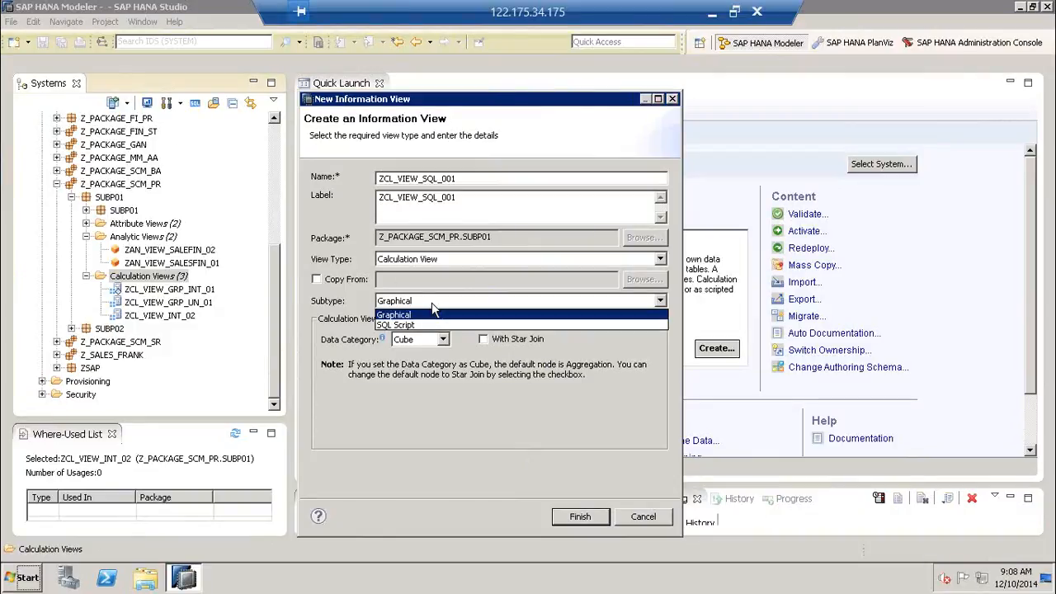
click(421, 329)
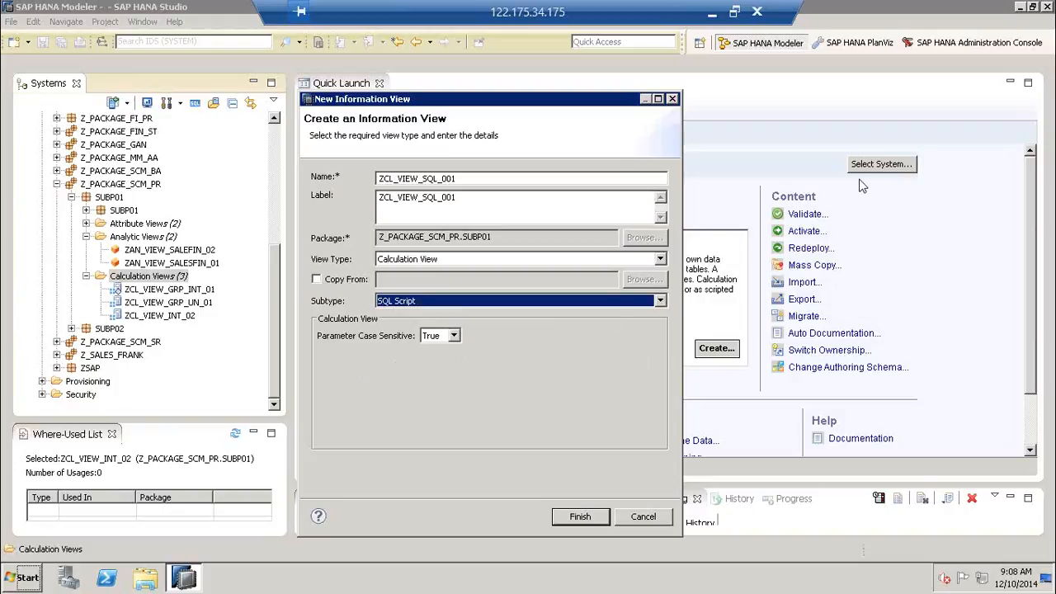
click(455, 337)
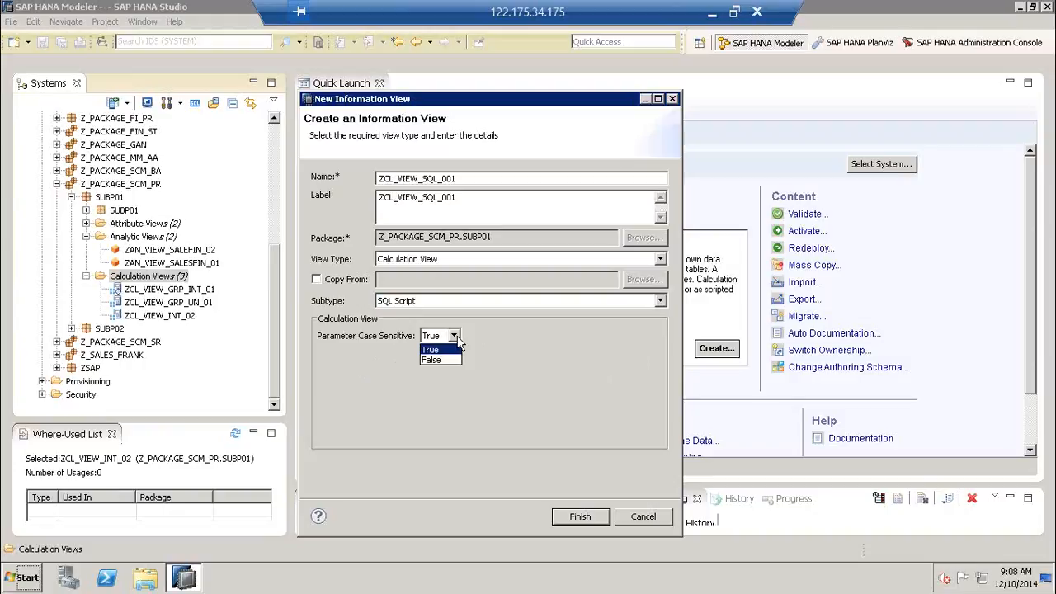
click(501, 356)
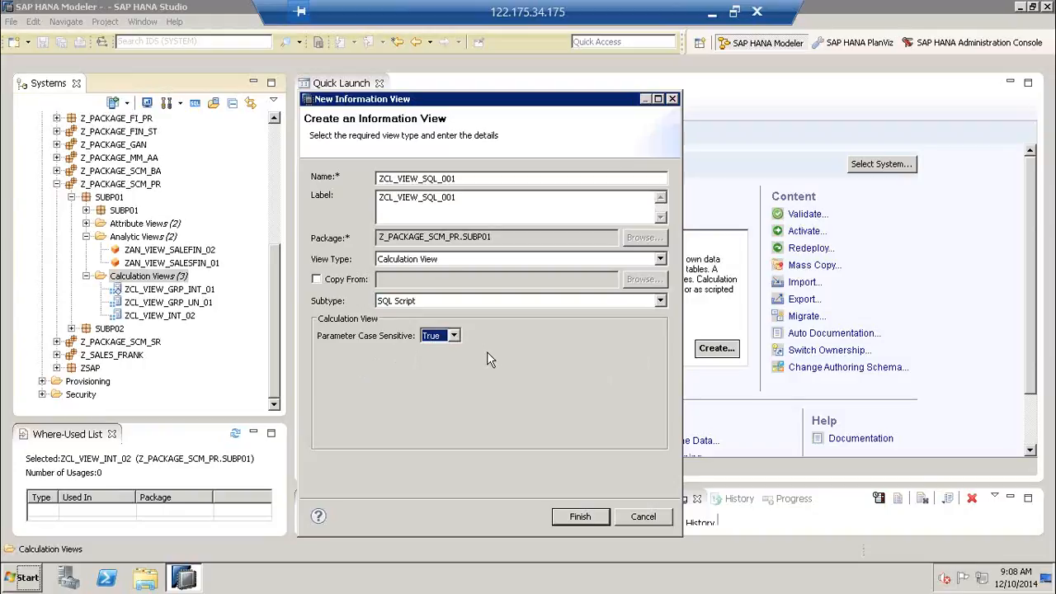
click(455, 337)
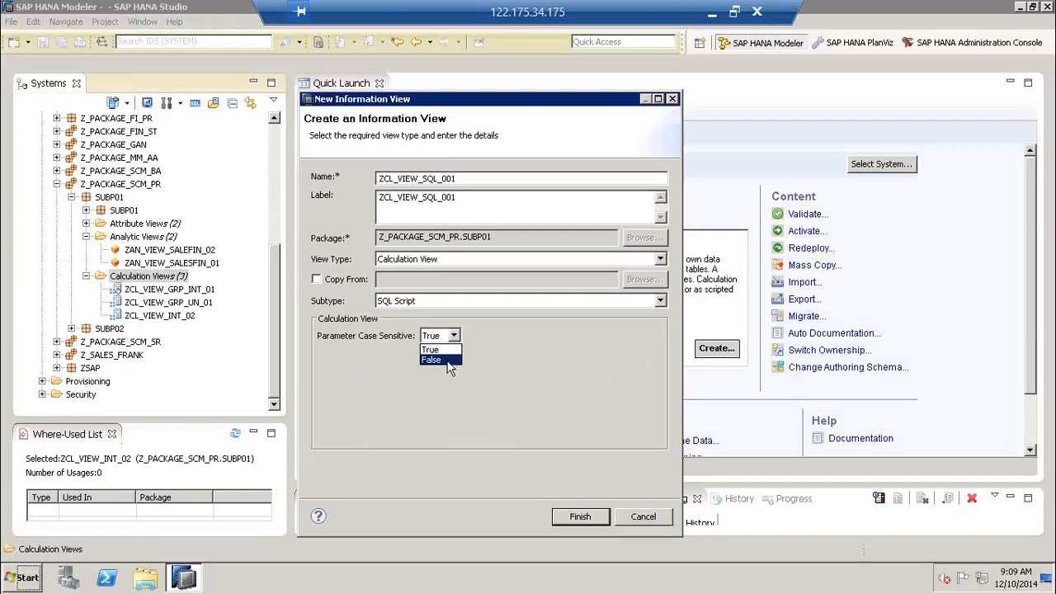
click(449, 360)
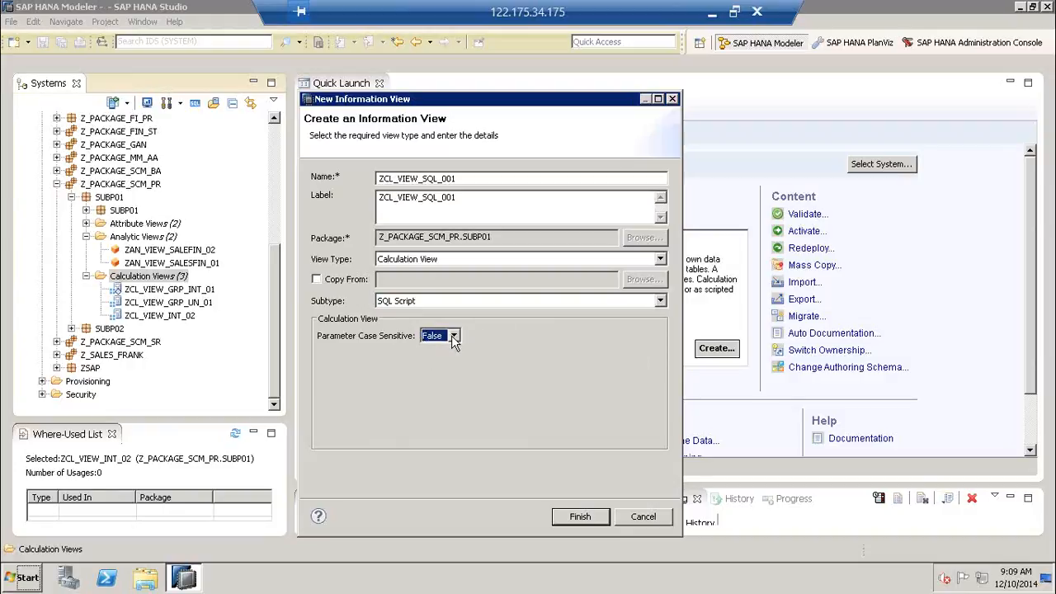
click(455, 336)
click(578, 517)
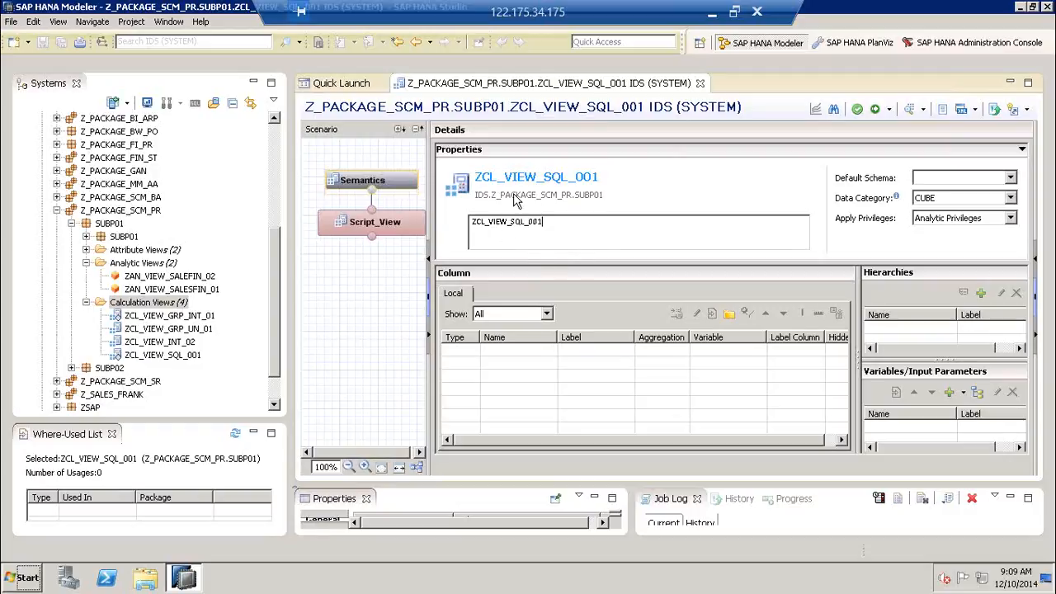
Open the Script_View node's procedure script and remove the leading space before BEGIN
click(403, 227)
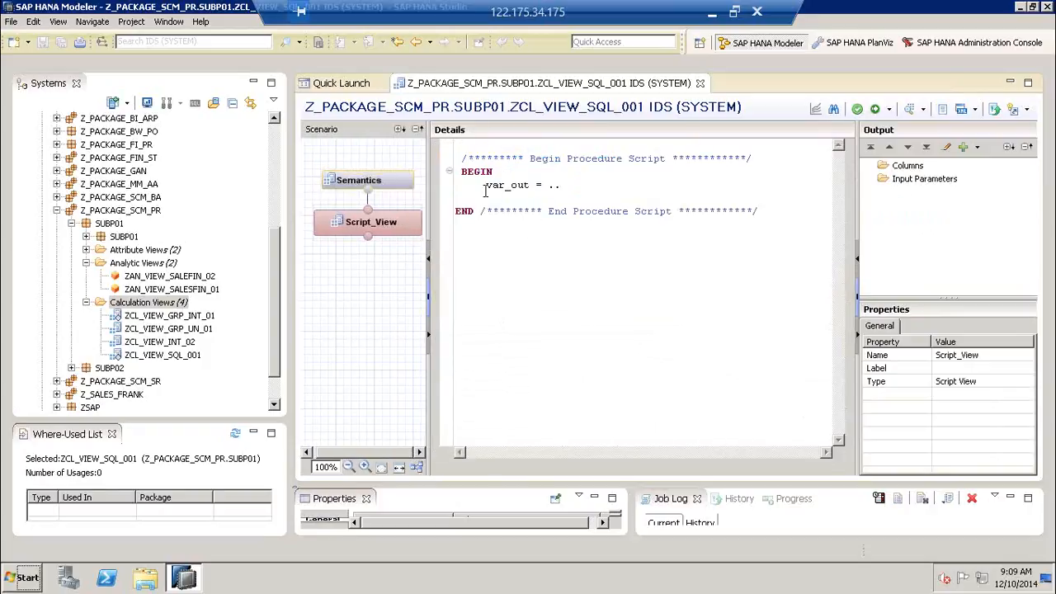
click(462, 171)
key(BackSpace)
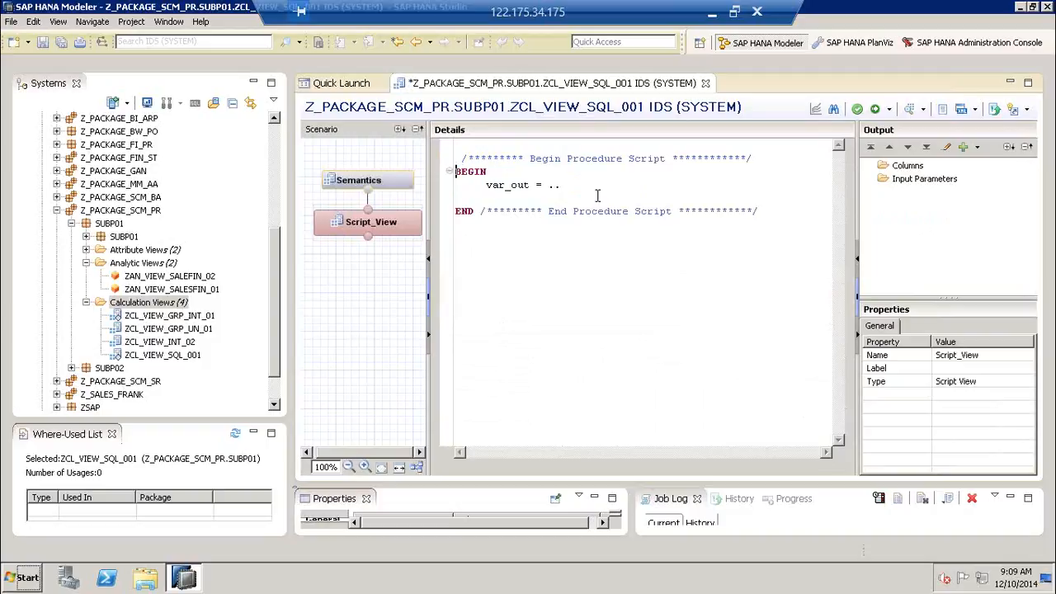
drag(454, 172, 486, 212)
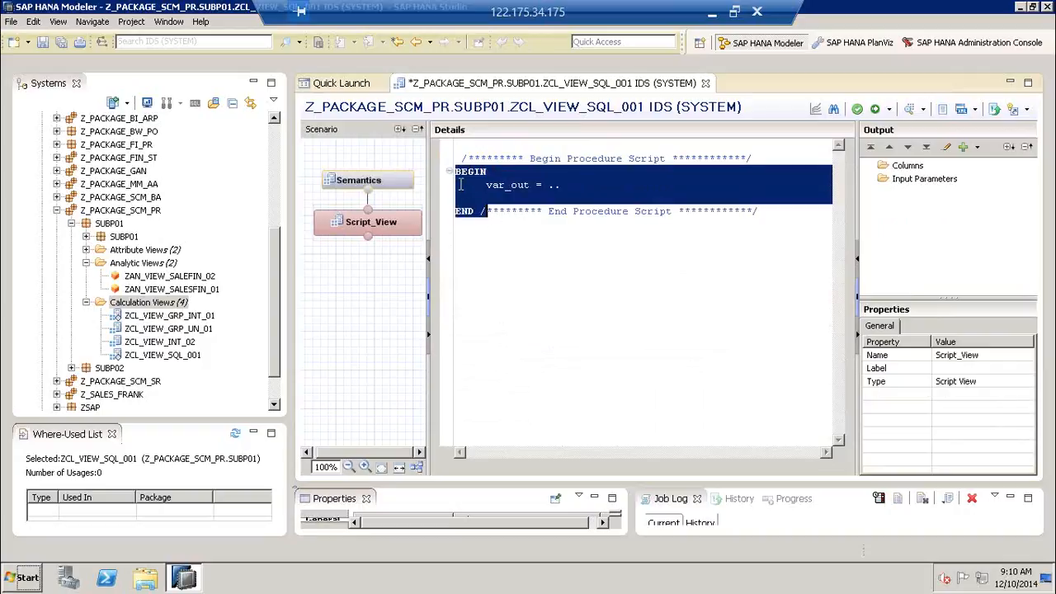
click(460, 185)
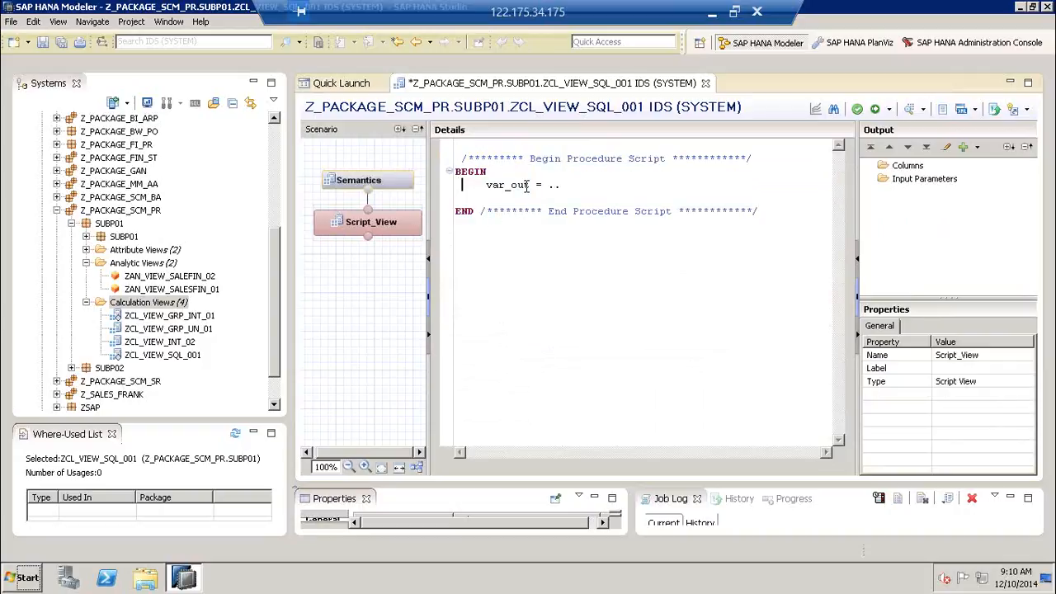
Insert nine blank lines between BEGIN and the var_out line, leaving the cursor near the start of that space
key(Return)
key(Return)
key(Return)
key(Return)
key(Return)
key(Return)
key(Return)
key(Return)
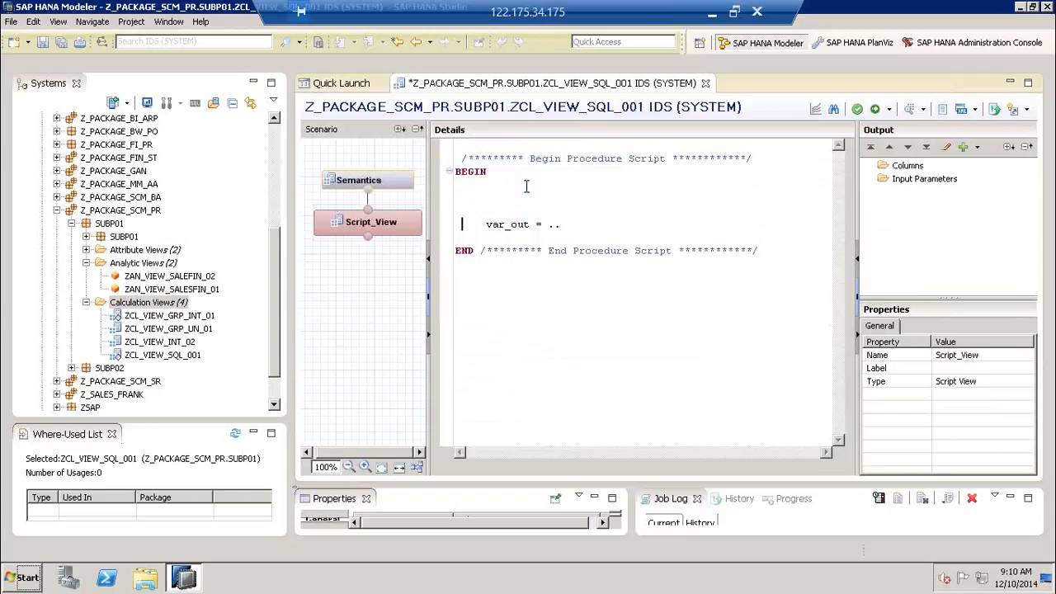
key(Up)
key(Up)
key(Up)
key(Up)
key(Up)
key(Up)
key(Up)
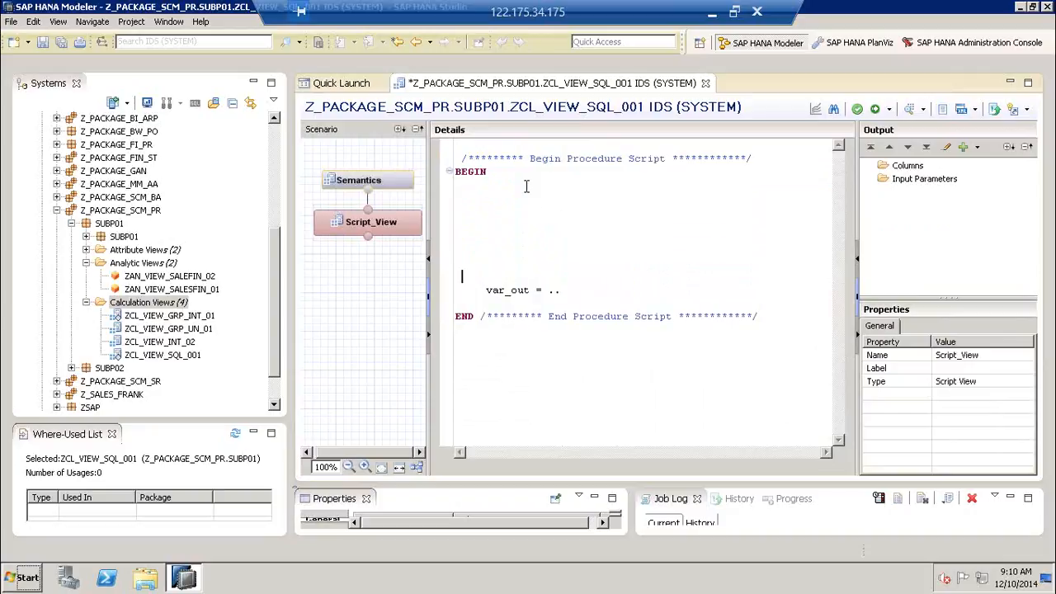
key(Up)
key(Return)
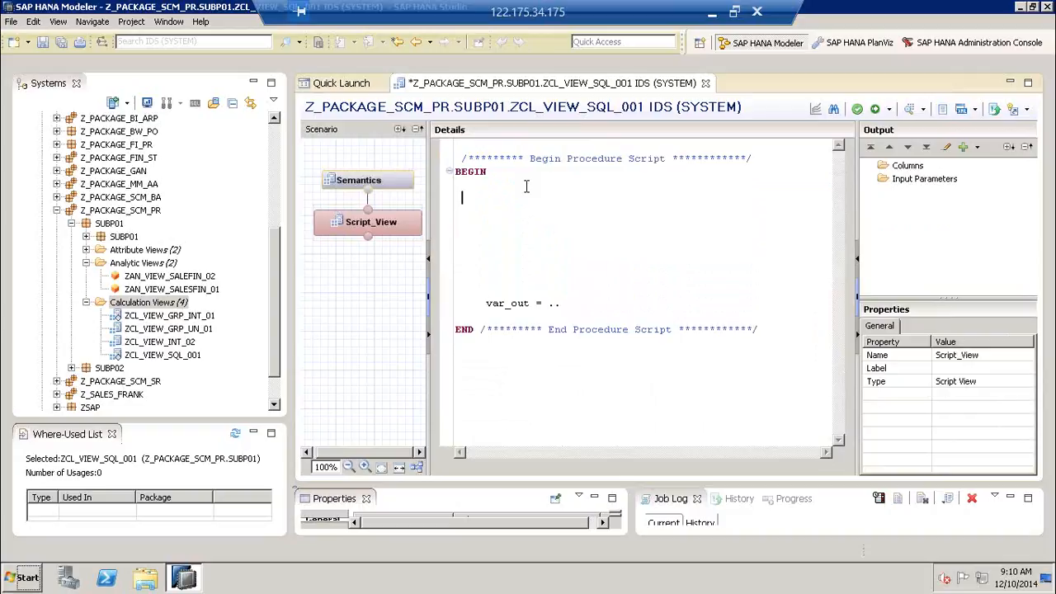
Add the comment "-- SINGLE LINE COMMENT" below BEGIN in the procedure script, followed by a new line
text(-- SINGLE LINE COMMENT --)
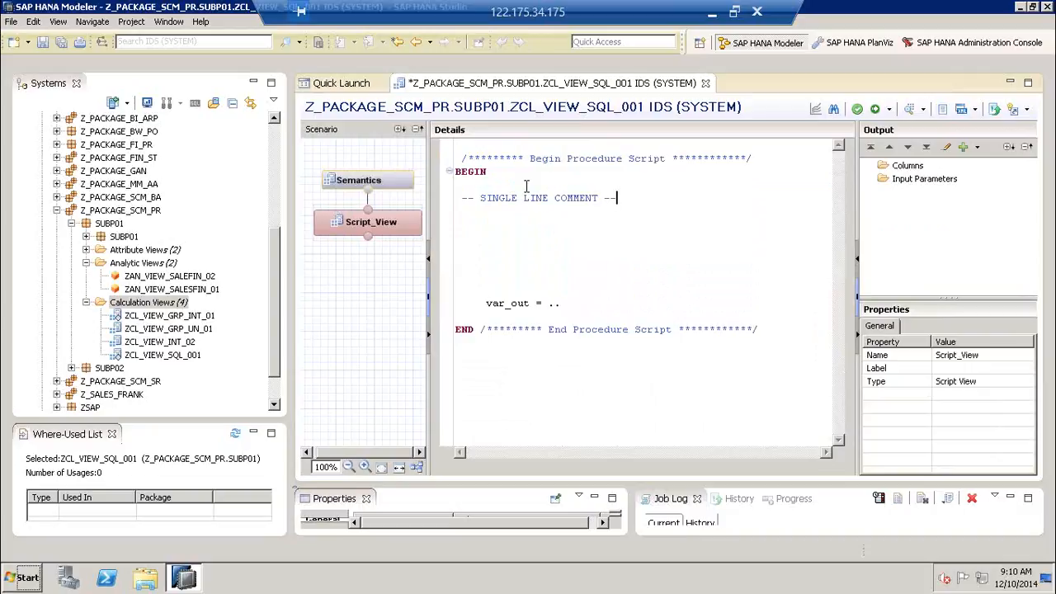
key(BackSpace)
key(BackSpace)
key(Return)
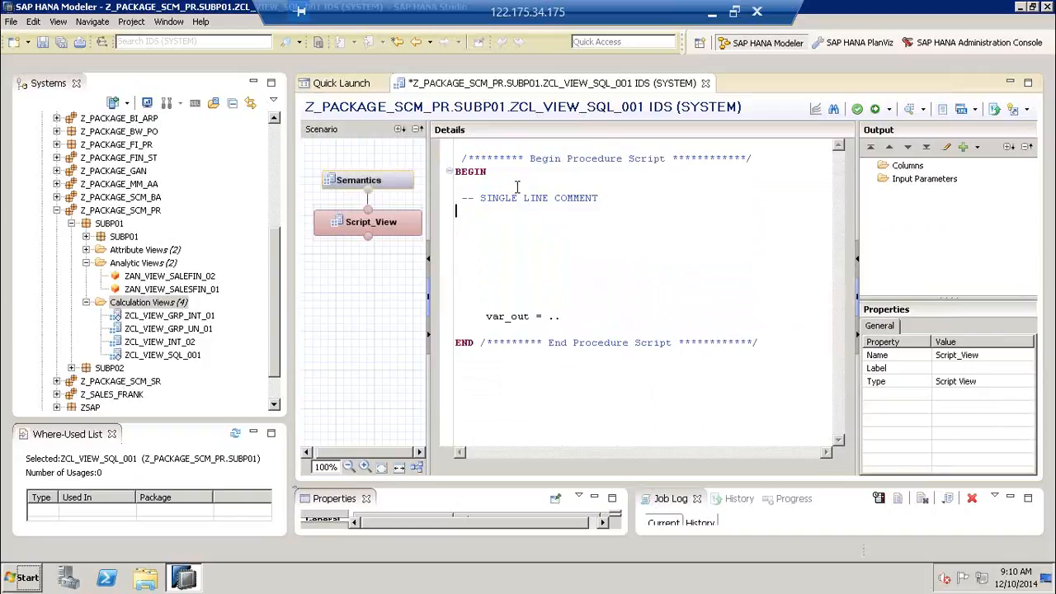
Remove the opening comment marker before End Procedure Script and restore its slash
drag(455, 160, 475, 160)
drag(493, 342, 480, 343)
key(Delete)
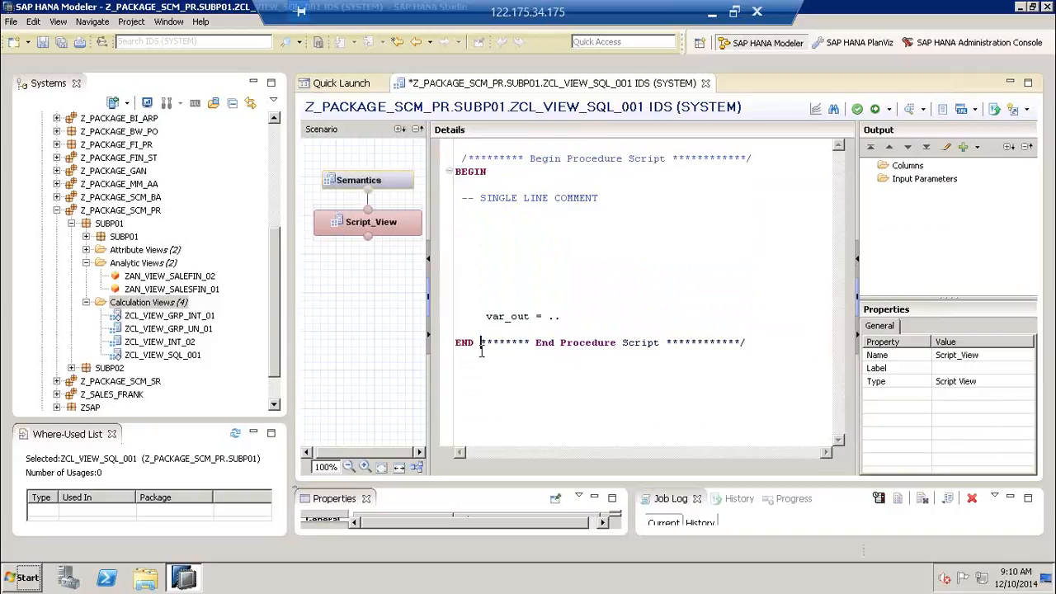
drag(481, 342, 673, 345)
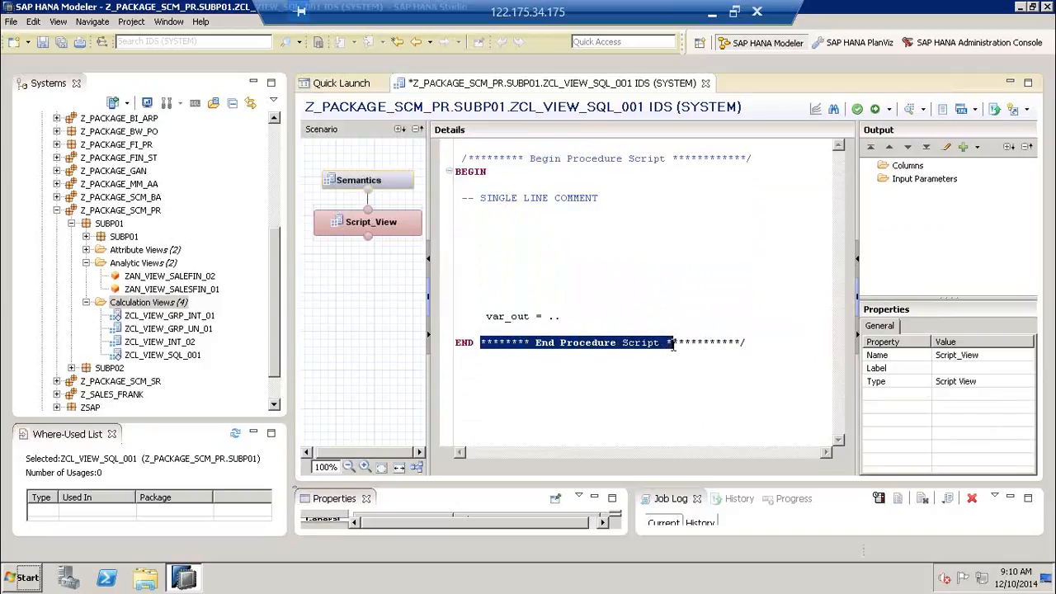
click(656, 381)
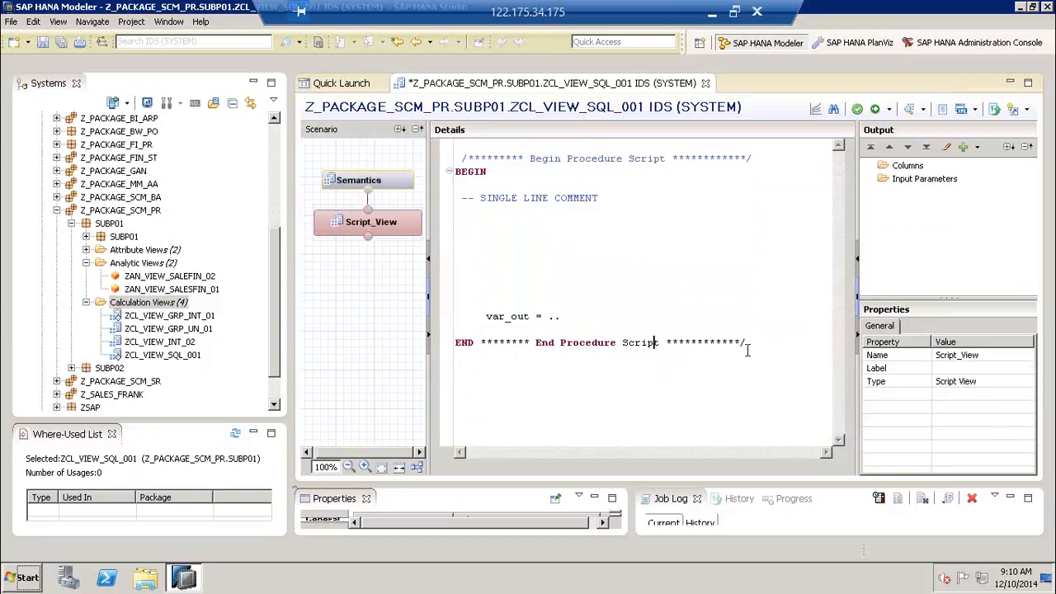
click(487, 345)
text(/)
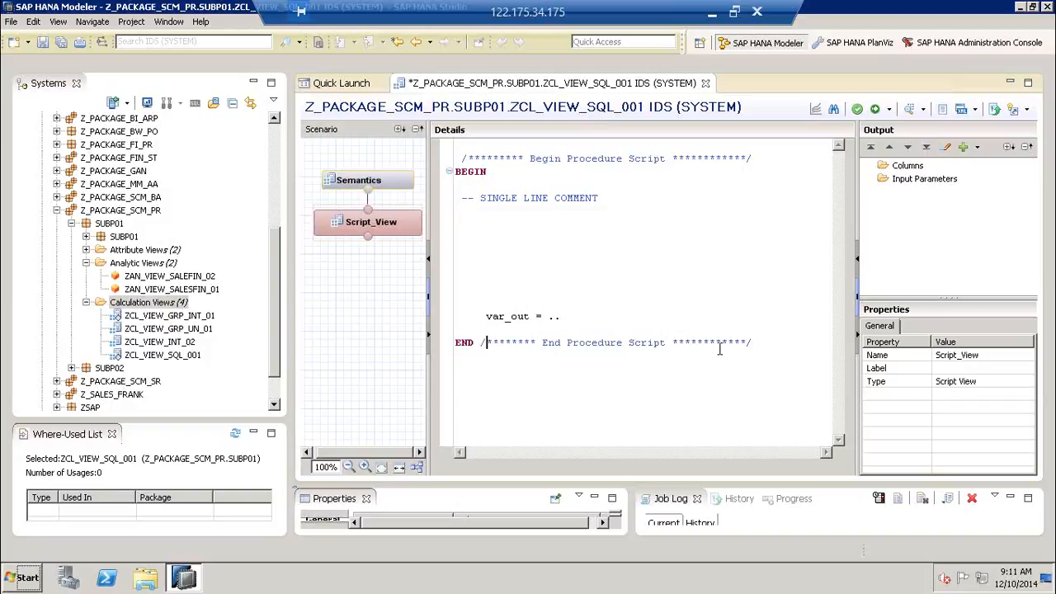
Break the End Procedure Script comment after its text and insert four lines of filler letters inside it
click(672, 345)
key(Return)
text(ASDJFLASDFHLKSAF)
key(Return)
text(ASDFHASKJDFHKASJDF)
key(Return)
text(NKASJDFHKAJSDHFK)
key(Return)
text(ASDKFJASKF)
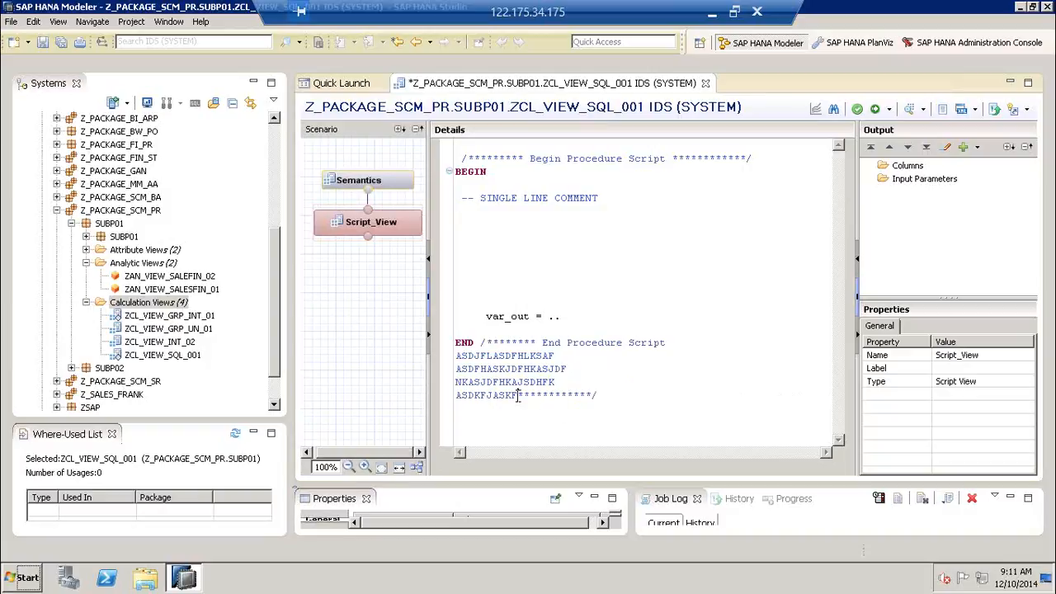
Delete the four filler lines and rejoin the End Procedure Script comment onto one line
drag(517, 396, 455, 357)
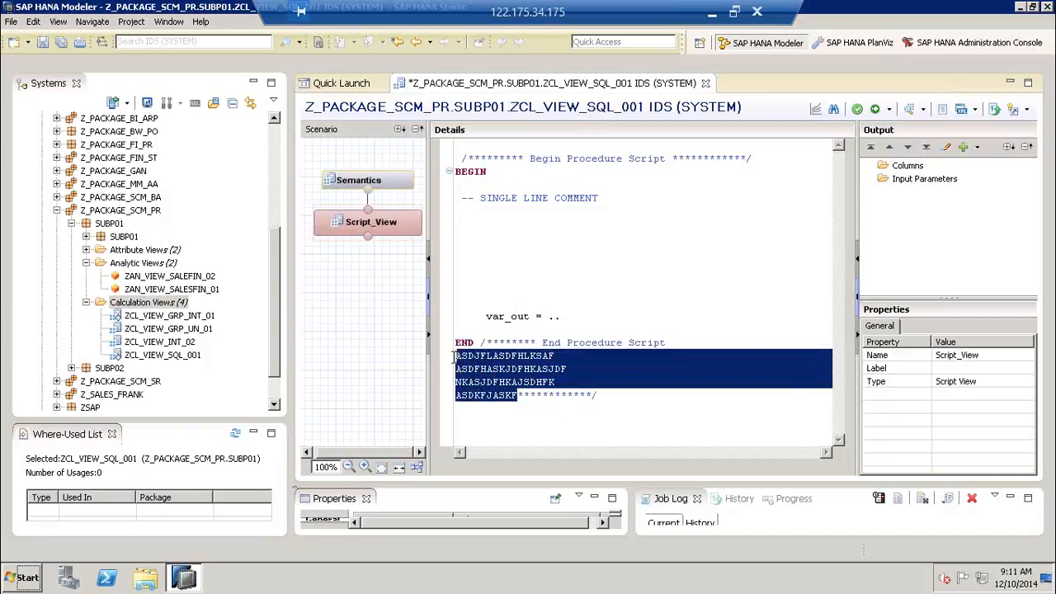
key(Delete)
key(BackSpace)
Below the single-line comment, add the comment "-- DECLARATION" and the line VAR1 VARCHAR(12);
click(471, 224)
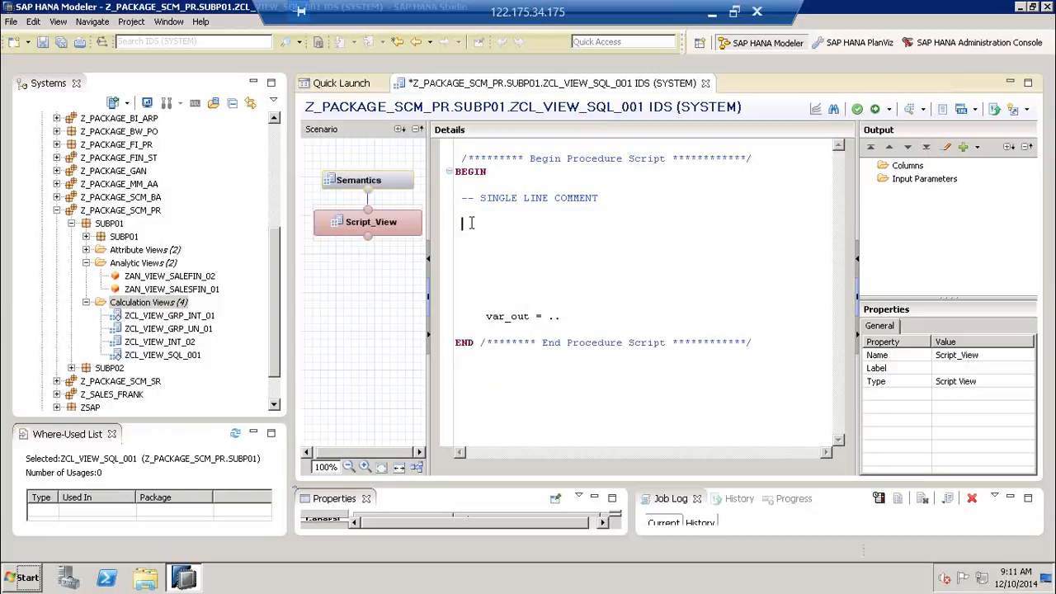
text(-- DECLARATION)
key(Return)
text(VA)
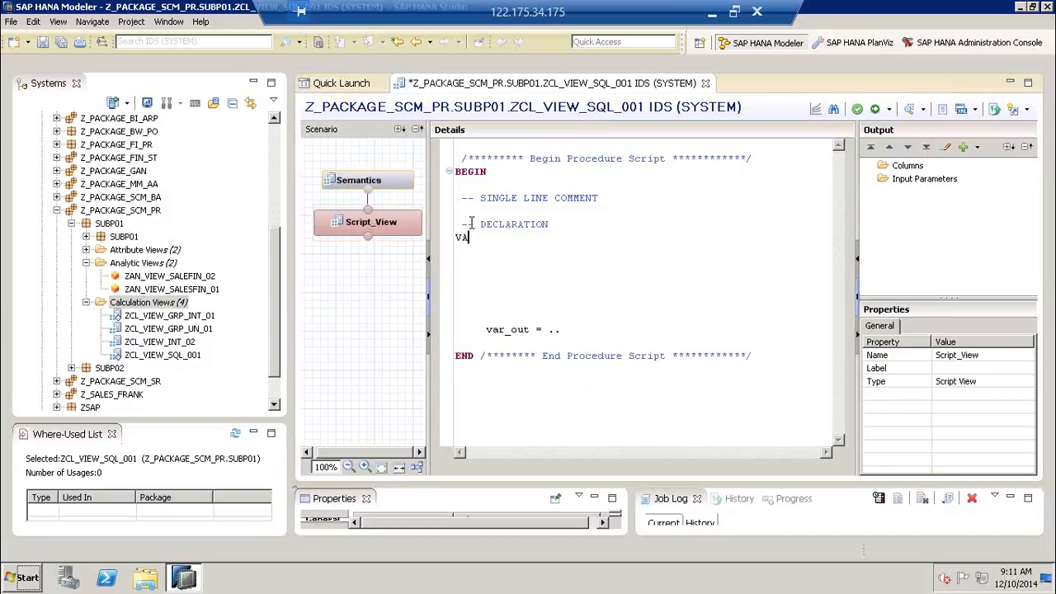
text(R1 VARCHAR(12);)
Examine the Output pane's Columns and Input Parameters against the VAR1 declaration, widening the pane temporarily and marking both areas
drag(858, 216, 724, 218)
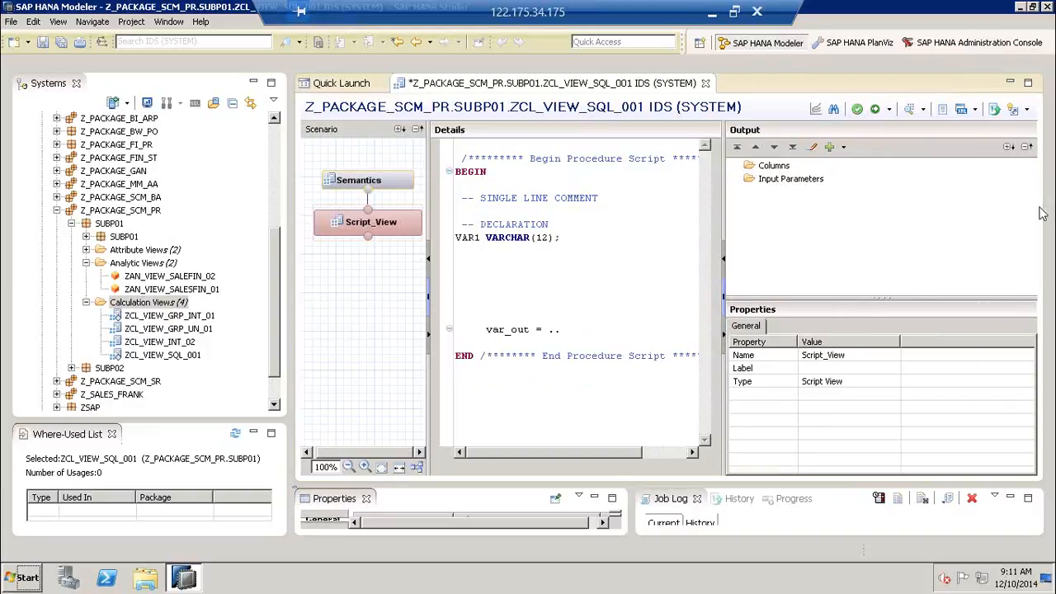
click(996, 235)
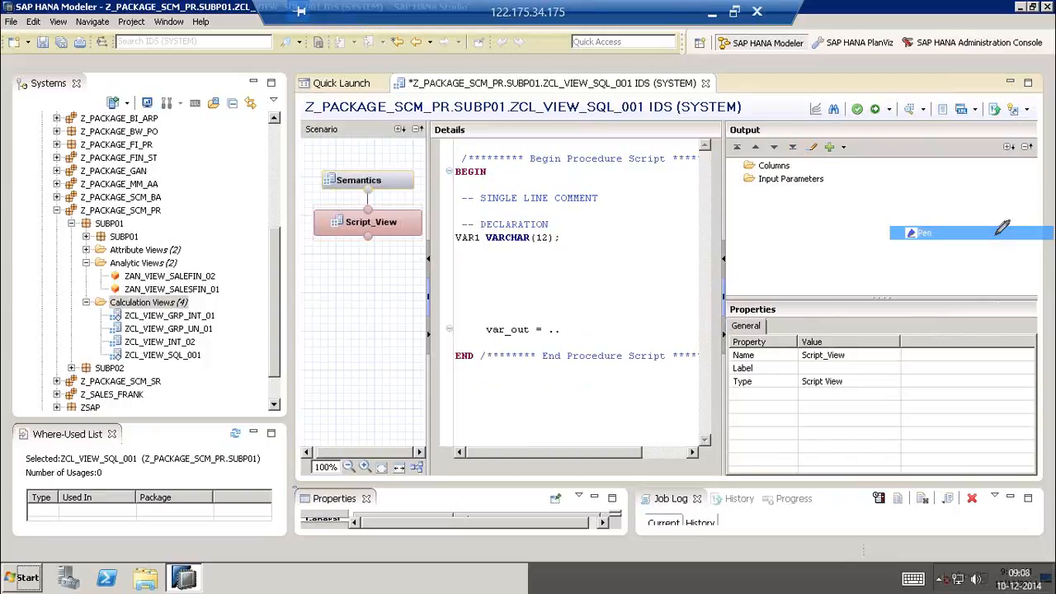
mouse_move(768, 211)
mouse_down()
mouse_move(722, 165)
mouse_move(789, 212)
mouse_up()
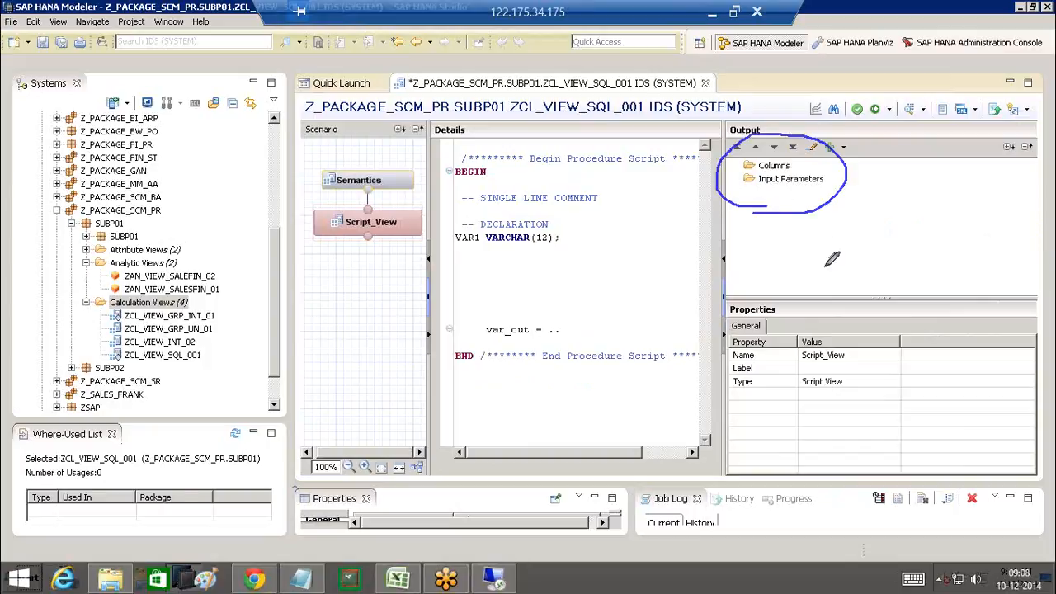
mouse_move(706, 188)
mouse_down()
mouse_move(609, 189)
mouse_move(535, 235)
mouse_move(552, 231)
mouse_up()
drag(461, 256, 543, 255)
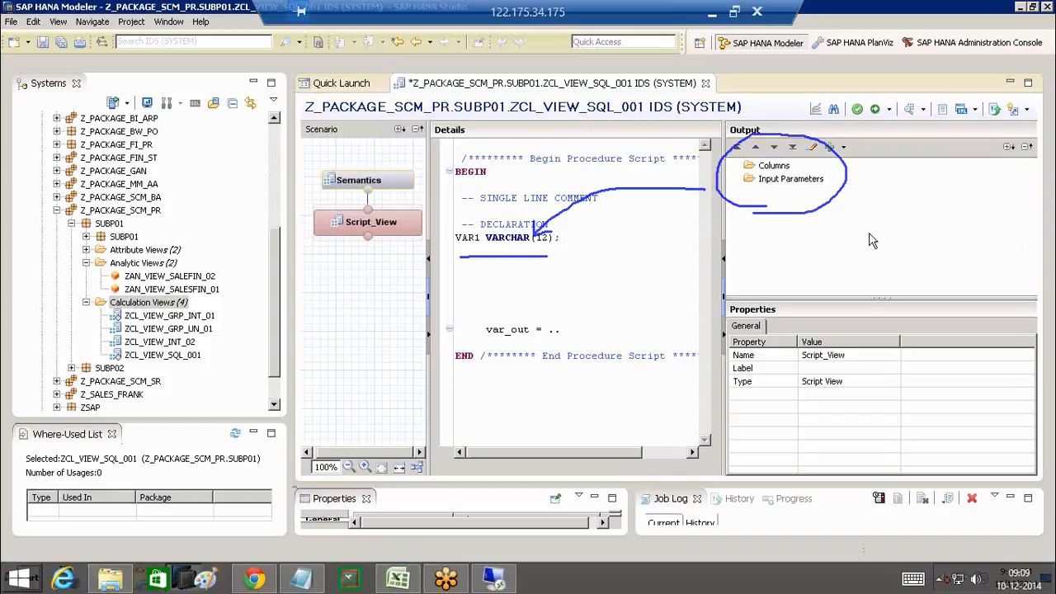
click(812, 184)
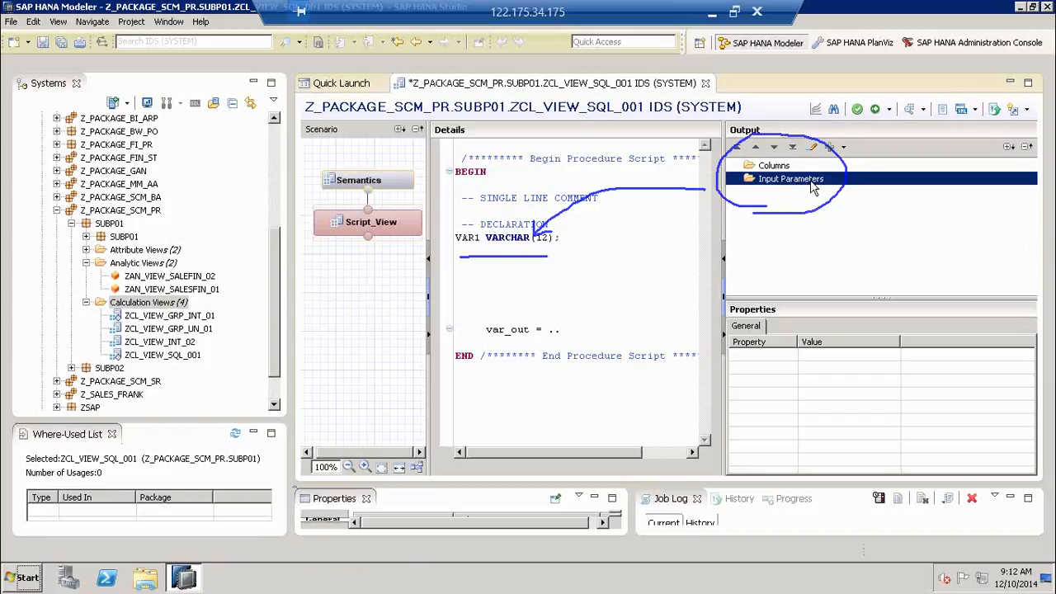
click(466, 237)
drag(456, 237, 560, 238)
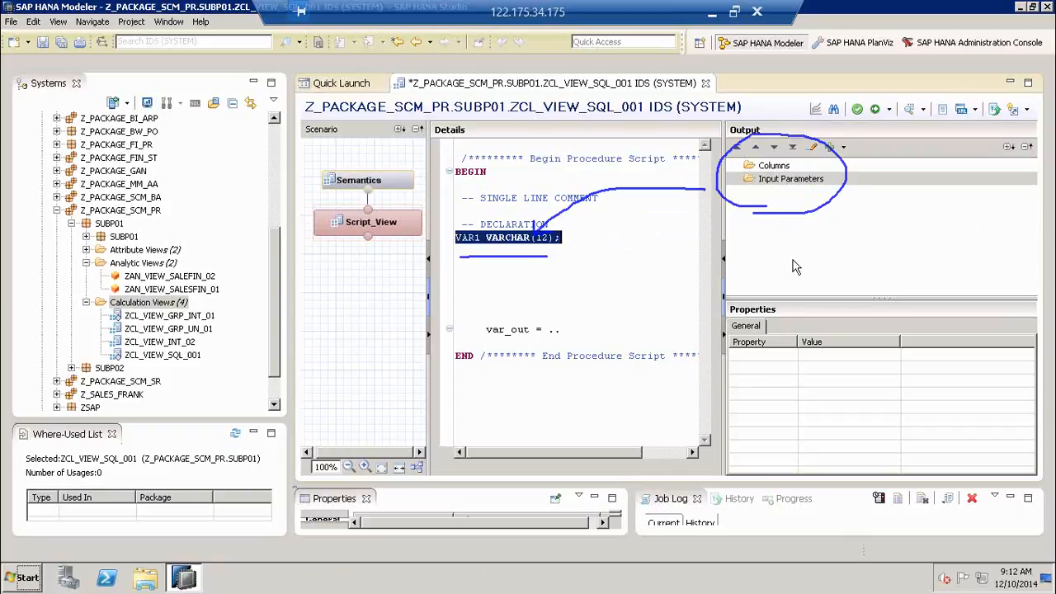
key(Escape)
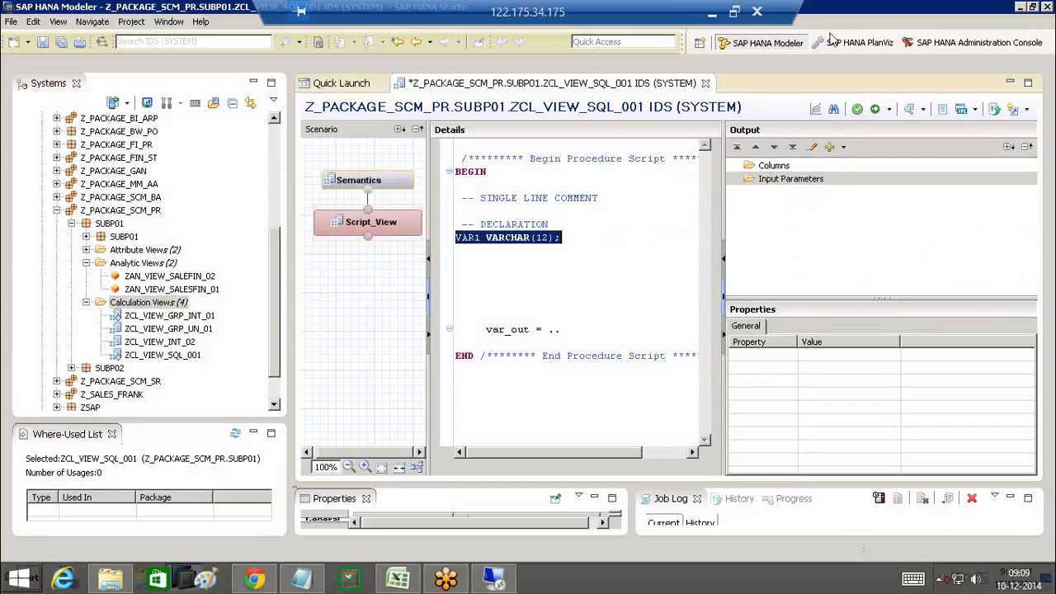
click(657, 258)
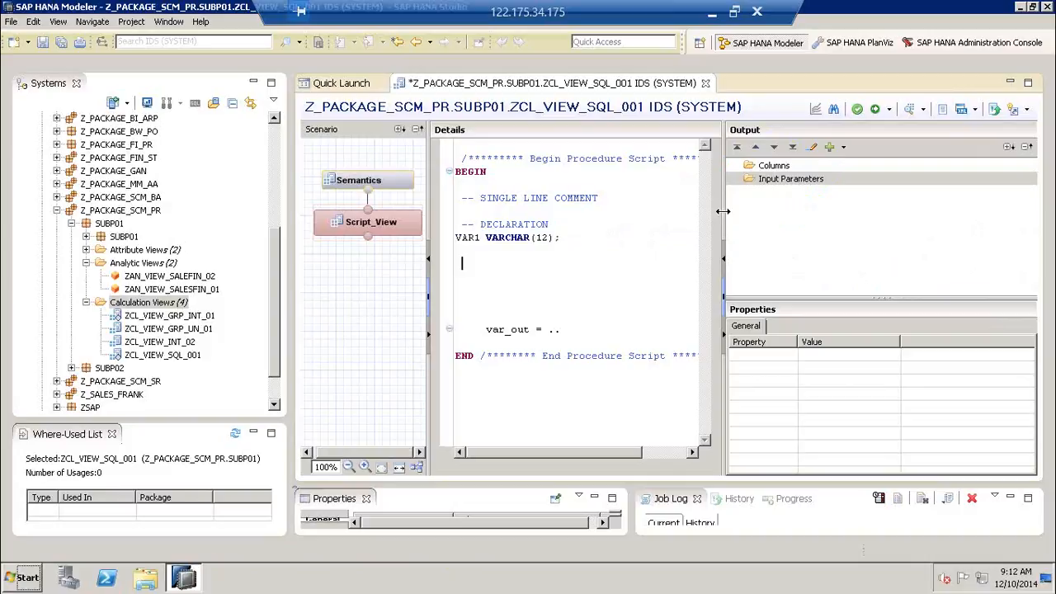
drag(768, 212, 858, 212)
Below the VAR1 declaration, add the comment "-- INITIALIZATION" and the line VAR1 = "NAME";
key(Return)
text(-- INITIALI)
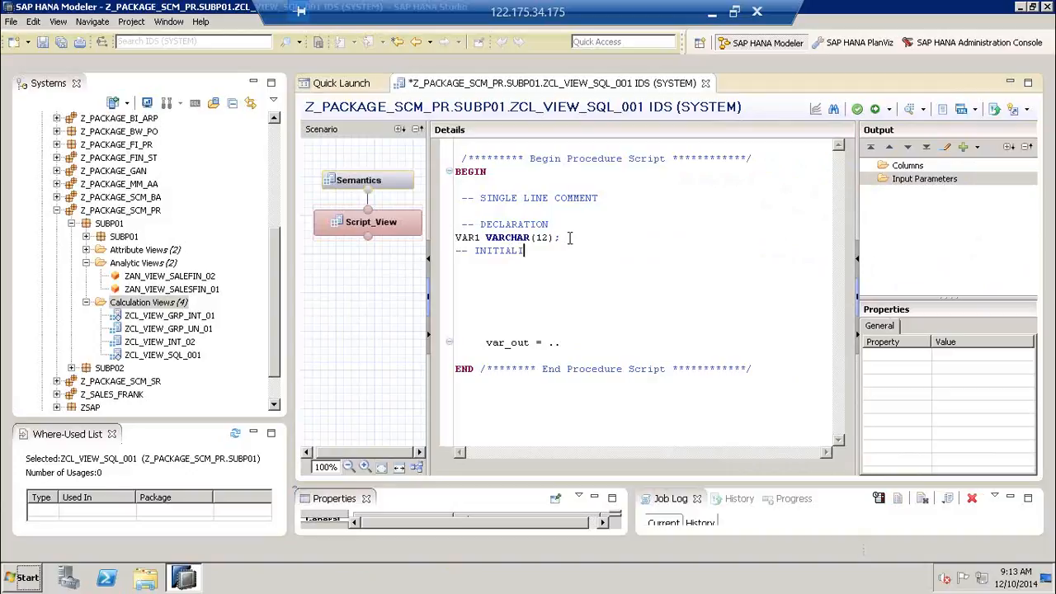
text(ZATION)
key(Return)
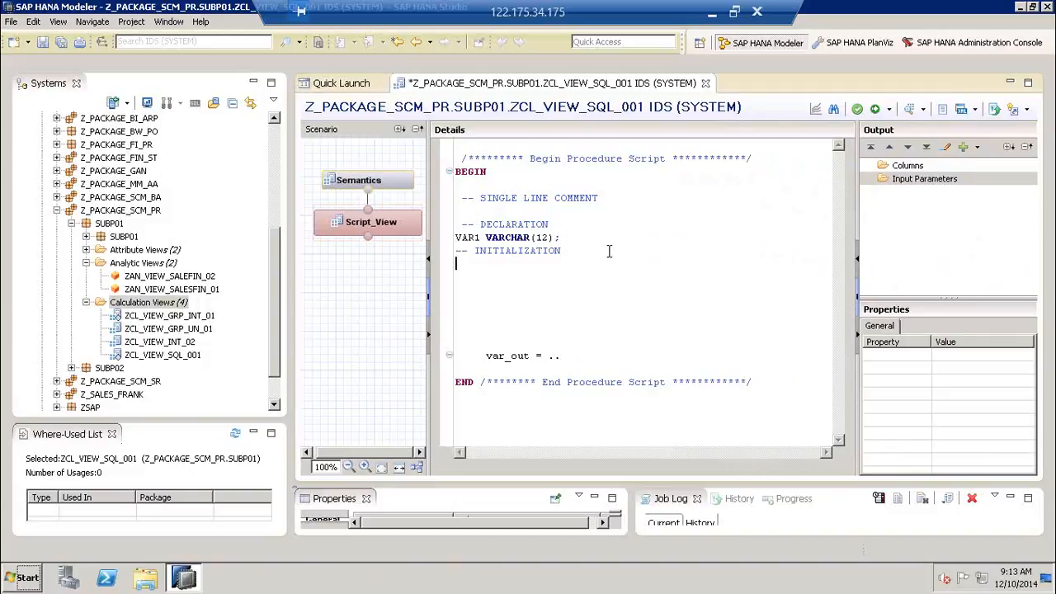
text(VAR1 = 'NAME';)
Delete the VAR1 declaration and initialization lines, and extend the remaining comment to "-- DECLARATION + INITIALIZATION"
drag(544, 264, 450, 224)
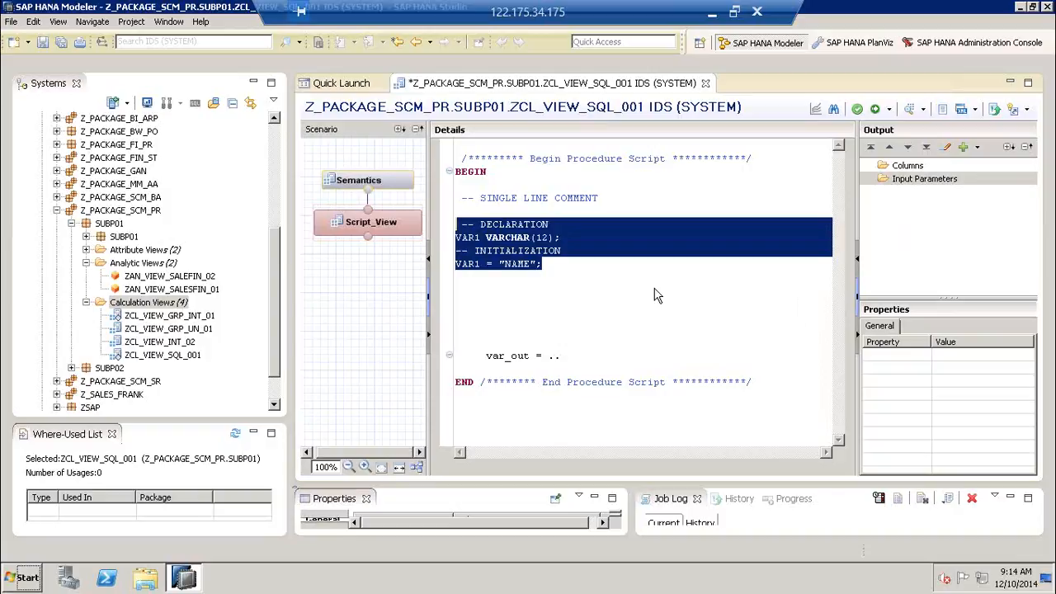
click(545, 266)
drag(545, 266, 452, 240)
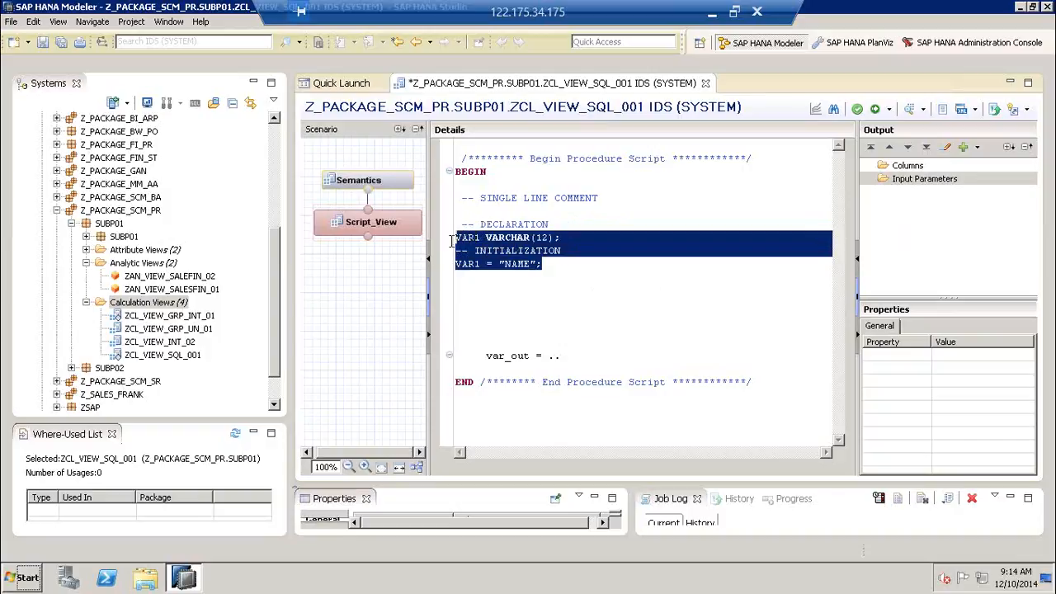
key(BackSpace)
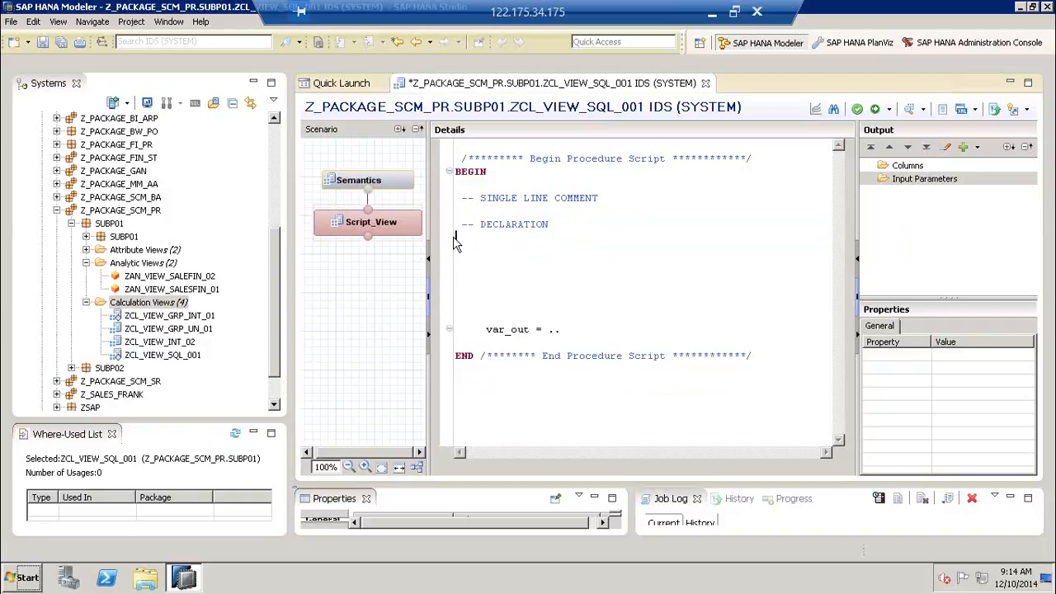
key(BackSpace)
text(+)
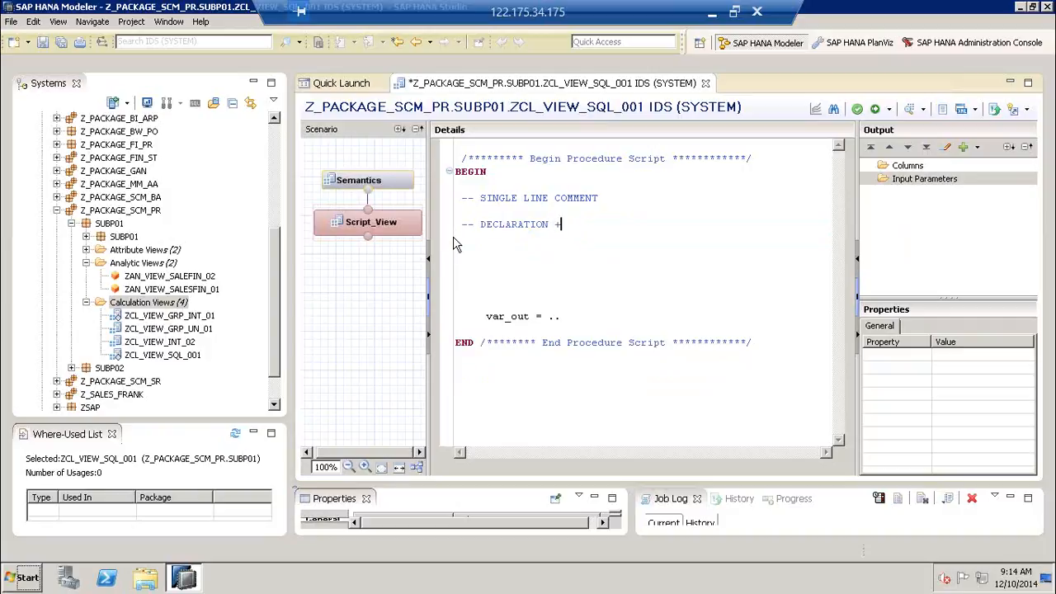
text( INITIALIZATION)
key(Return)
key(Return)
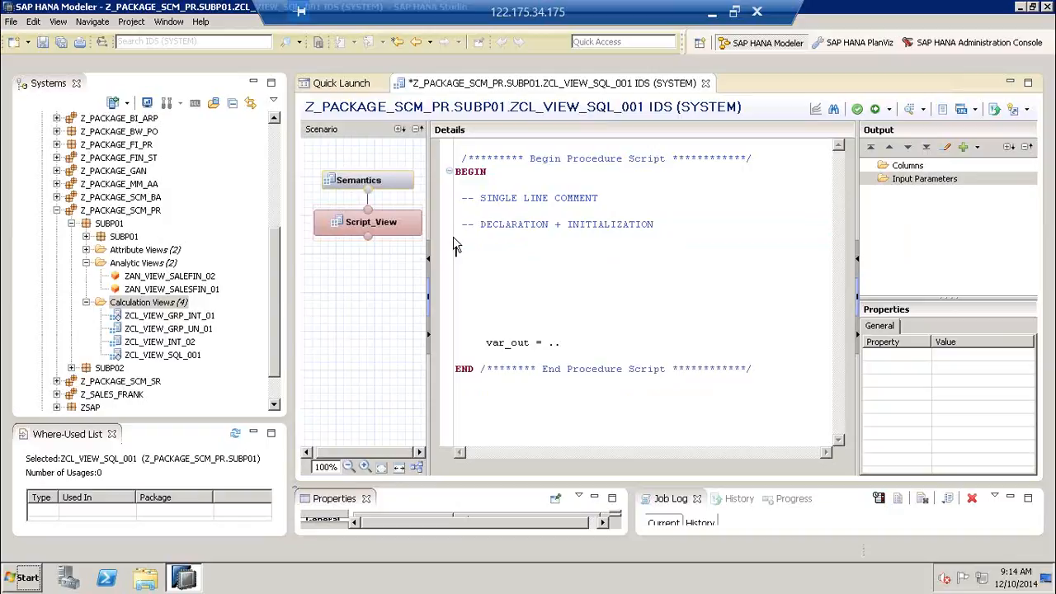
Add the line VAR1 = SELECT * FROM TABLE; directly below the declaration and initialization comment
text(VAR1 =)
text(SELECT * FROM TABLE;)
click(489, 238)
key(Delete)
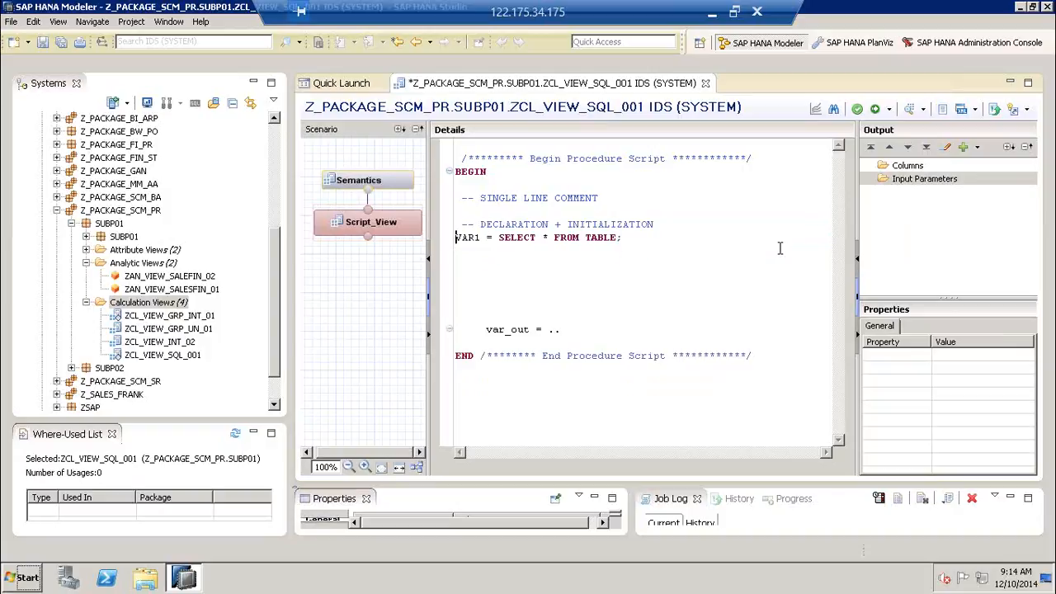
drag(498, 238, 625, 239)
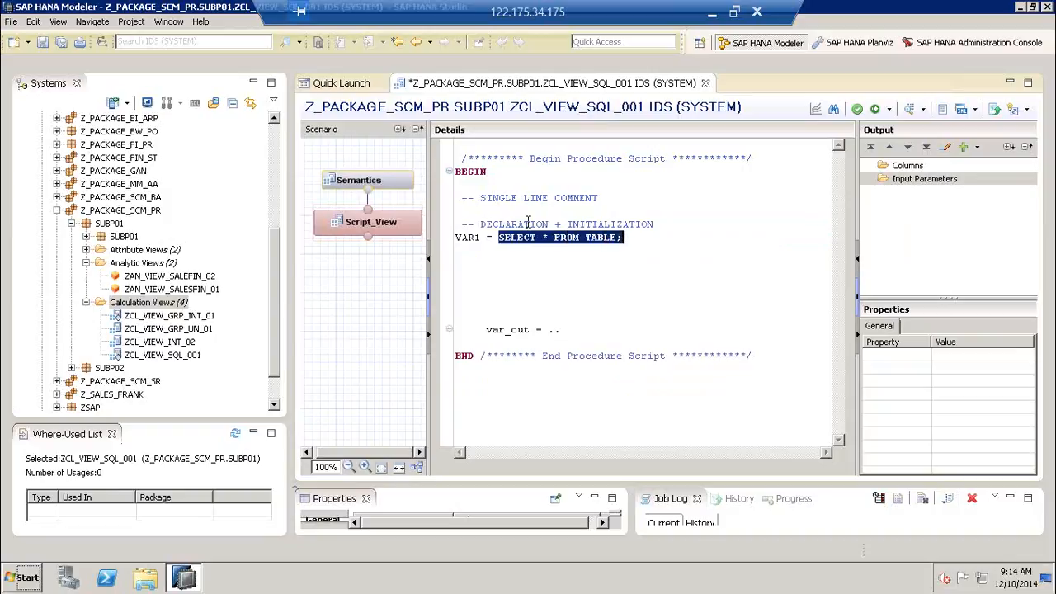
drag(481, 240, 453, 239)
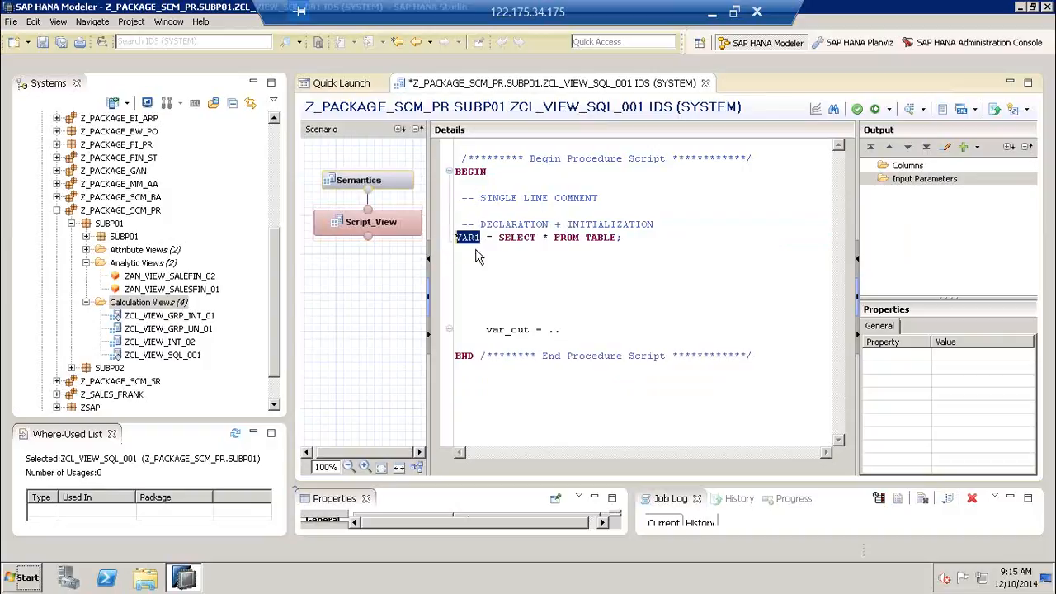
drag(499, 238, 618, 237)
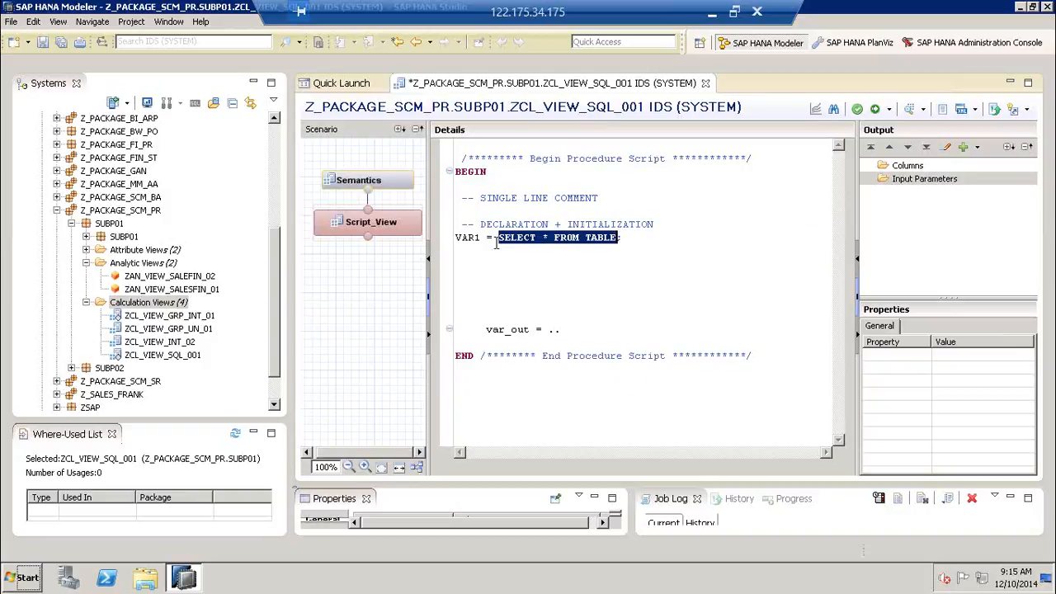
drag(481, 237, 453, 237)
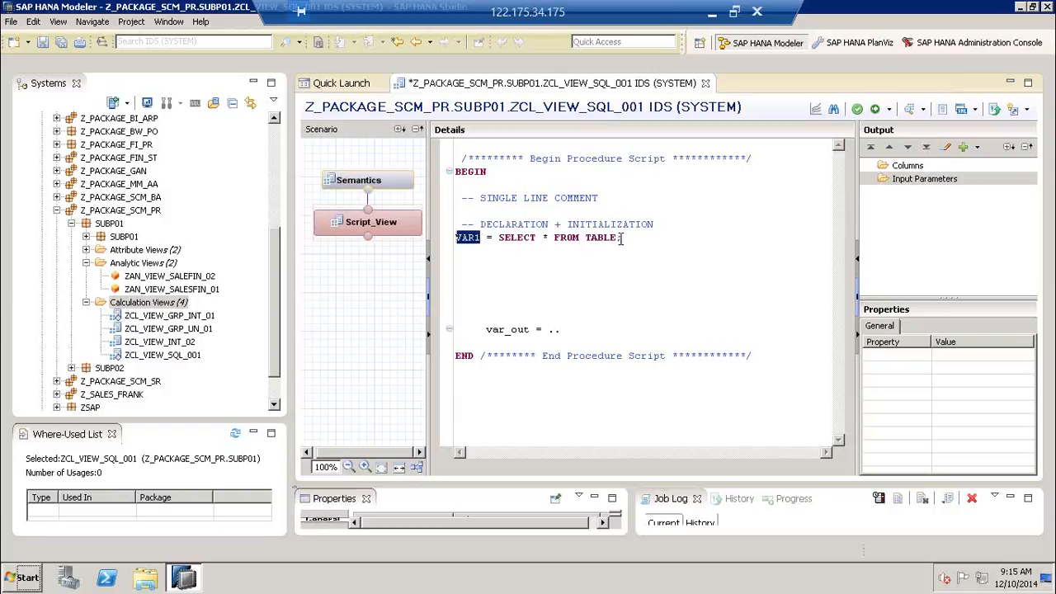
In the VAR1 statement, prefix TABLE with <SCHEMA>. and replace the asterisk with the columns C1,C2,C3,C4,C5
click(585, 238)
text(<SCHEMA>)
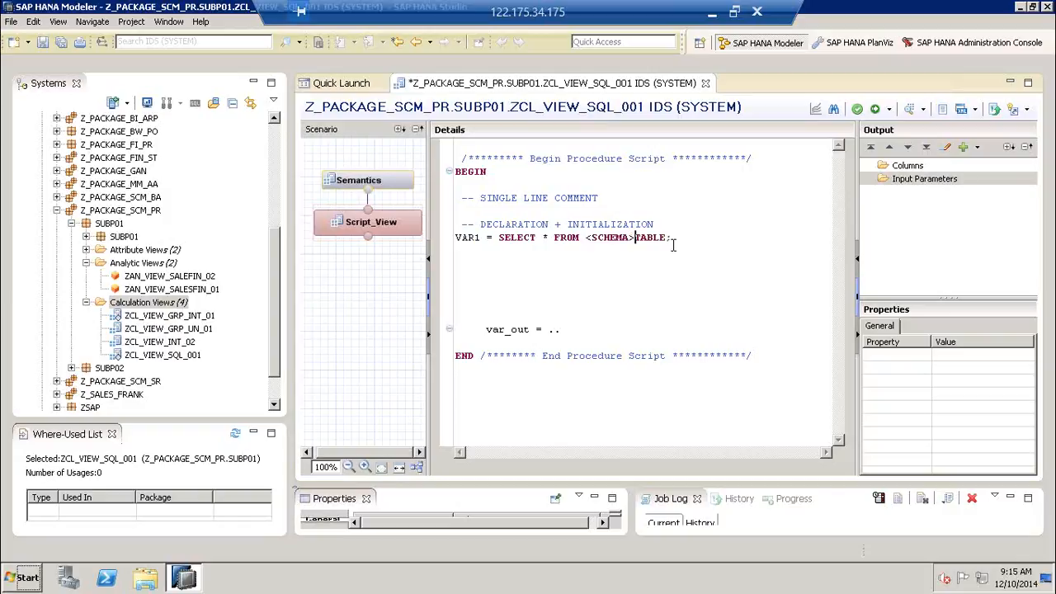
text(.)
click(679, 238)
click(547, 238)
key(BackSpace)
text(C1,C2,C3,C4)
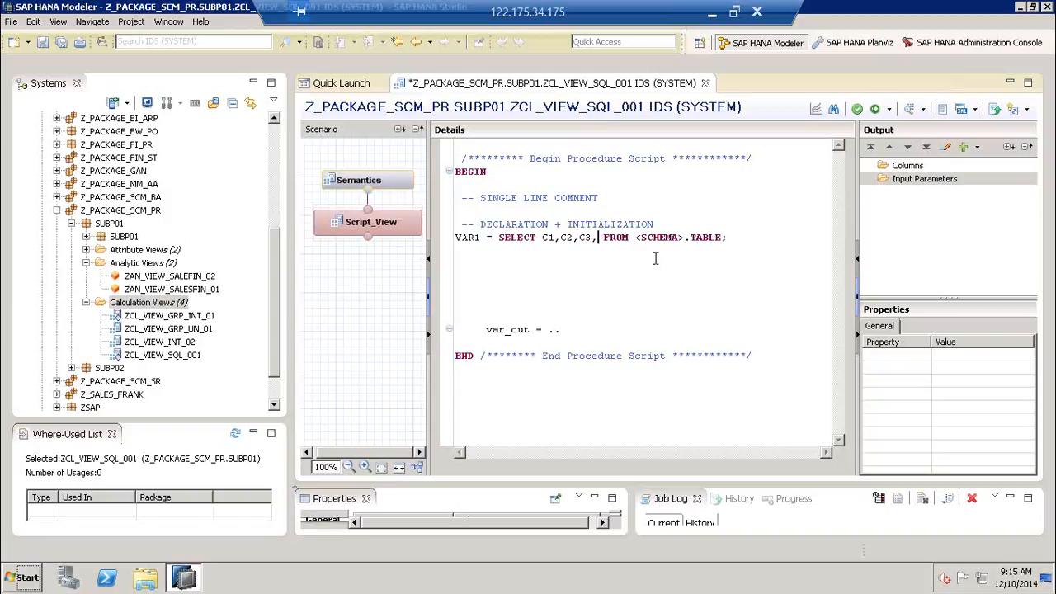
text(,C5)
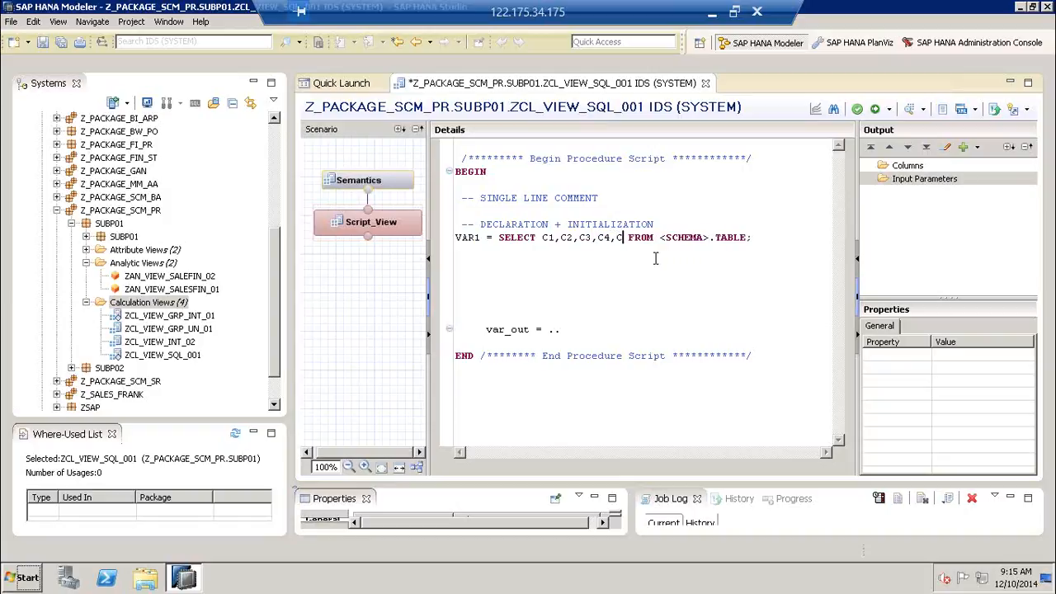
Below the VAR1 statement, add the line VAR2 = SELECT C1,C2,C3,C4 FROM VIEW
click(771, 237)
drag(487, 237, 442, 236)
click(771, 238)
key(Return)
text(VAR2)
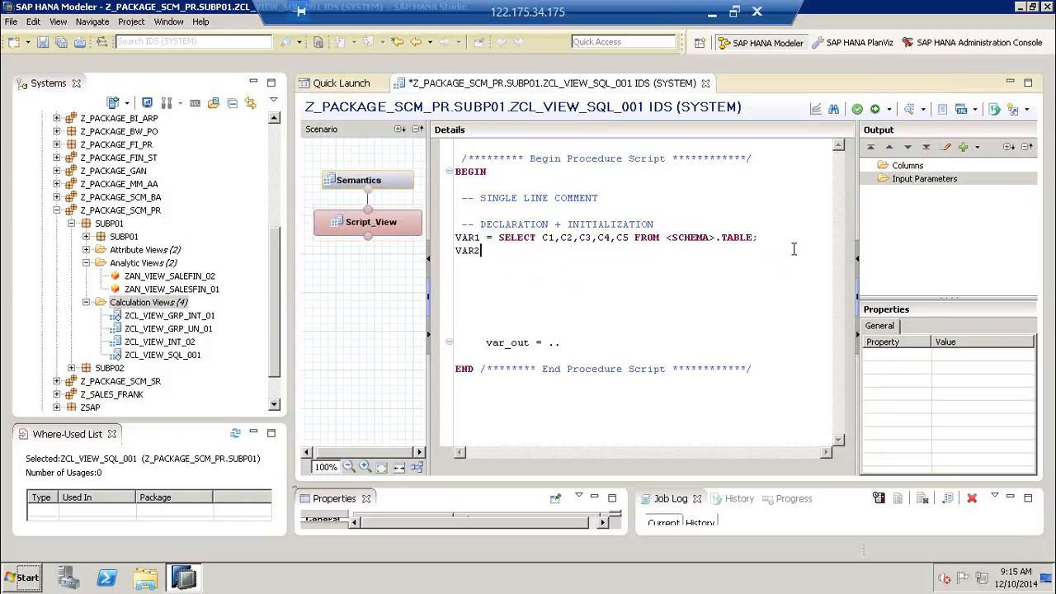
text( = SELECT C1,C2,C3,C4 FROM VIEW)
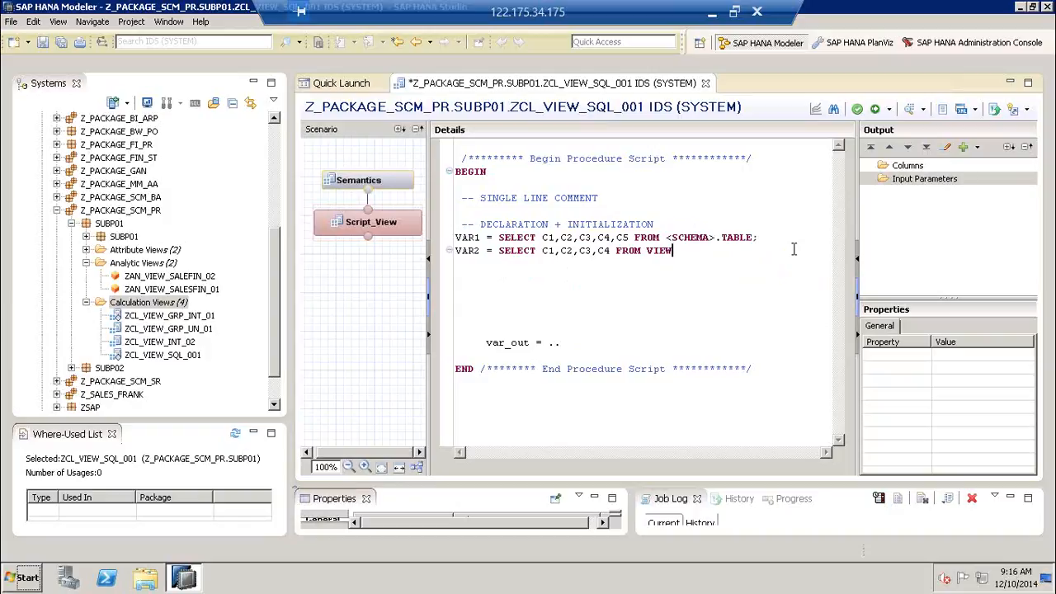
In the VAR2 statement, prefix VIEW with _SYS_BIC.<PACK>.<SP>/ and end the line with a semicolon
key(Left)
key(Left)
key(Left)
key(Left)
text(_SYS_BIC.<PACK>.S)
key(BackSpace)
text(<SP)
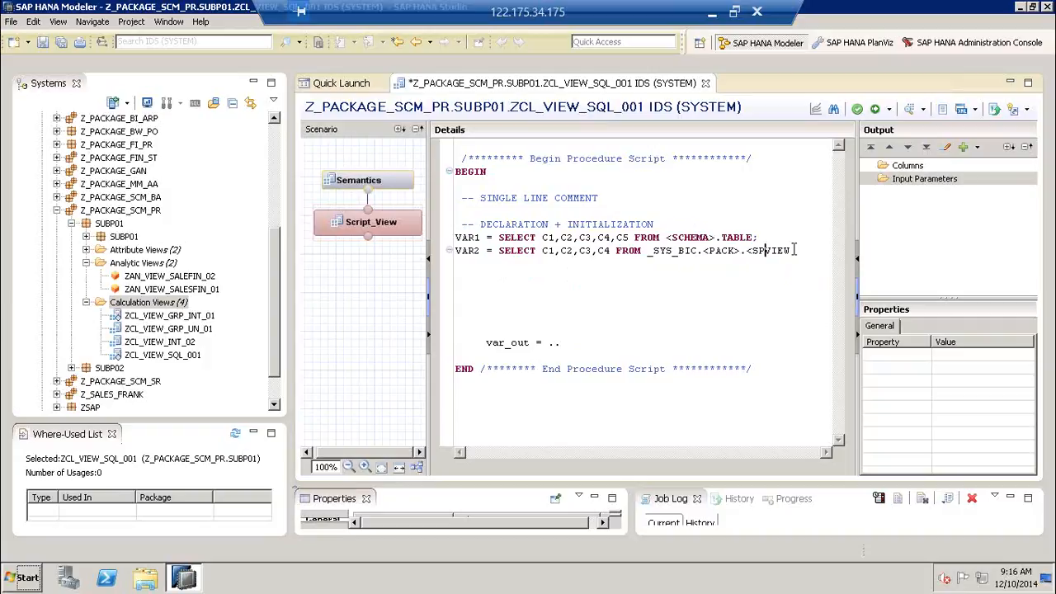
text(>/)
key(End)
text(;)
drag(500, 251, 811, 251)
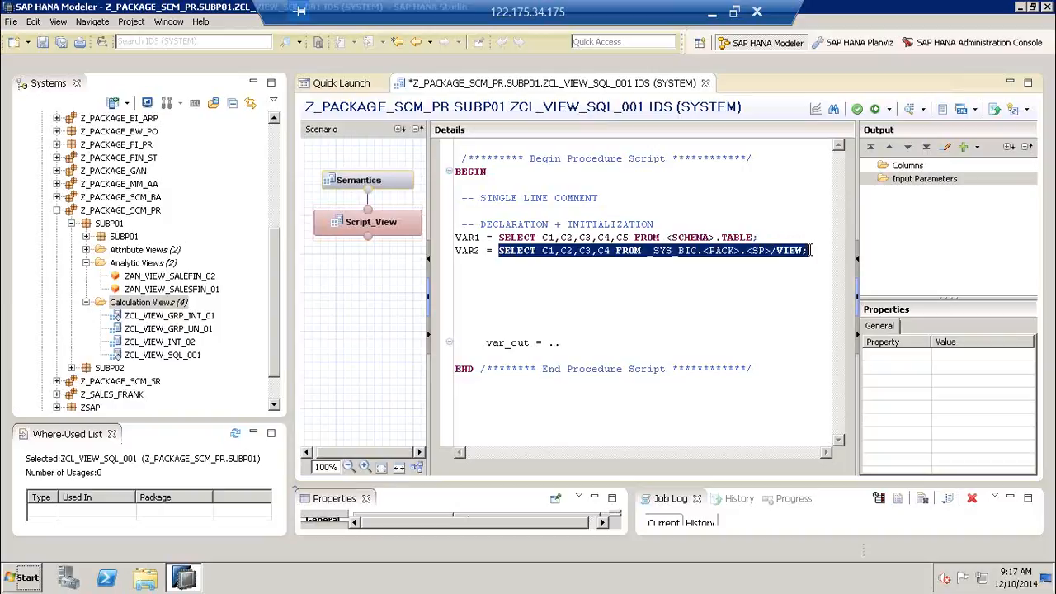
click(813, 251)
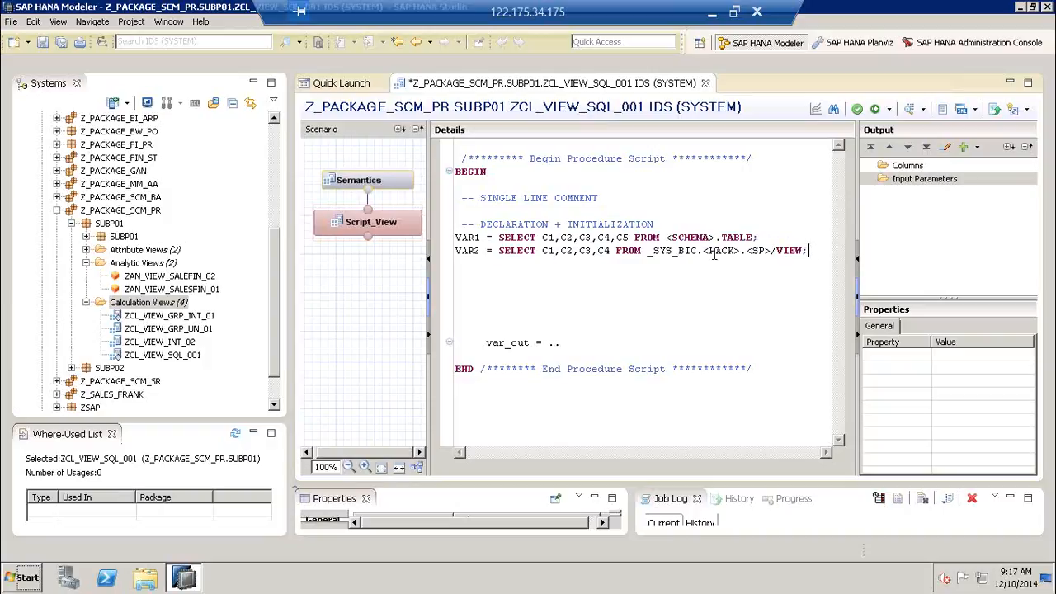
drag(456, 238, 653, 224)
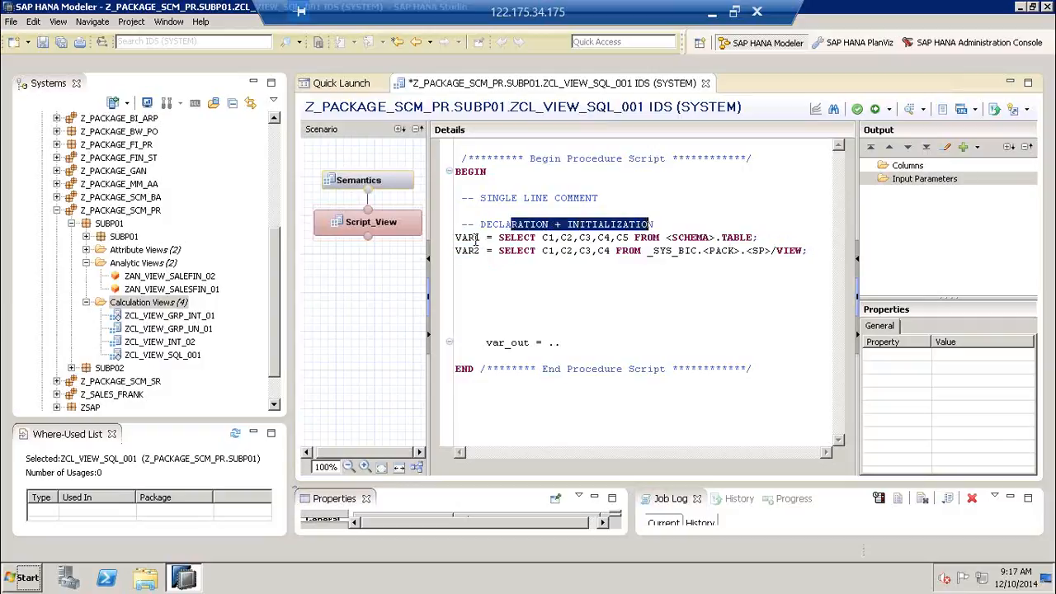
Below the variable statements, add the comment "-- PROJECTION" and the line PROJ1 = SELECT C1,C3,C5 FROM VAR1;
click(812, 252)
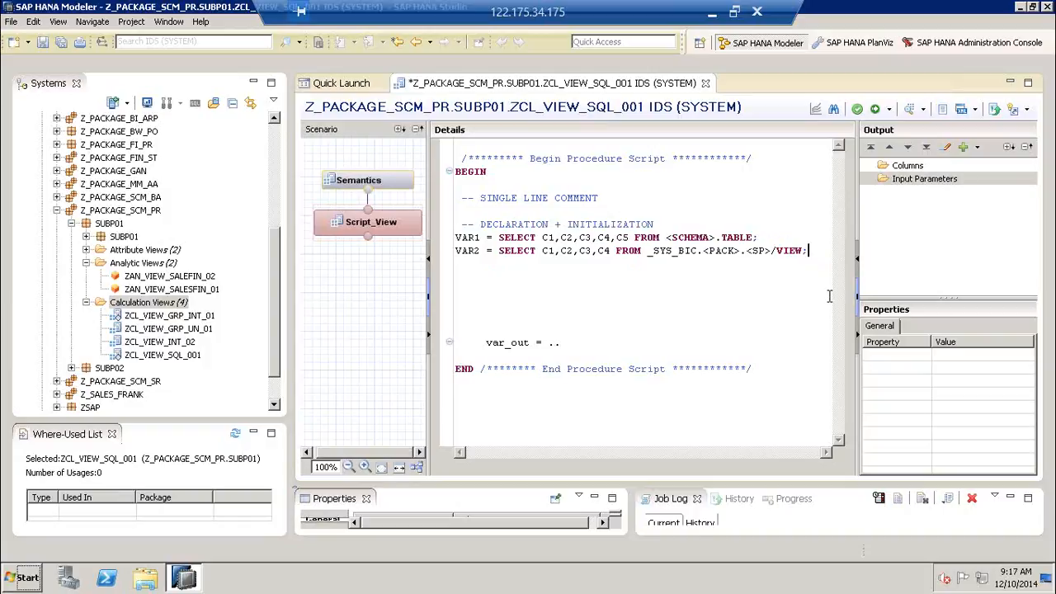
key(Down)
key(Down)
key(Down)
key(BackSpace)
text(-- PROJECTION)
key(Return)
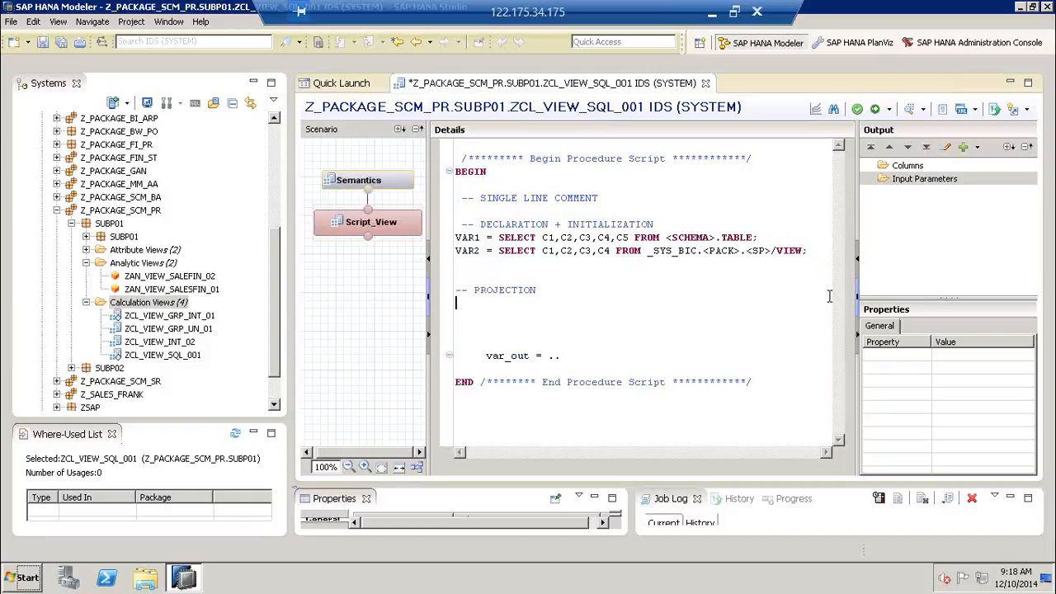
text(PROJ1 = SELECT )
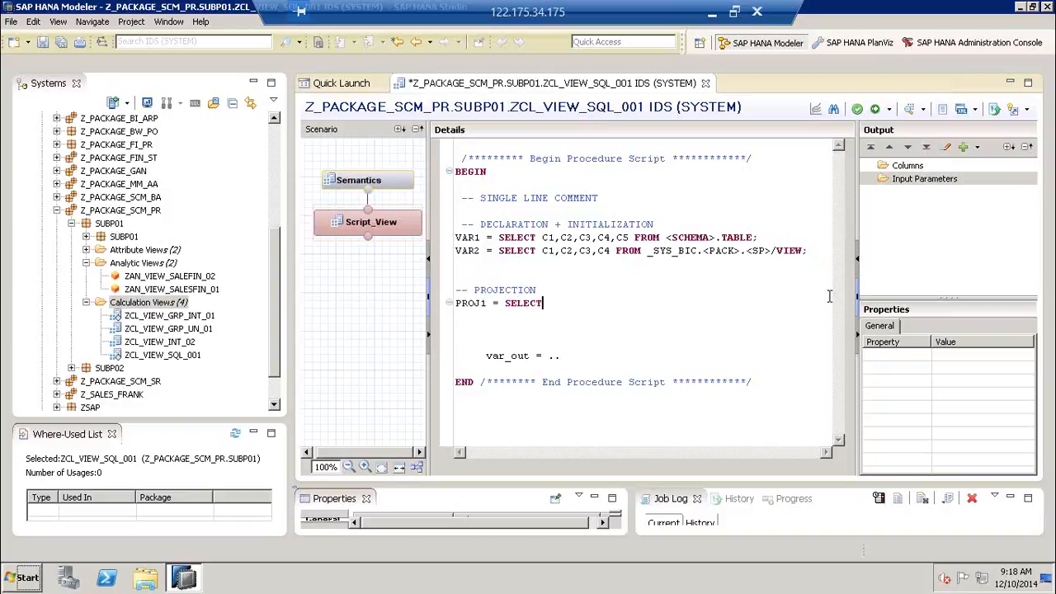
text(C1,C3,C5 FROM VAR1;)
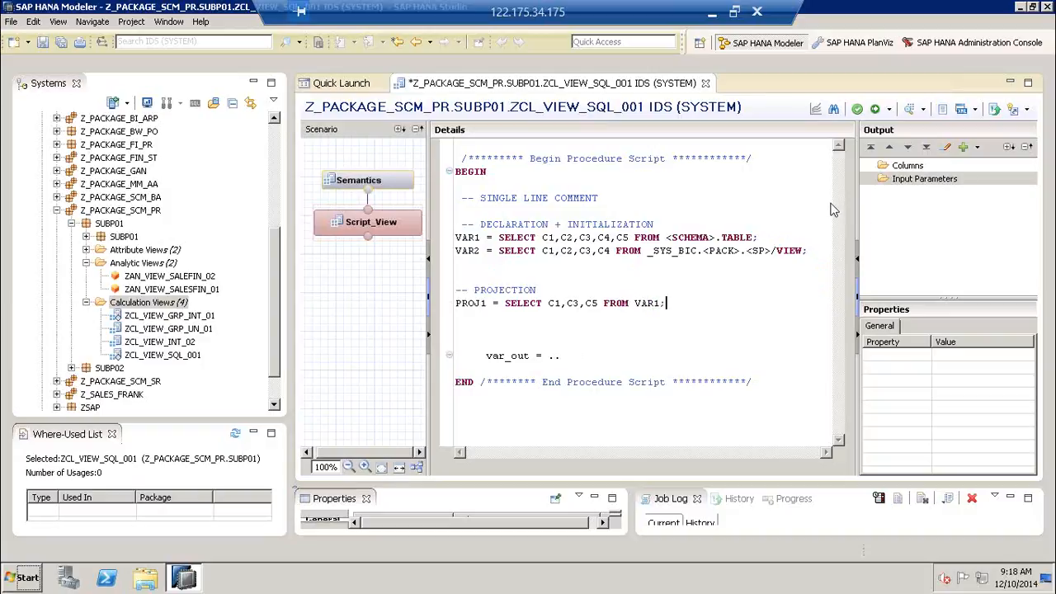
click(845, 234)
mouse_move(483, 242)
mouse_down()
mouse_move(471, 228)
mouse_move(447, 232)
mouse_move(459, 245)
mouse_move(632, 242)
mouse_up()
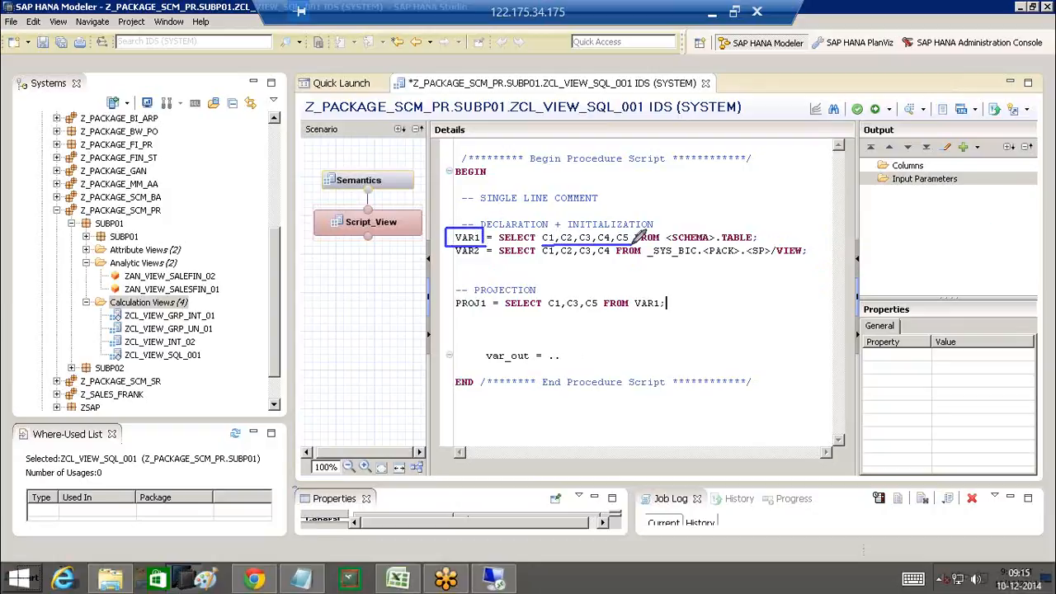
drag(723, 242, 758, 243)
mouse_move(472, 244)
mouse_down()
mouse_move(606, 253)
mouse_move(641, 266)
mouse_move(642, 295)
mouse_up()
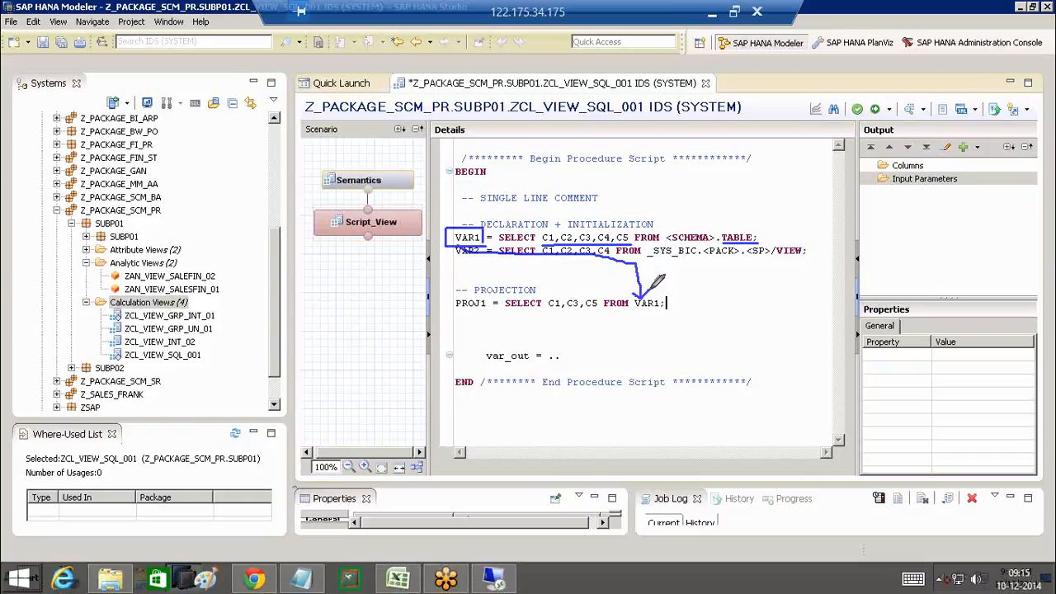
drag(508, 313, 607, 314)
mouse_move(540, 288)
mouse_down()
mouse_move(450, 283)
mouse_move(445, 315)
mouse_move(518, 316)
mouse_move(513, 289)
mouse_move(545, 287)
mouse_move(541, 295)
mouse_up()
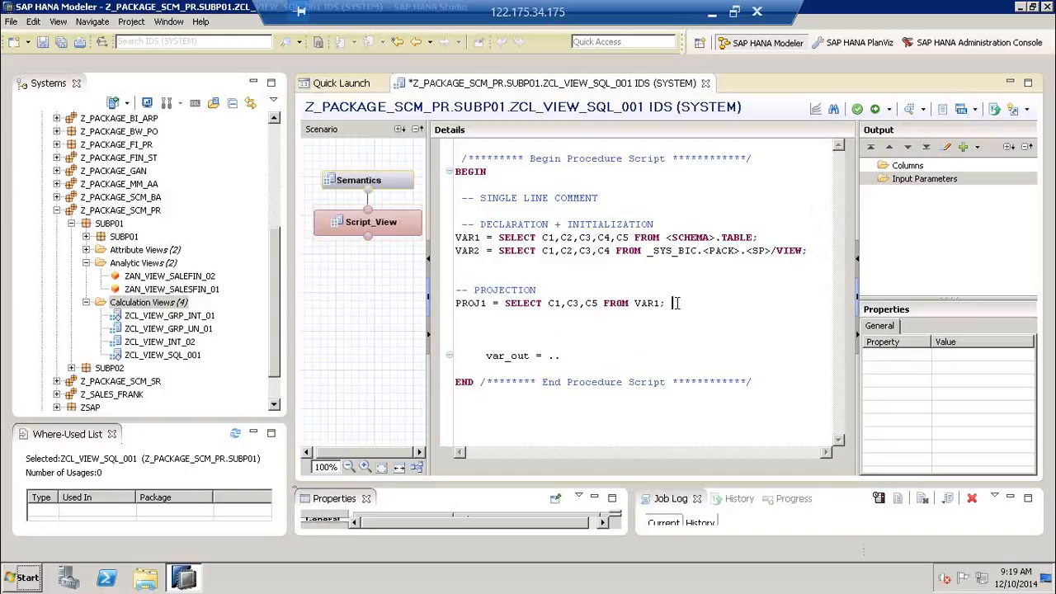
key(BackSpace)
key(Left)
key(Left)
key(Left)
key(Left)
key(Left)
text(:)
key(shift+Left)
text(@)
key(Right)
key(Right)
key(Right)
key(Right)
text(;)
double_click(649, 307)
click(641, 302)
drag(641, 303, 665, 303)
click(691, 305)
click(549, 302)
drag(592, 303, 601, 303)
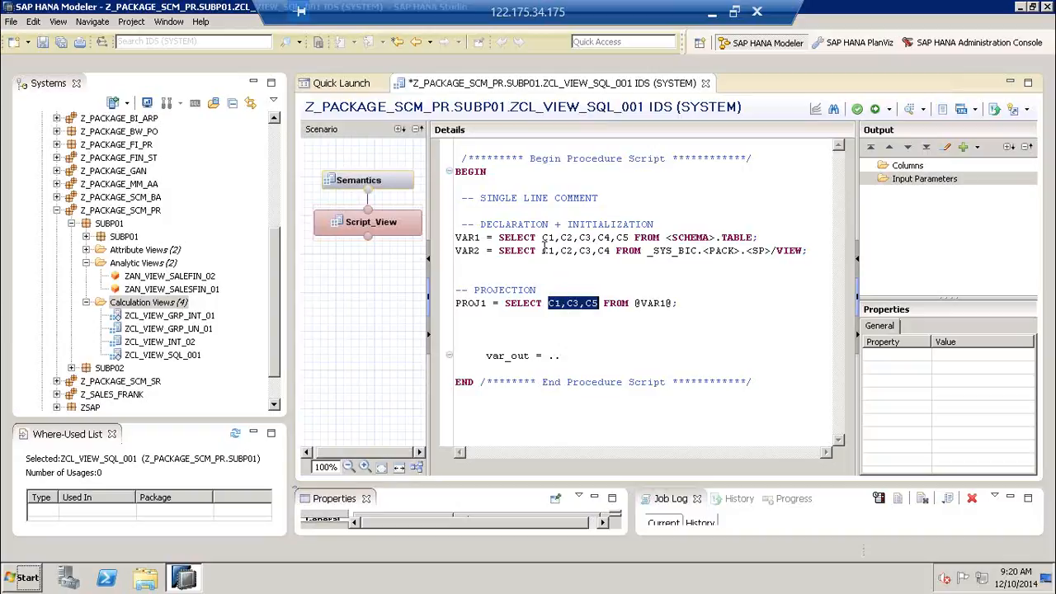
drag(541, 237, 636, 238)
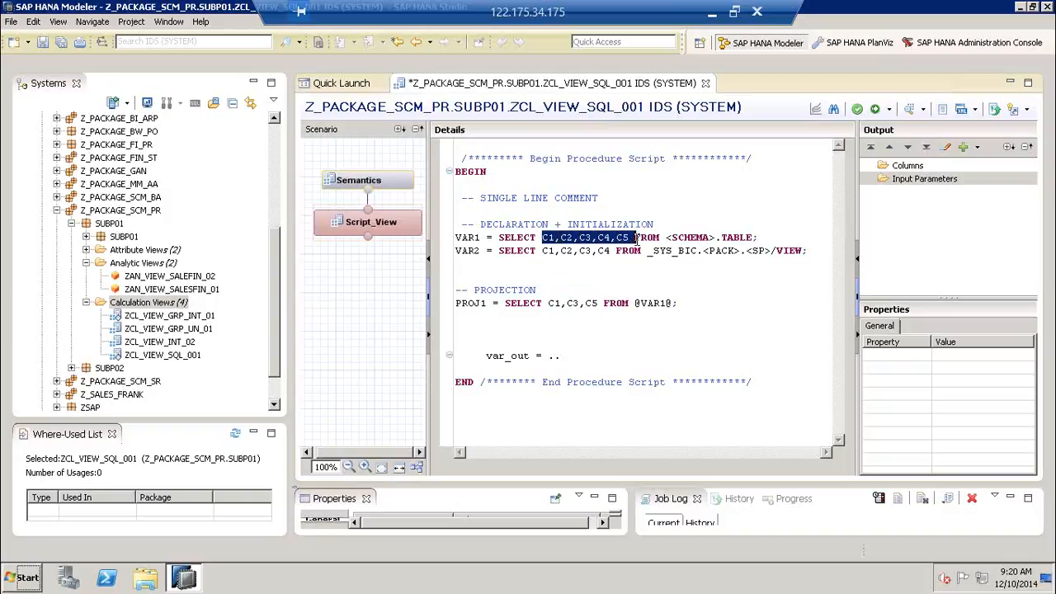
Below the PROJ1 statement, add the line PROJ2 = SELECT C1,C2,C3,C4 FROM VAR2;
click(695, 305)
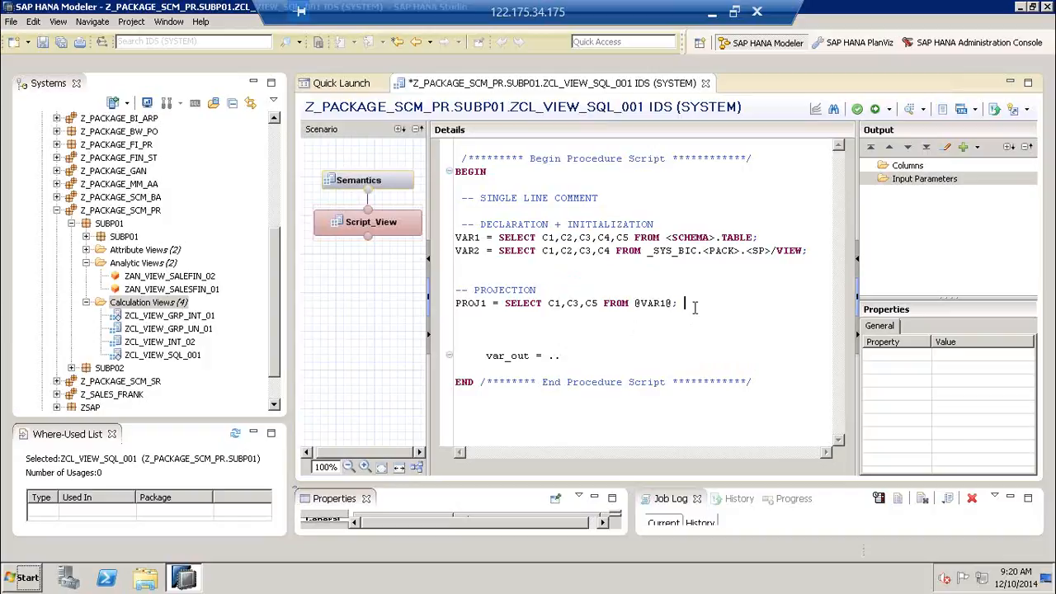
key(Return)
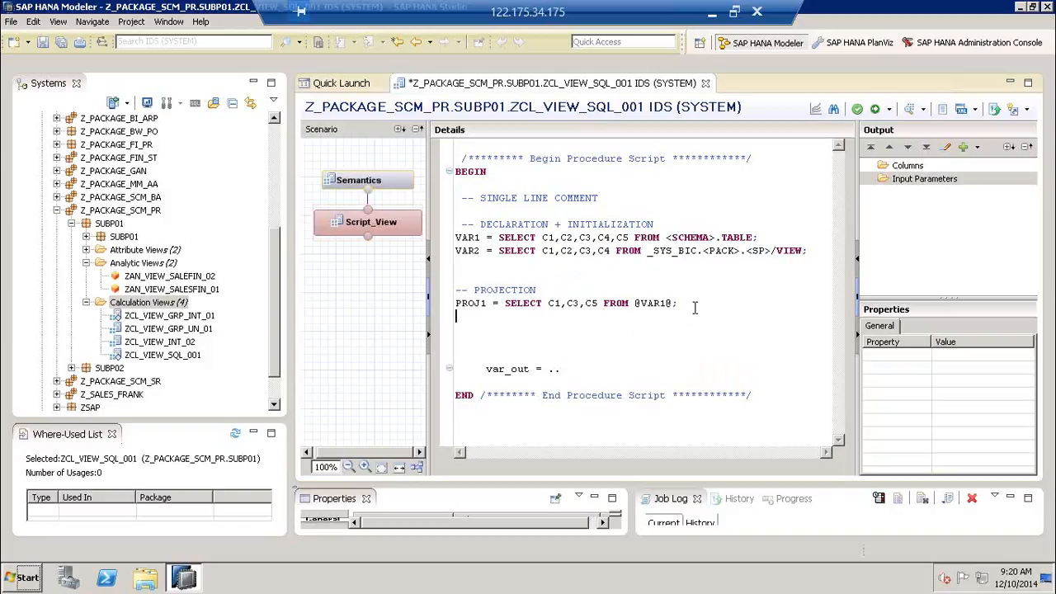
text(PROJ2 = SELECT C1)
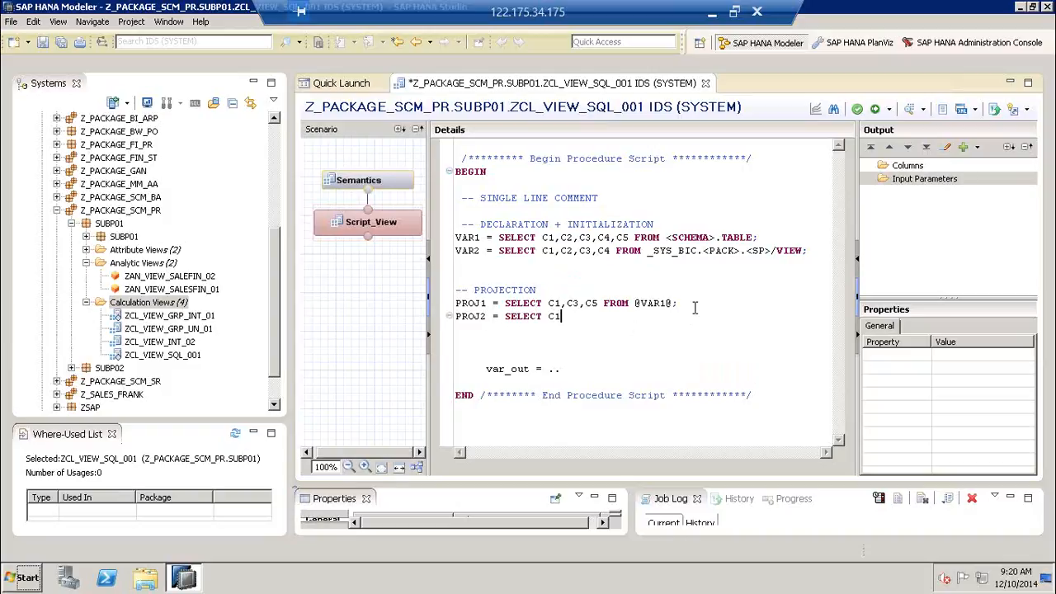
text(,C2)
text(,C4)
key(Left)
key(Left)
text(C3,)
click(640, 315)
text(FROM :VAR2;)
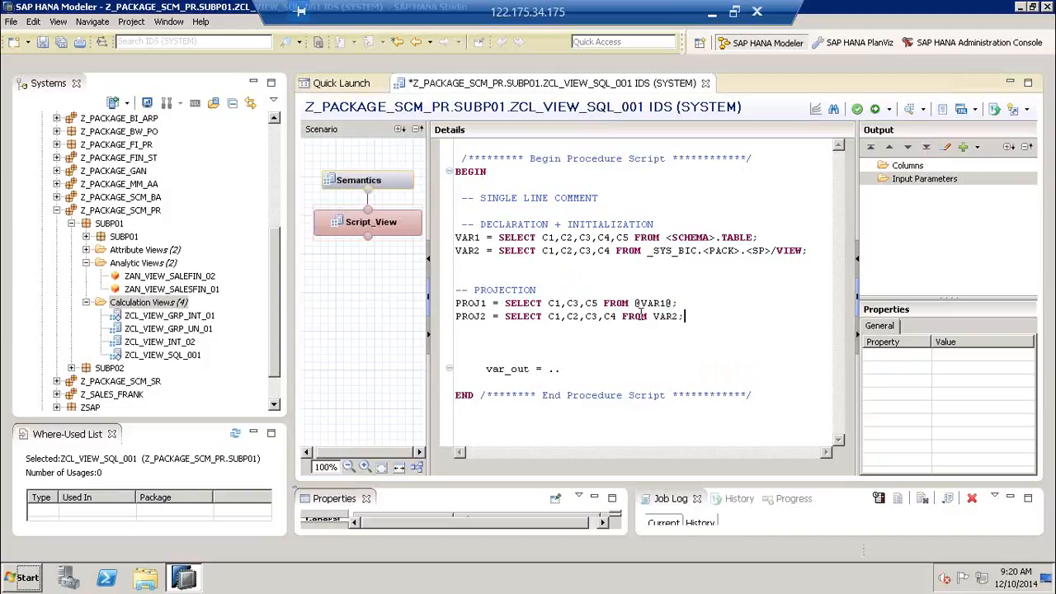
In the PROJ2 statement, prefix the source variable VAR2 with a colon
drag(654, 316, 685, 319)
click(686, 317)
click(653, 317)
text(:)
key(End)
drag(631, 303, 660, 316)
click(689, 316)
Add the comment "-- LOGIC" between the PROJ2 statement and var_out, leaving one blank line above the comment
key(Return)
key(Return)
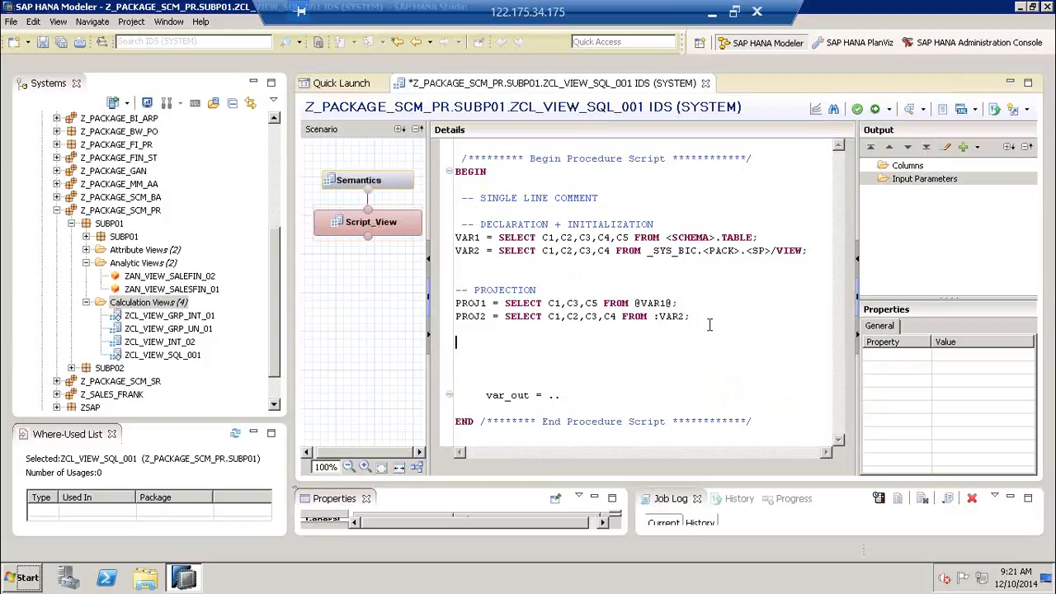
key(Delete)
key(Delete)
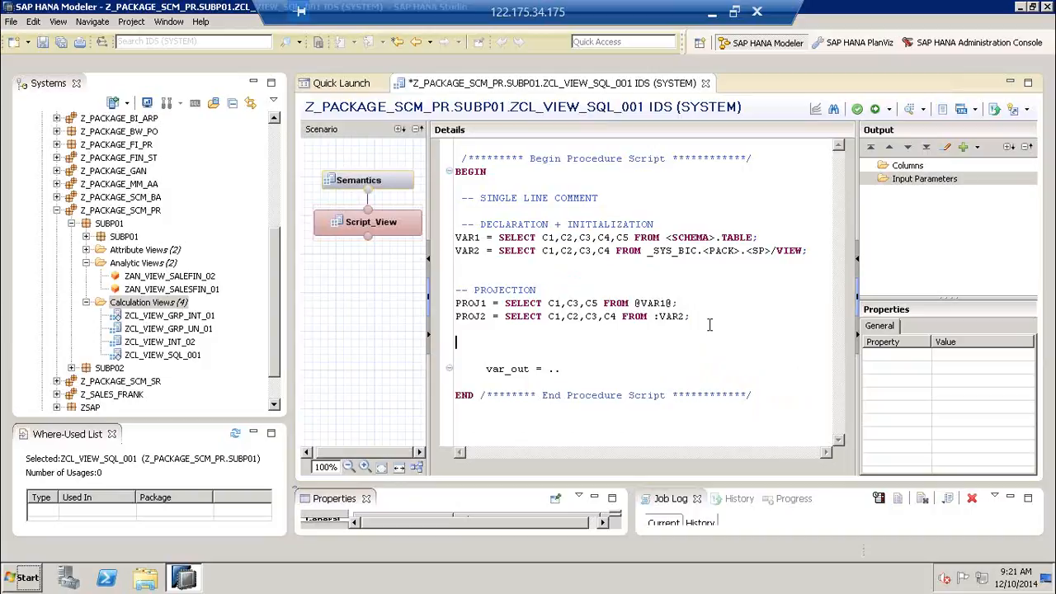
key(Delete)
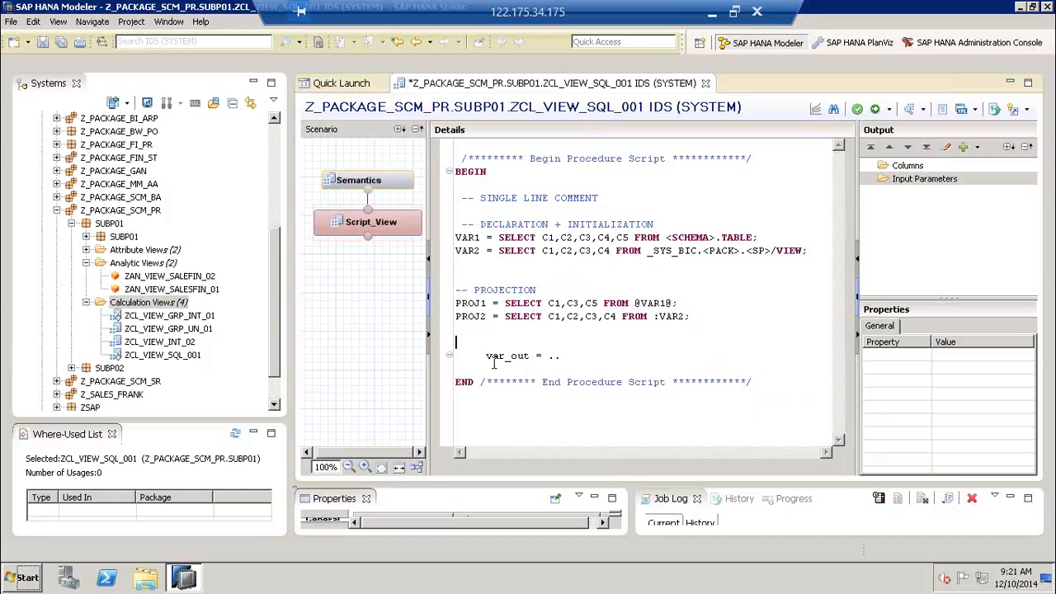
drag(485, 355, 539, 355)
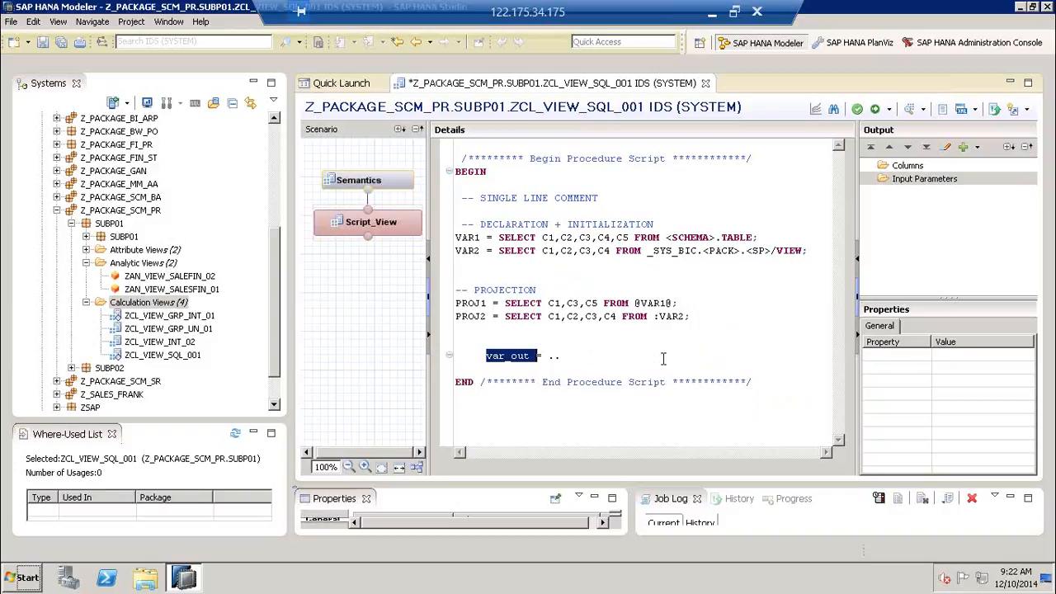
key(Up)
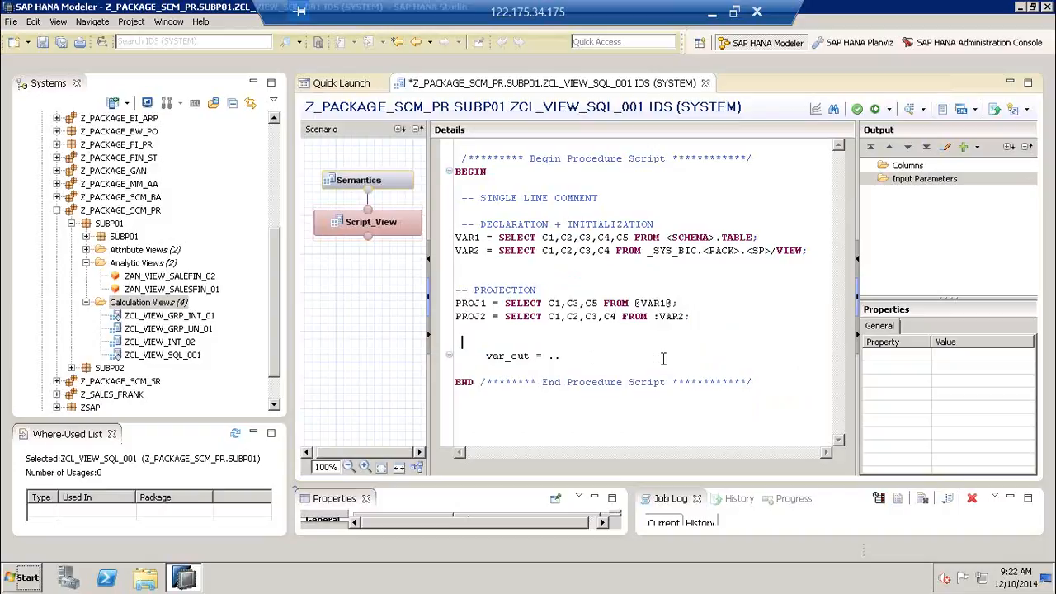
key(Return)
key(Return)
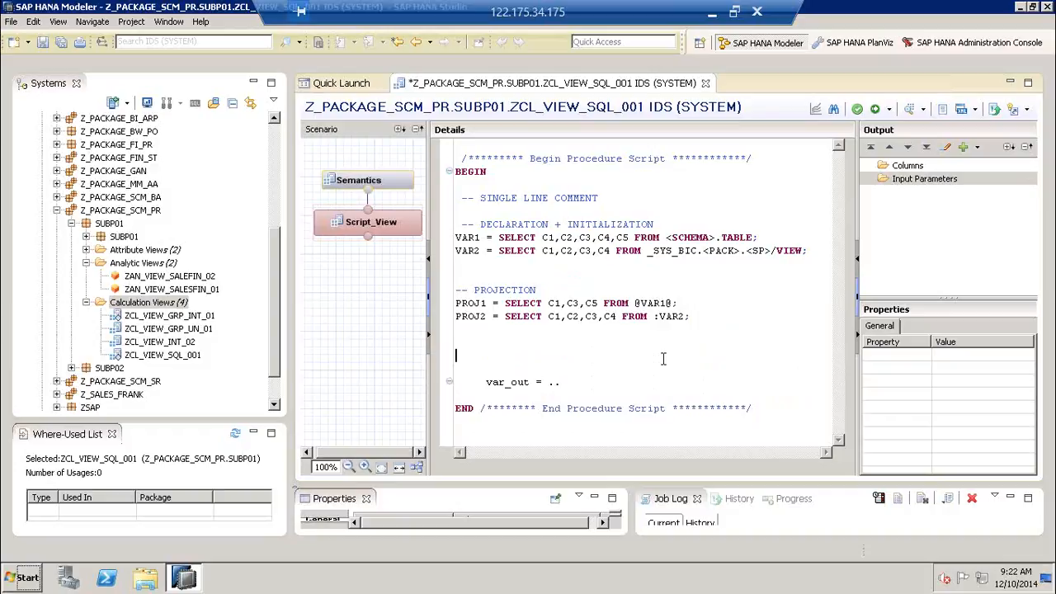
text(-- LOGIC)
key(Return)
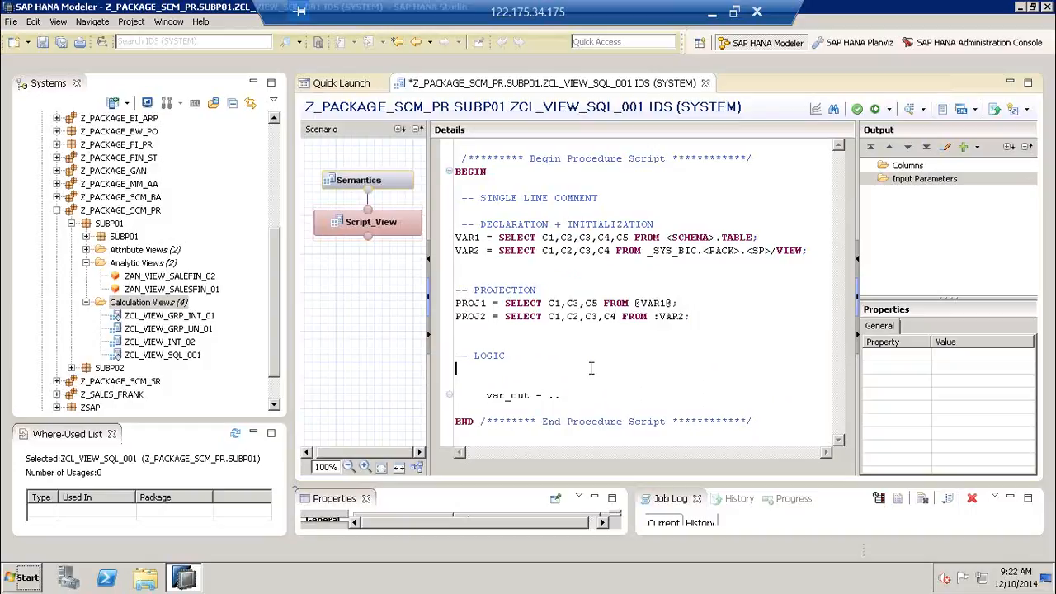
click(550, 340)
key(Delete)
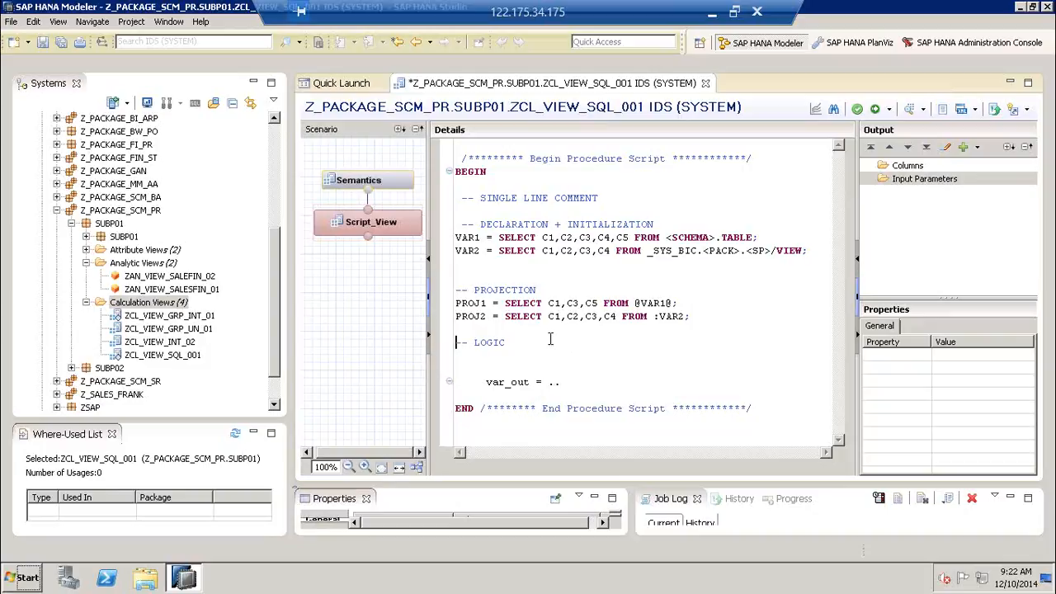
Under the LOGIC comment, write CREATE FUNCTION/PROCEDURE <NAME>("P1","P2","Pn...) followed by an indented line with an empty body ( );
click(545, 364)
key(Up)
text(CREATE FUNCTION/P)
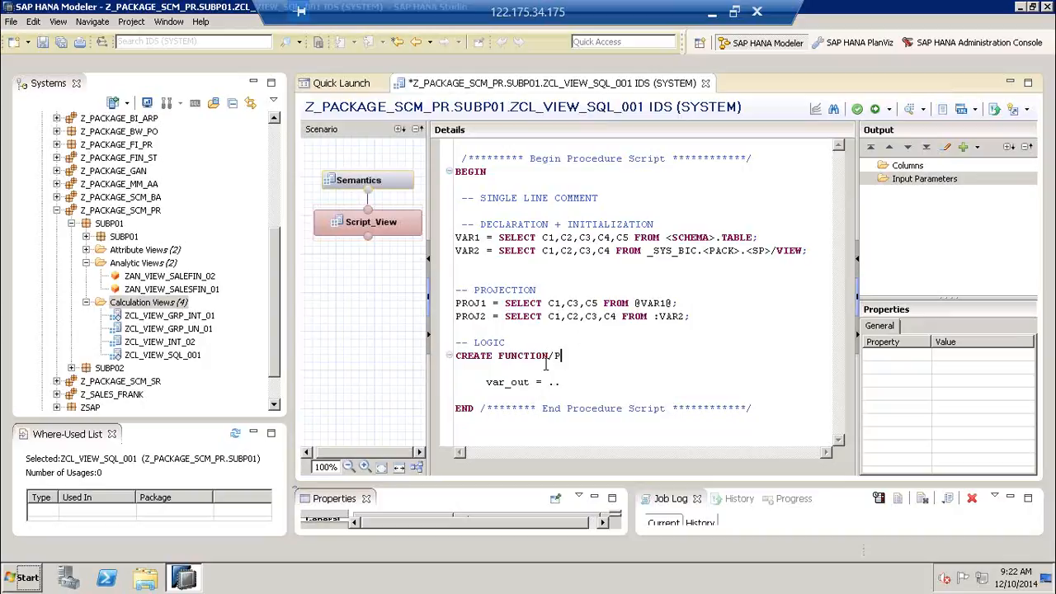
text(ROCEDURE <NAME> ()
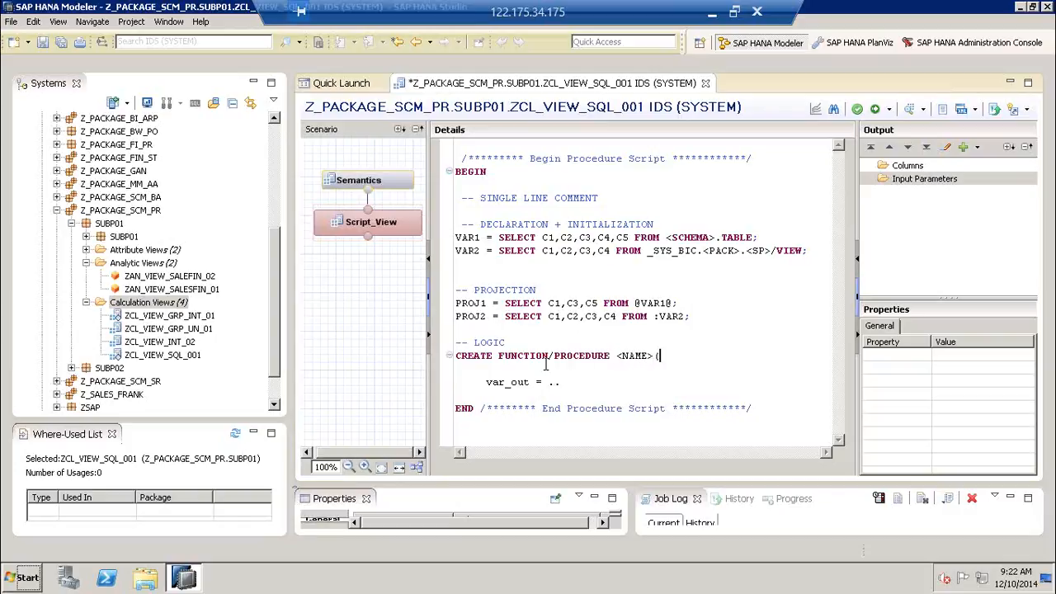
text("O)
key(BackSpace)
text(P1","P2","Pn...);)
key(BackSpace)
key(Return)
key(Tab)
text({)
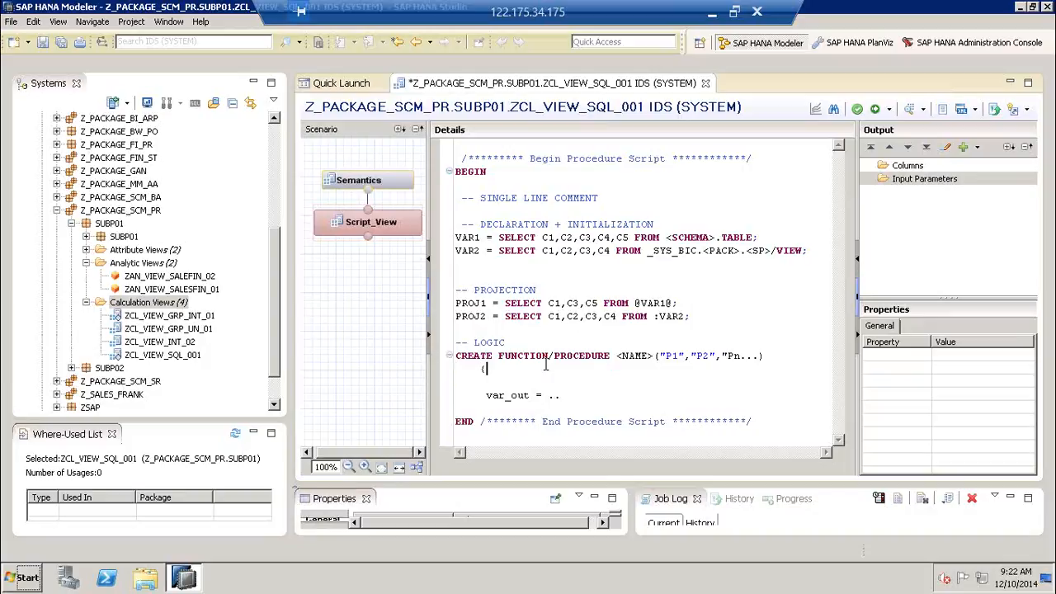
key(Tab)
key(Tab)
key(Tab)
text(};)
Below the CREATE statement, add the line CALL FUNCTION/PROCEDURE <NAME> ("P1","P2","Pn..);
key(Return)
key(BackSpace)
text(CALL )
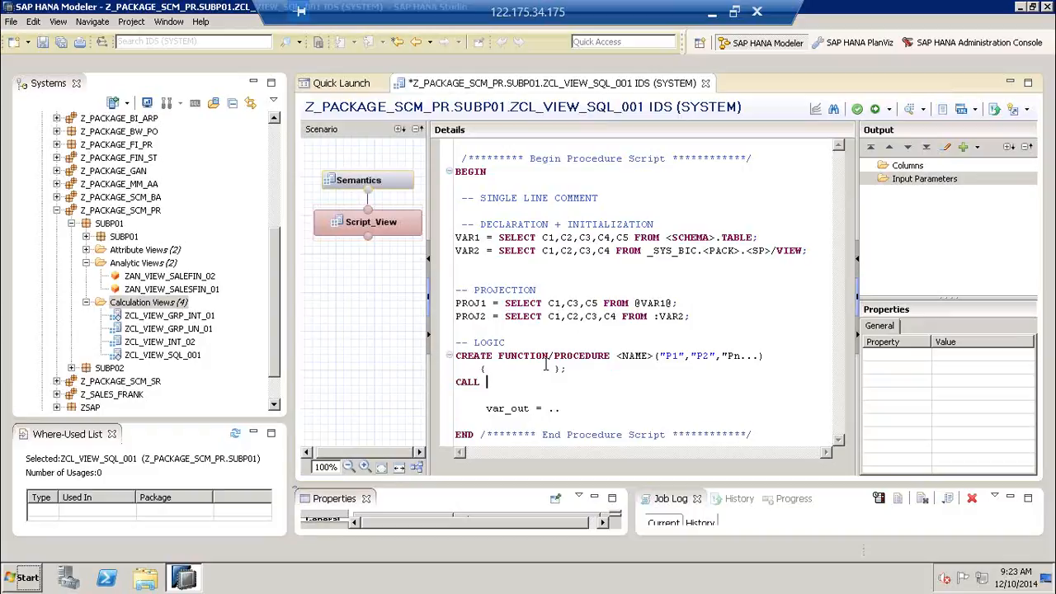
text(FUNCTION/PROCEDU)
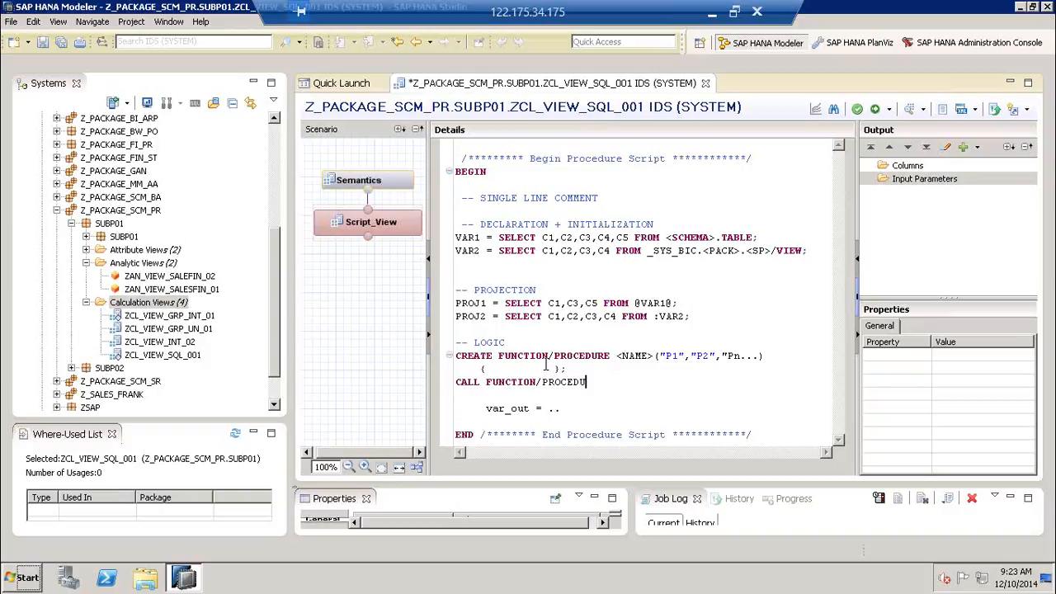
text(RE <NAME> ()
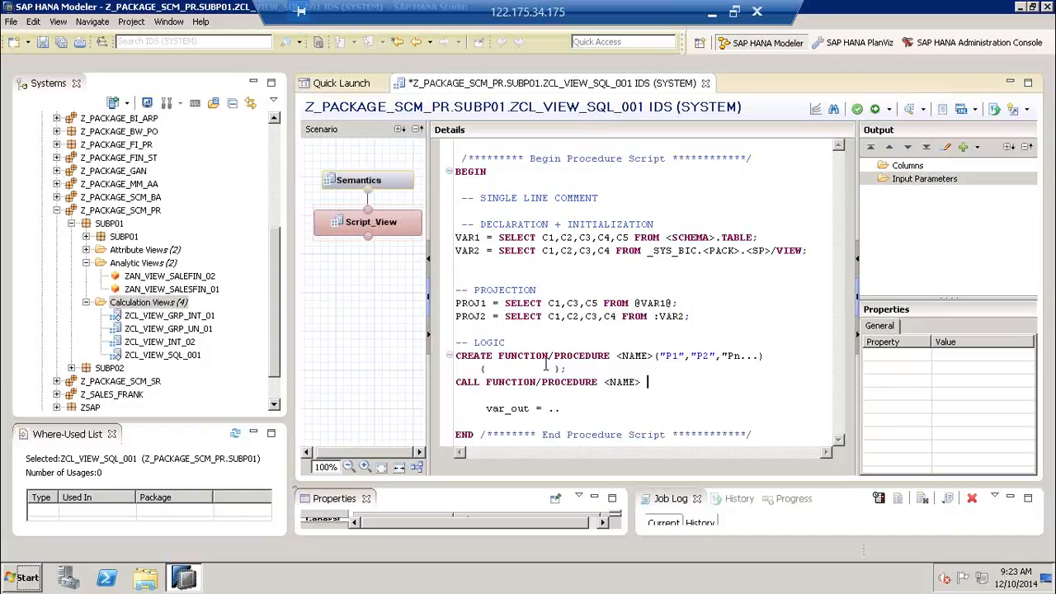
text("P1)
key(BackSpace)
key(BackSpace)
text(P1","P2","Pn..);)
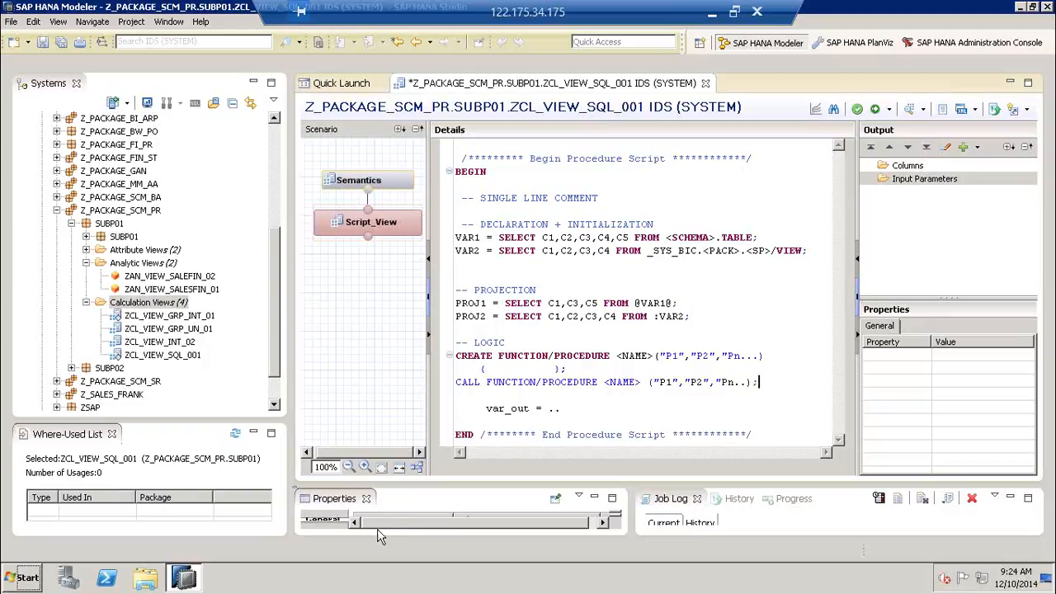
Switch to the Notepad notes and add a separator line of equals signs beneath the BODS (ABAP/SQL/FUNCTIONS)-CONTROL line
click(737, 14)
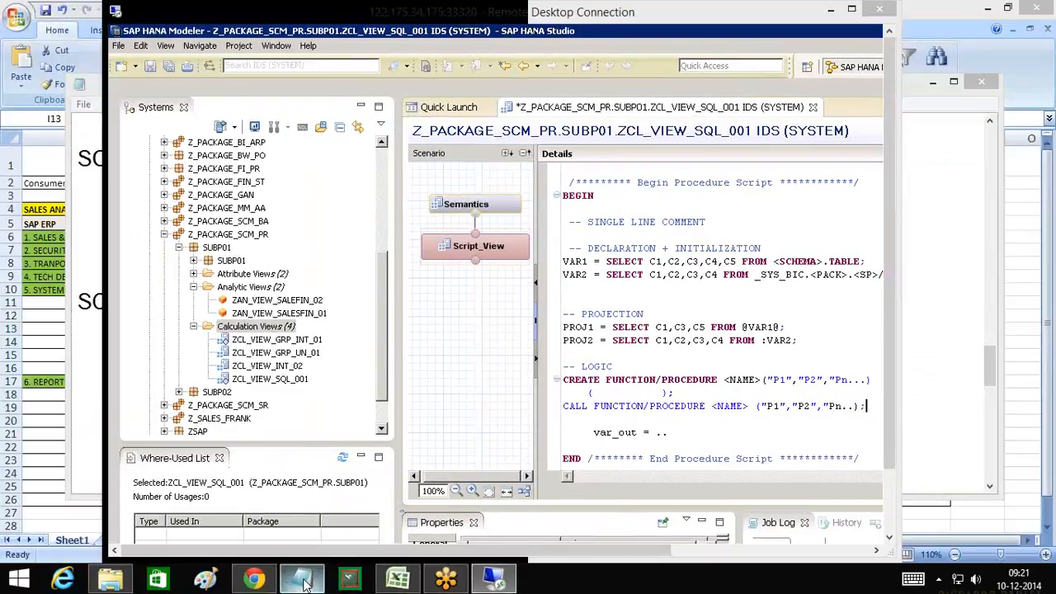
click(302, 580)
text(===========================================================)
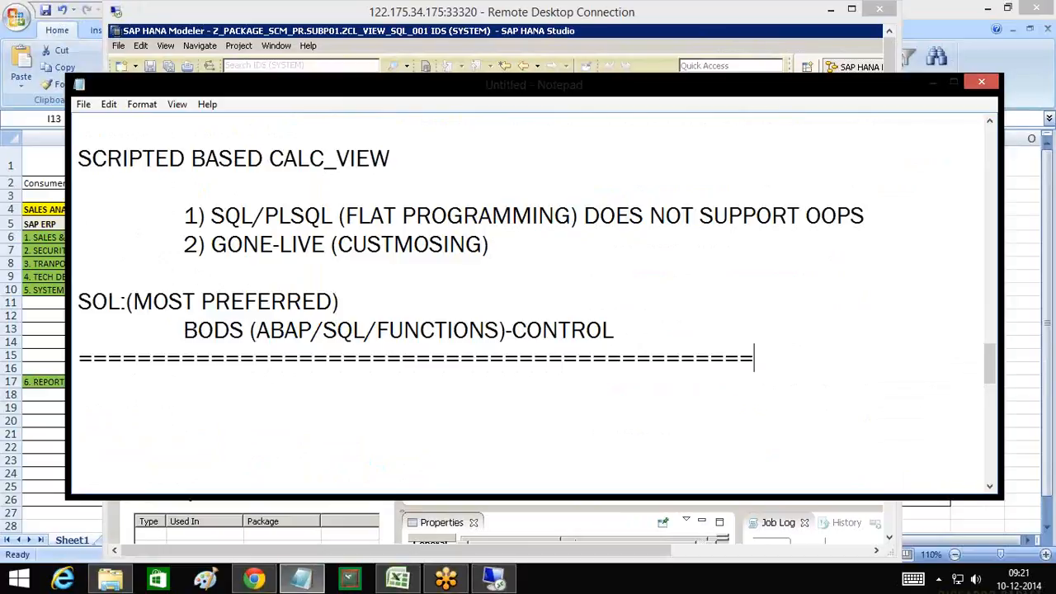
Leave several blank lines below the separator and write the heading "UNION(CL_VIEW) 2 PARAMETERS"
key(Return)
key(Return)
key(Return)
key(Return)
key(Return)
key(Return)
key(Return)
key(Return)
key(Return)
key(Return)
key(Return)
click(156, 143)
text(UNION)
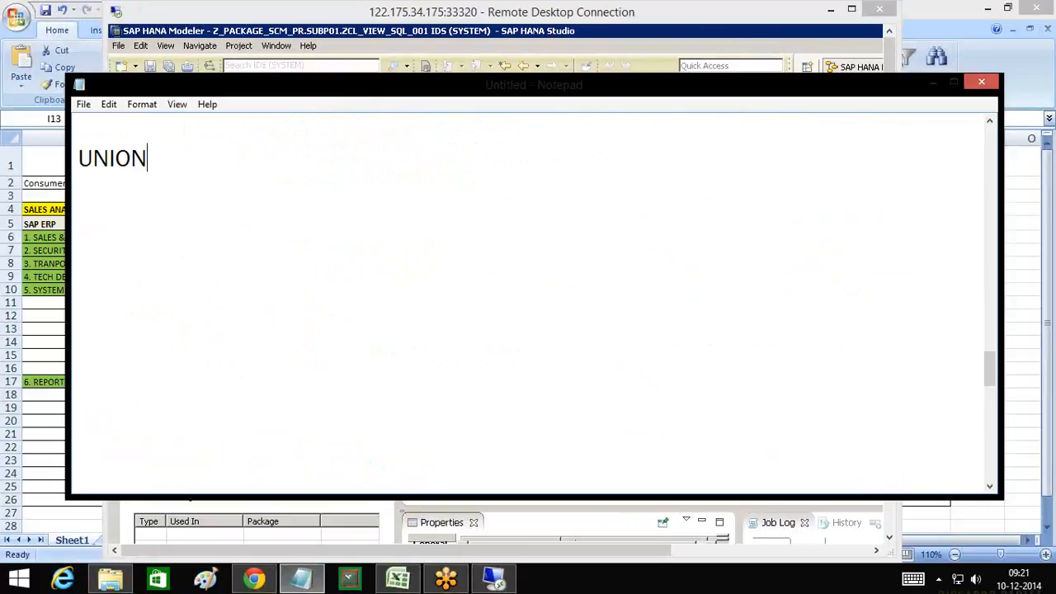
text((CL_VIEW)
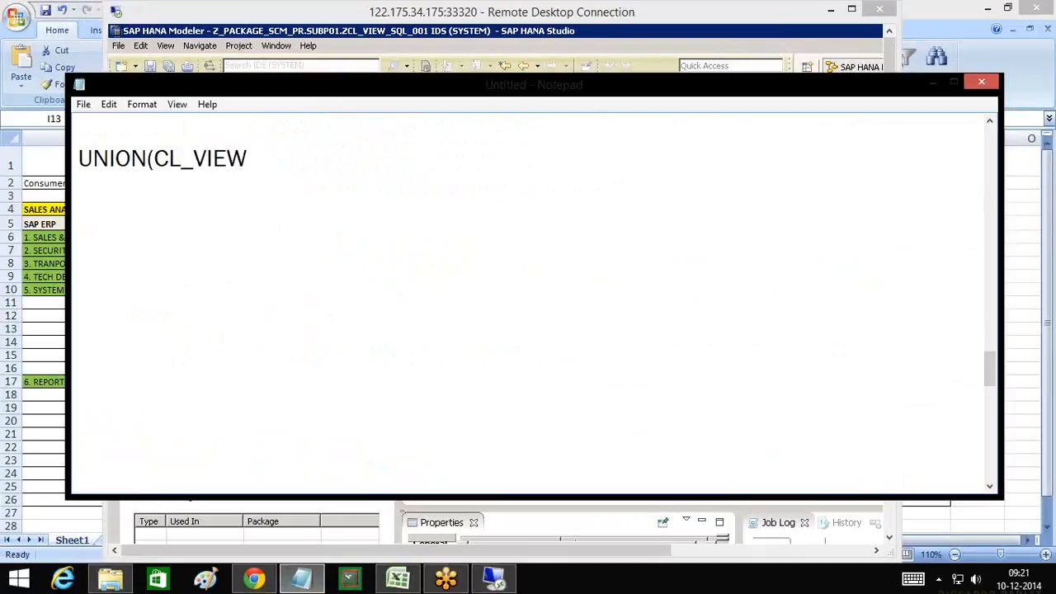
text() 2 PARA)
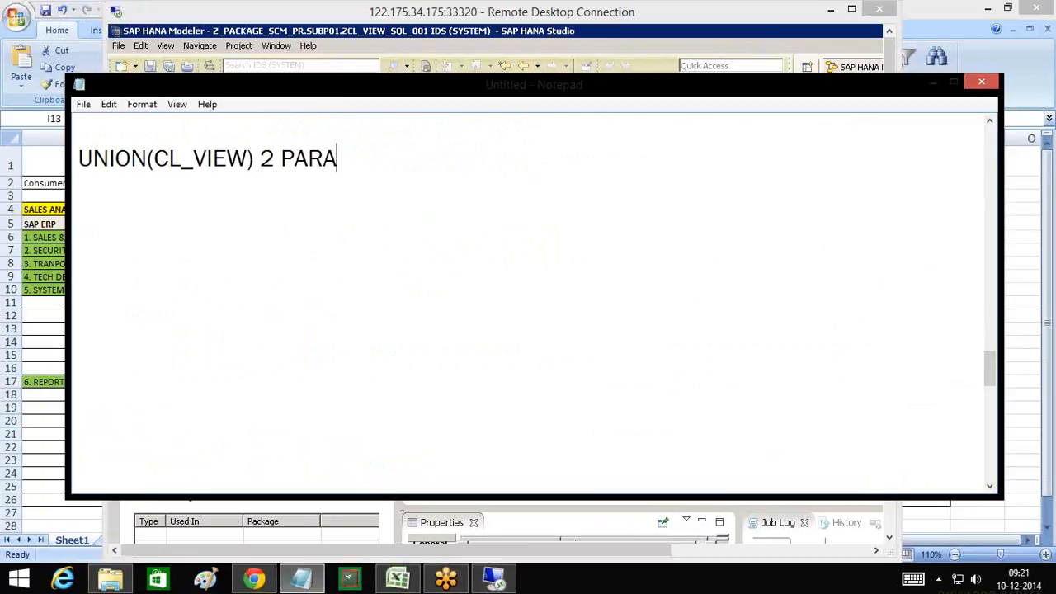
text(METERS)
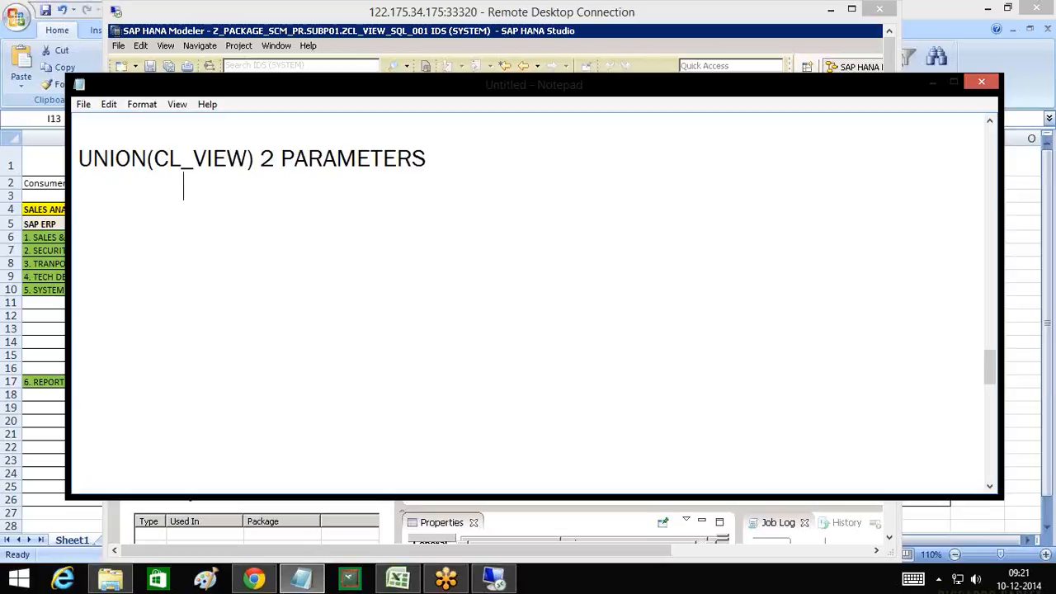
Add the indented line "IF THERE ARE MORE THEN 2 PROVIDER" and append "(PROVIDERS)" to the UNION heading
text(IF THE)
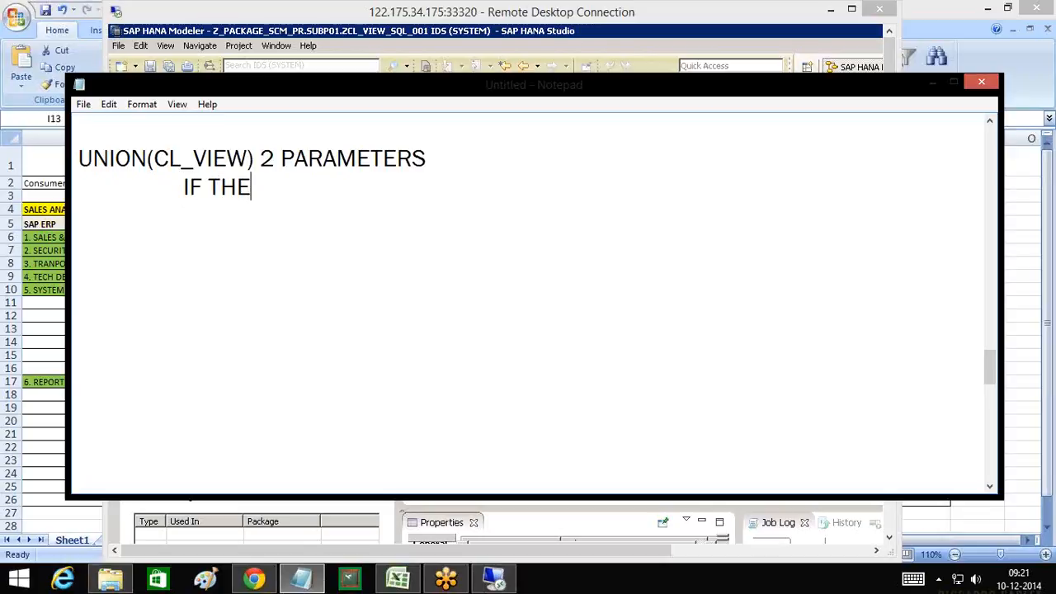
text(RE ARE MO)
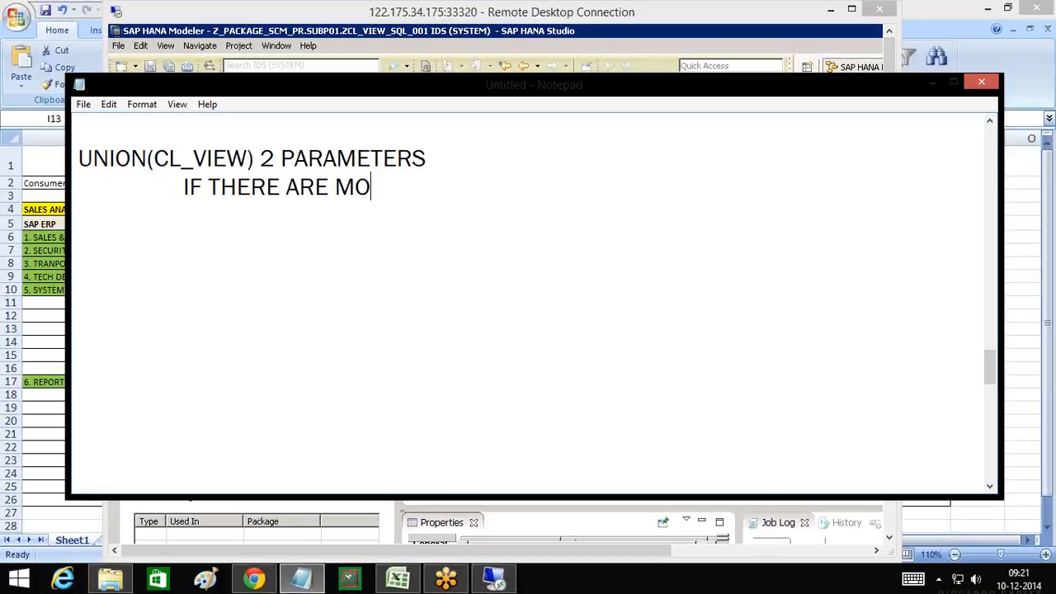
text(RE THEN 2 )
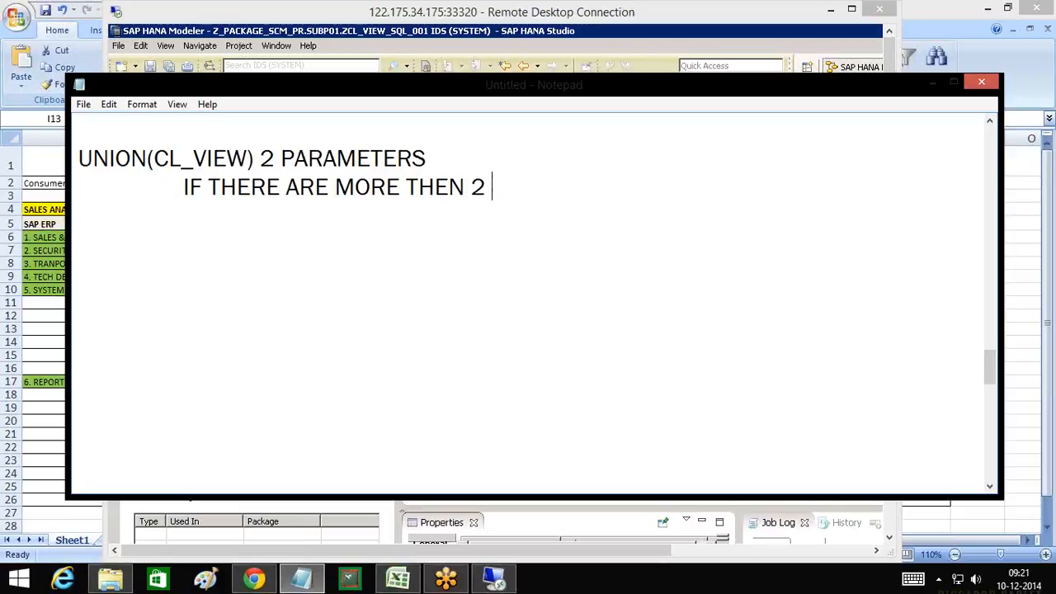
text(PROVIDER)
click(448, 157)
text((PRO)
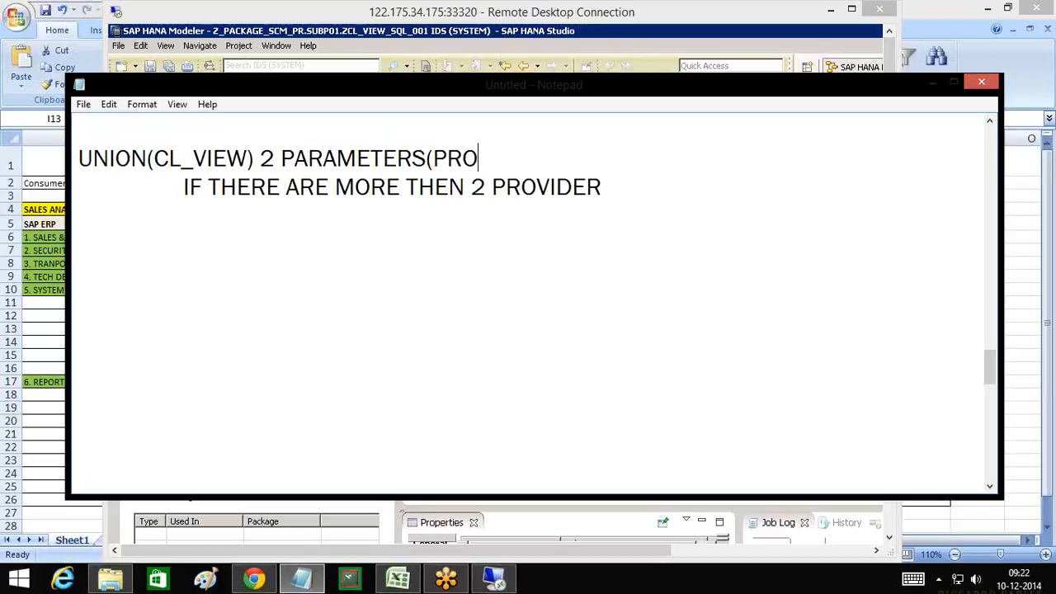
text(VIDERS))
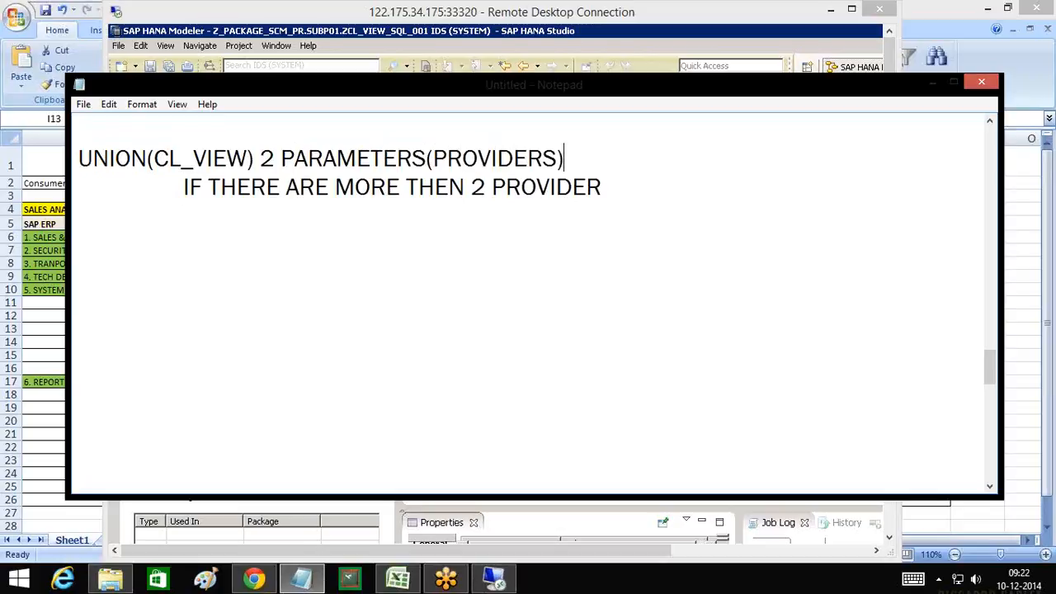
Below the provider line, write the example "eg." followed by the indented lines "IF 5 AN_VIEW COMBINED" and "THEN"
click(598, 196)
key(Return)
text(eg.)
key(Return)
key(Tab)
text(IF 5)
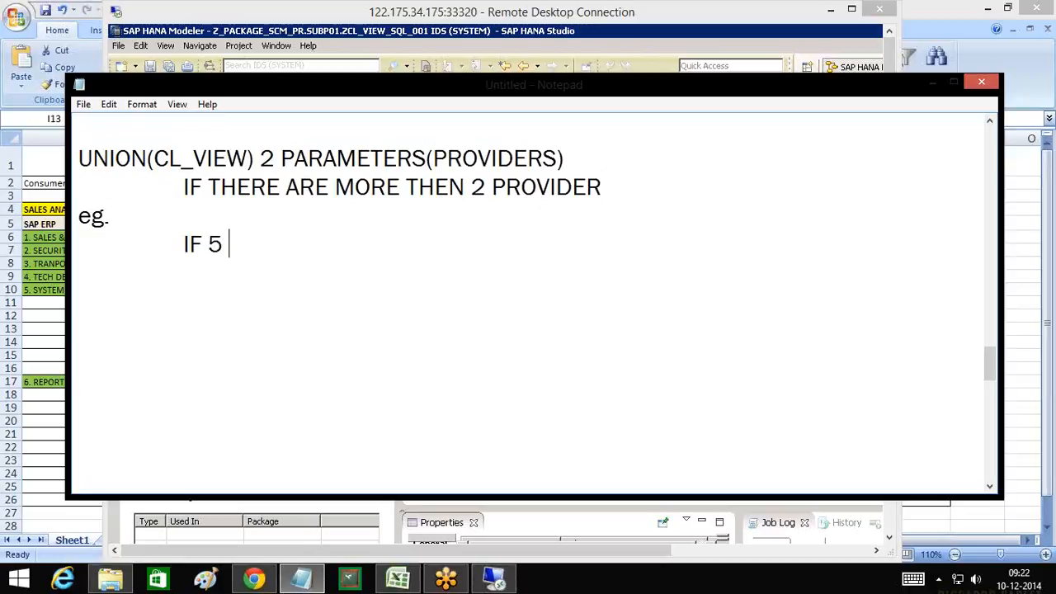
text( AN_VIEW)
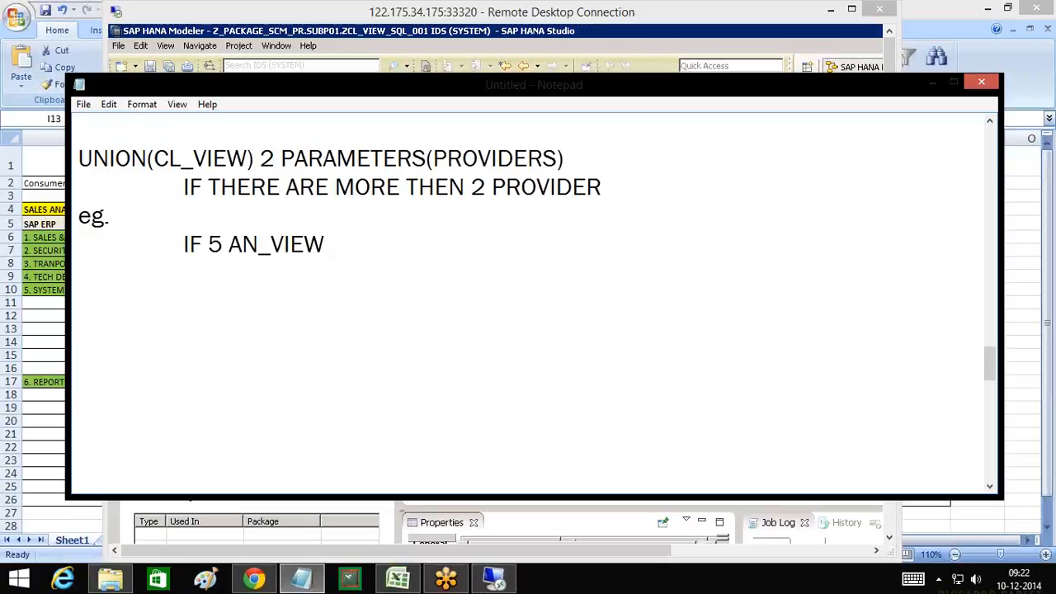
text( COMBINED)
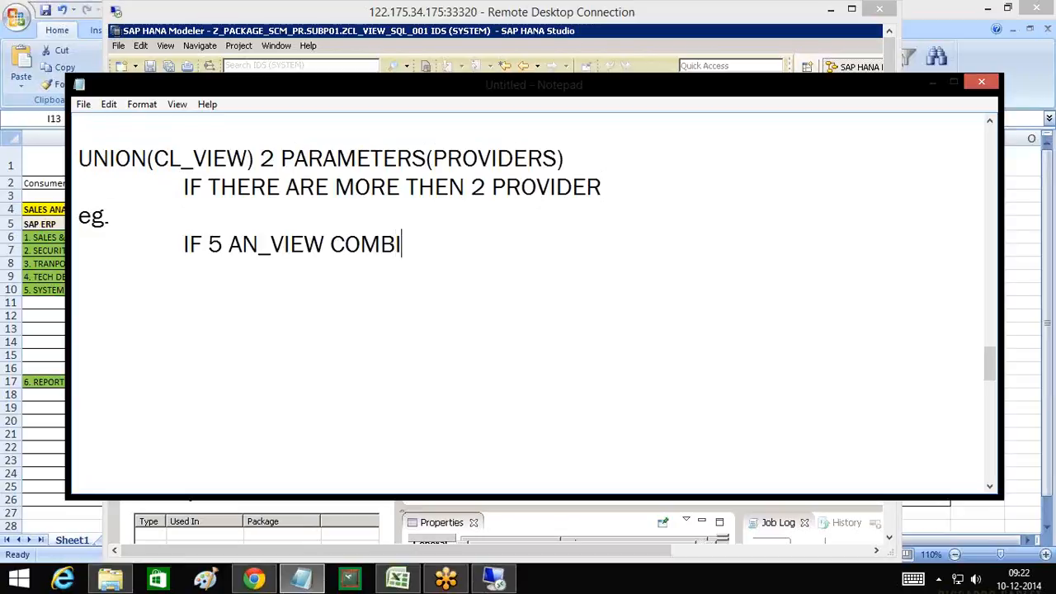
key(Return)
text(THEN)
key(Return)
scroll(665, 164, down, 1)
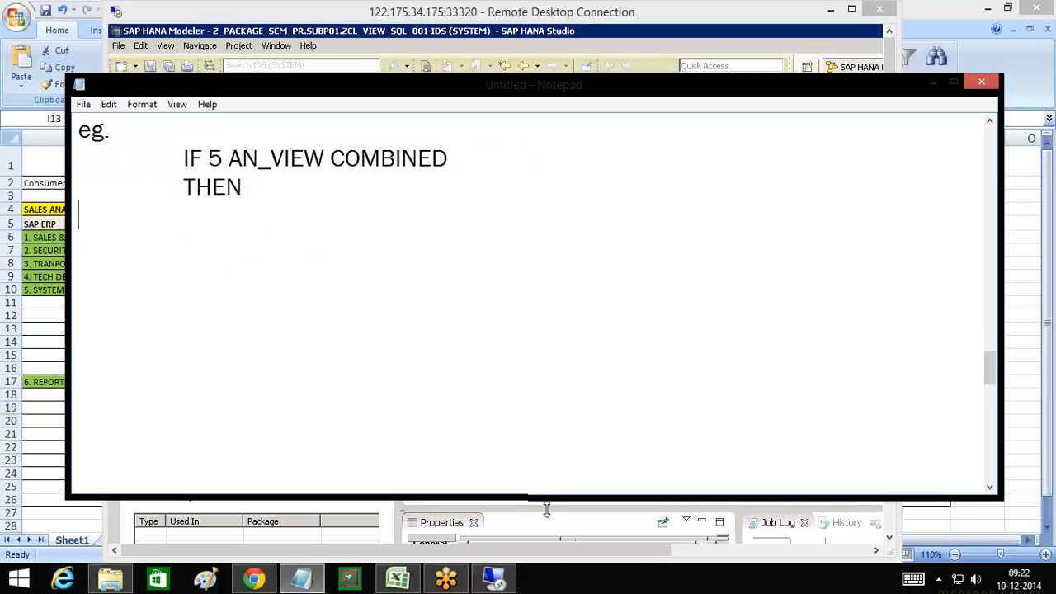
Make the Notepad window taller and sketch a row of five boxes below the notes with the screen pen
drag(547, 498, 546, 532)
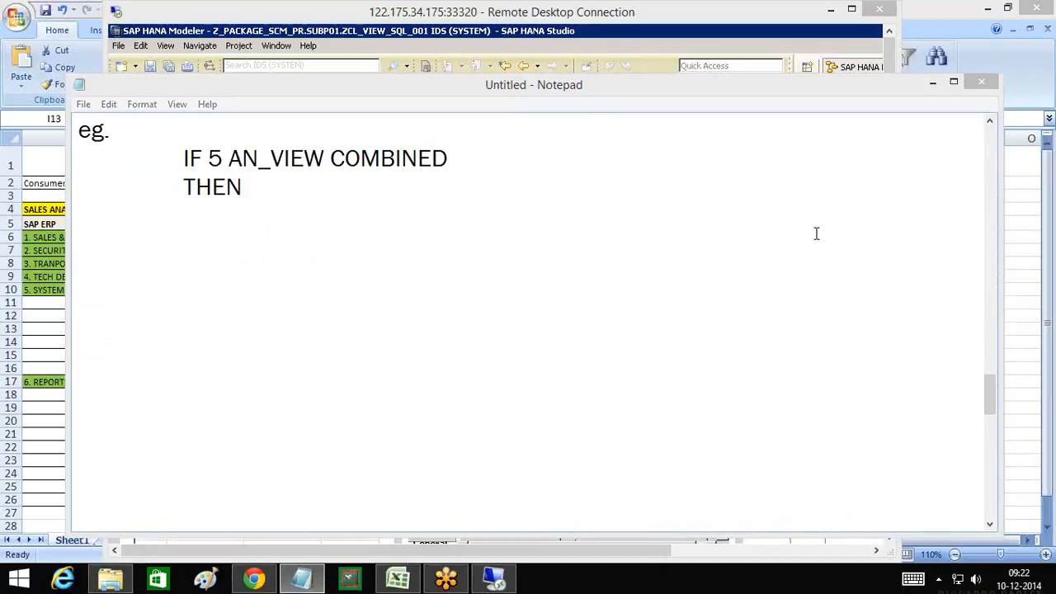
key(ctrl+shift+p)
drag(117, 419, 123, 418)
mouse_move(254, 422)
mouse_down()
mouse_move(266, 484)
mouse_move(306, 413)
mouse_move(244, 422)
mouse_up()
mouse_move(386, 421)
mouse_down()
mouse_move(420, 481)
mouse_move(460, 416)
mouse_move(385, 419)
mouse_up()
mouse_move(530, 425)
mouse_down()
mouse_move(566, 482)
mouse_move(619, 415)
mouse_move(510, 429)
mouse_up()
mouse_move(643, 417)
mouse_down()
mouse_move(646, 448)
mouse_move(749, 479)
mouse_move(642, 404)
mouse_up()
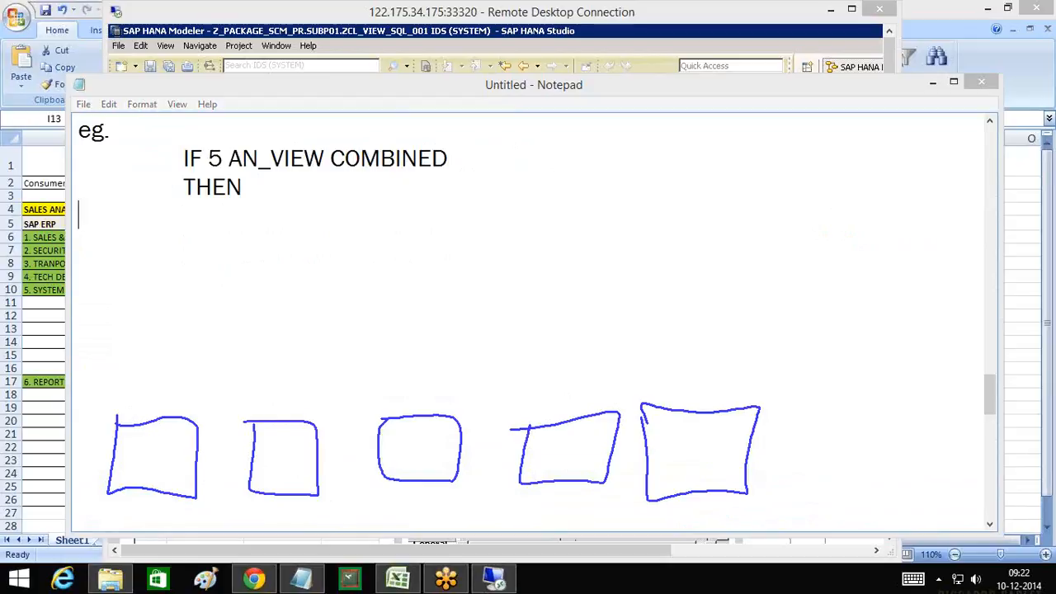
Draw branches joining the first and second pairs of boxes, each pair leading up to a box marked U
mouse_move(168, 424)
mouse_down()
mouse_move(241, 347)
mouse_move(284, 420)
mouse_up()
mouse_move(191, 318)
mouse_down()
mouse_move(221, 309)
mouse_move(222, 298)
mouse_up()
mouse_move(234, 281)
mouse_down()
mouse_move(177, 323)
mouse_move(248, 332)
mouse_move(230, 285)
mouse_up()
mouse_move(435, 426)
mouse_down()
mouse_move(504, 353)
mouse_move(582, 417)
mouse_up()
drag(447, 285, 452, 327)
mouse_move(453, 327)
mouse_down()
mouse_move(515, 322)
mouse_move(443, 273)
mouse_up()
Draw a higher U box and connect it to both lower U boxes and the fifth box
mouse_move(220, 272)
mouse_down()
mouse_move(472, 163)
mouse_move(485, 298)
mouse_move(490, 272)
mouse_up()
mouse_move(460, 130)
mouse_down()
mouse_move(500, 125)
mouse_move(468, 128)
mouse_move(488, 130)
mouse_up()
mouse_move(703, 403)
mouse_down()
mouse_move(609, 242)
mouse_move(502, 147)
mouse_up()
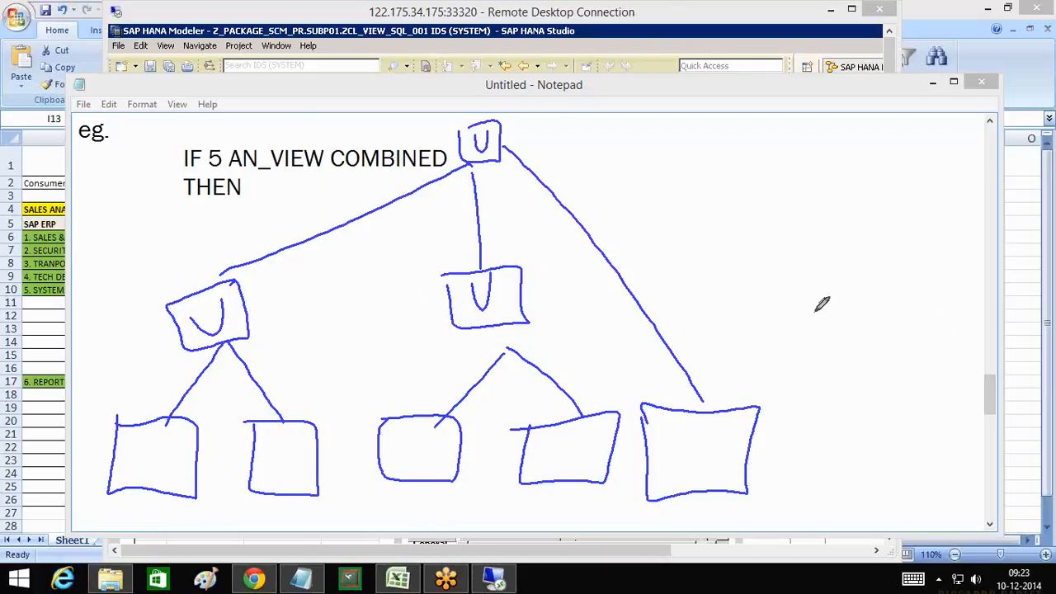
Draw a U box joining the second union with the fifth box, and a final U box connecting it to the higher union
drag(534, 294, 649, 218)
drag(700, 403, 649, 234)
mouse_move(636, 188)
mouse_down()
mouse_move(667, 185)
mouse_move(625, 216)
mouse_move(693, 169)
mouse_up()
mouse_move(483, 132)
mouse_down()
mouse_move(578, 94)
mouse_move(637, 167)
mouse_up()
mouse_move(572, 46)
mouse_down()
mouse_move(616, 77)
mouse_move(559, 109)
mouse_move(647, 82)
mouse_up()
drag(583, 48, 600, 46)
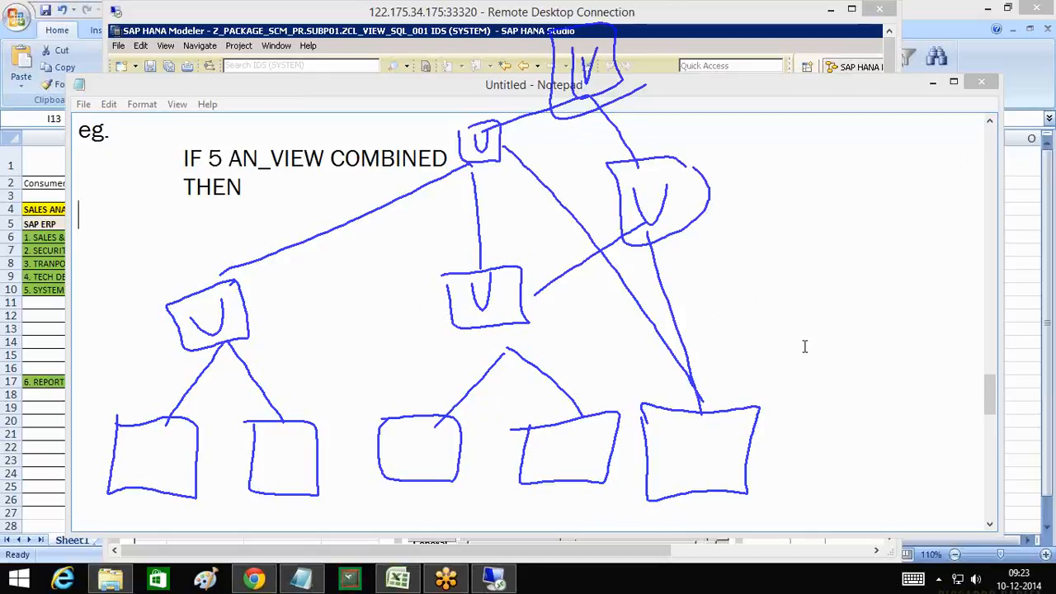
Clear the pen drawing and return to the SAP HANA Studio remote session in full screen
click(892, 296)
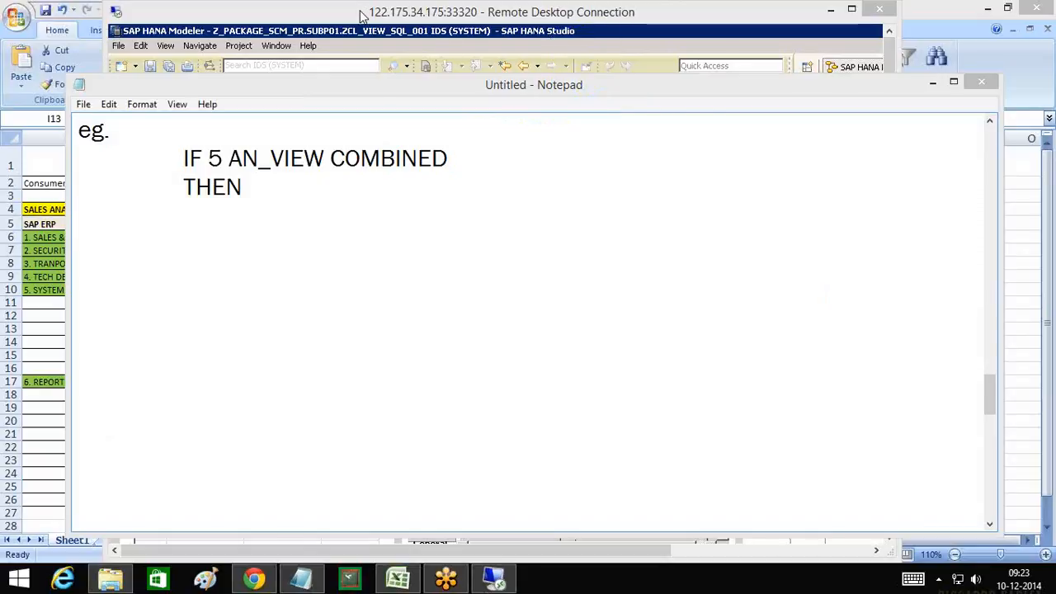
click(360, 12)
double_click(360, 10)
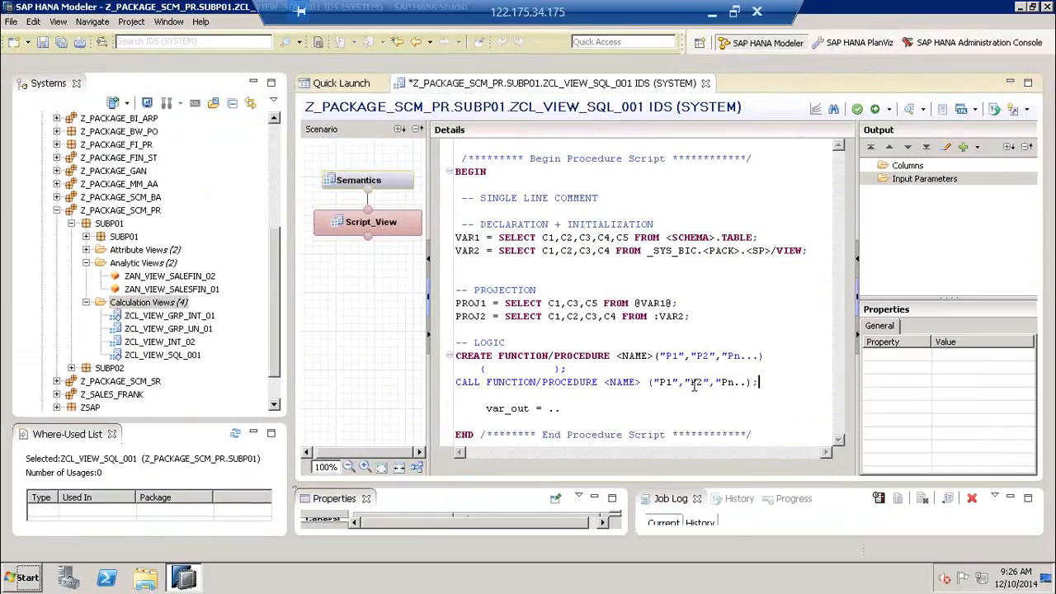
Review the CREATE FUNCTION/PROCEDURE and CALL FUNCTION/PROCEDURE statements under LOGIC by highlighting each
drag(481, 383, 638, 384)
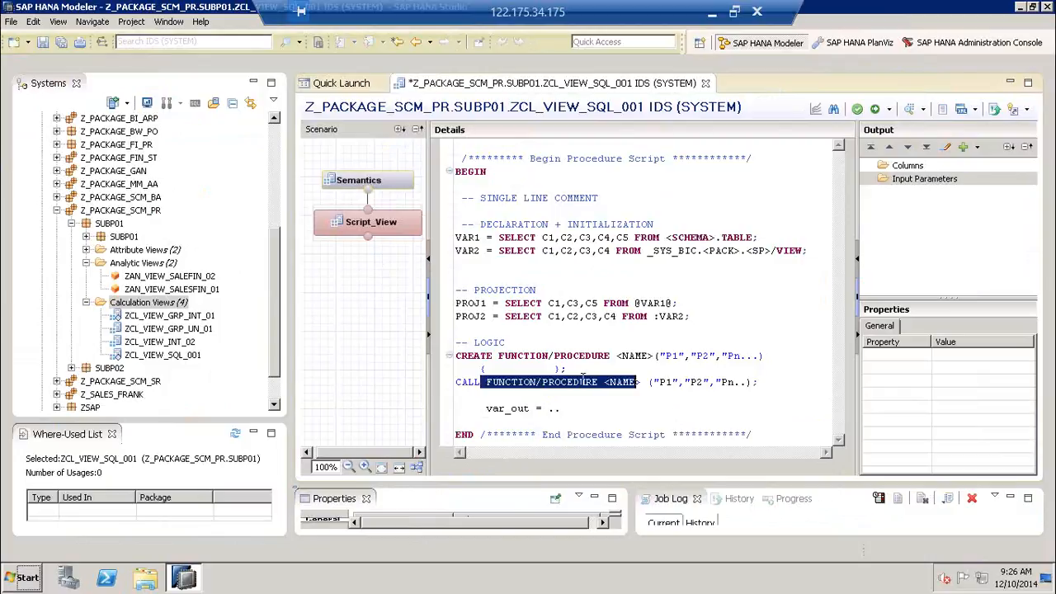
drag(568, 364, 457, 363)
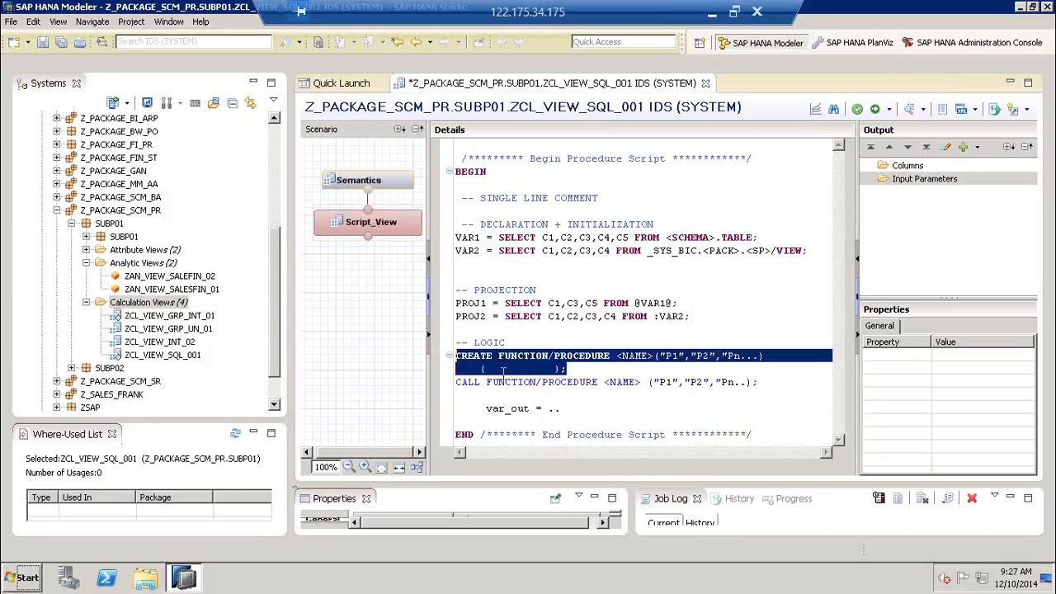
click(579, 370)
drag(762, 380, 462, 374)
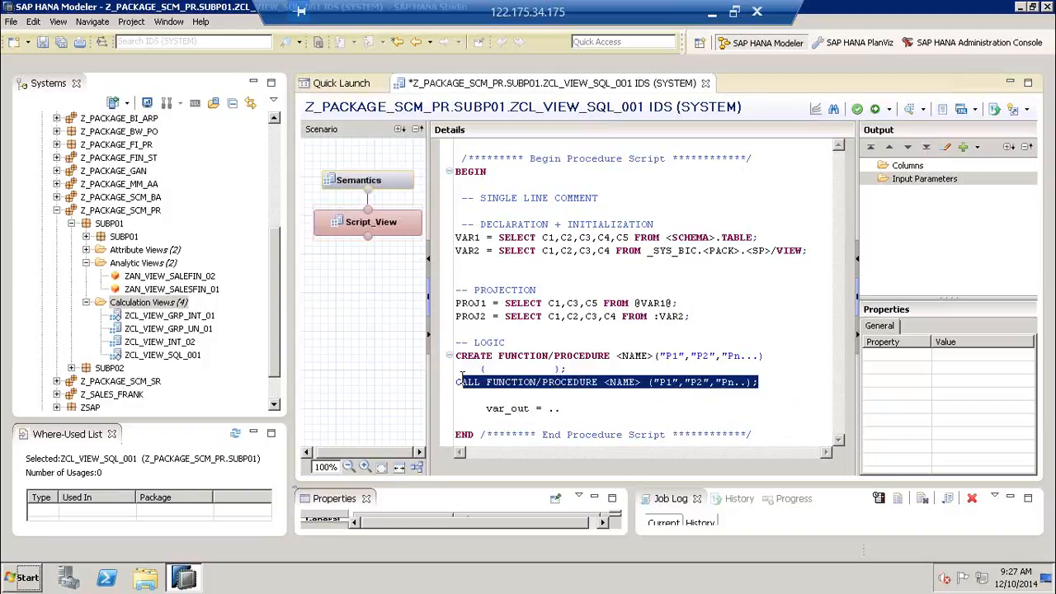
click(766, 381)
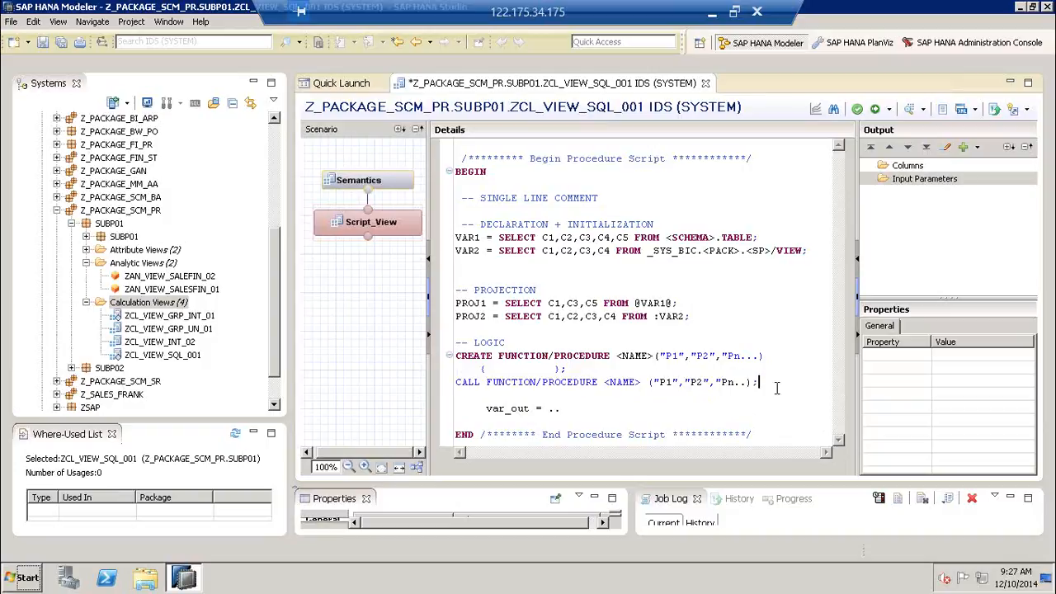
Prefix the CALL statement with "TEMP= " and assign :TEMP; to var_out in place of the dots
click(456, 382)
text(TEMP=)
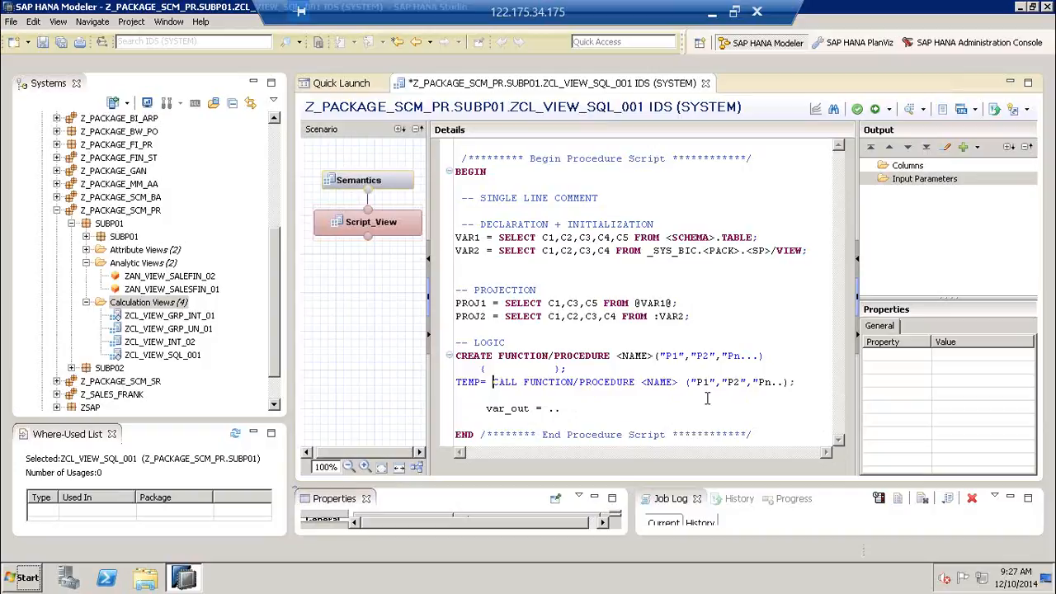
drag(548, 409, 565, 409)
text(:TEMP;)
Open the SAP HANA help documentation from the Quick Launch page and close the documentation page
click(346, 85)
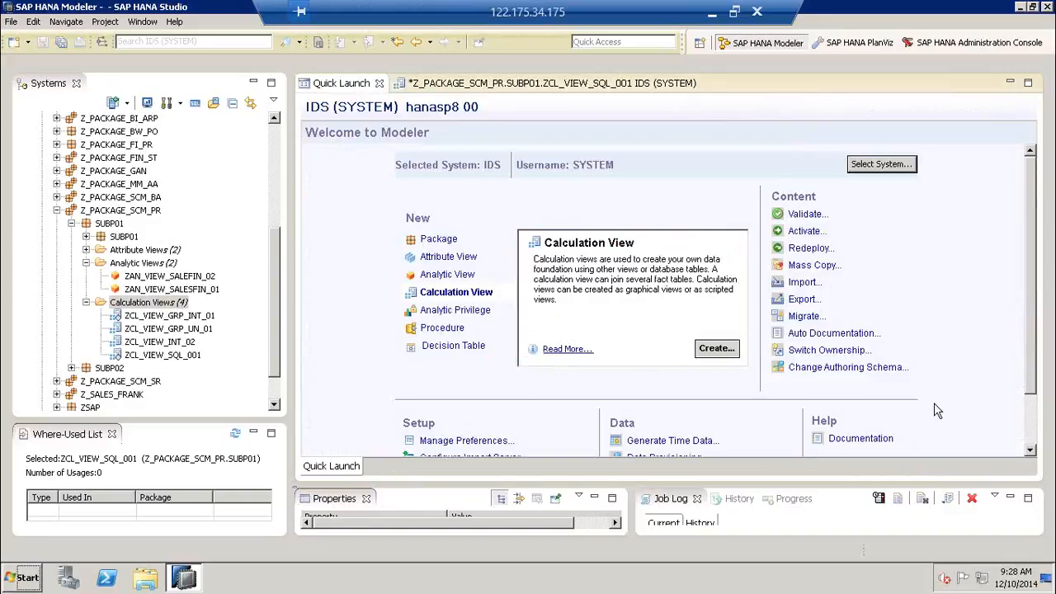
click(858, 439)
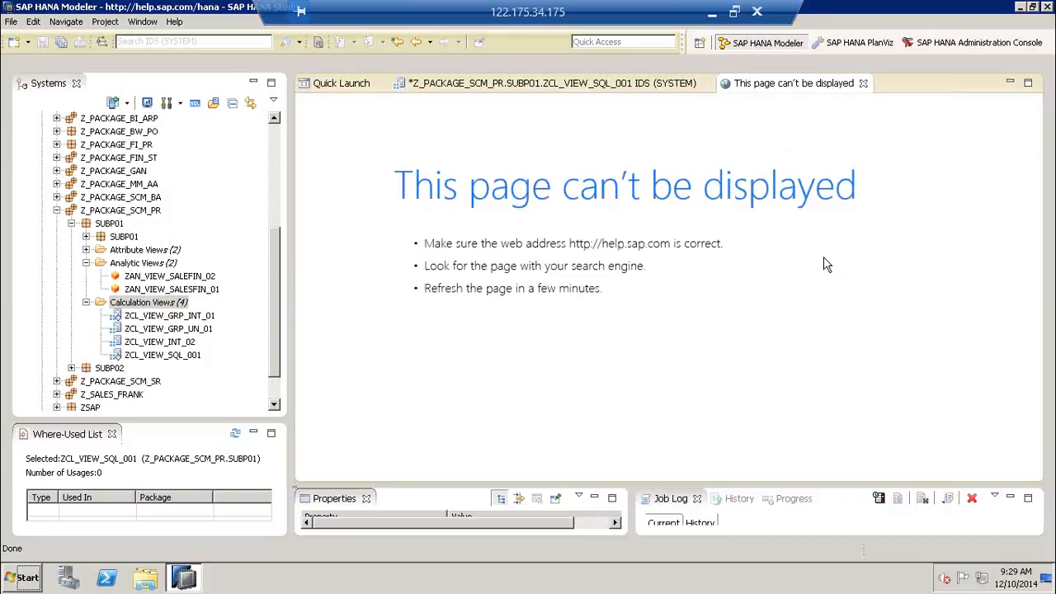
click(863, 84)
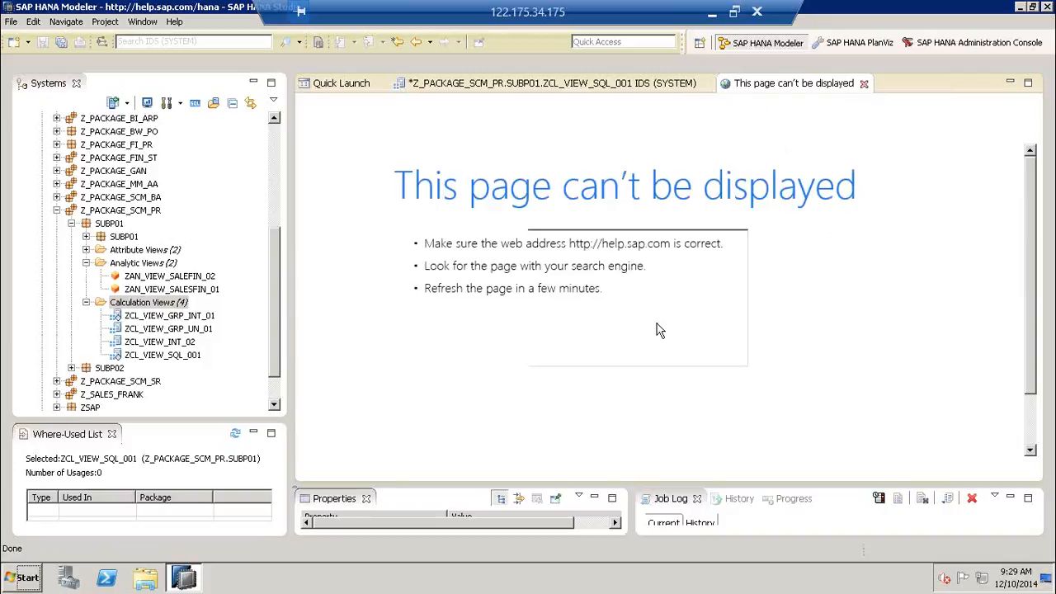
Leave the full-screen remote session and switch to the Chrome browser
click(735, 12)
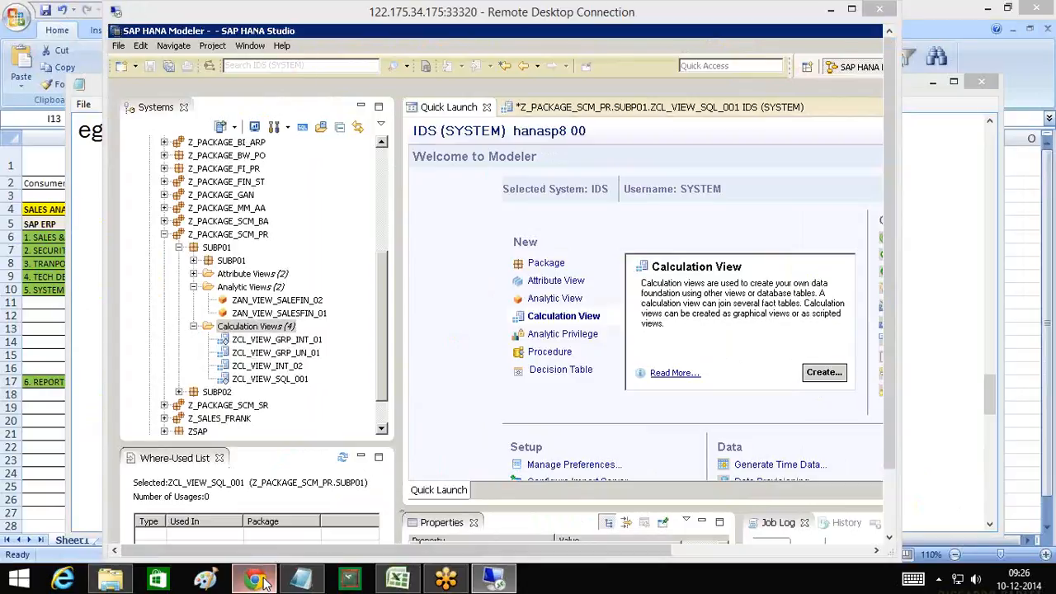
click(262, 580)
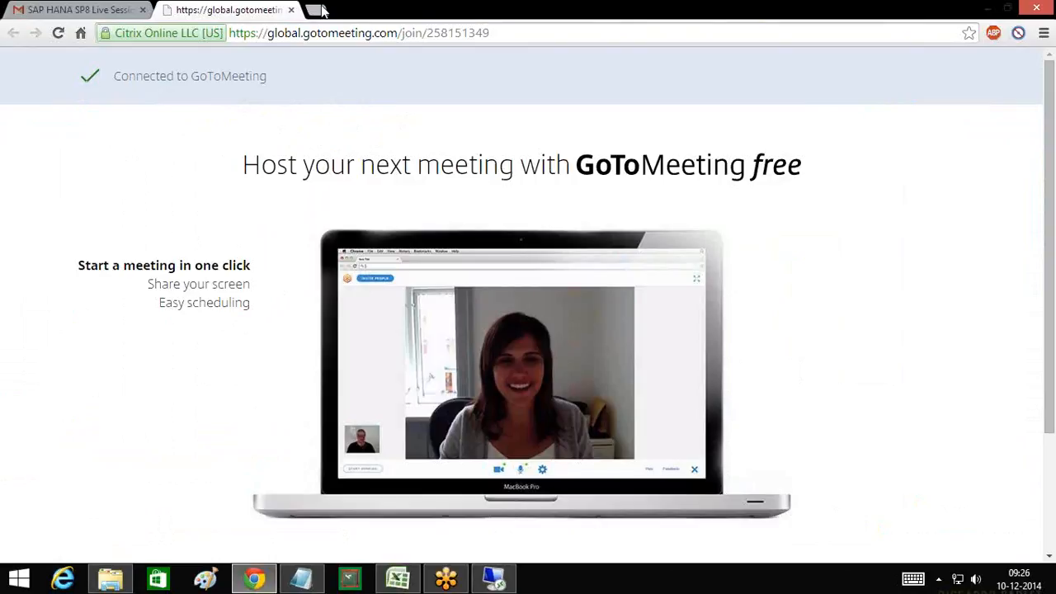
Open the SAP Help Portal in a new browser tab and go to the SAP HANA Platform documentation page
click(319, 10)
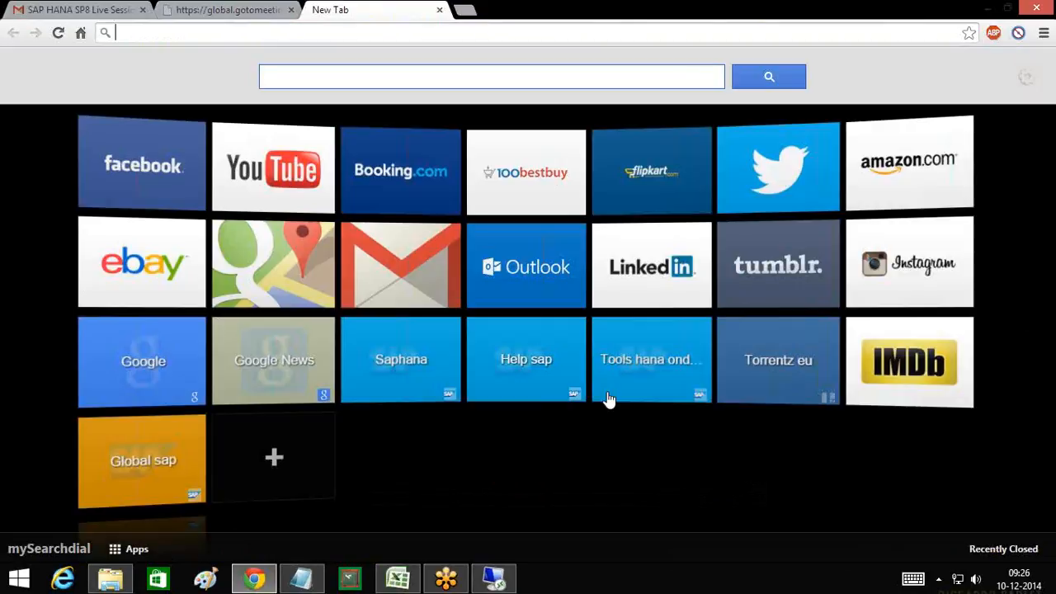
click(608, 399)
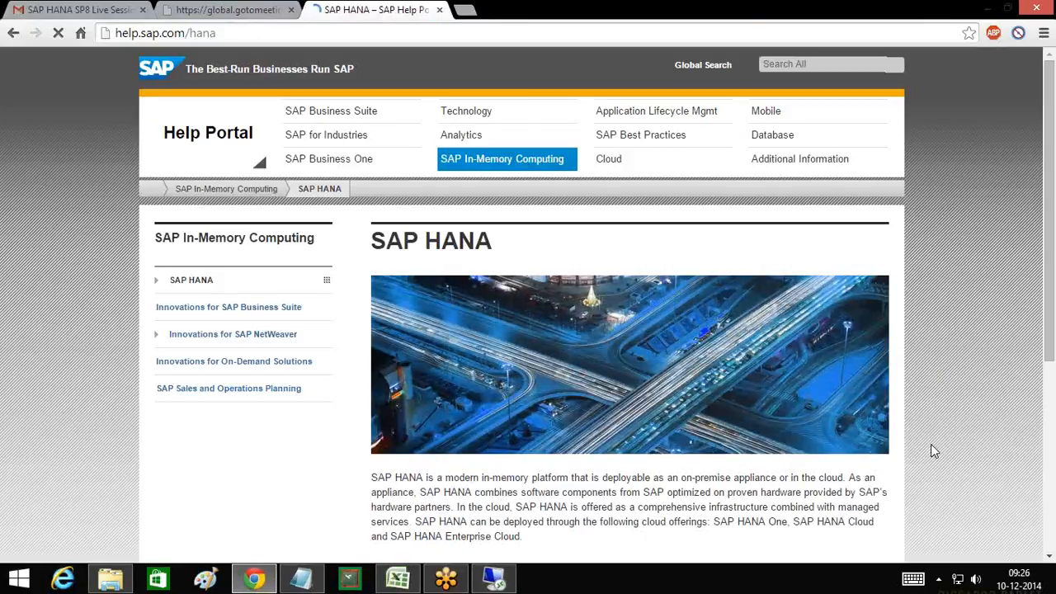
scroll(730, 391, down, 3)
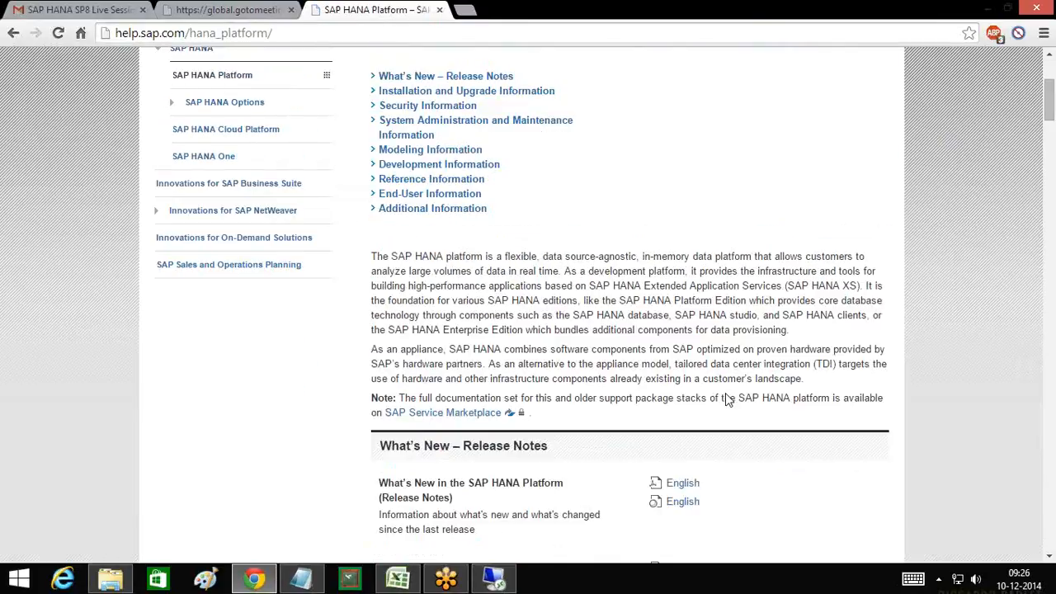
Look through the SAP HANA Platform guides, from the release notes and installation guides to the Reference Information section
scroll(725, 397, down, 5)
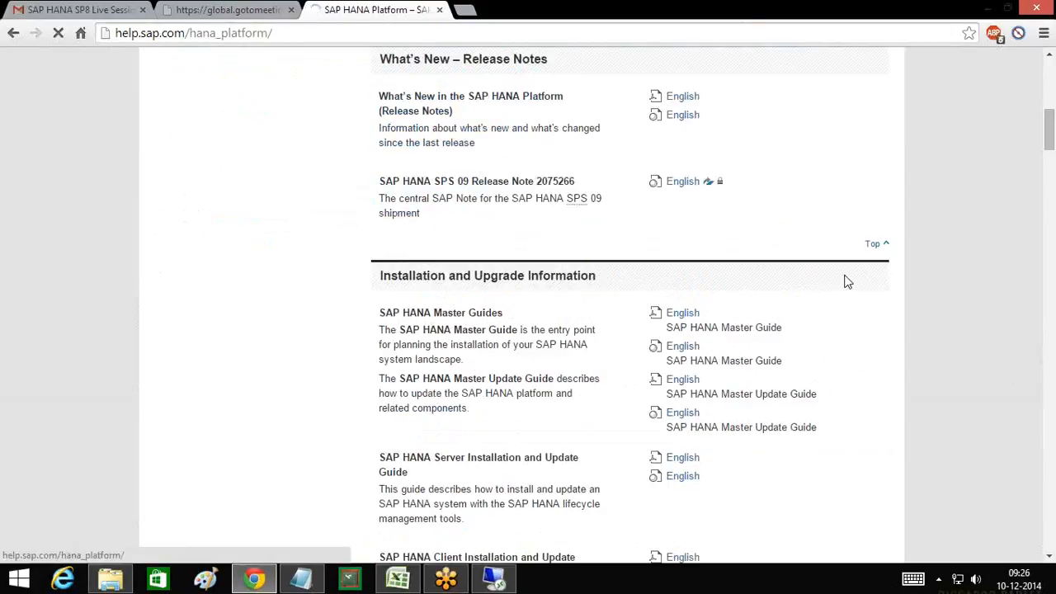
scroll(848, 282, down, 2)
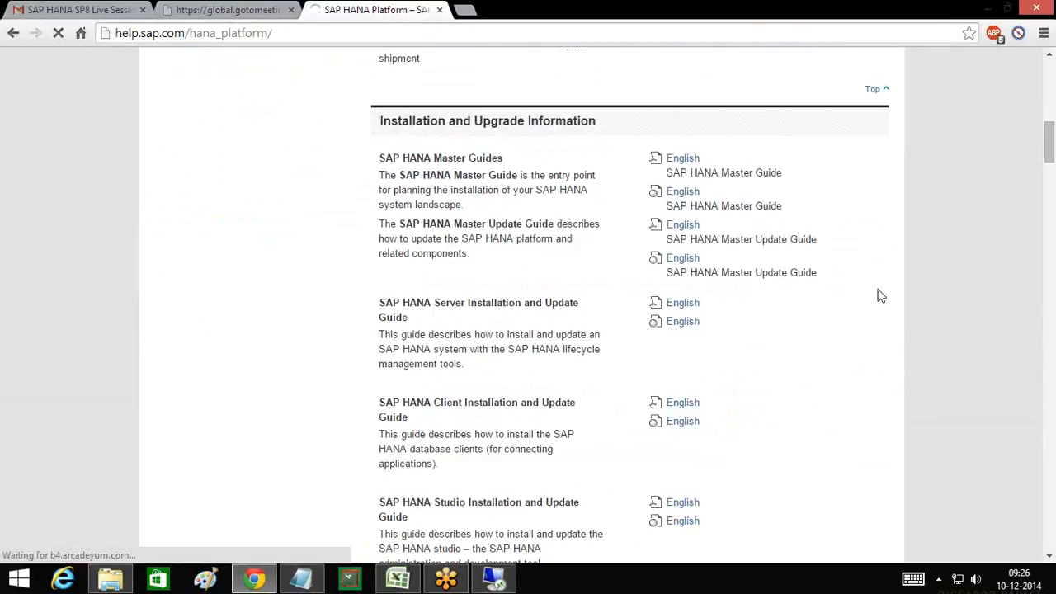
scroll(881, 295, down, 1)
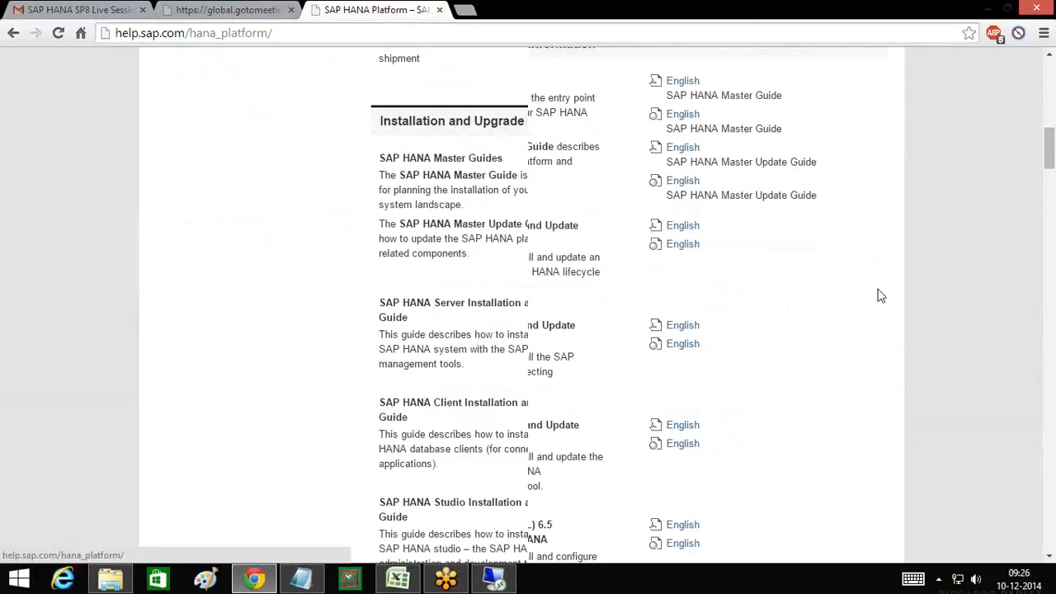
scroll(880, 295, down, 1)
scroll(880, 295, down, 3)
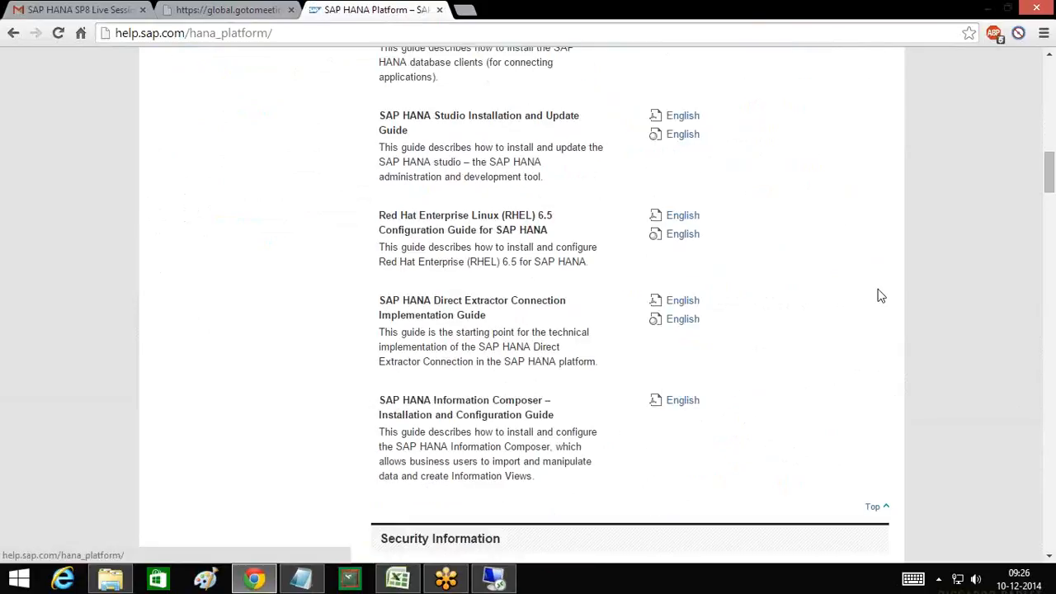
scroll(881, 295, down, 4)
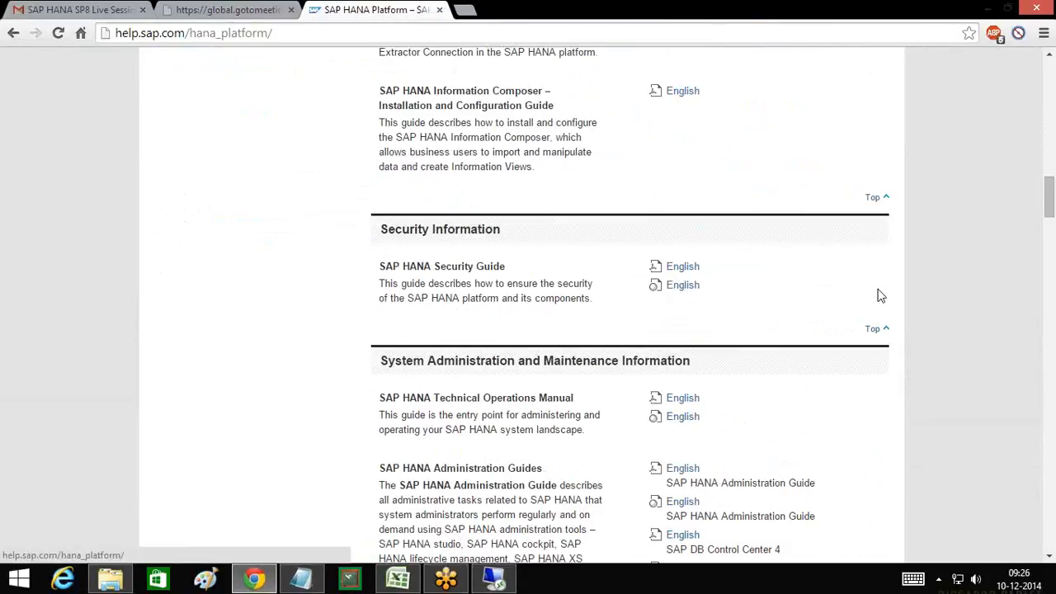
scroll(880, 295, down, 2)
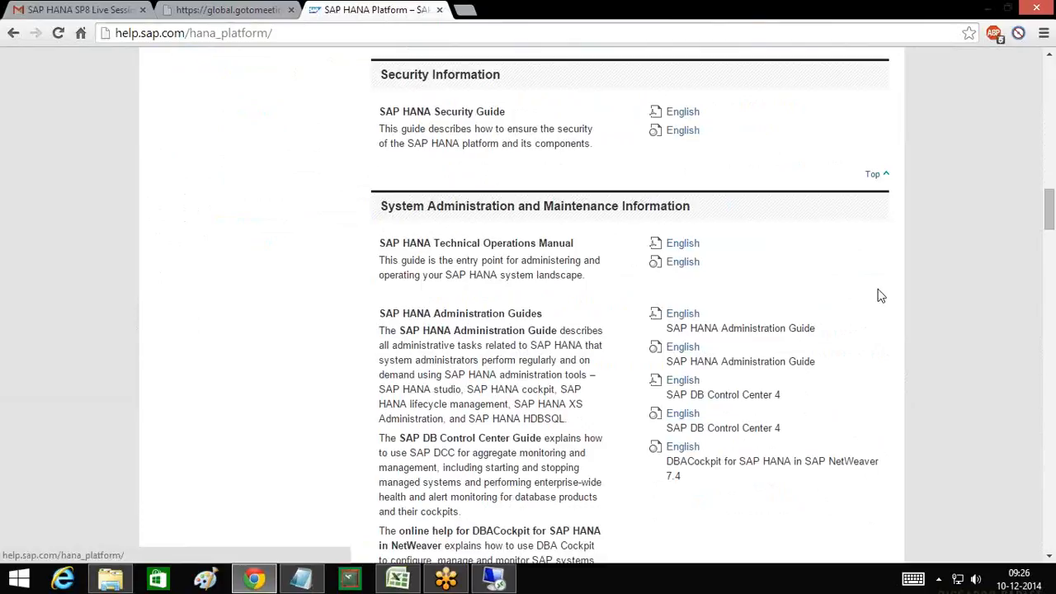
scroll(880, 296, down, 1)
scroll(880, 296, down, 5)
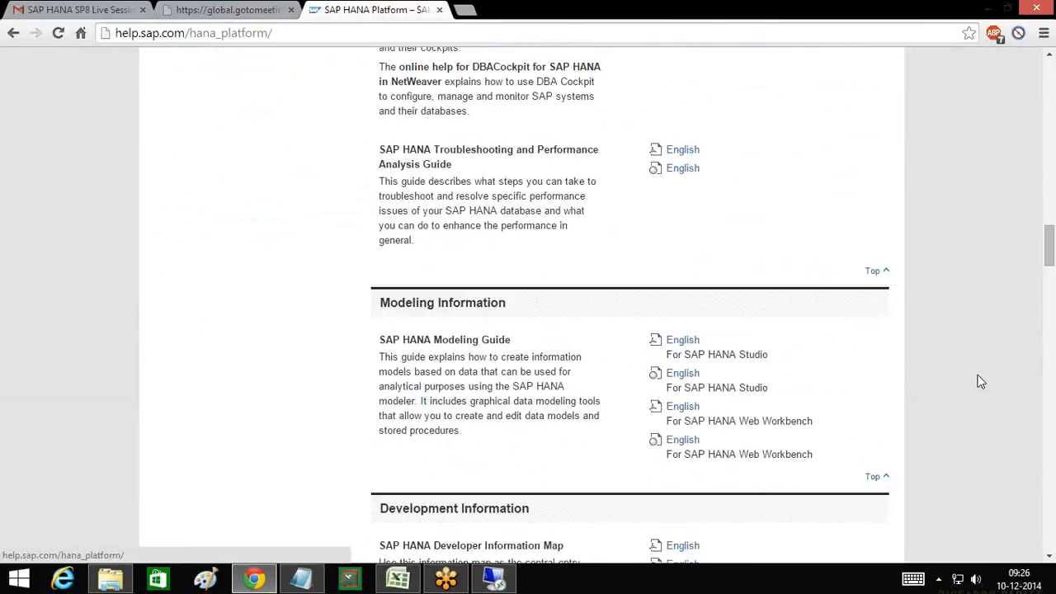
scroll(970, 379, down, 1)
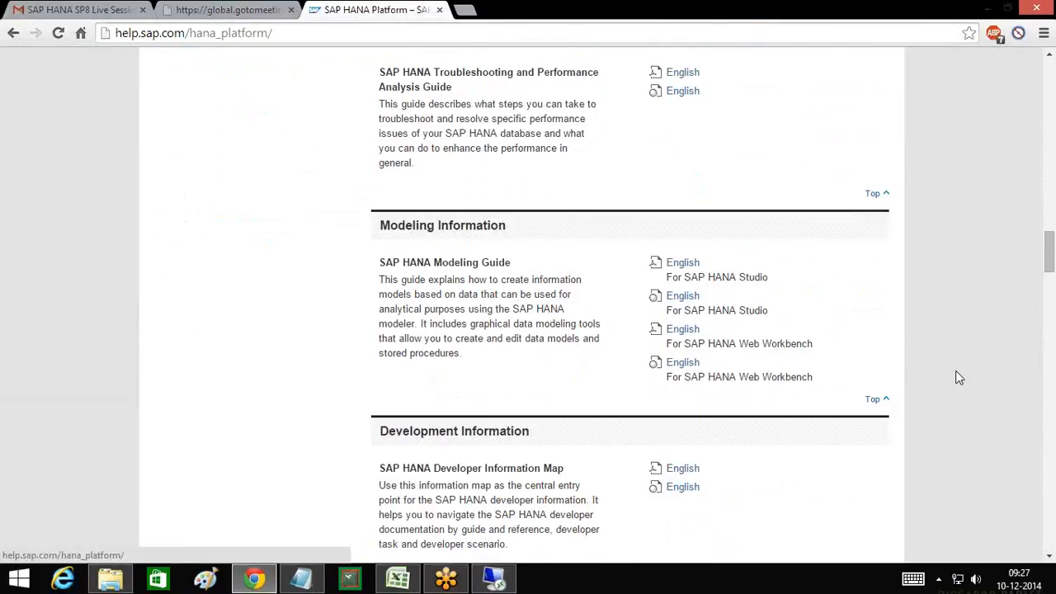
scroll(959, 377, down, 2)
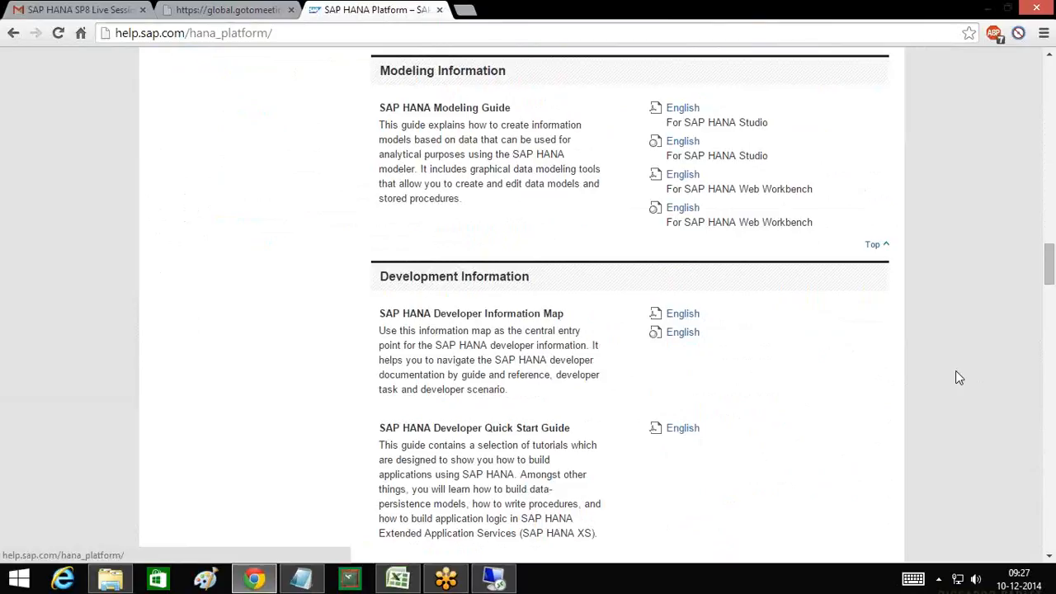
scroll(959, 377, down, 3)
scroll(957, 373, down, 3)
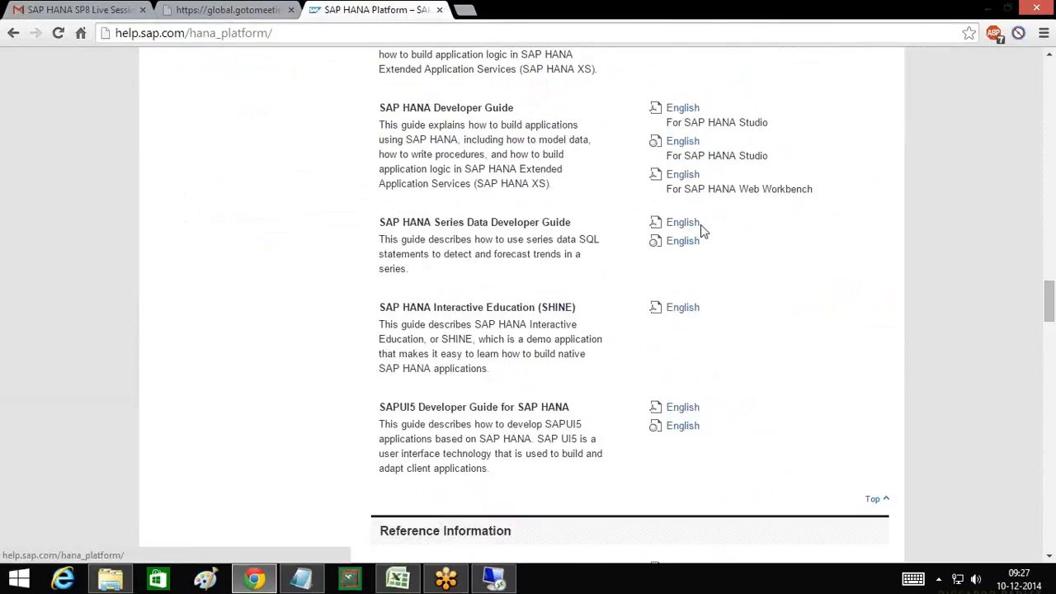
scroll(990, 397, down, 3)
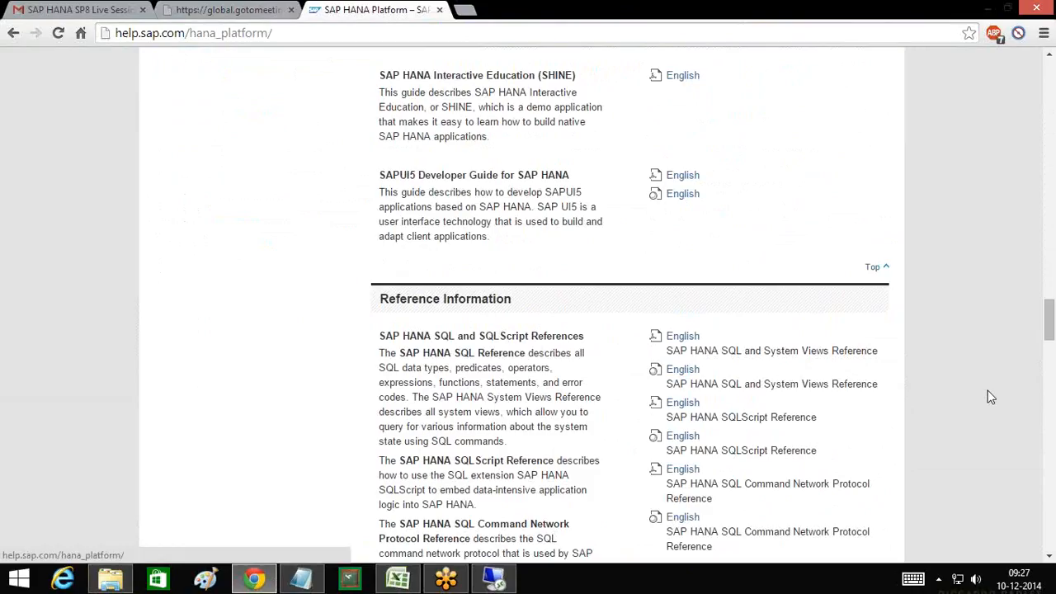
scroll(987, 390, down, 2)
Examine the Reference Information section, highlighting its heading and the SQL Reference topics such as SQL data types, predicates and operators
drag(378, 145, 518, 150)
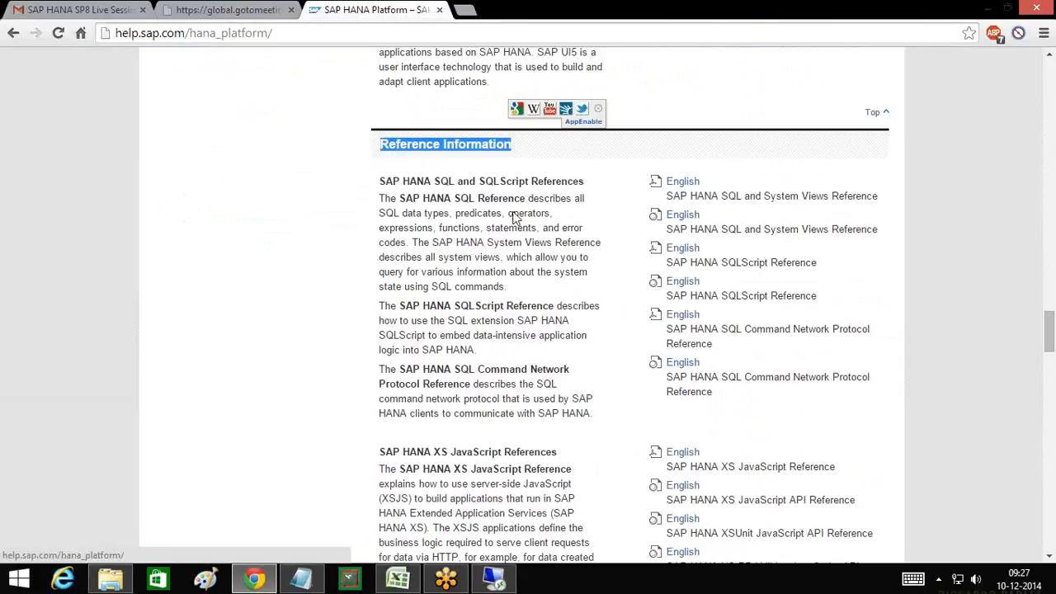
click(469, 228)
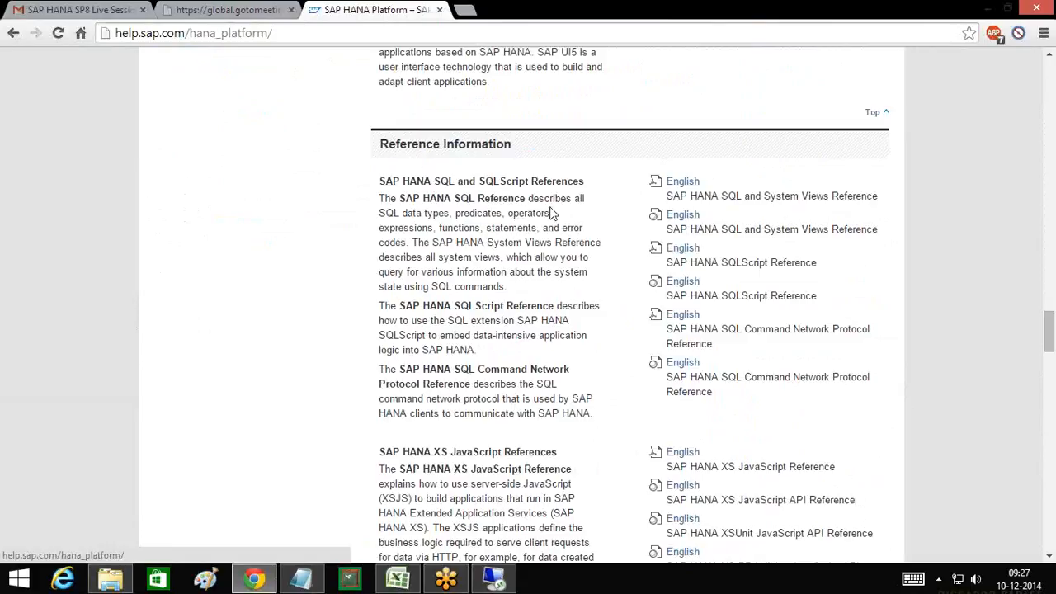
drag(387, 216, 450, 217)
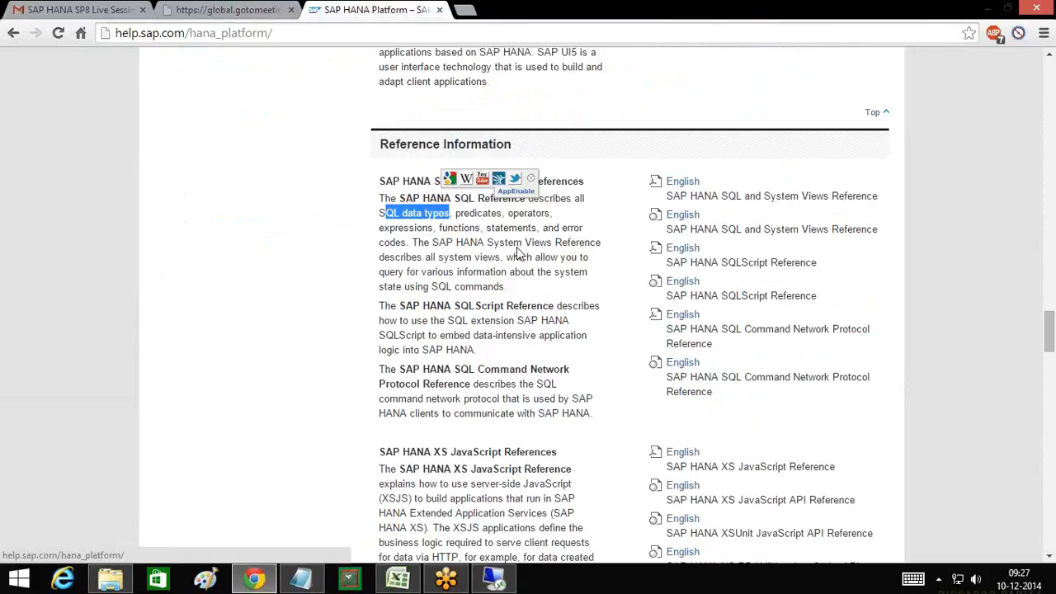
drag(457, 217, 506, 223)
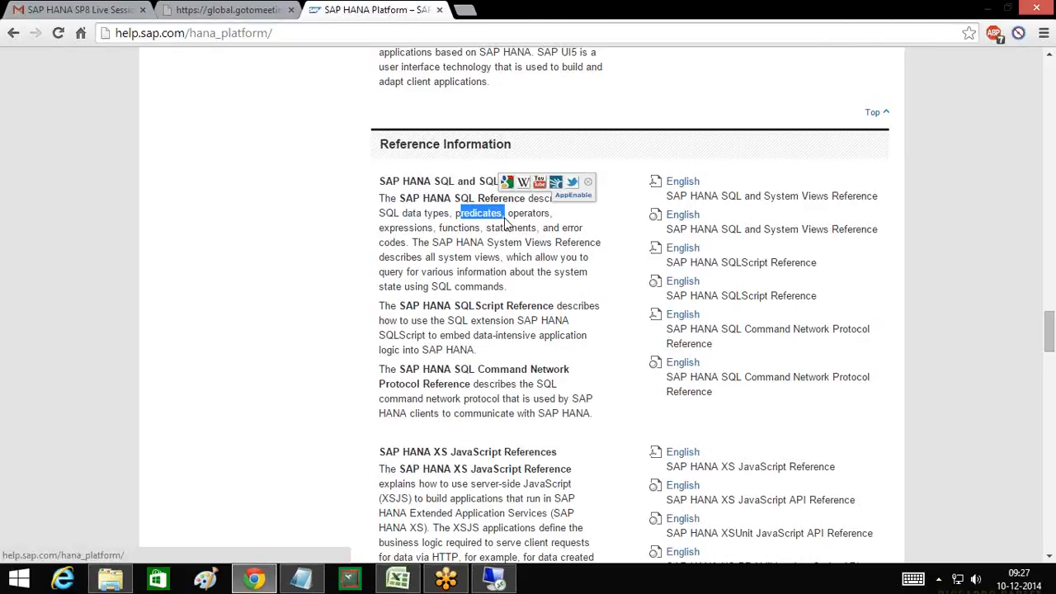
drag(513, 221, 553, 221)
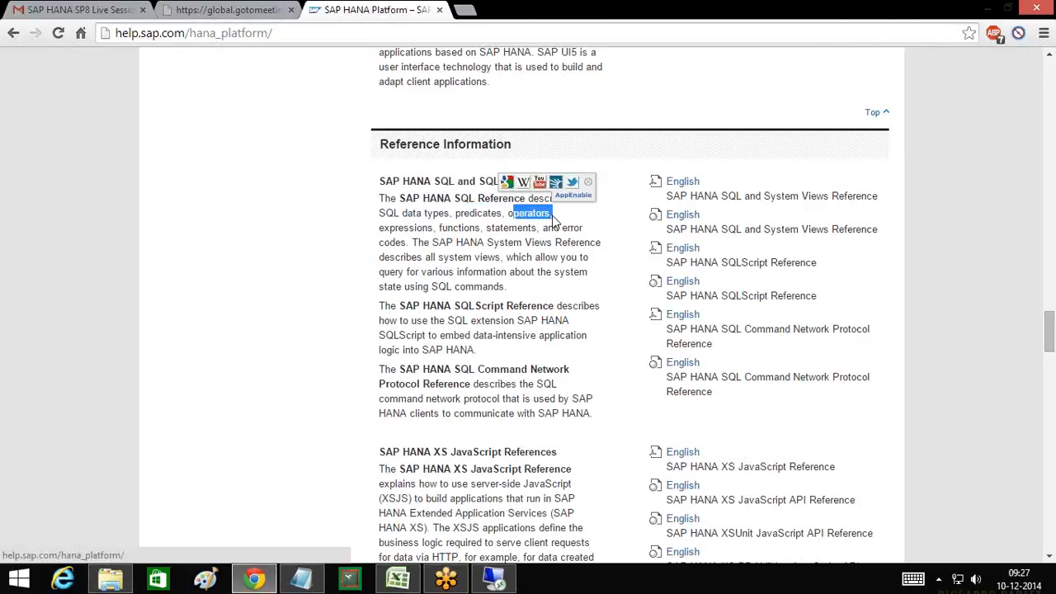
drag(390, 231, 510, 289)
click(990, 329)
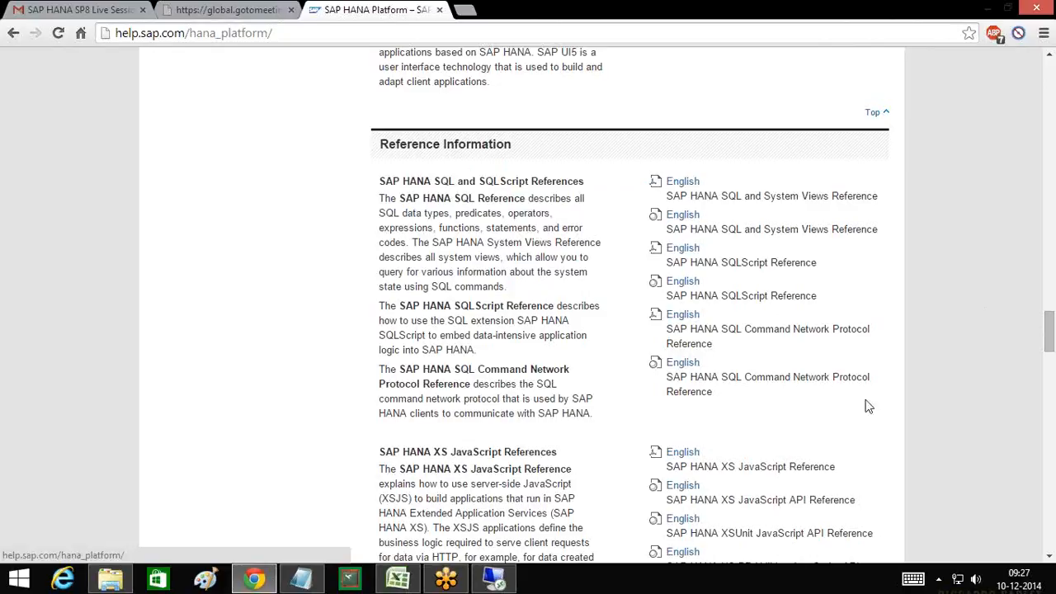
Switch to the Remote Desktop session running SAP HANA Studio and keep it in a restored window
click(495, 581)
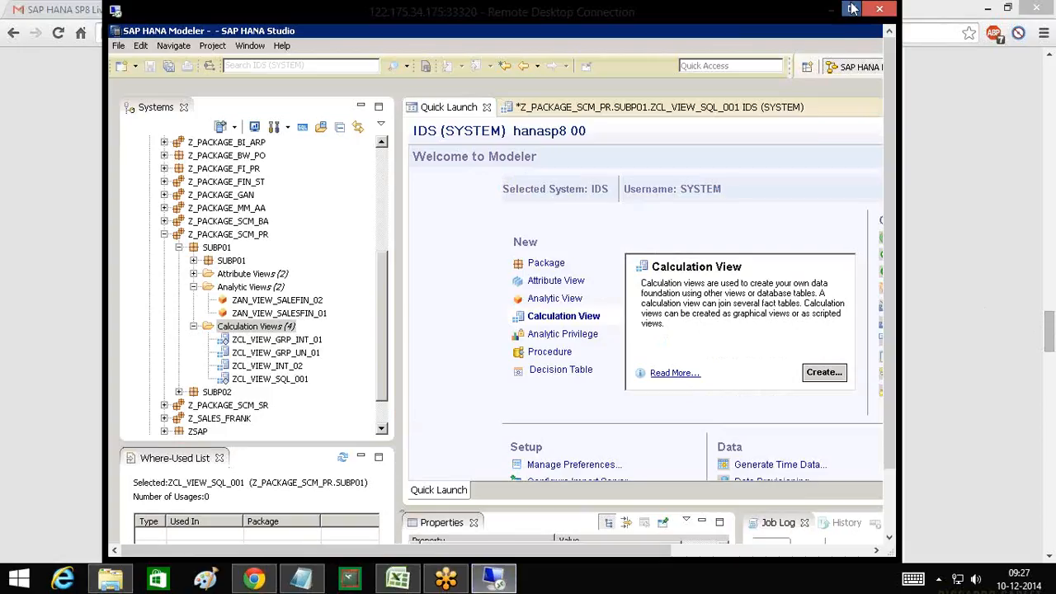
click(852, 8)
click(736, 11)
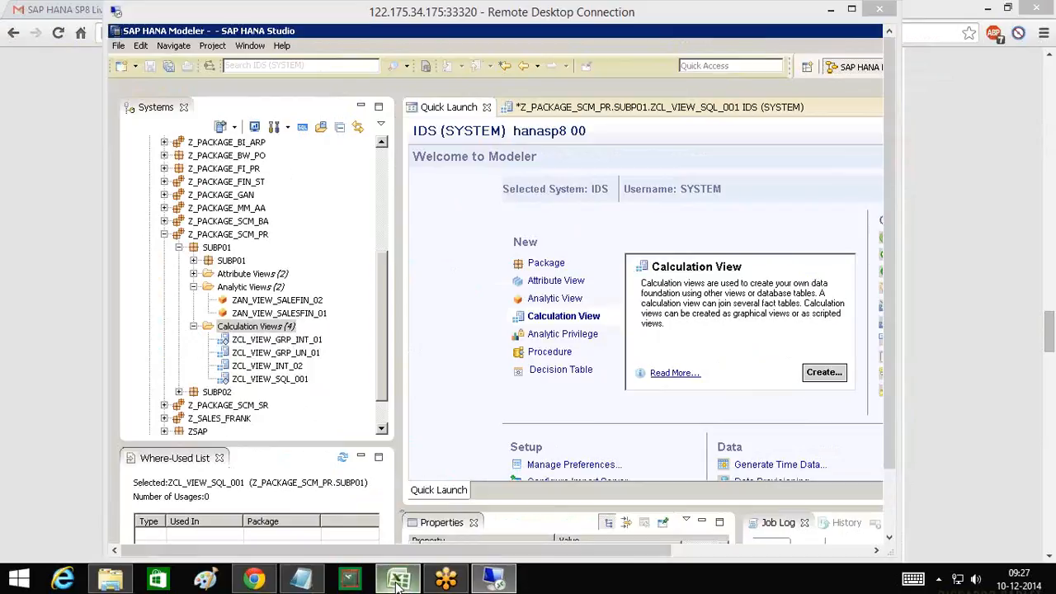
Switch to the Training_Project workbook in Excel and review the ATTRIBUTE VIEW, ANALYTIC VIEW and 2. SECURITY AUTH entries on Sheet1
click(398, 581)
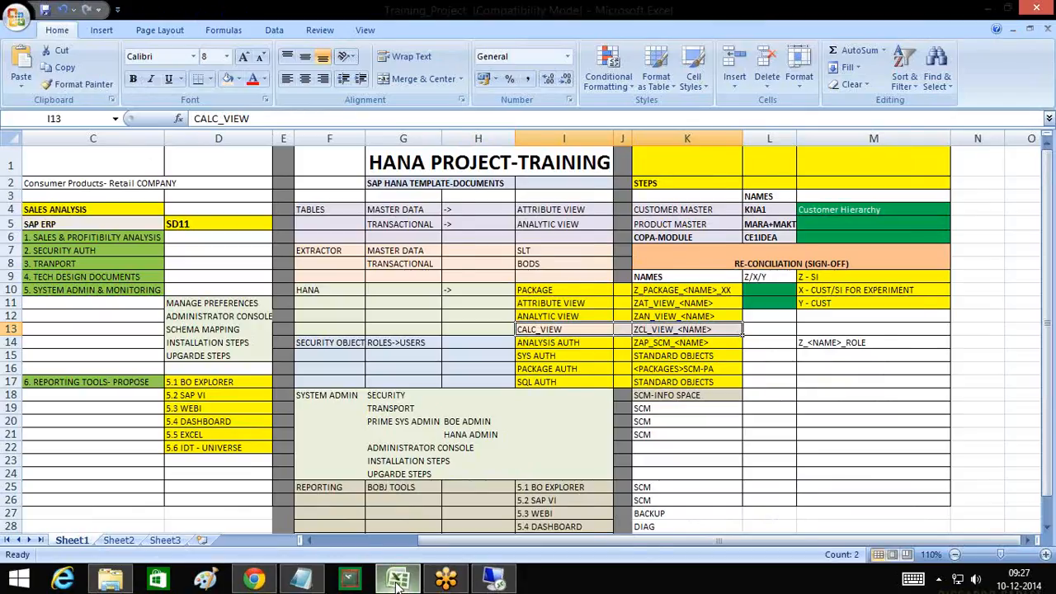
click(359, 540)
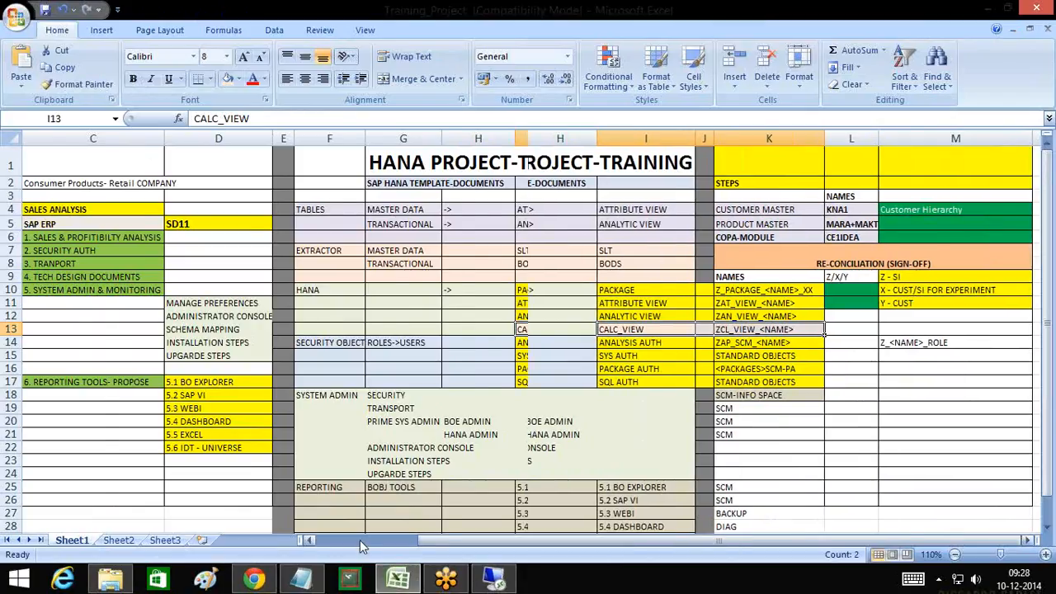
click(359, 539)
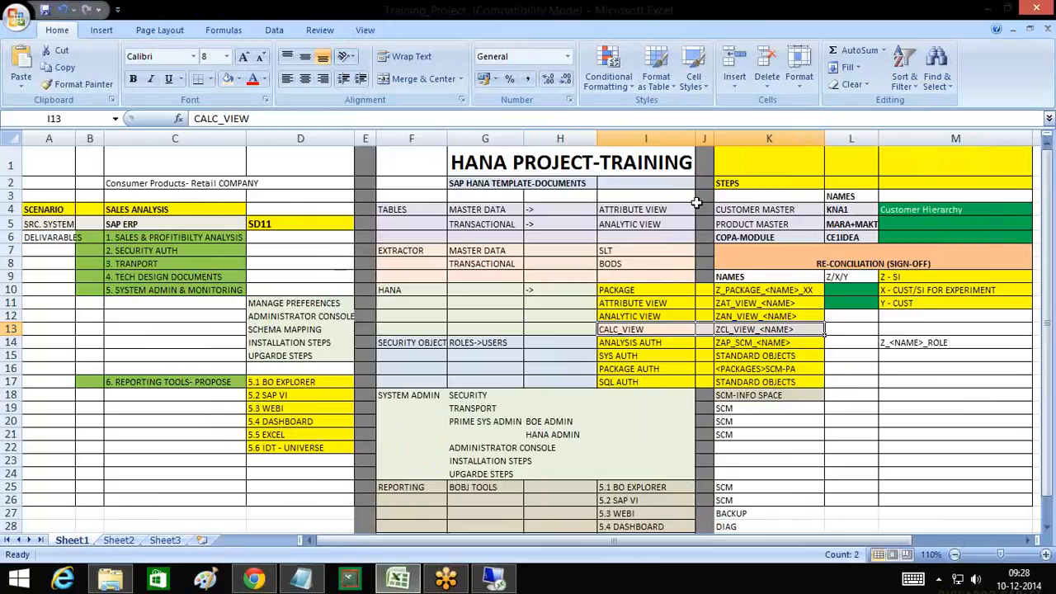
click(653, 209)
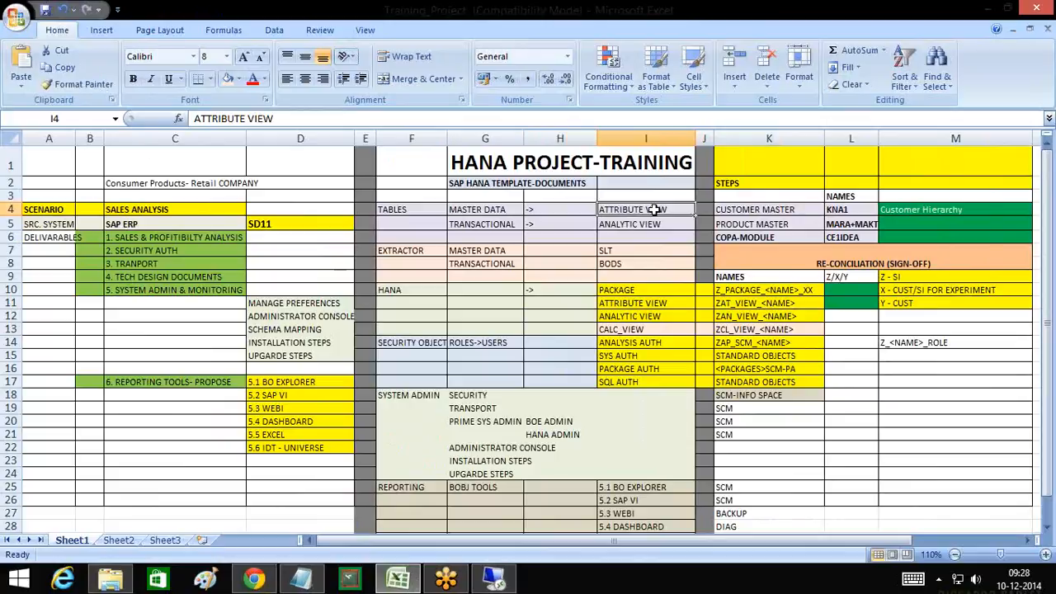
click(653, 223)
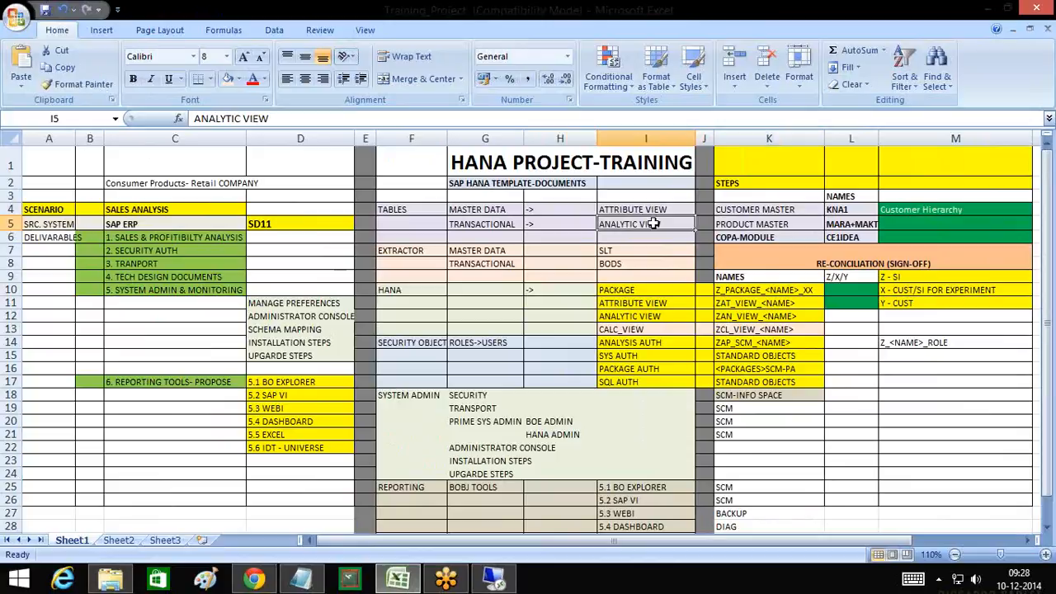
click(652, 210)
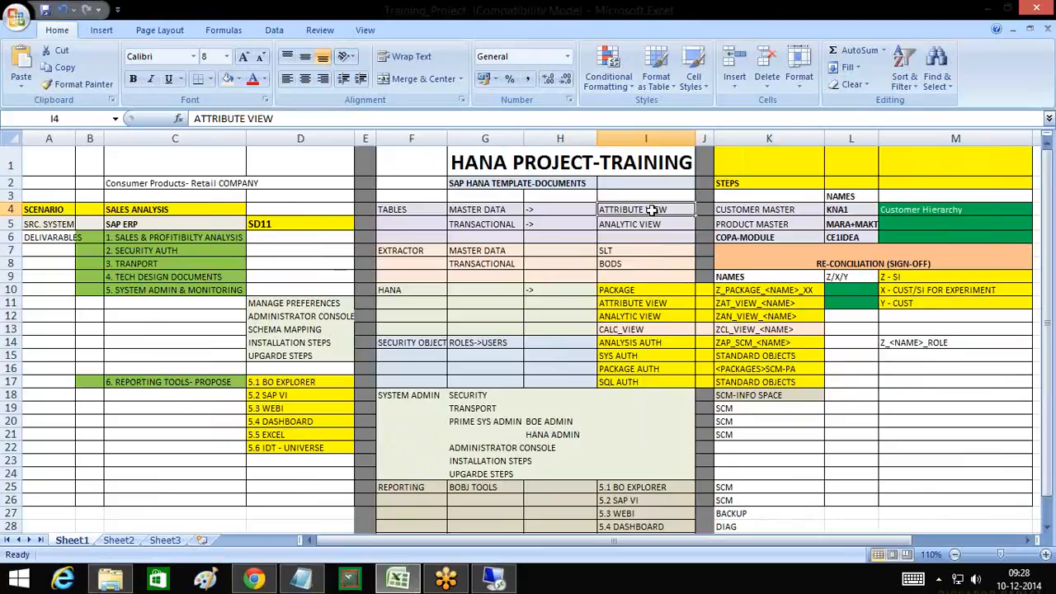
click(651, 223)
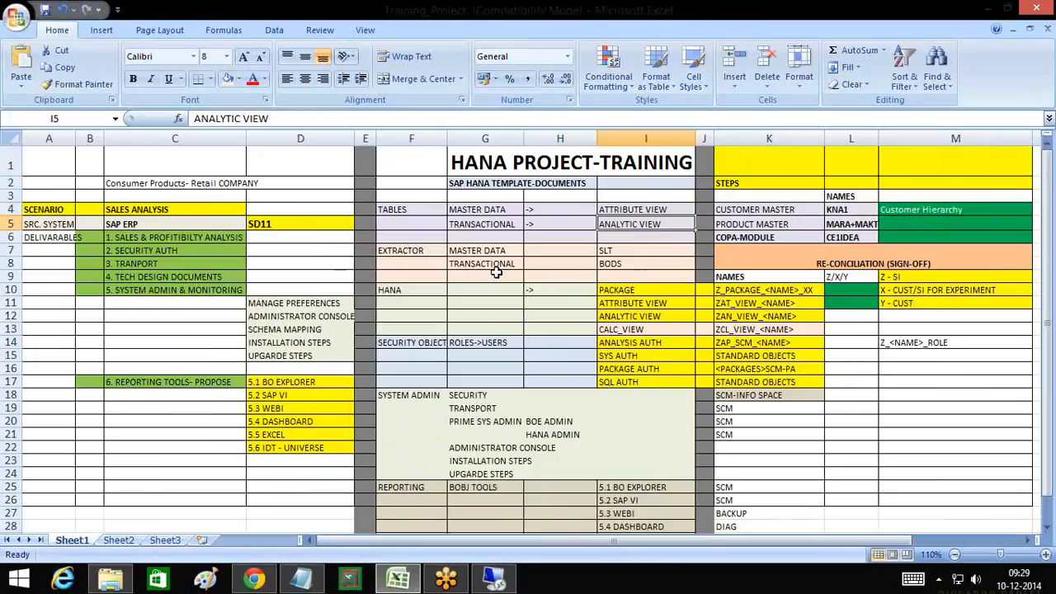
click(173, 251)
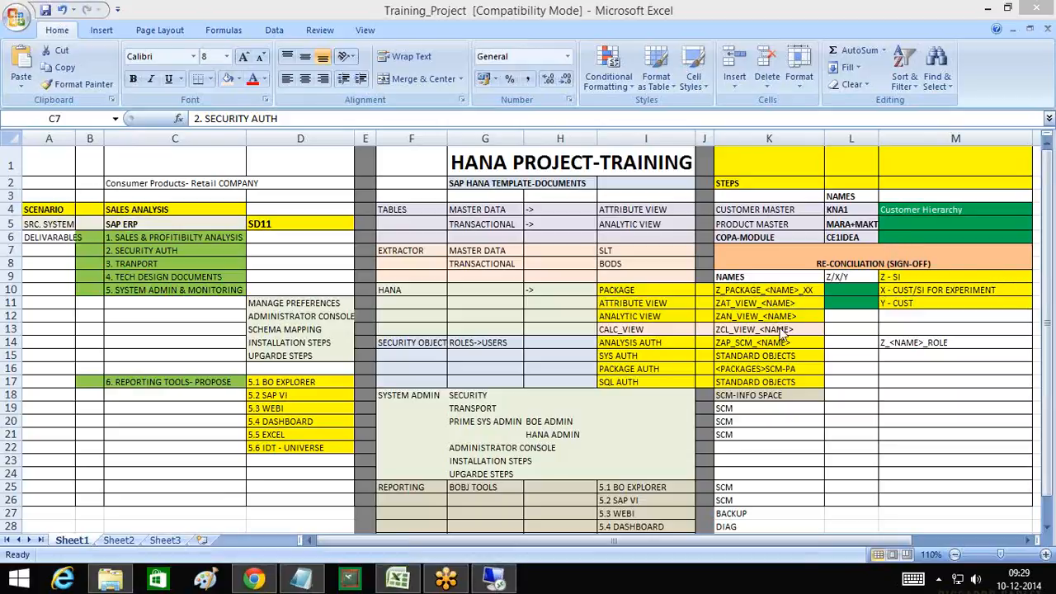
In Notepad, add a separator line of equals signs and the question whether very complex calculation views should be handled during data provisioning through BODS or SLT
click(302, 579)
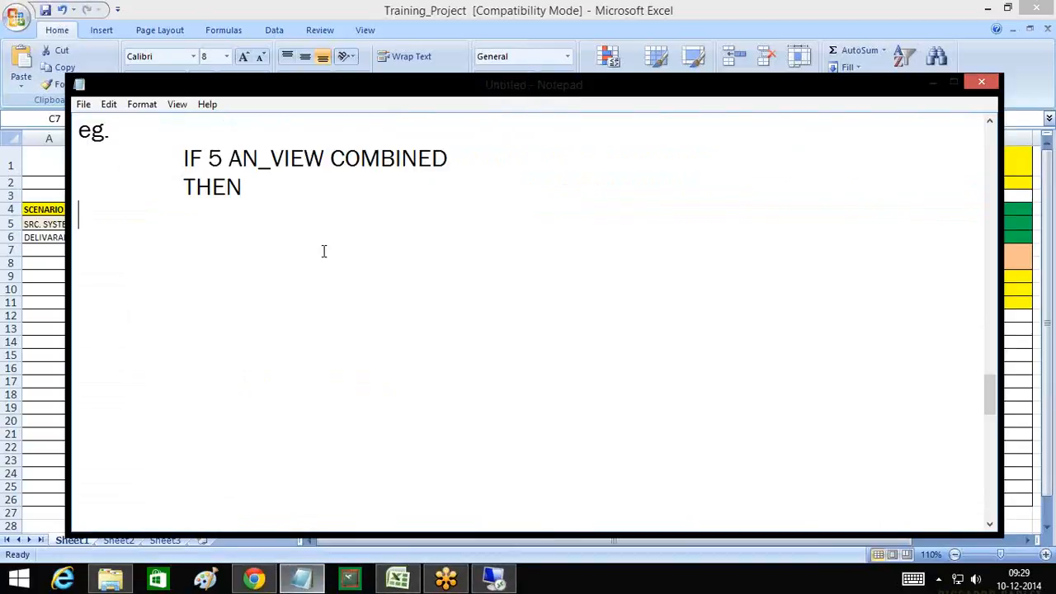
text(============================================================)
key(Return)
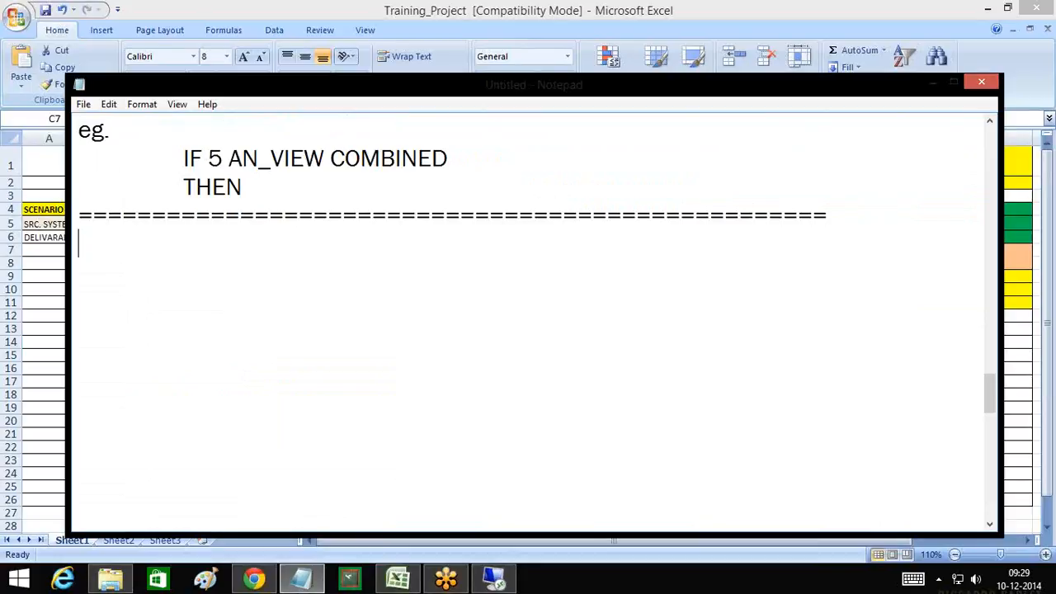
text(Just to ensure my understanding is correct - In case I need very complex calculation view - I should handle it during the Data provisioning through BODS or SLT while creating the table in HANA.)
scroll(345, 237, down, 1)
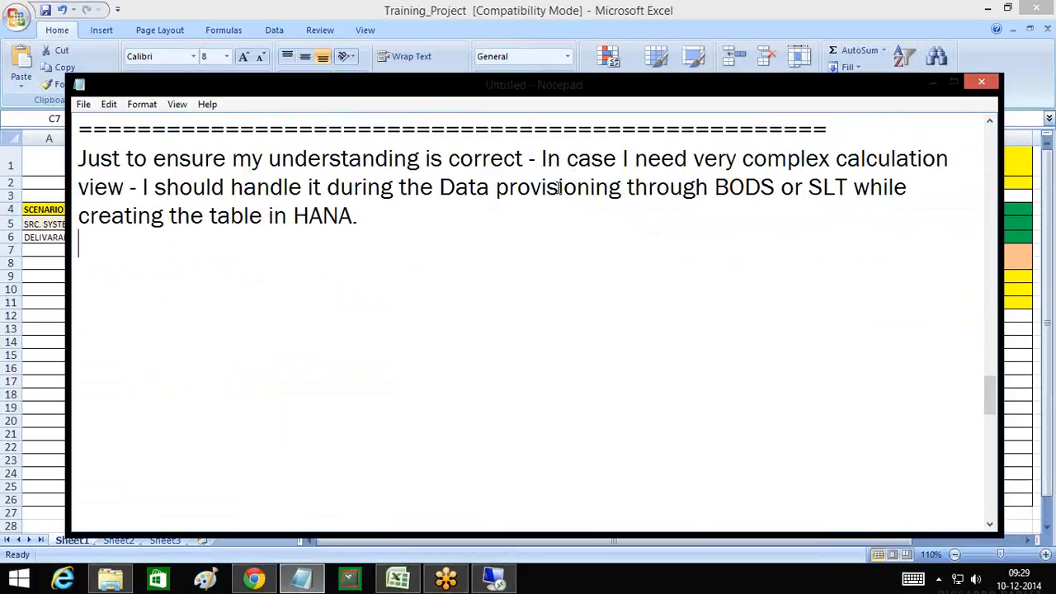
Add the answer "YES + AFTER LOAD" below the complex calculation view question, leaving one blank line between them
click(399, 223)
key(Return)
key(Return)
text(YES )
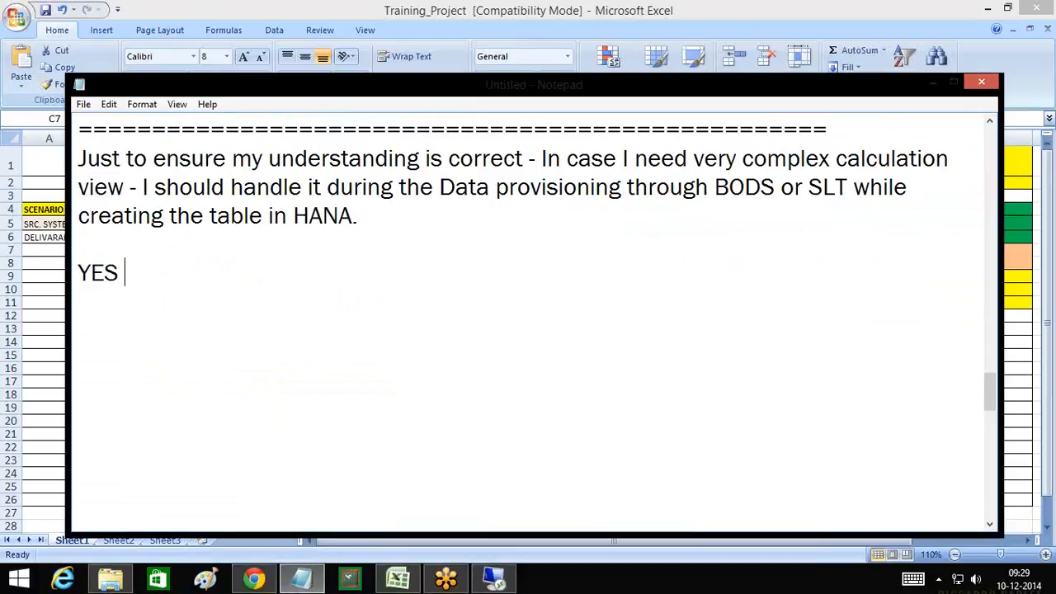
text(+ AFTER LAOD)
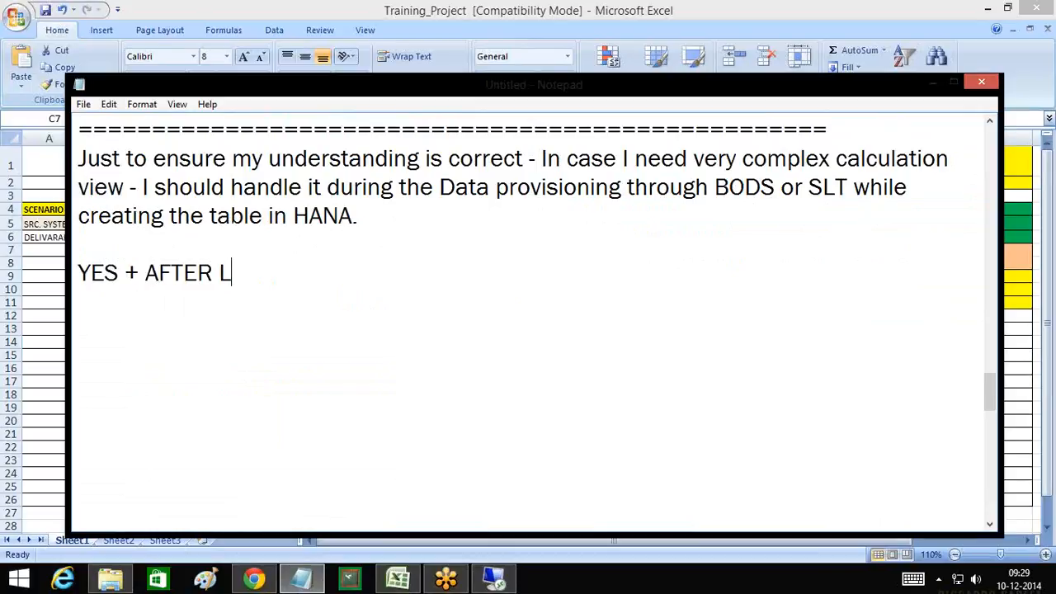
key(BackSpace)
key(BackSpace)
key(BackSpace)
text(OAD)
Add an indented line reading "BODS (HANA->CONTROL LOGIC)" beneath the YES + AFTER LOAD answer
key(Return)
key(Return)
key(Tab)
text(BODS ()
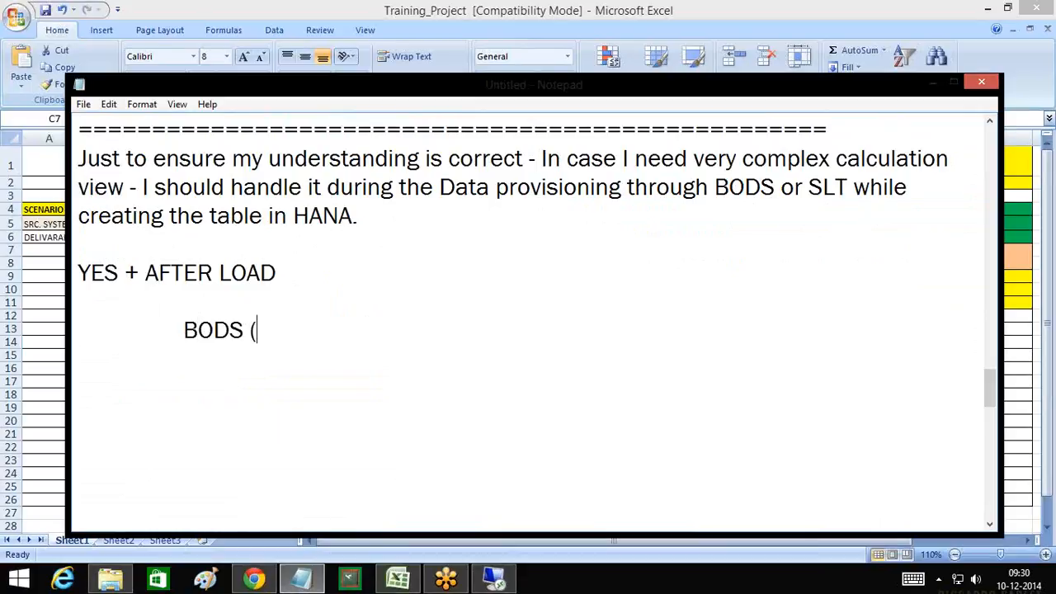
text(HANA)
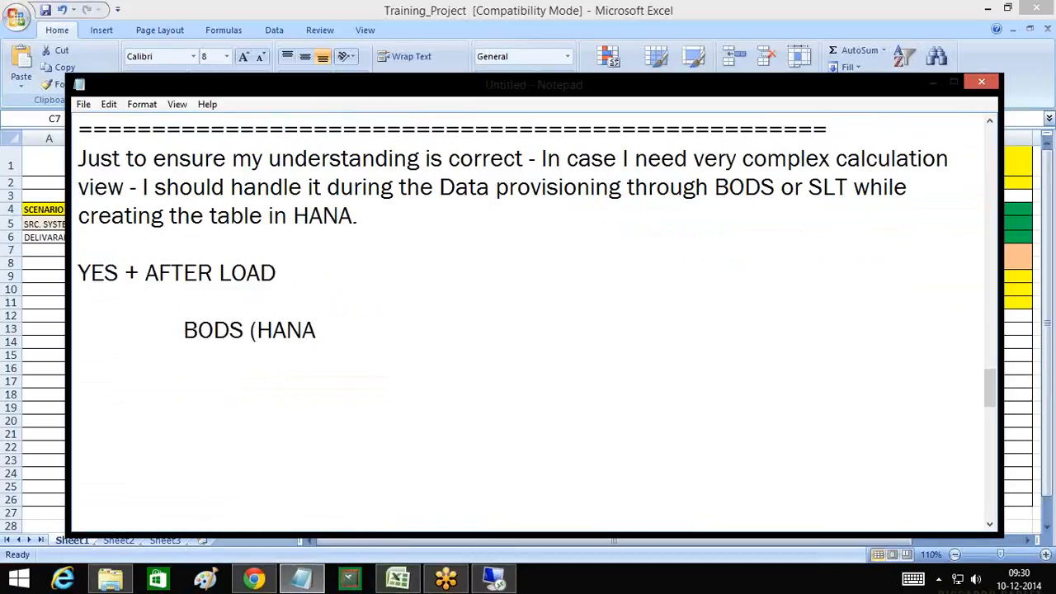
text(->CONTROL)
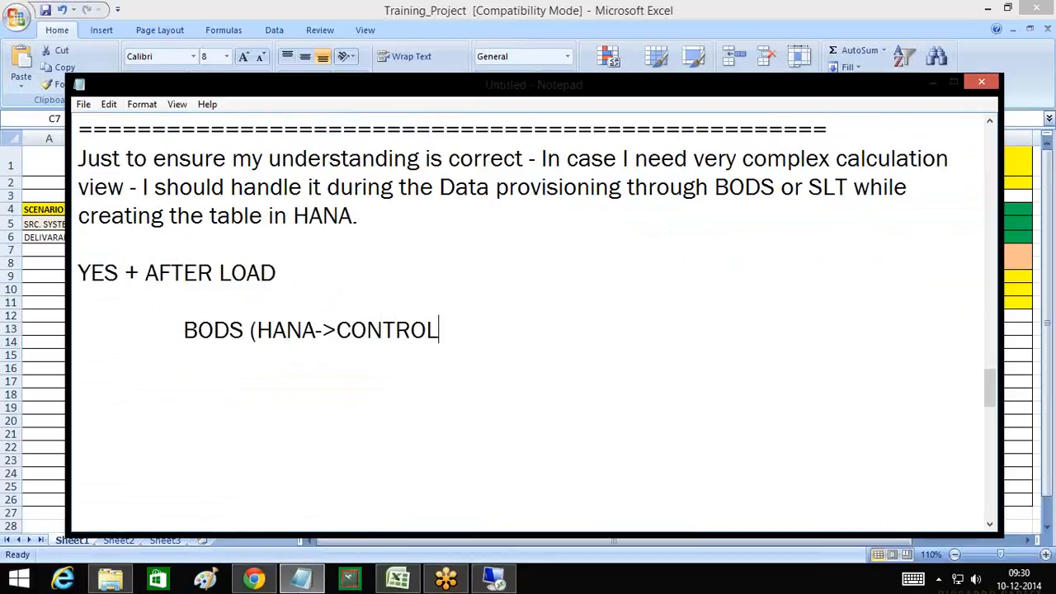
text( LOGIC))
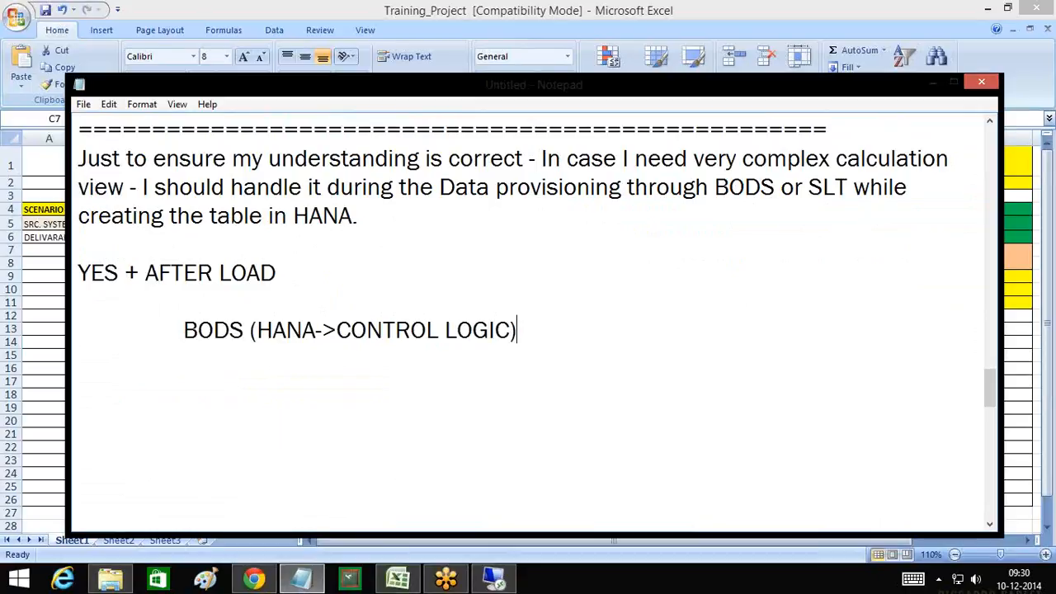
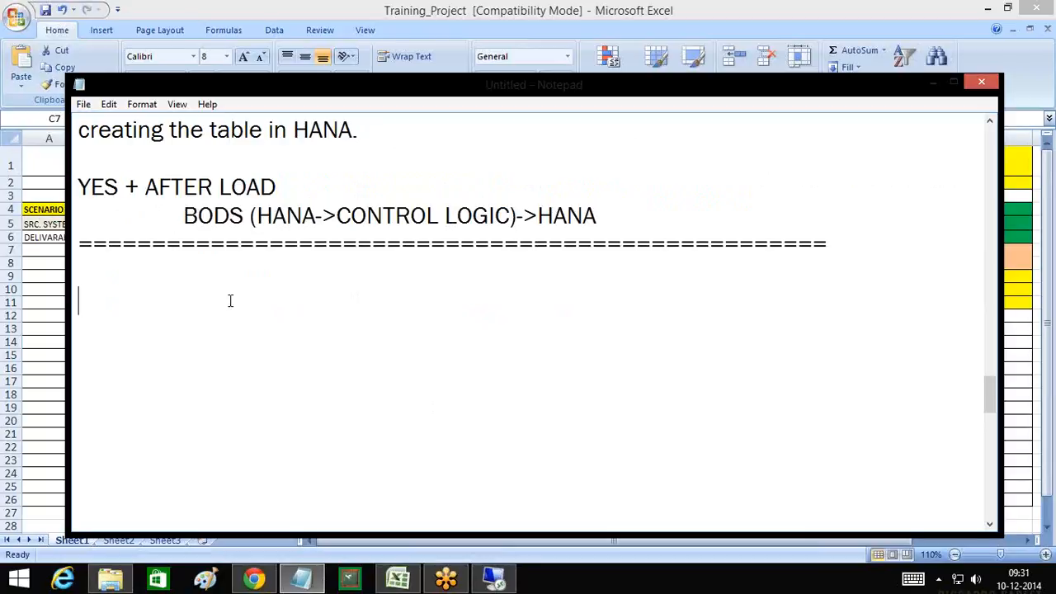
Insert the sentence "So that my calculation view do not have to do the heavylifting." below the last separator line
click(1048, 281)
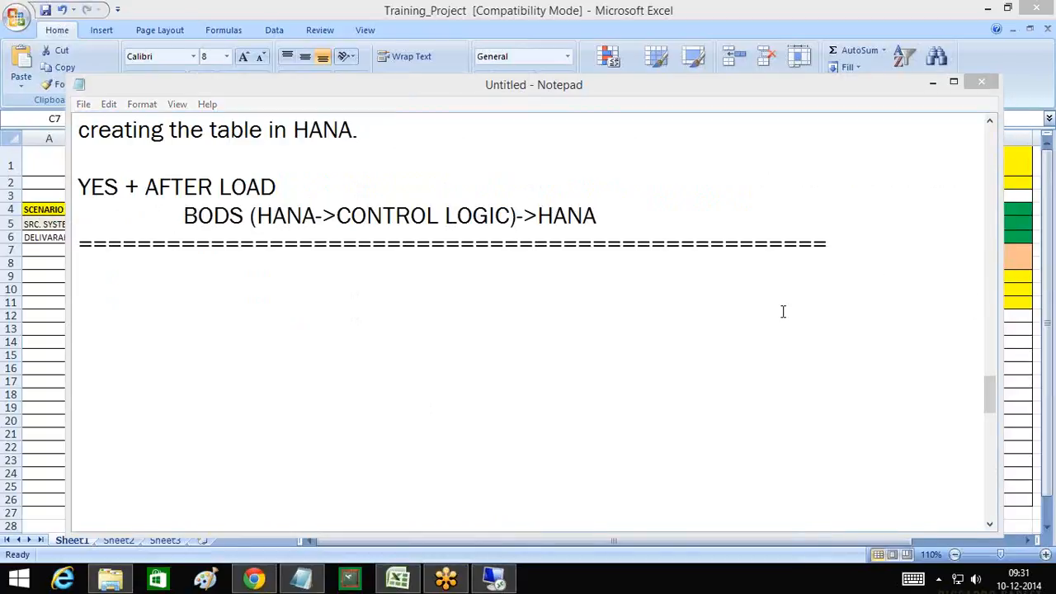
click(230, 296)
text(So that my calculation view do not have to do the heavylifting.)
key(Return)
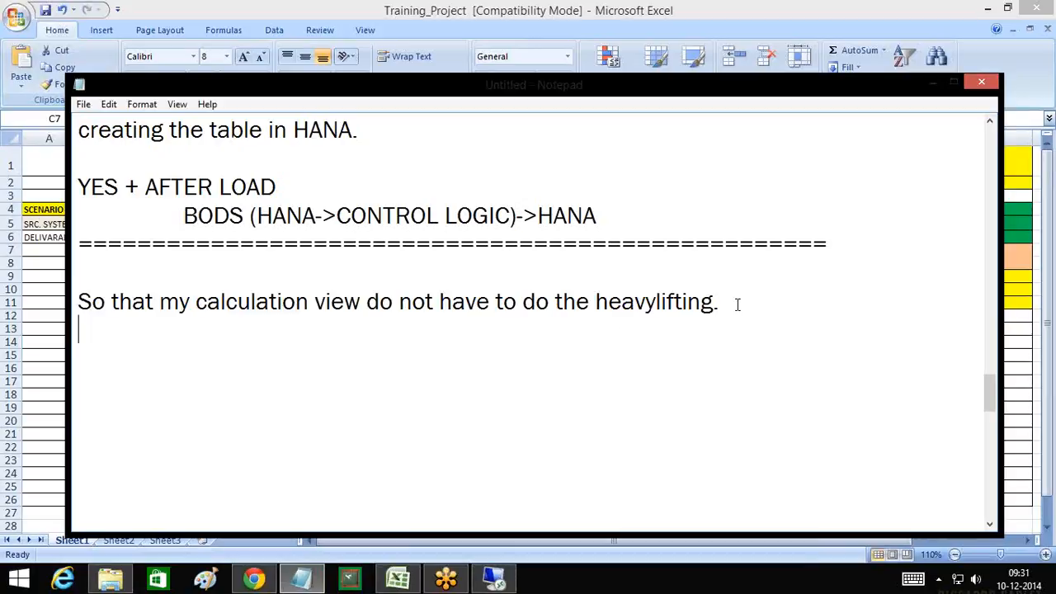
Replace the heavylifting sentence with the question whether SQL picks all database entries before filtering the top ones despite a row restriction, directly under the separator
click(1045, 285)
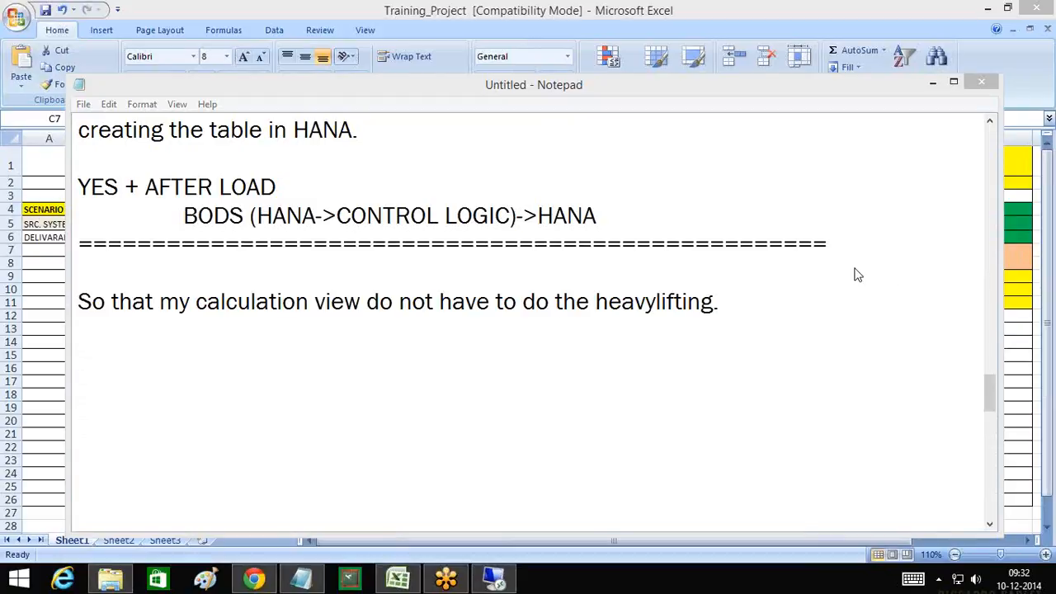
drag(730, 307, 45, 316)
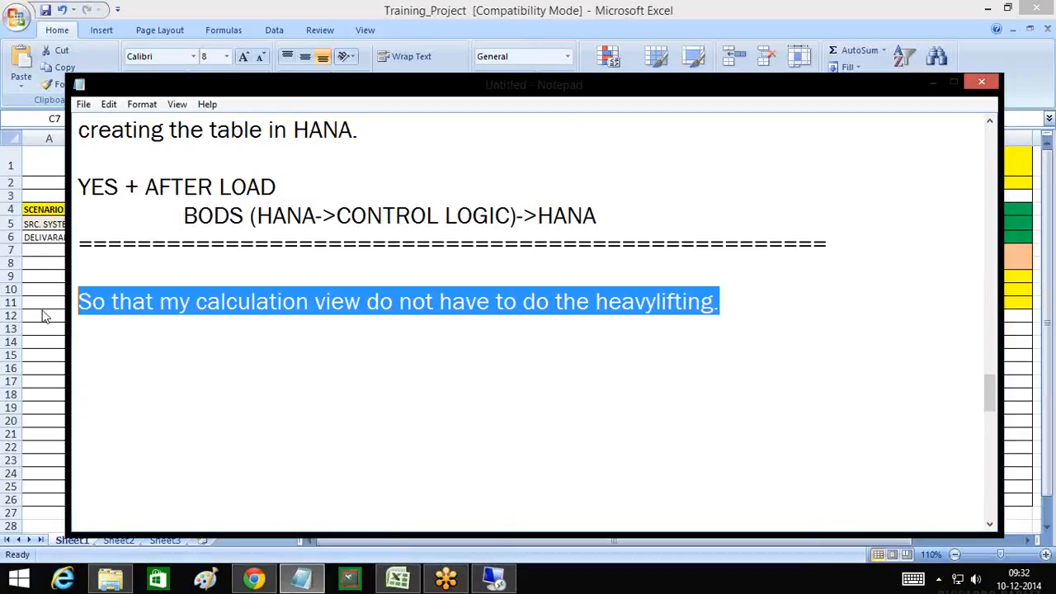
text(Irrespecitve of my restriction on number of rows, does the SQL picks all entires from database and then filter the top entries?)
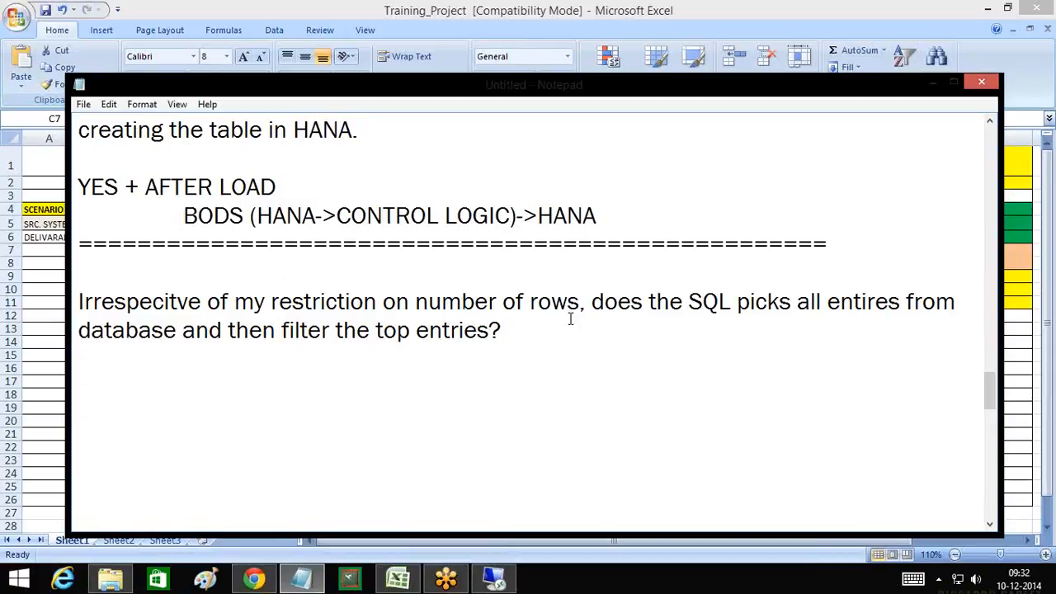
key(BackSpace)
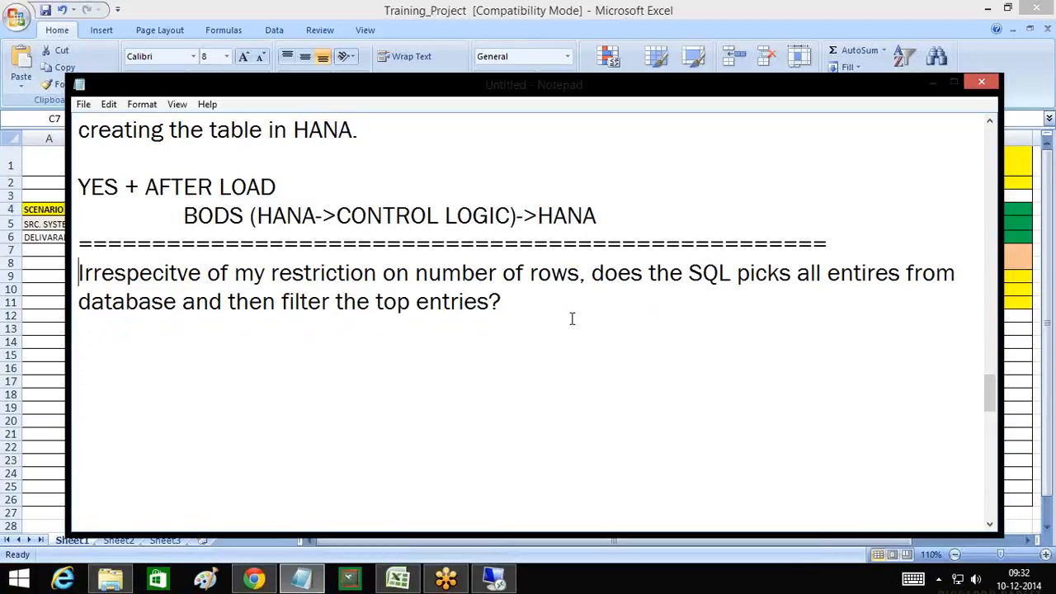
Add the answer line "SQL CONDITION" below the row restriction question, separated by a blank line
click(518, 306)
key(Return)
key(Return)
text(SQL CONDITION)
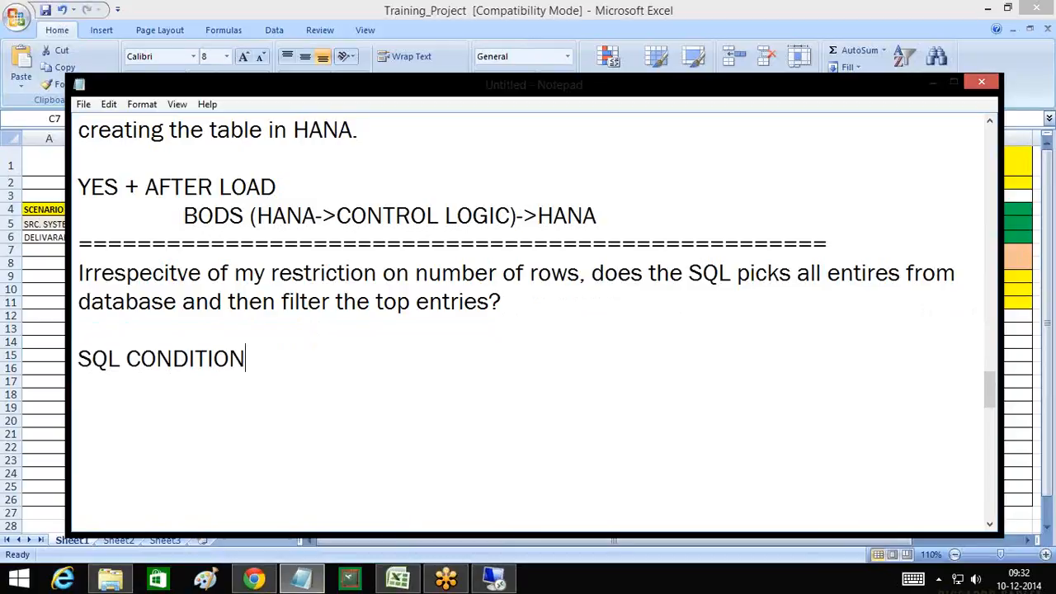
Insert the line GENERATED SQL (SHOW LOG) TOP "N" => MAX ROWS directly above the SQL CONDITION line
key(Up)
key(Return)
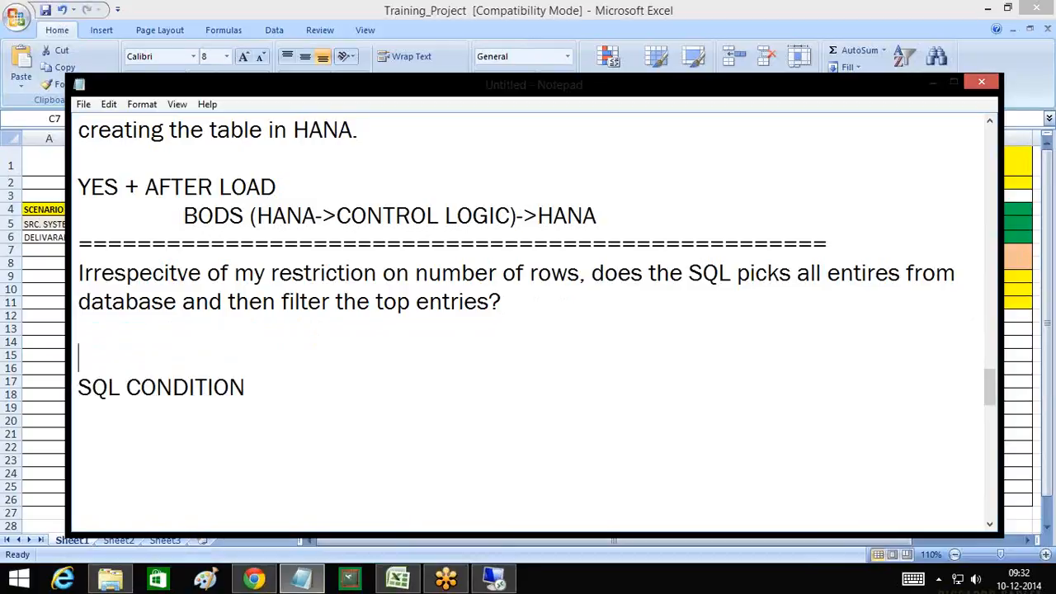
text(GENERATED SQL)
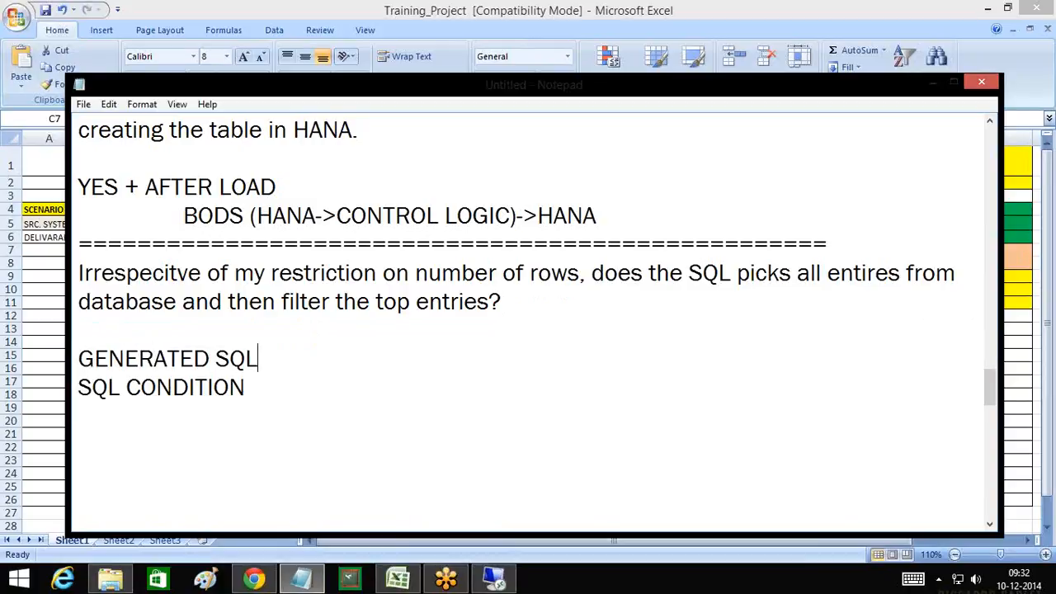
text( (SHOW LO)
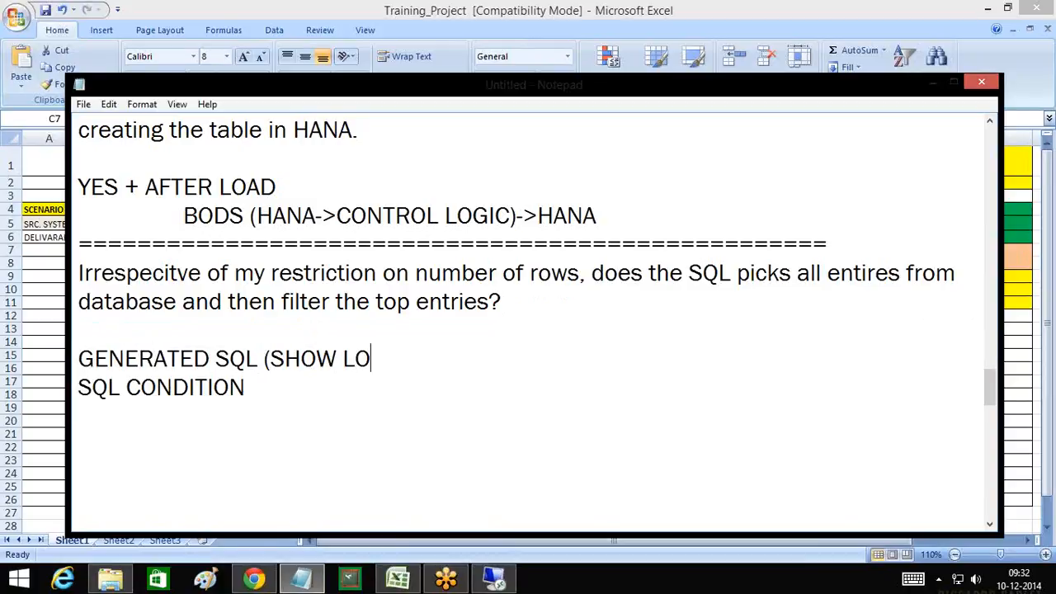
text(G) TOP EN)
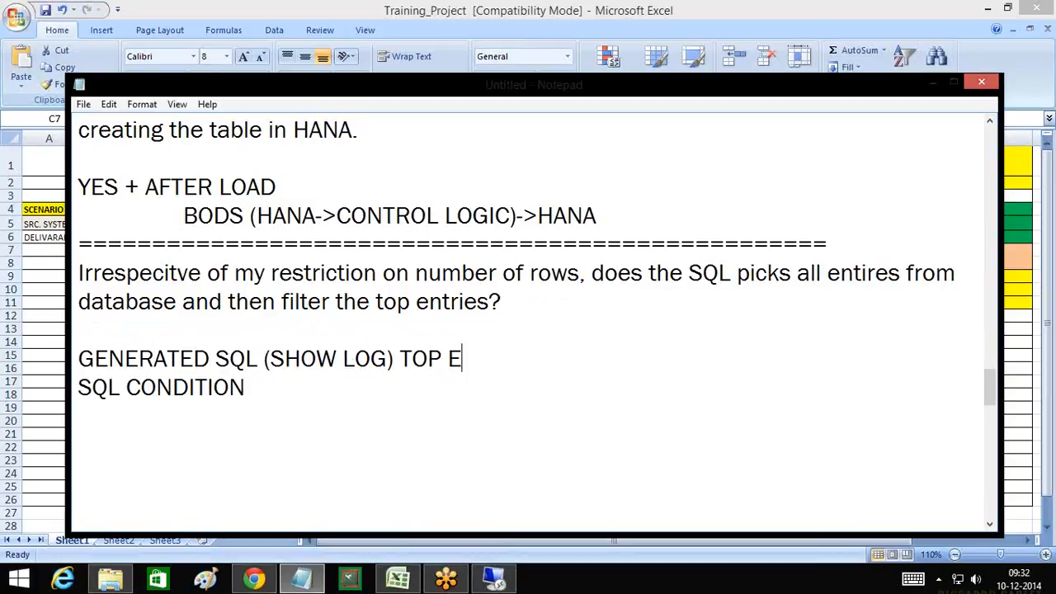
key(BackSpace)
key(BackSpace)
text("N)
text(" =>)
text( MAS)
key(BackSpace)
text(X ROS)
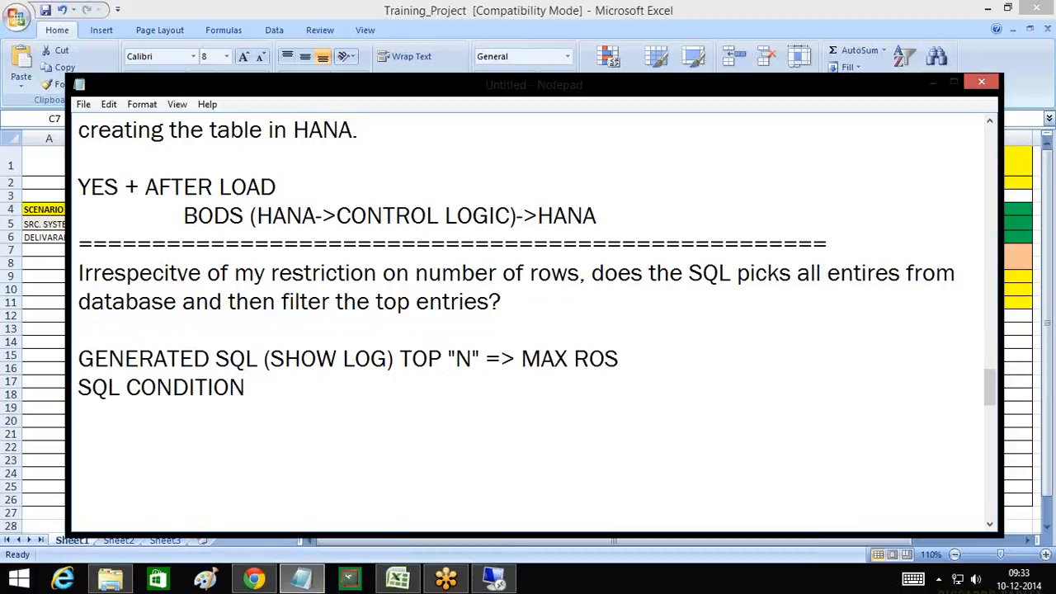
key(BackSpace)
text(WS)
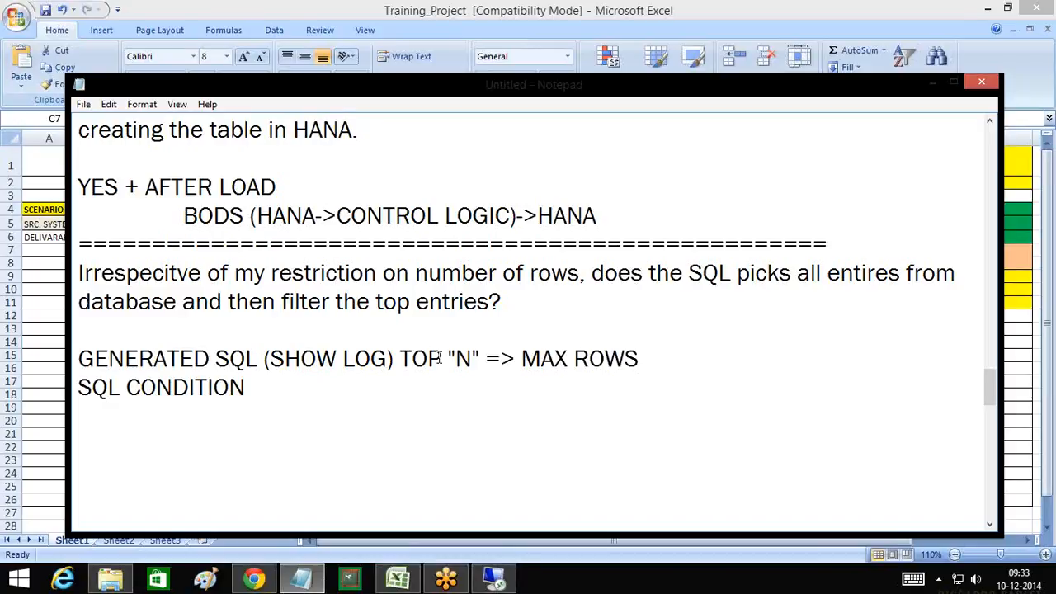
Highlight the "N" in the generated SQL line and the SQL CONDITION line to point them out
double_click(462, 358)
drag(246, 388, 110, 388)
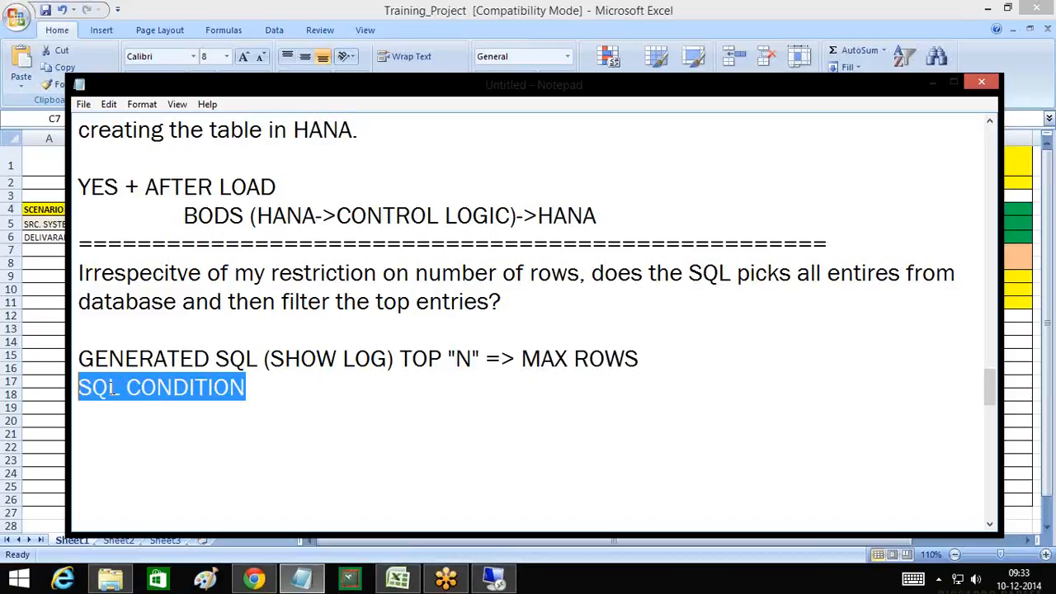
click(288, 392)
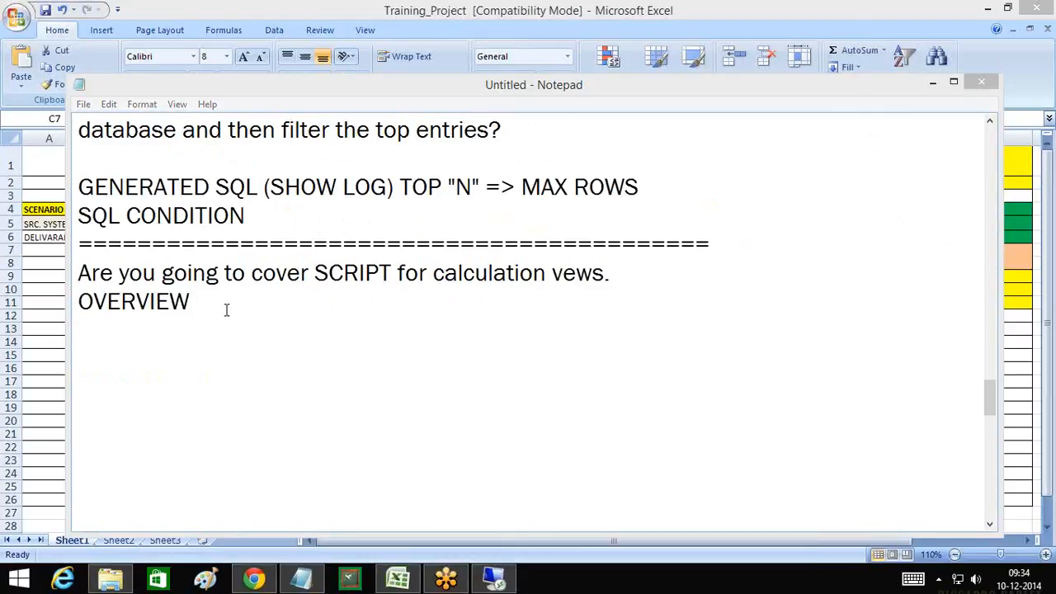
Add a separator line of equals signs under the OVERVIEW answer about calculation view scripts, followed by blank lines
click(357, 317)
click(660, 354)
text(===================)
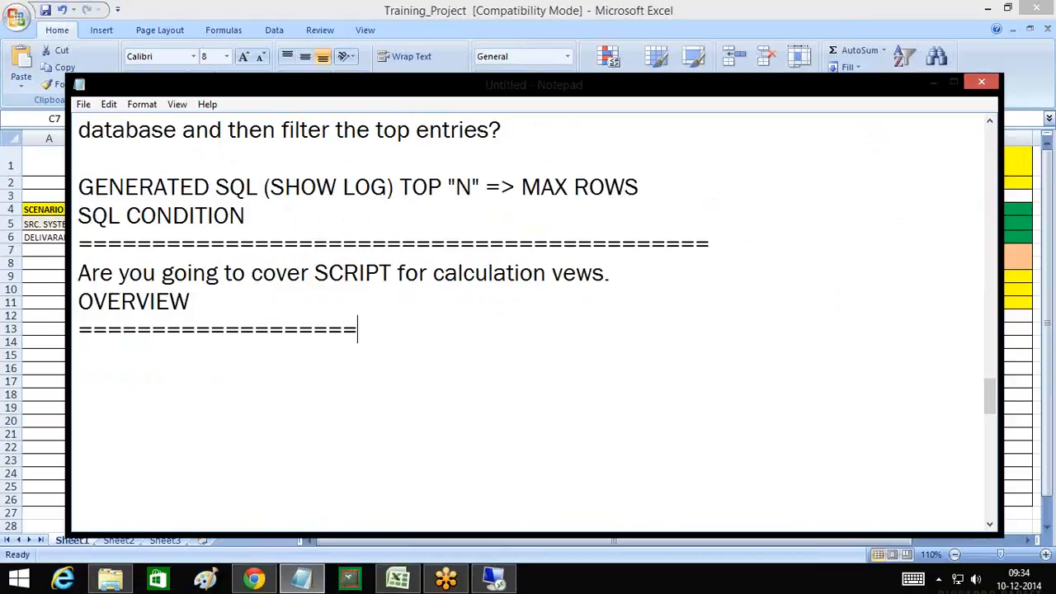
text(==============================)
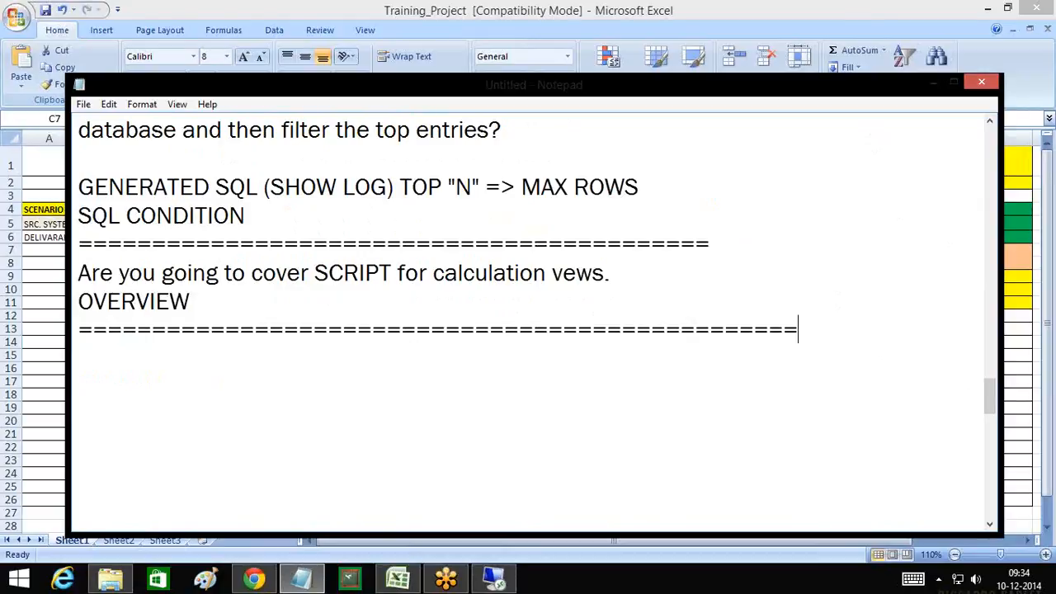
scroll(664, 350, down, 2)
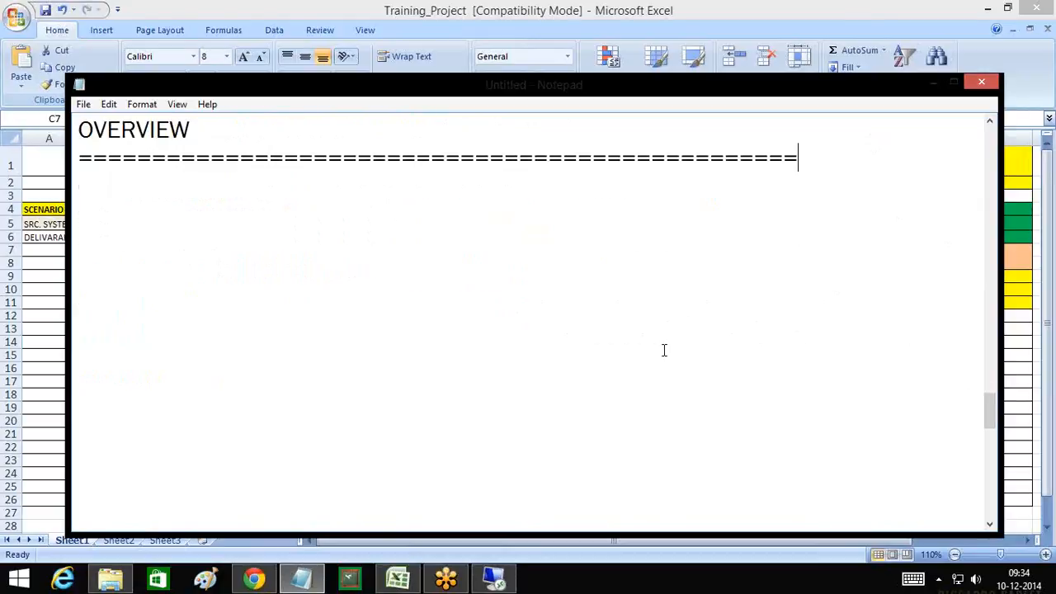
key(Return)
key(Return)
key(Return)
scroll(664, 351, down, 1)
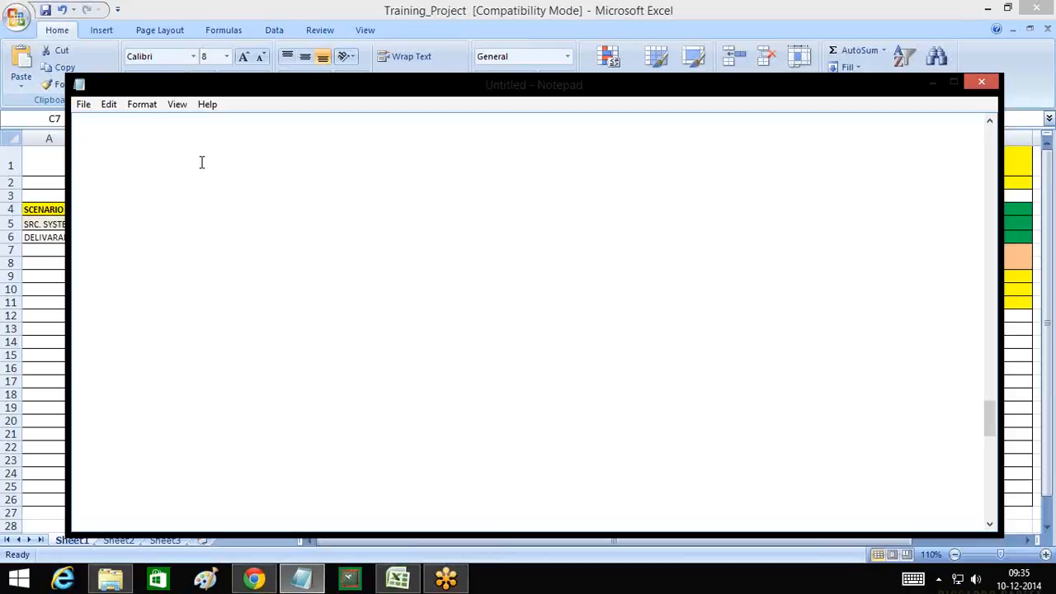
Add the 09:57 question about converting a calculation view from Cube to Dimension in enhancement, with the answer "NOT POSSIBLE" beneath it
text(09:57: Can we convert Calulation view from Cube to Dimension later on in enhancement.)
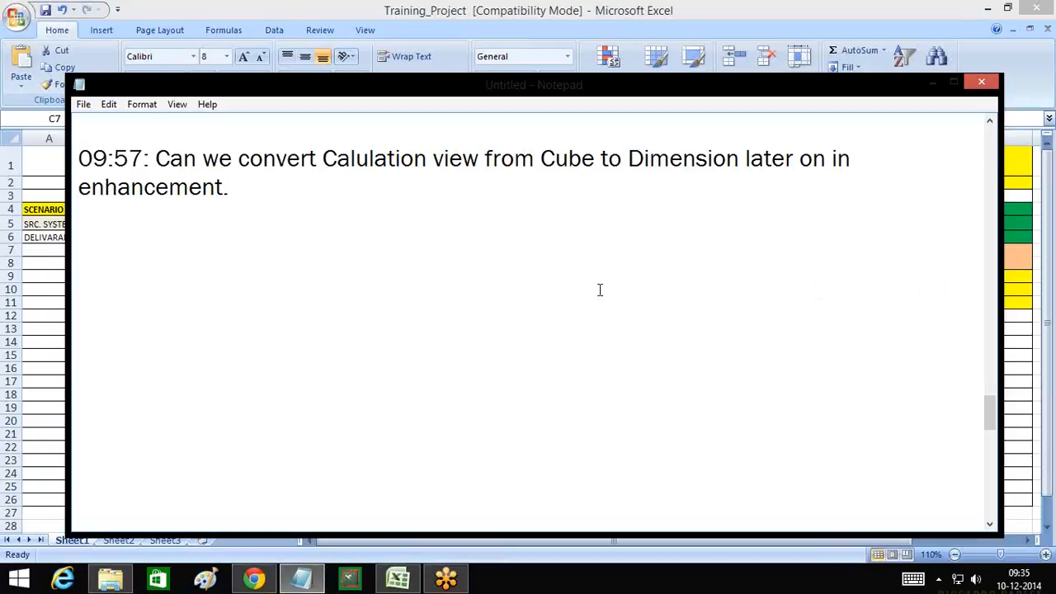
key(BackSpace)
text(NOT POS)
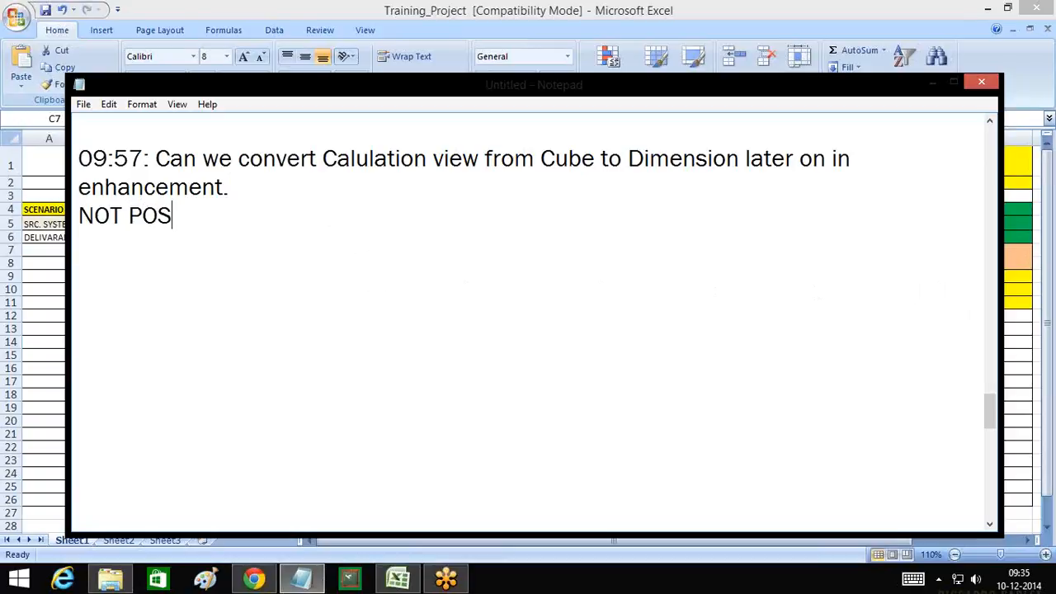
text(SIBLE)
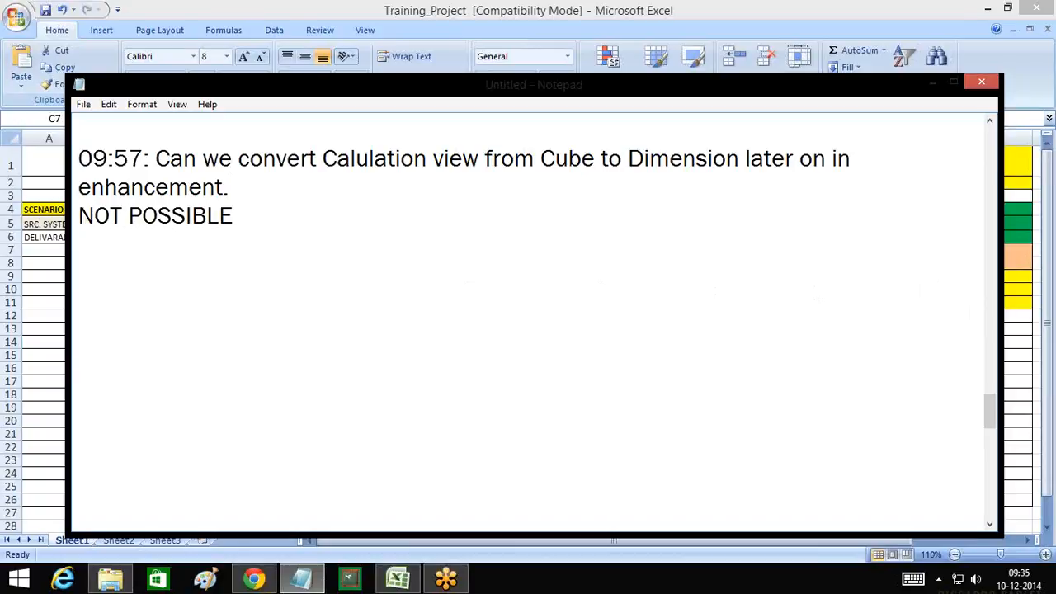
Close the Cube to Dimension question with a blank line and a separator line of equals signs
key(Return)
key(Return)
text(===========)
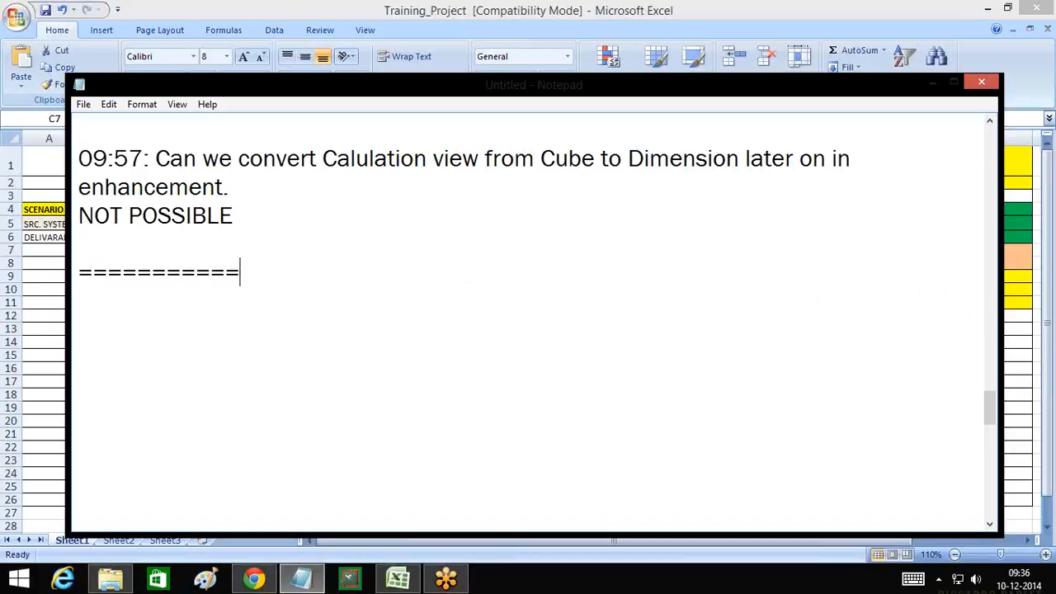
text(======================================)
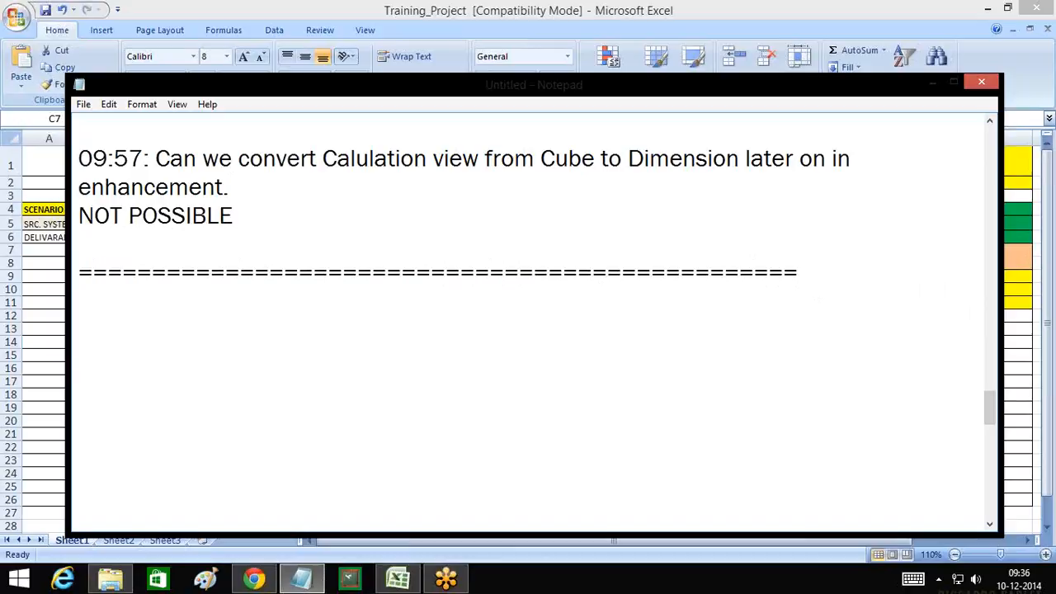
key(Return)
Below the separator, insert the question "Is iit required for HANA consultant to know SQL/PLSQL & SCRIPTING."
click(1046, 318)
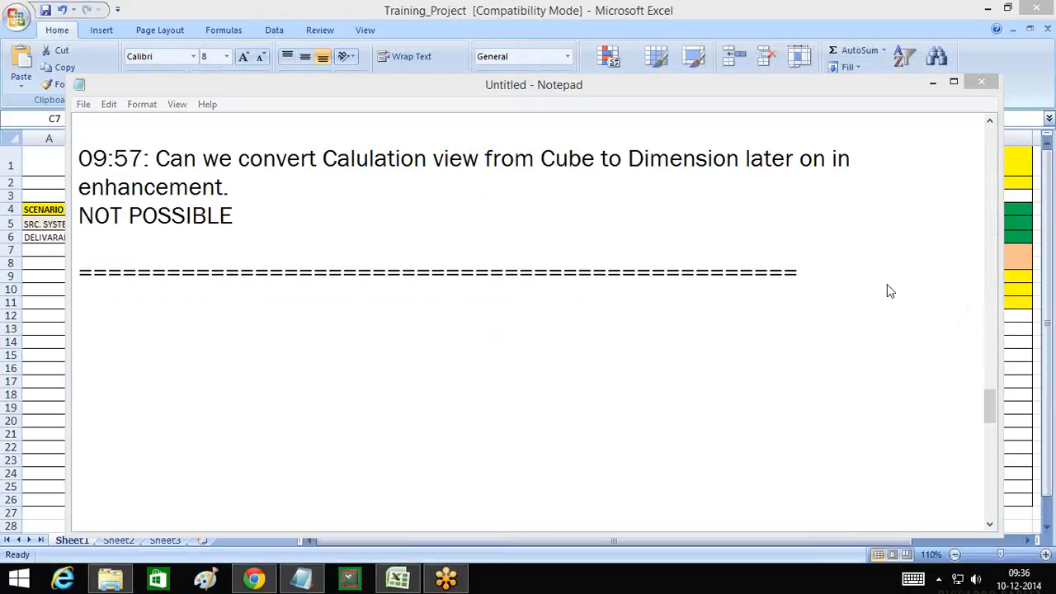
click(483, 317)
text(Is iit required for HANA consultant to know SQL/PLSQL & SCRIPTING.)
scroll(666, 367, down, 2)
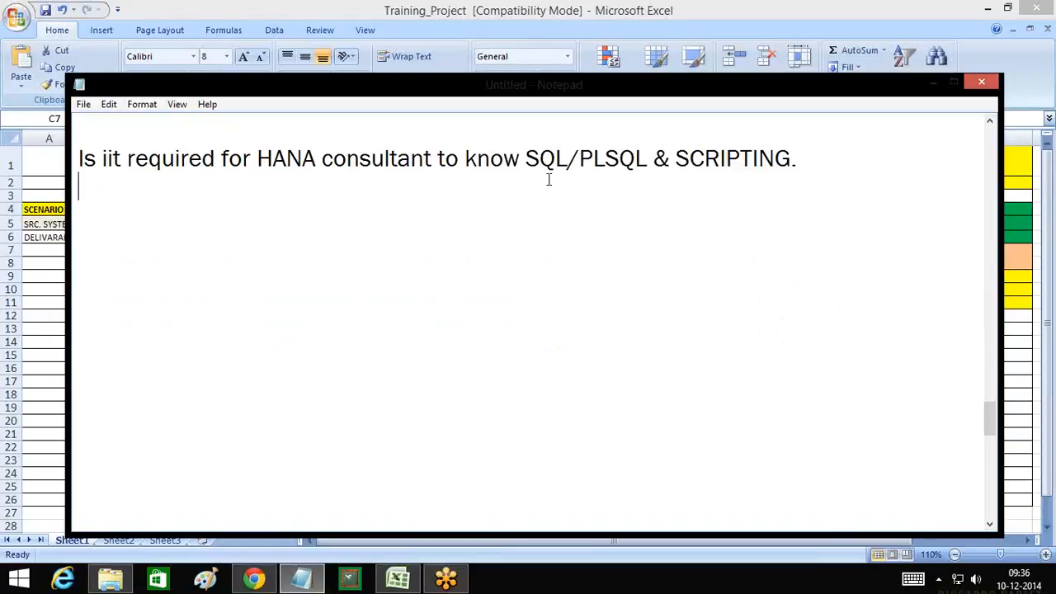
Answer the SQL/PLSQL and scripting question with "OVERVIEW" and add a separator line of equals signs beneath it
click(797, 165)
key(Return)
text(OVERVIEW)
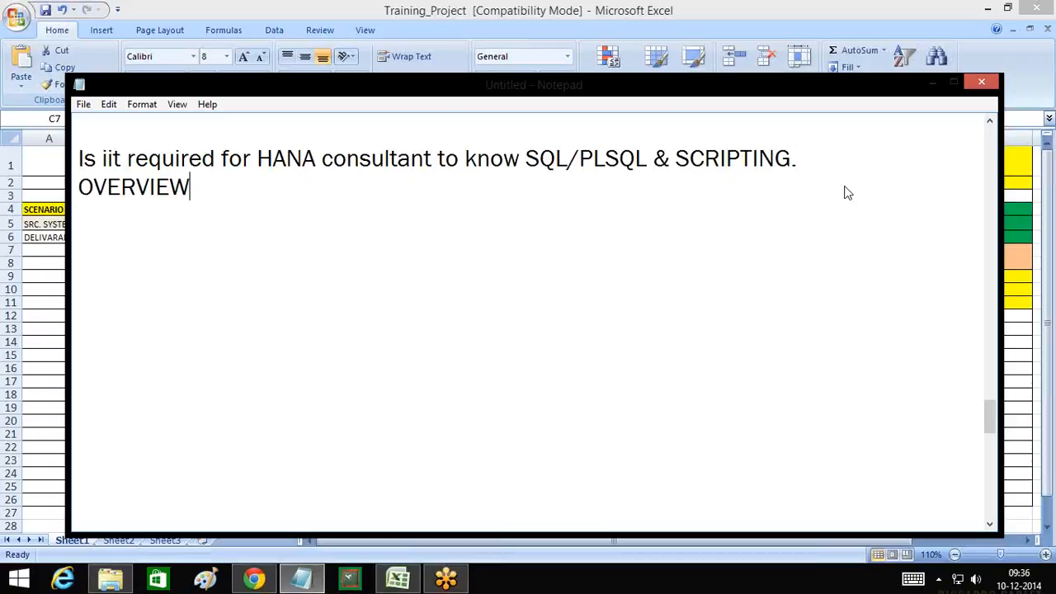
key(Return)
text(==============================================)
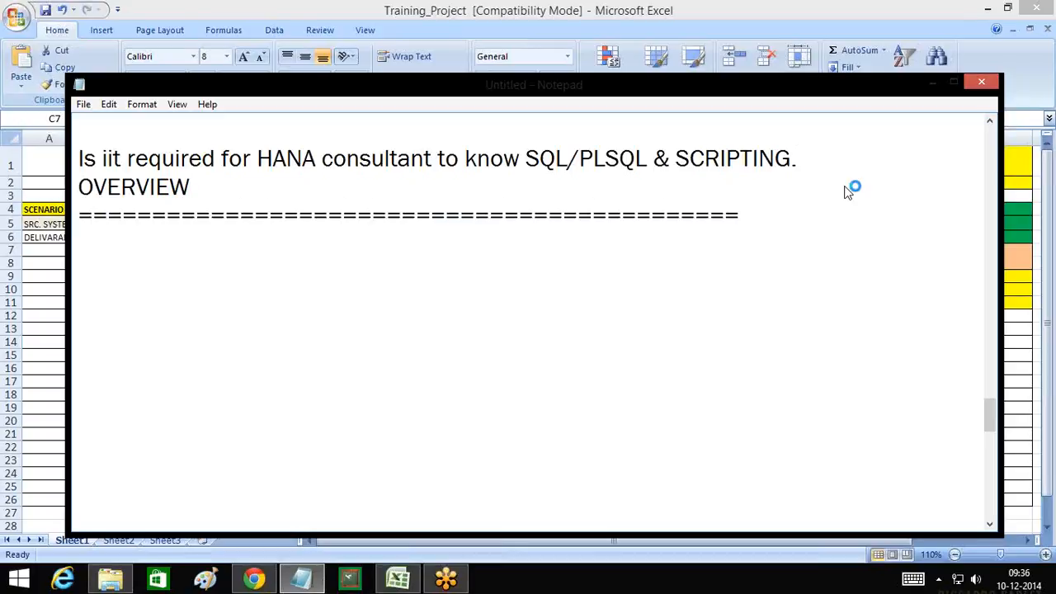
Extend the equals-sign separator beneath the OVERVIEW answer and end it with a line break
text(=)
click(1045, 309)
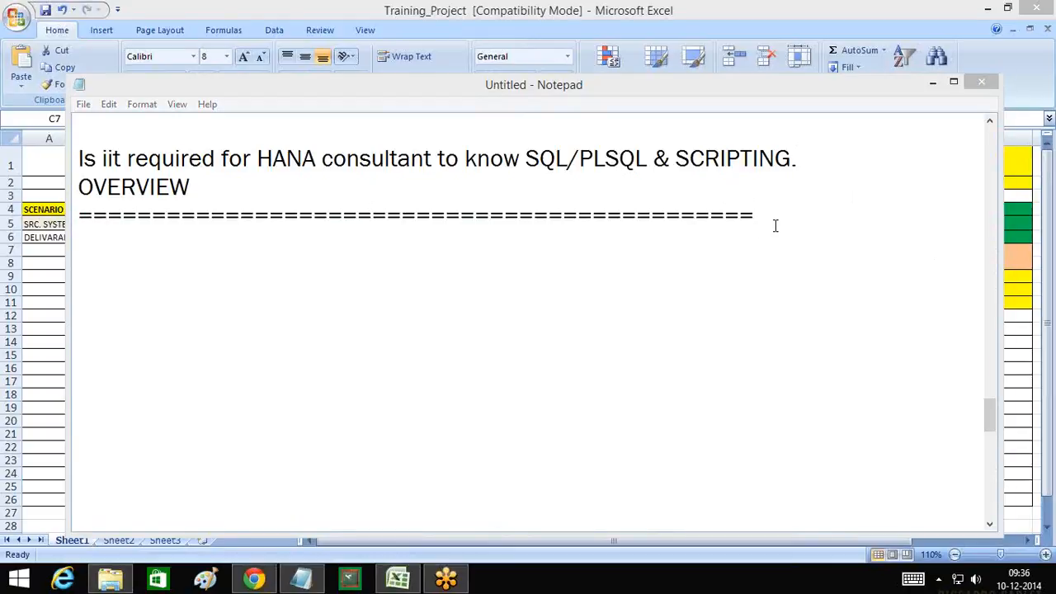
click(789, 280)
text(===)
key(Return)
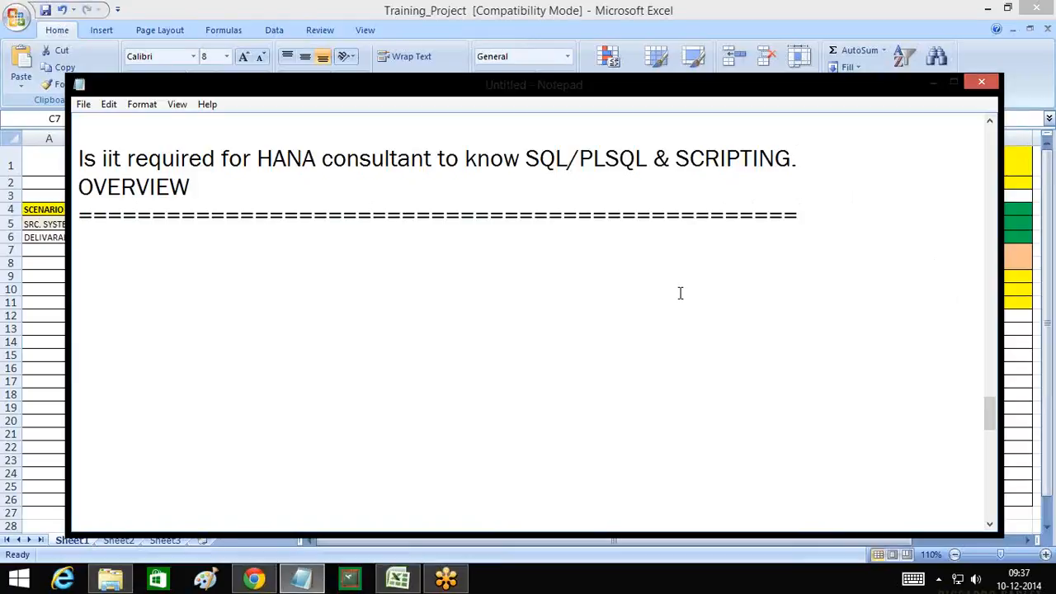
Connect to the saved remote computer with Remote Desktop Connection and show its SAP HANA Studio session full screen
click(430, 19)
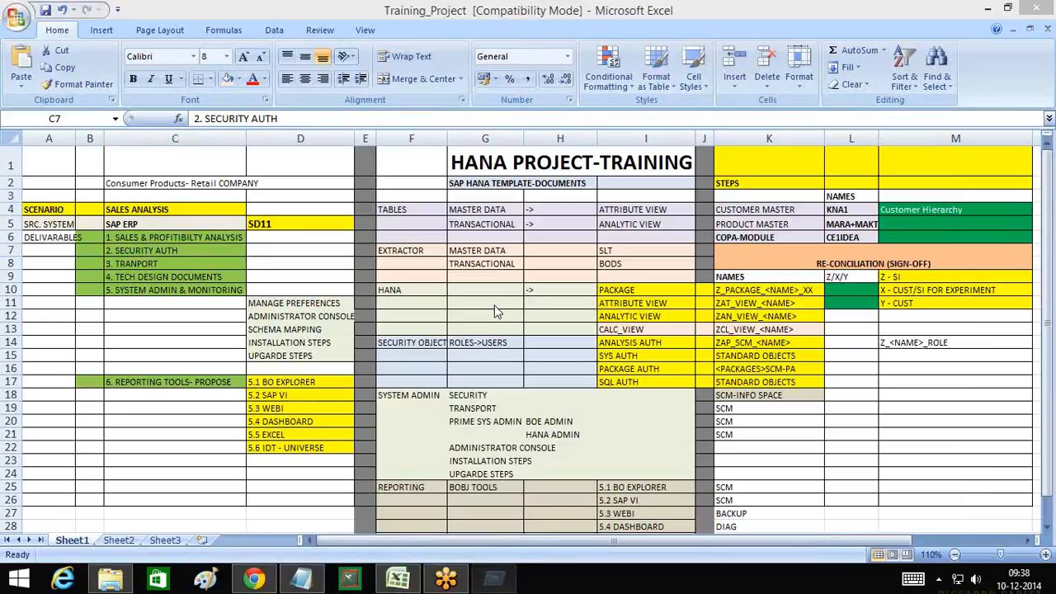
key(super+r)
click(145, 537)
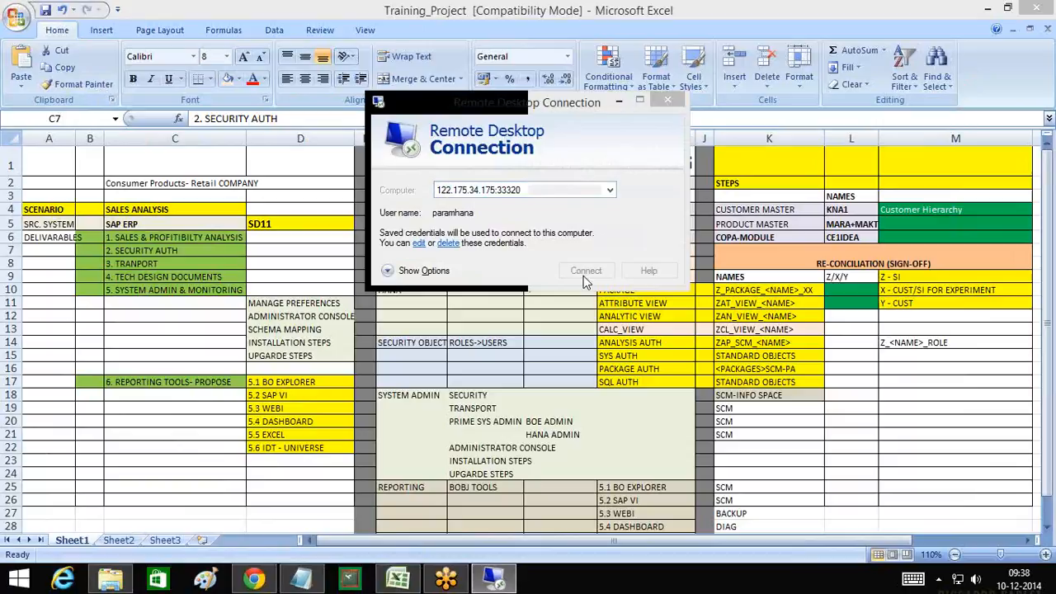
click(586, 270)
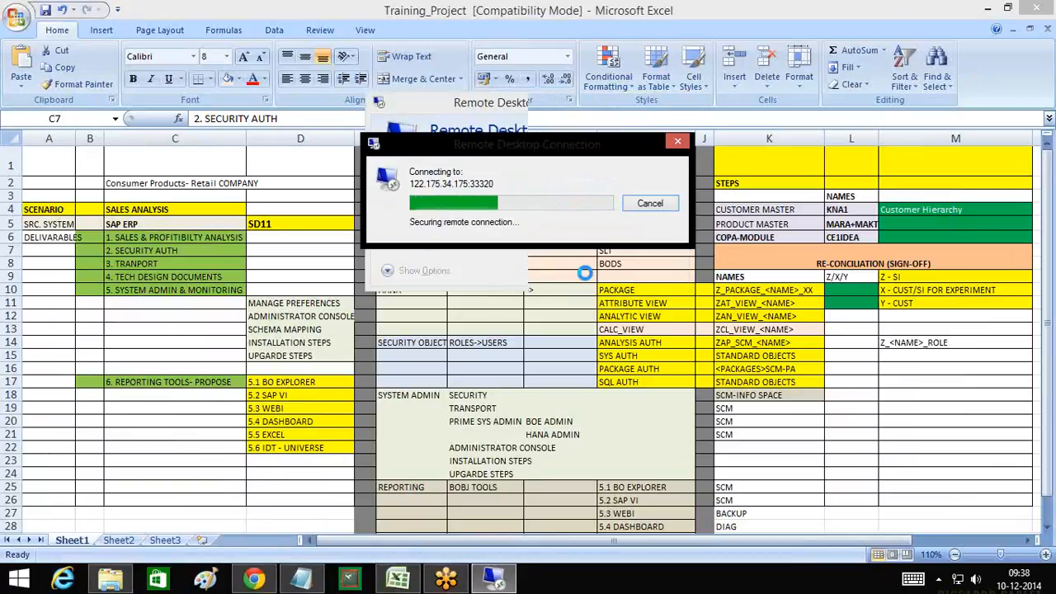
click(573, 322)
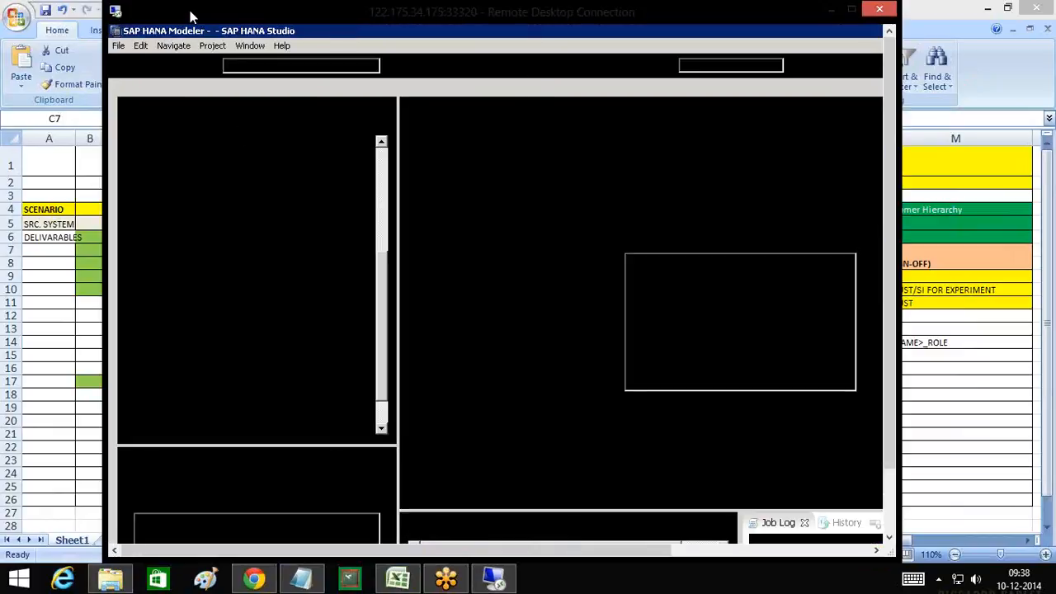
double_click(190, 17)
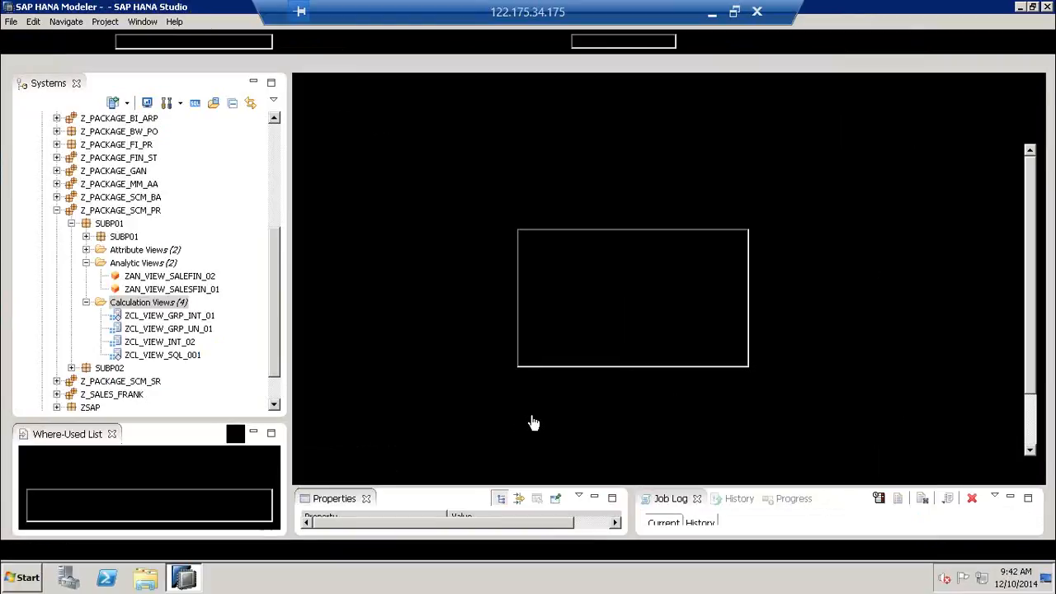
Open calculation view ZCL_VIEW_GRP_UN_01 and review the Union_1 field mappings of Projection_1 and Projection_2, including the Projection_2 node
double_click(198, 330)
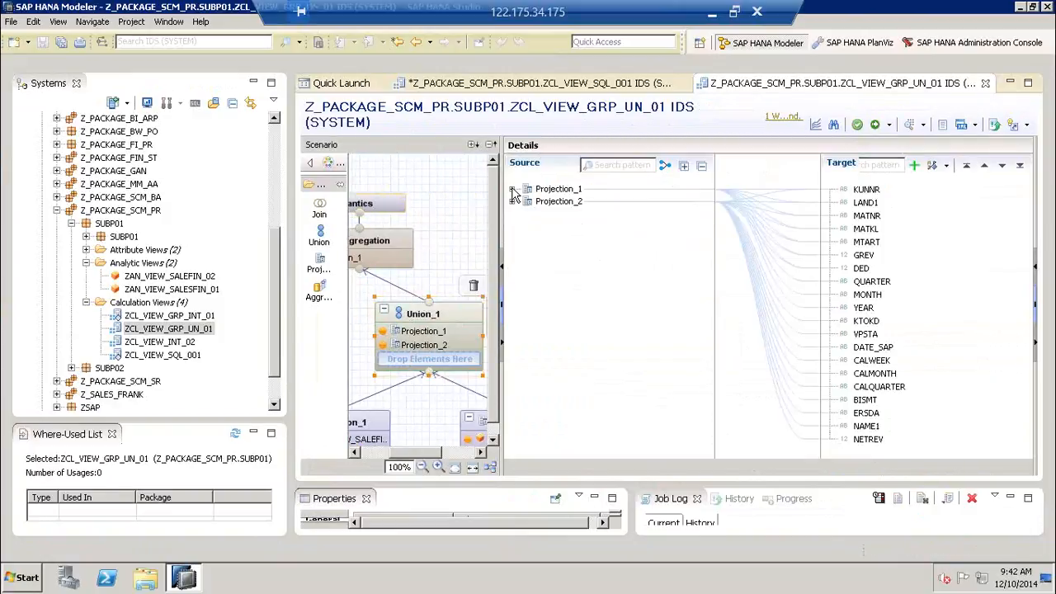
click(511, 190)
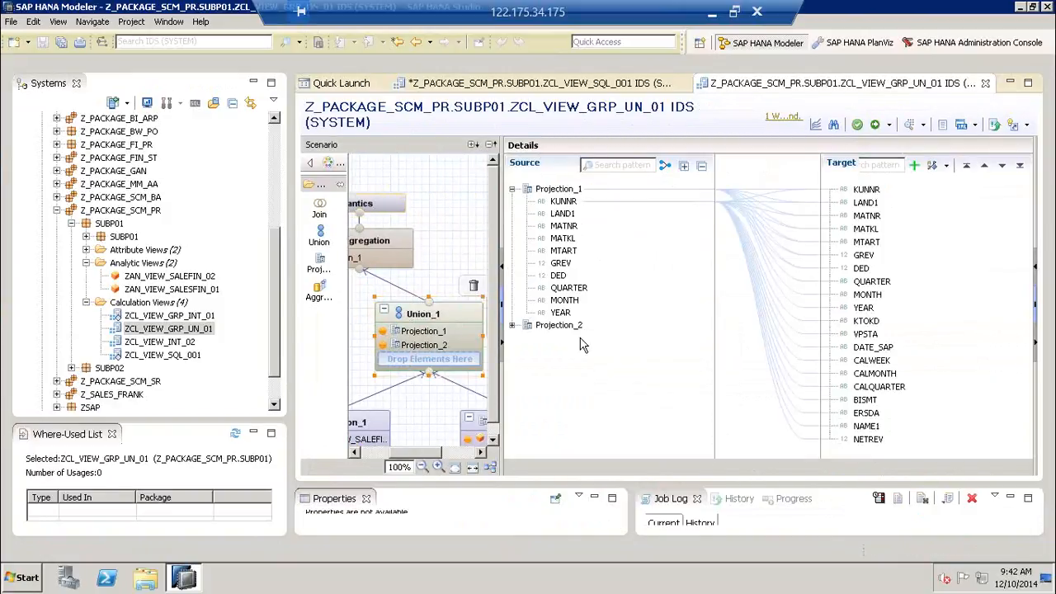
click(511, 326)
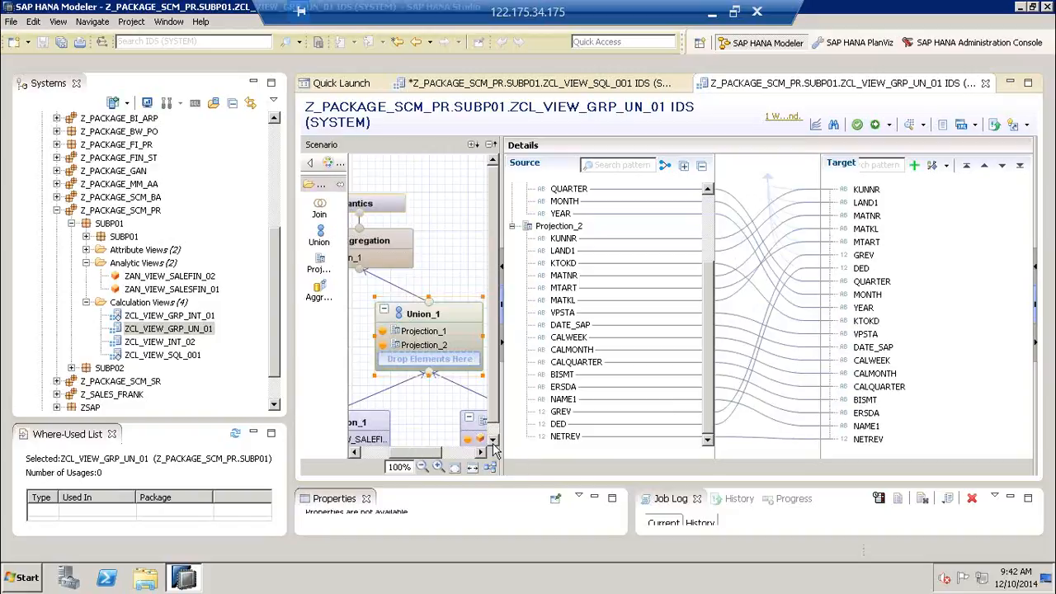
scroll(473, 448, down, 1)
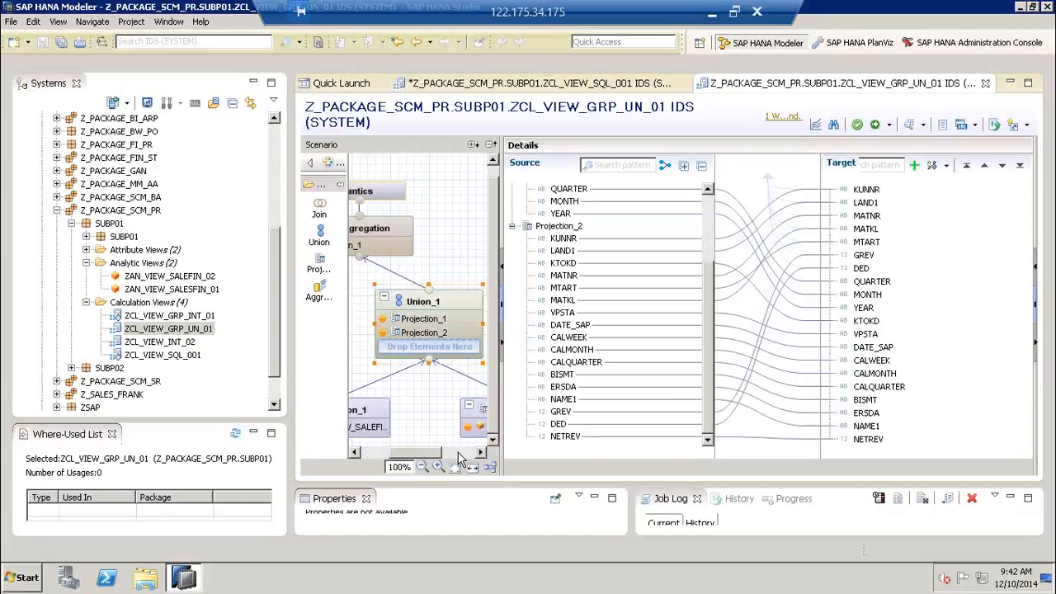
scroll(460, 460, right, 1)
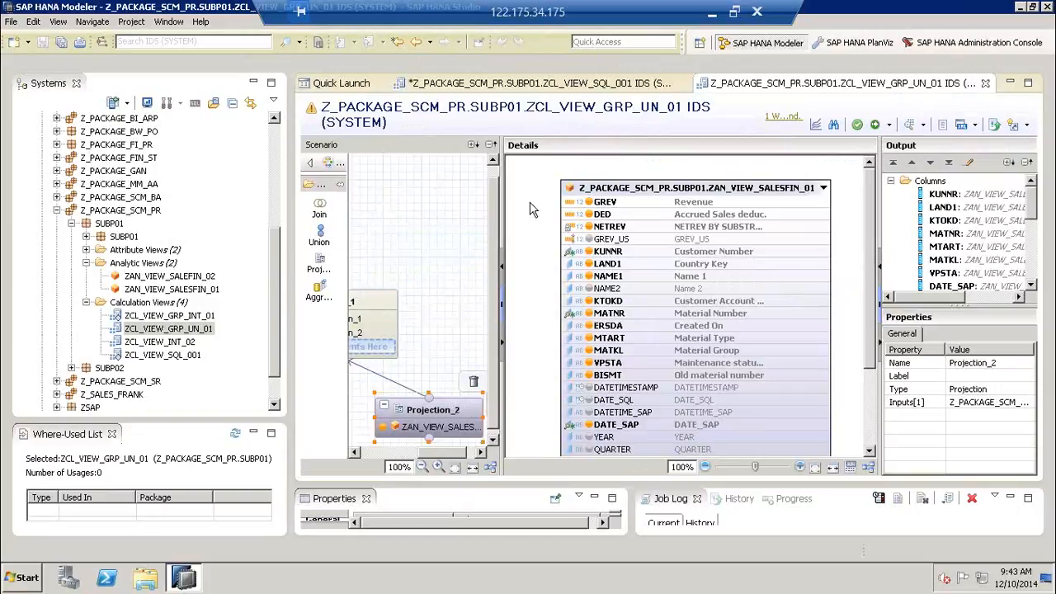
Collapse package Z_PACKAGE_SCM_PR and show the Analytic Privilege description on the Quick Launch page
click(57, 211)
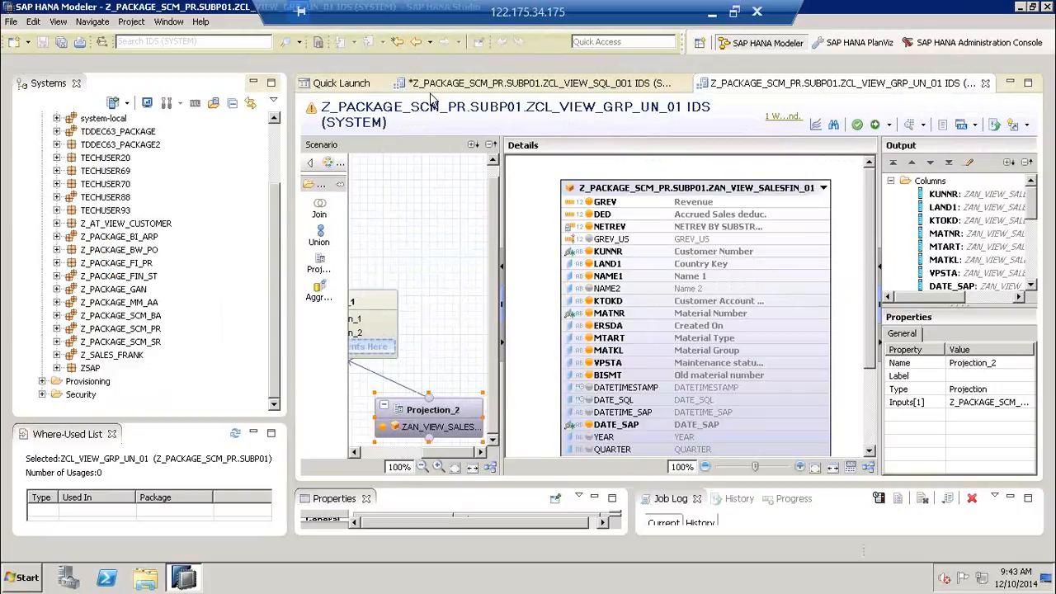
click(359, 87)
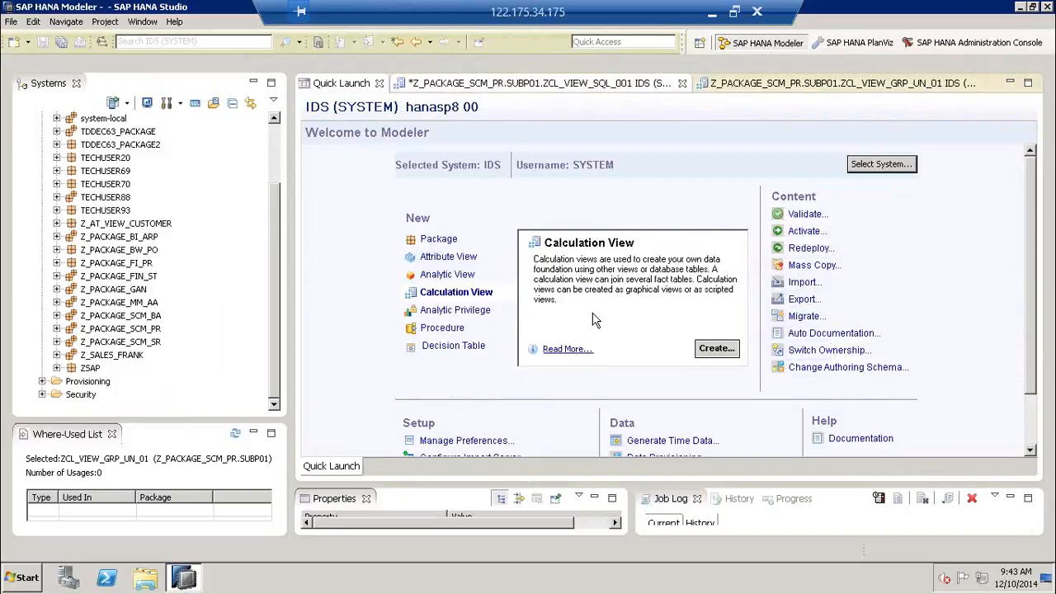
click(477, 317)
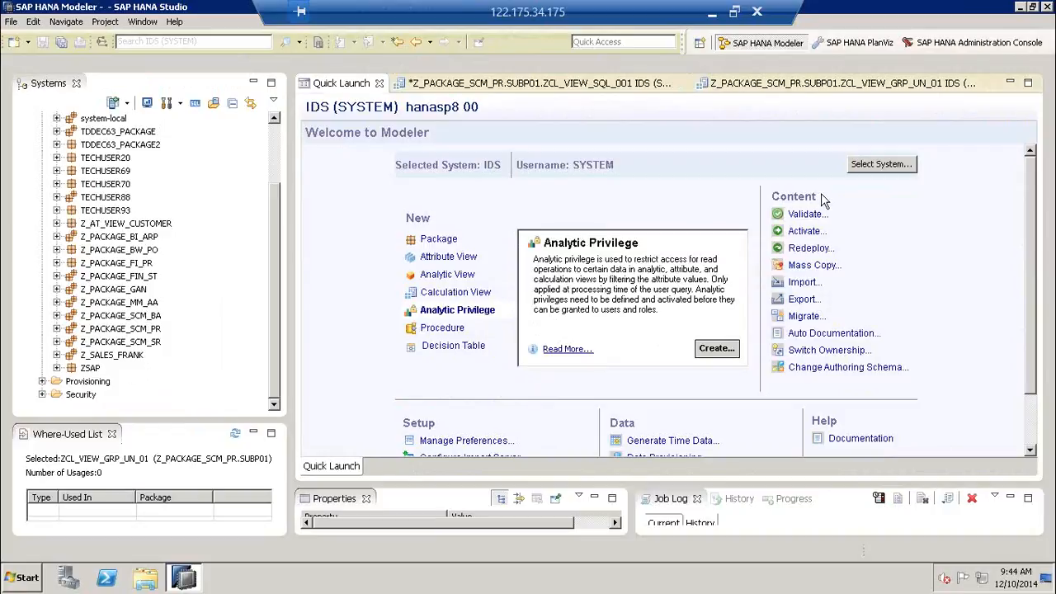
Annotate the Quick Launch page in blue with a circled "USR", a boxed "O/R" and curves leading down to the new-object list
click(839, 235)
drag(313, 144, 352, 126)
mouse_move(393, 107)
mouse_down()
mouse_move(374, 160)
mouse_move(406, 149)
mouse_up()
mouse_move(389, 128)
mouse_down()
mouse_move(407, 114)
mouse_move(444, 125)
mouse_up()
drag(448, 73, 460, 111)
drag(458, 43, 322, 80)
mouse_move(281, 130)
mouse_down()
mouse_move(535, 61)
mouse_move(355, 82)
mouse_up()
mouse_move(435, 170)
mouse_down()
mouse_move(480, 175)
mouse_move(485, 295)
mouse_move(520, 298)
mouse_move(502, 325)
mouse_up()
mouse_move(537, 108)
mouse_down()
mouse_move(539, 141)
mouse_move(572, 157)
mouse_up()
mouse_move(579, 79)
mouse_down()
mouse_move(583, 156)
mouse_move(619, 59)
mouse_move(645, 115)
mouse_up()
mouse_move(642, 49)
mouse_down()
mouse_move(500, 93)
mouse_move(668, 120)
mouse_move(616, 50)
mouse_up()
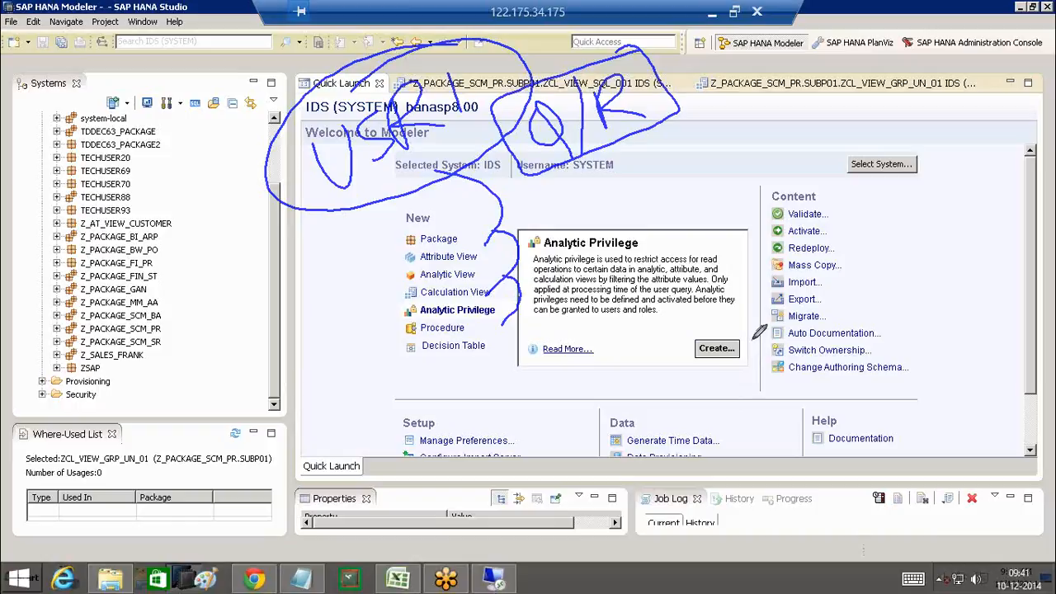
mouse_move(495, 202)
mouse_down()
mouse_move(508, 188)
mouse_move(503, 206)
mouse_move(551, 227)
mouse_move(524, 266)
mouse_move(516, 305)
mouse_move(544, 264)
mouse_up()
mouse_move(515, 307)
mouse_down()
mouse_move(495, 295)
mouse_move(396, 326)
mouse_move(495, 328)
mouse_up()
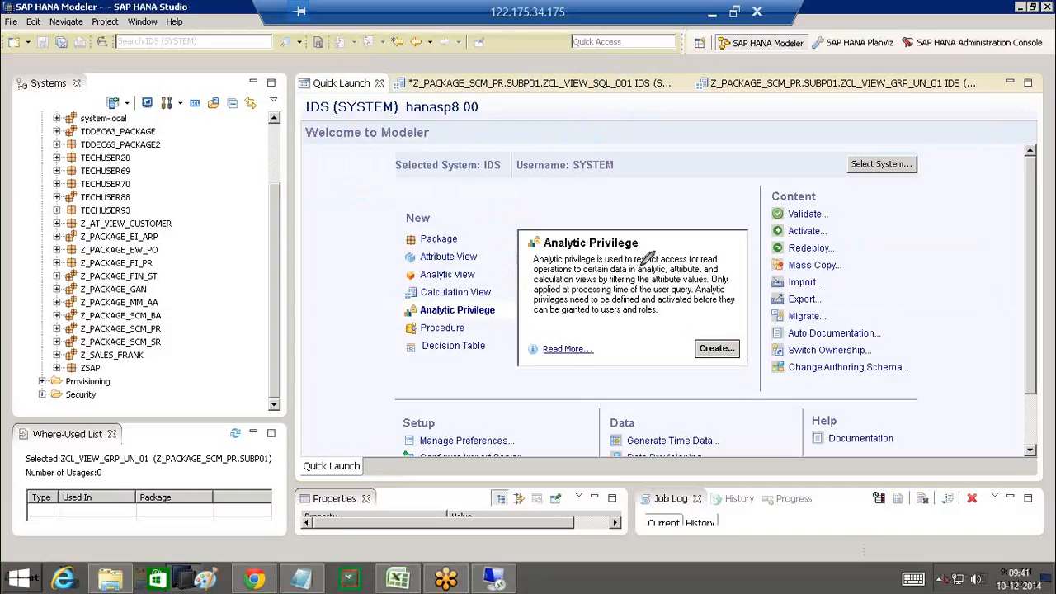
Underline "restrict access for read", "analytic, attribute, and calculation views" and "attribute values" in red in the Analytic Privilege description
drag(641, 262, 718, 264)
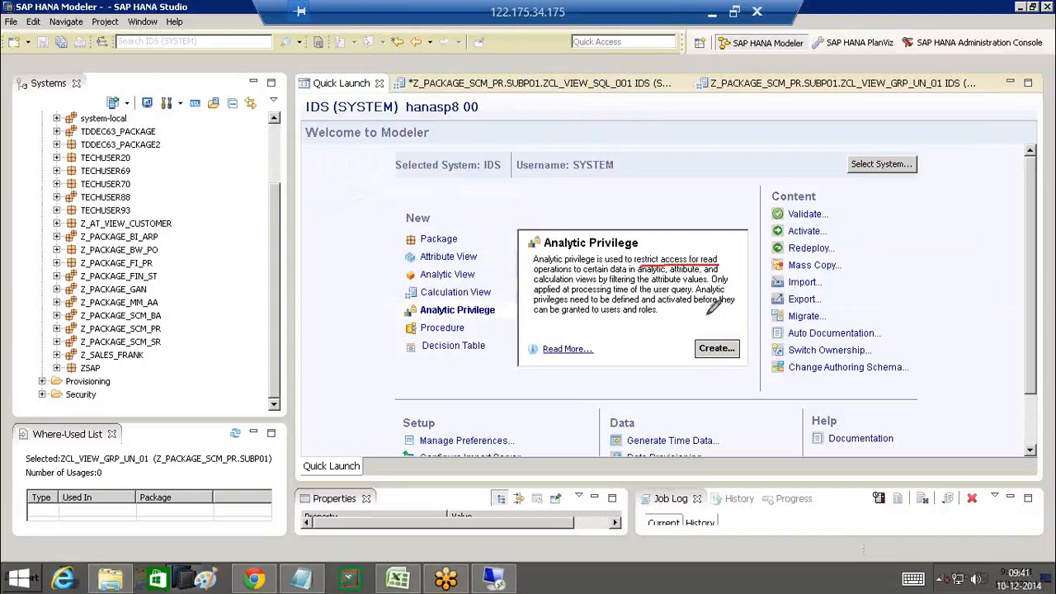
drag(640, 275, 718, 273)
drag(534, 284, 596, 284)
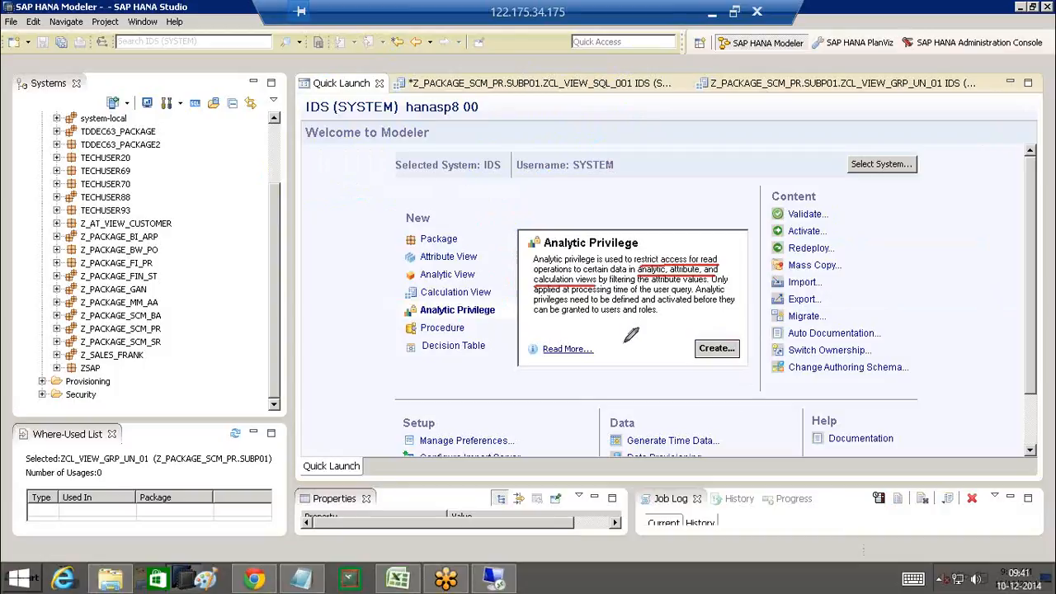
drag(647, 285, 709, 283)
Expand Z_PACKAGE_SCM_PR and start creating a new analytic privilege in its SUBP01 subpackage
click(152, 329)
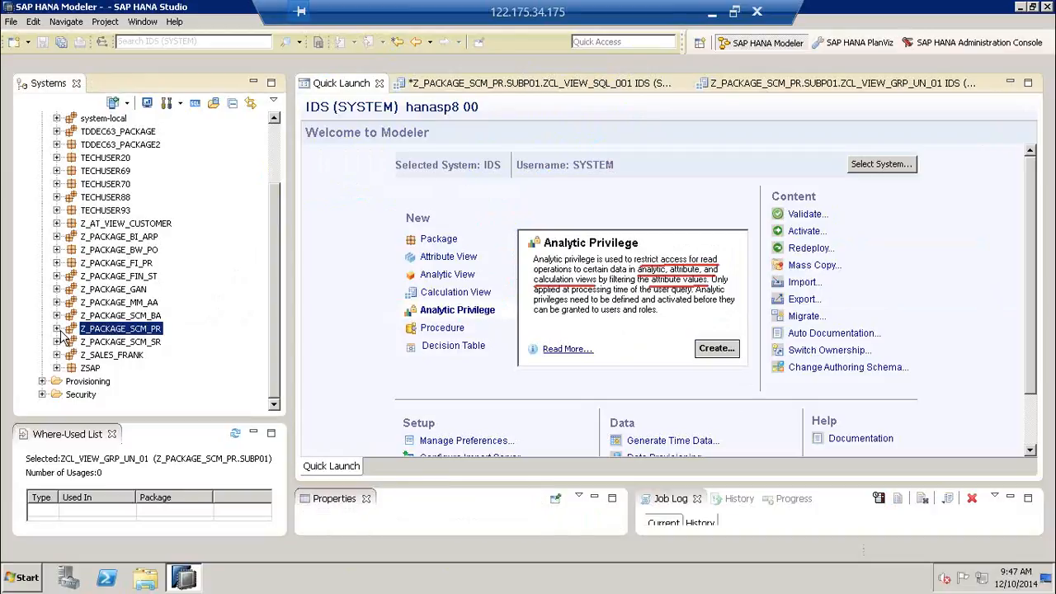
click(57, 328)
click(85, 290)
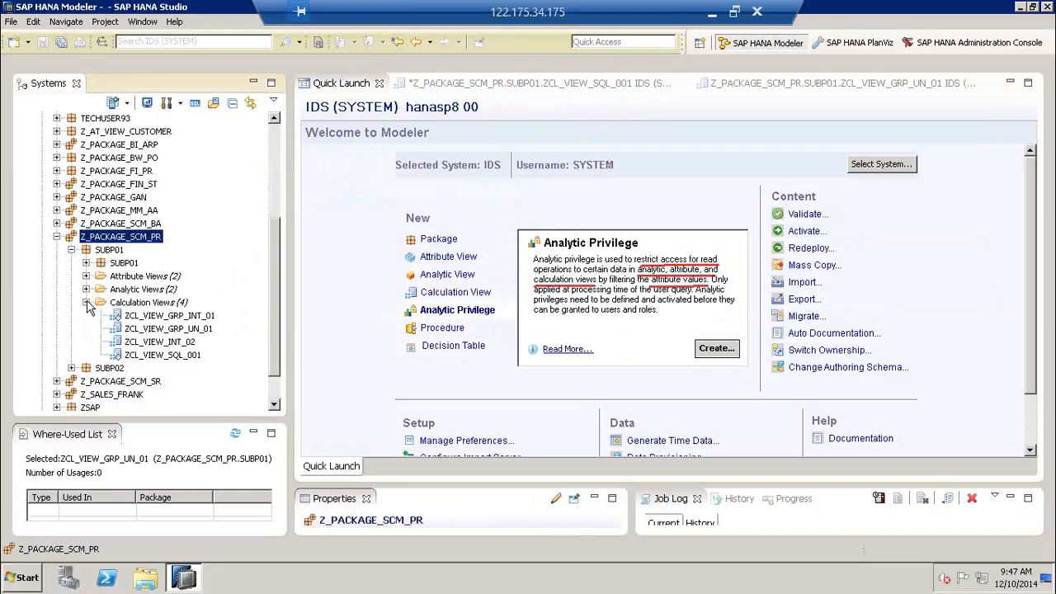
click(87, 303)
click(112, 264)
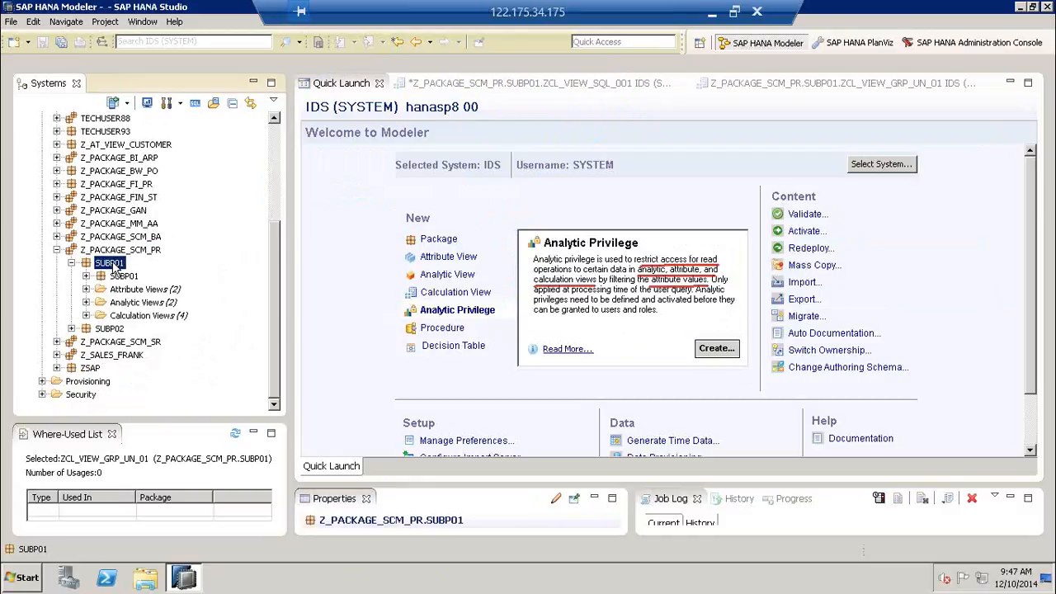
right_click(114, 266)
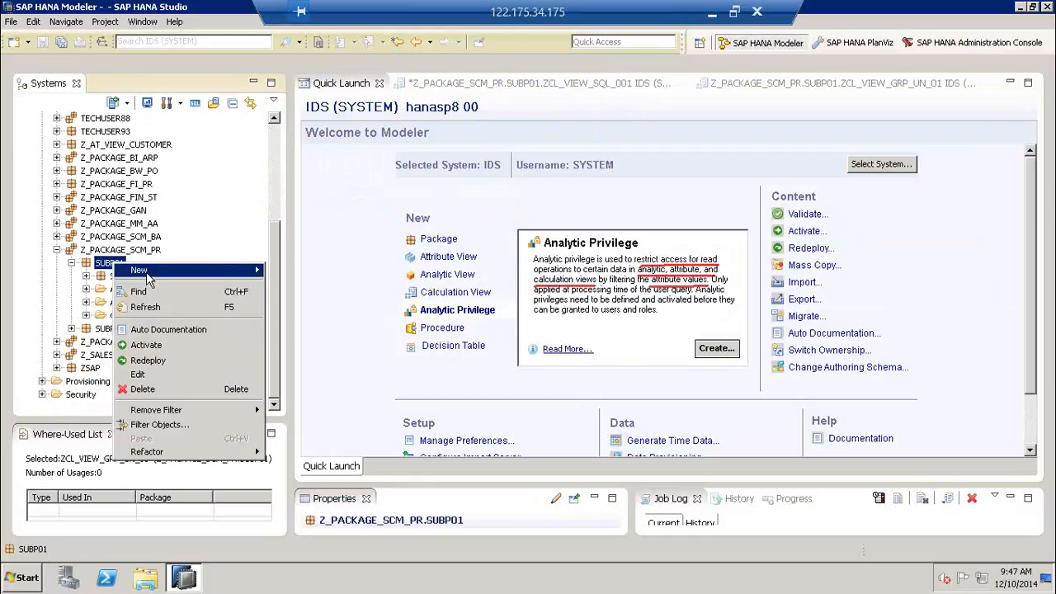
mouse_move(152, 280)
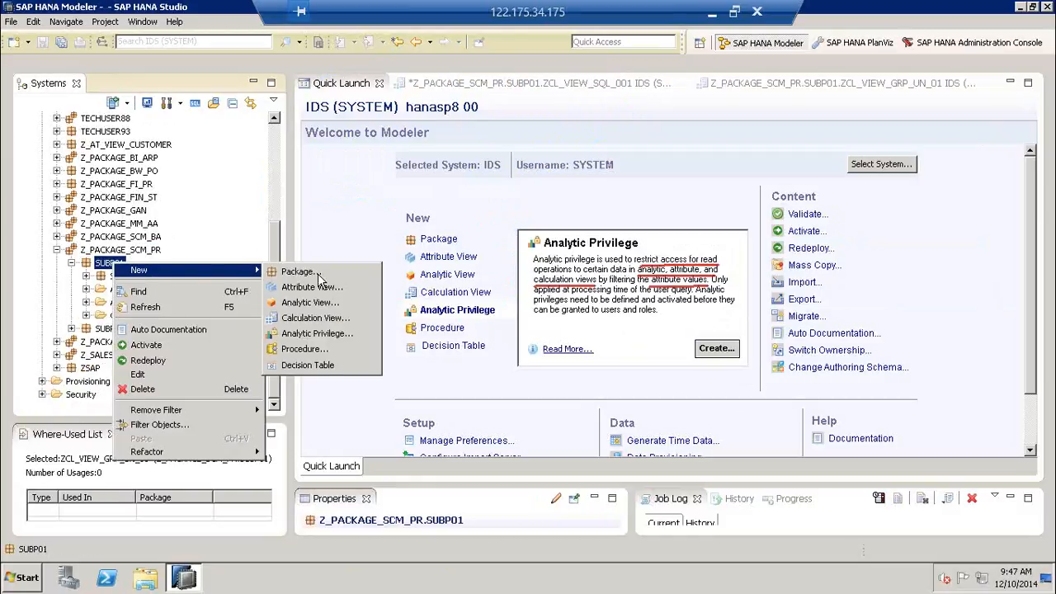
click(301, 334)
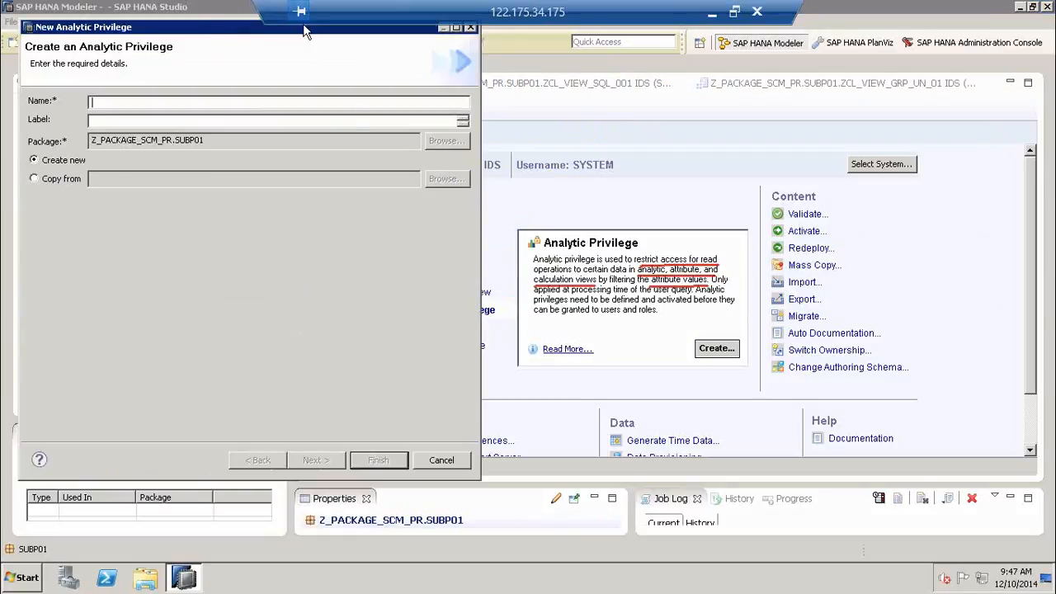
drag(304, 31, 503, 142)
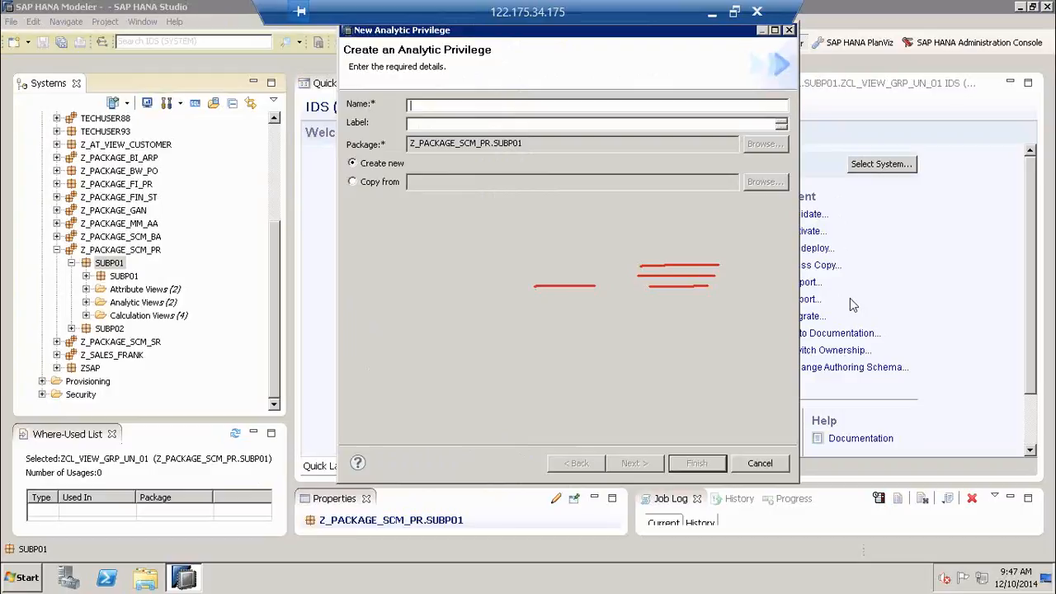
Switch to the Training_Project workbook in Excel and check the naming convention for ANALYSIS AUTH in row 14
click(734, 13)
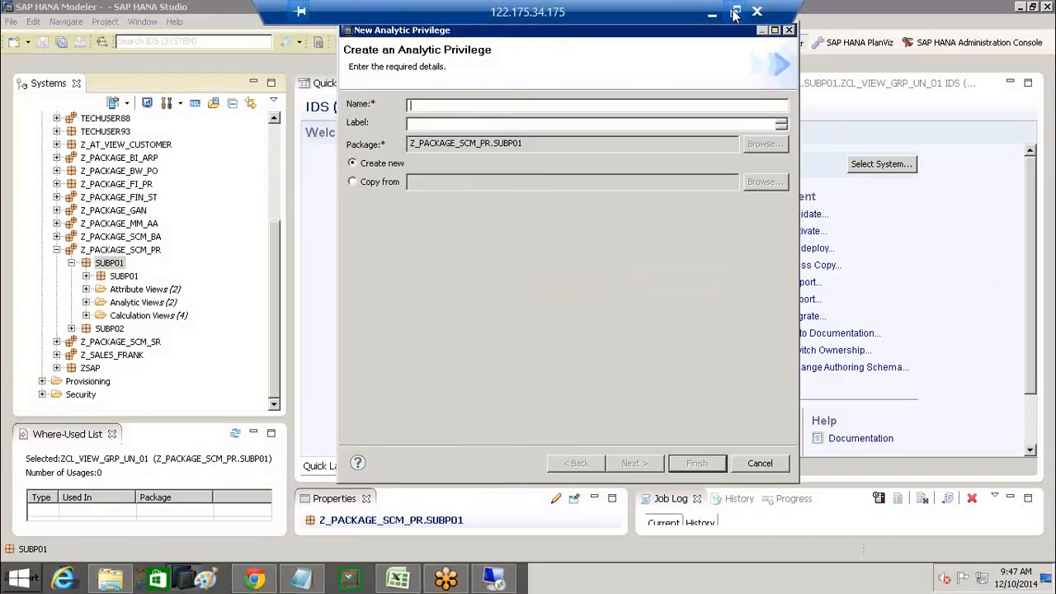
click(735, 12)
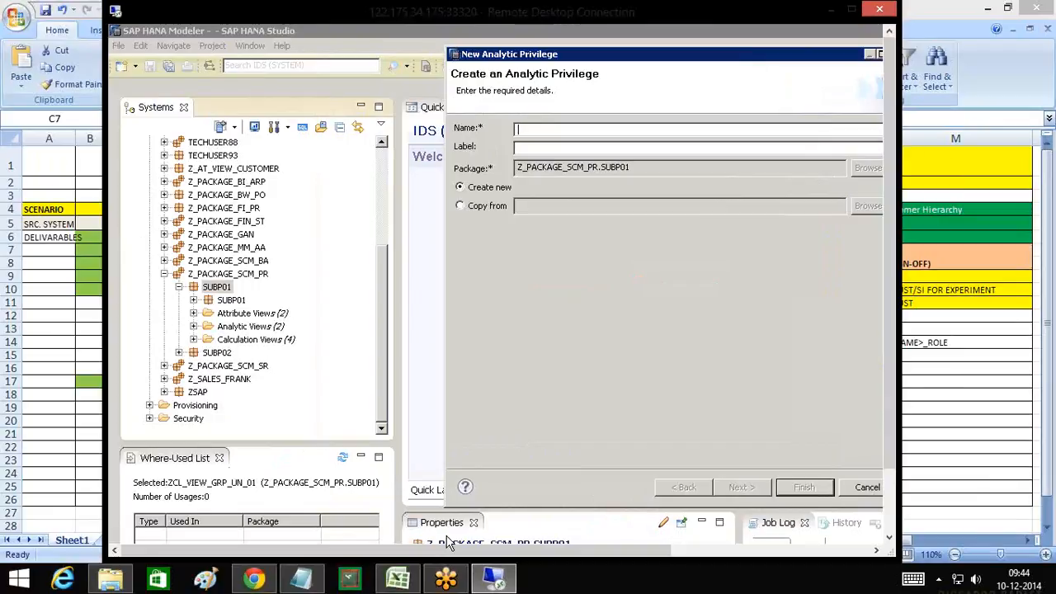
click(399, 579)
click(660, 343)
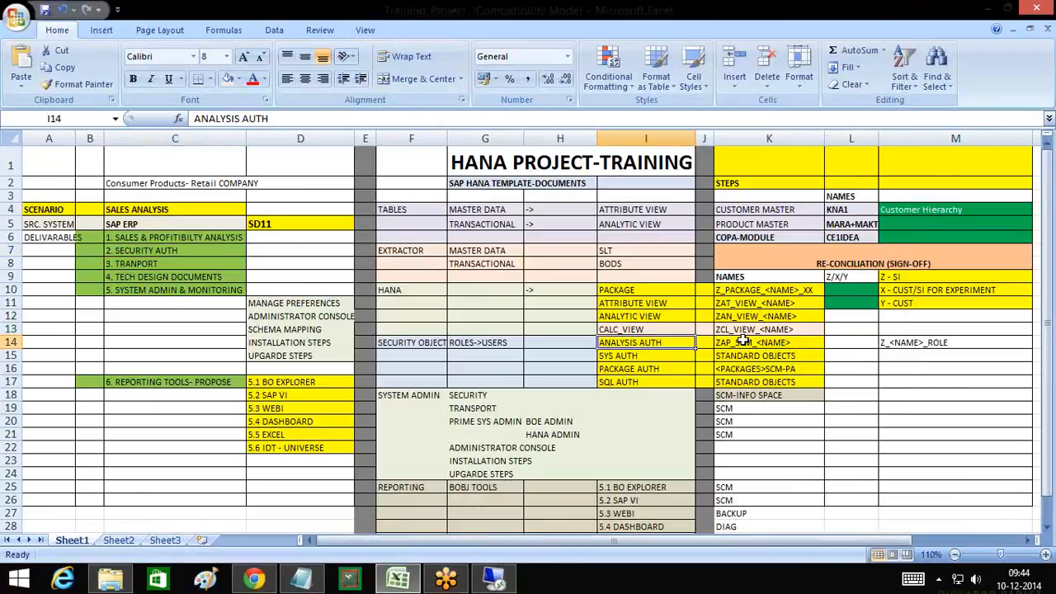
drag(699, 343, 767, 343)
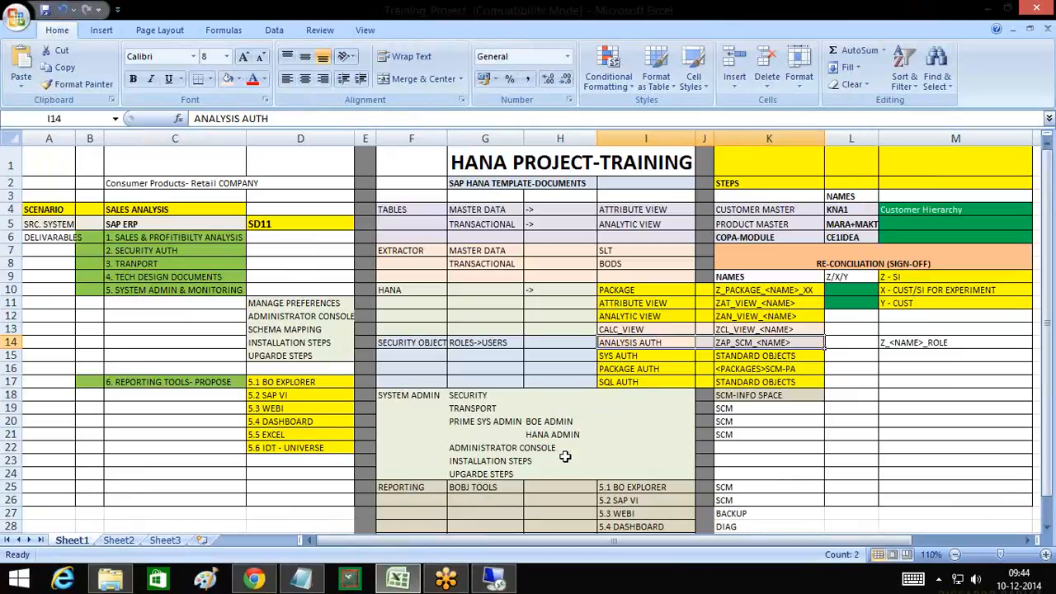
Return to the remote HANA Studio session and name the new analytic privilege ZAP_SCM_CODE_US, using the same text as its label
click(493, 580)
text(Z)
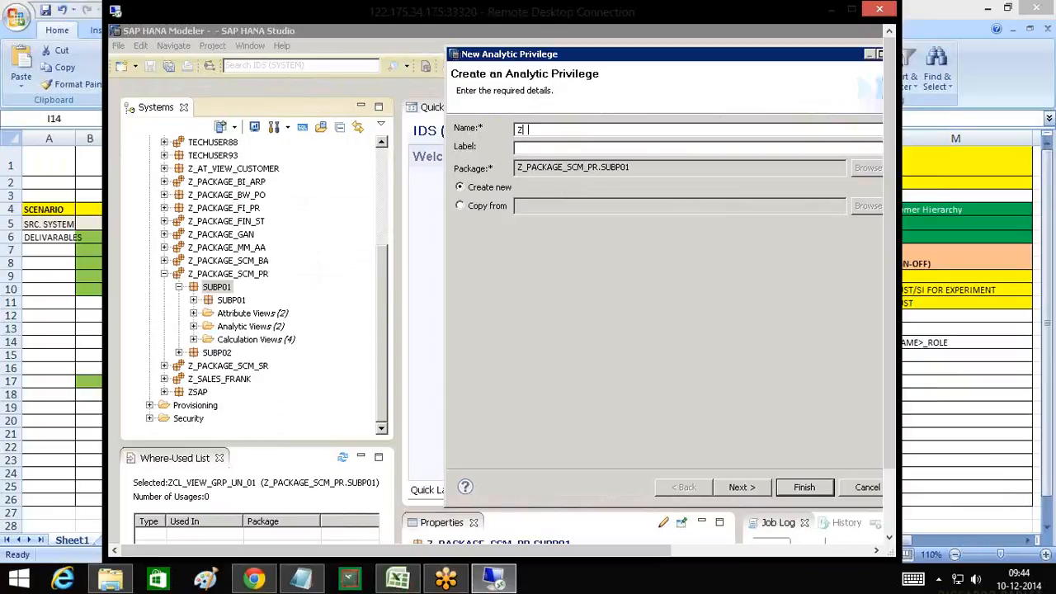
text(AP_SCM_)
text(CODE)
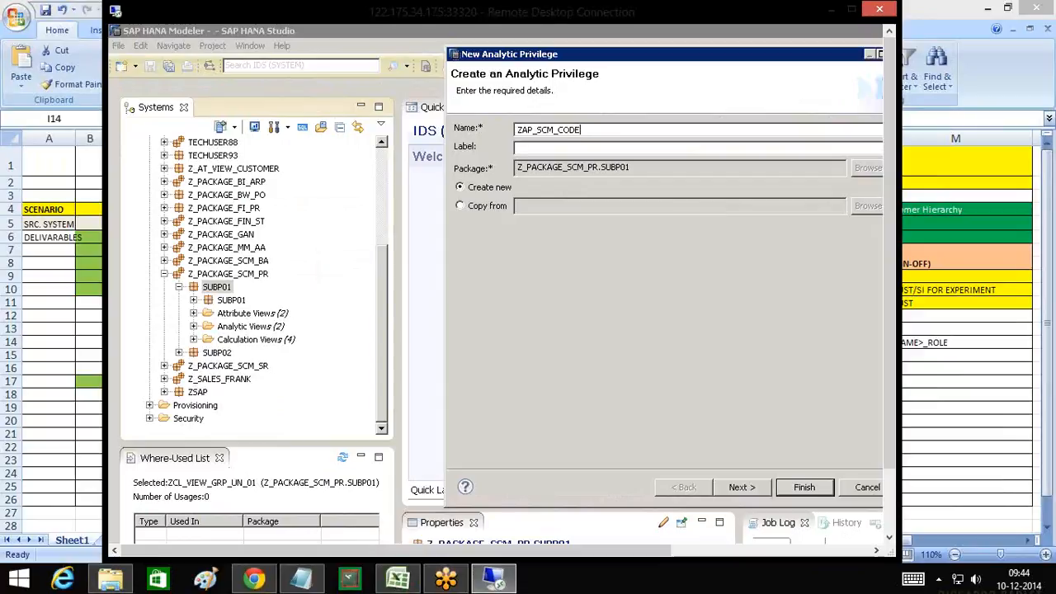
text(_US)
double_click(202, 18)
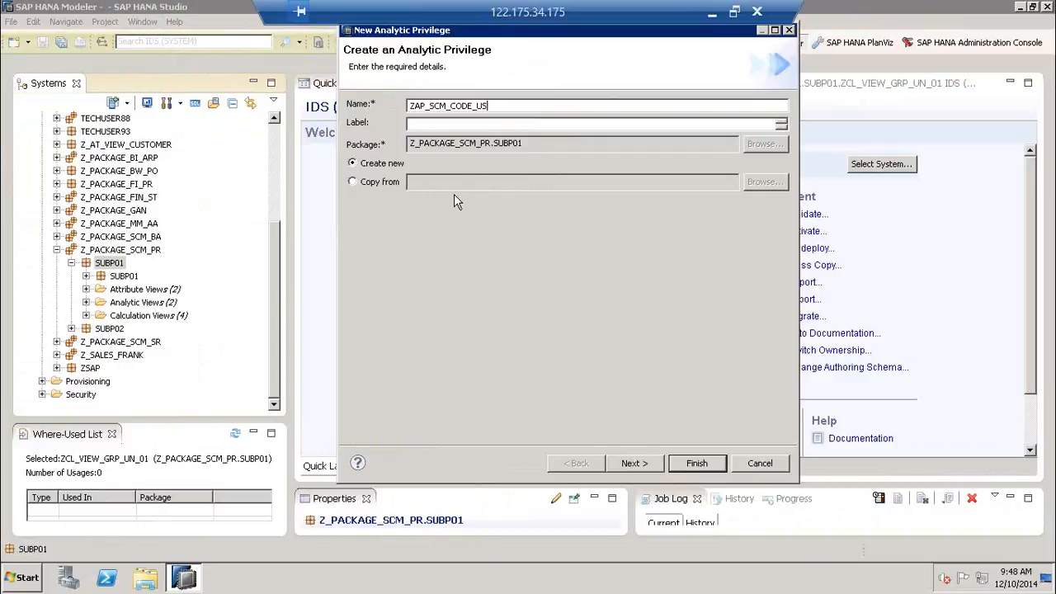
click(488, 125)
Add the analytic view ZAN_VIEW_SALESFIN_01 from Z_PACKAGE_SCM_PR's SUBP01 as the information model and finish creating the analytic privilege
click(631, 464)
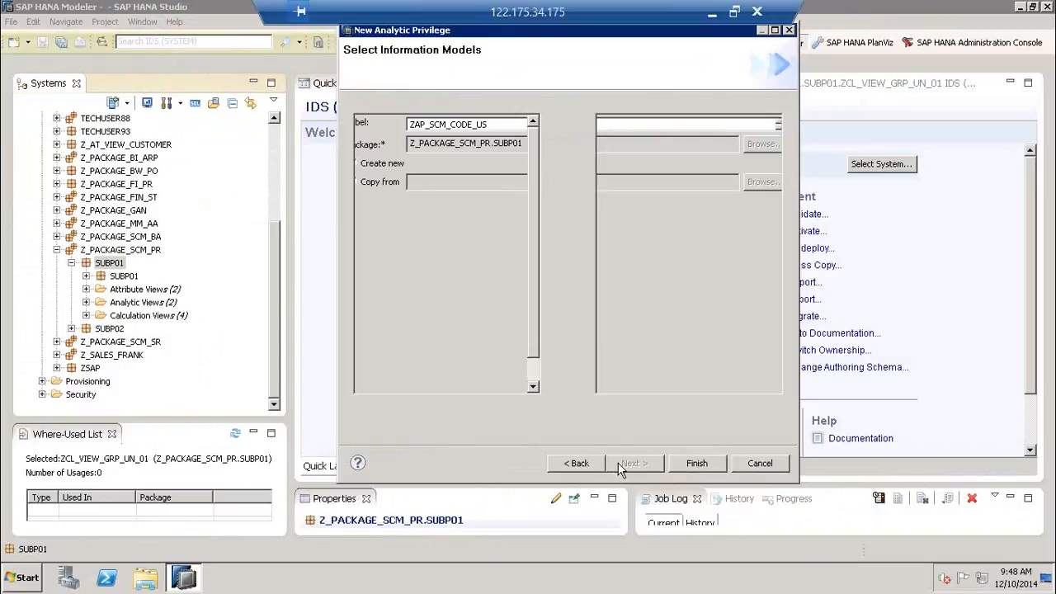
scroll(536, 341, down, 1)
scroll(536, 341, down, 1)
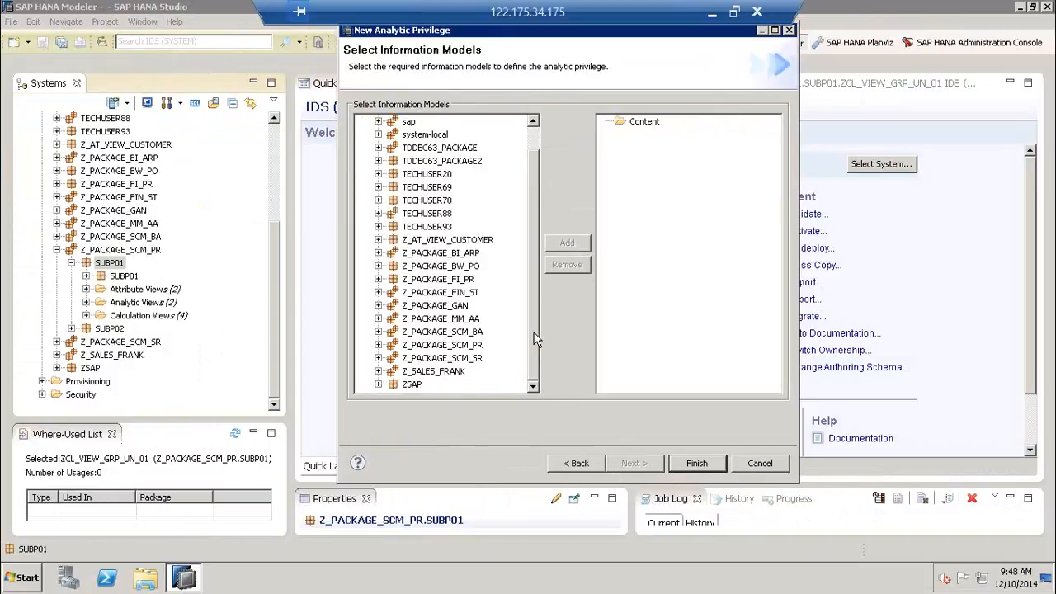
click(472, 347)
click(378, 346)
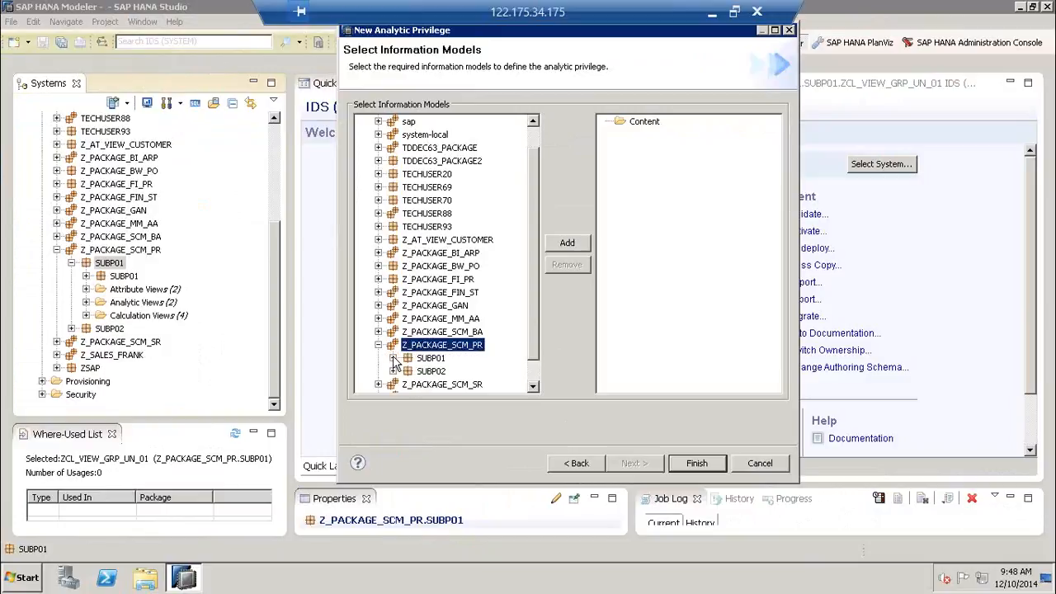
click(392, 358)
scroll(537, 355, down, 3)
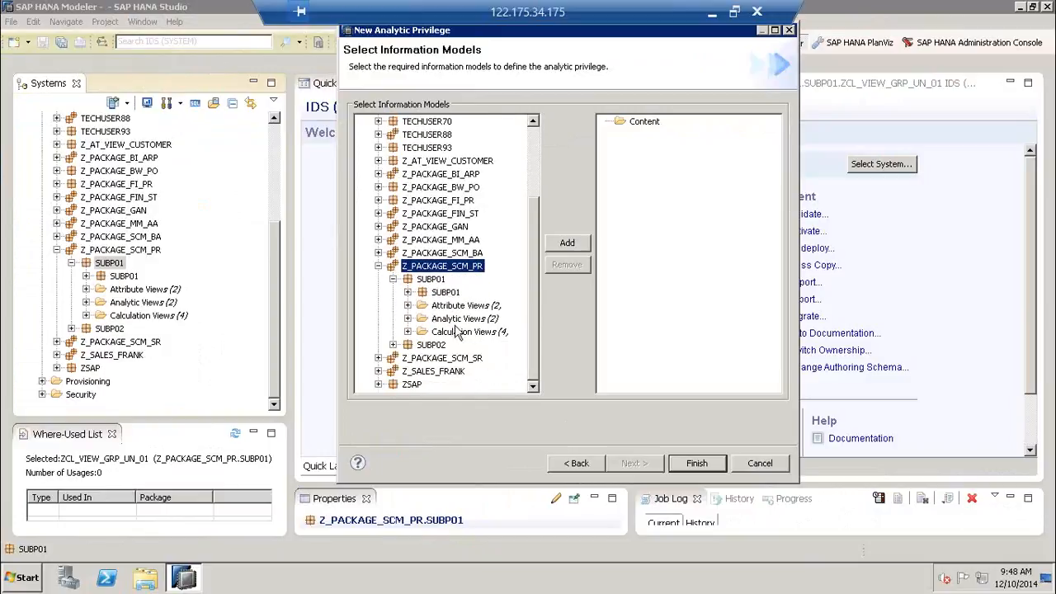
click(408, 318)
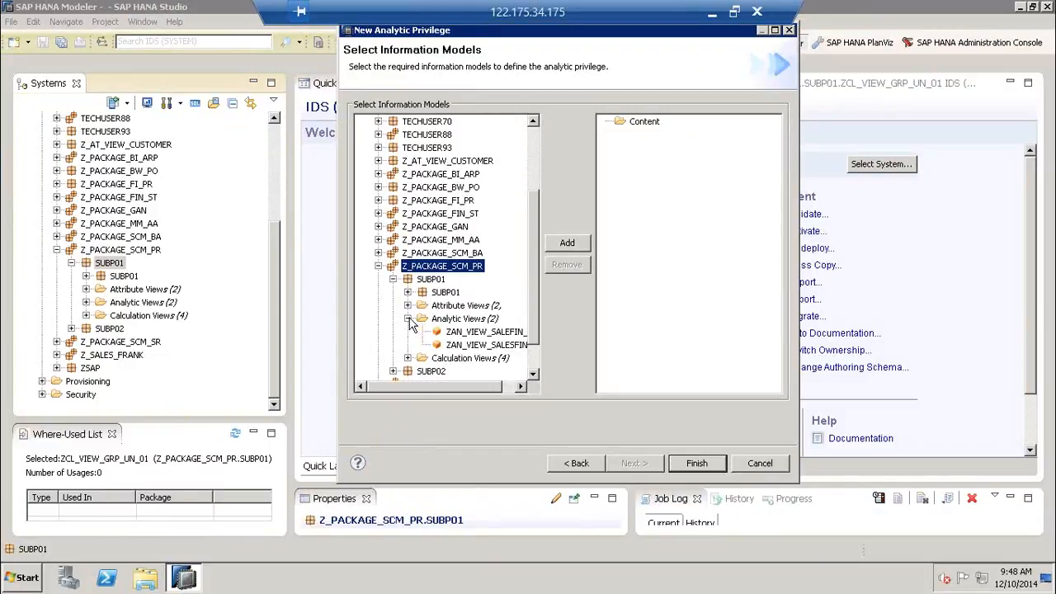
click(493, 345)
click(569, 246)
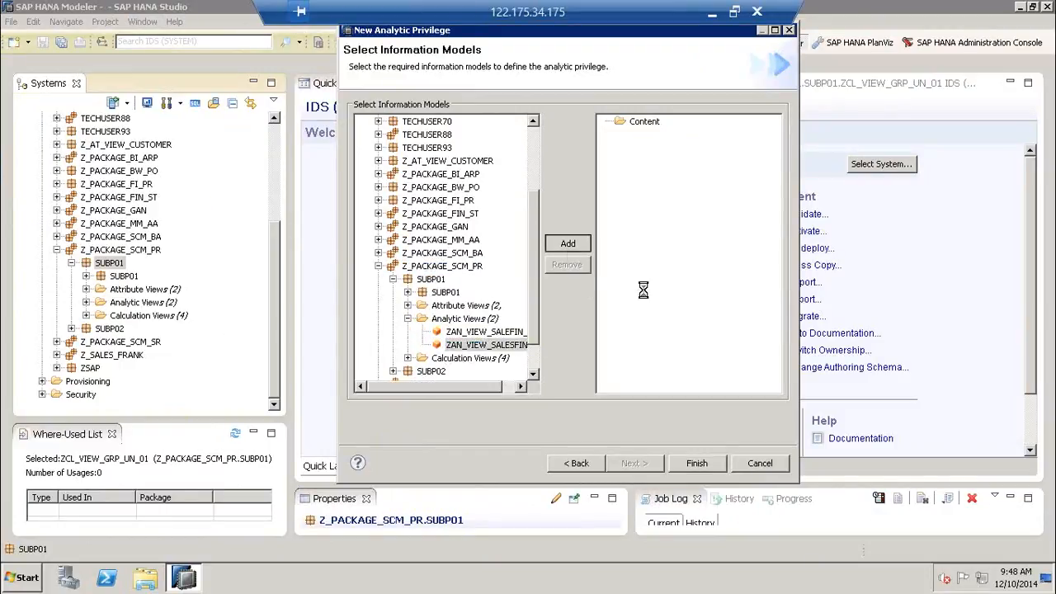
click(696, 464)
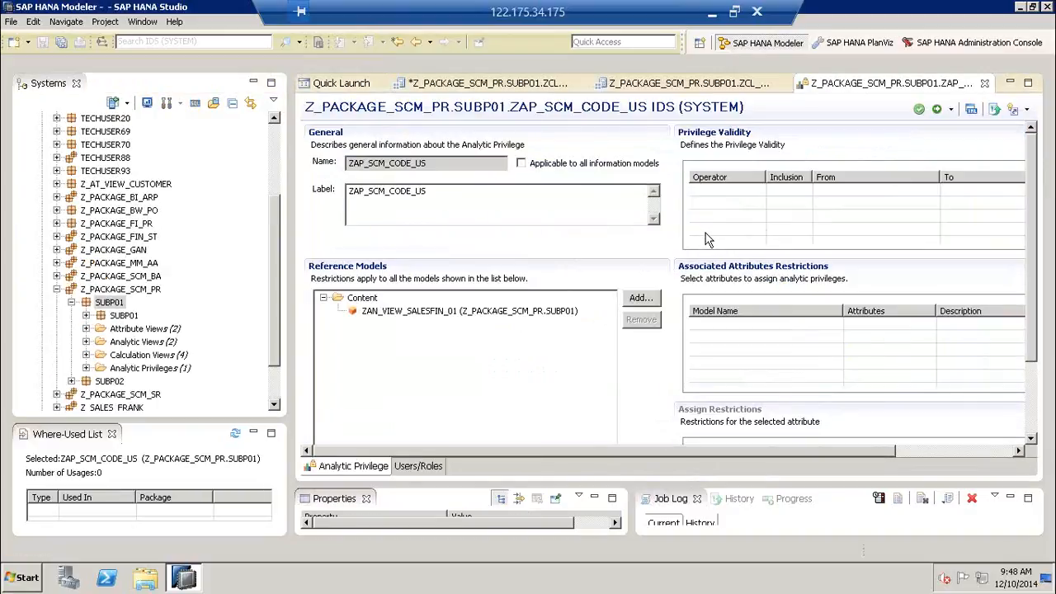
Select ZAN_VIEW_SALESFIN_01, draw red arrows from it towards the associated attribute and assigned restrictions areas, and clear the drawing
click(495, 313)
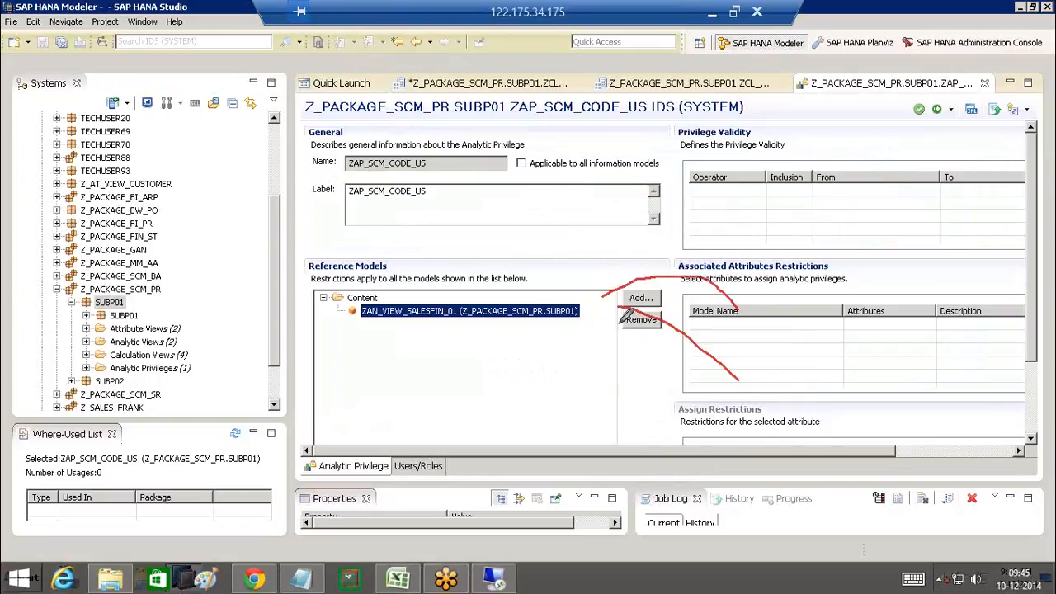
mouse_move(607, 309)
mouse_down()
mouse_move(730, 430)
mouse_move(741, 366)
mouse_up()
drag(723, 312, 740, 315)
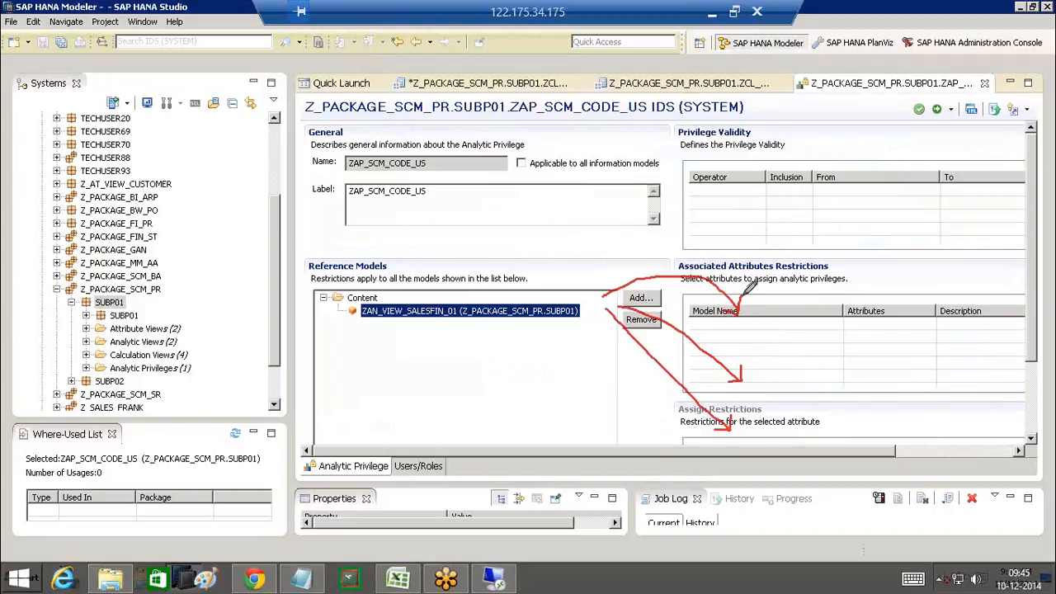
drag(745, 295, 740, 311)
key(Escape)
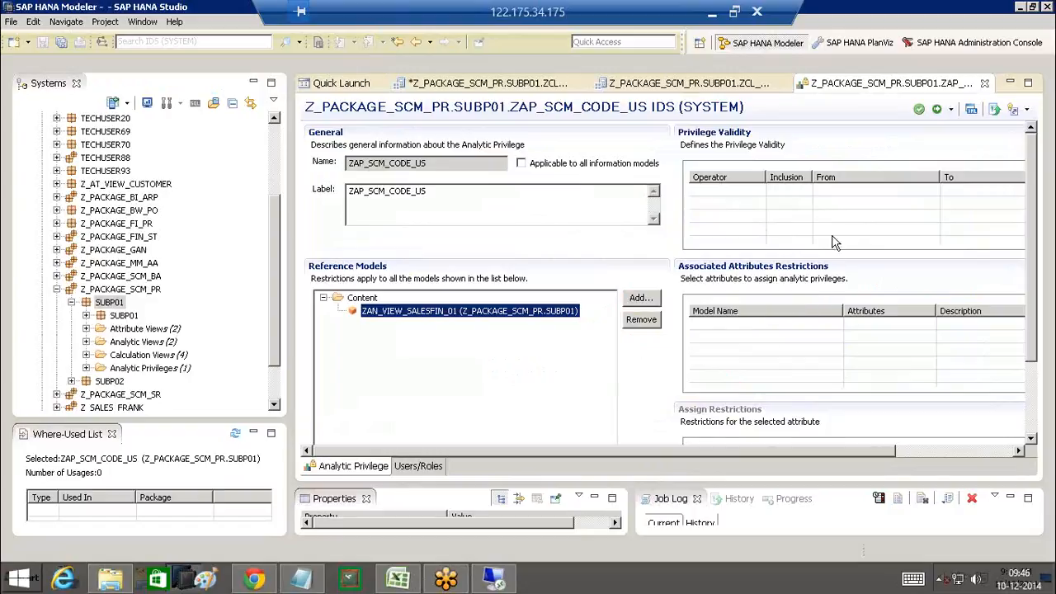
Box the Name, Label, "Applicable to all information models" option and Reference Models list in red, and mark the option with a tick
mouse_move(345, 175)
mouse_down()
mouse_move(452, 172)
mouse_move(458, 144)
mouse_move(346, 142)
mouse_move(336, 175)
mouse_up()
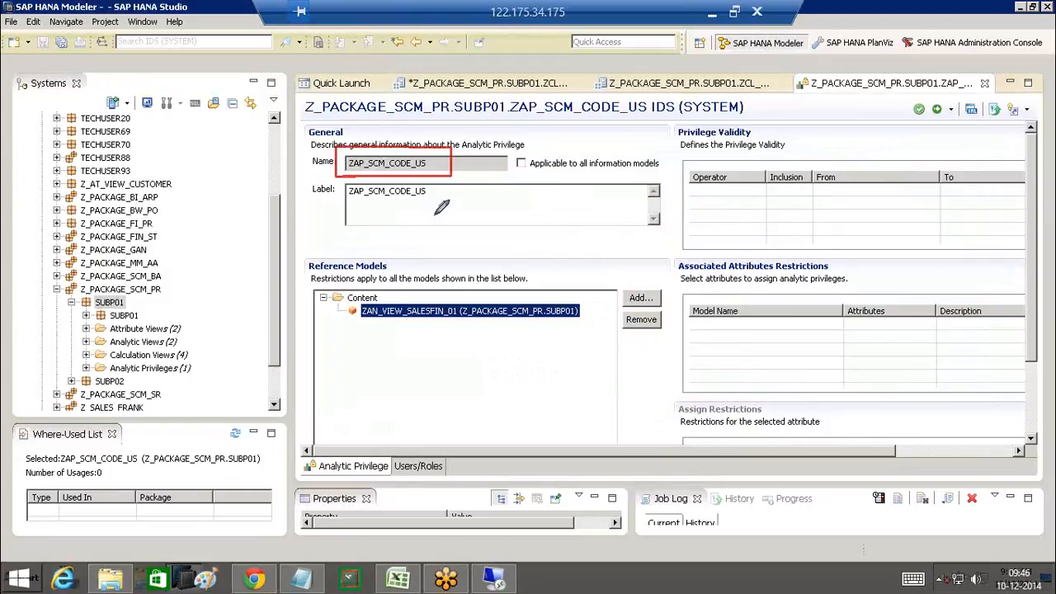
mouse_move(342, 183)
mouse_down()
mouse_move(342, 207)
mouse_move(446, 217)
mouse_move(459, 196)
mouse_move(460, 183)
mouse_move(345, 181)
mouse_up()
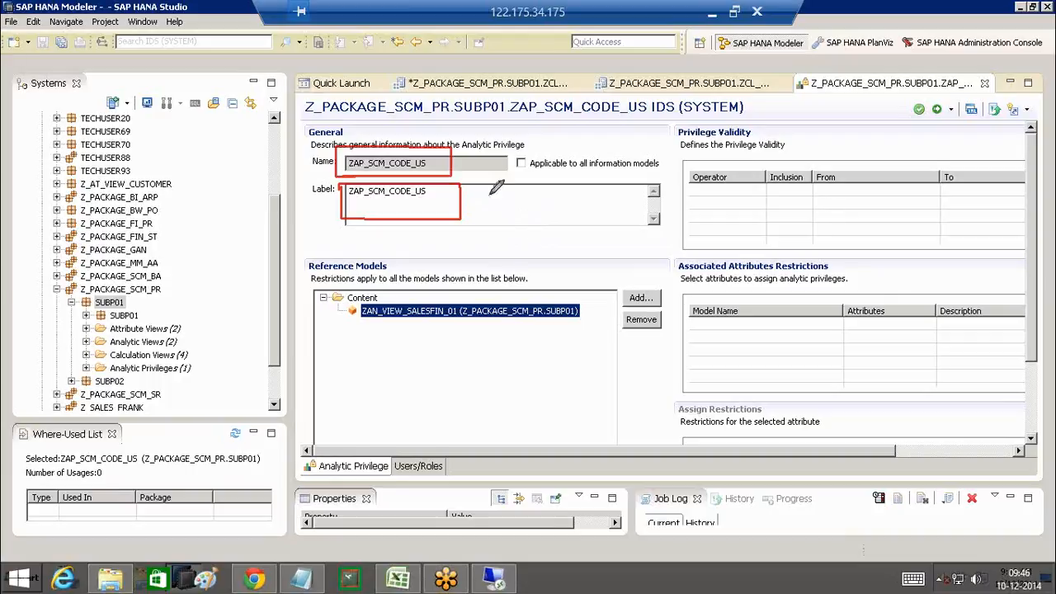
mouse_move(528, 146)
mouse_down()
mouse_move(504, 147)
mouse_move(501, 176)
mouse_move(650, 180)
mouse_move(670, 155)
mouse_move(614, 147)
mouse_up()
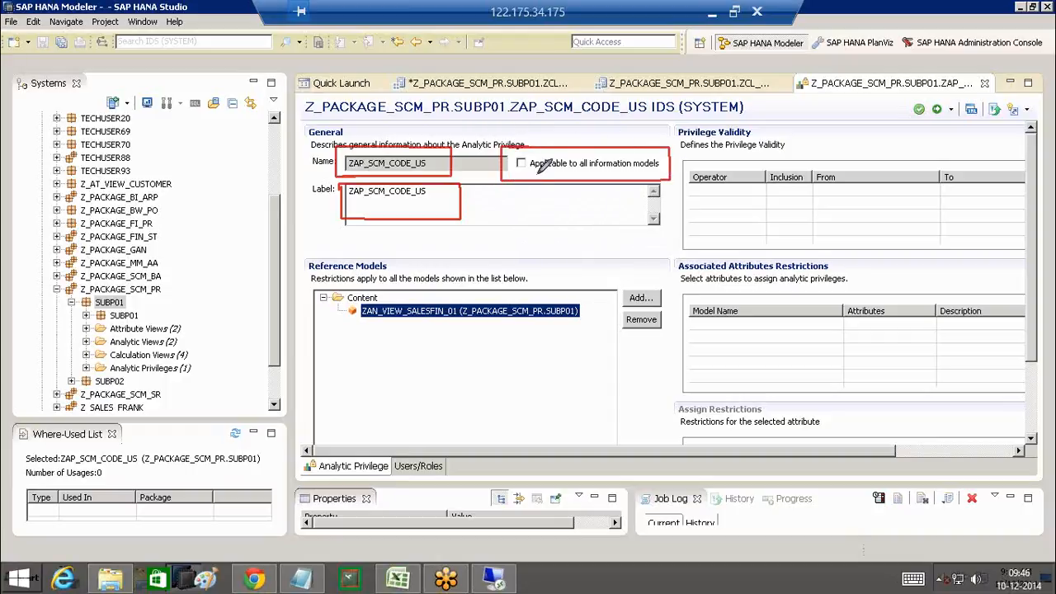
drag(538, 171, 660, 171)
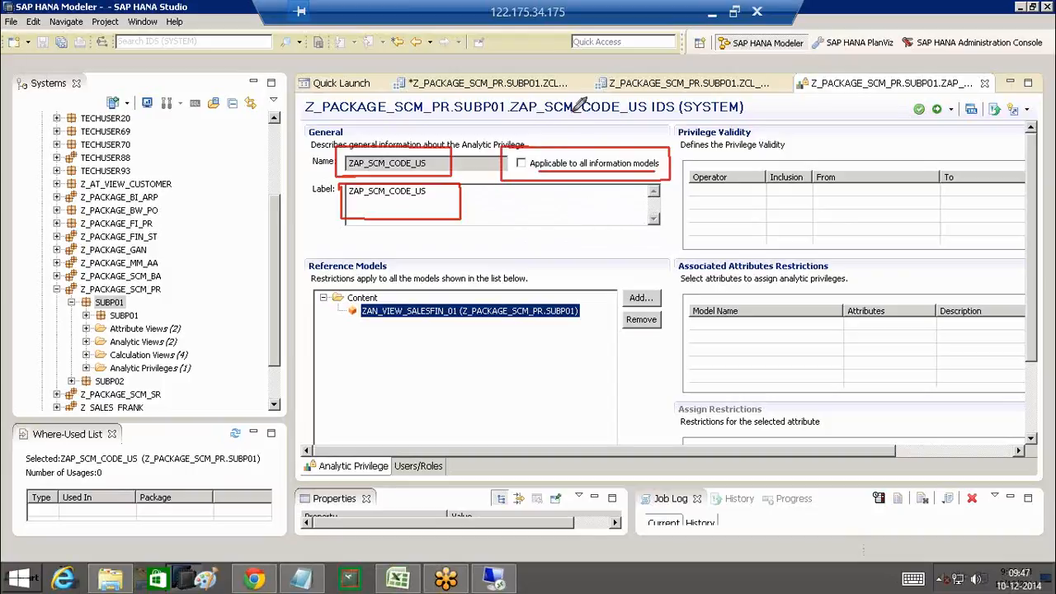
drag(518, 164, 546, 142)
mouse_move(350, 296)
mouse_down()
mouse_move(344, 414)
mouse_move(558, 417)
mouse_move(557, 287)
mouse_move(356, 286)
mouse_move(357, 299)
mouse_up()
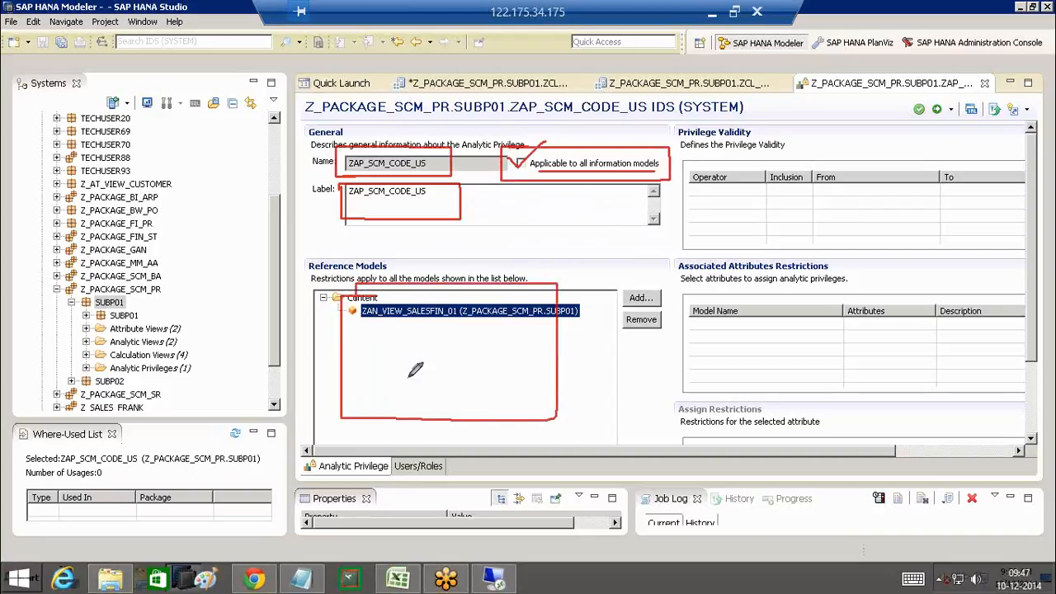
mouse_move(165, 126)
mouse_down()
mouse_move(198, 132)
mouse_move(195, 388)
mouse_move(89, 401)
mouse_move(54, 140)
mouse_move(195, 128)
mouse_up()
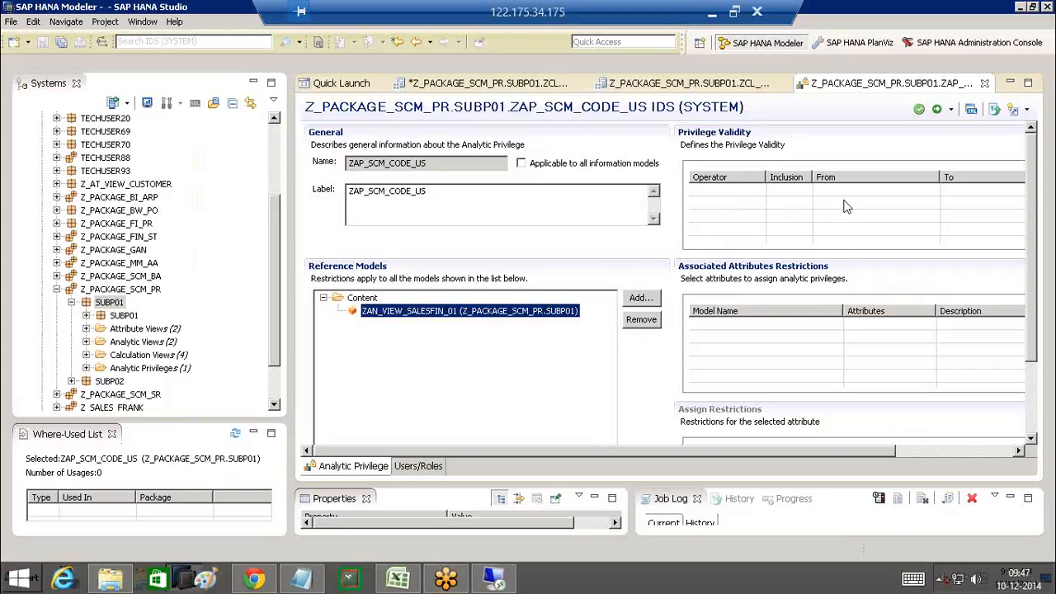
Mark the control for adding reference models with a red box and arrow, open the information model chooser and close it without a selection
mouse_move(664, 286)
mouse_down()
mouse_move(600, 290)
mouse_move(660, 310)
mouse_move(674, 297)
mouse_move(668, 278)
mouse_move(661, 282)
mouse_up()
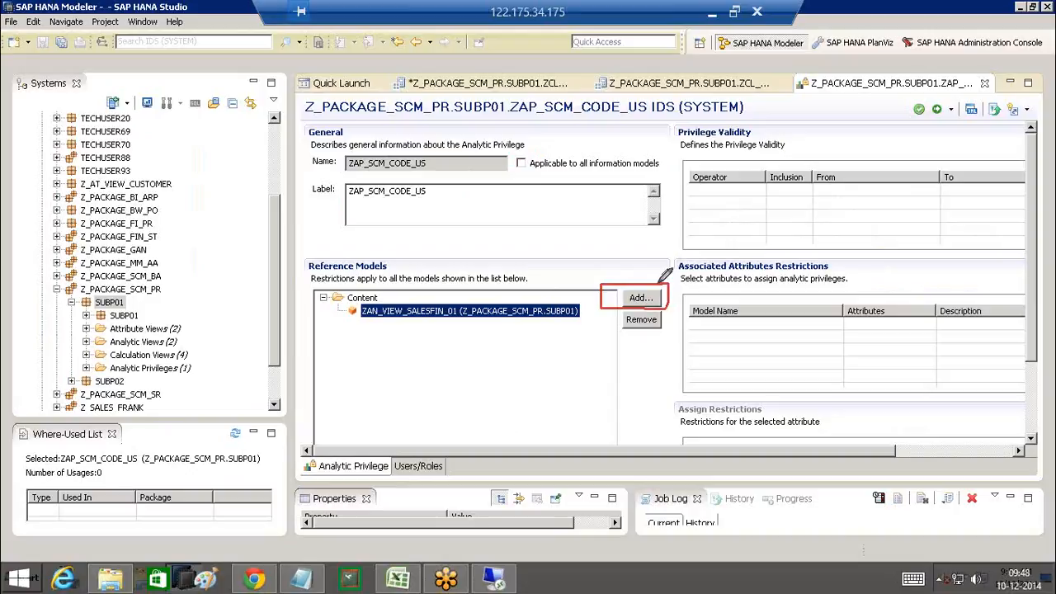
mouse_move(575, 260)
mouse_down()
mouse_move(606, 278)
mouse_move(594, 276)
mouse_up()
click(642, 299)
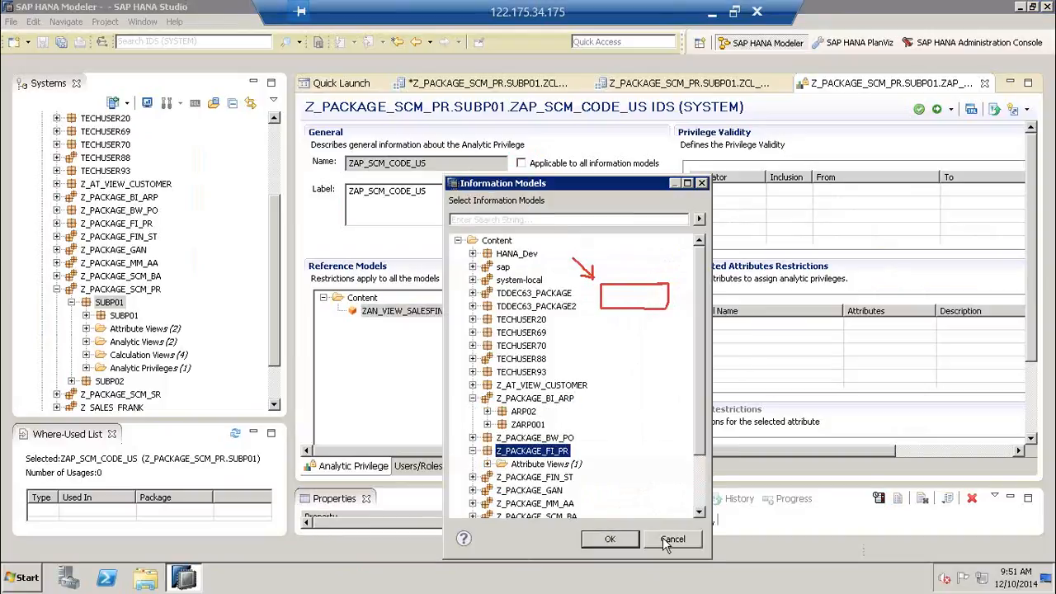
click(672, 540)
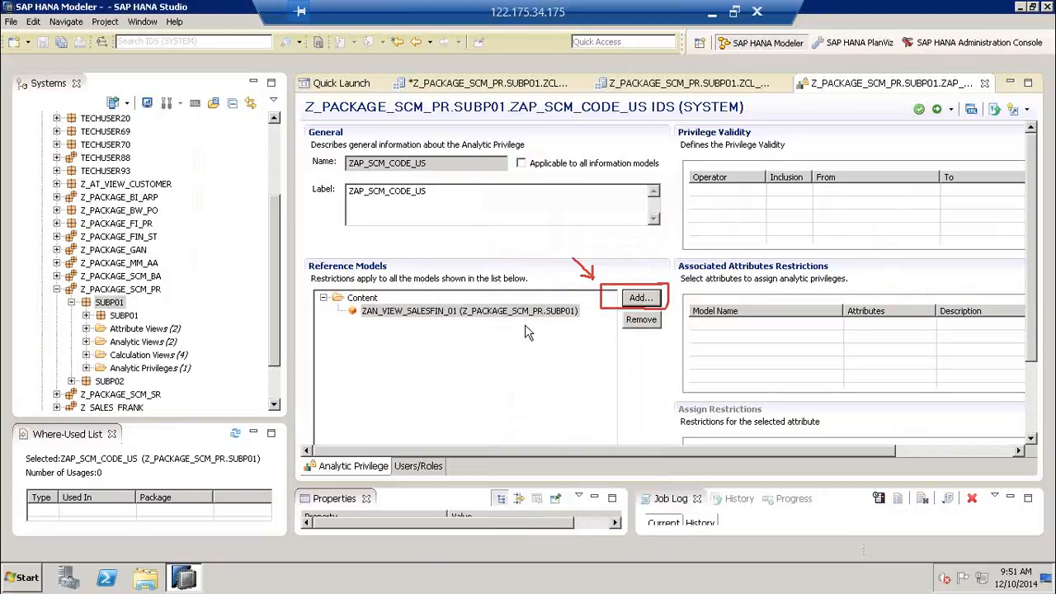
Add the attribute view ZAT_VIEW_CUSTOMER from Z_PACKAGE_GAN's SUB01 to the reference models and select ZAN_VIEW_SALESFIN_01 in the list
click(540, 314)
click(639, 304)
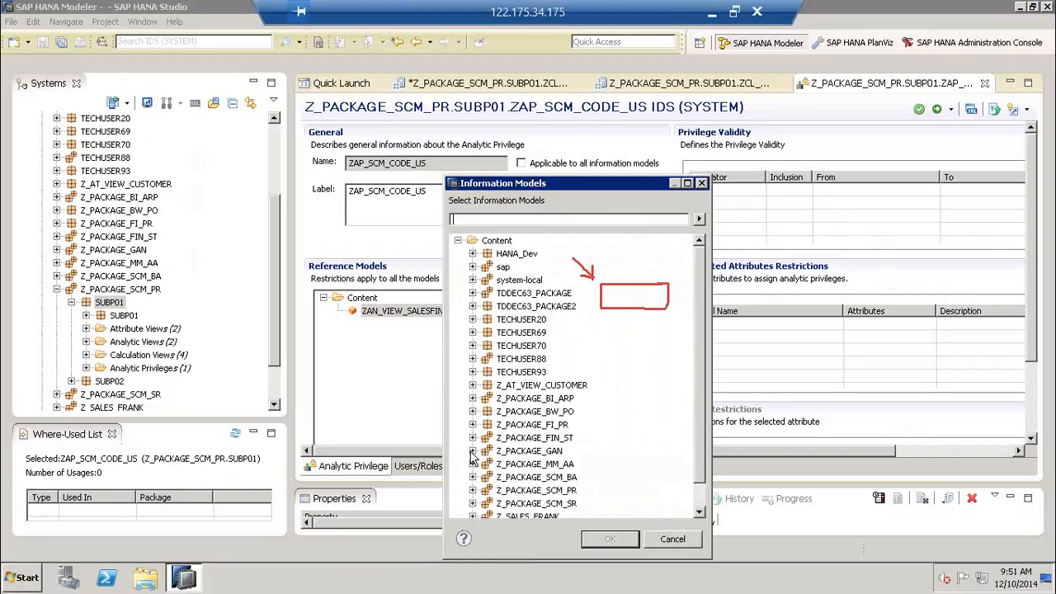
click(473, 452)
click(488, 464)
click(503, 477)
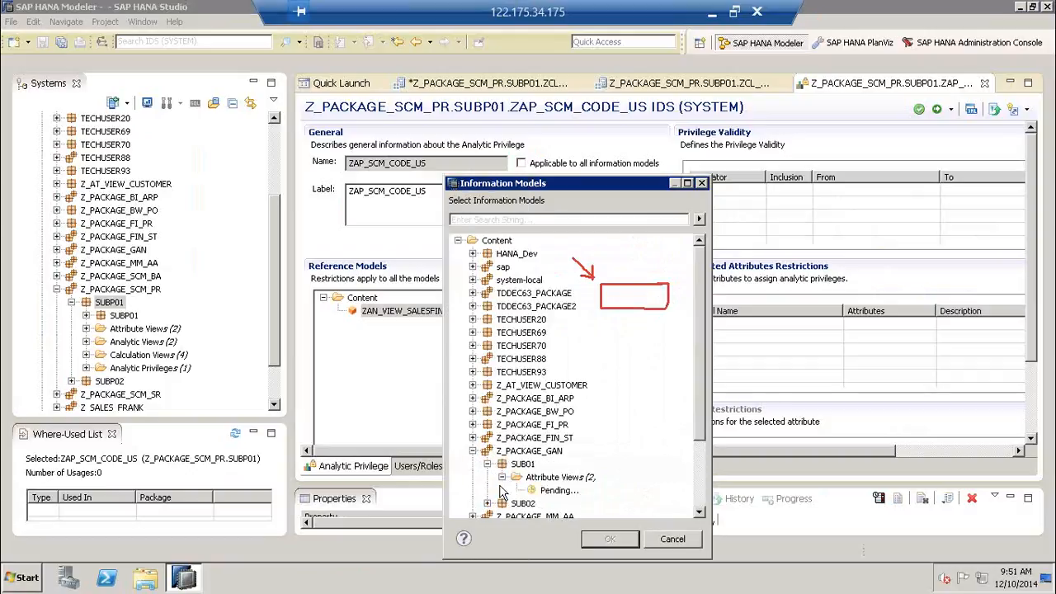
click(583, 490)
click(611, 540)
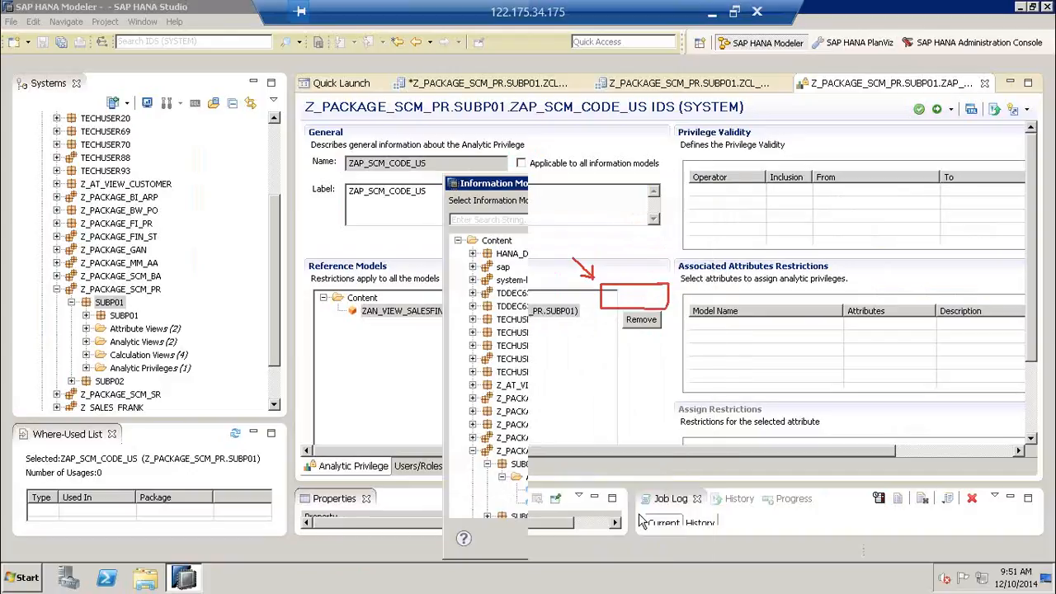
click(521, 325)
click(522, 315)
click(522, 326)
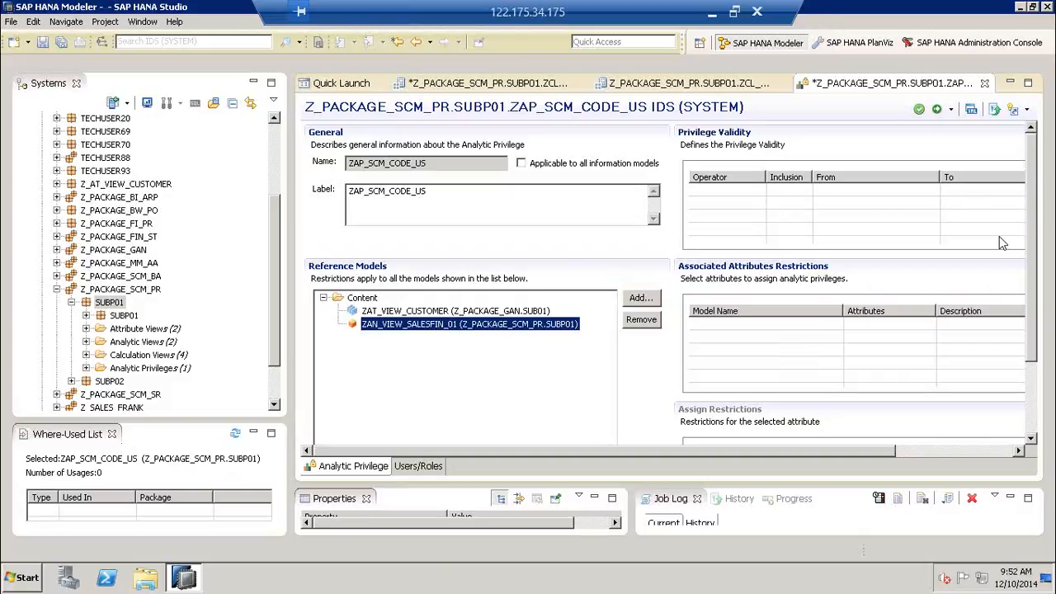
Box the Privilege Validity section in red, link it by arrow to the privilege name, and underline "Validity" and the From and To columns
mouse_move(788, 130)
mouse_down()
mouse_move(676, 130)
mouse_move(672, 206)
mouse_move(829, 204)
mouse_move(829, 144)
mouse_move(790, 130)
mouse_move(568, 132)
mouse_move(446, 165)
mouse_move(486, 167)
mouse_up()
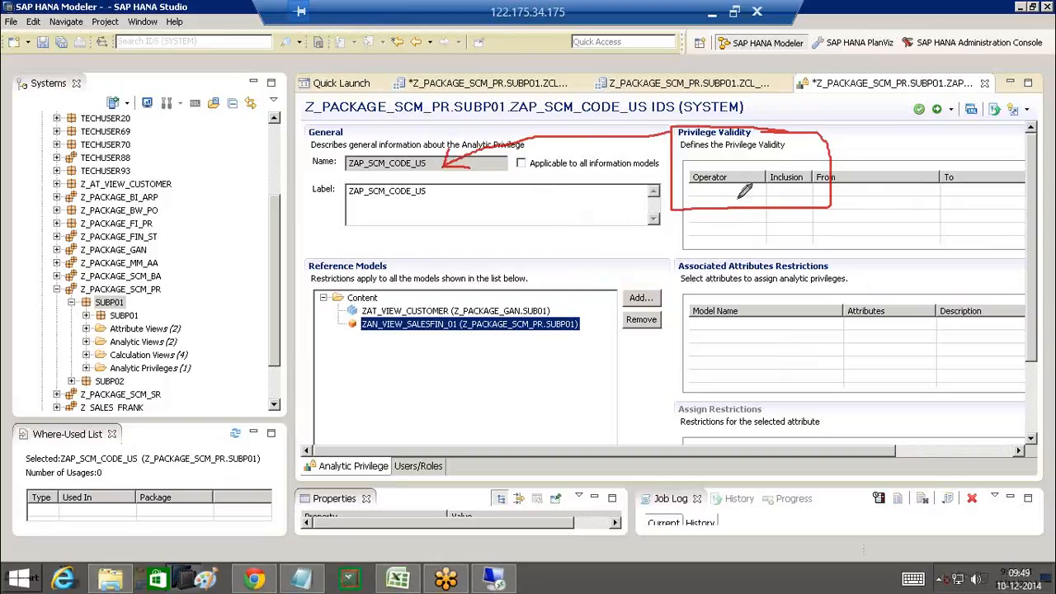
drag(767, 152, 788, 150)
drag(861, 192, 965, 192)
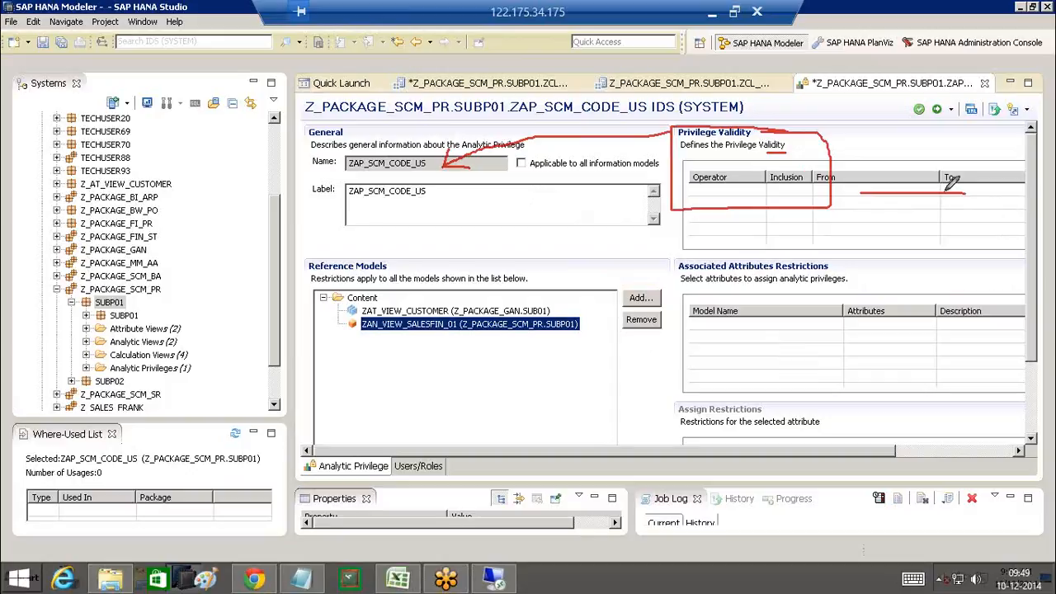
key(Escape)
Try out a privilege validity entry with the Equal operator and From date 12/10/2014, review the available operators, and remove the entry
click(807, 451)
drag(903, 453, 945, 453)
click(994, 168)
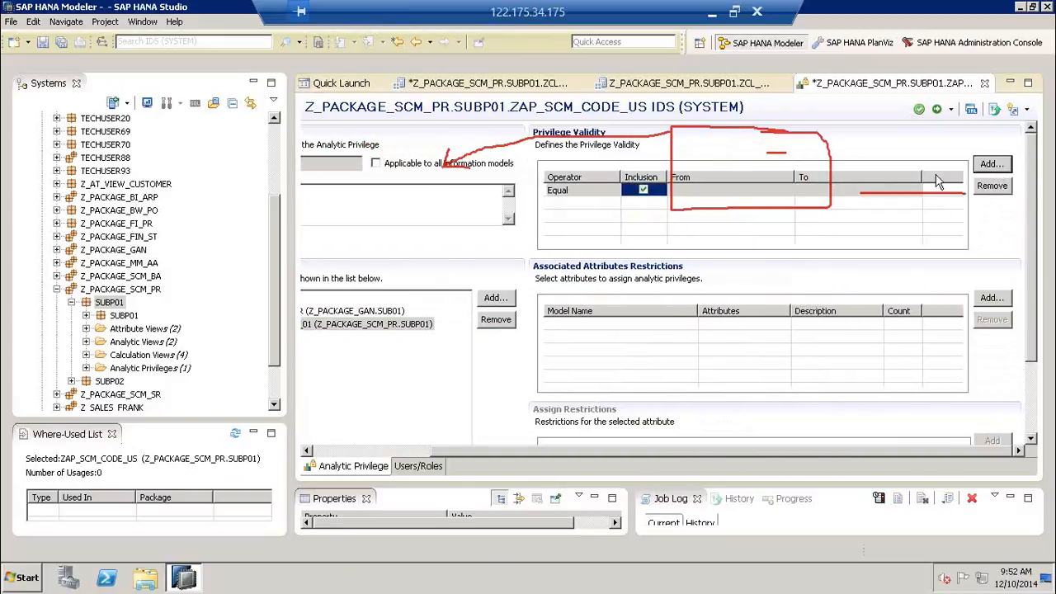
click(609, 191)
click(612, 191)
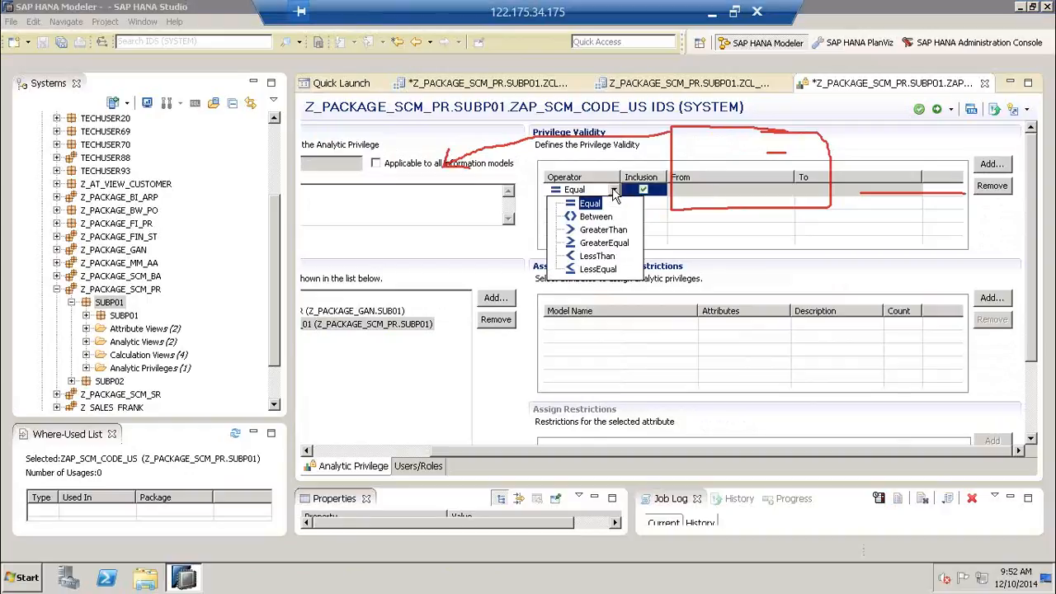
click(709, 192)
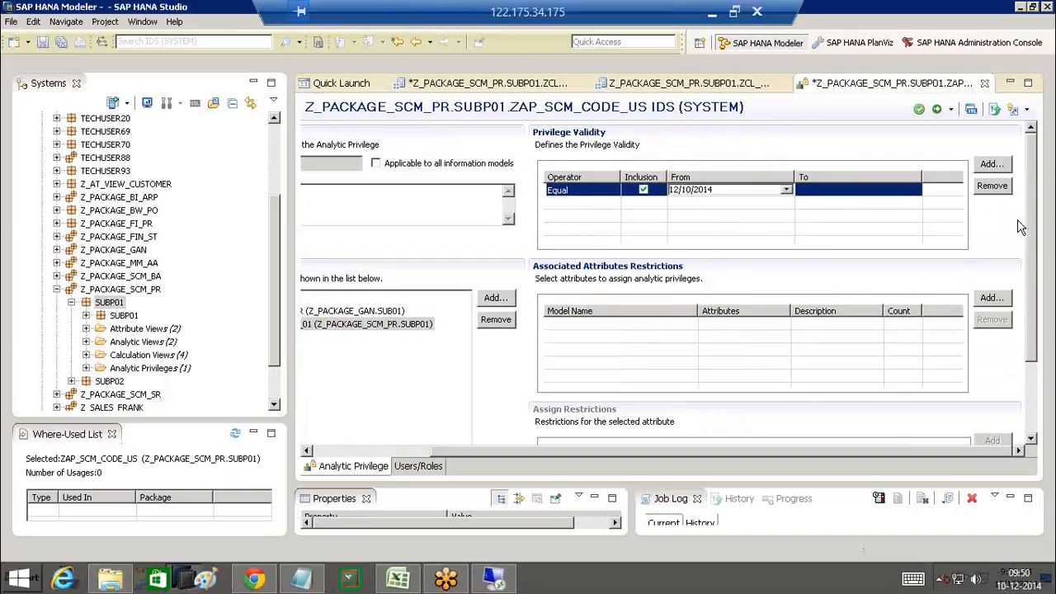
click(996, 188)
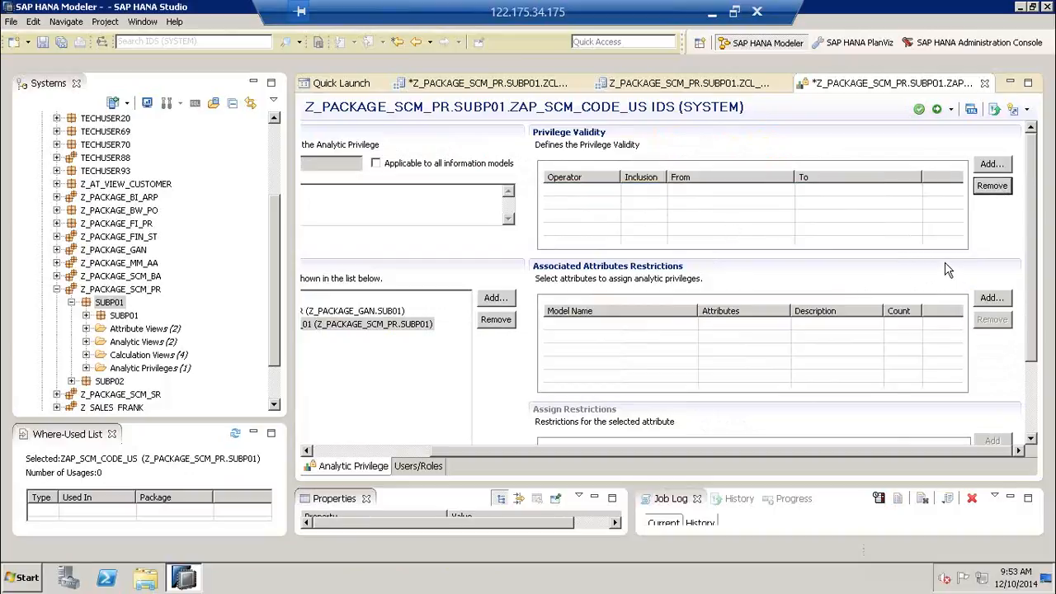
Add ZAT_VIEW_CUSTOMER's LAND1 attribute to the associated attribute restrictions and highlight the description of its restriction assignment
drag(1034, 285, 1030, 358)
drag(560, 180, 702, 179)
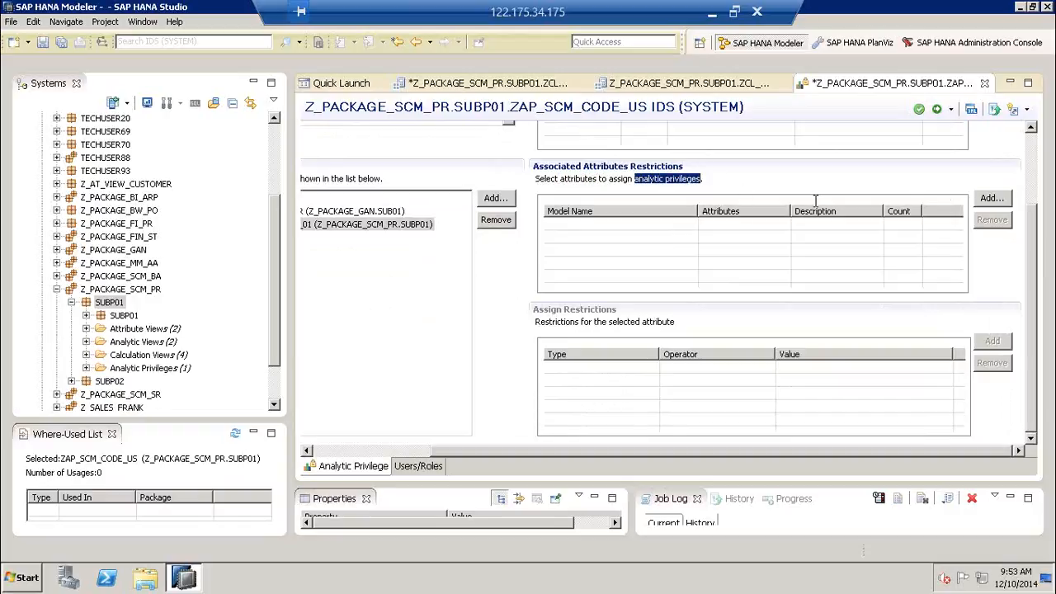
click(992, 199)
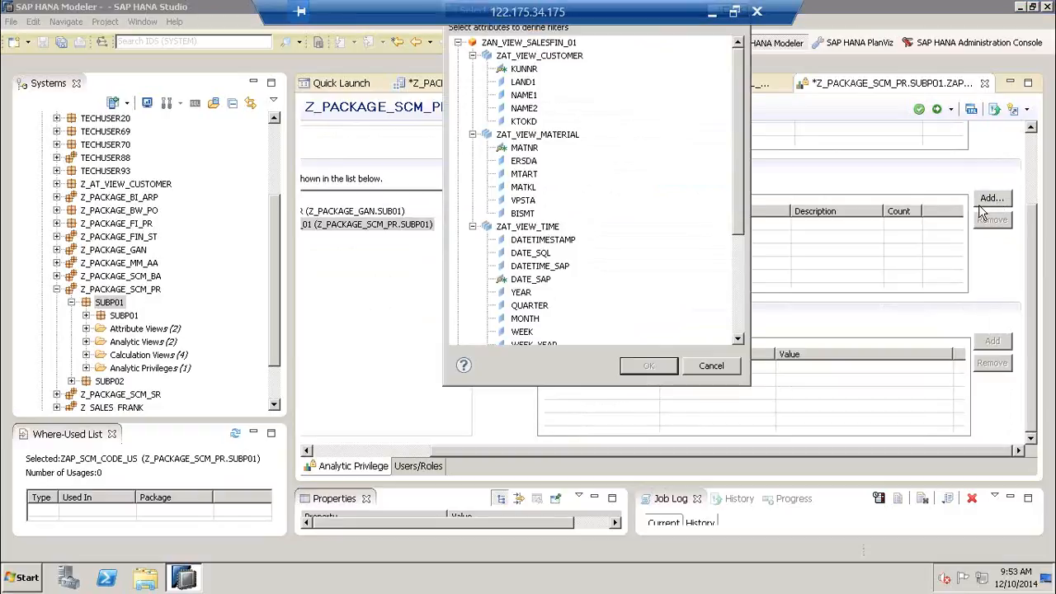
click(522, 86)
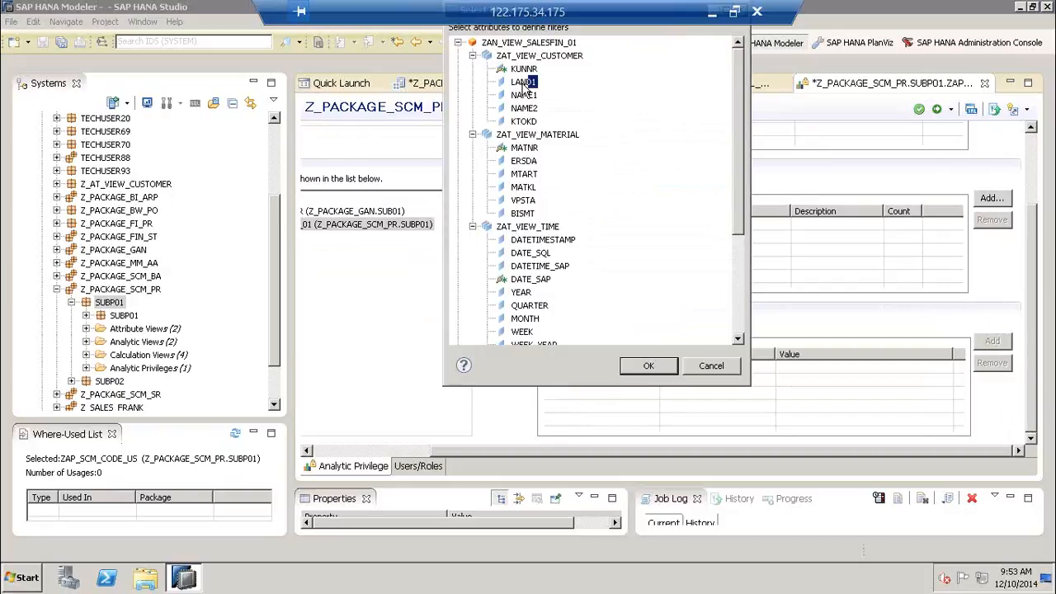
click(644, 366)
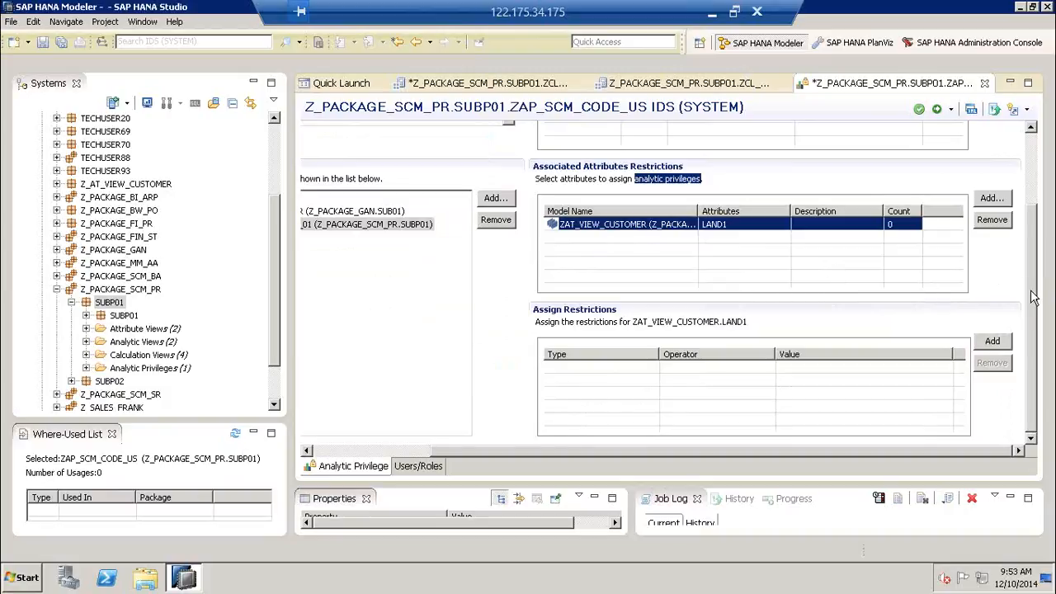
click(561, 324)
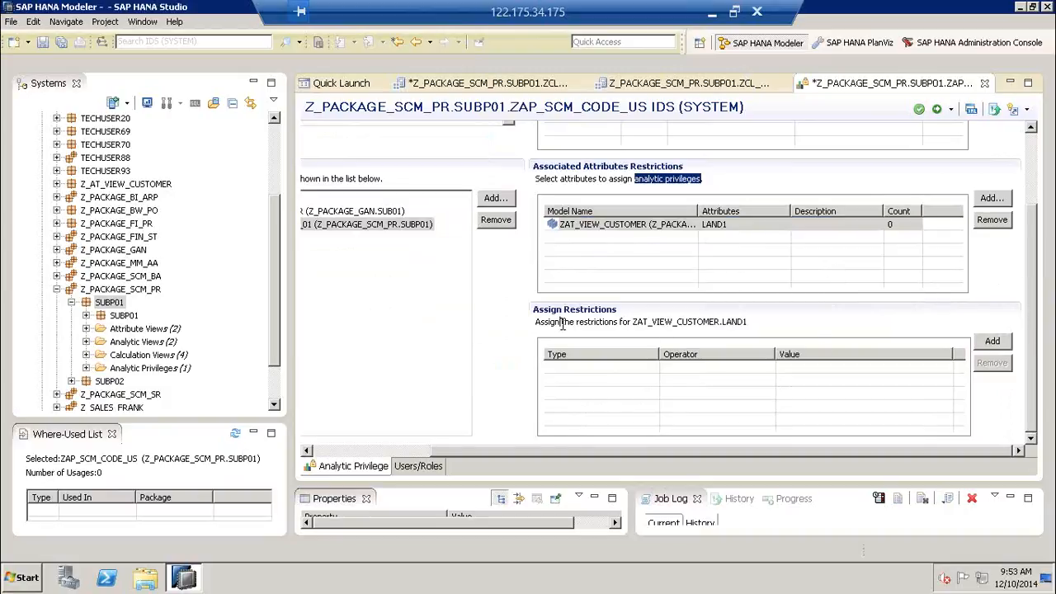
drag(580, 326, 752, 323)
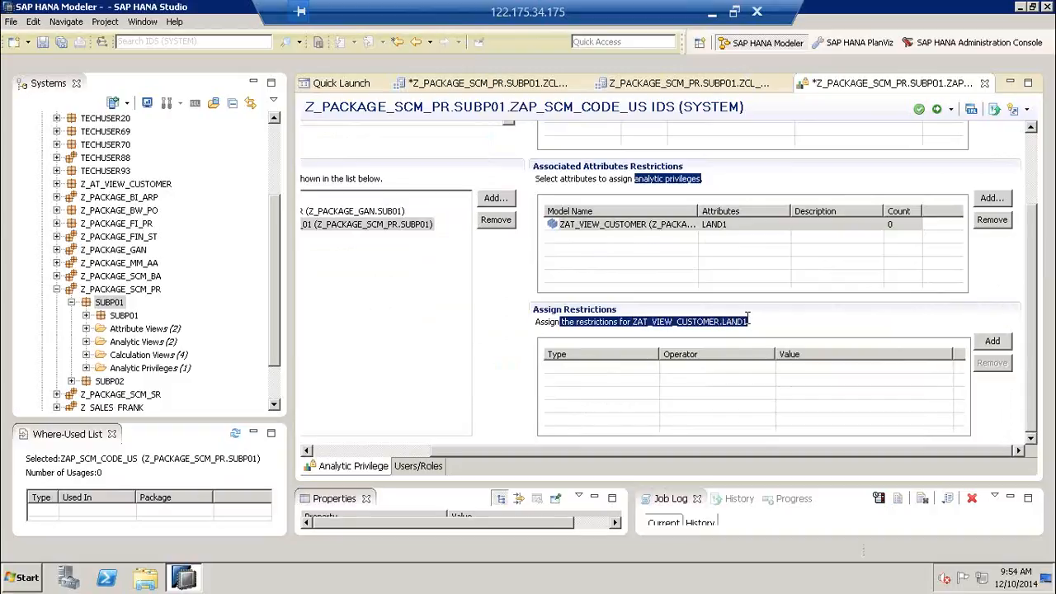
Assign a Fixed restriction to the LAND1 attribute with the operator Equal and the value US picked from the value help
click(994, 342)
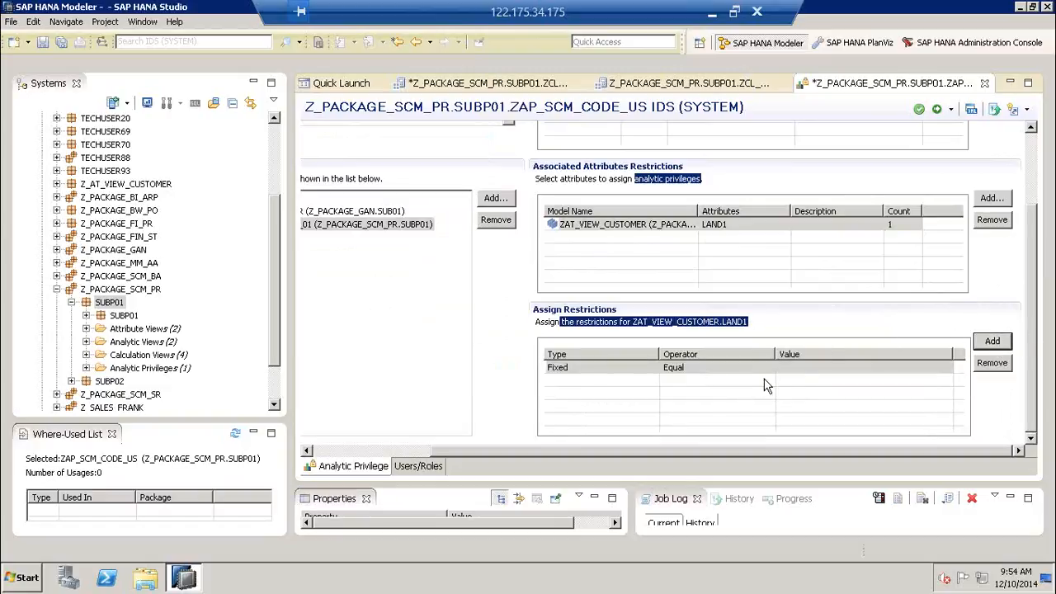
click(821, 365)
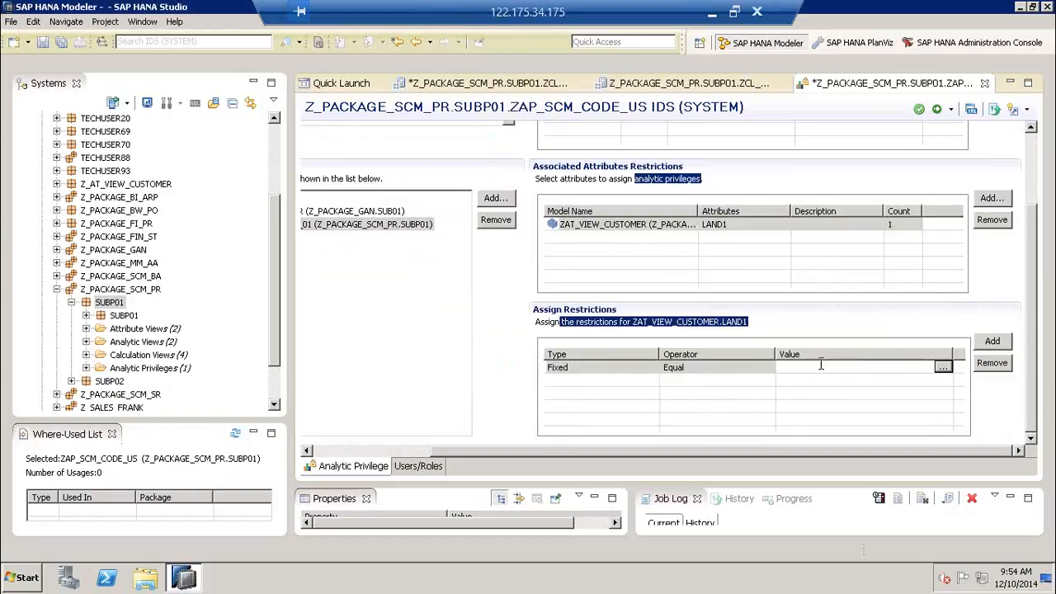
click(943, 368)
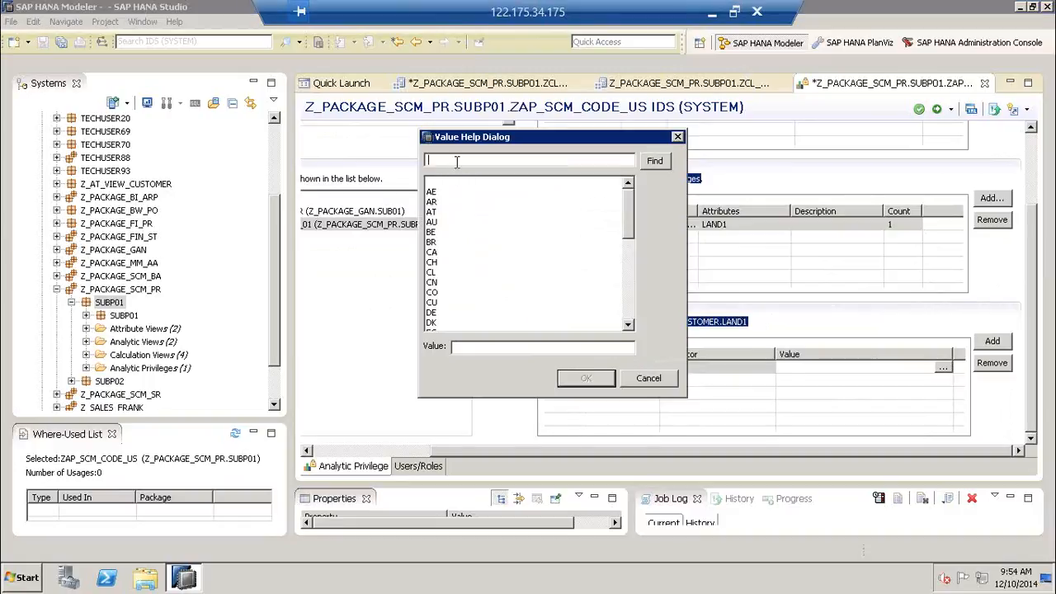
text(US)
click(655, 161)
click(452, 183)
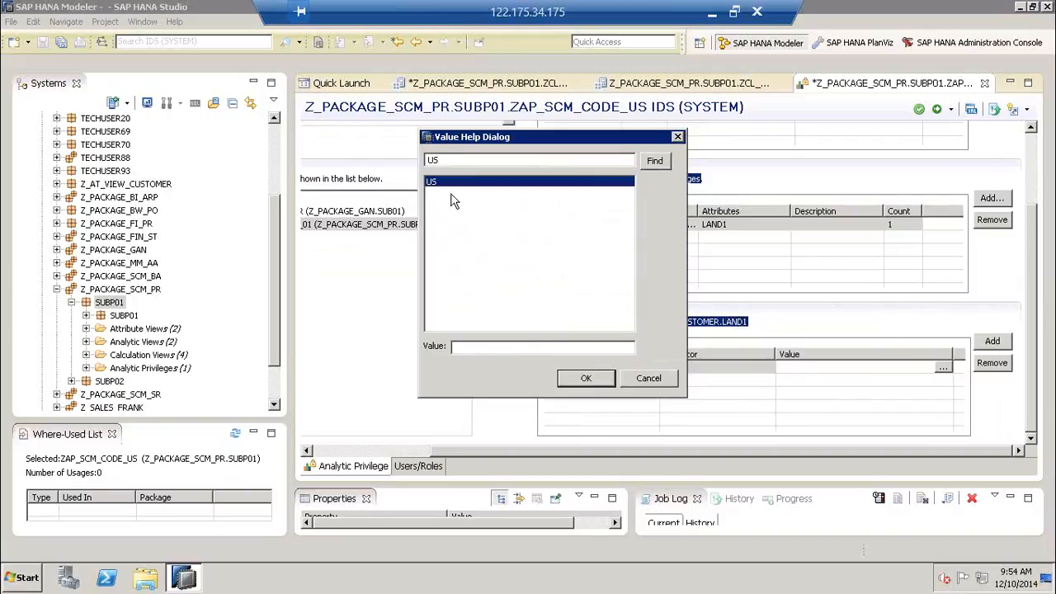
click(571, 378)
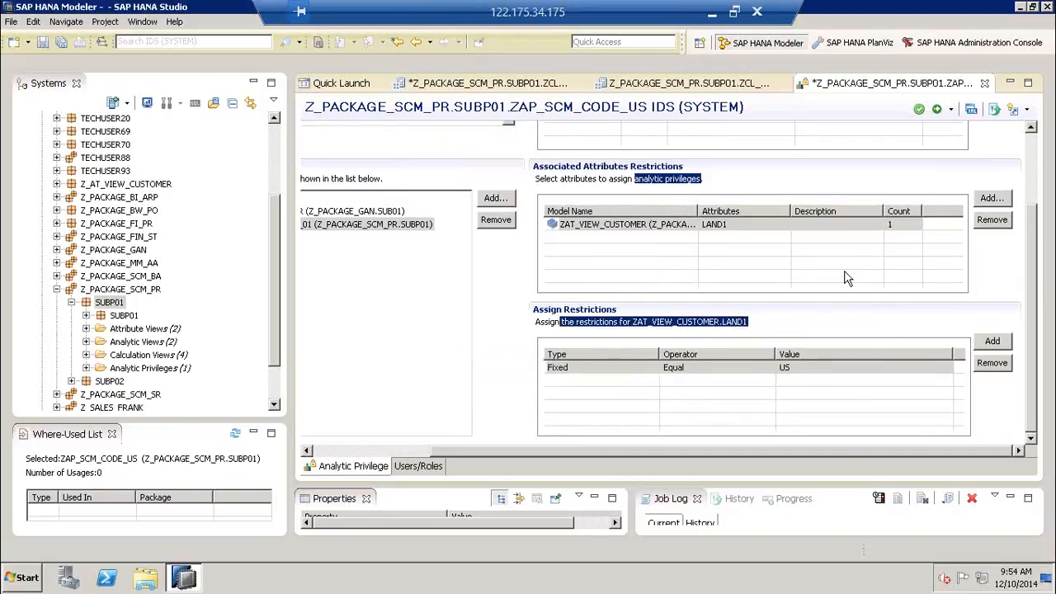
Review the LAND1 attribute restriction and the privilege's reference models ZAT_VIEW_CUSTOMER and ZAN_VIEW_SALESFIN_01
click(846, 278)
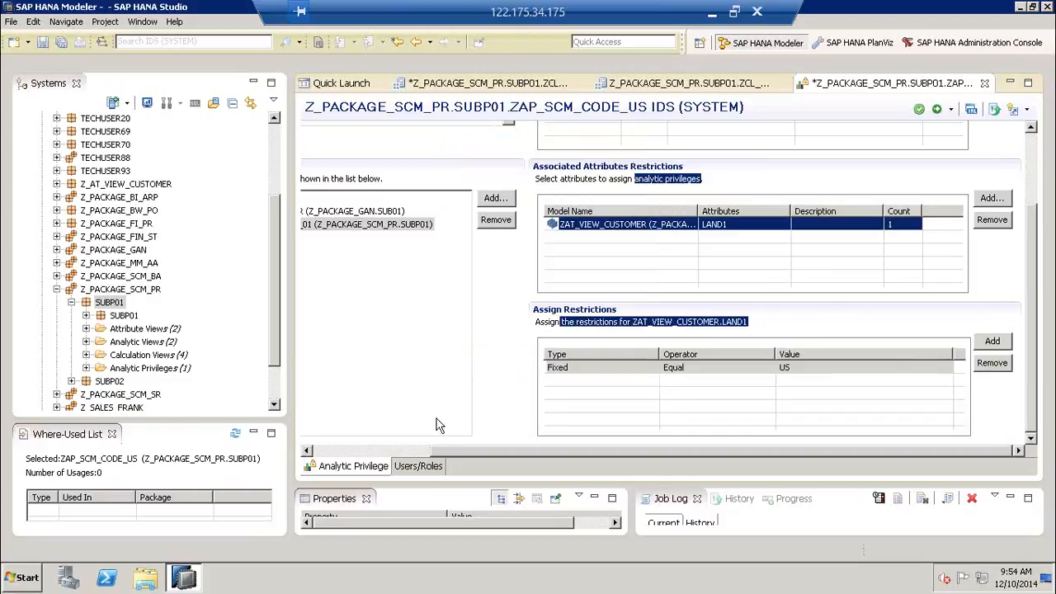
drag(439, 459, 319, 459)
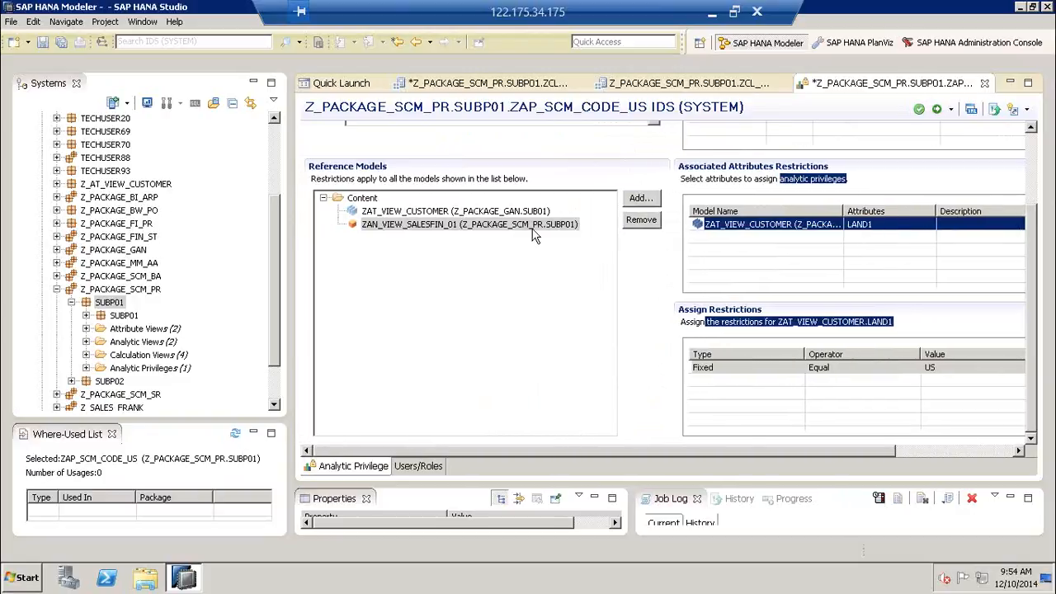
click(532, 225)
click(516, 212)
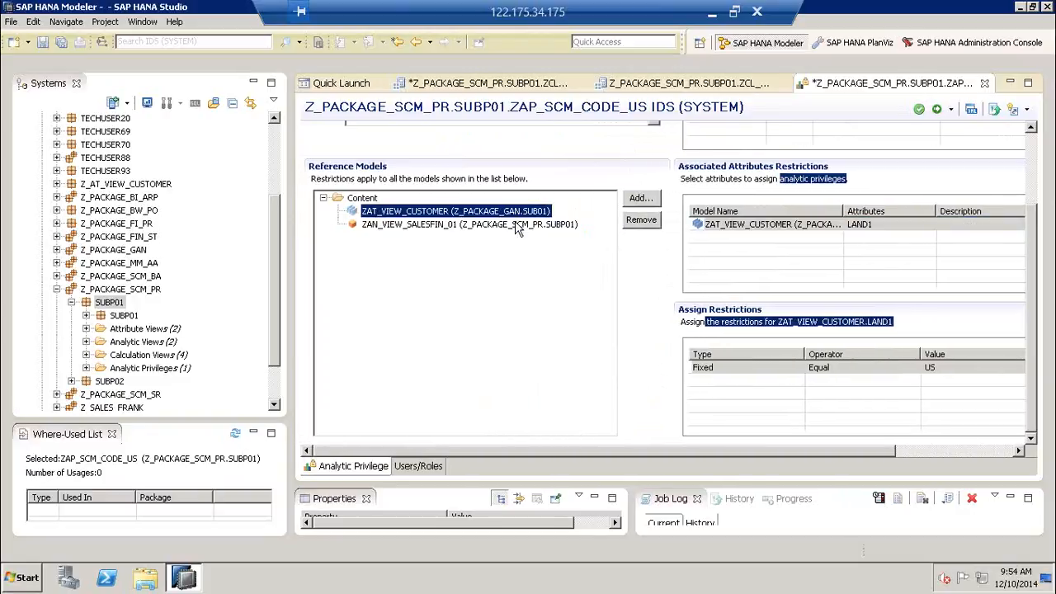
click(518, 226)
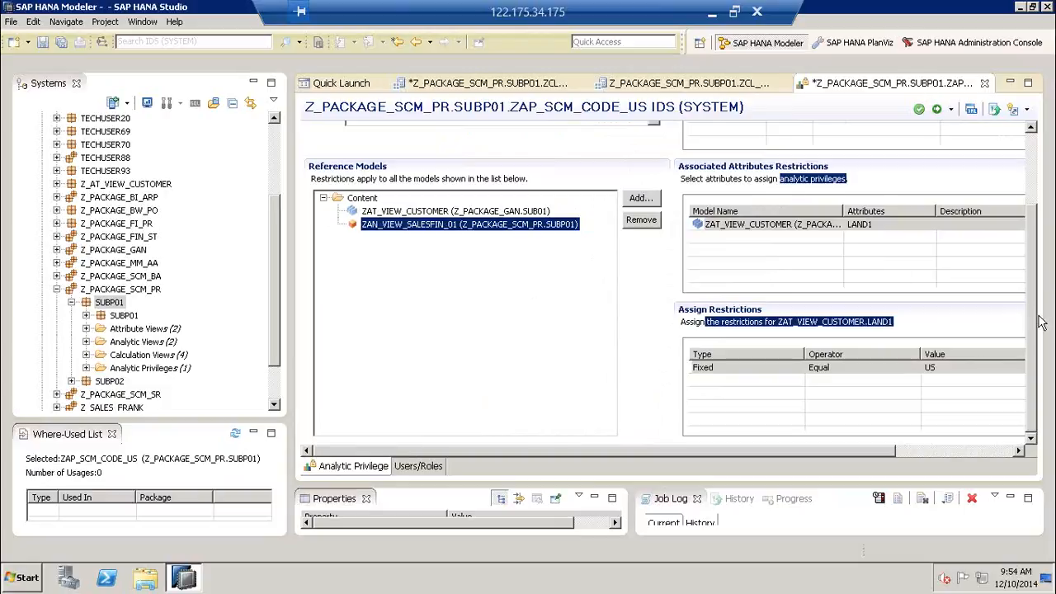
Save, validate and activate the analytic privilege, and select ZAP_SCM_CODE_US among SUBP01's Analytic Privileges
scroll(1038, 306, up, 2)
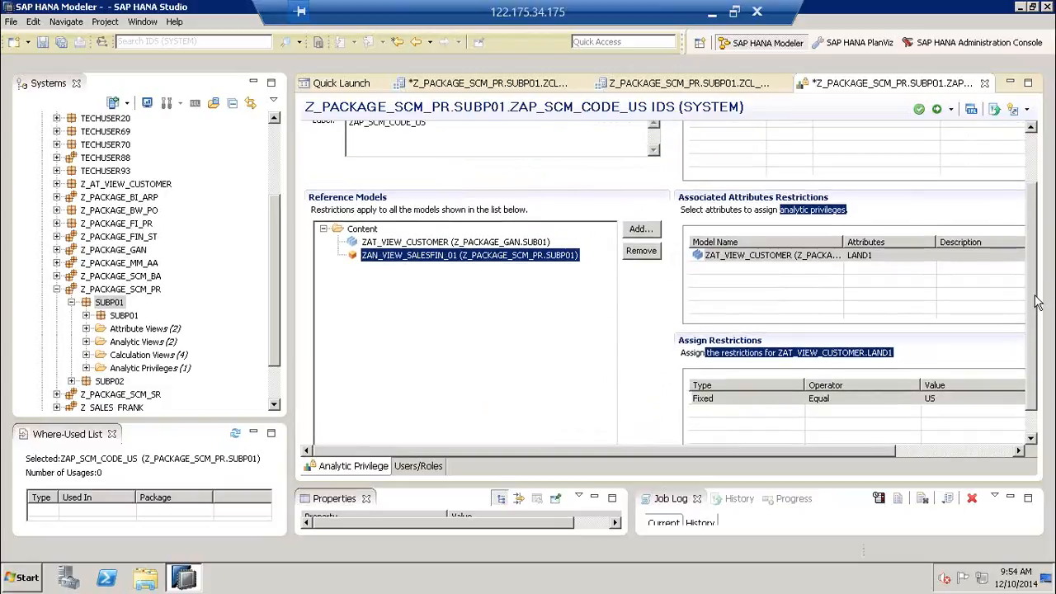
scroll(1041, 279, up, 2)
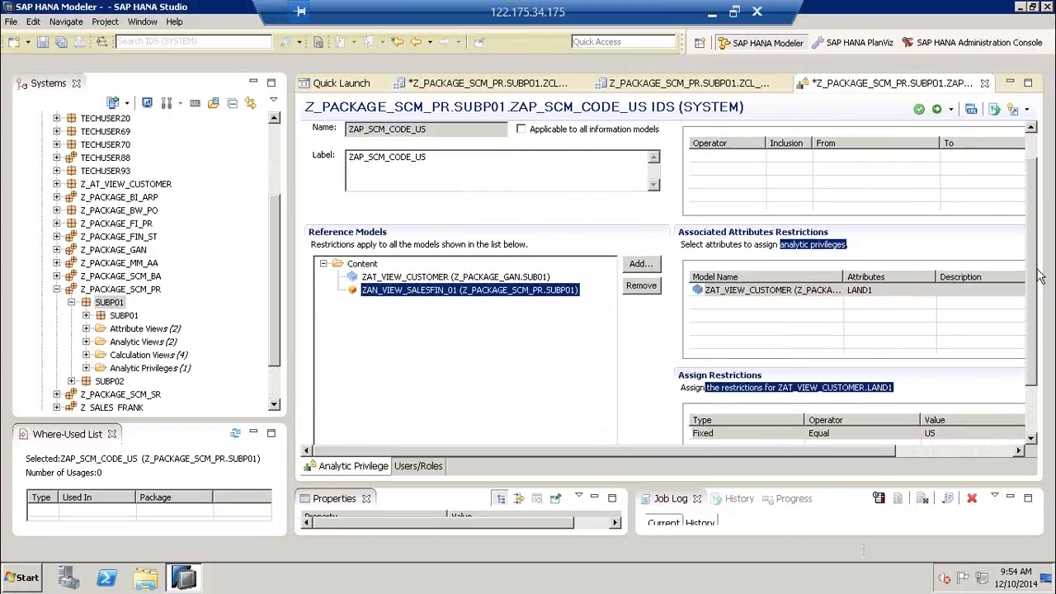
click(920, 110)
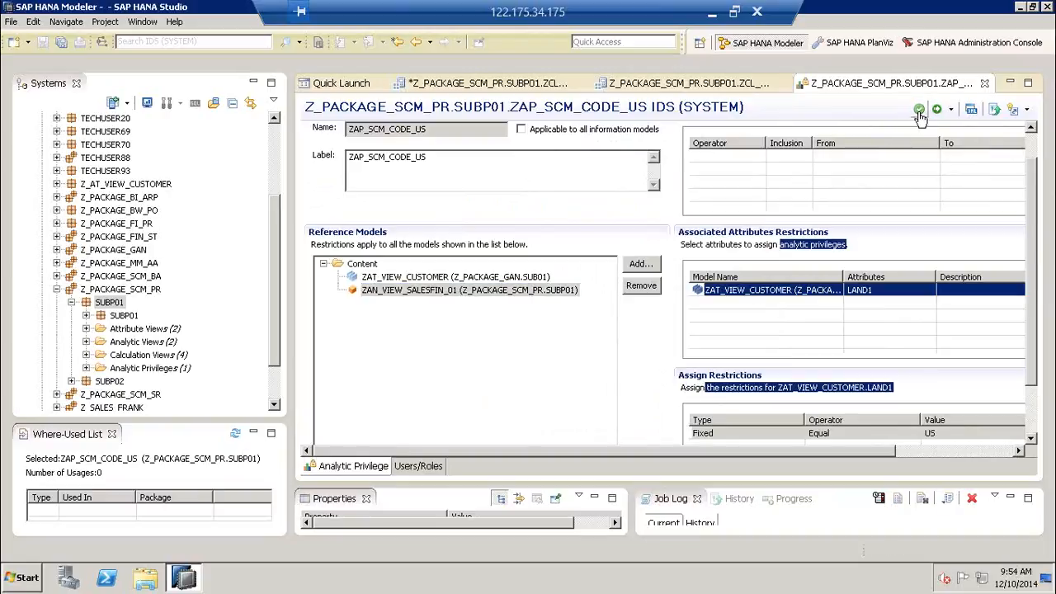
click(937, 111)
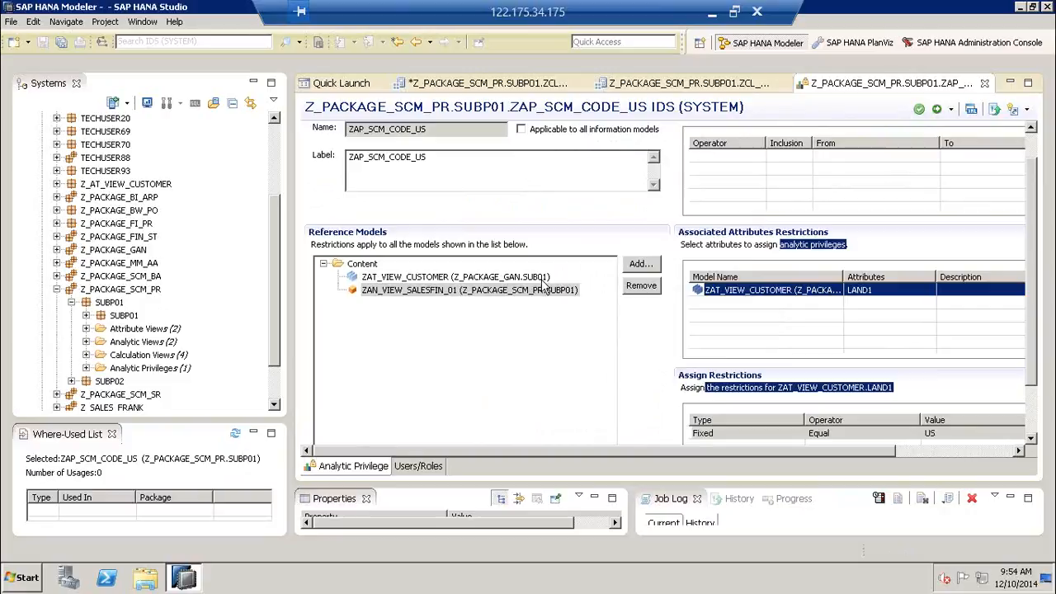
click(85, 368)
click(162, 381)
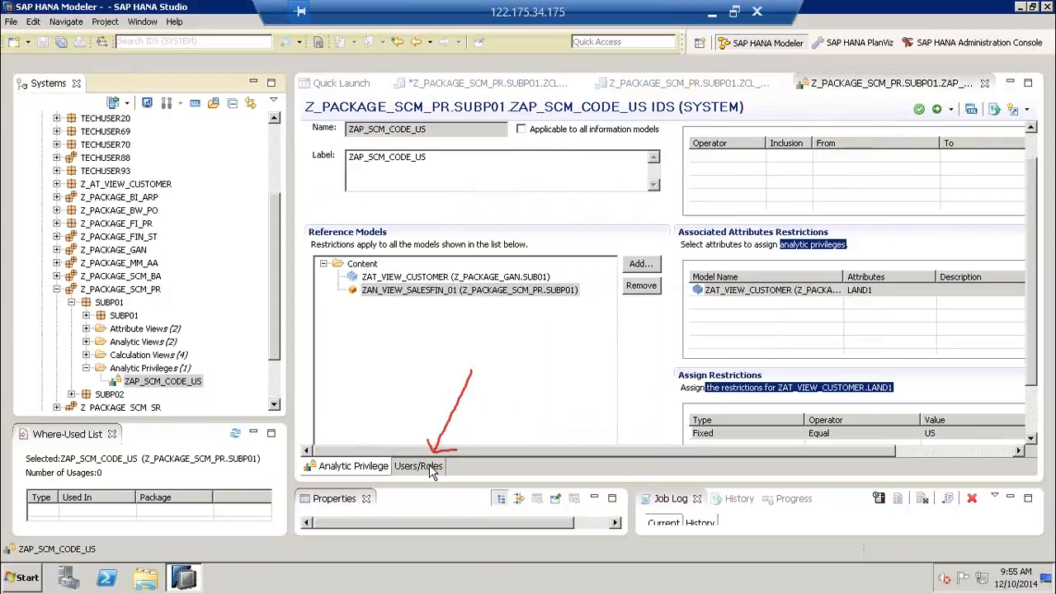
Examine the users and roles assigned to the ZAP_SCM_CODE_US privilege and close its editor
click(429, 466)
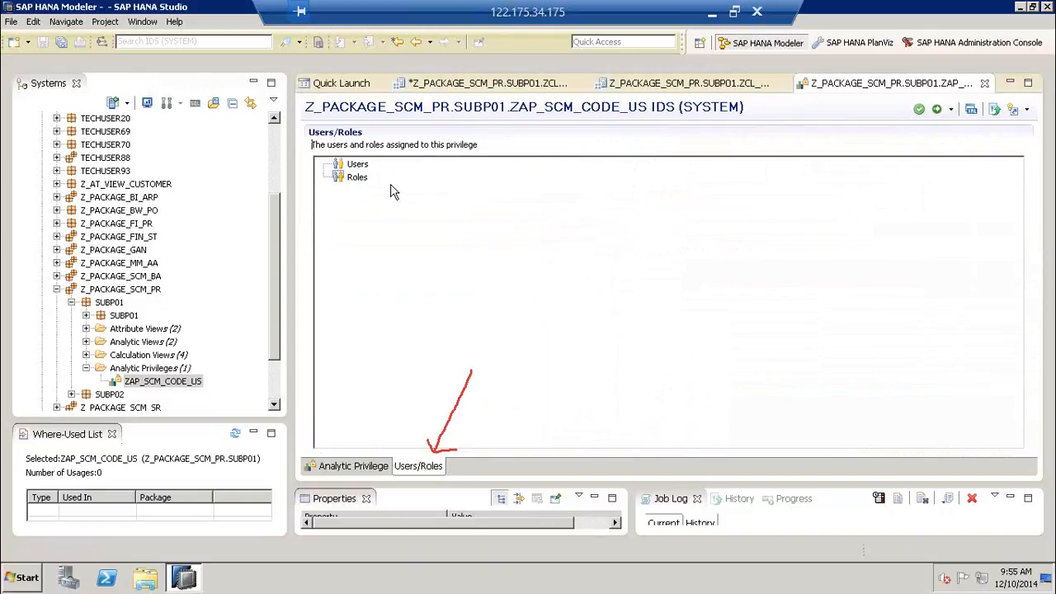
click(366, 168)
click(359, 178)
click(354, 165)
click(364, 180)
key(ctrl+w)
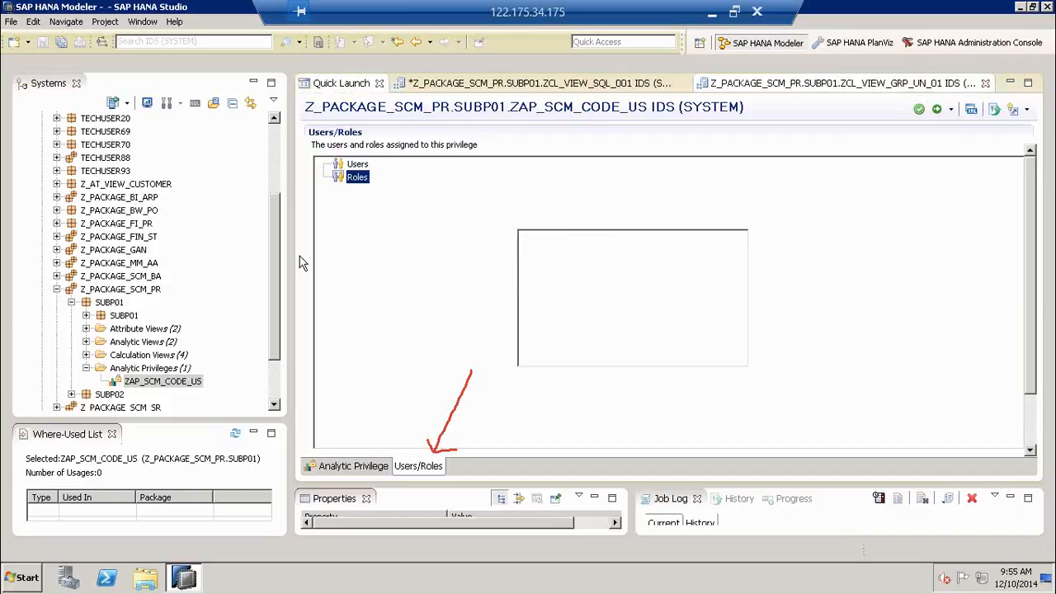
Collapse the Content folder of the IDS system and expand its Security folder
click(56, 290)
scroll(279, 268, up, 2)
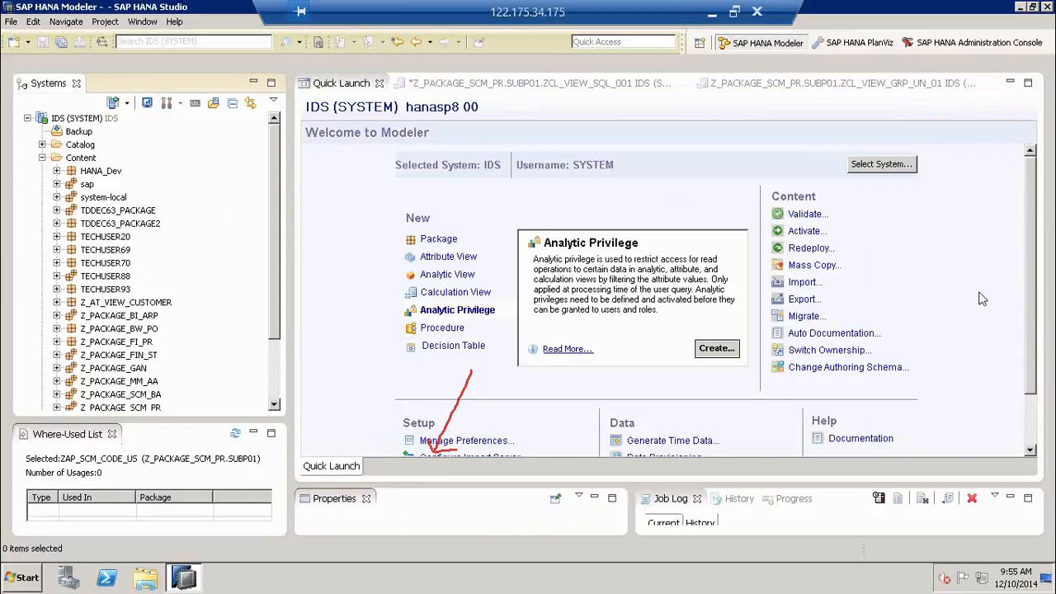
click(42, 157)
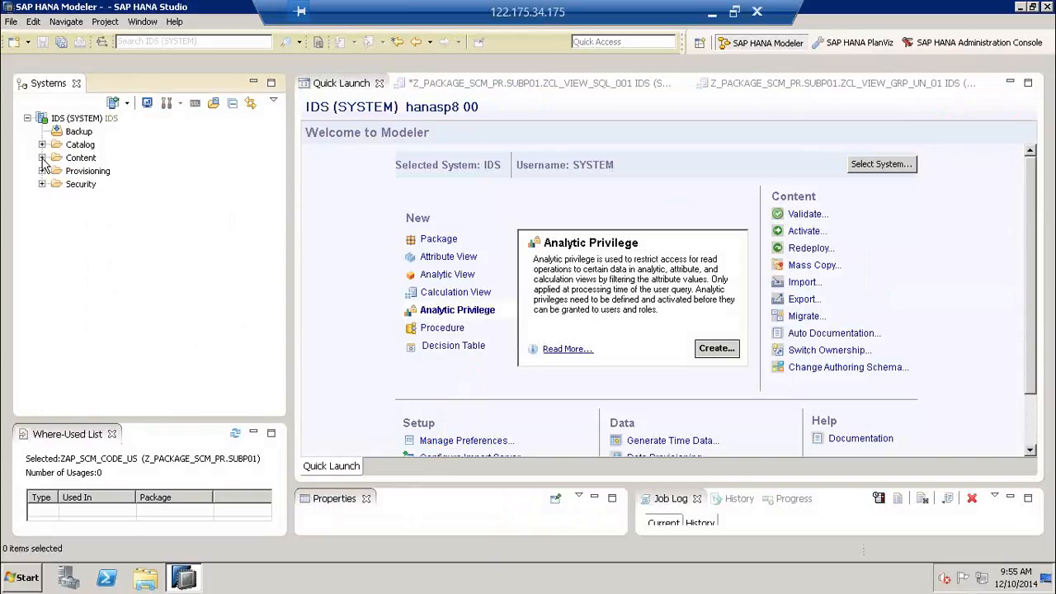
click(69, 187)
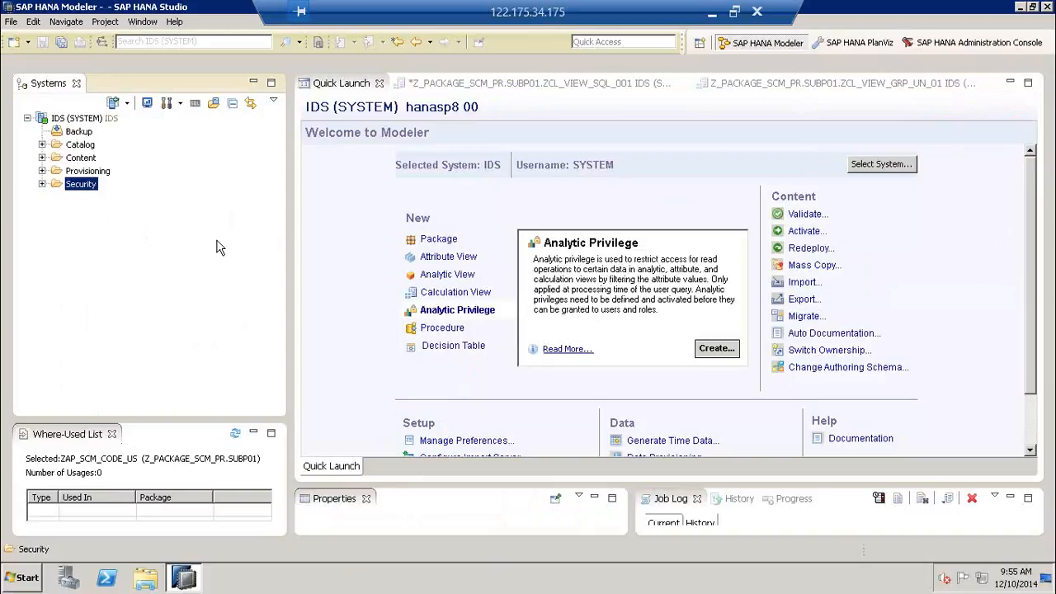
click(42, 184)
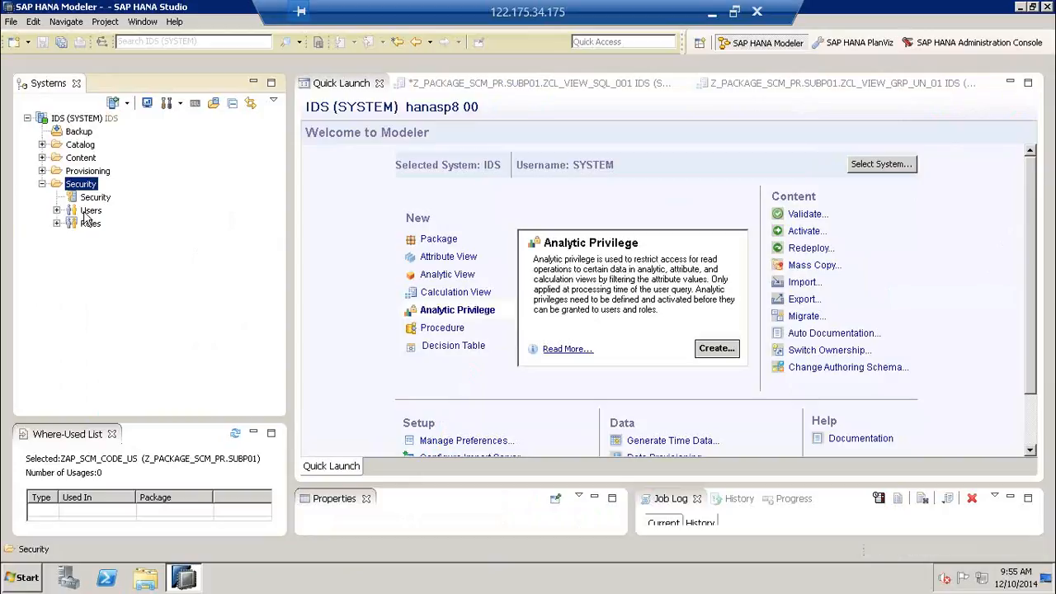
Expand the Users list under Security and open the TECHUSER20 user for editing
click(87, 213)
click(89, 224)
click(56, 210)
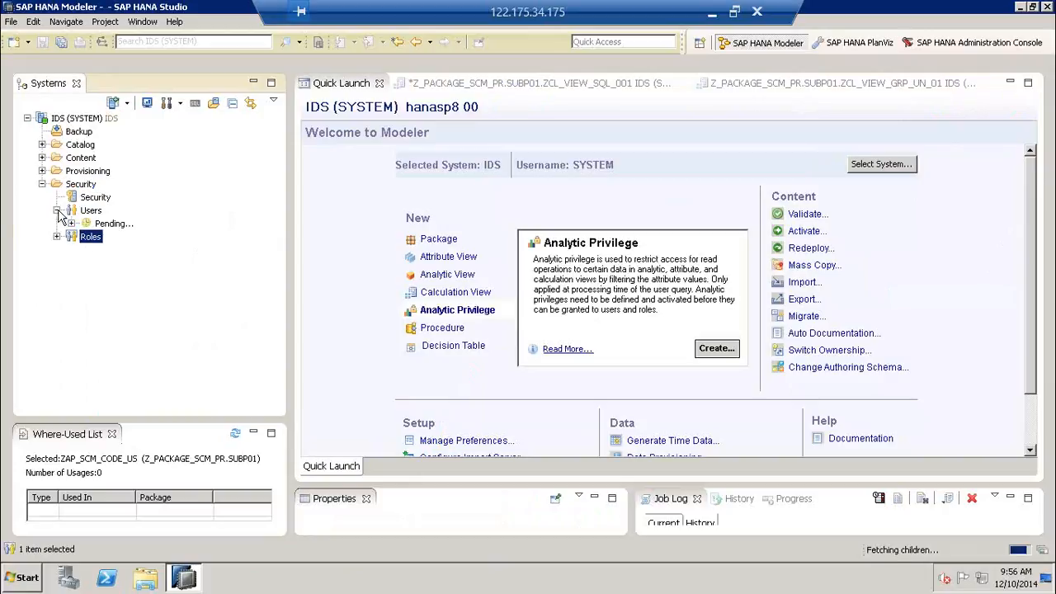
click(89, 211)
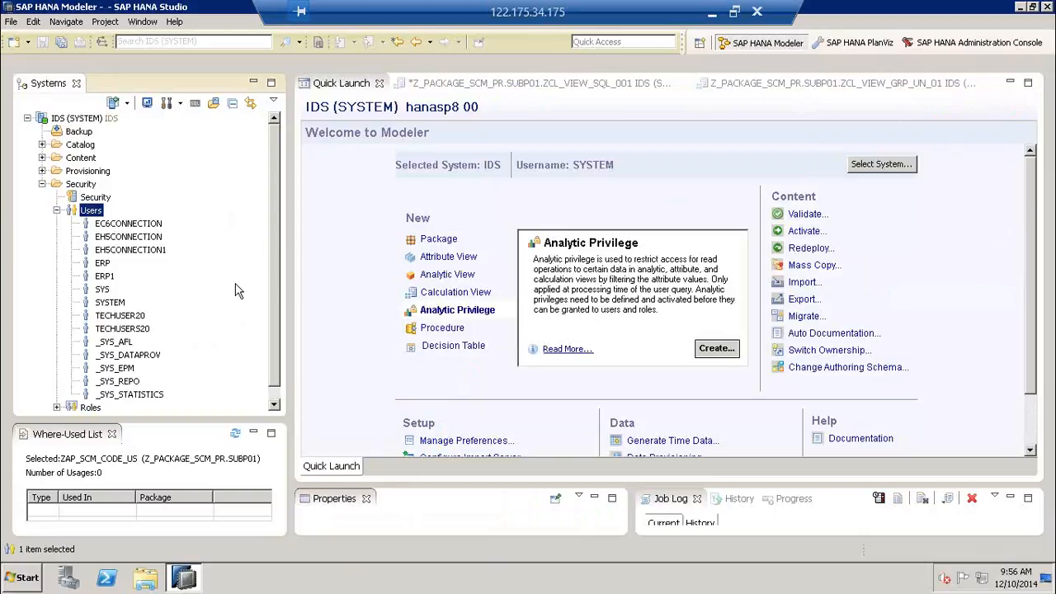
click(124, 317)
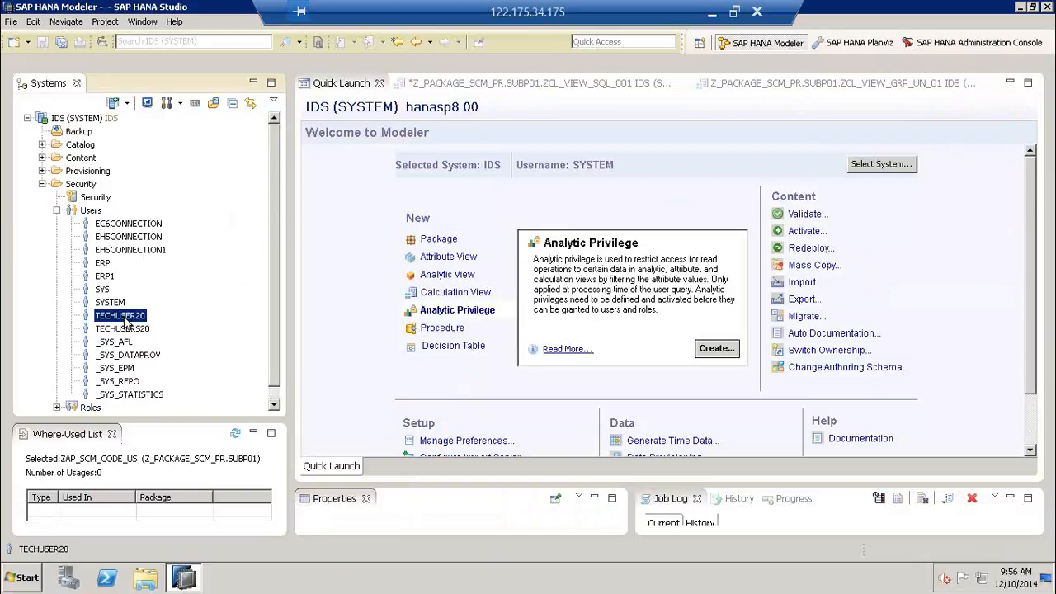
double_click(130, 315)
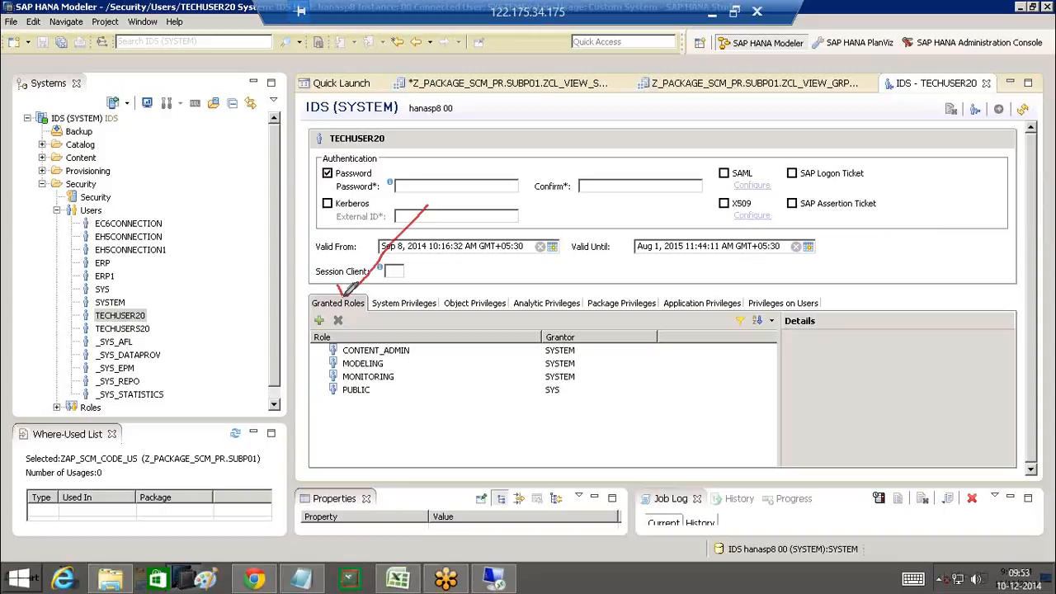
Draw red arrows to the Granted Roles, System, Object, Analytic, Package and Application Privileges headings, and box Analytic Privileges
drag(345, 298, 361, 299)
mouse_move(464, 214)
mouse_down()
mouse_move(426, 285)
mouse_move(432, 294)
mouse_move(449, 284)
mouse_up()
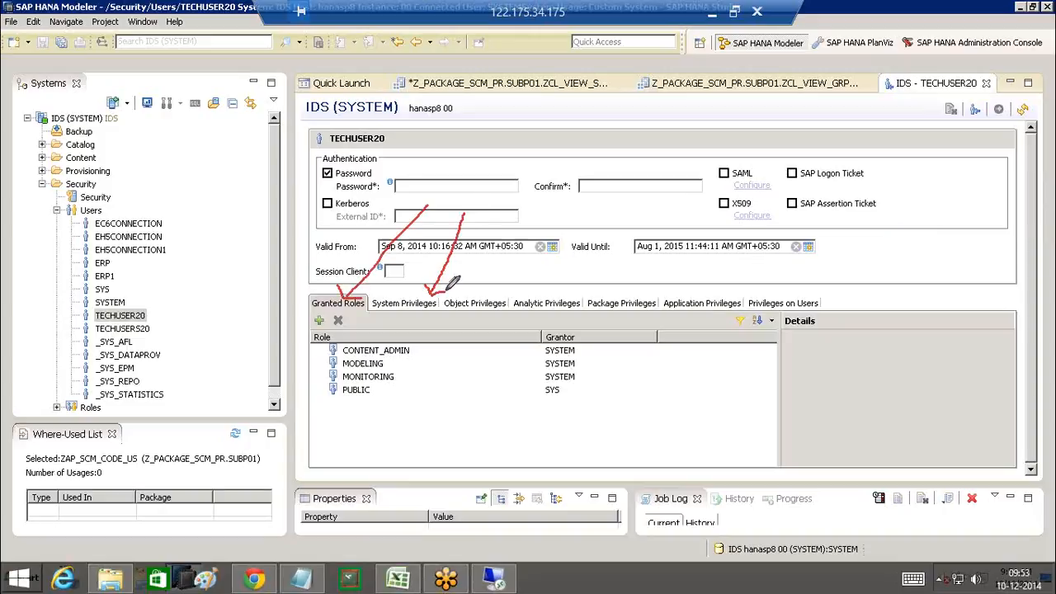
mouse_move(507, 208)
mouse_down()
mouse_move(506, 294)
mouse_move(513, 283)
mouse_up()
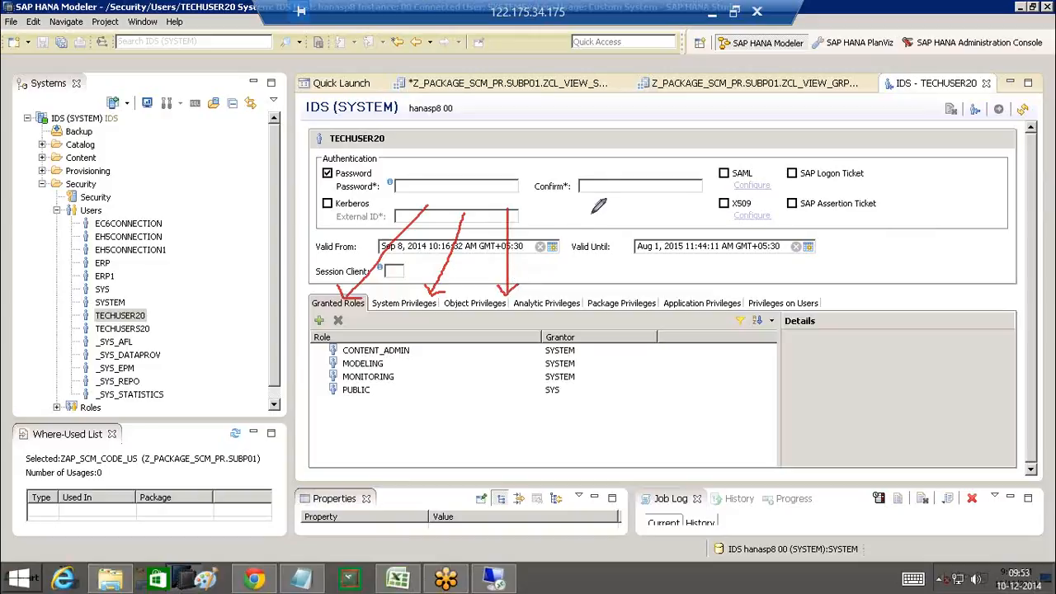
mouse_move(557, 211)
mouse_down()
mouse_move(557, 278)
mouse_move(569, 288)
mouse_move(505, 294)
mouse_move(505, 315)
mouse_move(584, 319)
mouse_move(584, 297)
mouse_move(546, 294)
mouse_up()
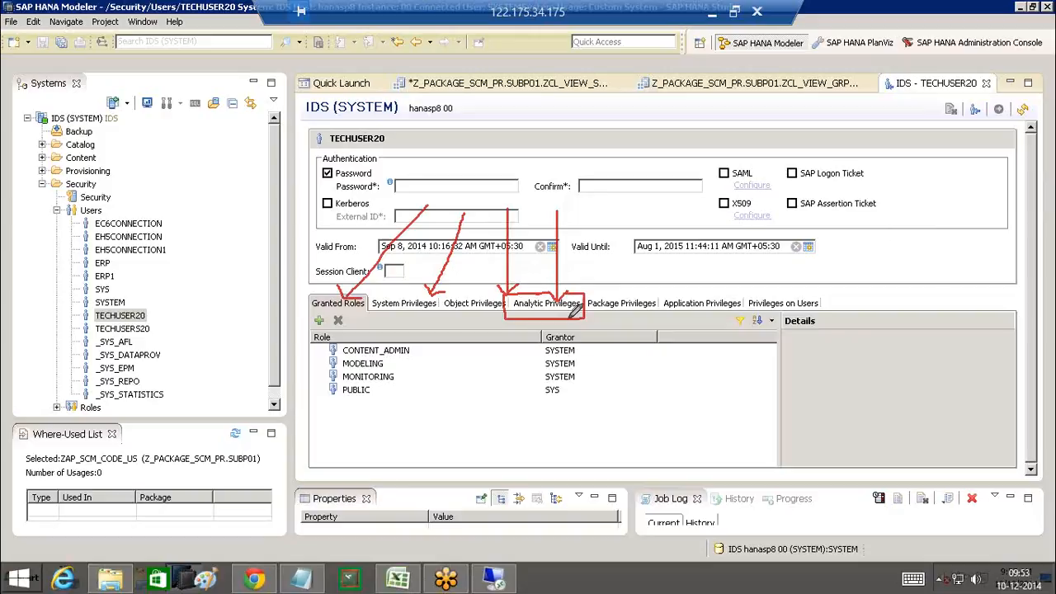
drag(593, 217, 636, 293)
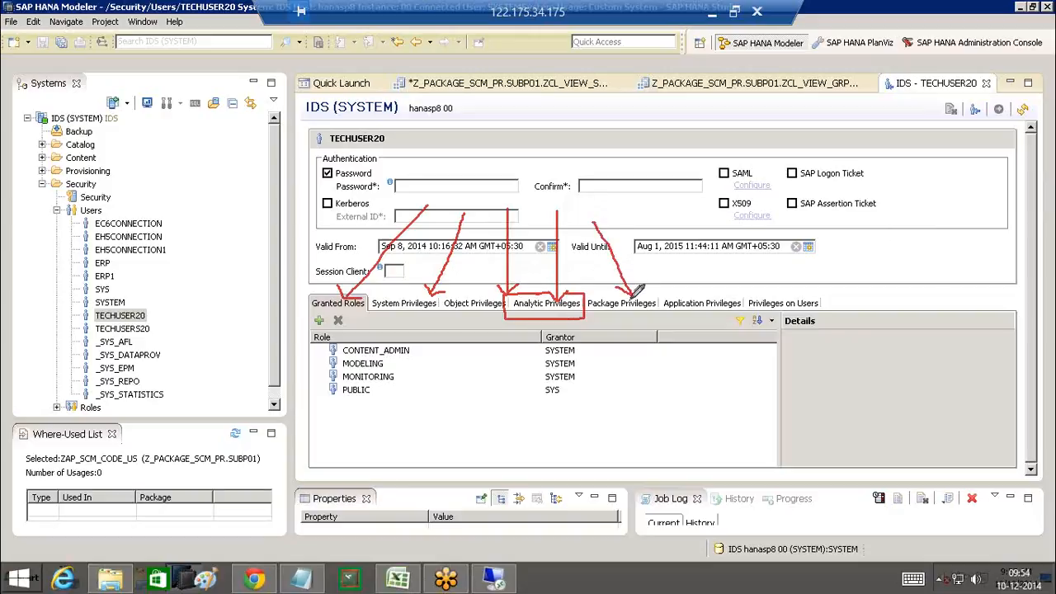
mouse_move(673, 207)
mouse_down()
mouse_move(693, 235)
mouse_move(706, 290)
mouse_move(713, 280)
mouse_up()
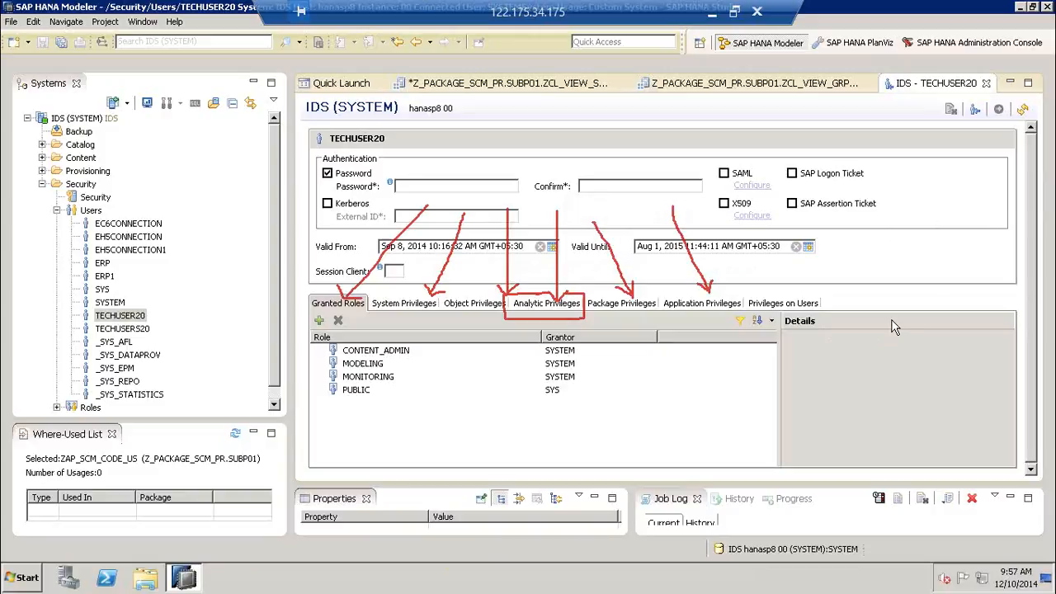
Switch to the Training_Project workbook in Excel, show the user authorization matrix on Sheet2, and clear the red annotations
click(735, 12)
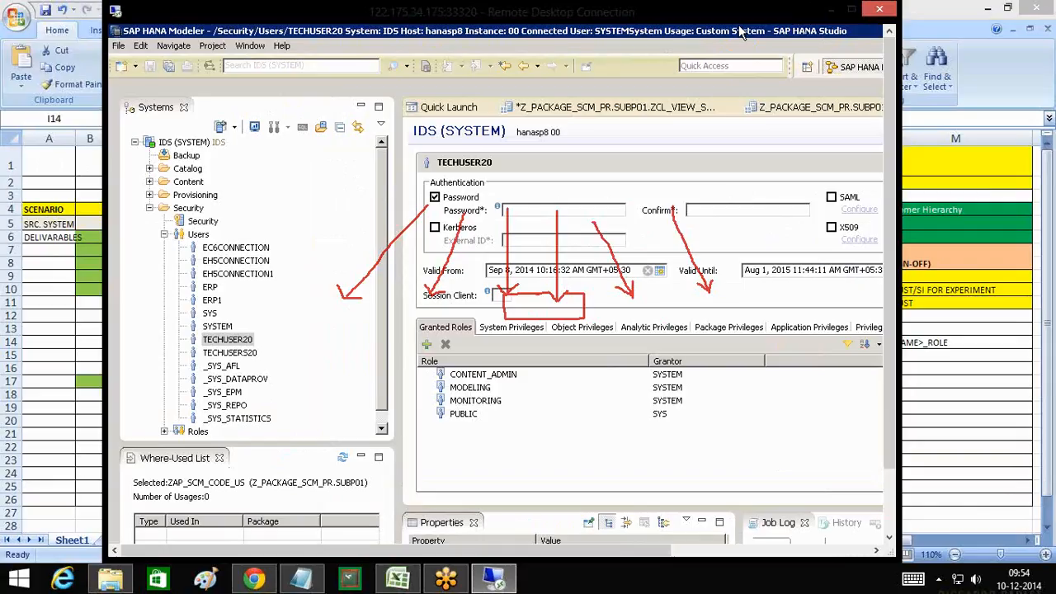
click(921, 429)
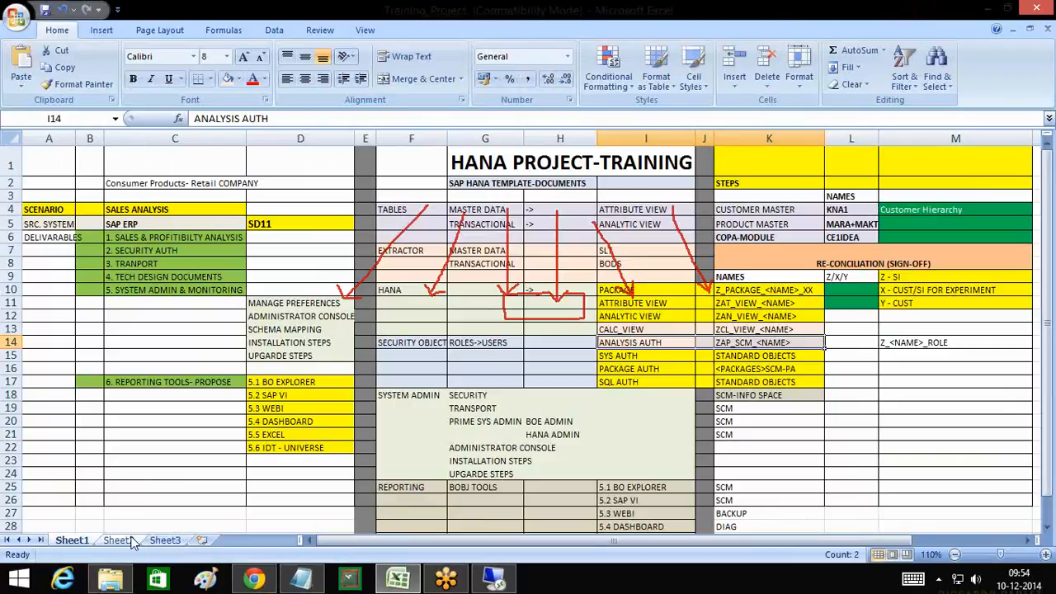
click(129, 539)
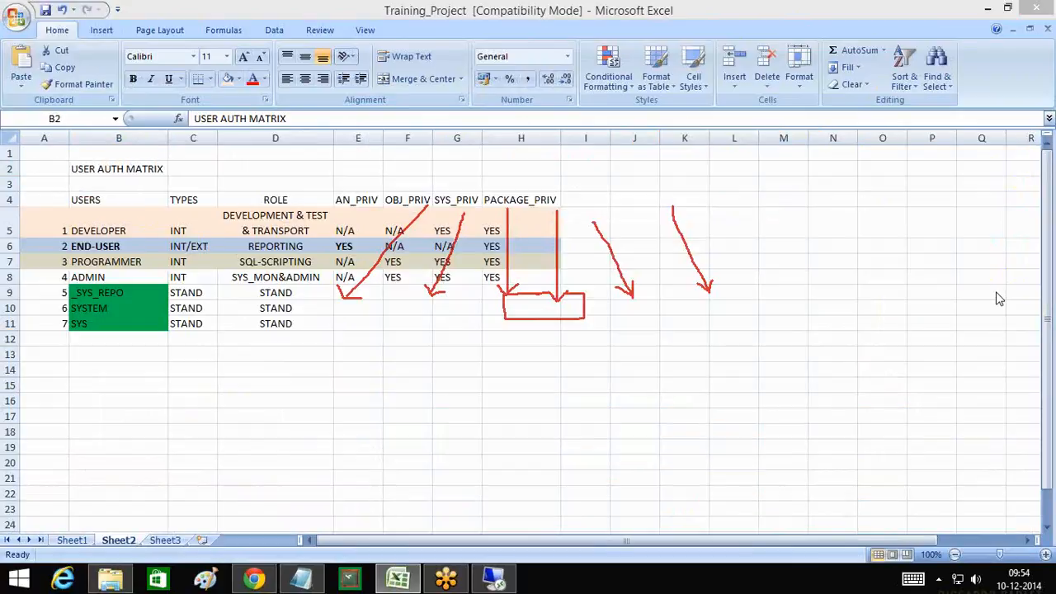
key(Escape)
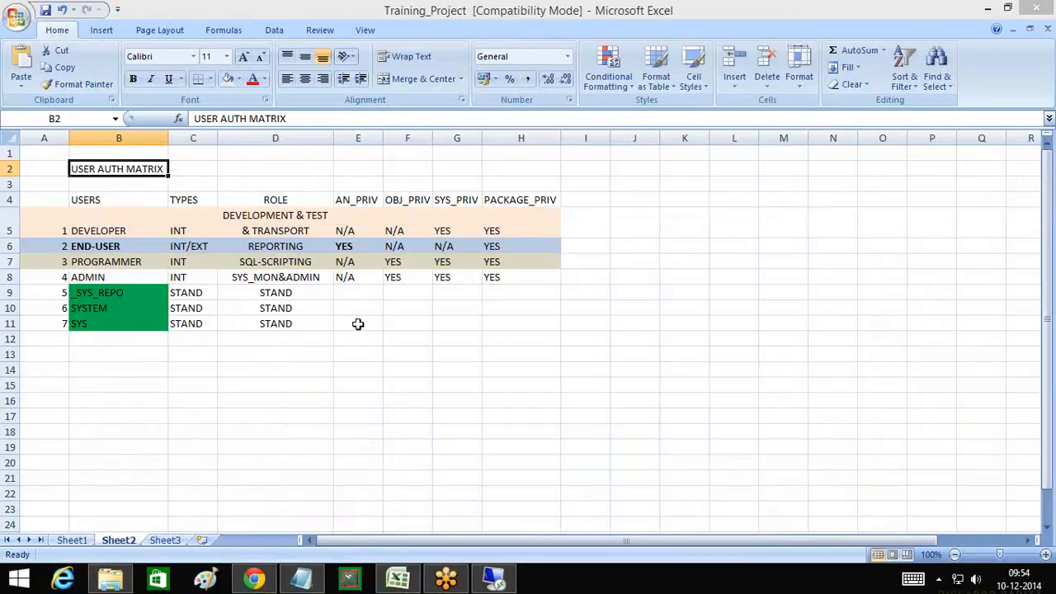
Go through the USERS, TYPES and ROLE columns of the user authorization matrix, focusing on the DEVELOPER row
click(133, 199)
click(132, 230)
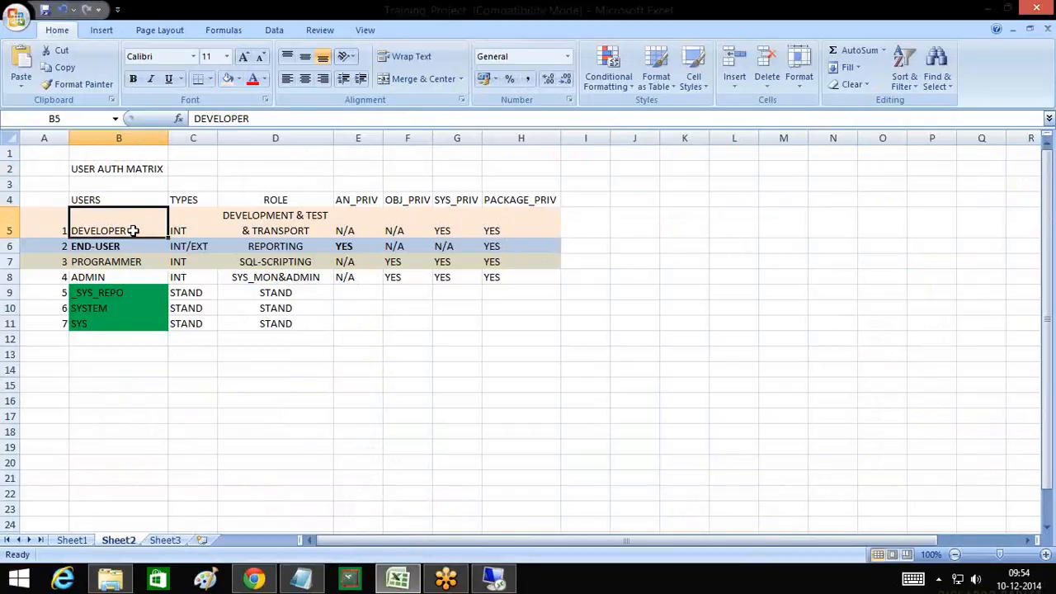
click(130, 245)
click(129, 261)
click(121, 230)
click(186, 229)
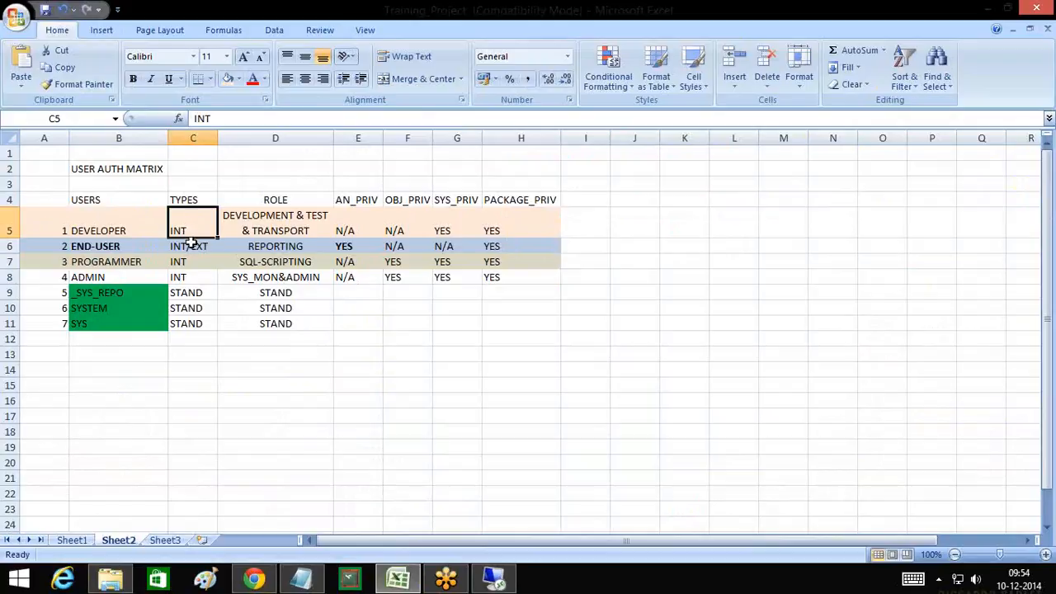
click(191, 244)
click(195, 223)
click(260, 228)
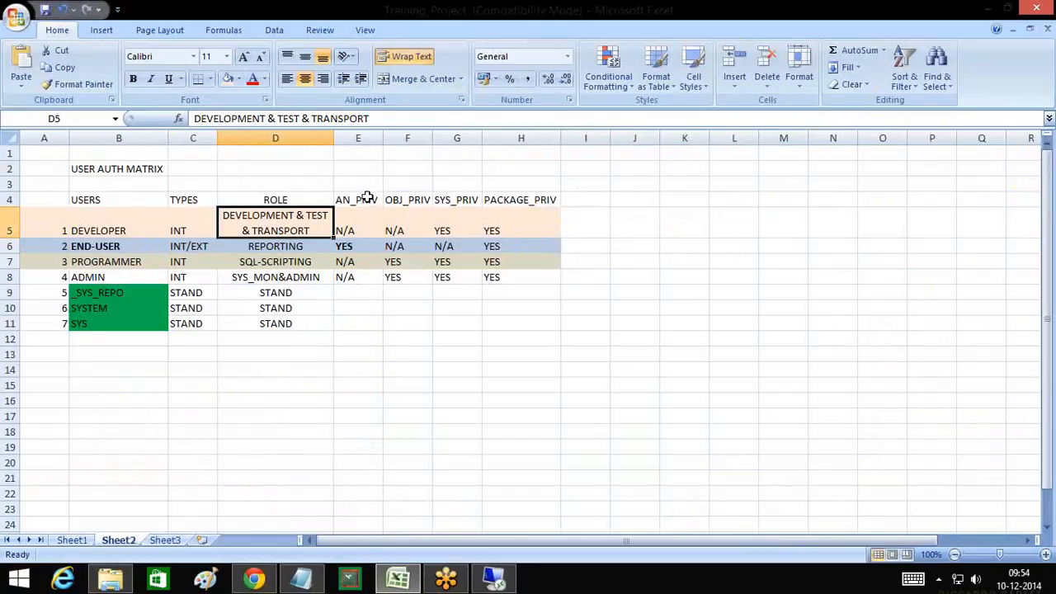
Review the AN_PRIV, OBJ_PRIV, SYS_PRIV and PACKAGE_PRIV headings and the DEVELOPER row's analytic privilege entry
drag(367, 200, 520, 199)
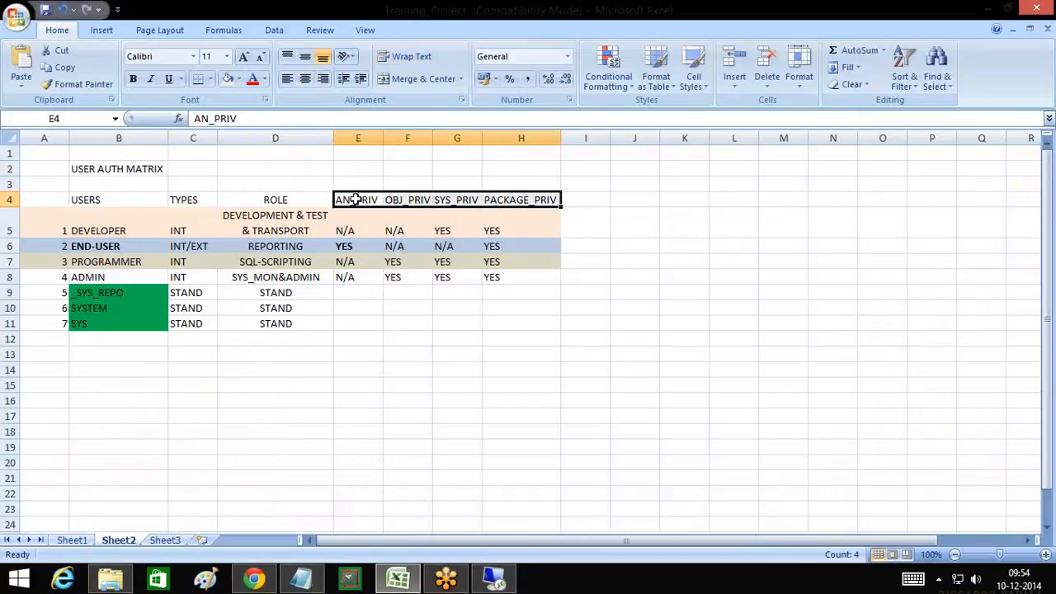
click(359, 200)
click(404, 200)
click(462, 200)
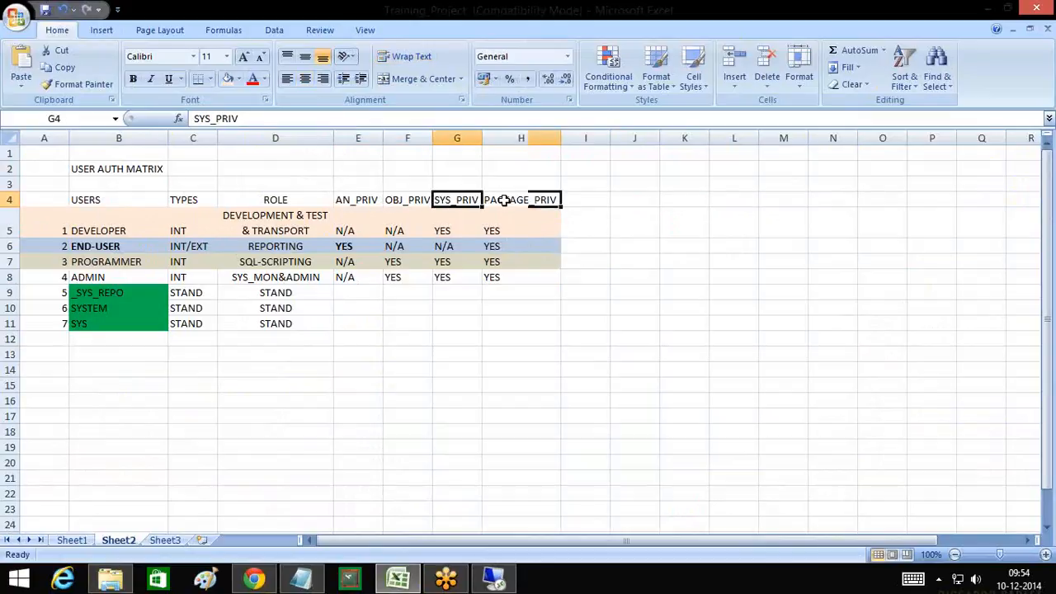
click(520, 199)
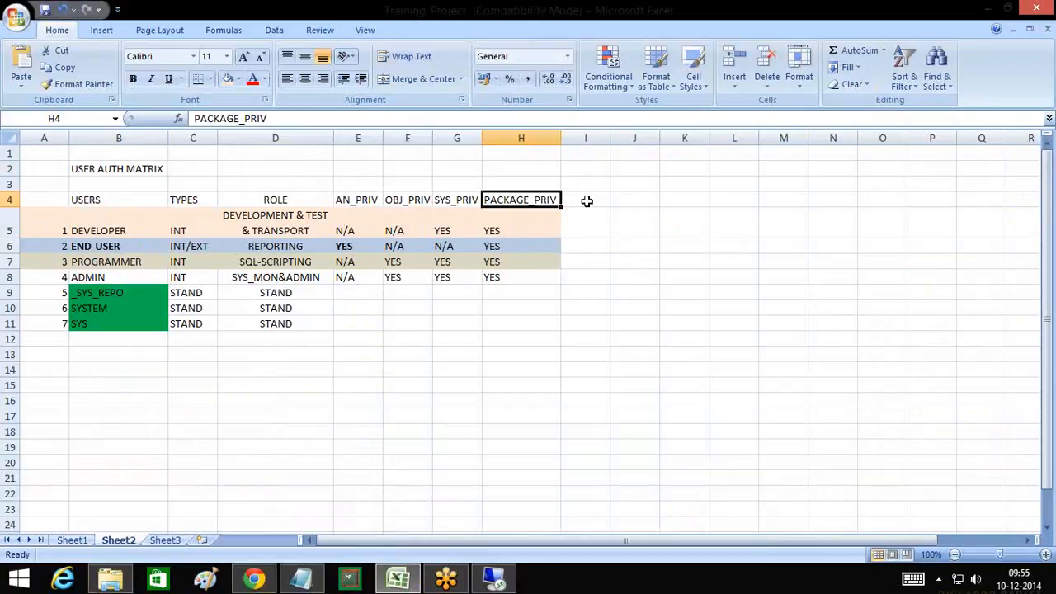
click(587, 201)
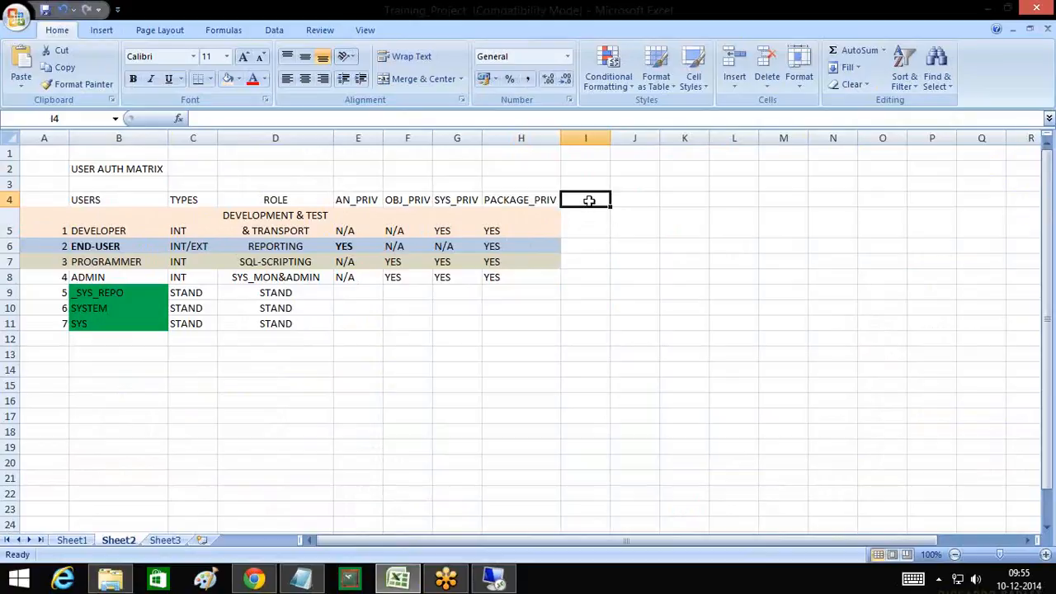
drag(351, 200, 544, 200)
click(591, 201)
click(350, 231)
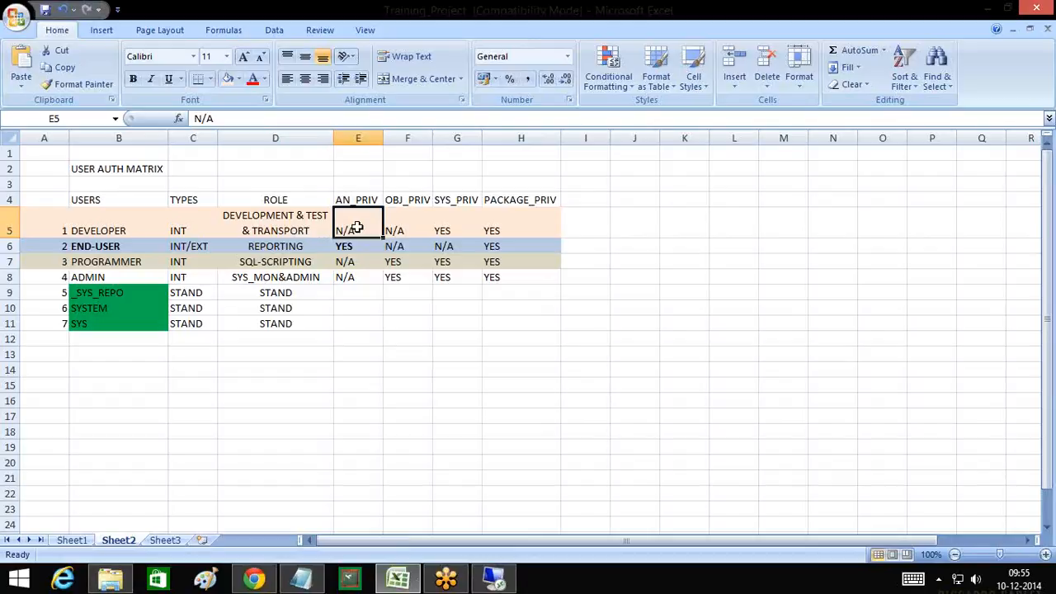
click(363, 206)
click(360, 230)
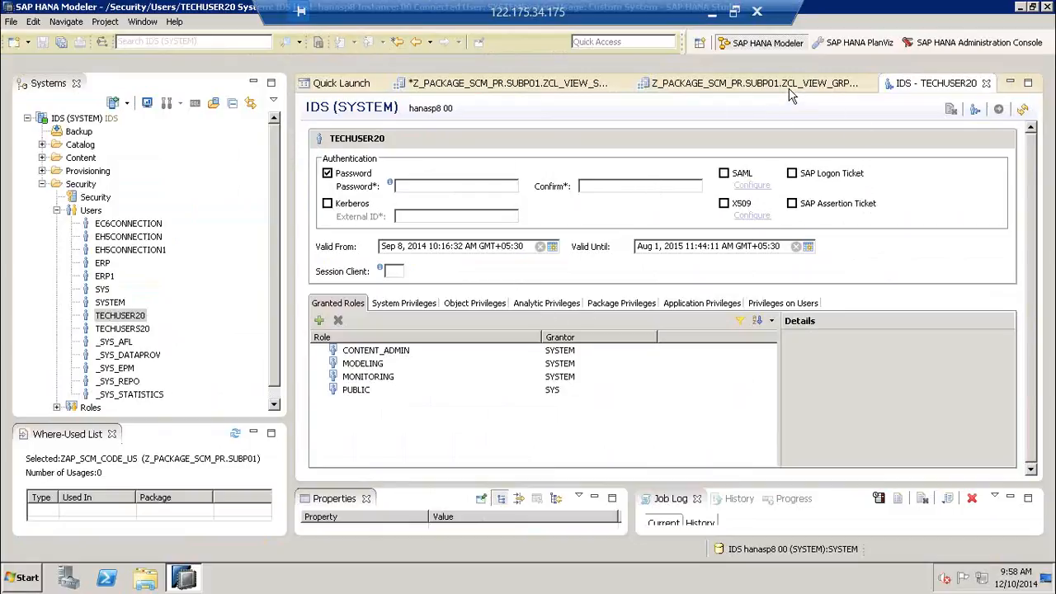
Return from the remote session to the Training_Project workbook in Excel and highlight the whole authorization matrix, B2:H13
click(738, 12)
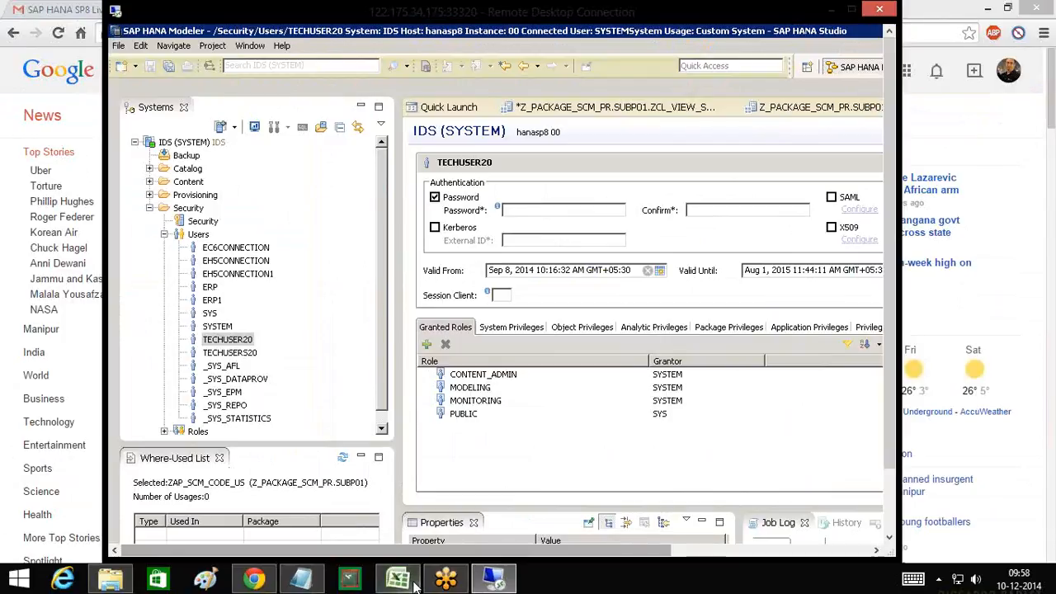
click(397, 579)
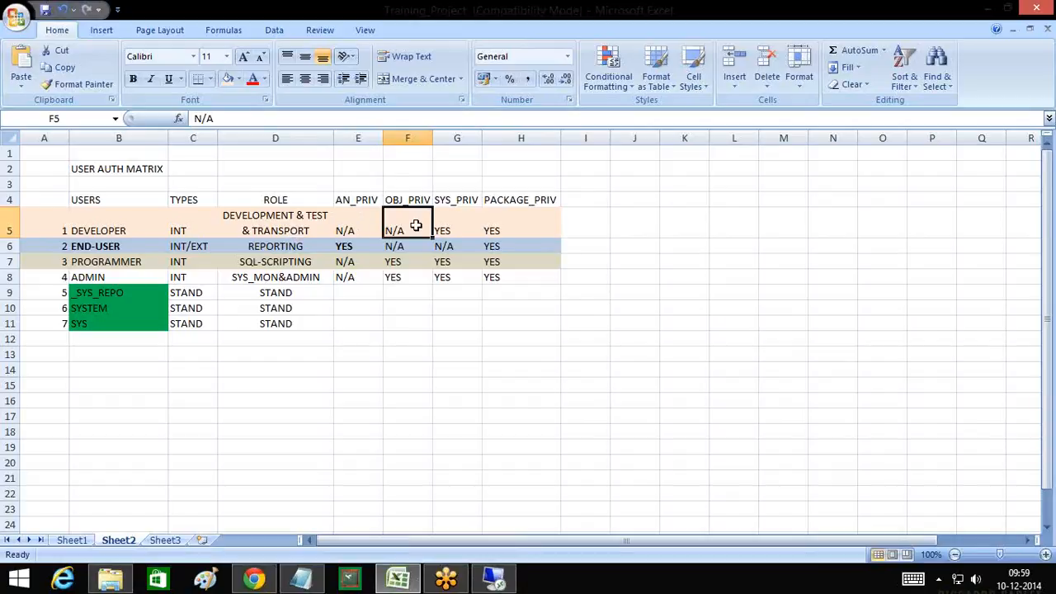
drag(122, 176, 514, 347)
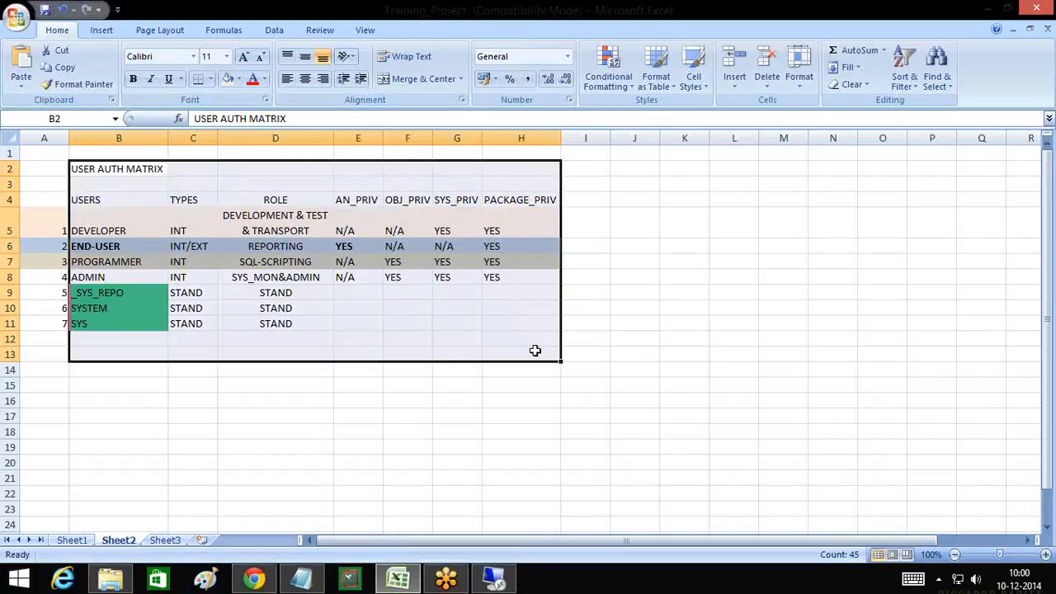
Switch to SAP HANA Studio in the remote session, show TECHUSER20's analytic privileges, and restore the session to full screen
click(505, 581)
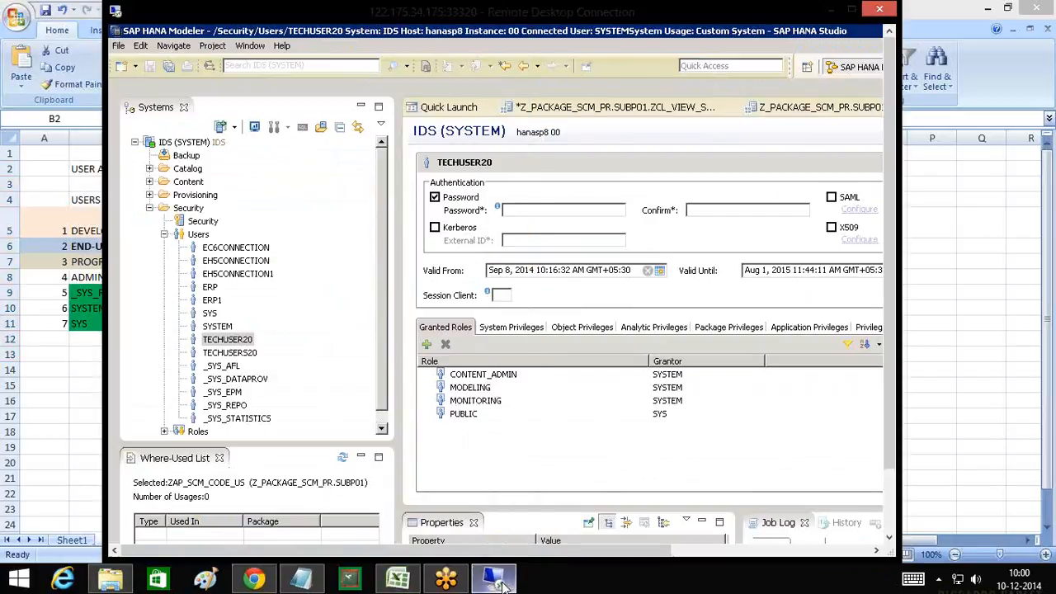
click(644, 328)
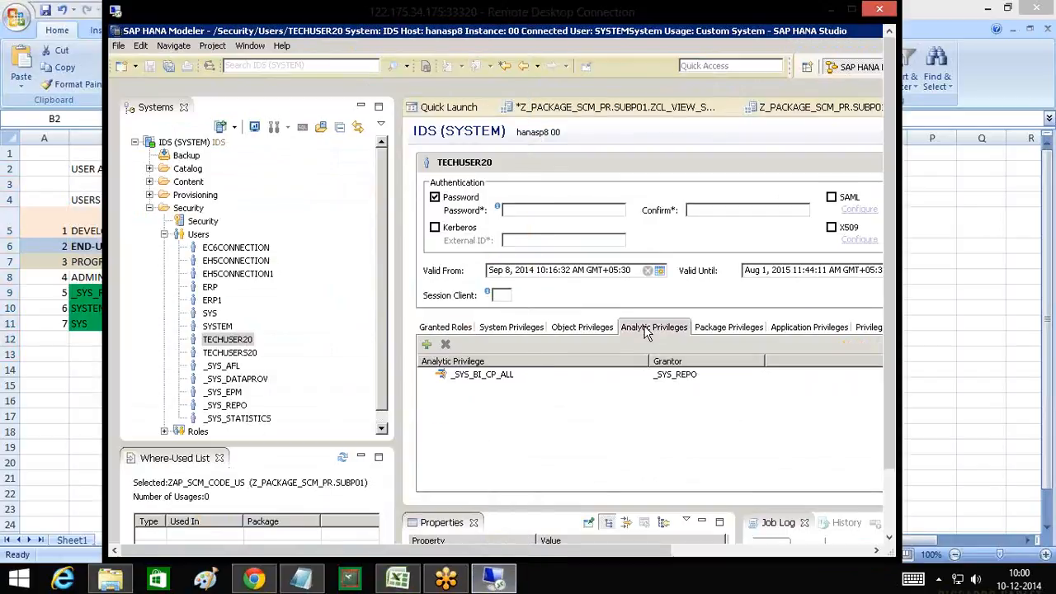
double_click(234, 21)
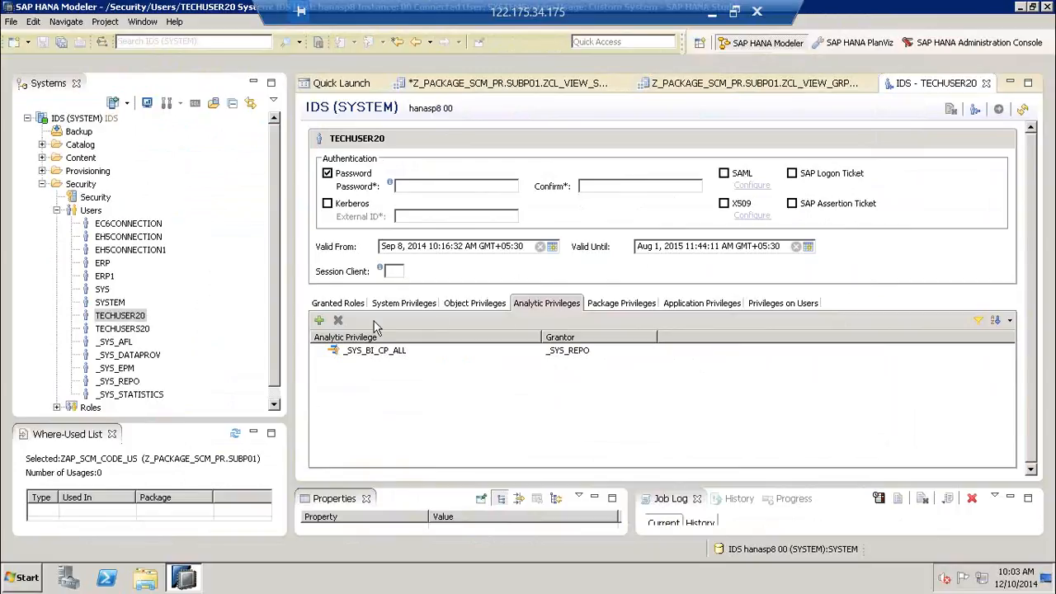
Search for "ZAP", grant the analytic privilege Z_PACKAGE_SCM_PR.SUBP01/ZAP_SCM_CODE_US to TECHUSER20, and deploy the user change
click(320, 322)
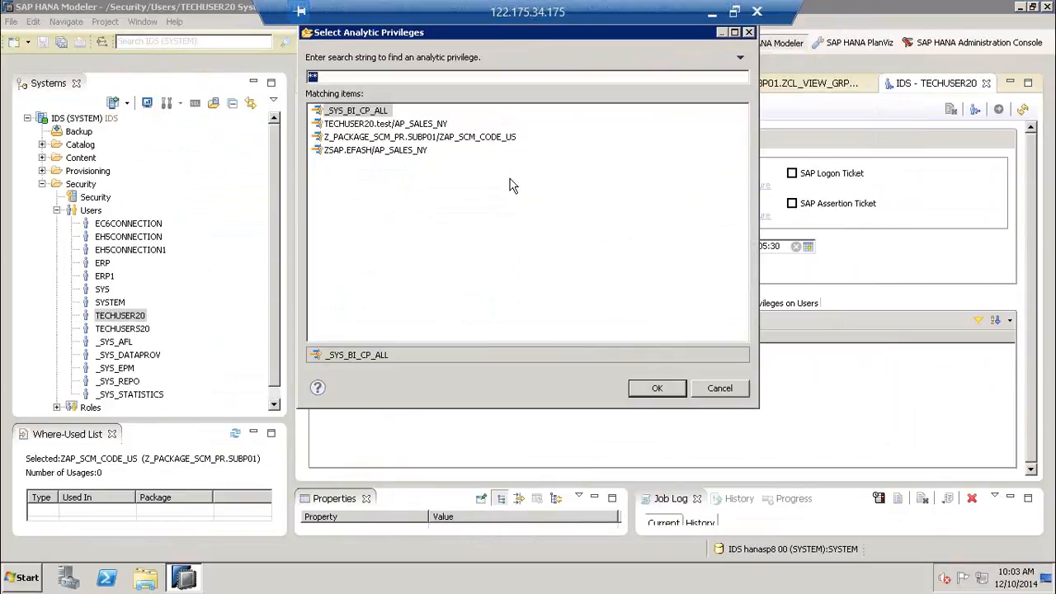
text(Z)
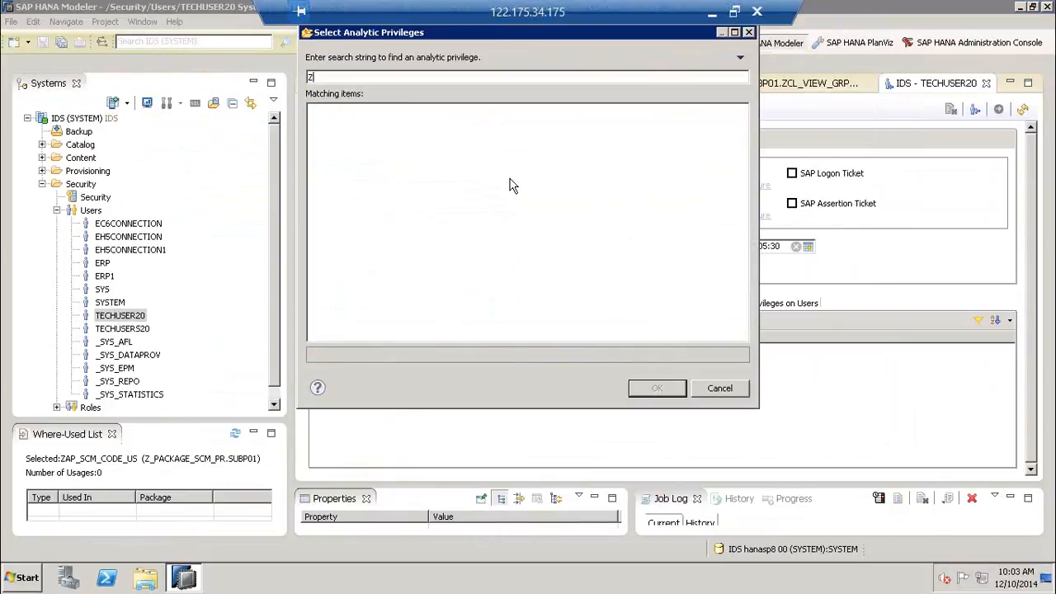
text(AP)
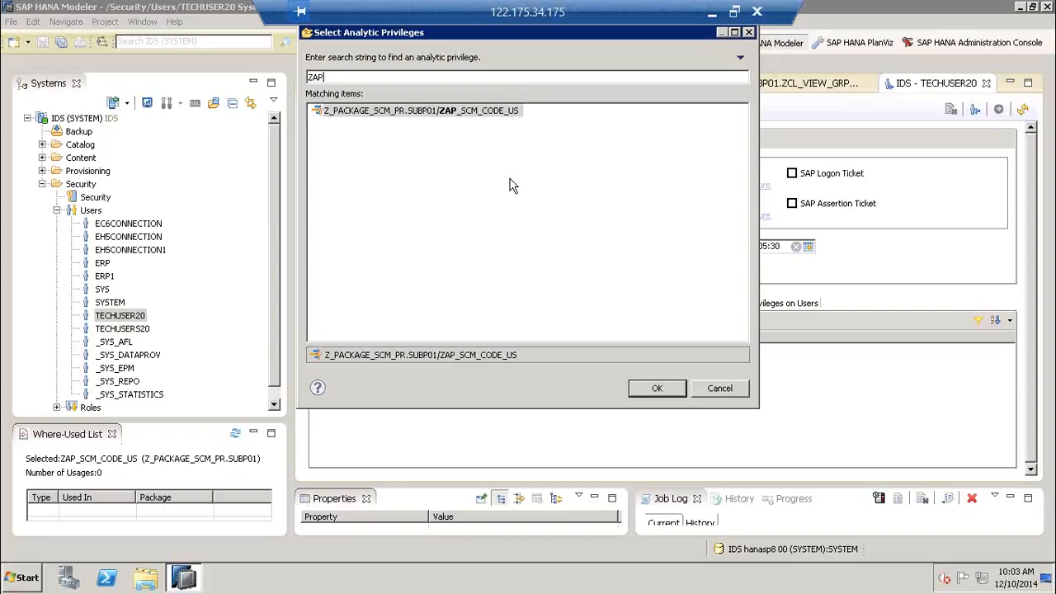
click(499, 113)
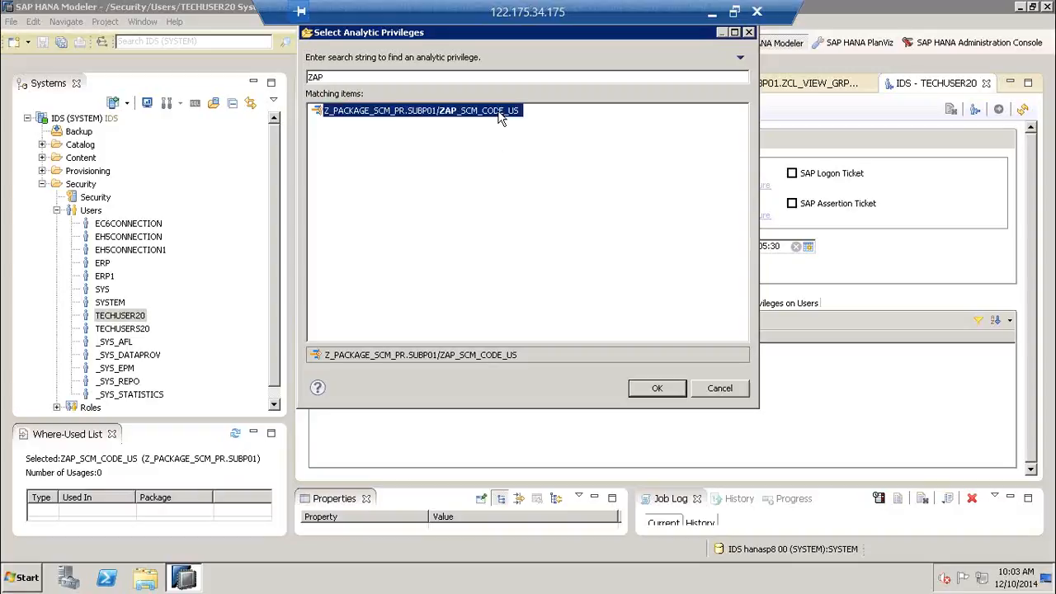
click(670, 388)
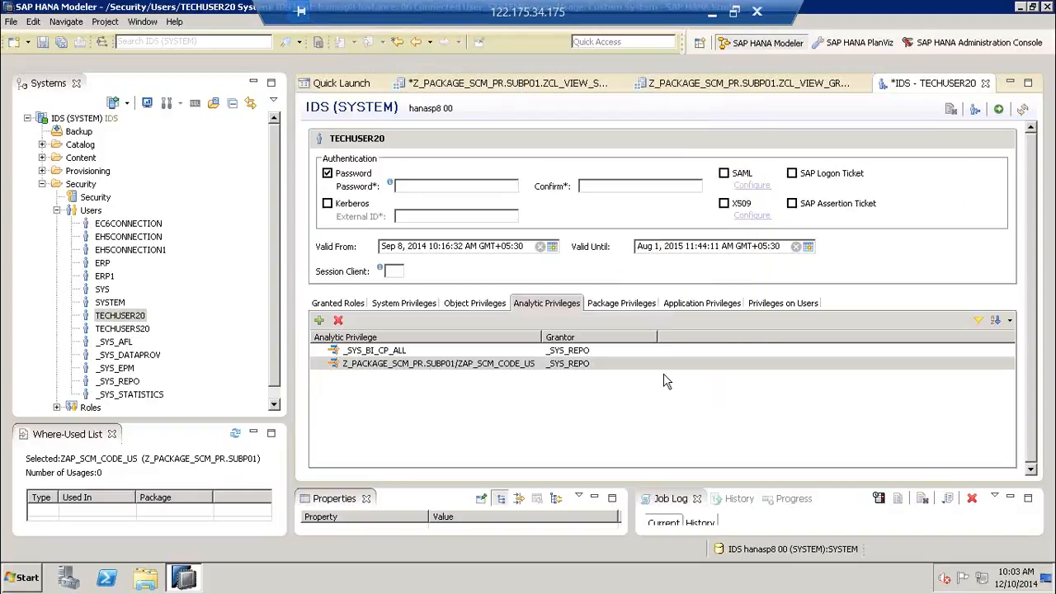
click(400, 370)
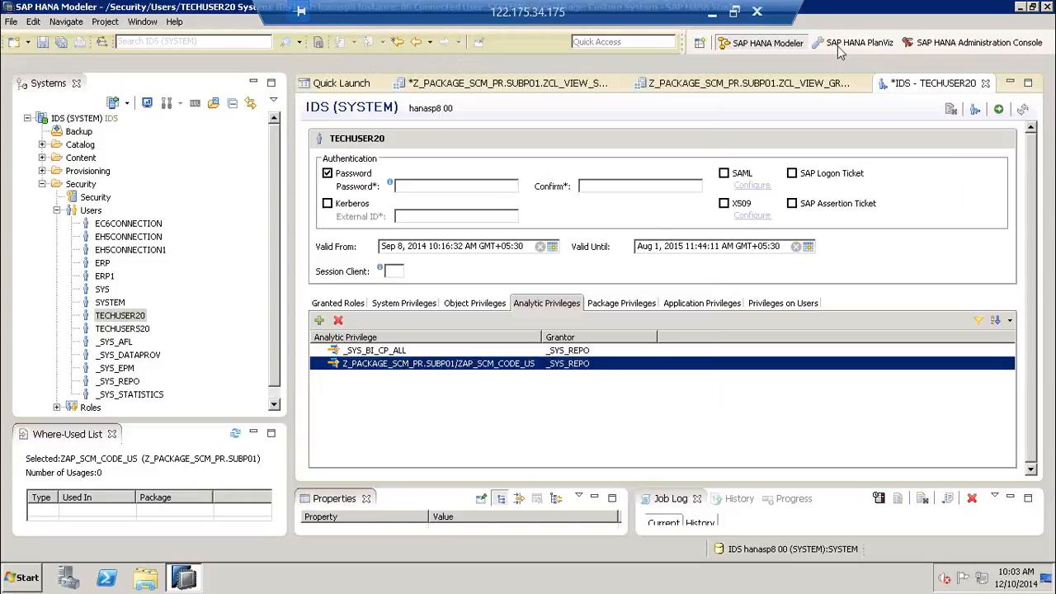
click(998, 110)
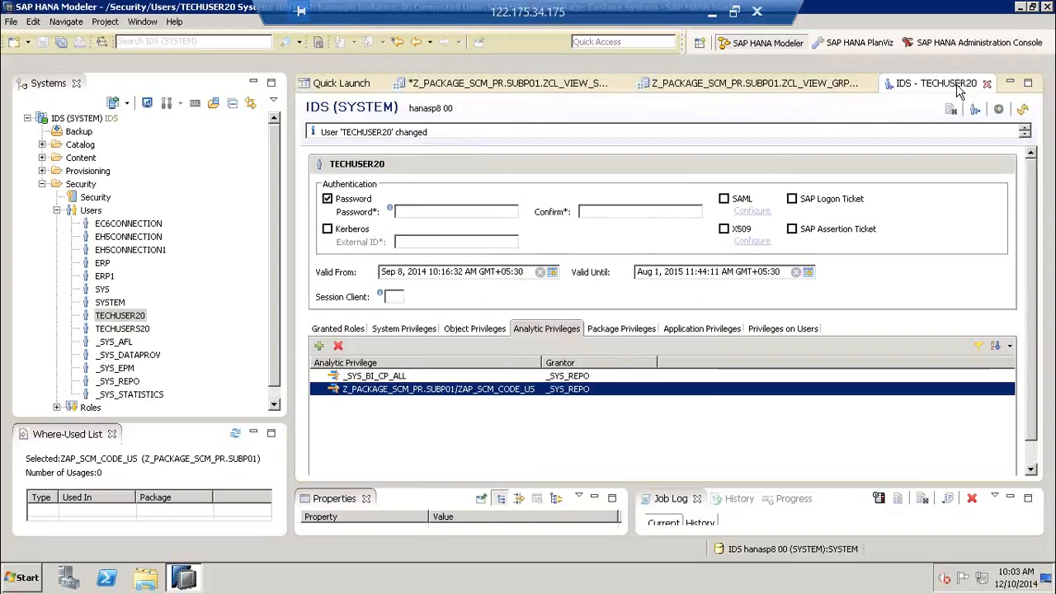
Close the TECHUSER20 user editor and the ZCL_VIEW_GRP_UN_01 and ZCL_VIEW_SQL_001 view editors
click(987, 83)
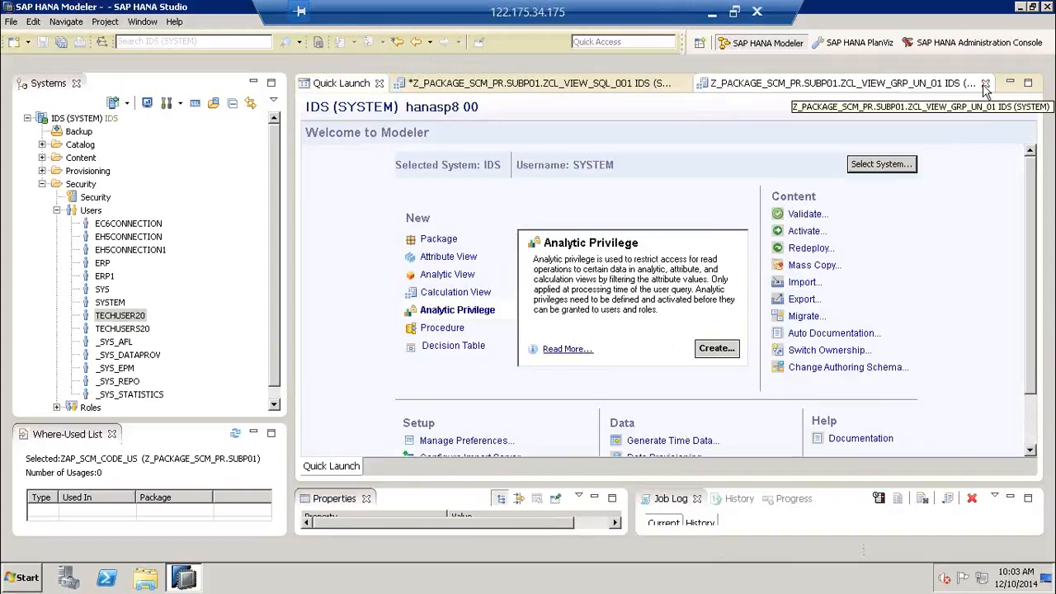
click(984, 84)
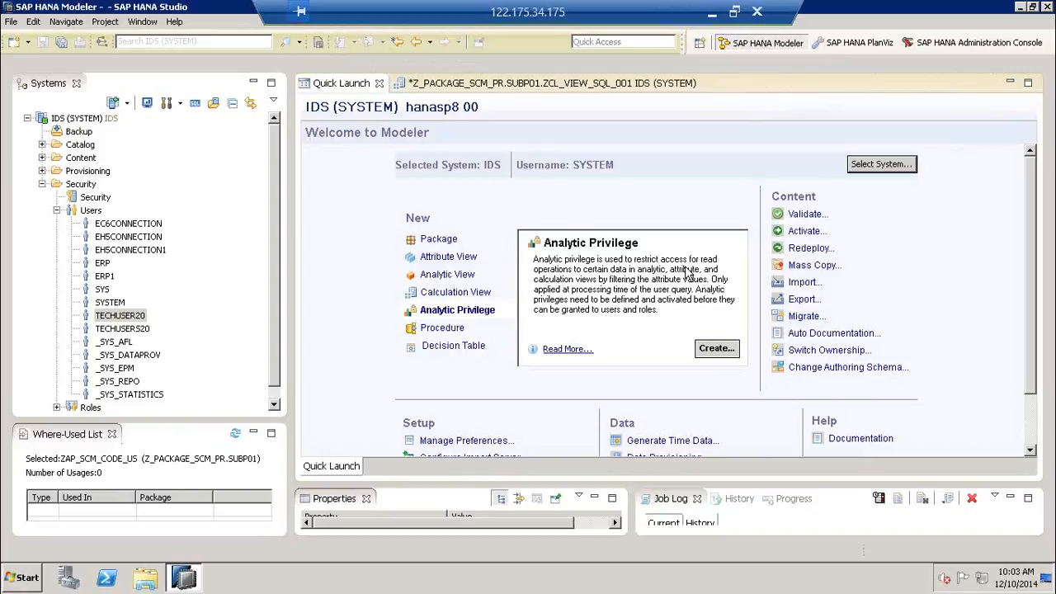
click(708, 84)
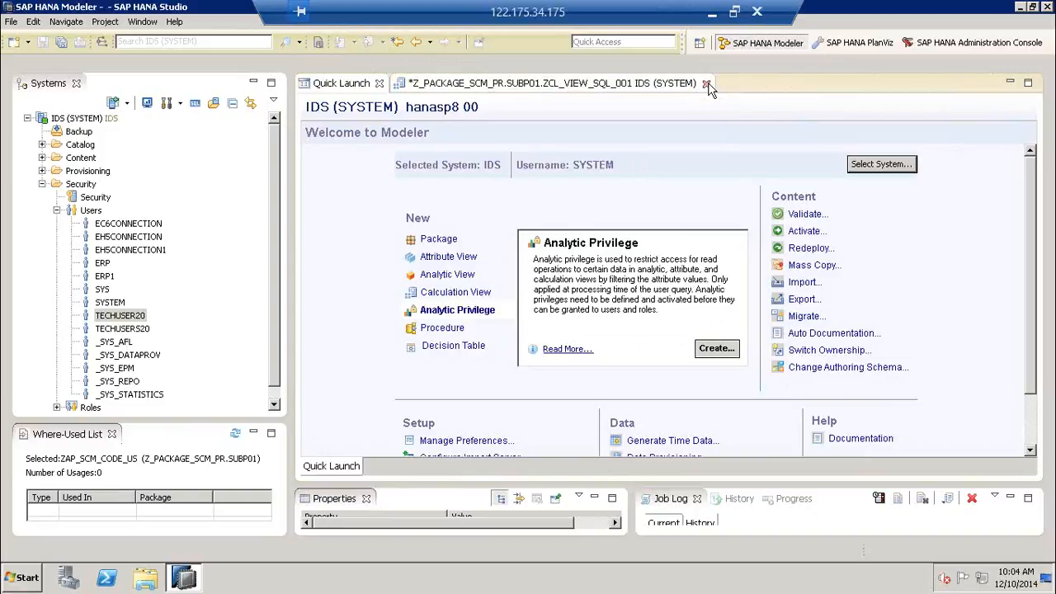
click(537, 292)
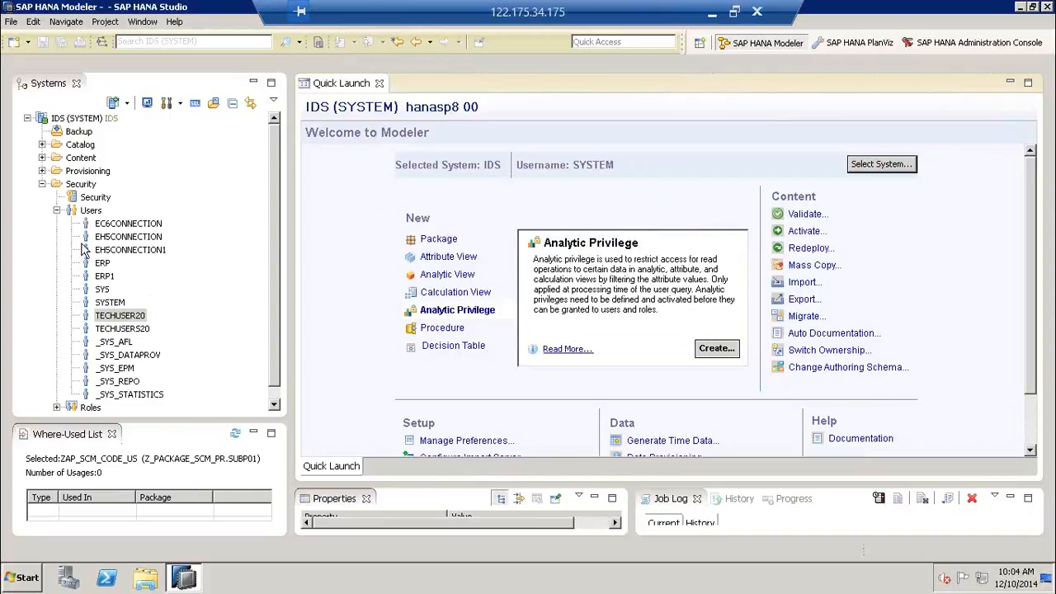
Collapse the Security folder and open the ZAP_SCM_CODE_US analytic privilege from Z_PACKAGE_SCM_PR's SUBP01 under Content
click(42, 184)
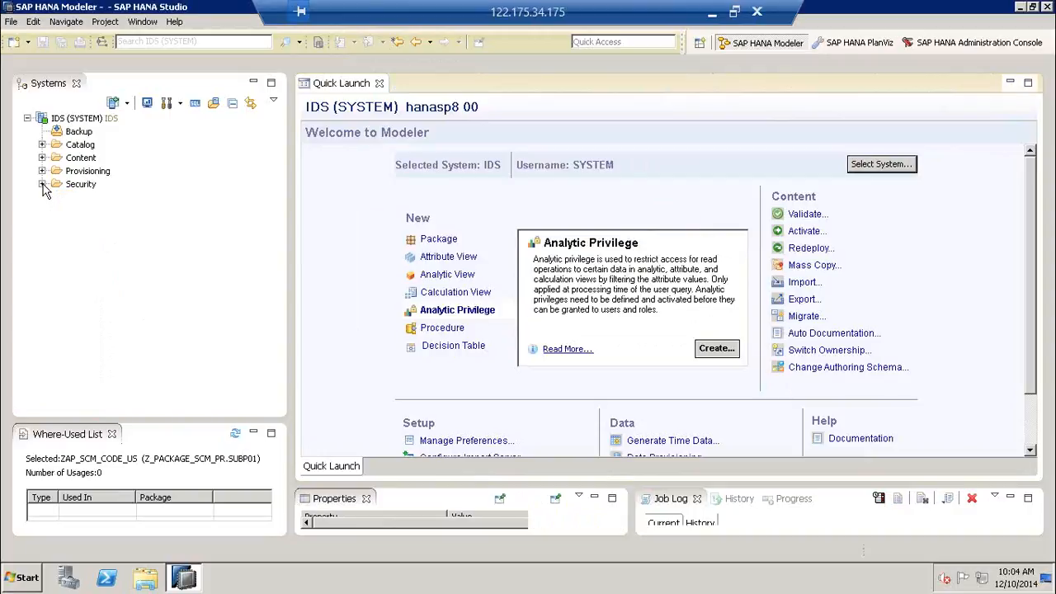
click(43, 158)
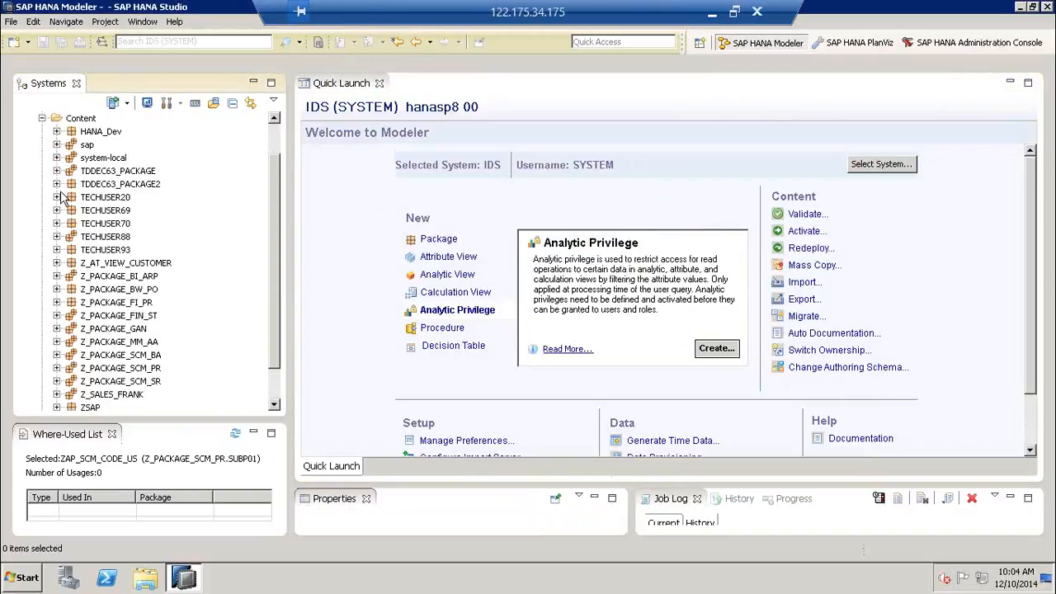
click(122, 369)
click(56, 368)
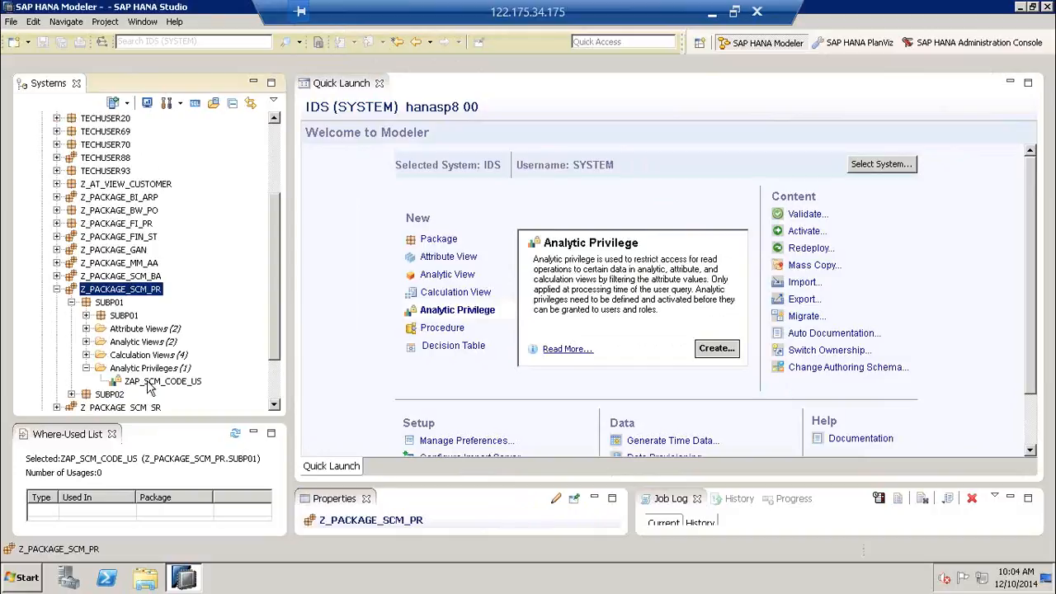
click(154, 381)
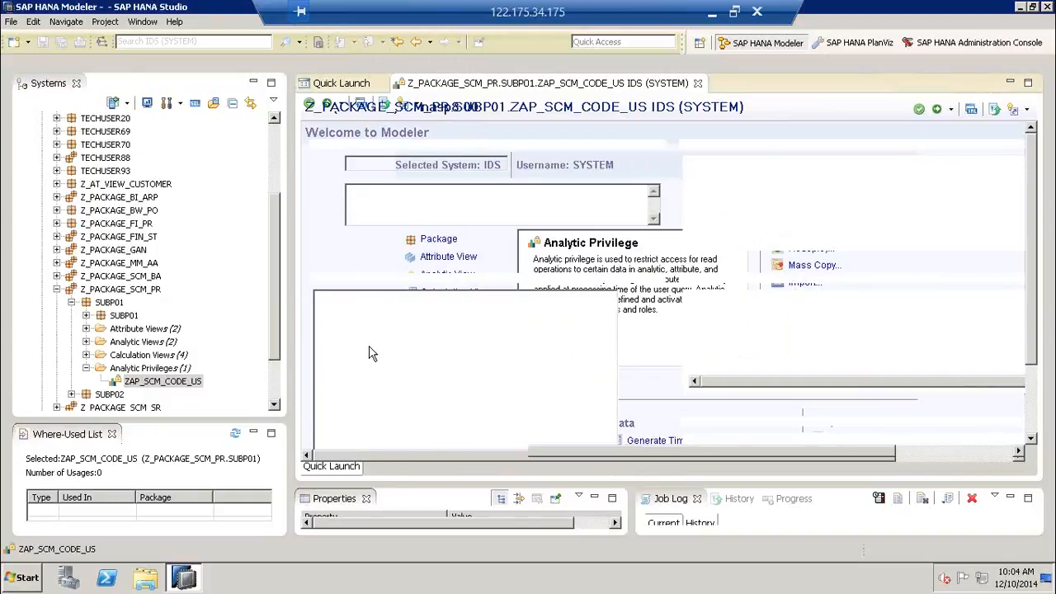
Check which users and roles are assigned to ZAP_SCM_CODE_US, select TECHUSER20, and close the privilege editor
click(415, 467)
click(396, 178)
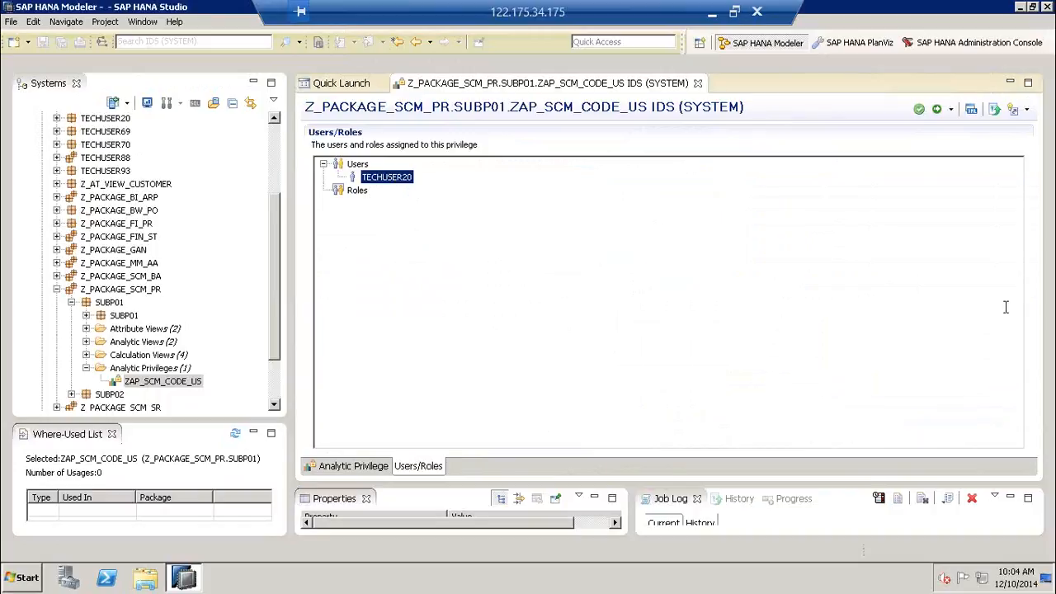
click(1049, 279)
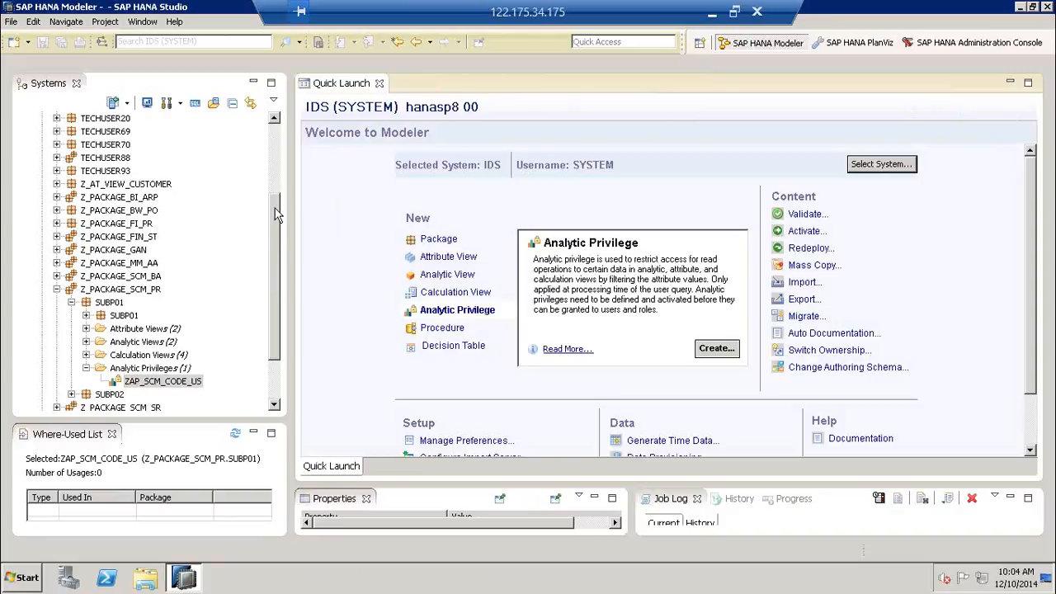
Collapse the Content folder, expand the Security folder, and replace the expanded Users list with the Roles list
drag(274, 228, 70, 163)
click(41, 158)
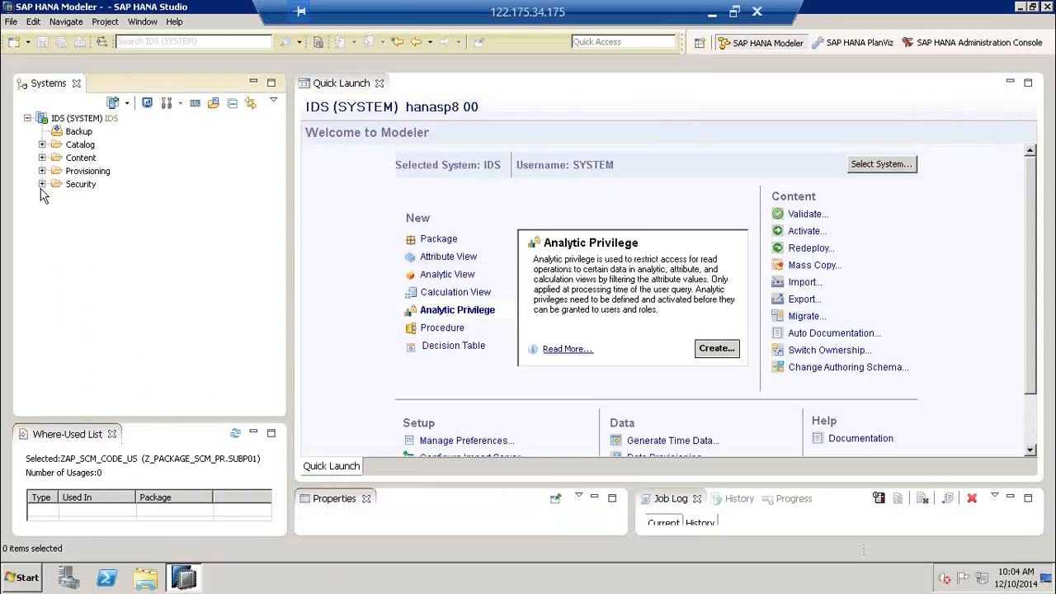
click(41, 184)
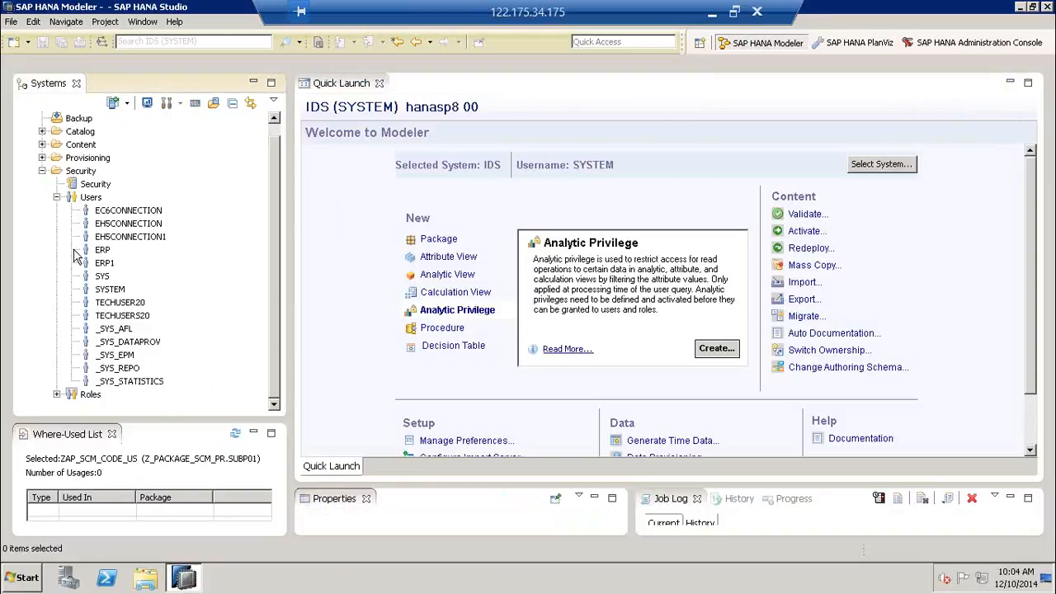
click(56, 210)
double_click(89, 228)
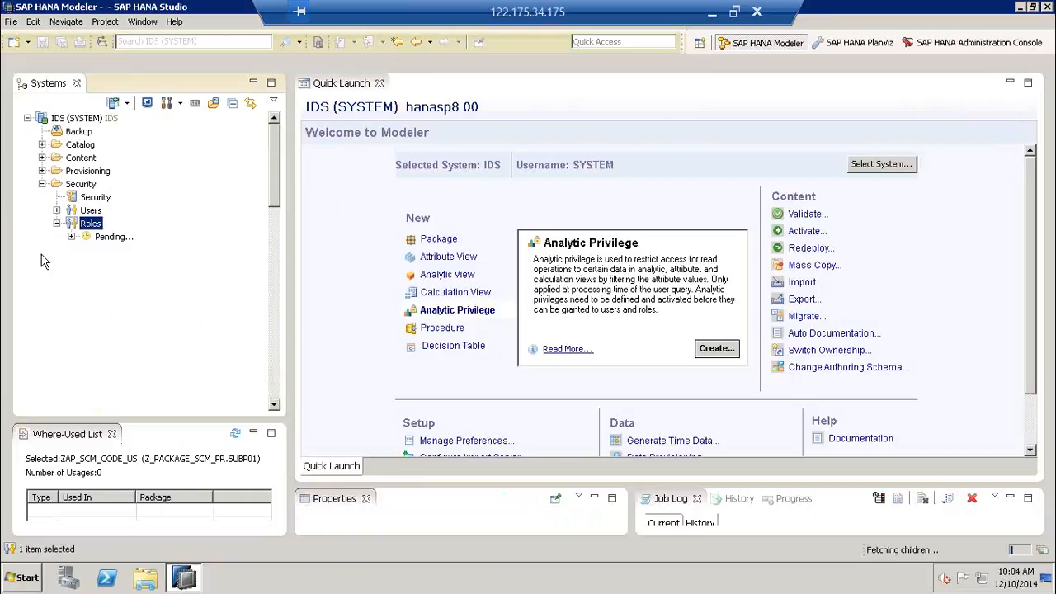
Look through the Roles list under Security and open the ERP_POWER_USER role
click(243, 381)
scroll(243, 381, down, 3)
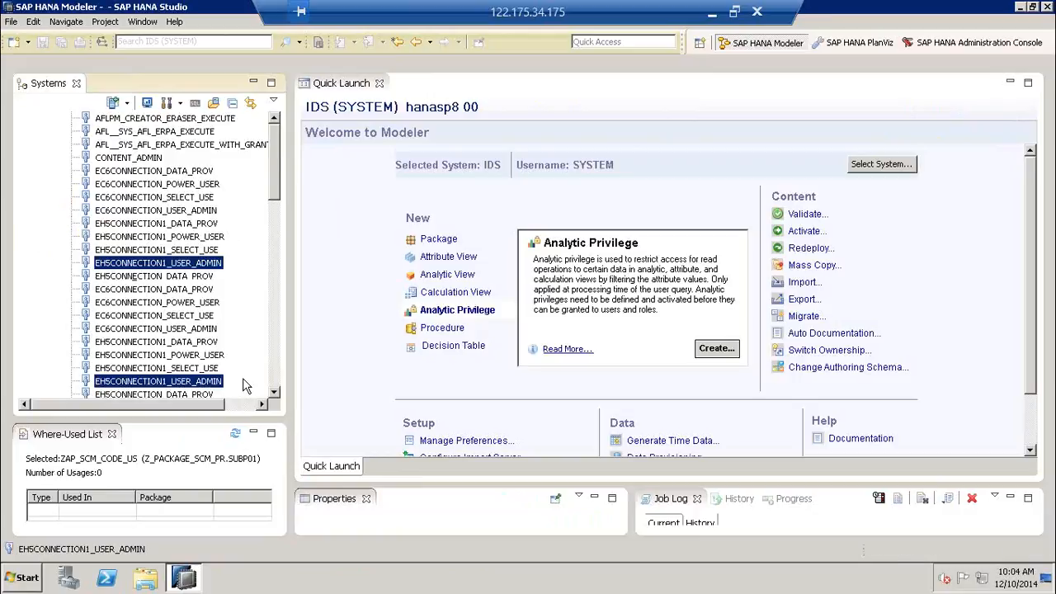
scroll(244, 381, down, 8)
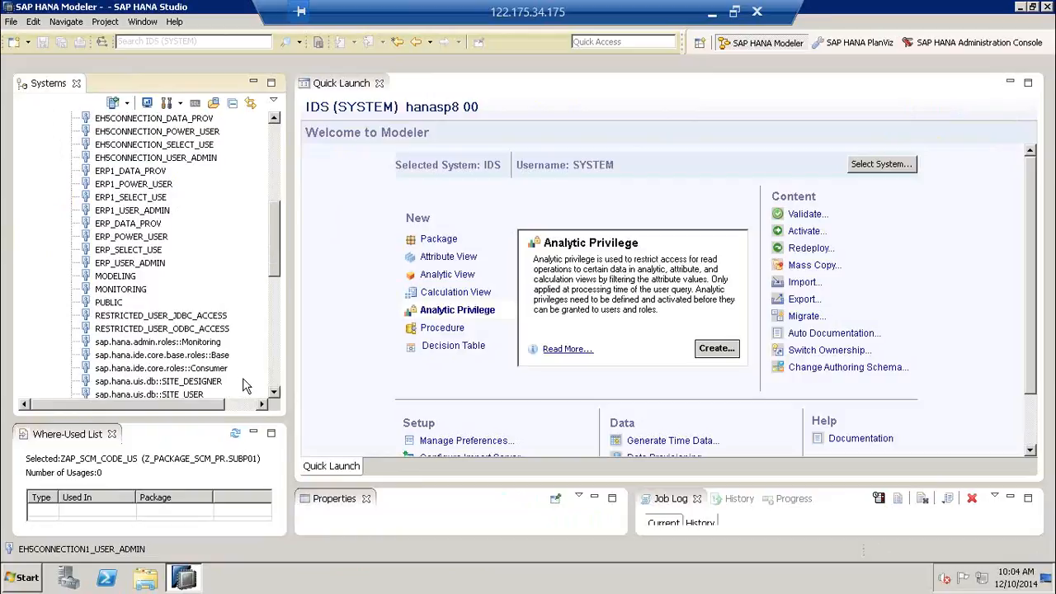
scroll(243, 381, down, 5)
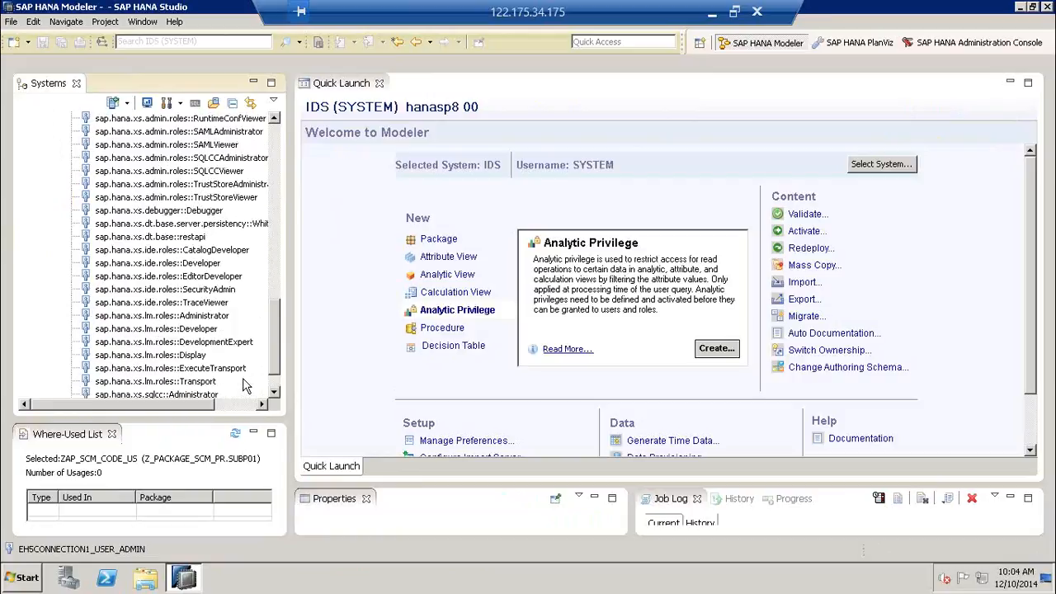
scroll(243, 370, up, 4)
scroll(243, 370, up, 6)
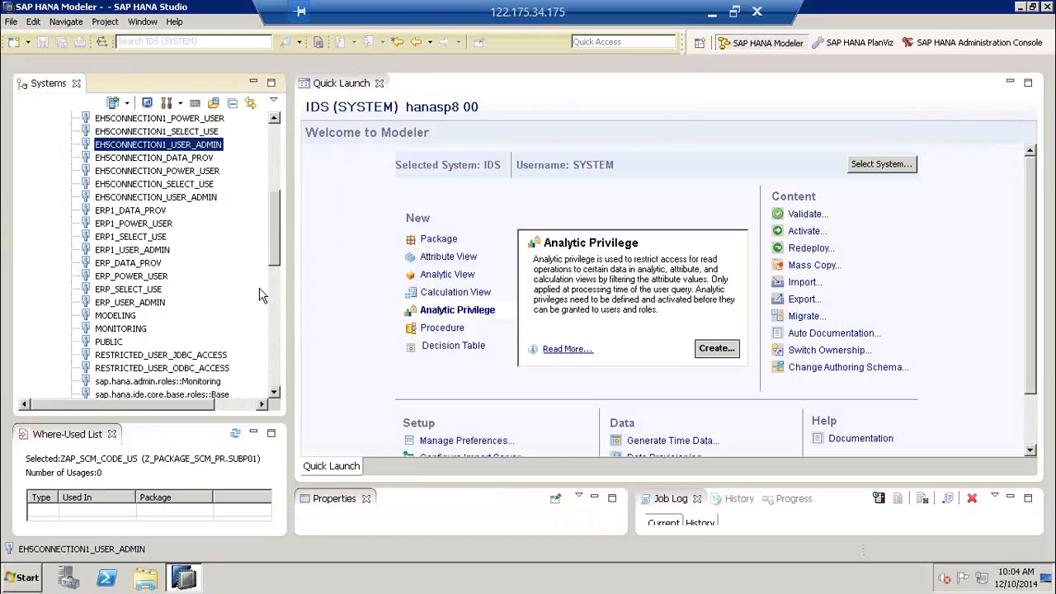
scroll(261, 296, up, 2)
scroll(261, 295, up, 2)
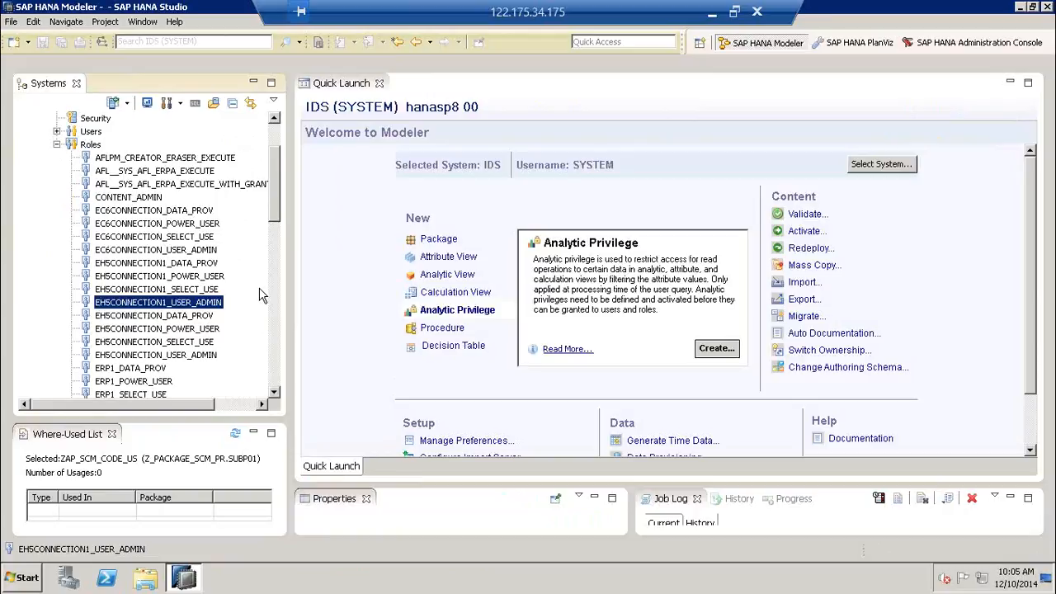
scroll(261, 295, down, 3)
scroll(260, 295, down, 2)
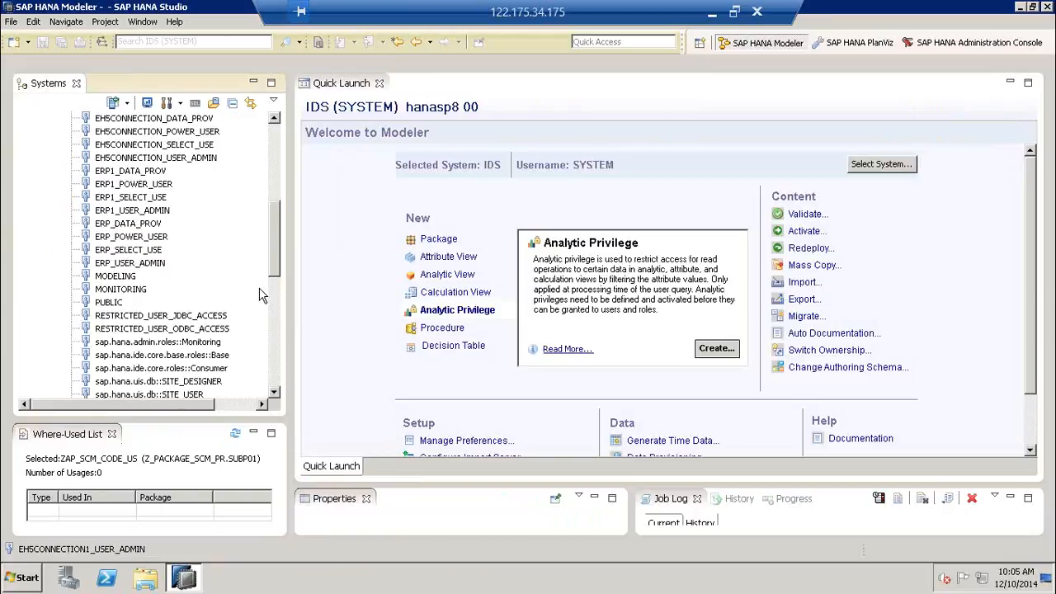
click(153, 240)
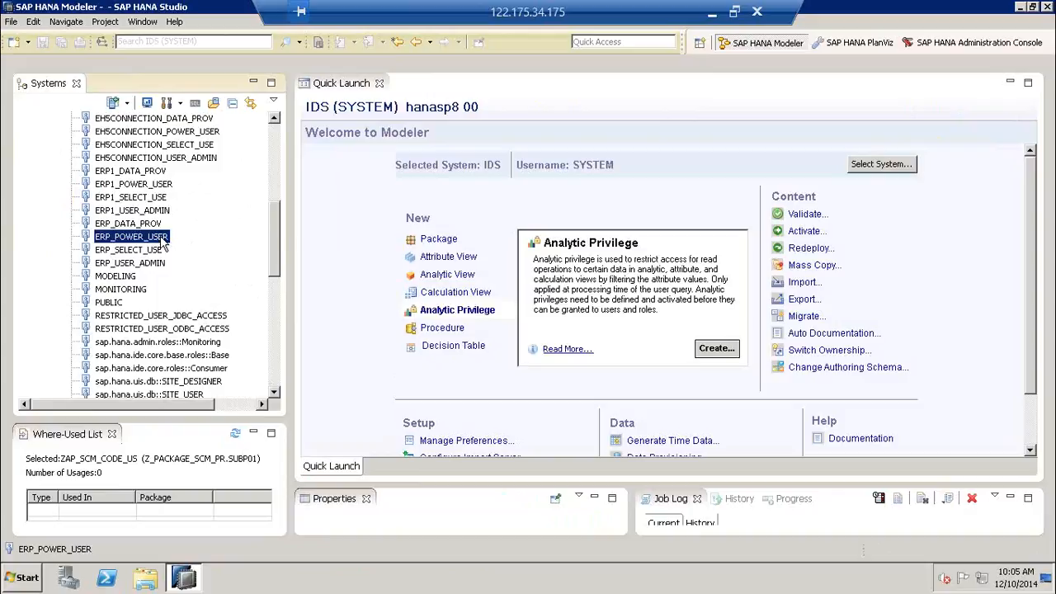
click(347, 238)
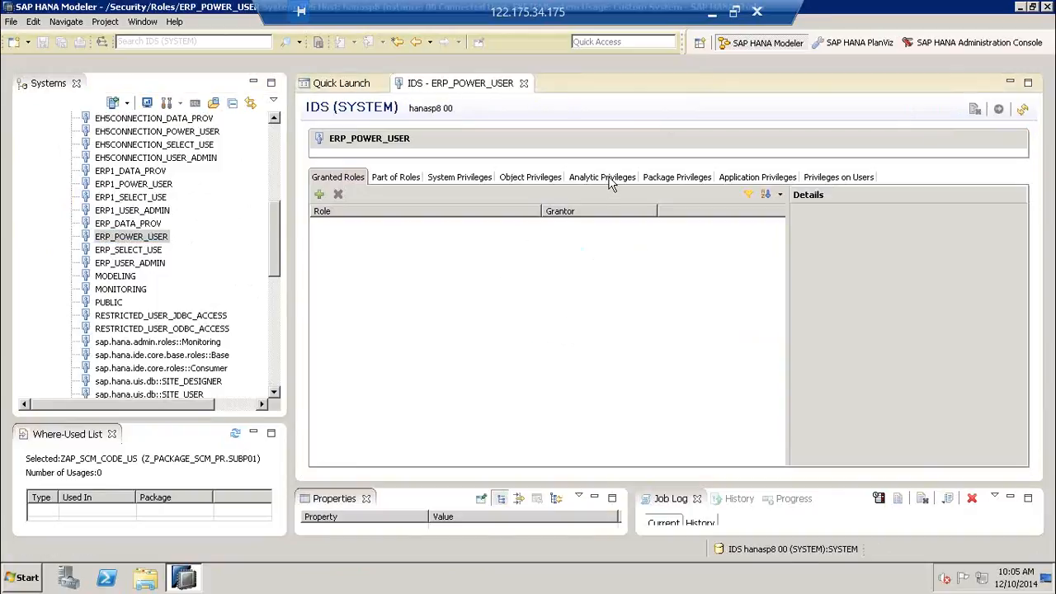
Grant the analytic privilege Z_PACKAGE_SCM_PR.SUBP01/ZAP_SCM_CODE_US to ERP_POWER_USER, deploy the change, and close the role editor
click(610, 178)
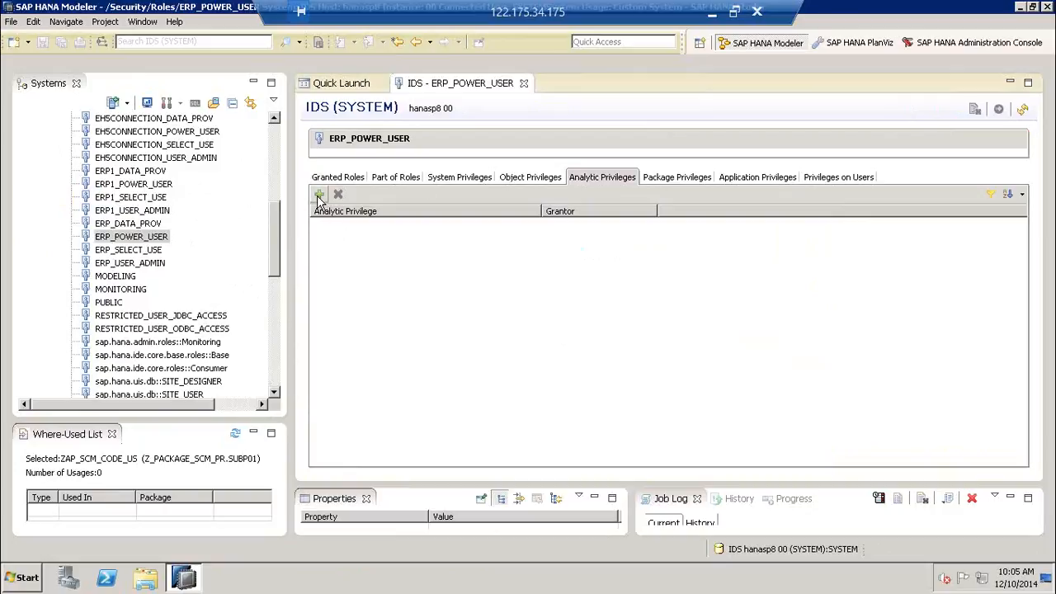
click(319, 197)
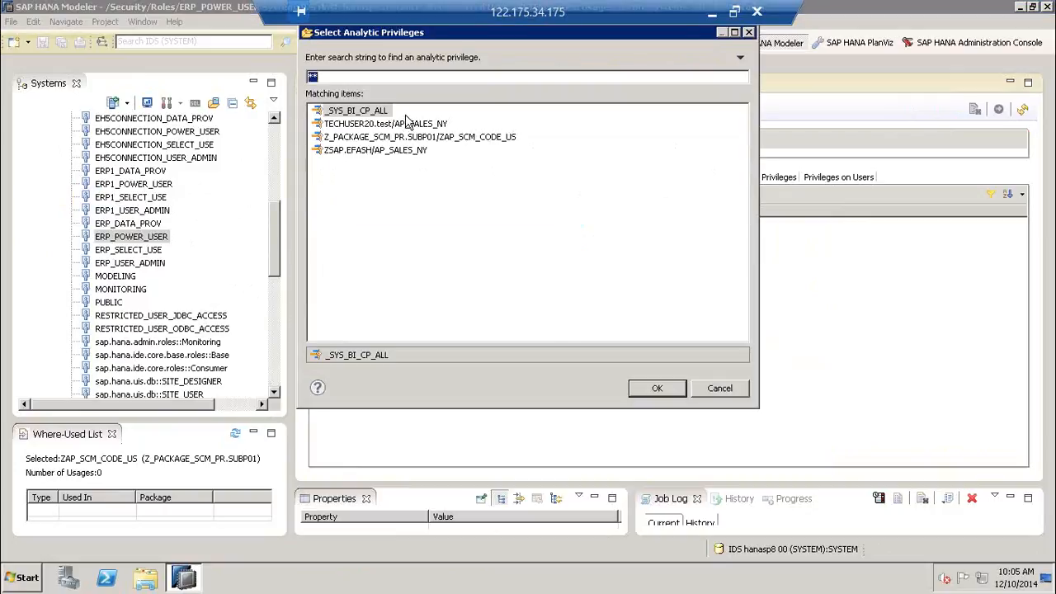
click(449, 138)
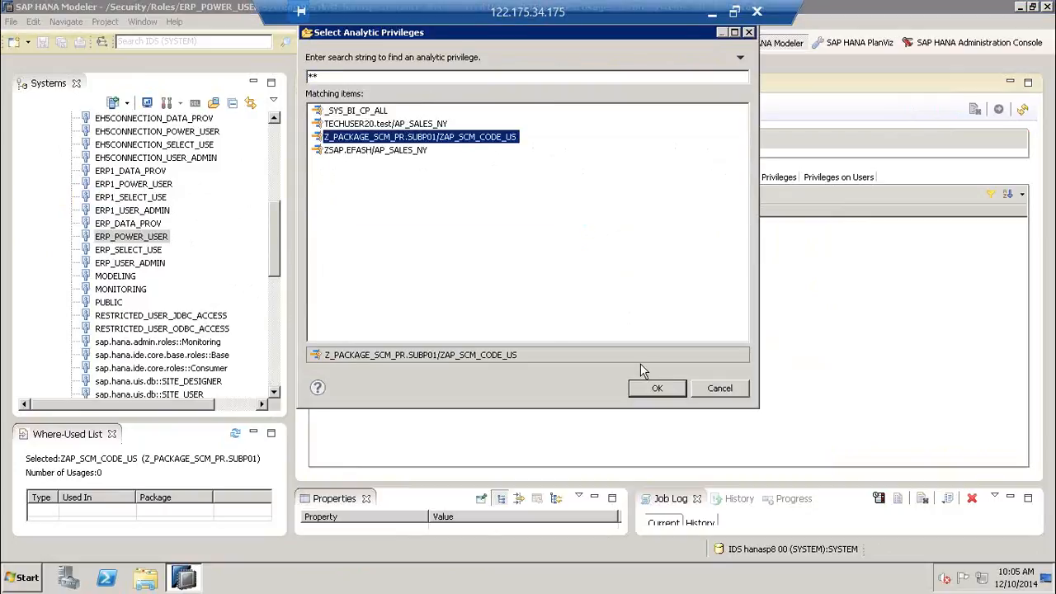
click(652, 388)
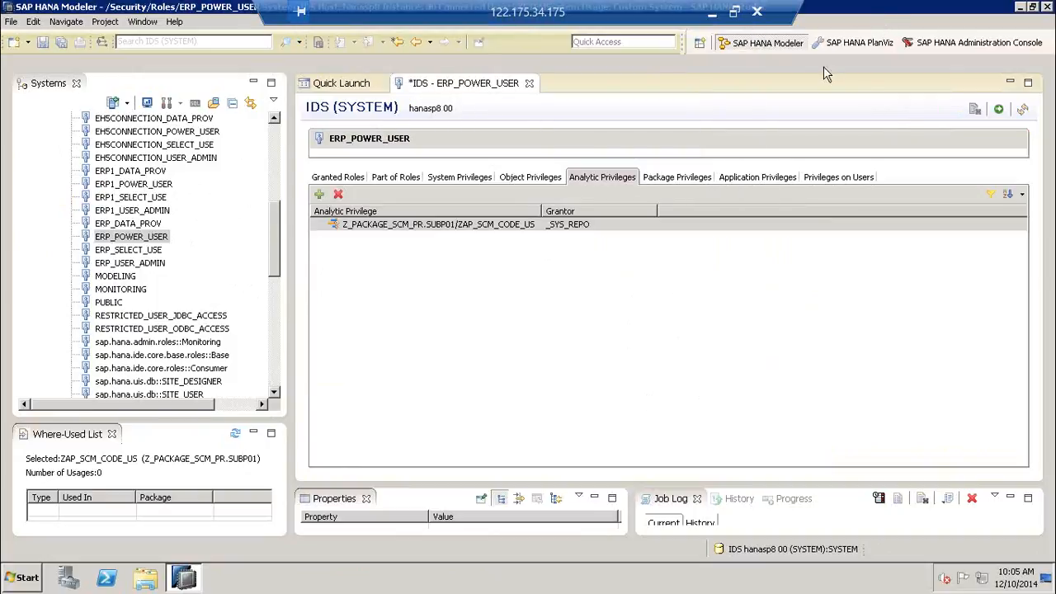
click(999, 109)
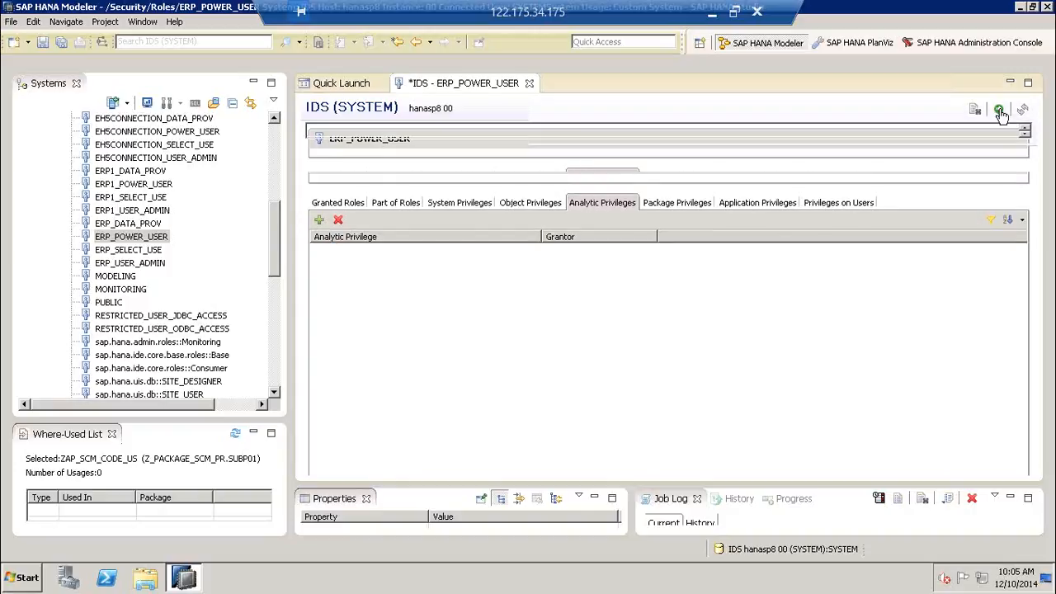
click(523, 84)
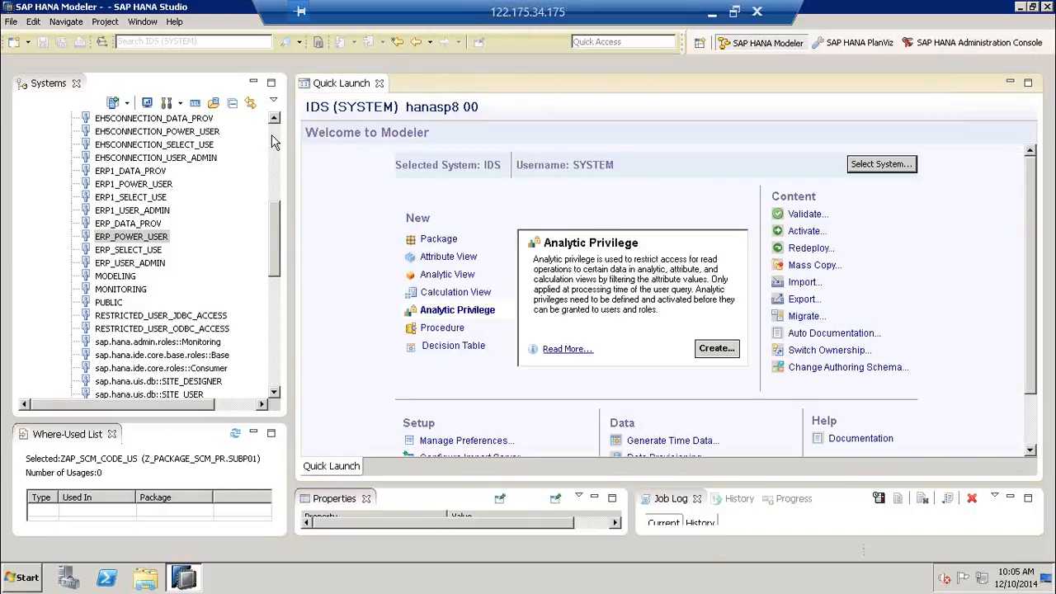
Open ZAP_SCM_CODE_US from Z_PACKAGE_SCM_PR's SUBP01 under Content and display its assigned users and roles
scroll(45, 180, up, 7)
click(42, 171)
click(47, 158)
click(43, 159)
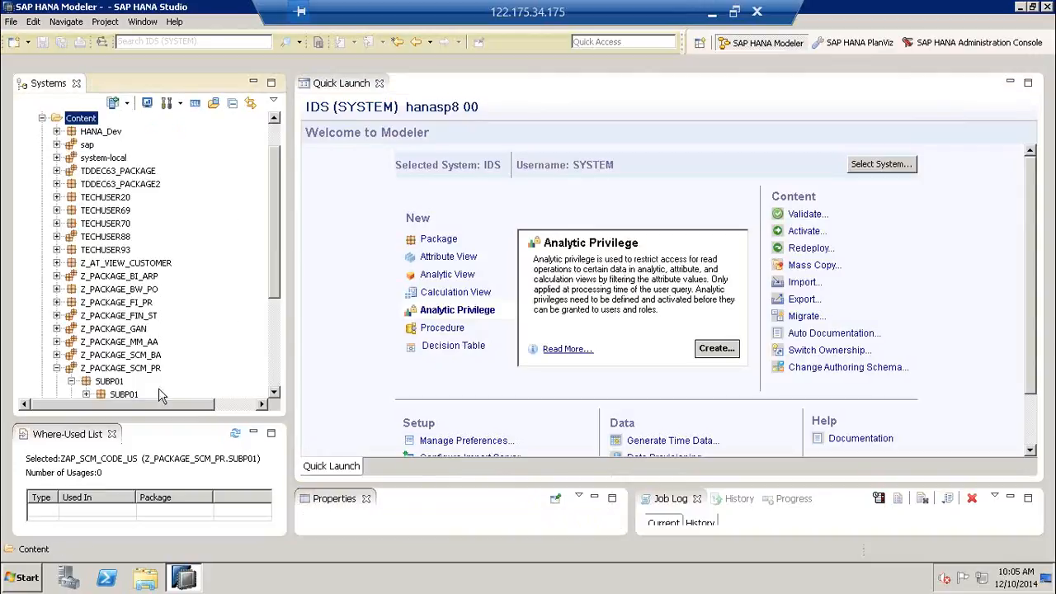
scroll(276, 400, down, 4)
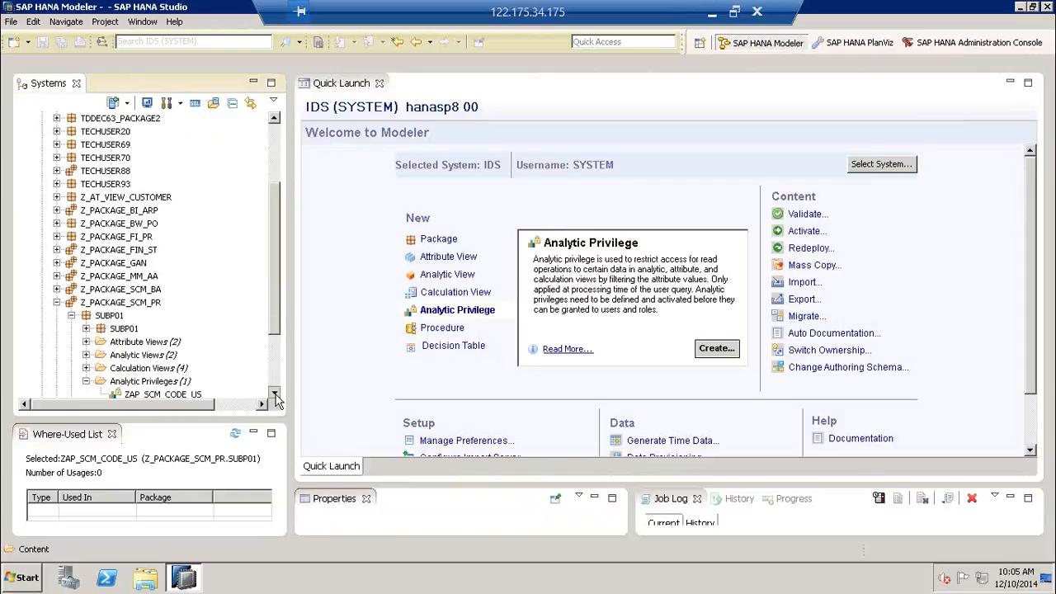
click(165, 302)
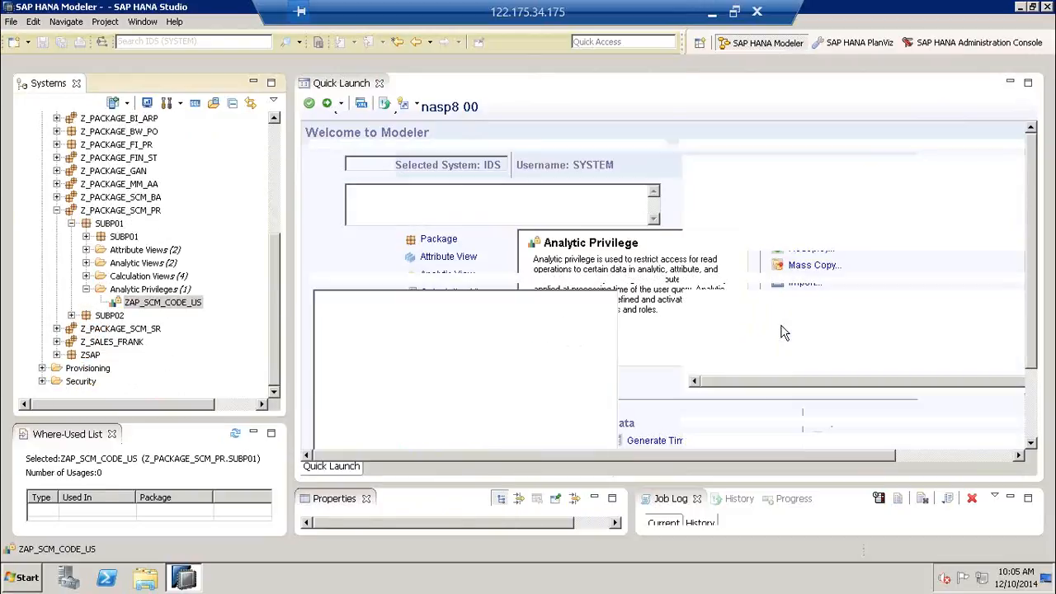
click(425, 468)
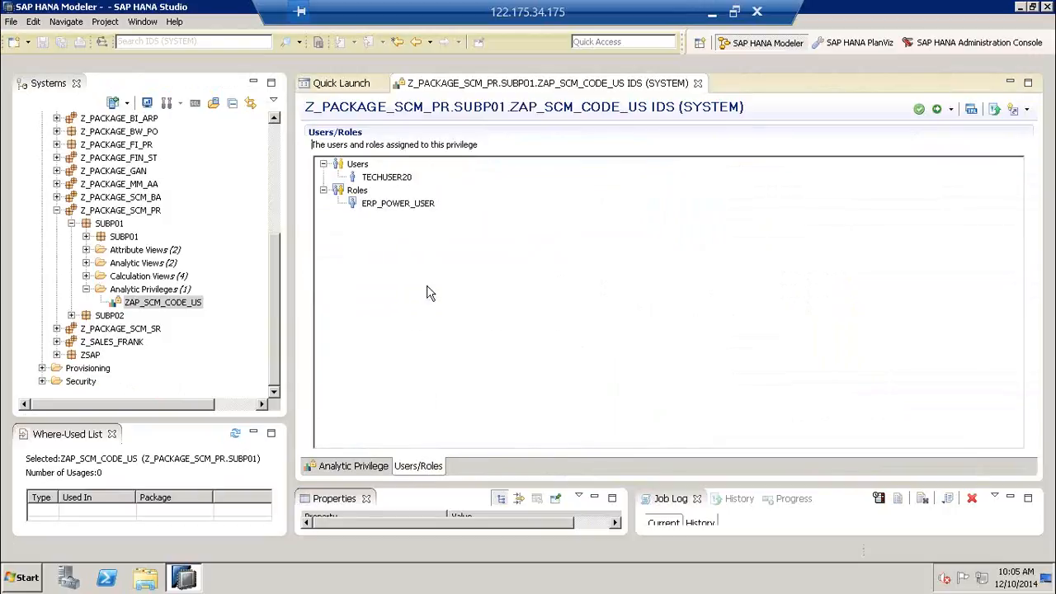
Point out TECHUSER20 and ERP_POWER_USER among the privilege's assigned users and roles, and close the privilege editor
click(404, 184)
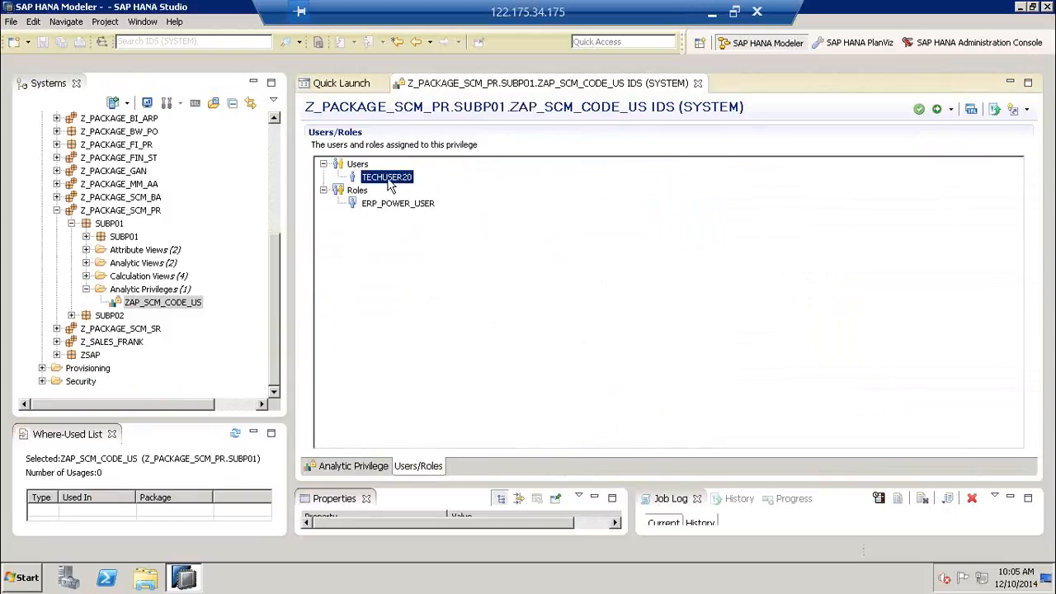
click(391, 206)
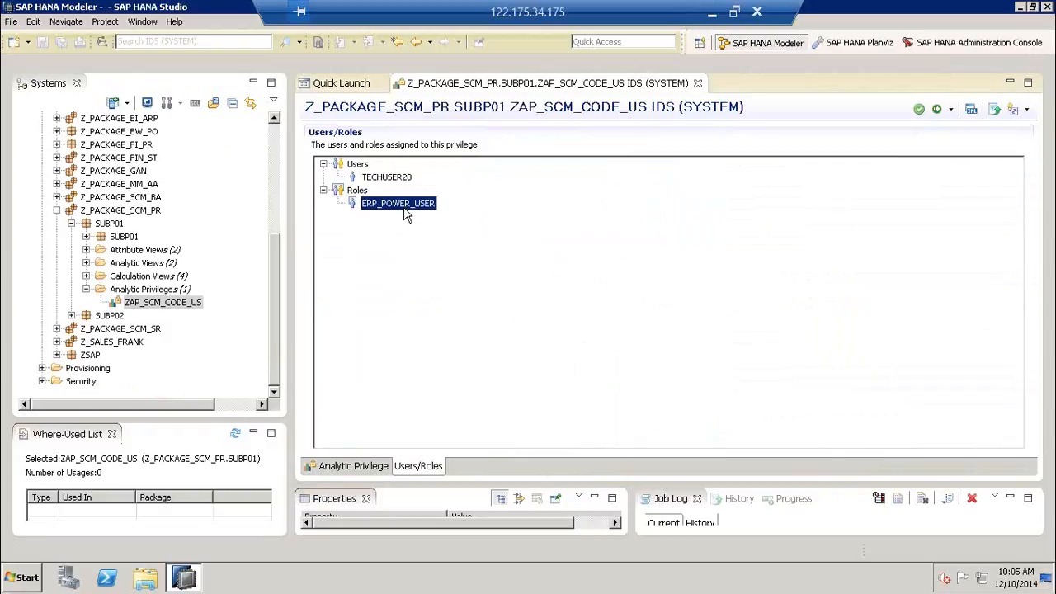
click(406, 182)
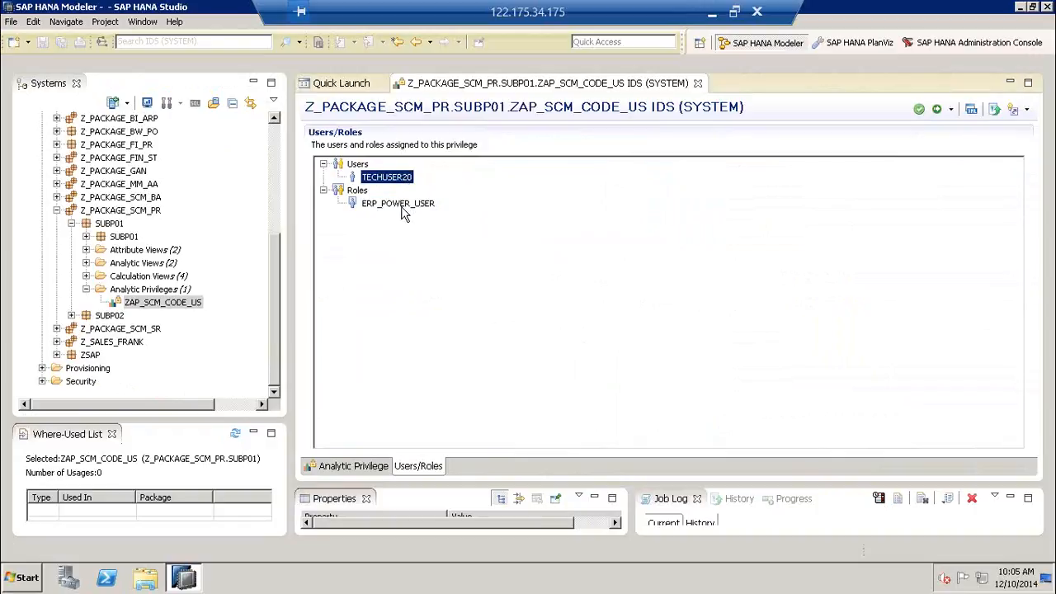
click(404, 208)
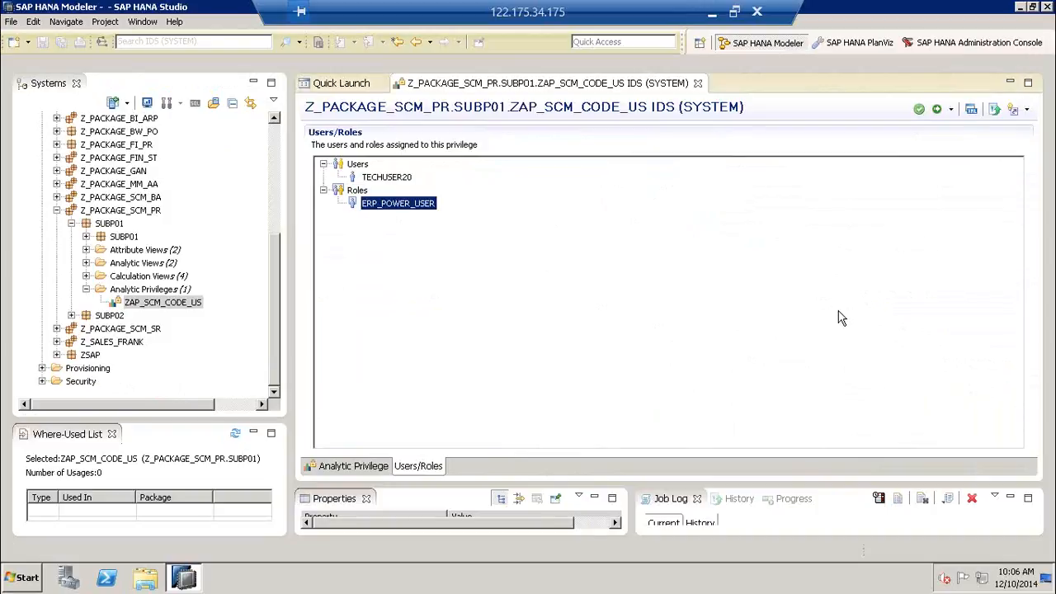
click(698, 83)
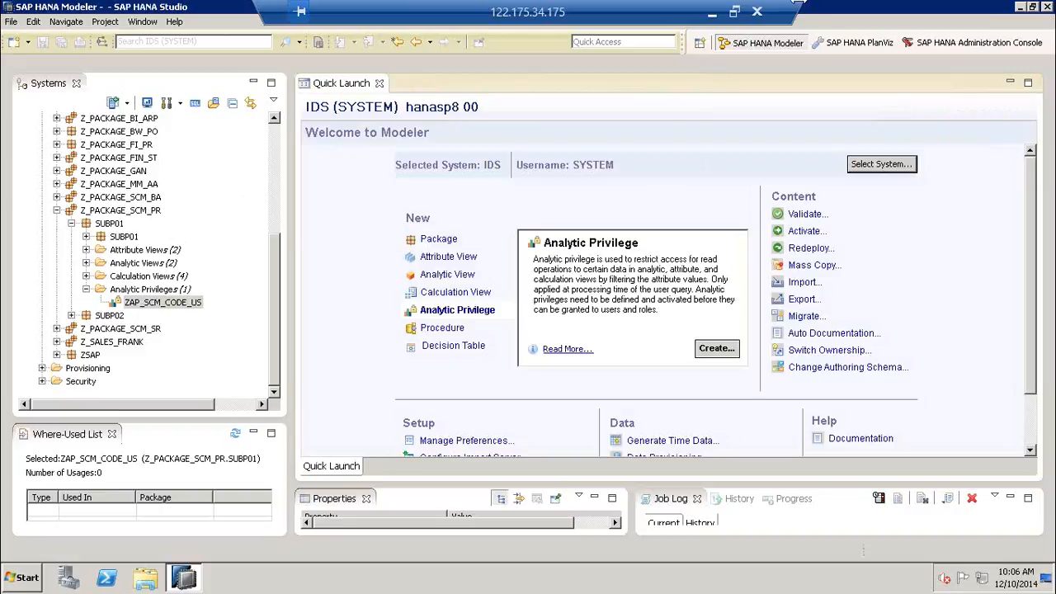
Switch to the Training_Project workbook in Excel and examine the privilege headings and END-USER row of the user authorization matrix
click(736, 14)
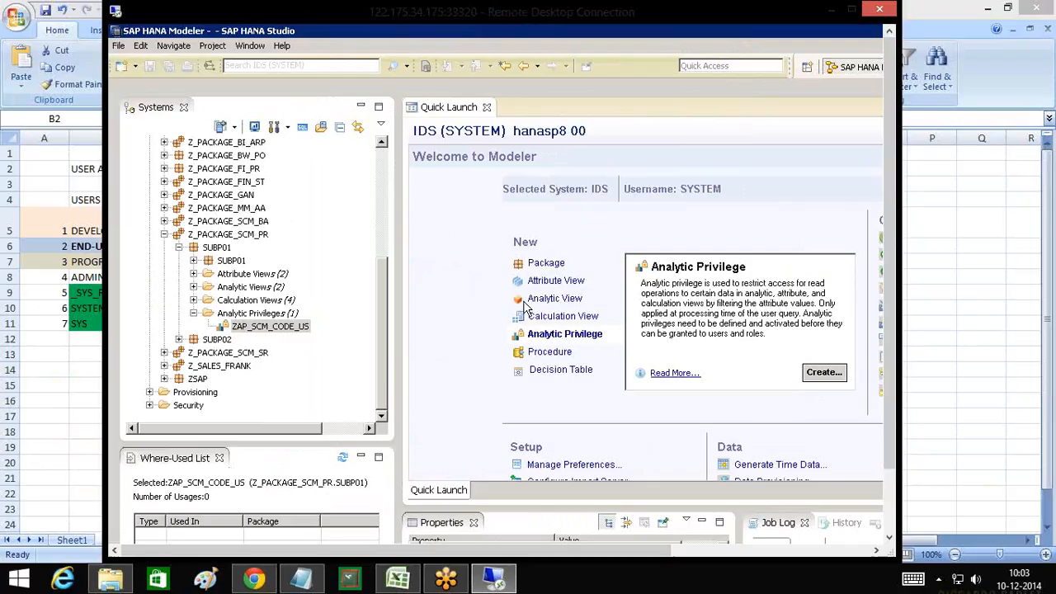
click(399, 580)
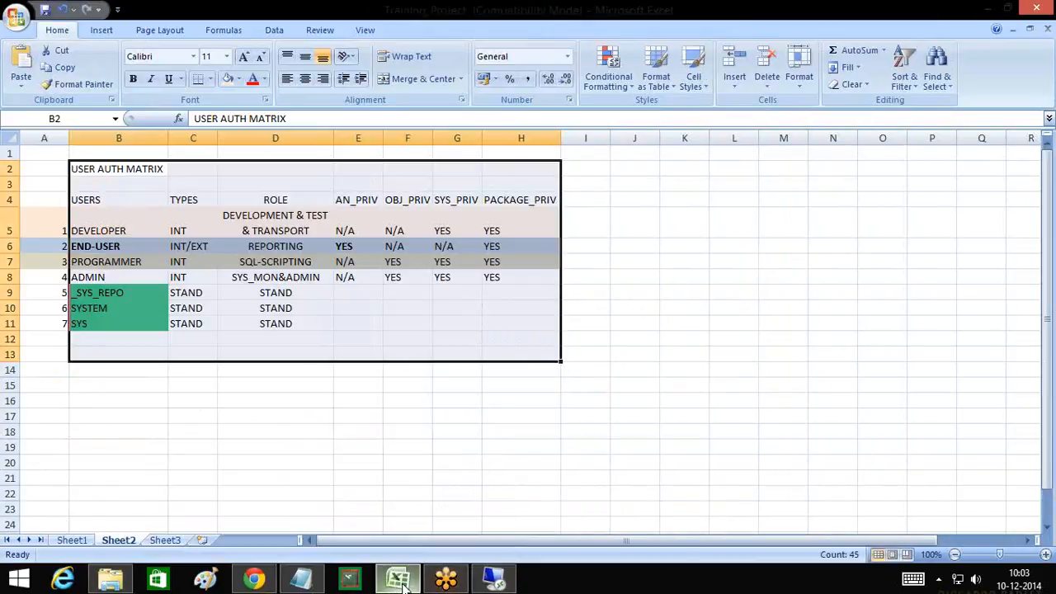
click(457, 199)
click(521, 199)
click(582, 201)
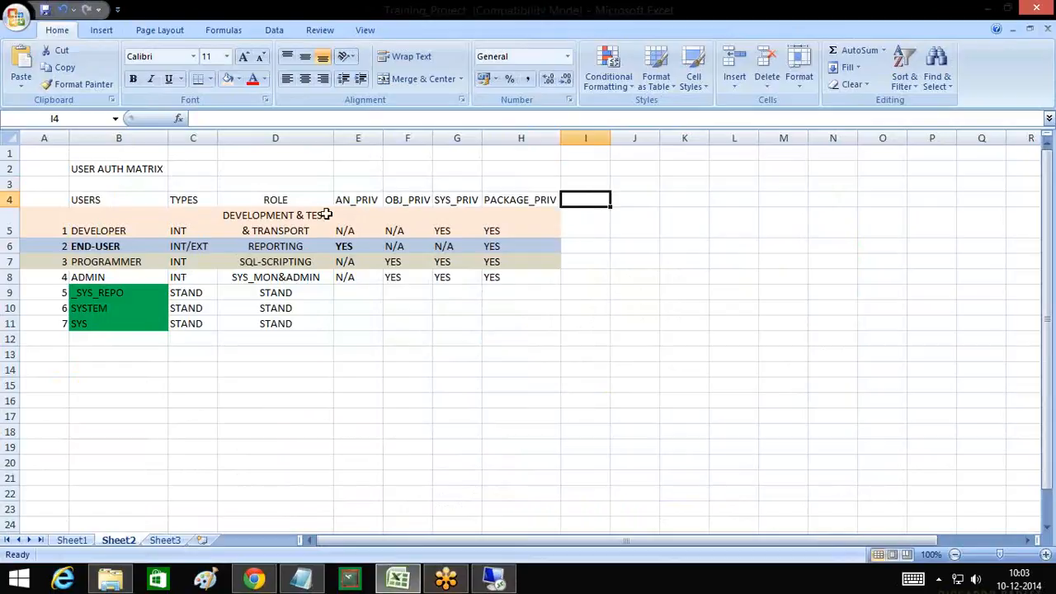
click(147, 248)
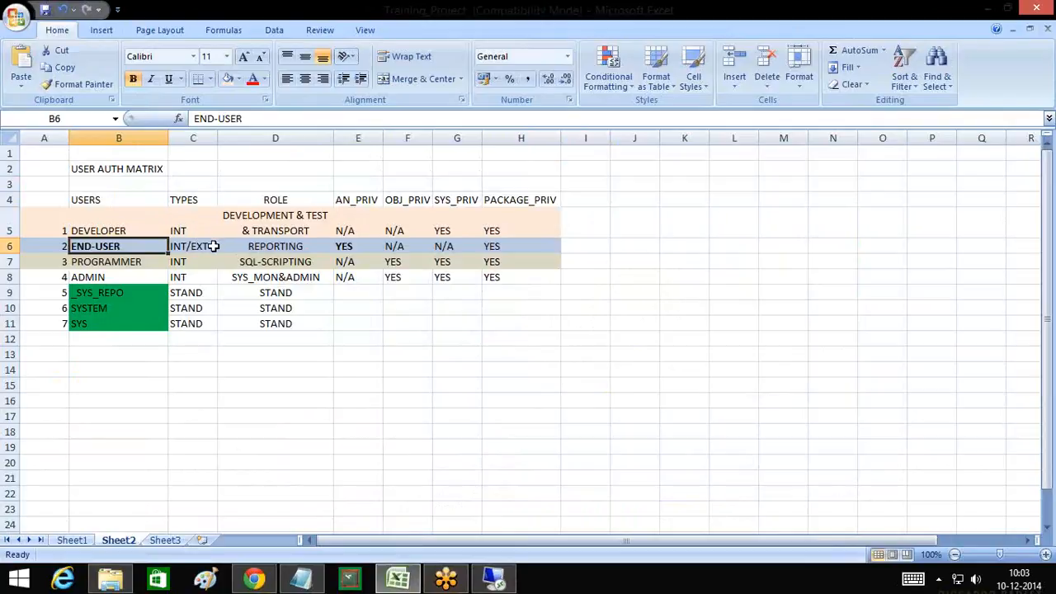
click(212, 246)
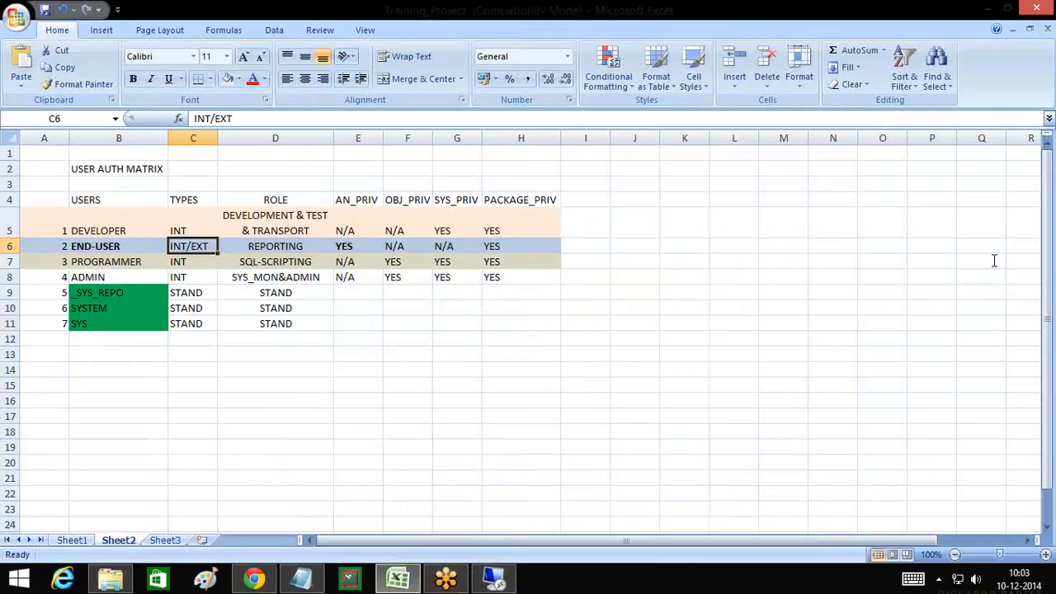
click(1047, 279)
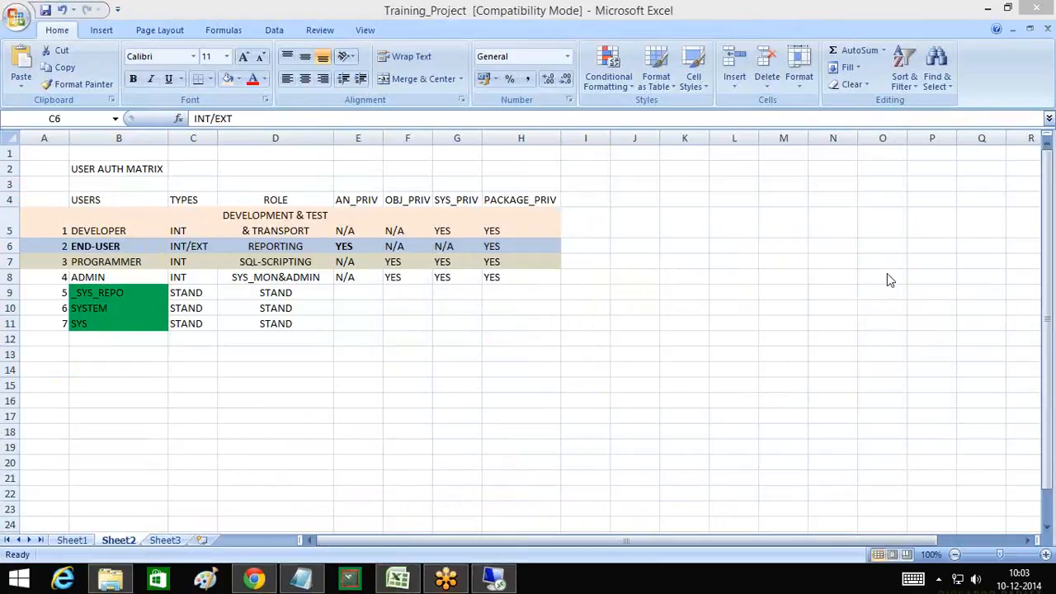
Switch to Notepad and start an answer with AT_VI a few lines below the question about calling calculation views
click(303, 583)
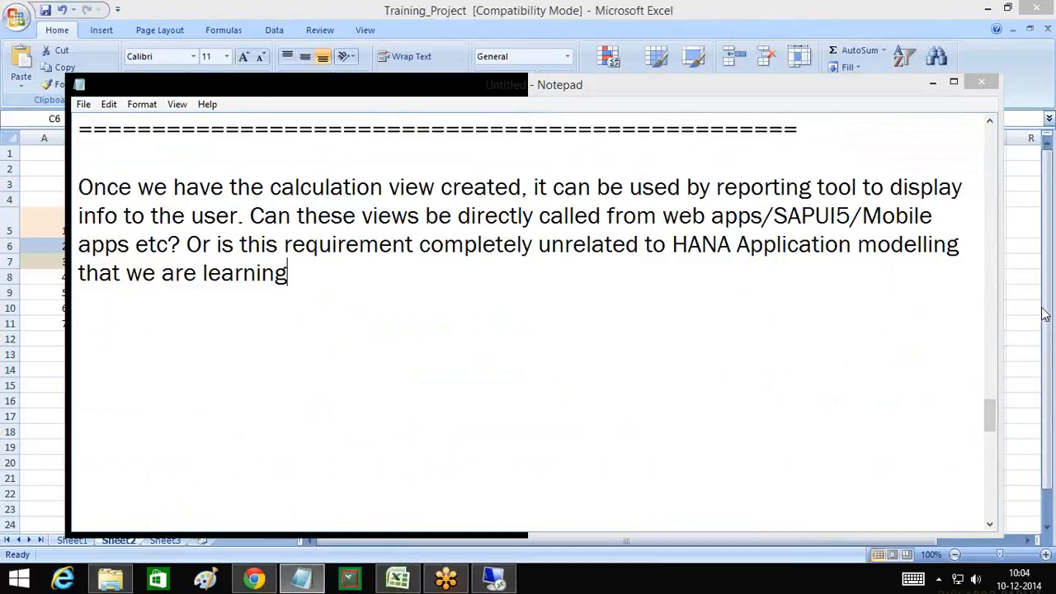
click(648, 294)
key(Return)
key(Return)
text(AT_VI)
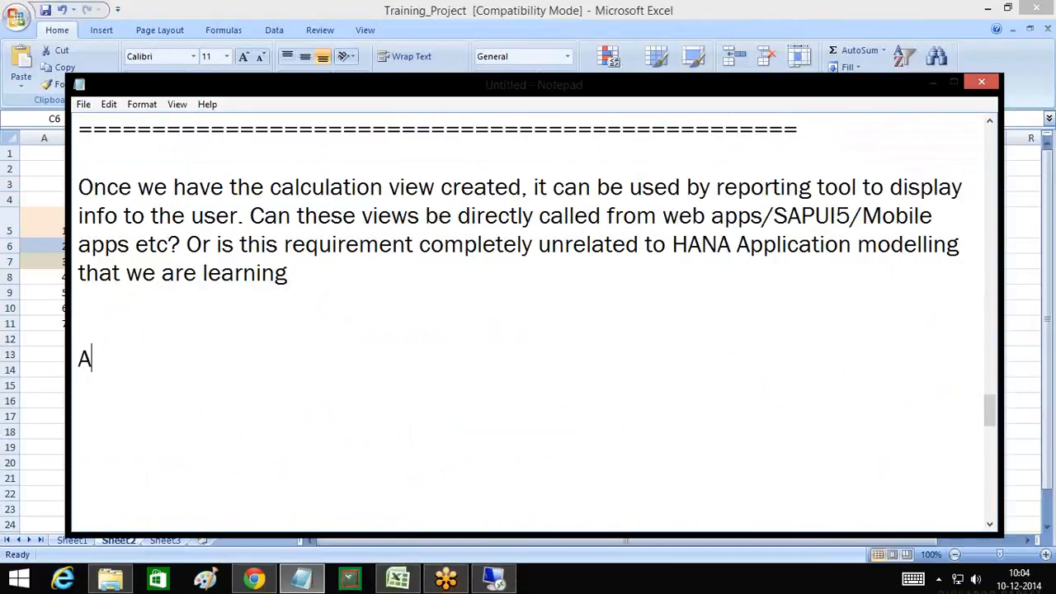
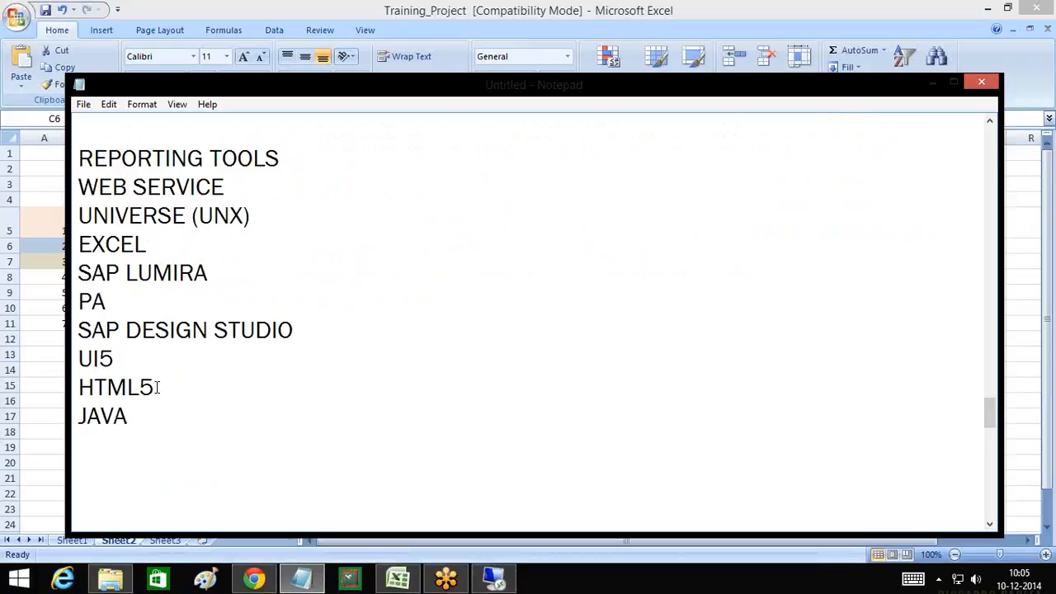
Highlight the UI5 to JAVA entries and the REPORTING TOOLS to SAP DESIGN STUDIO entries, and add an equals-sign separator line below JAVA
drag(157, 387, 68, 363)
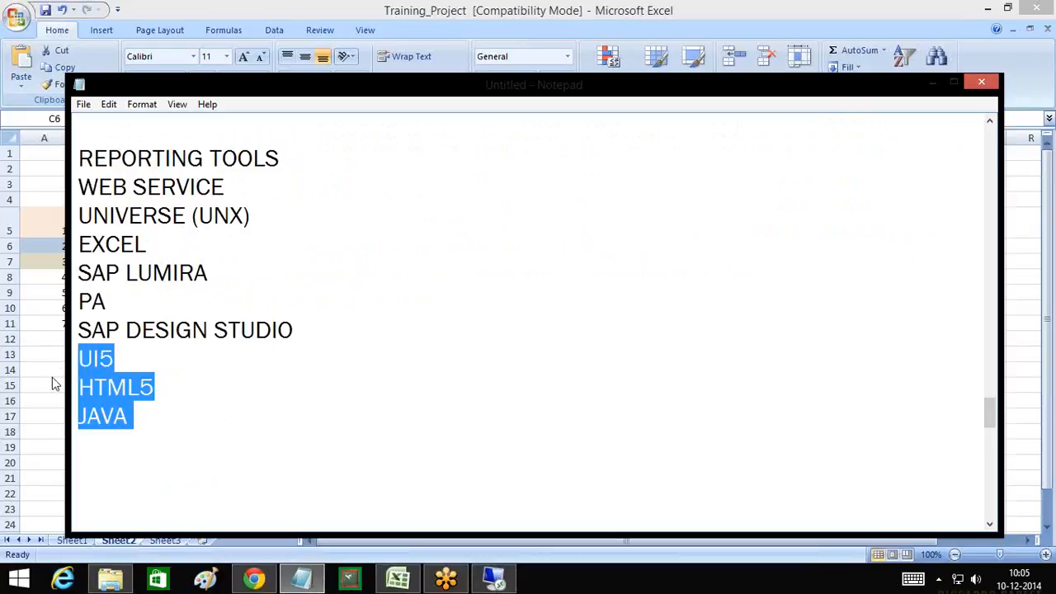
drag(302, 329, 78, 156)
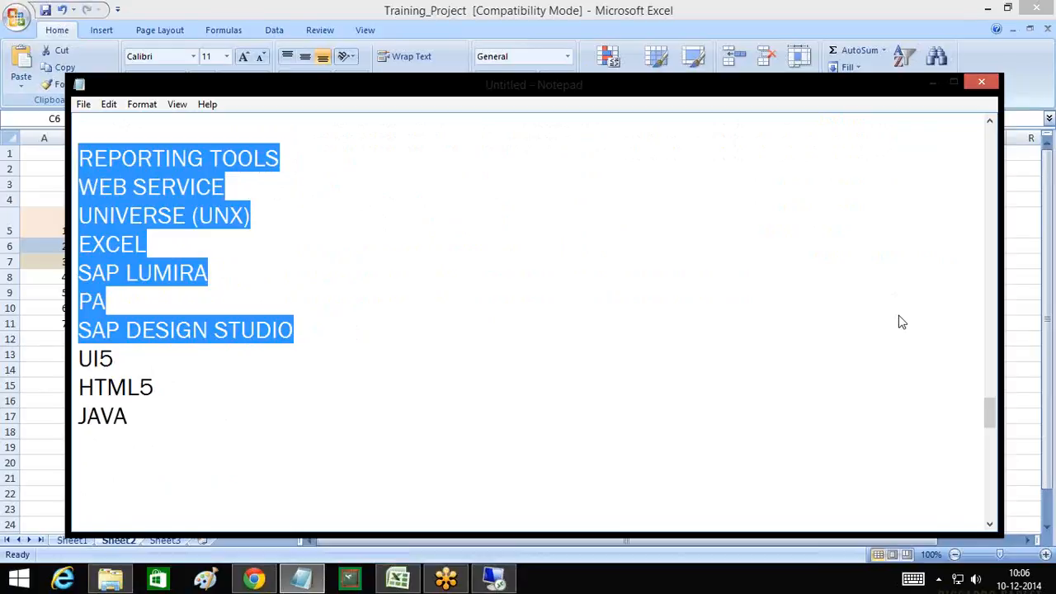
click(276, 435)
text(=============================================================)
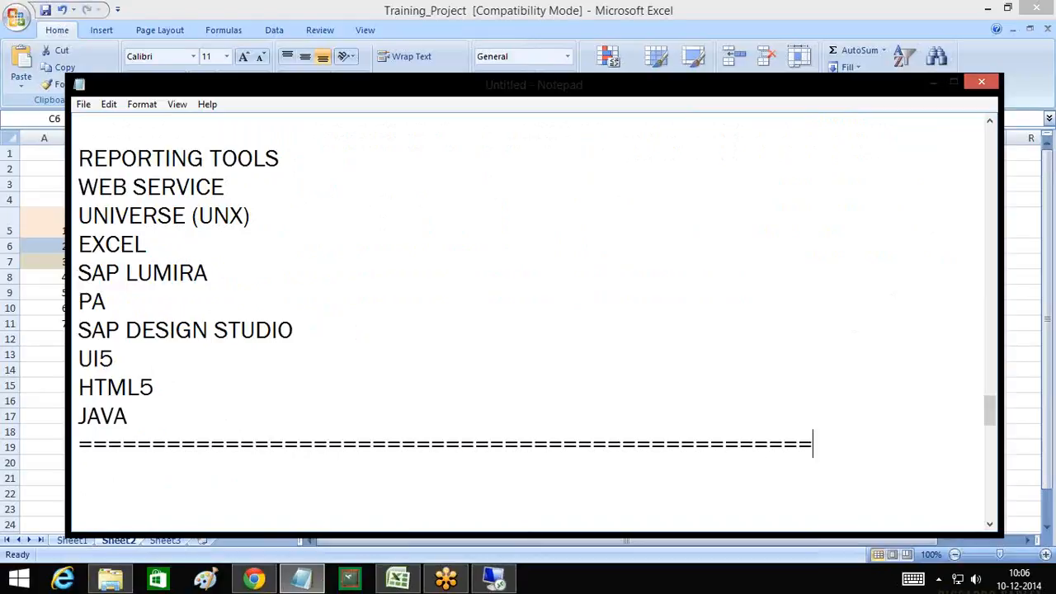
Add a block of blank lines below the equals-sign separator to make room for a new question
key(Return)
key(Return)
key(Return)
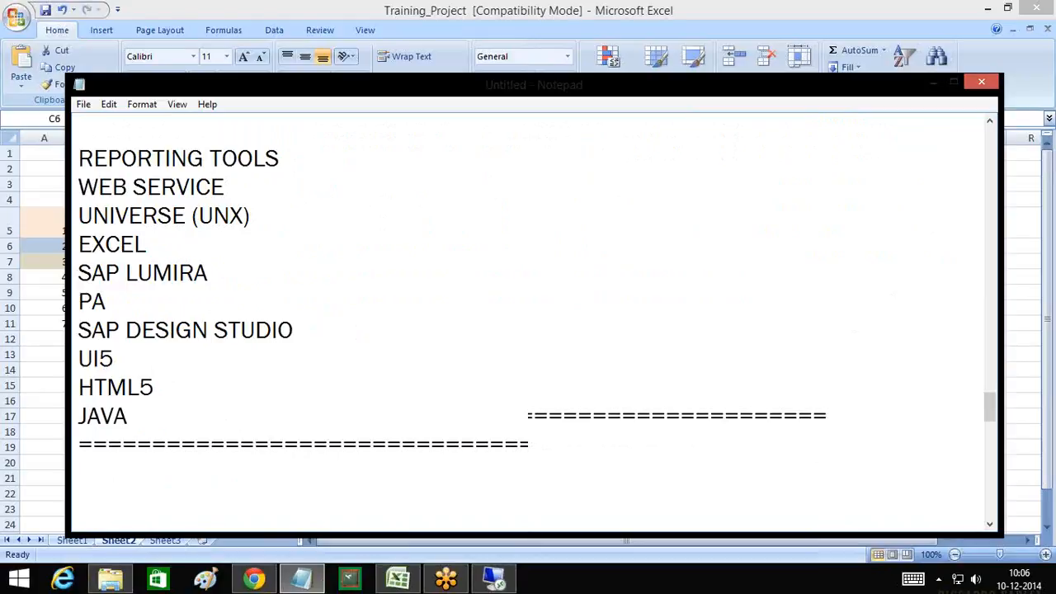
key(Return)
key(Return)
key(Return)
key(Return)
key(Return)
key(Return)
key(Return)
key(Return)
key(Return)
key(Return)
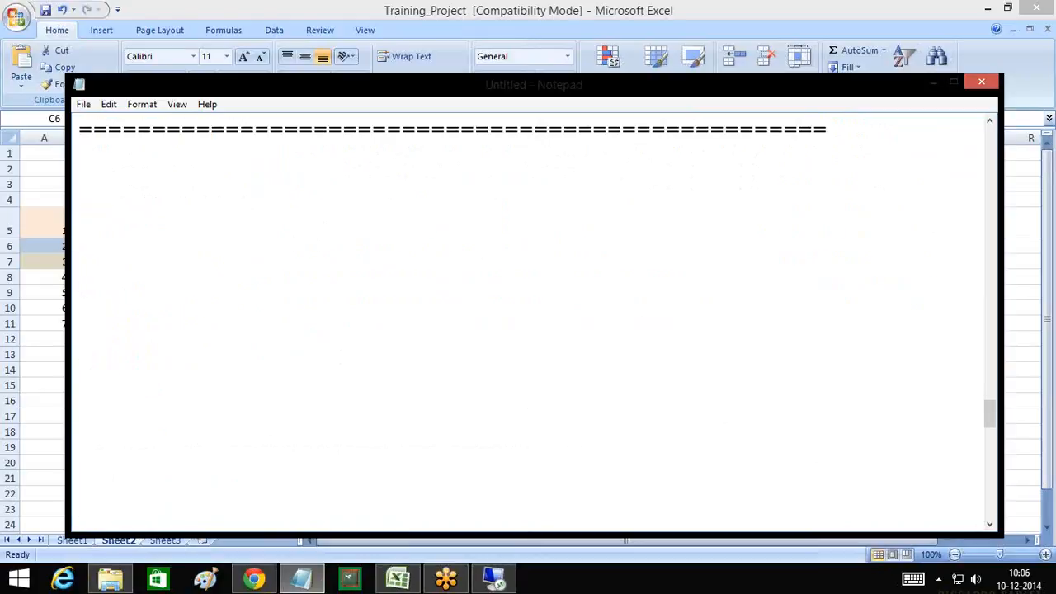
Switch to the SAP HANA Studio remote session and open the users and roles assigned to analytic privilege ZAP_SCM_CODE_US
click(428, 31)
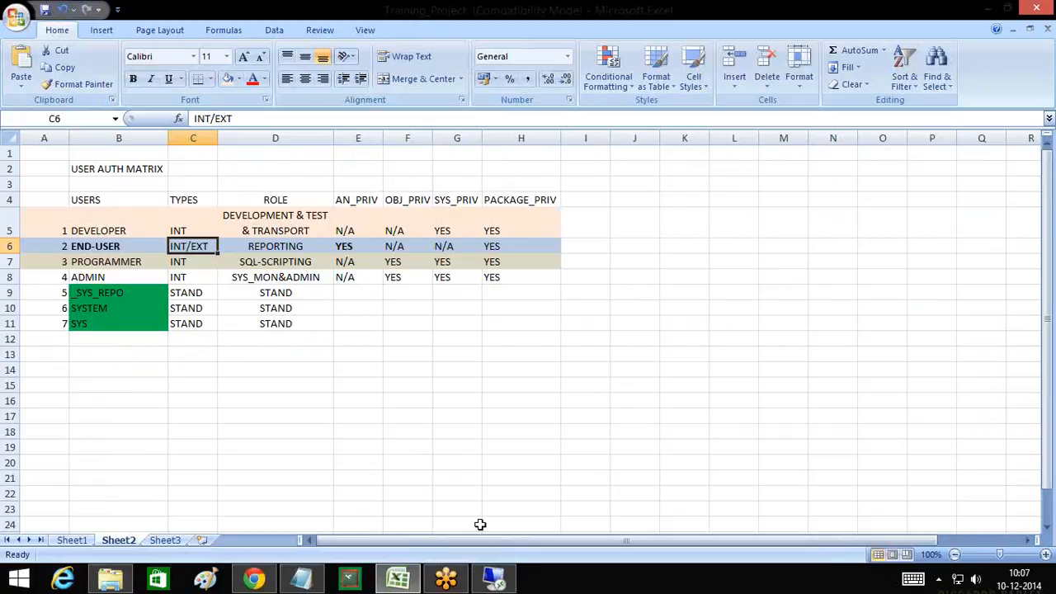
click(495, 580)
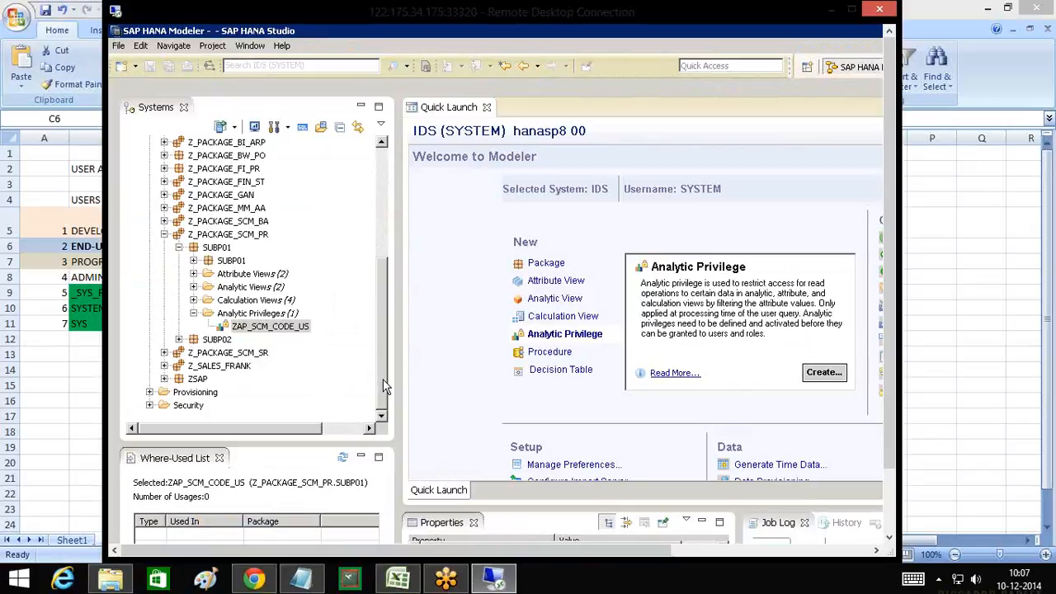
click(295, 327)
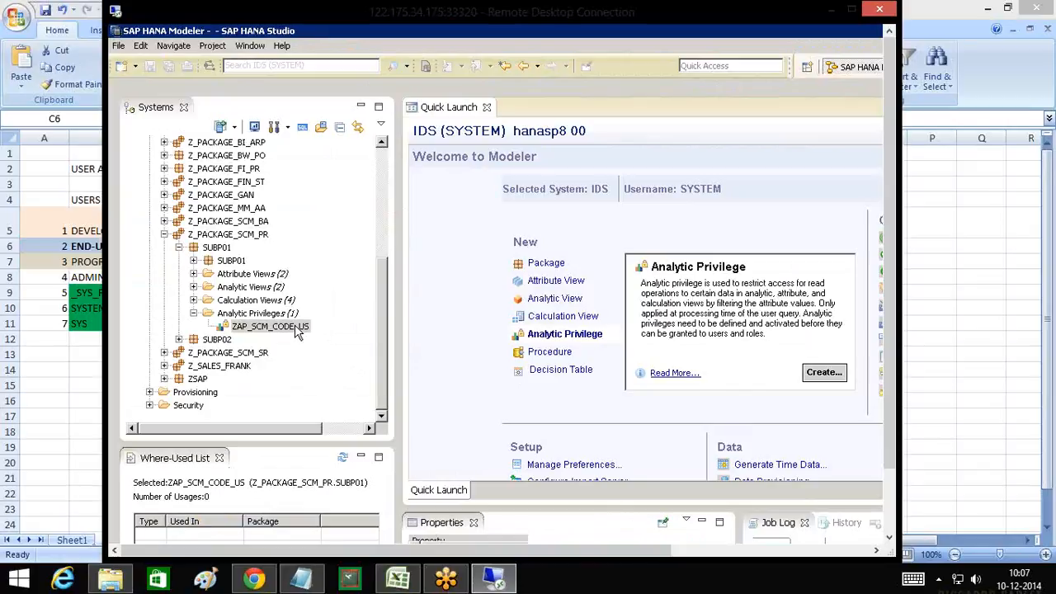
double_click(295, 327)
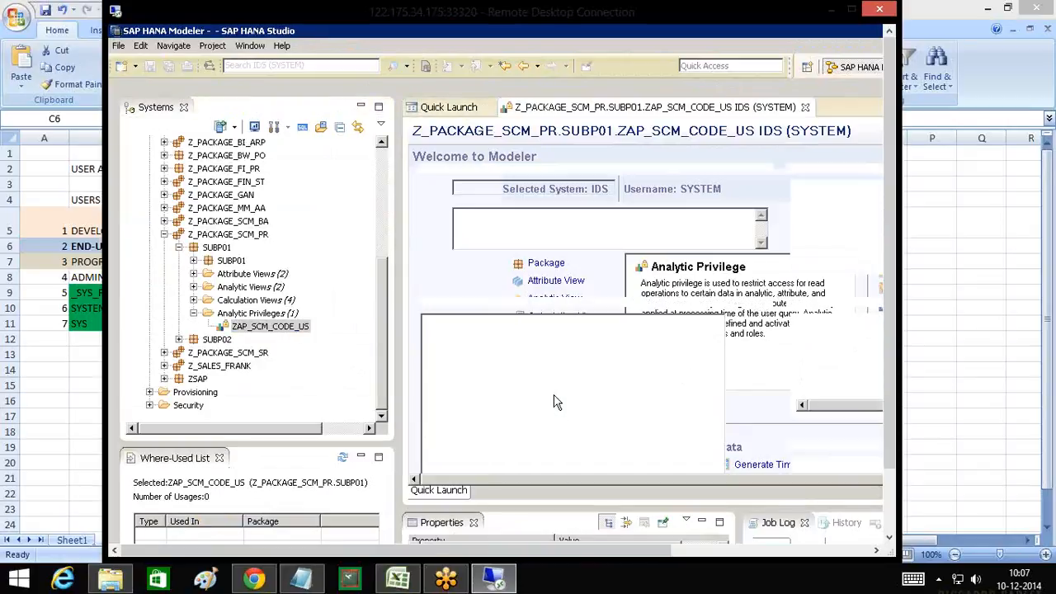
click(527, 490)
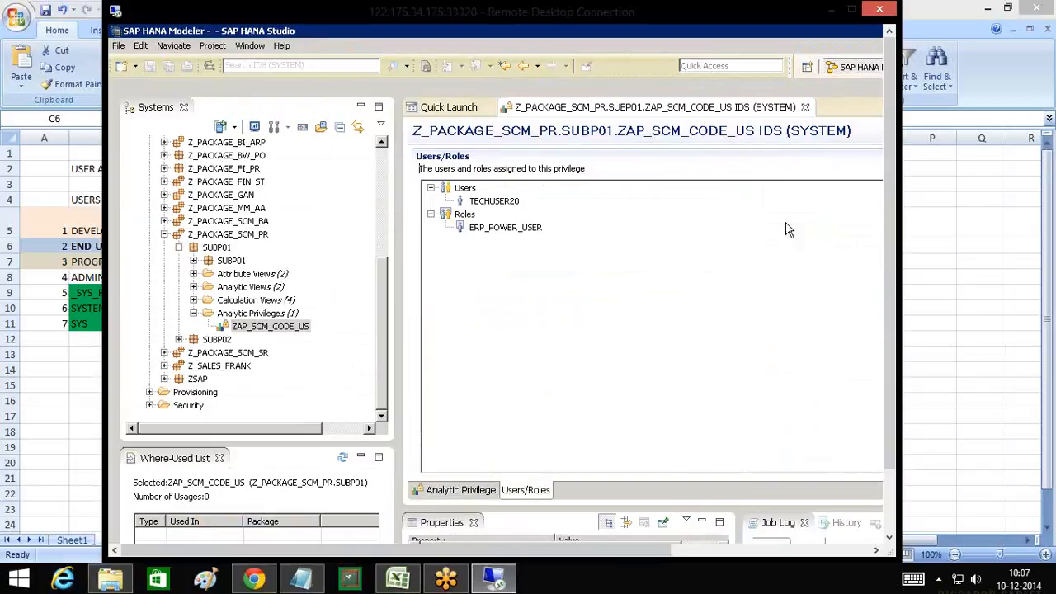
Highlight assigned user TECHUSER20 and role ERP_POWER_USER in turn to compare direct and role-based assignment
click(498, 204)
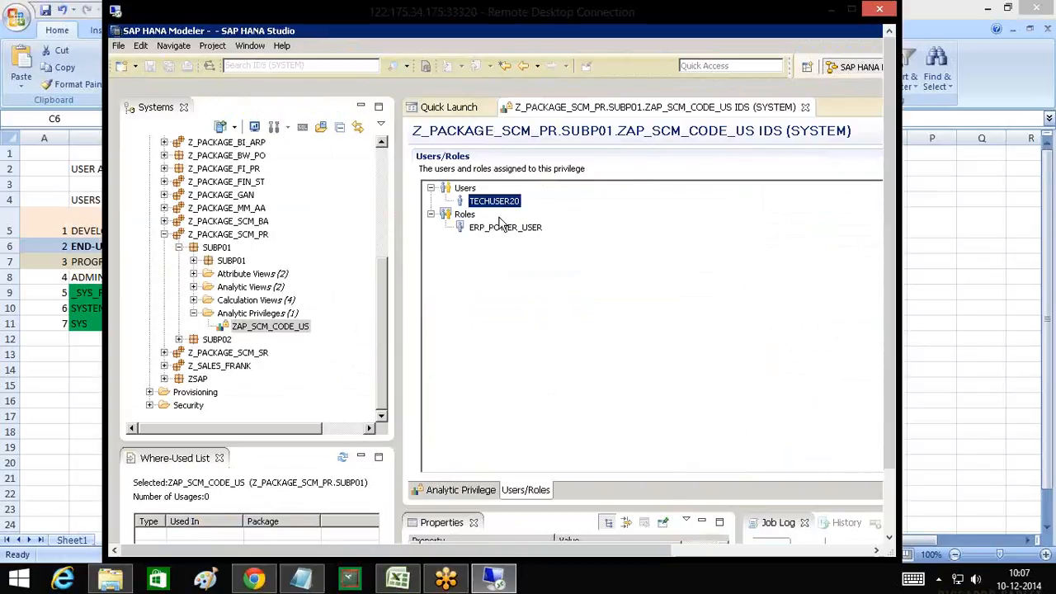
click(501, 229)
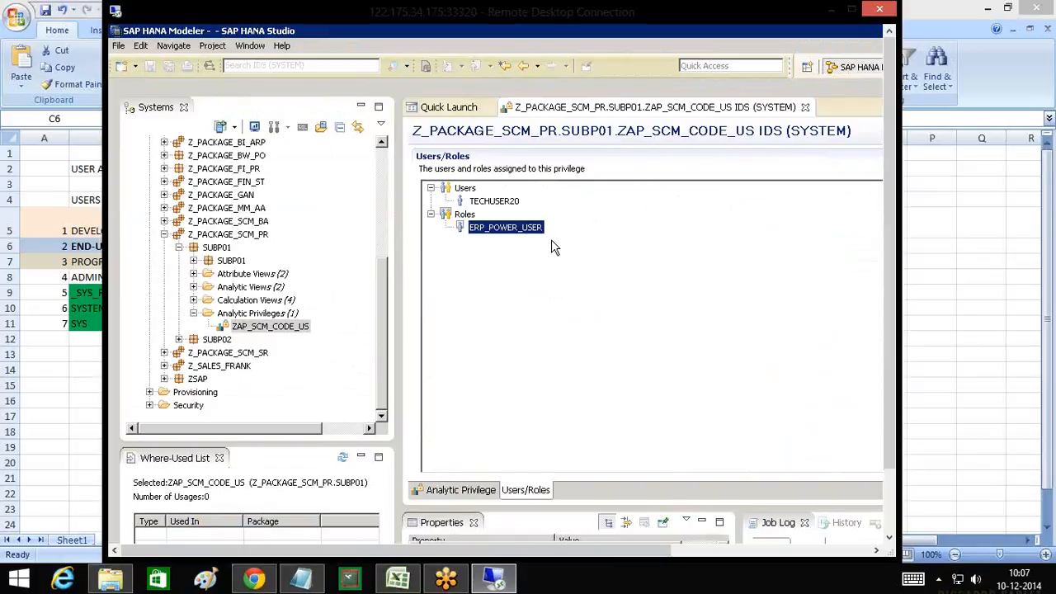
click(494, 201)
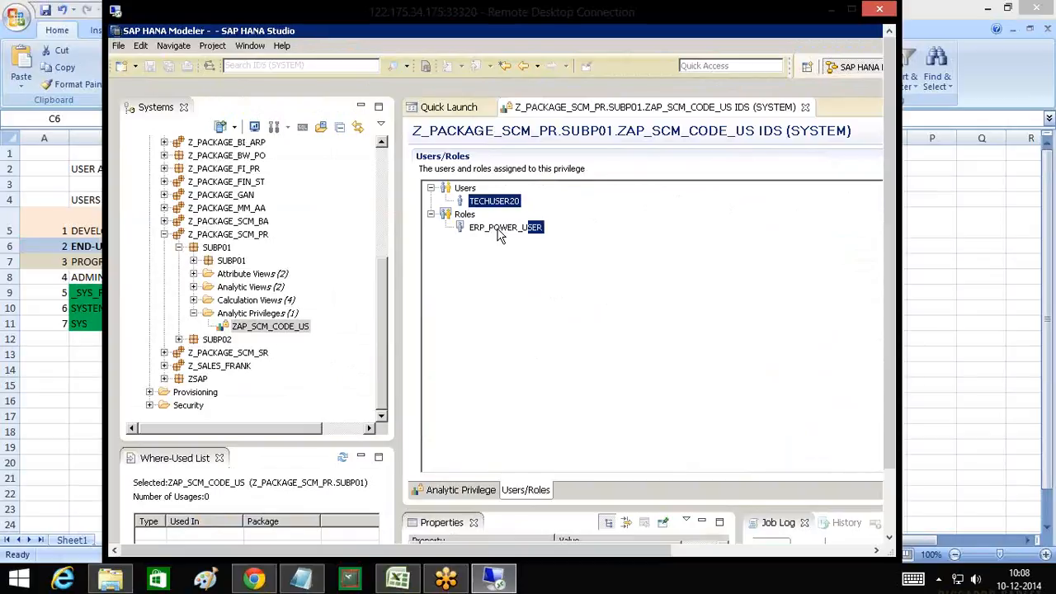
click(500, 231)
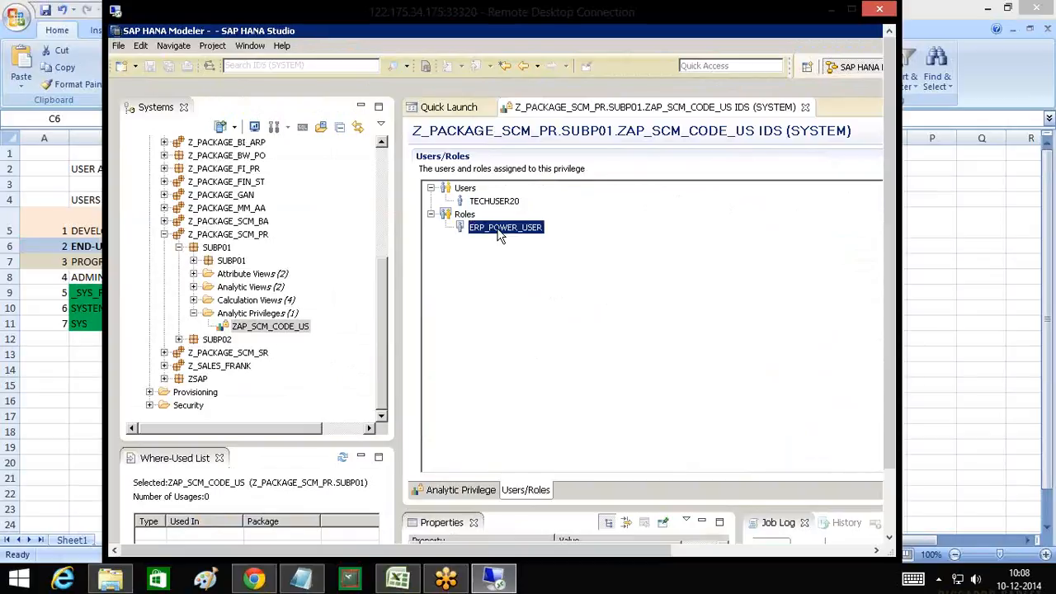
Switch to the Training_Project workbook in Excel and examine the DEVELOPER user and its role entry in the authorization matrix
click(84, 247)
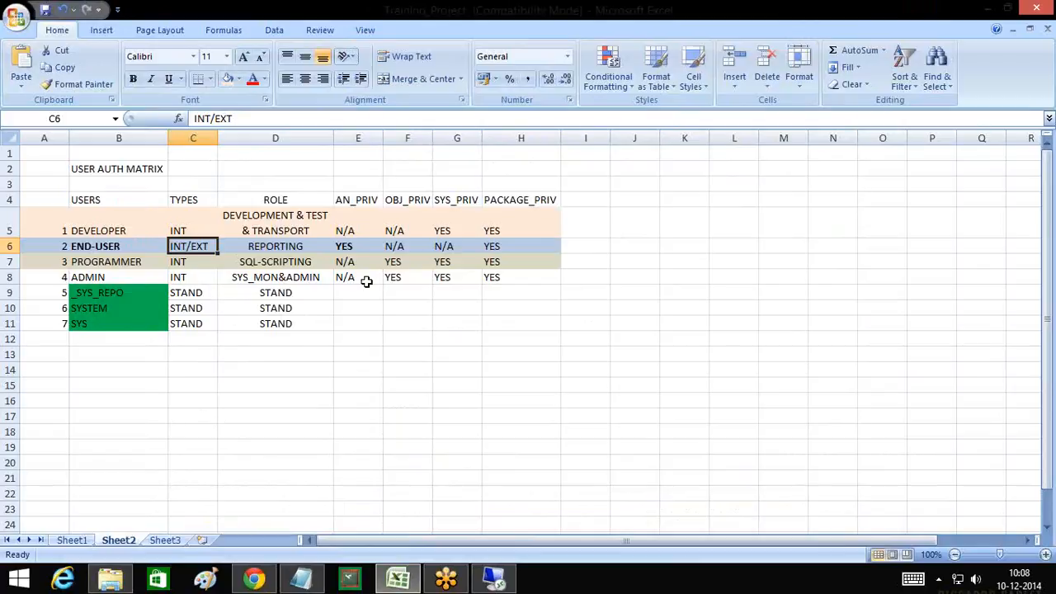
click(126, 233)
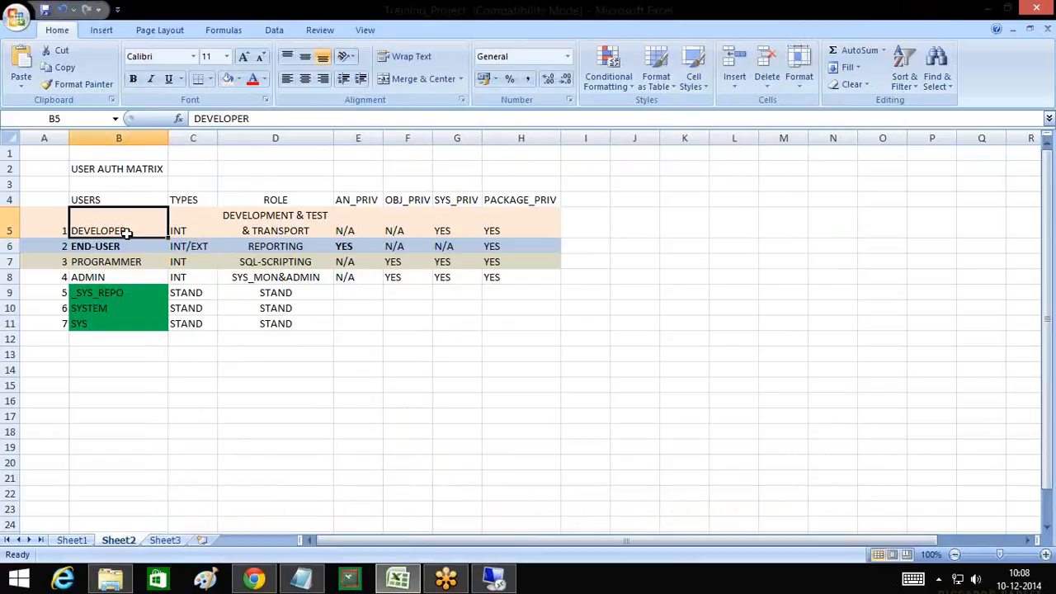
click(275, 233)
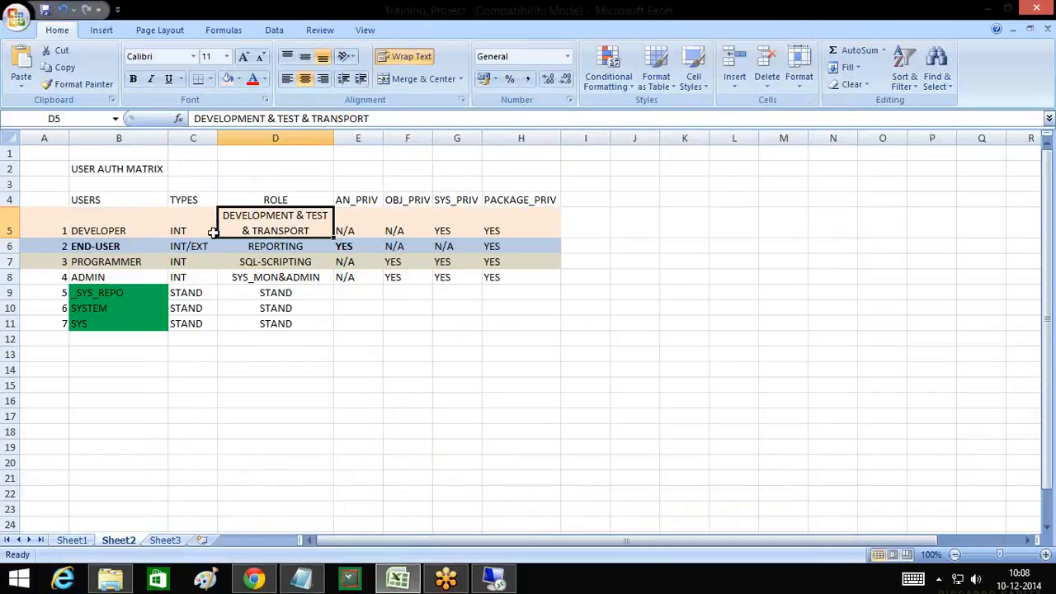
click(137, 231)
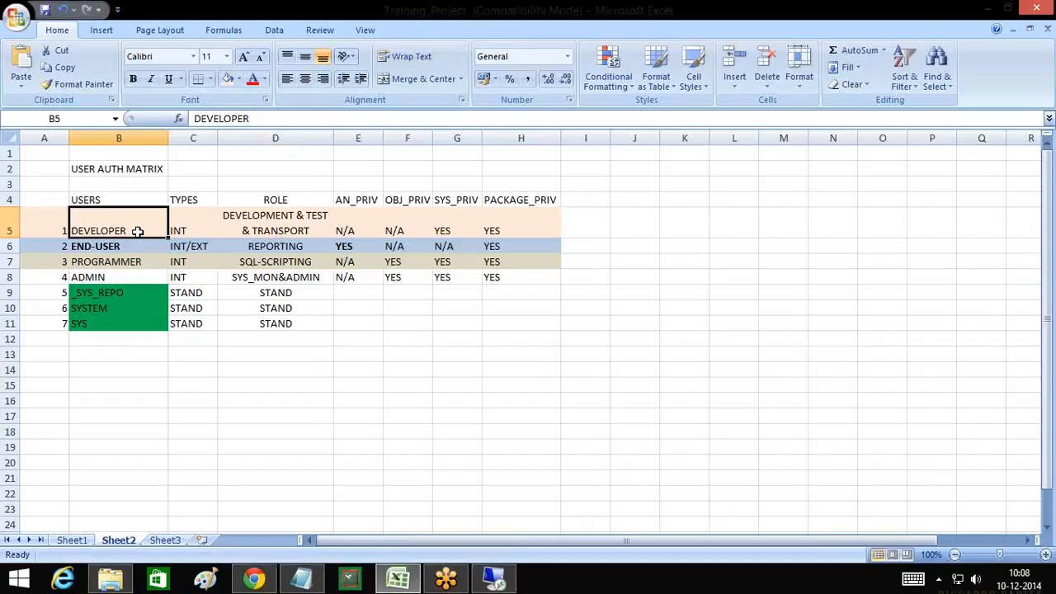
click(292, 198)
click(285, 223)
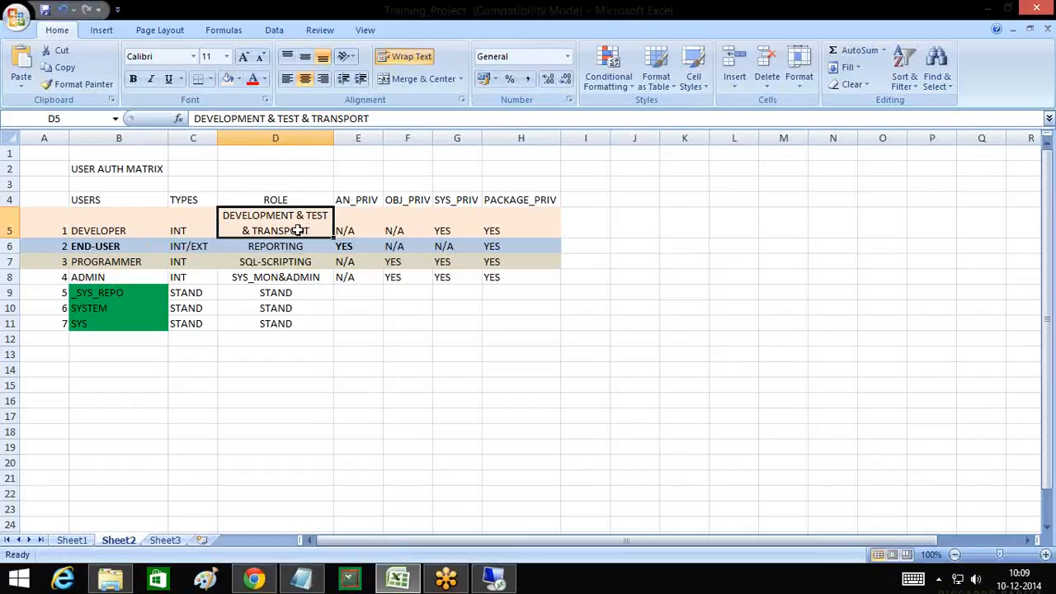
Review the DEVELOPER row's entries for analytic, object, system and package privileges, ending on the DEVELOPER cell
click(357, 227)
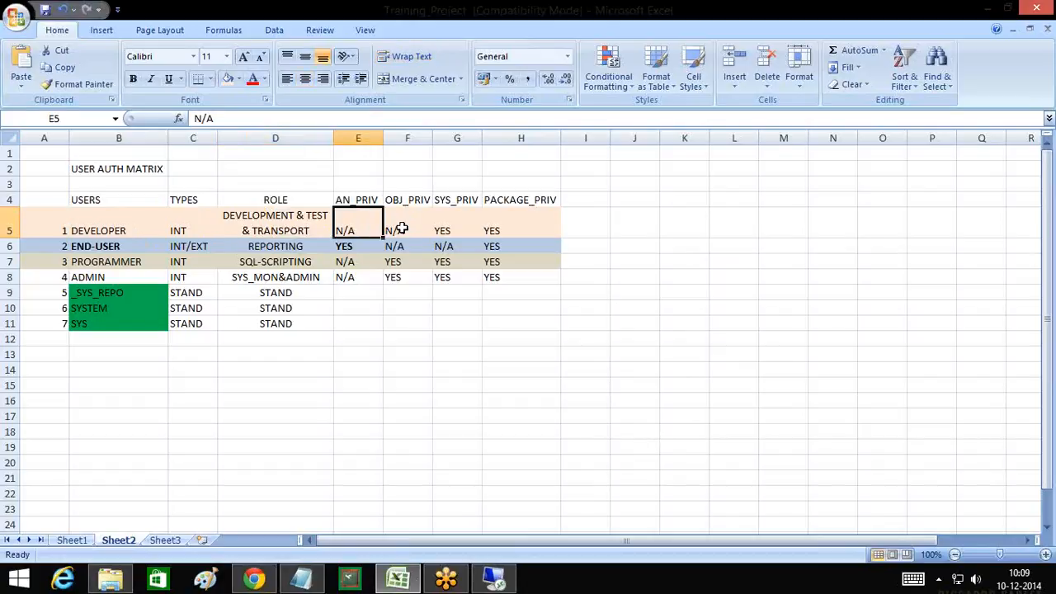
click(417, 227)
click(466, 227)
click(511, 227)
click(351, 227)
click(86, 228)
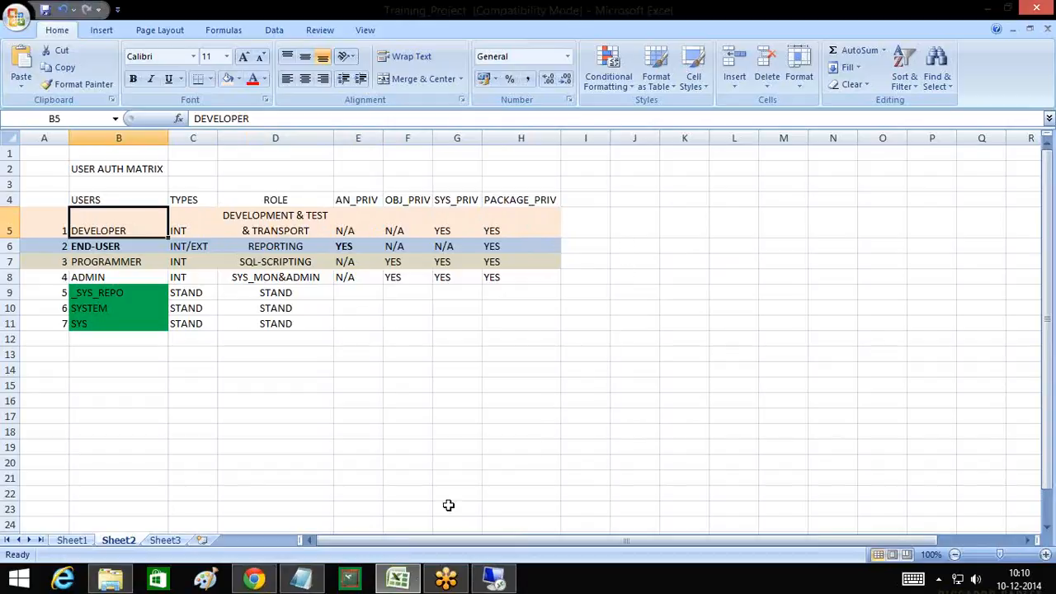
Switch to Notepad and write SAP.COM/RDS as the answer below the question about where business content is
click(305, 579)
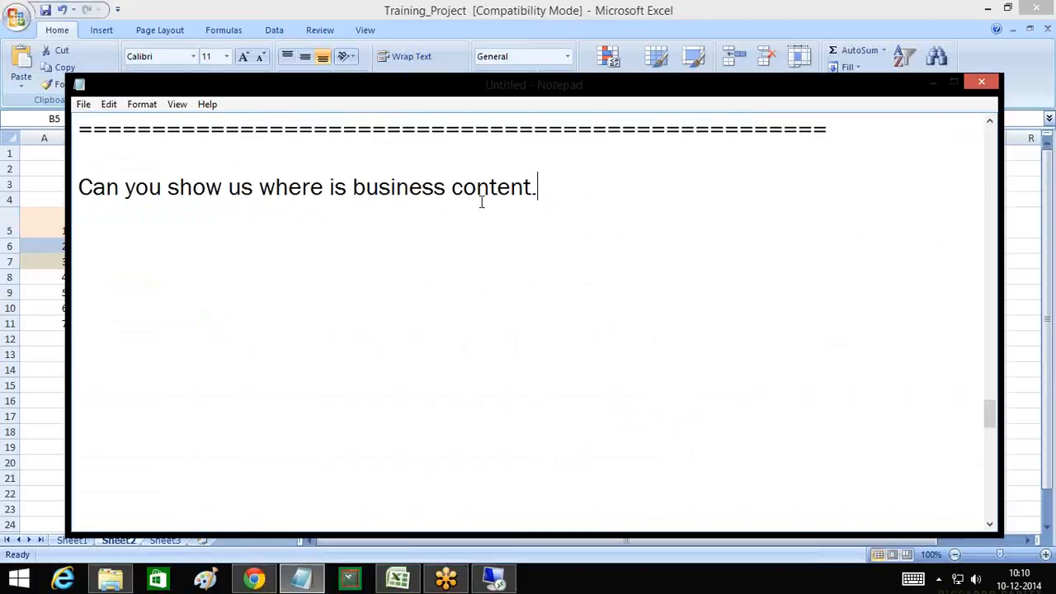
click(860, 234)
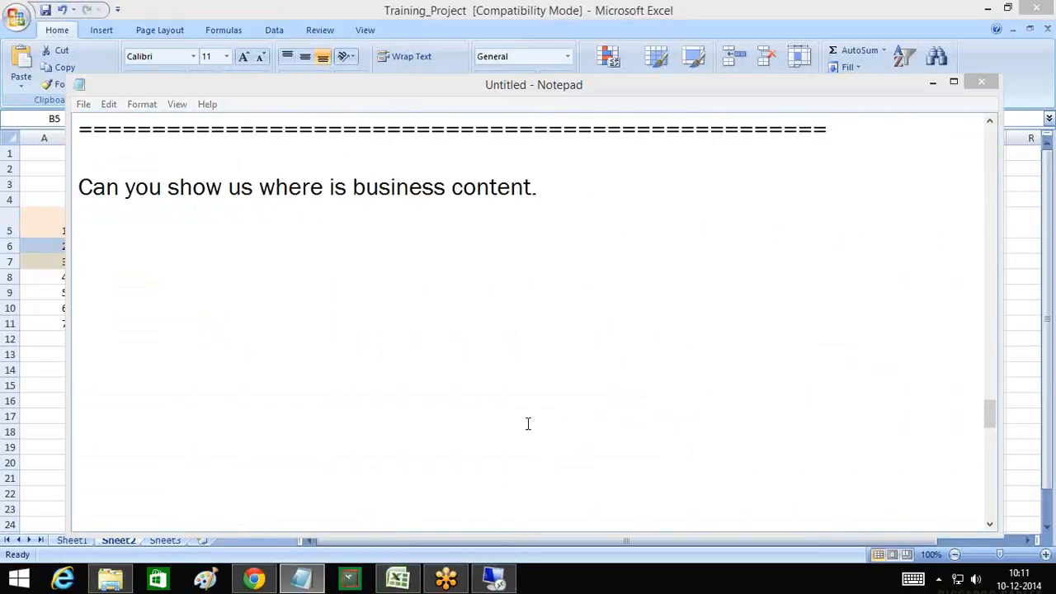
click(569, 191)
key(Return)
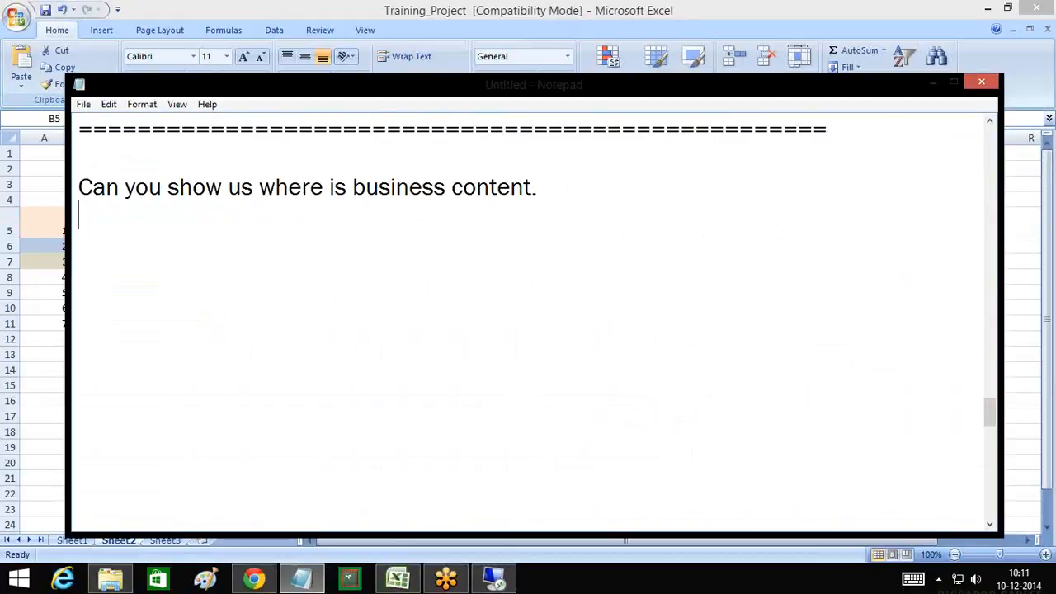
text(SAP.COM)
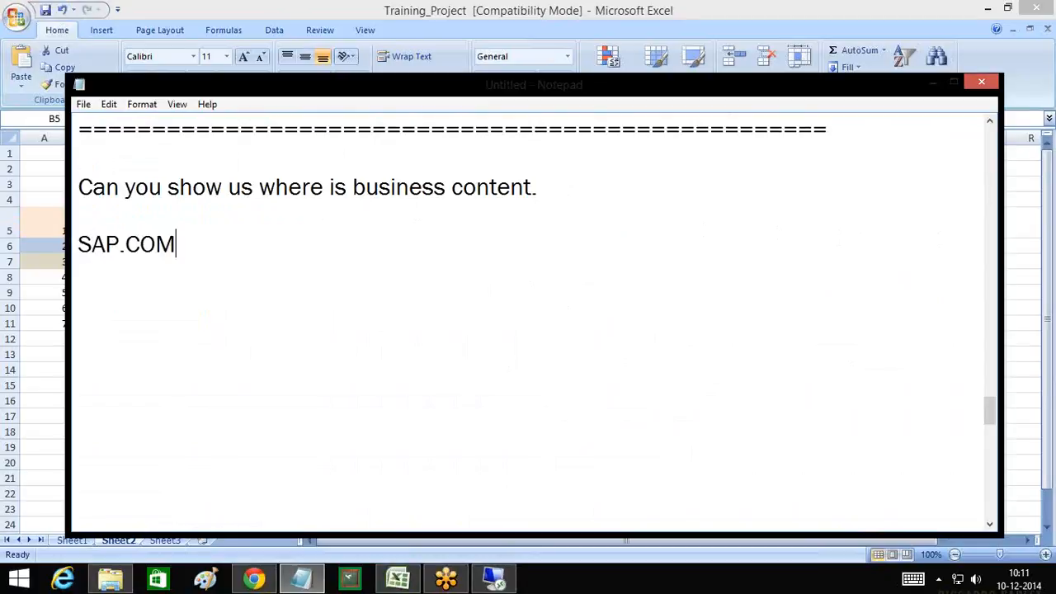
text(/RDS)
Add STUDIO after a blank line below SAP.COM/RDS, with sap PACKAGE on the line beneath it
key(Return)
key(Return)
text(STUDIO)
key(Return)
text(sp)
key(BackSpace)
text(ap)
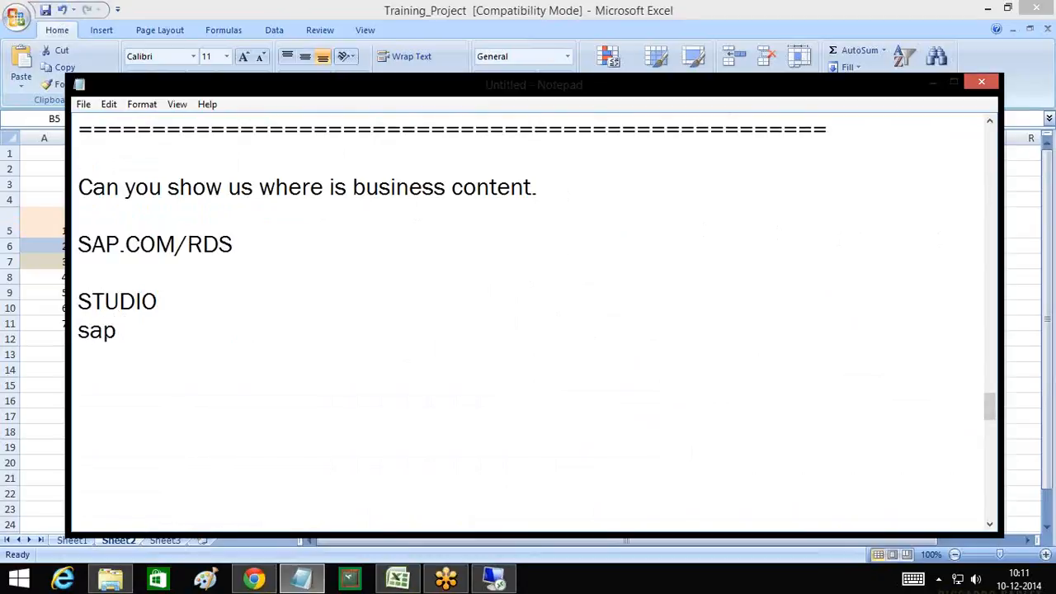
text( PACKAGE)
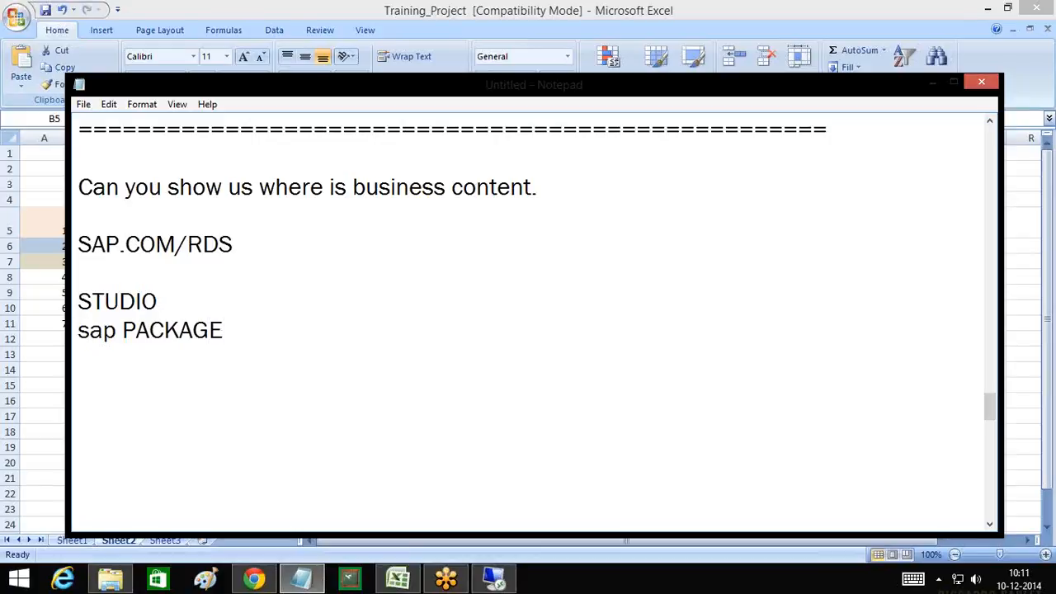
Switch to the SAP HANA Studio remote session and examine the sap content package and its hana subpackage
click(509, 585)
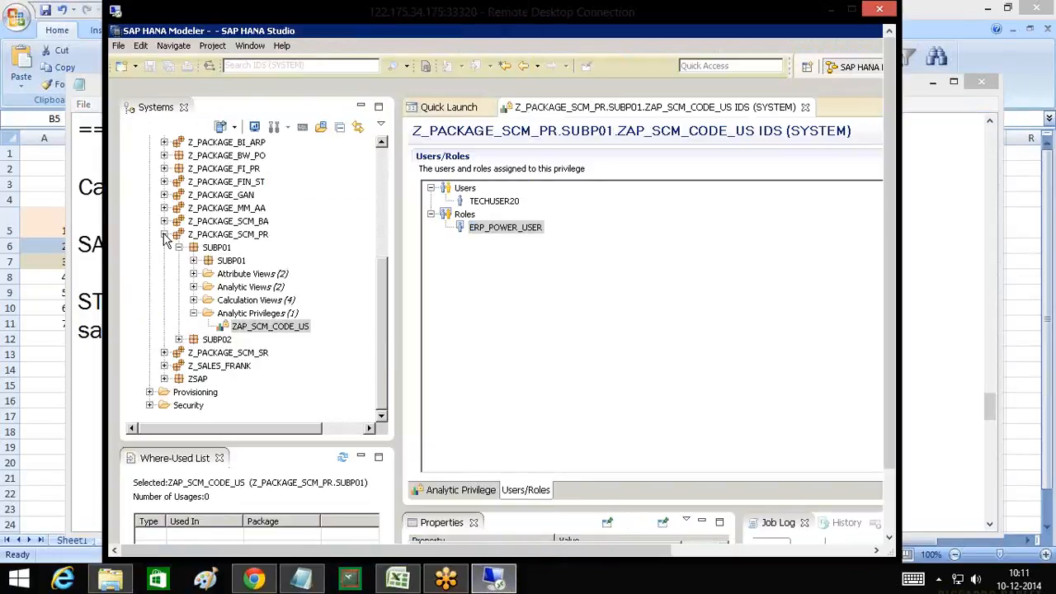
click(164, 236)
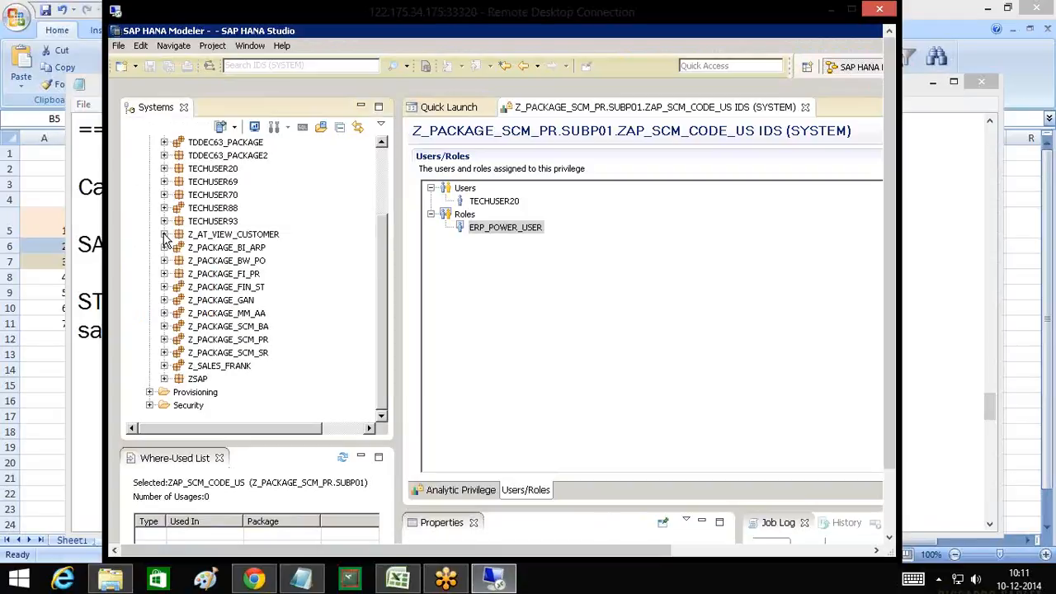
scroll(382, 194, up, 2)
click(169, 170)
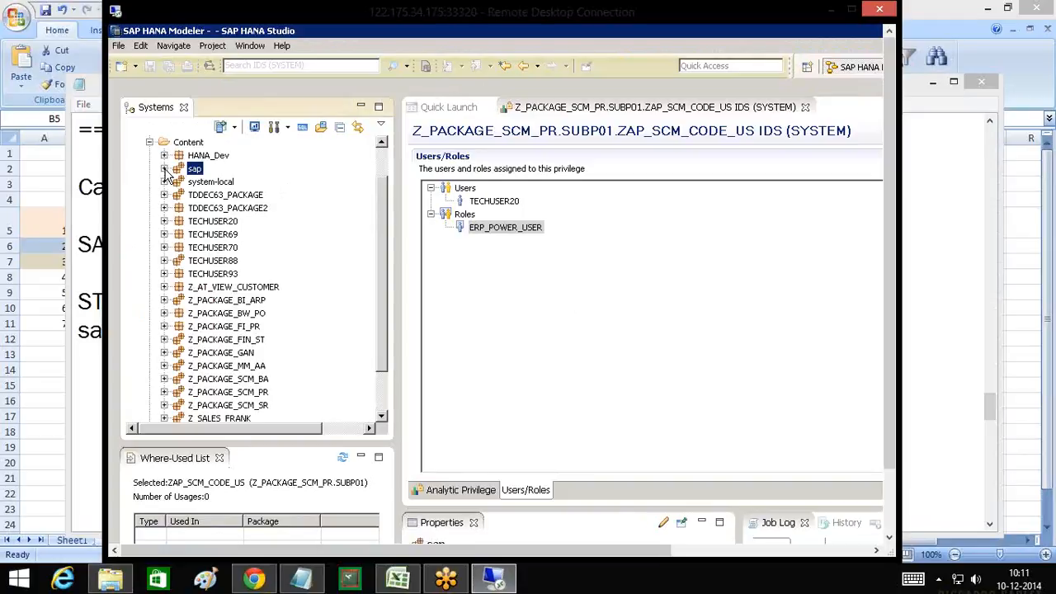
click(164, 169)
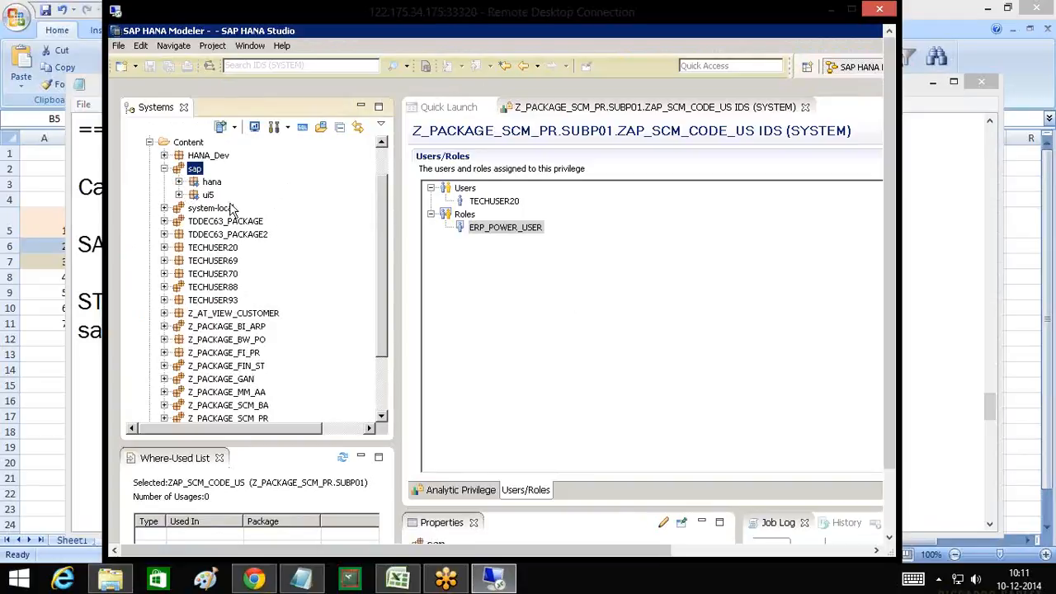
click(178, 182)
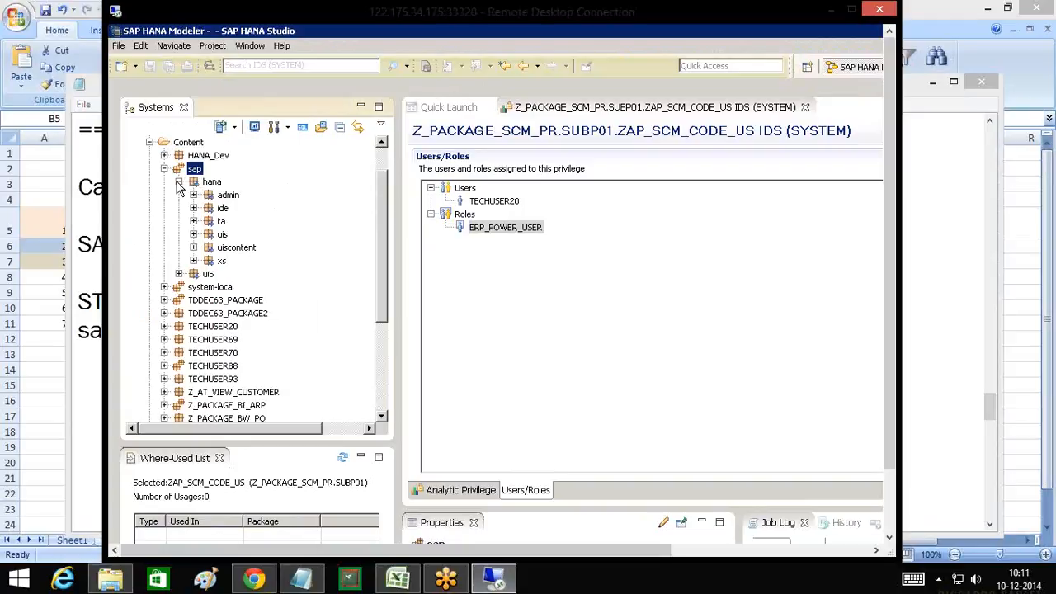
click(178, 182)
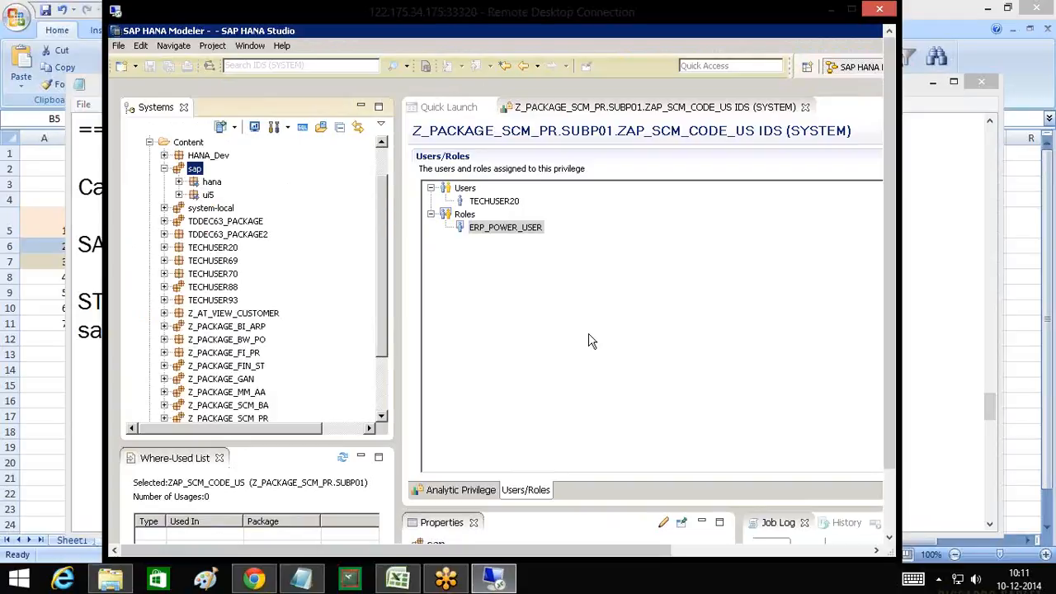
click(591, 343)
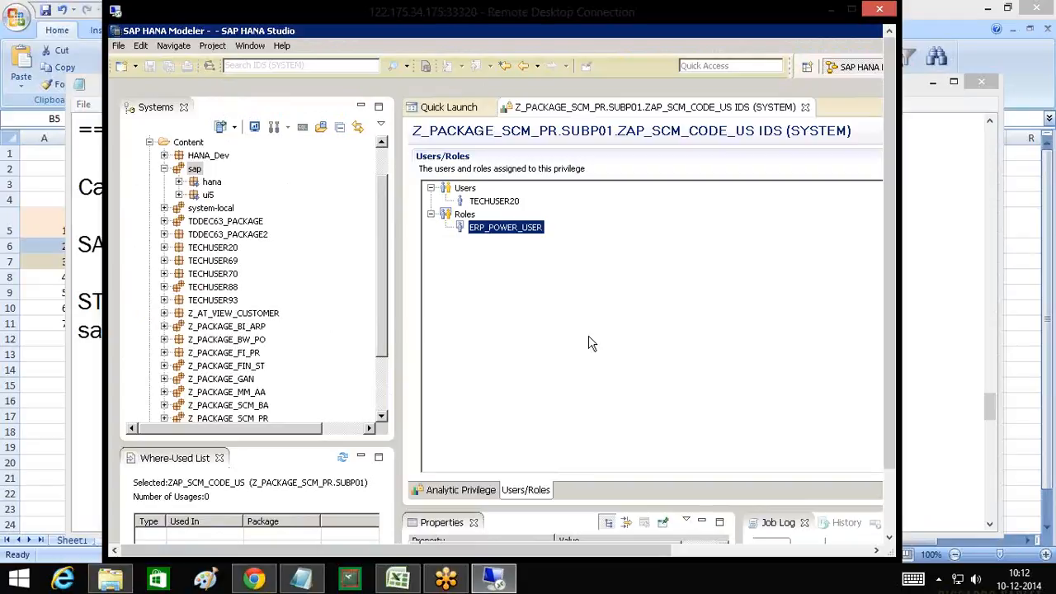
click(195, 171)
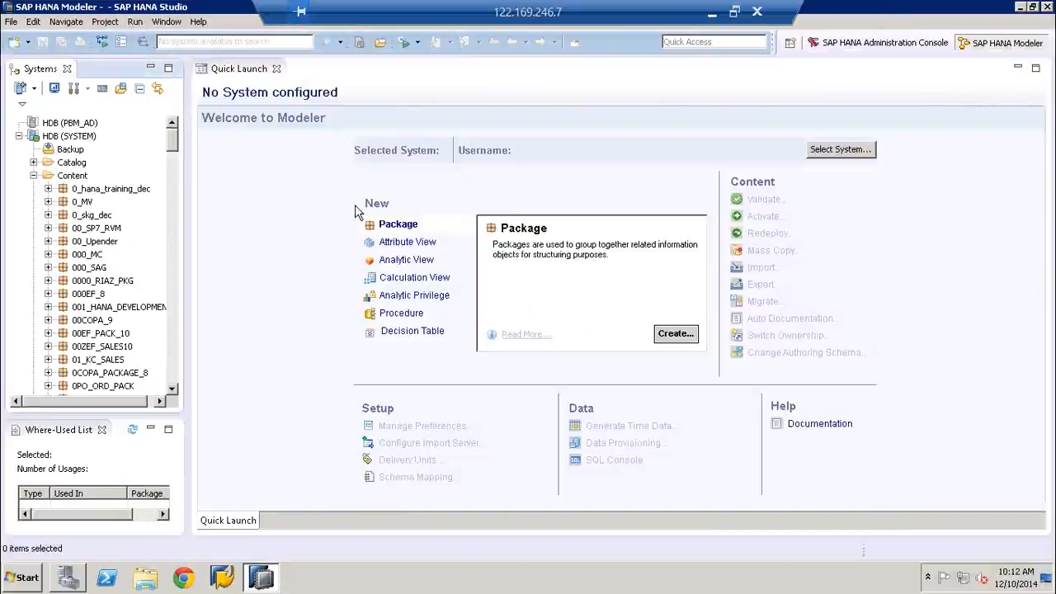
Locate the sap package in the HDB system's content in the other SAP HANA Studio session and expand its subpackages
click(69, 308)
key(s)
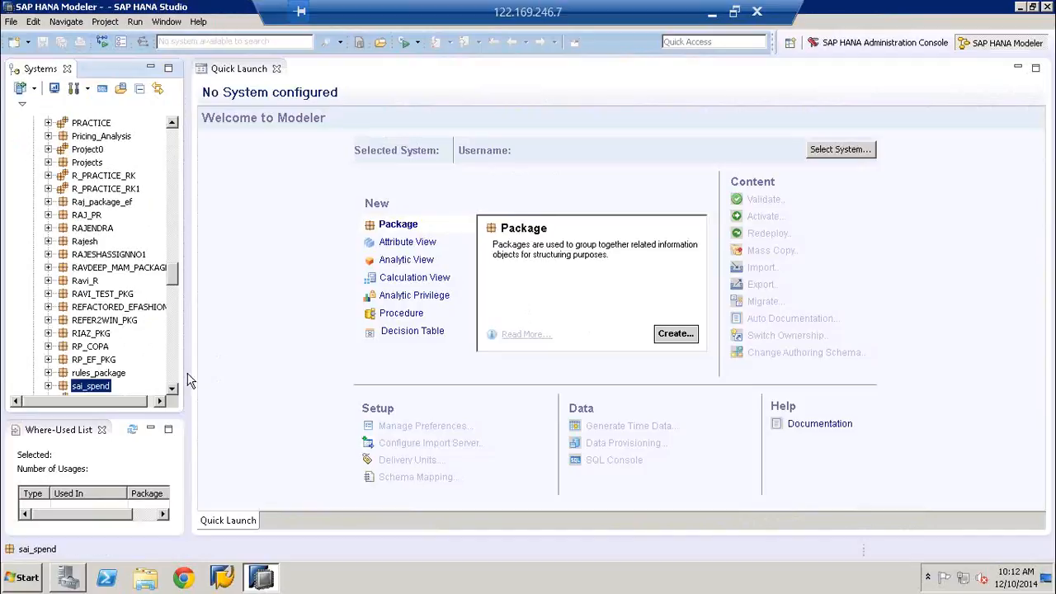
click(173, 390)
scroll(172, 389, down, 4)
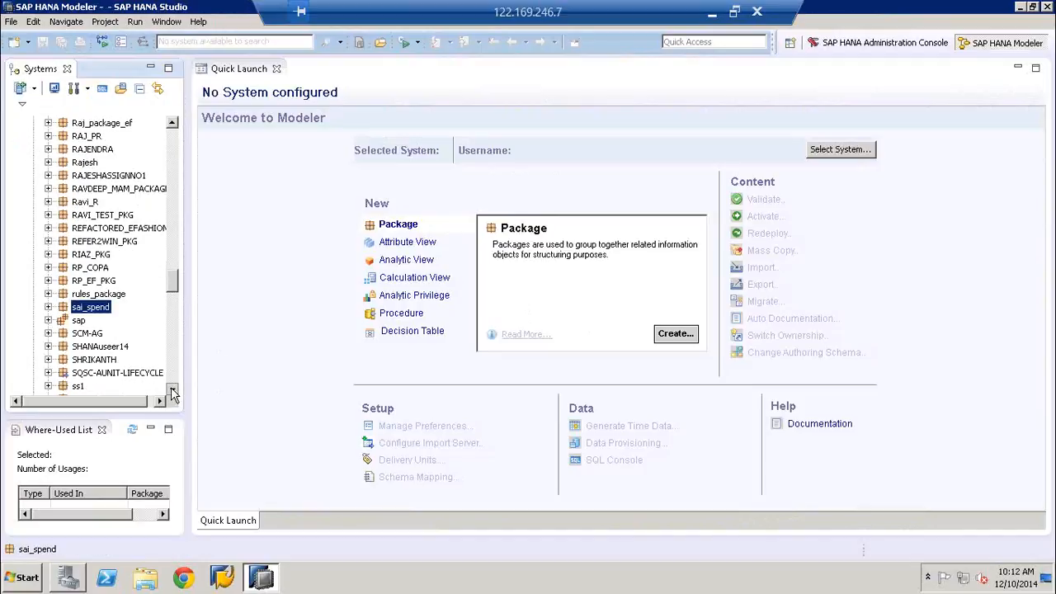
click(75, 230)
click(47, 228)
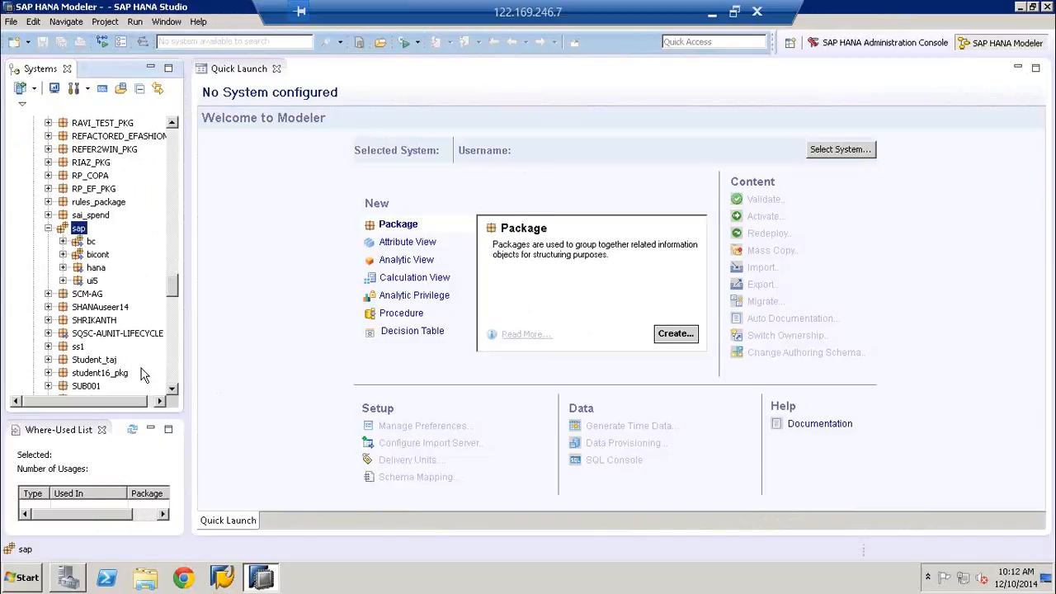
Select the HDB system with user SYSTEM as the Modeler's working system
scroll(173, 389, down, 2)
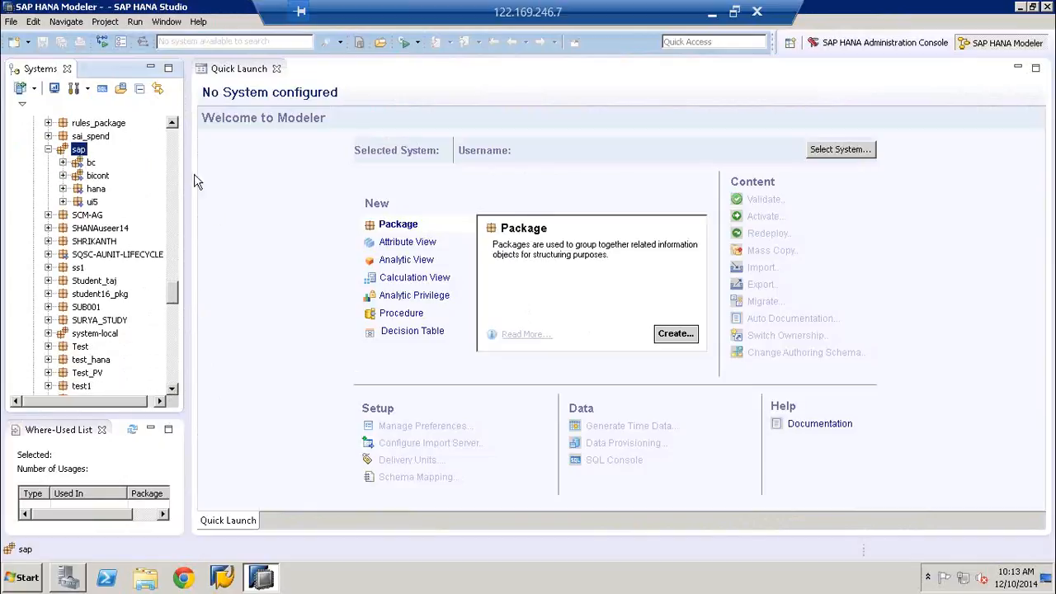
click(172, 124)
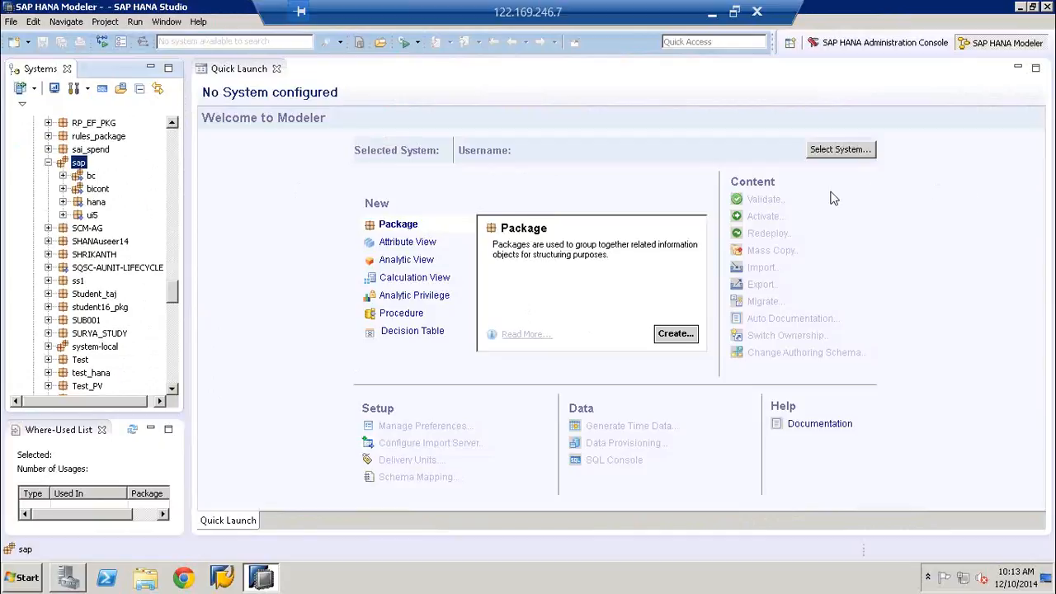
click(840, 149)
double_click(425, 172)
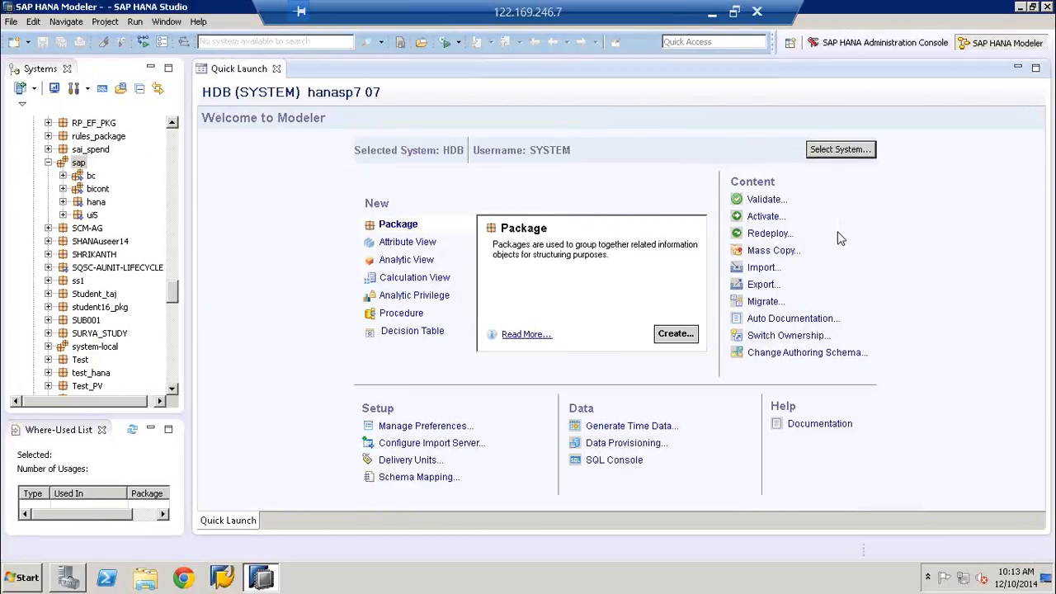
Expand the bicont package under sap and look through its sd package and the co package down to cfs
drag(100, 170, 110, 222)
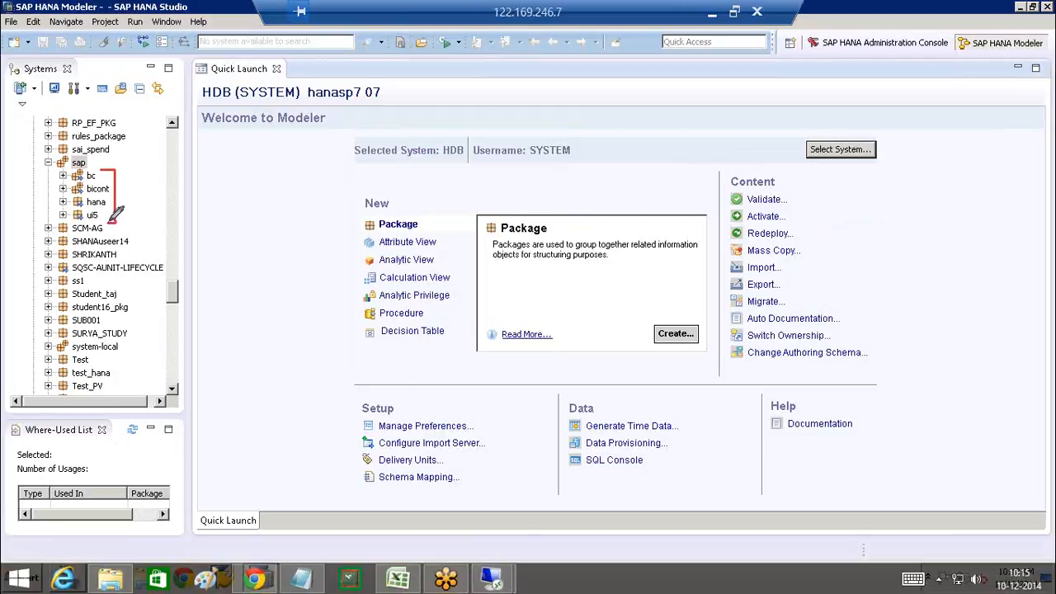
key(Escape)
click(86, 191)
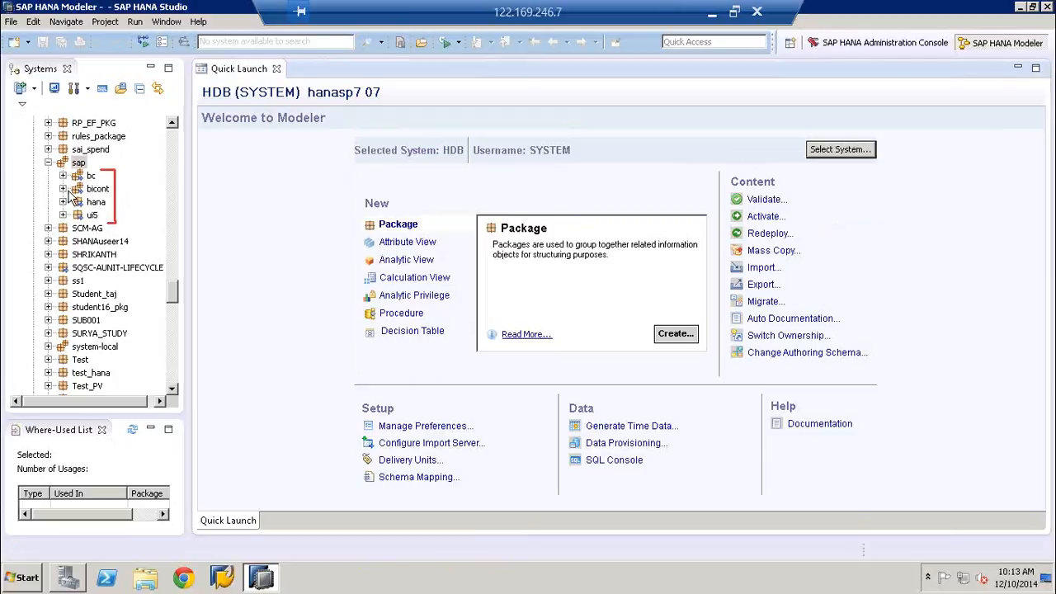
double_click(74, 191)
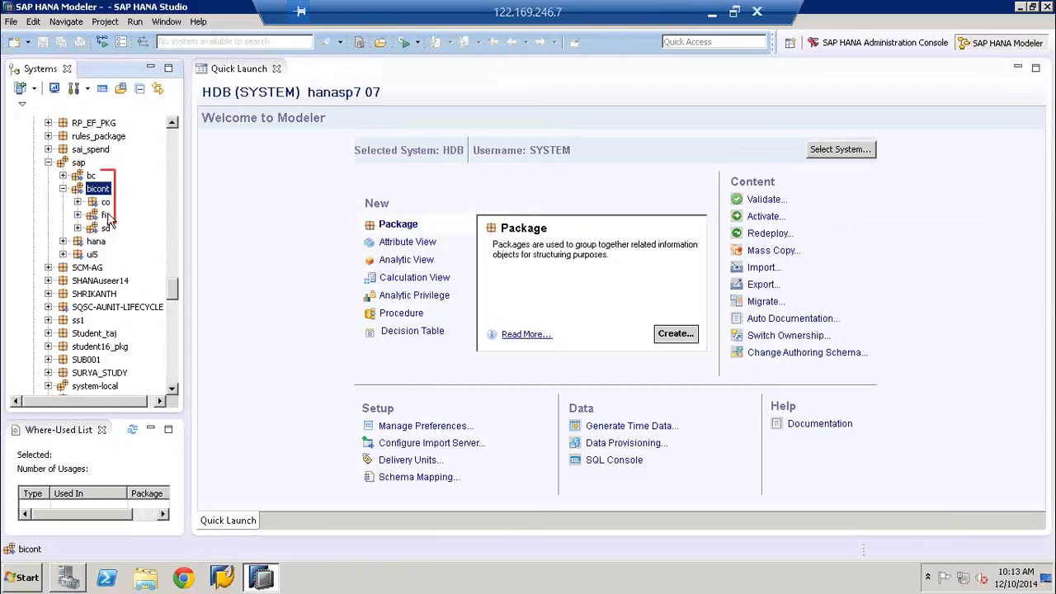
click(105, 202)
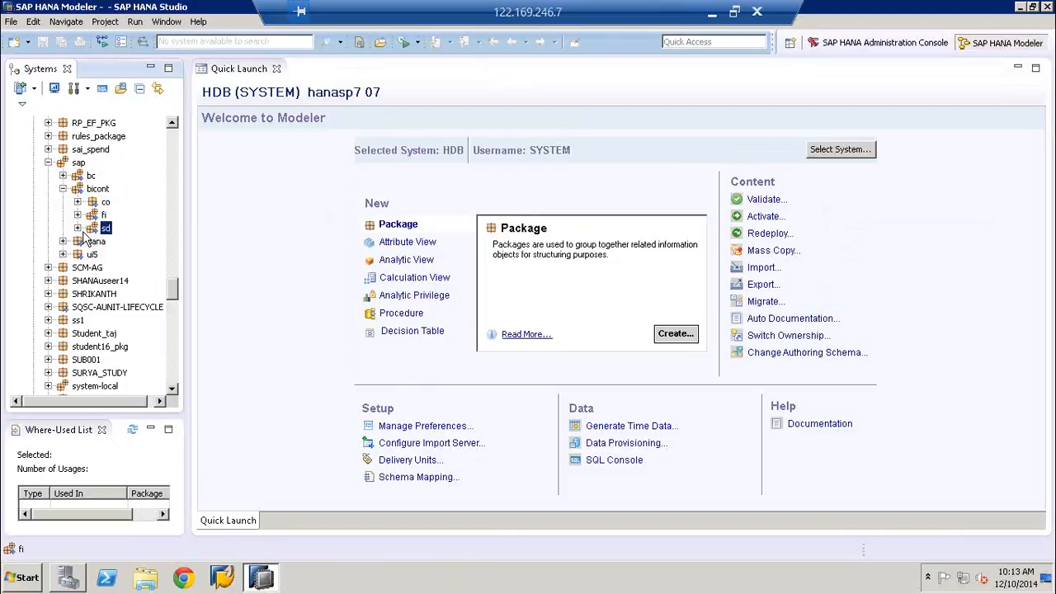
click(78, 228)
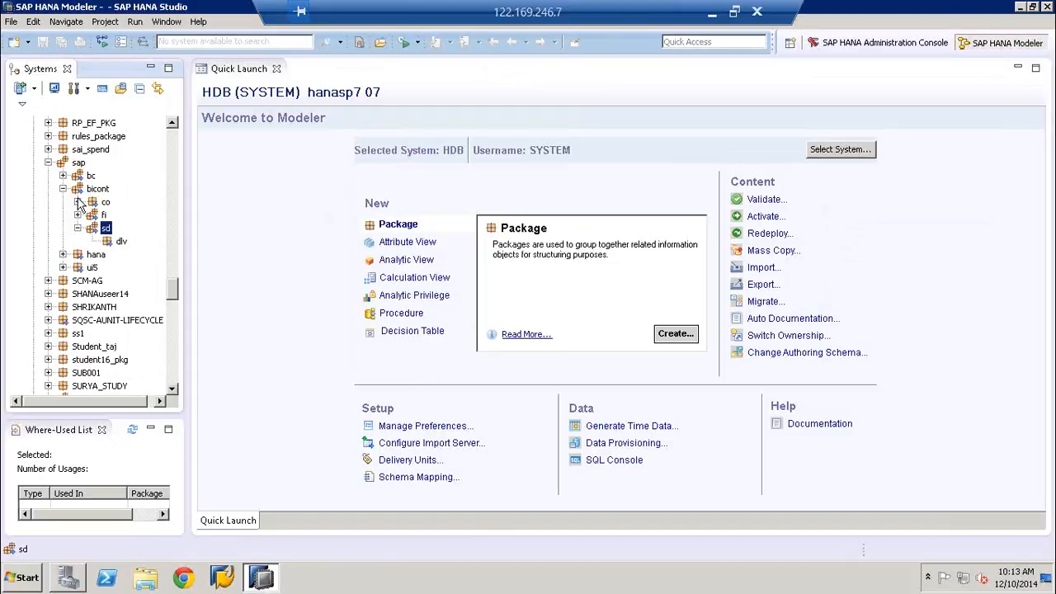
click(78, 201)
click(93, 215)
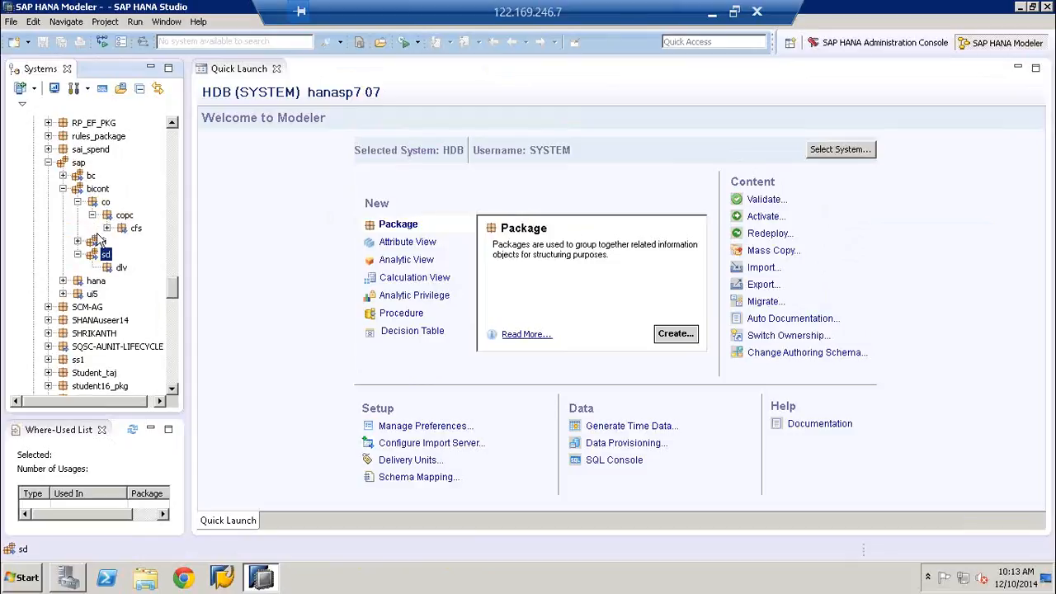
click(108, 228)
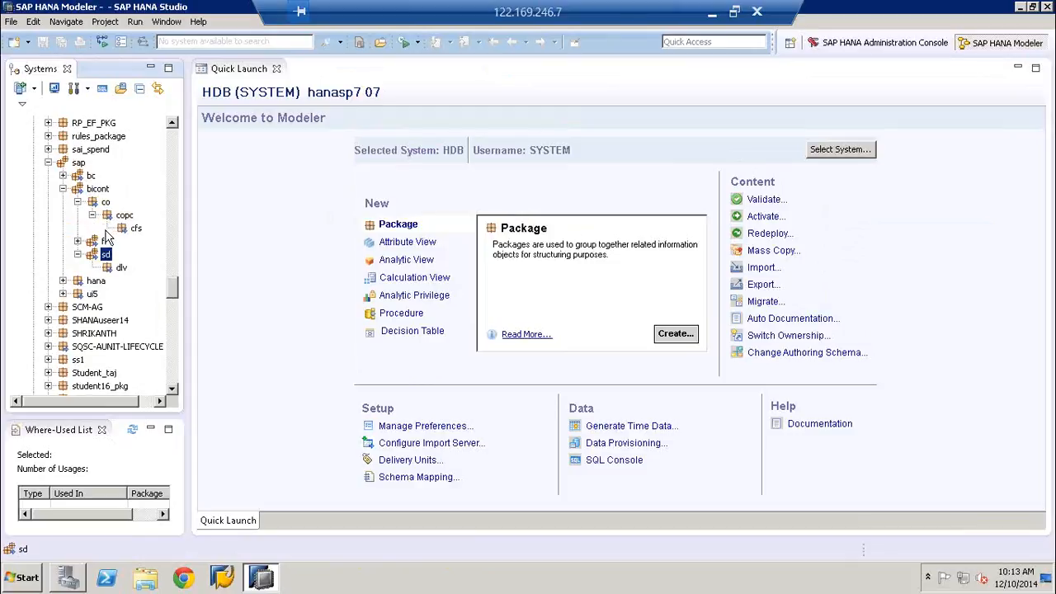
Expand the bc package under sap to view the contents of epm, its oia subpackage, and ris
click(63, 176)
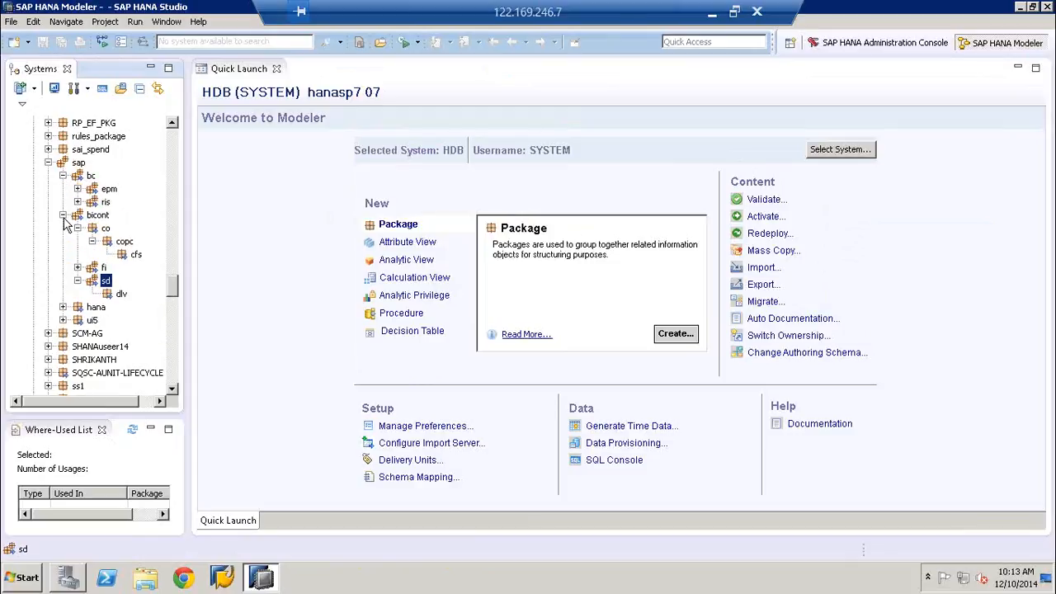
click(78, 189)
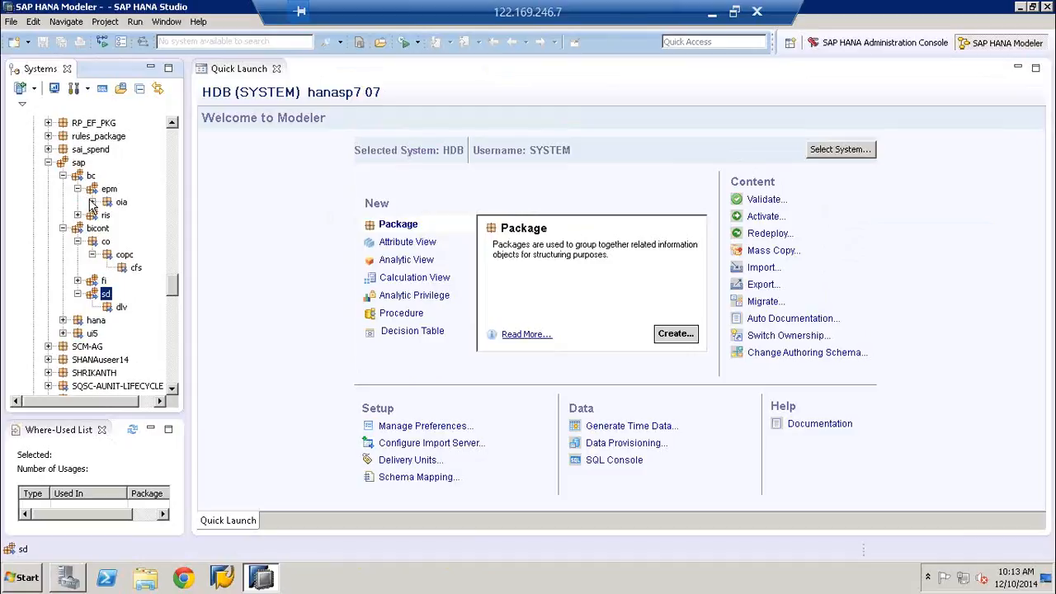
click(93, 203)
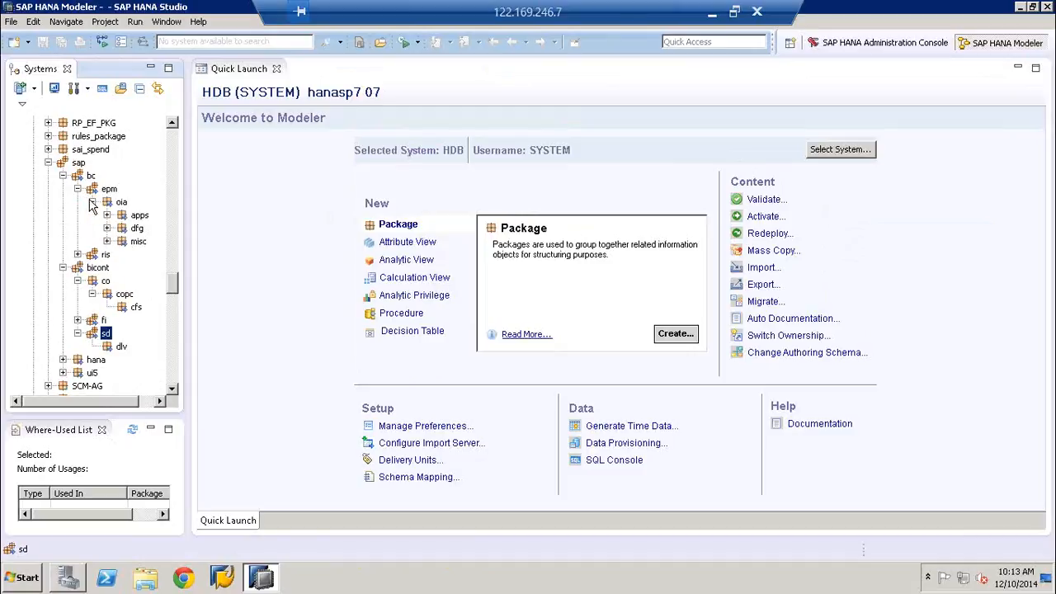
click(77, 255)
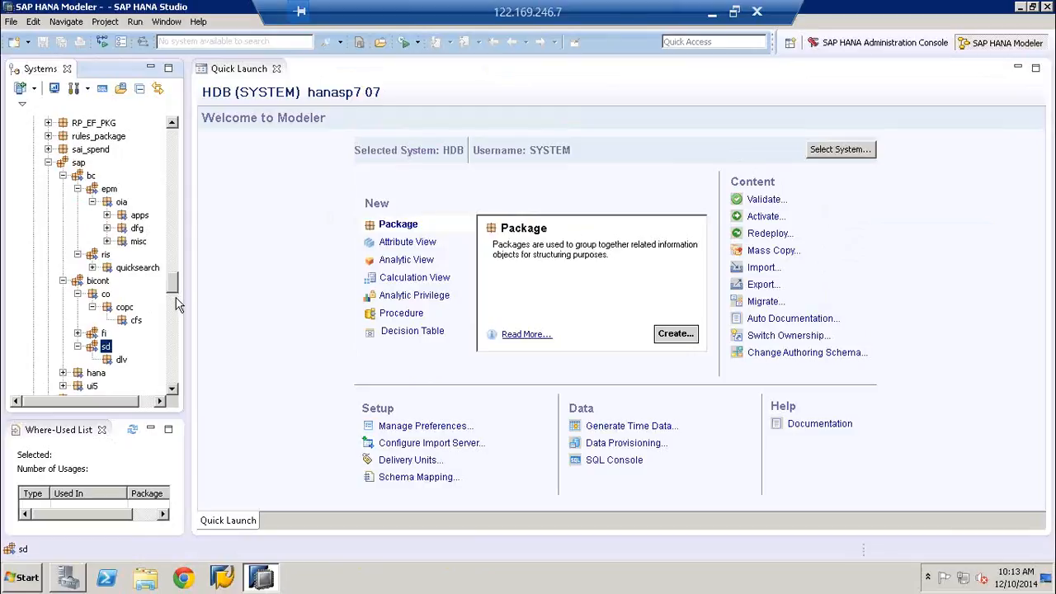
Look inside the fi package under bicont and check the hana package under sap for content
scroll(176, 304, down, 7)
scroll(175, 302, up, 3)
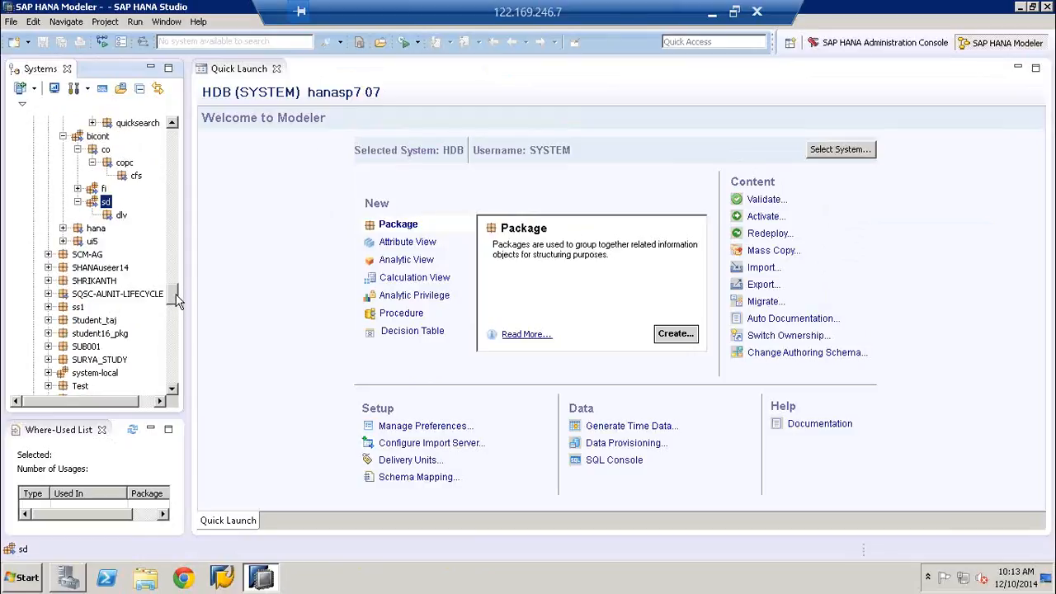
scroll(176, 300, up, 1)
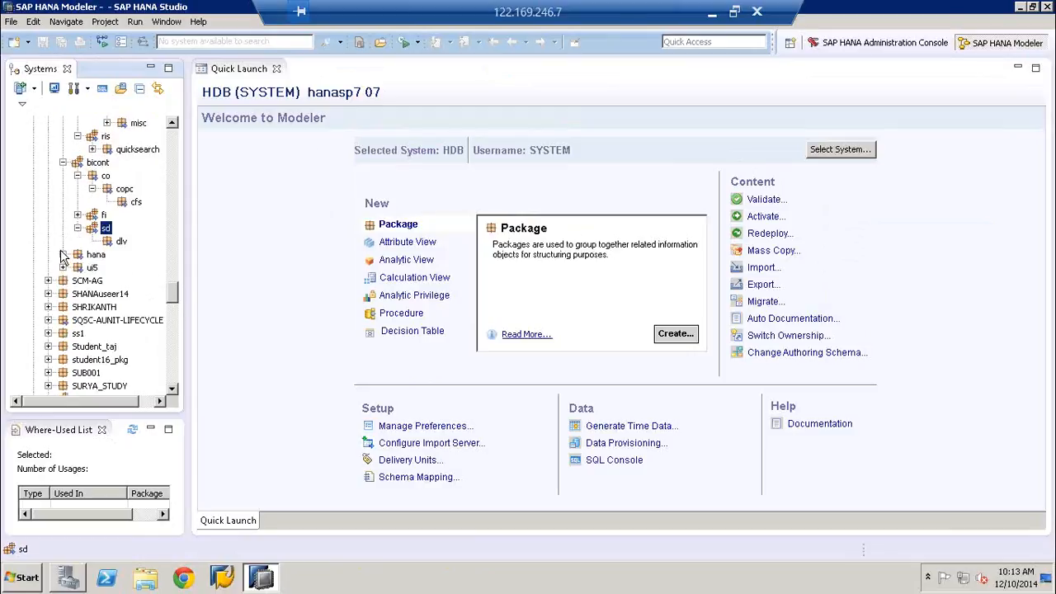
click(78, 215)
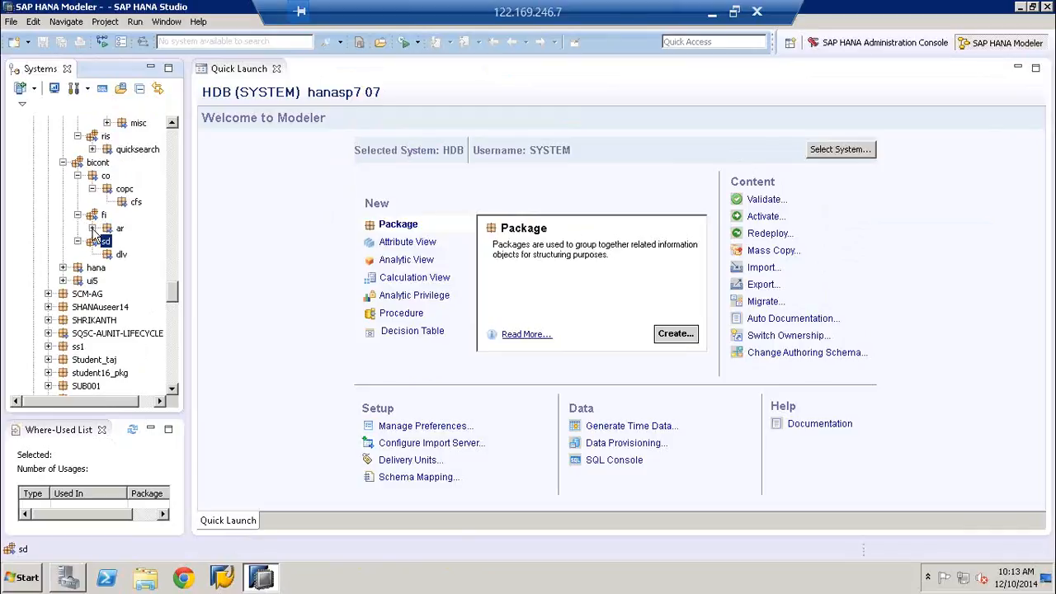
click(62, 267)
click(63, 267)
drag(175, 297, 177, 282)
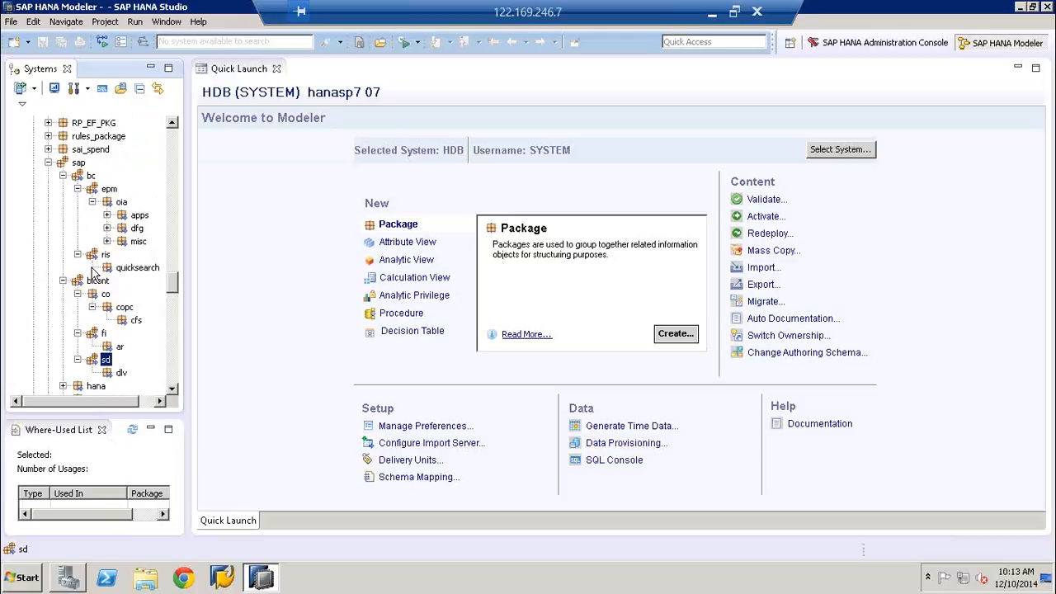
Refresh the sap package in the system's content
click(79, 164)
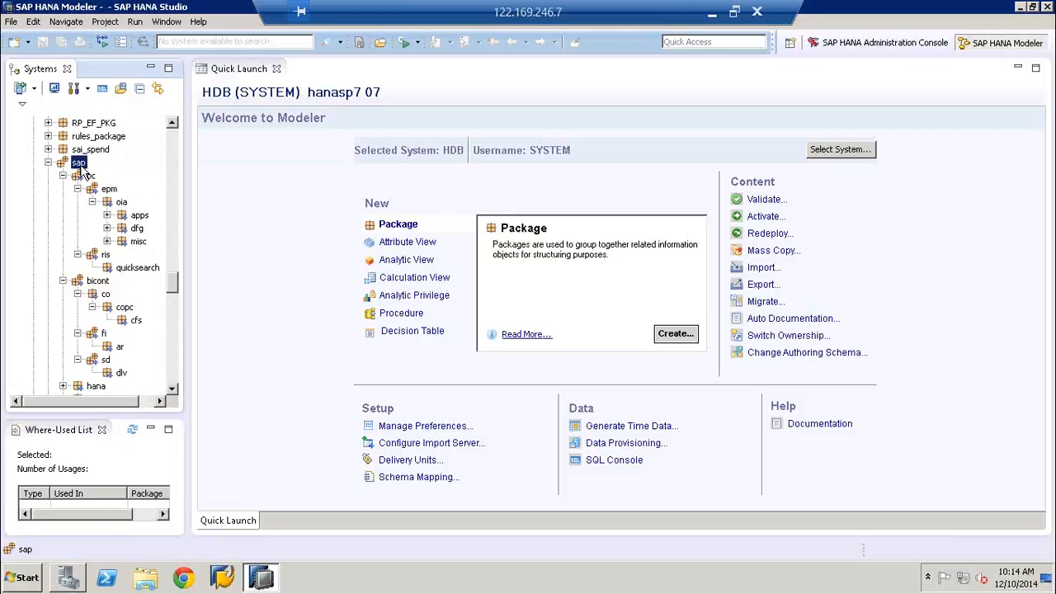
right_click(80, 168)
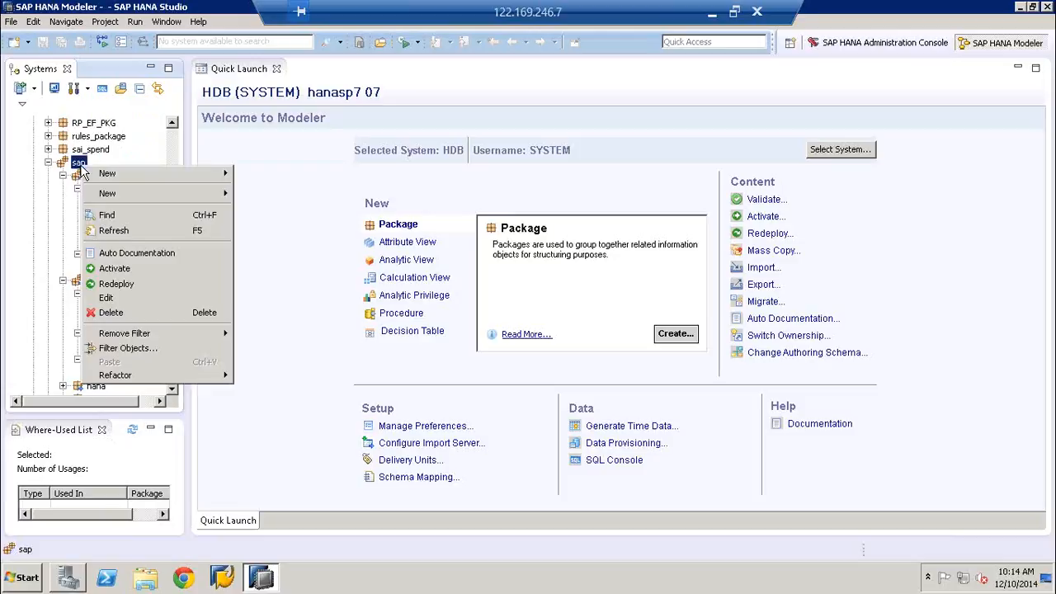
click(114, 231)
Expand bicont in the refreshed sap package and open co and copc down to cfs
click(73, 189)
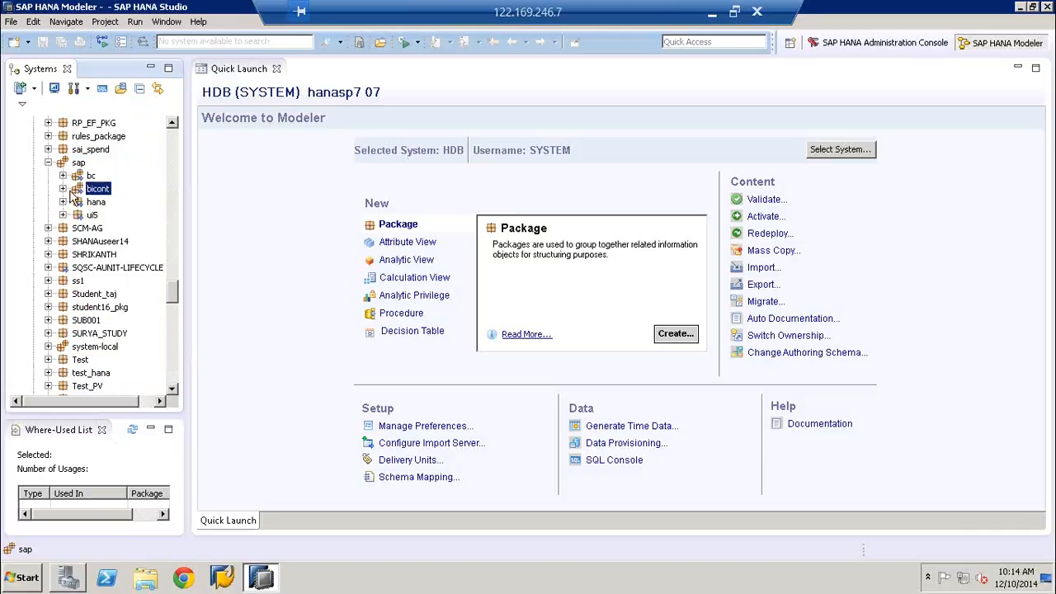
click(64, 189)
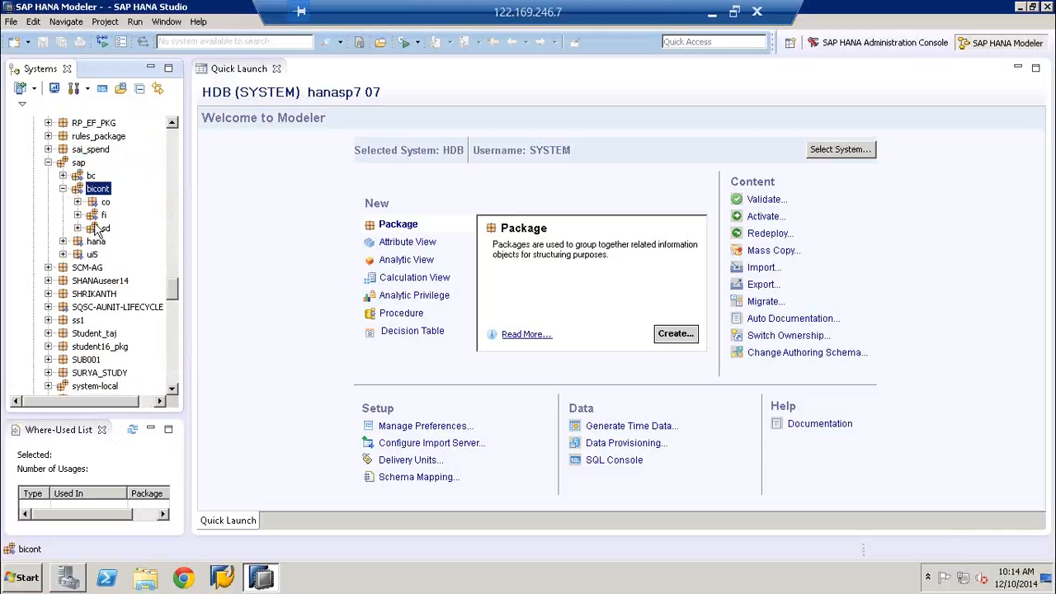
click(77, 202)
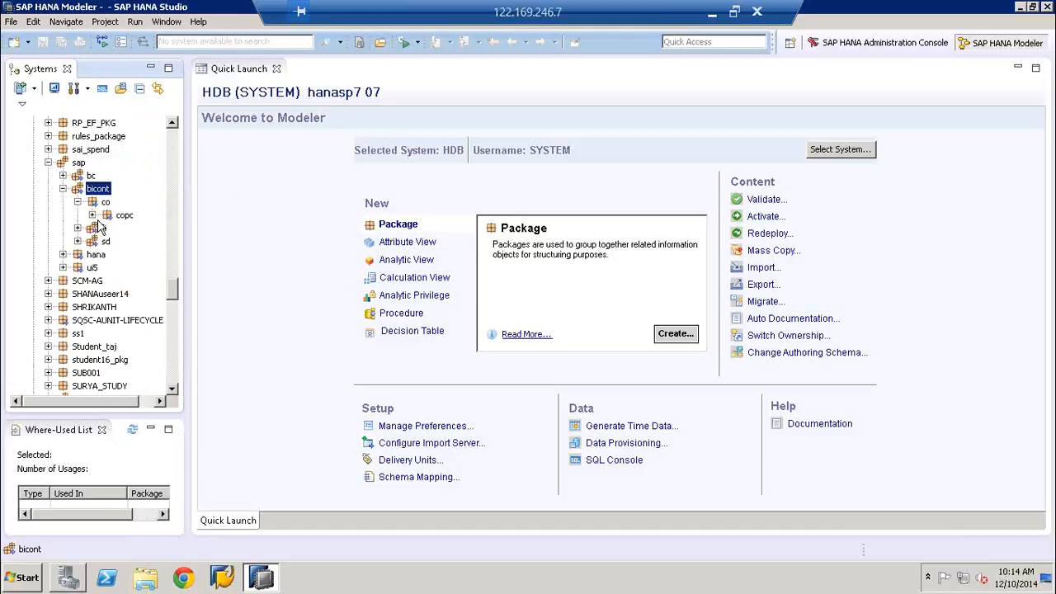
click(91, 215)
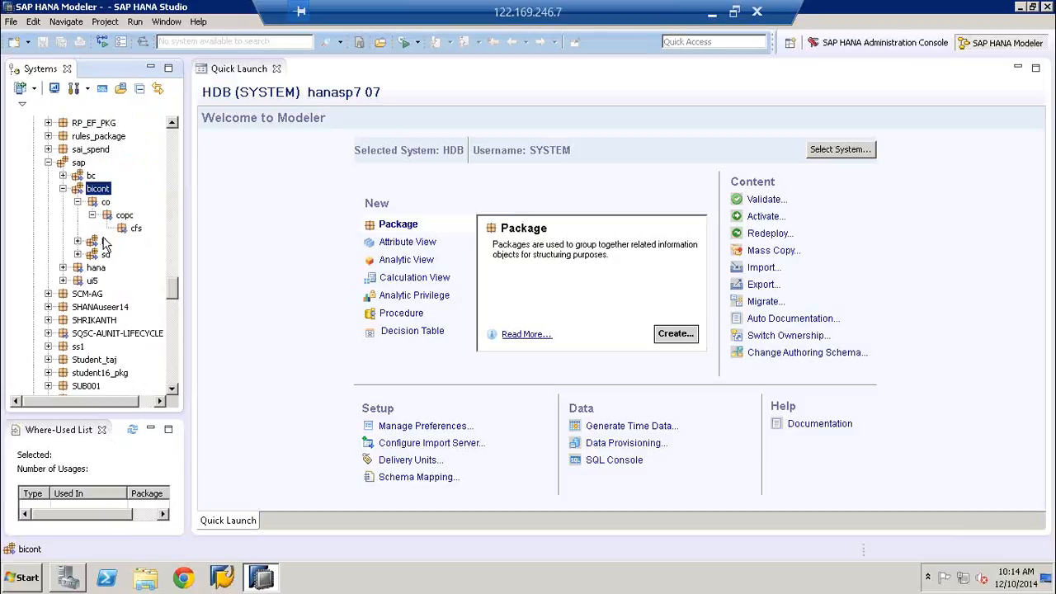
Check the refreshed bc package for content through epm, oia and apps, and through ris and quicksearch
click(63, 175)
click(78, 189)
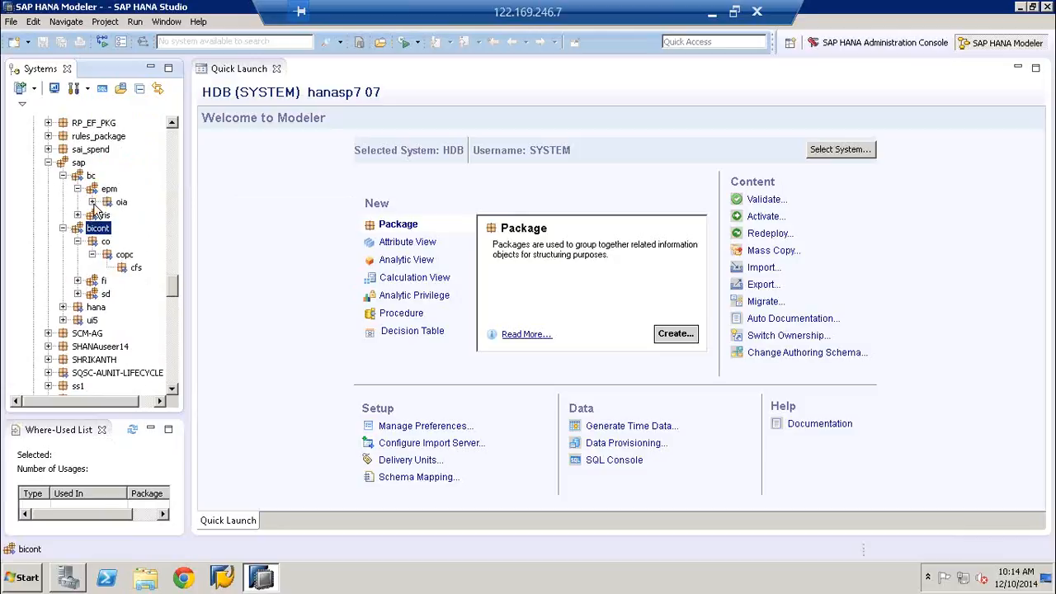
click(93, 202)
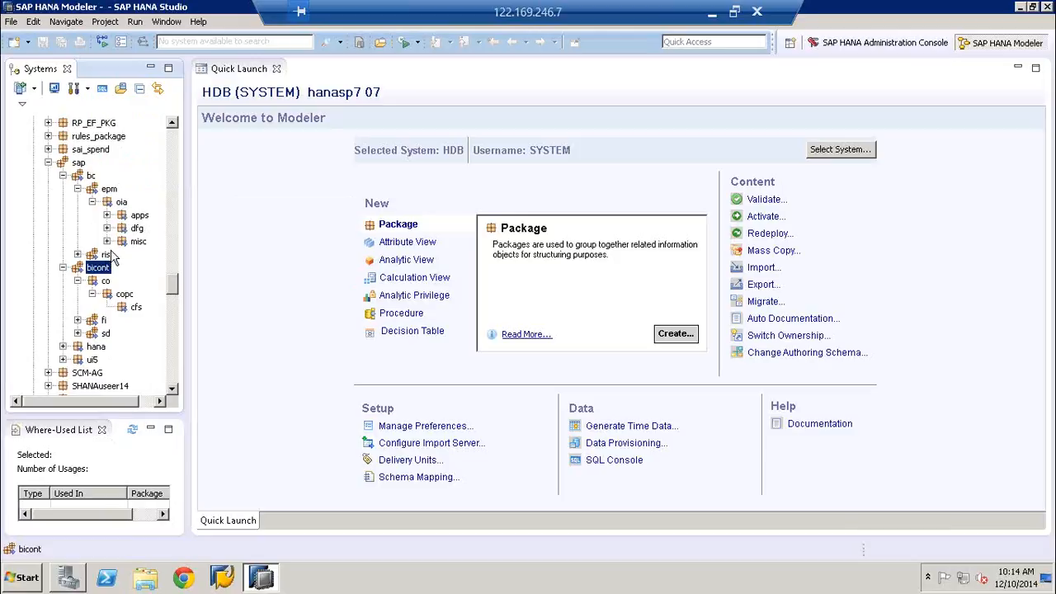
click(106, 215)
click(78, 255)
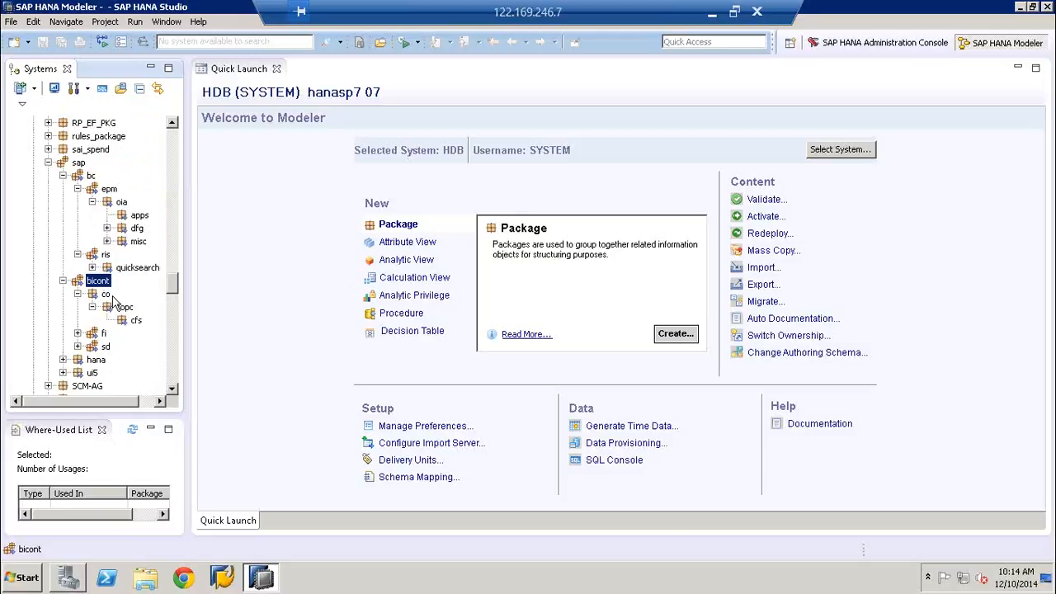
click(92, 269)
Expand the fi package with its ar subpackage and the sd package under the refreshed bicont
scroll(176, 291, down, 2)
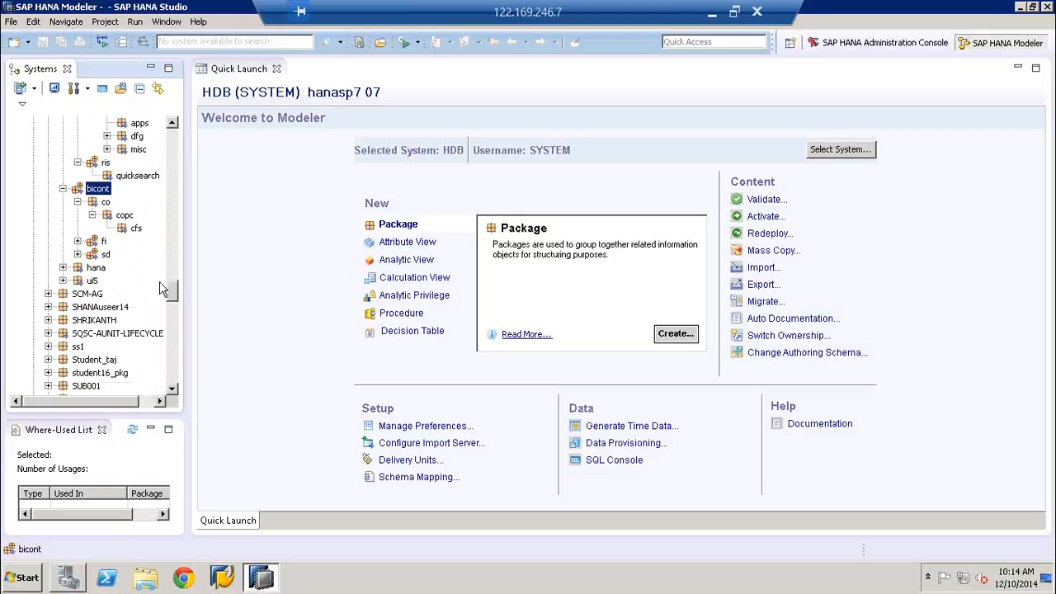
click(78, 241)
click(92, 254)
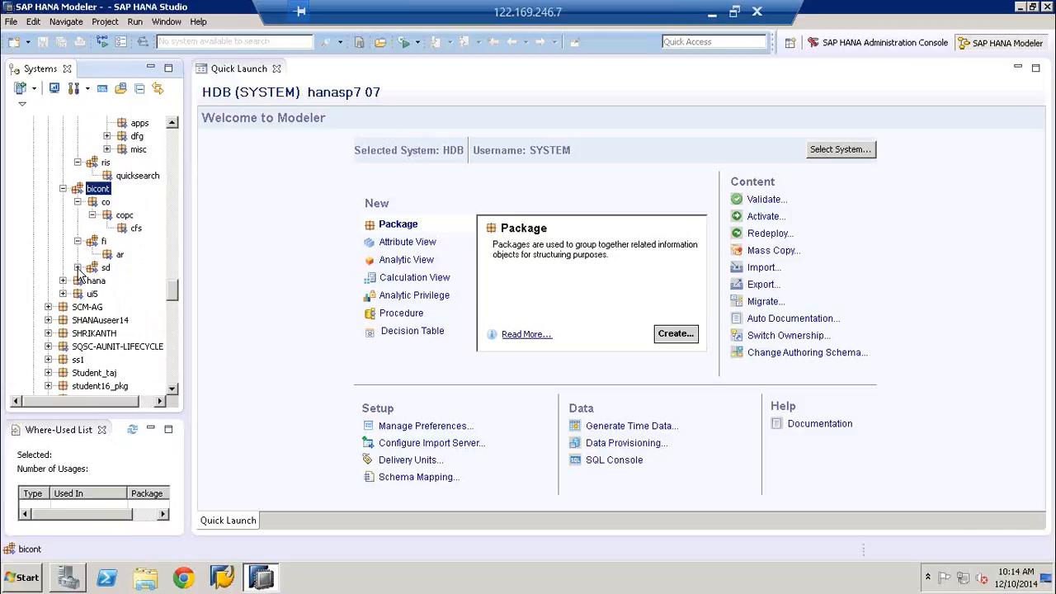
click(78, 267)
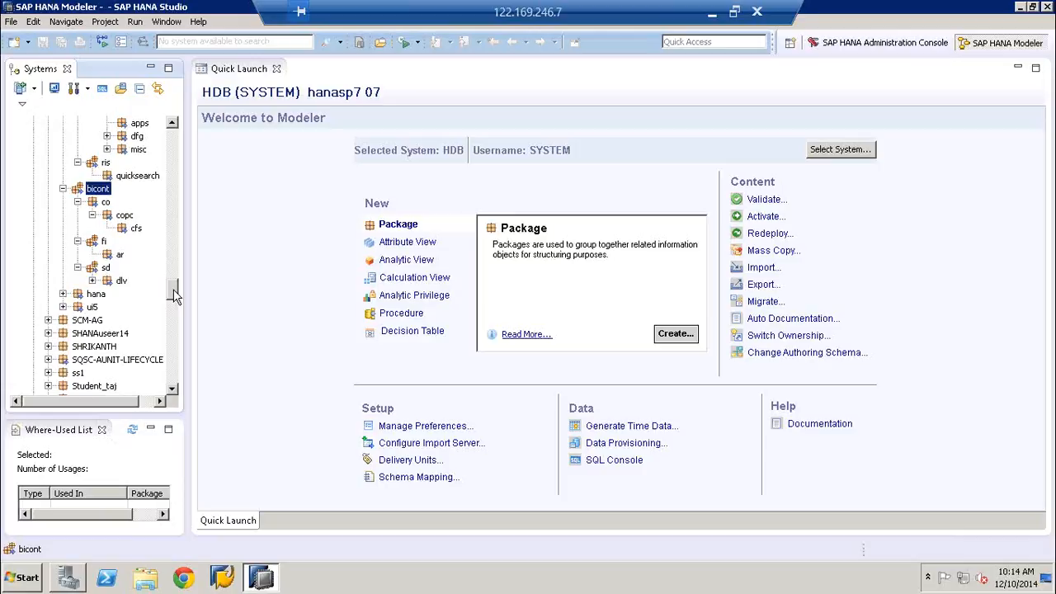
Collapse the epm and ris packages under bc and the co, fi and sd packages under bicont
scroll(174, 291, up, 4)
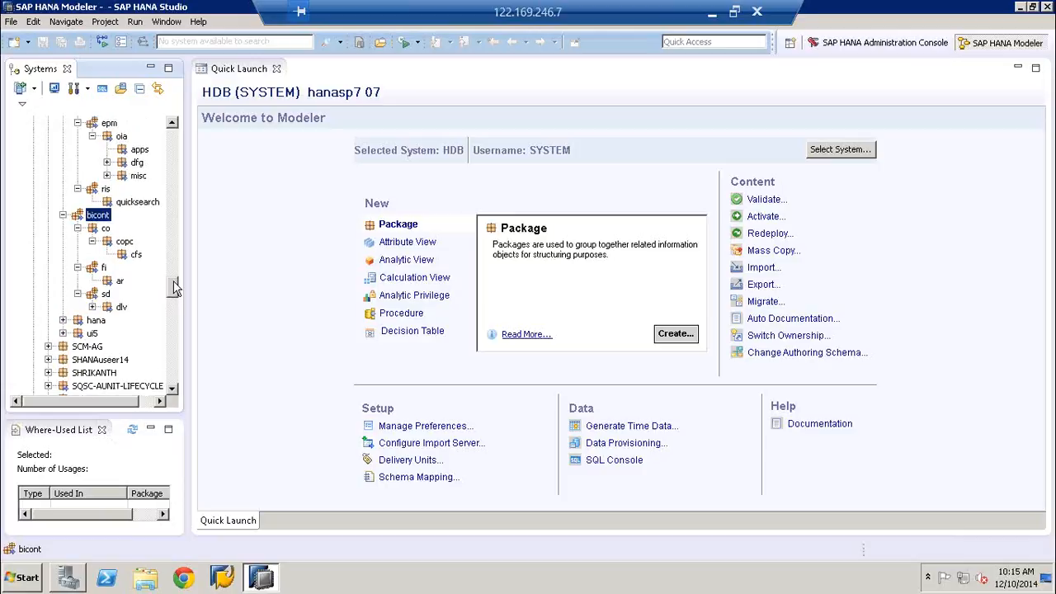
click(78, 215)
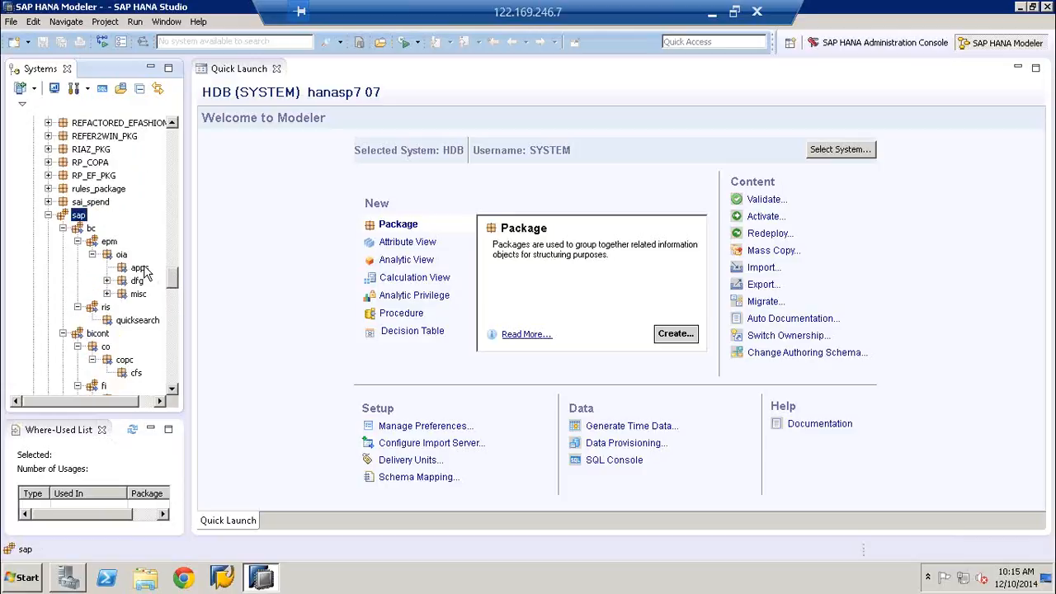
click(77, 242)
click(78, 255)
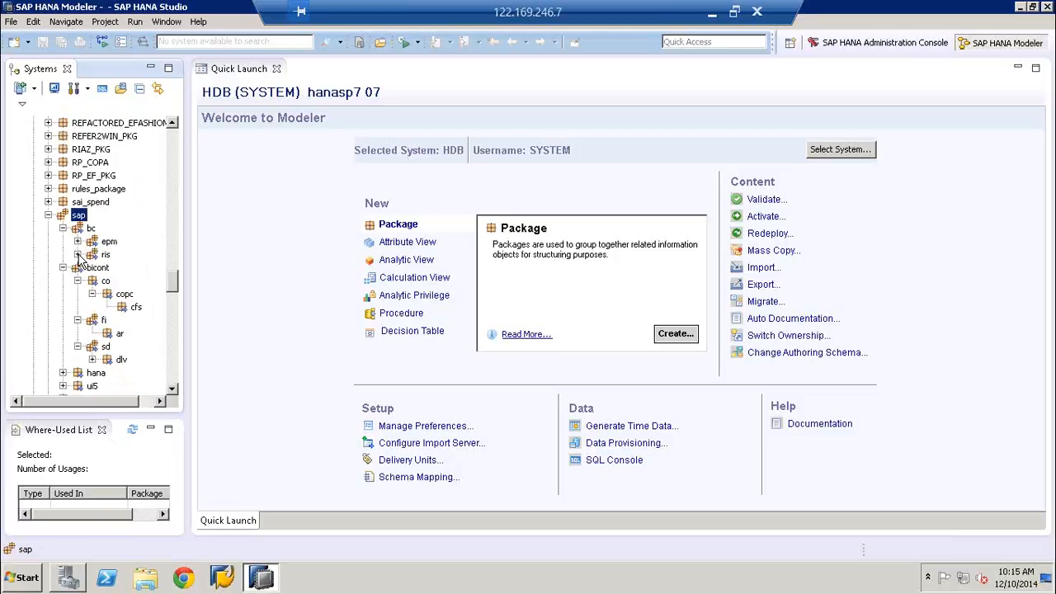
click(77, 281)
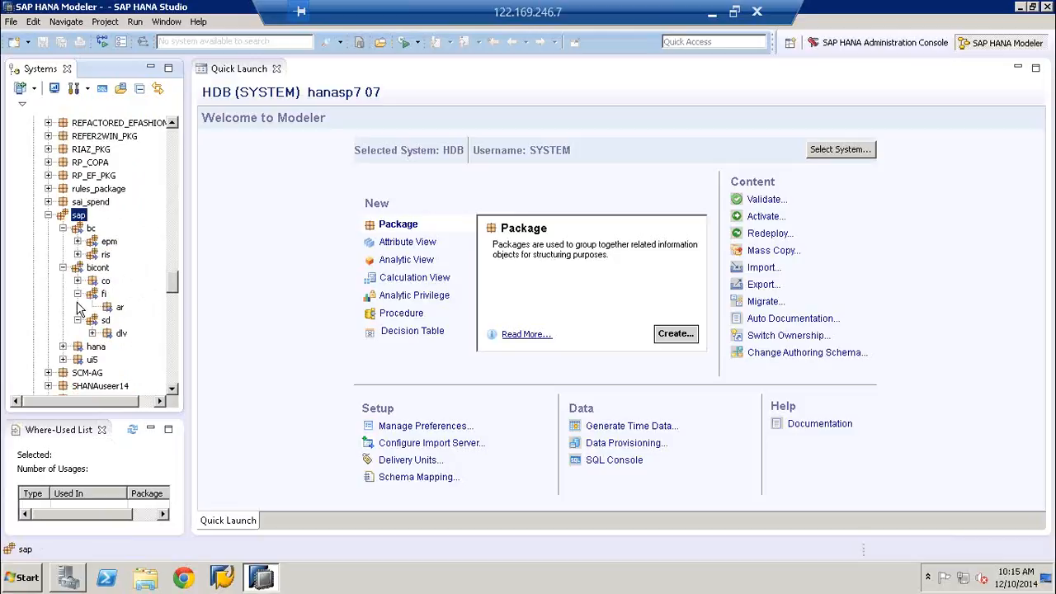
click(77, 294)
click(78, 307)
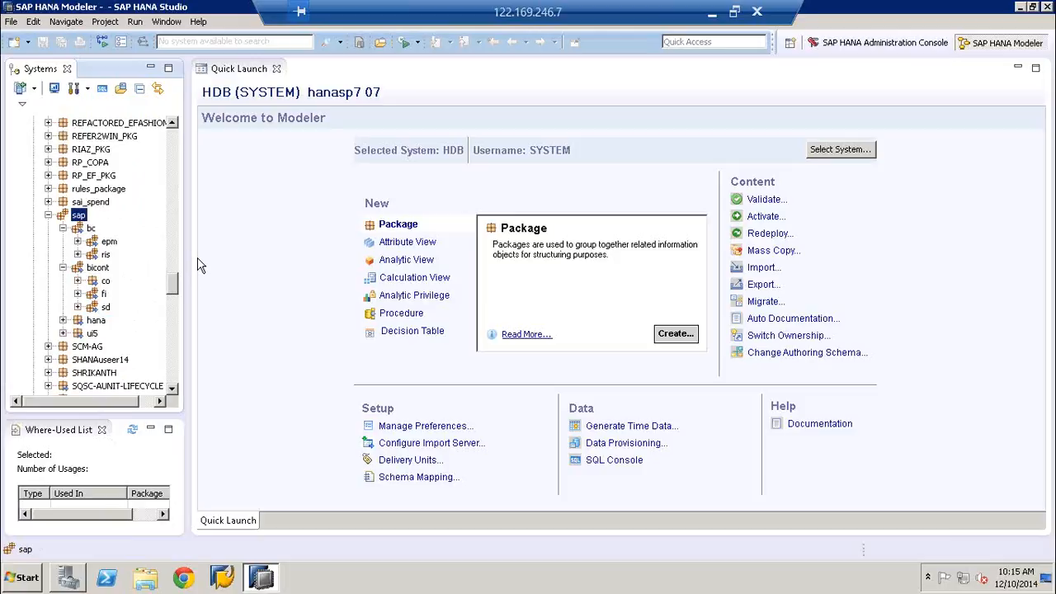
Collapse the bc and bicont packages under sap and return to the start of the Content folder
click(62, 228)
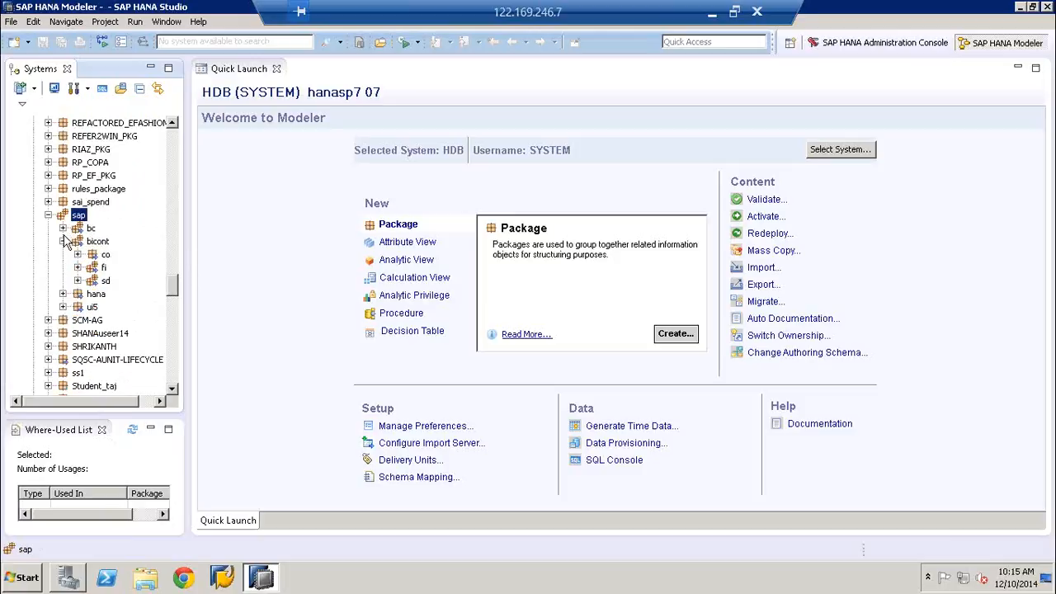
click(63, 241)
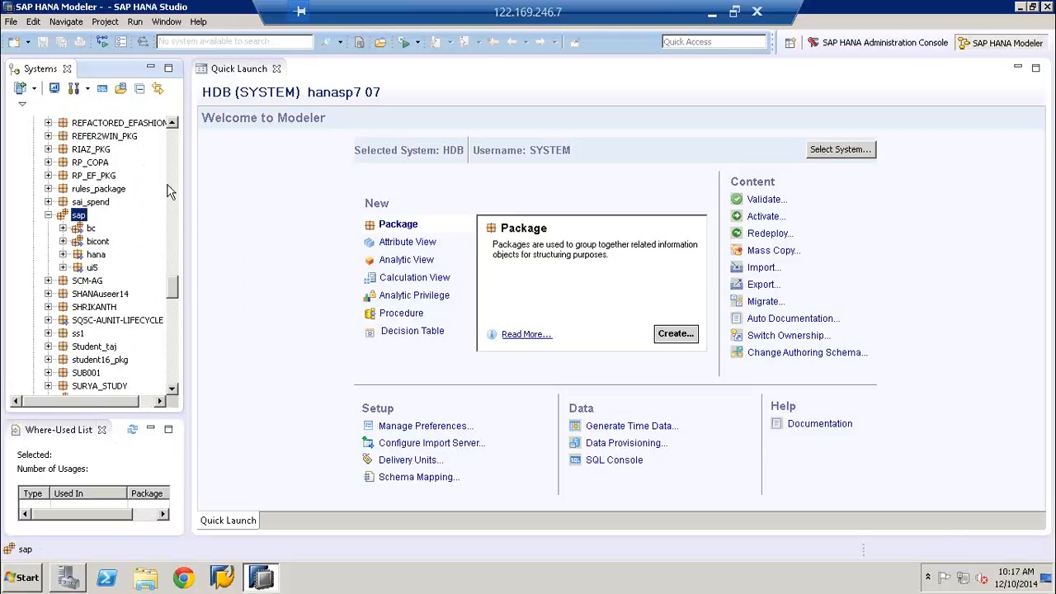
scroll(180, 260, up, 2)
scroll(181, 262, up, 15)
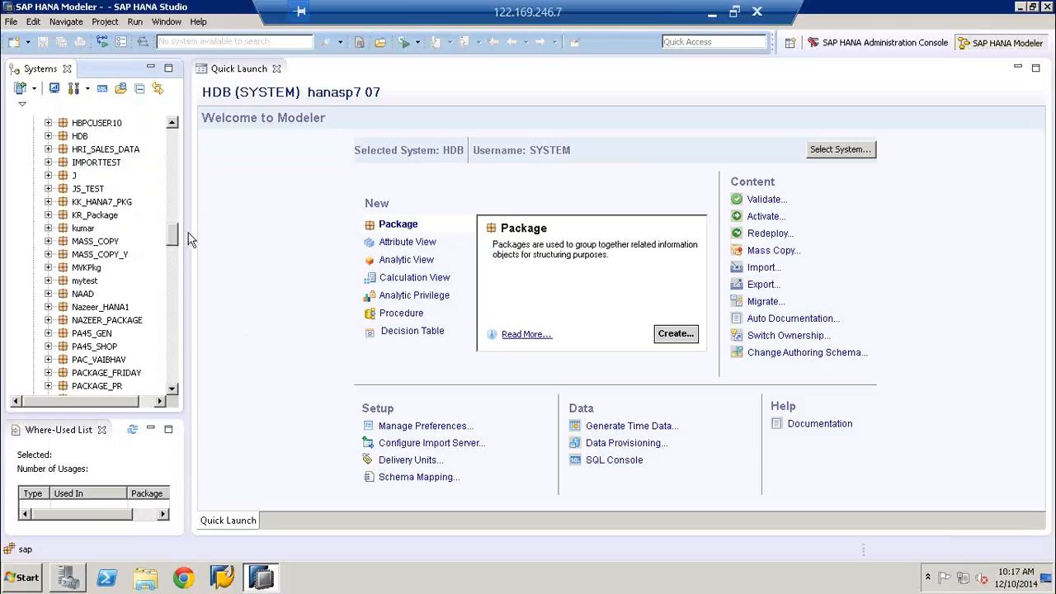
scroll(188, 240, up, 15)
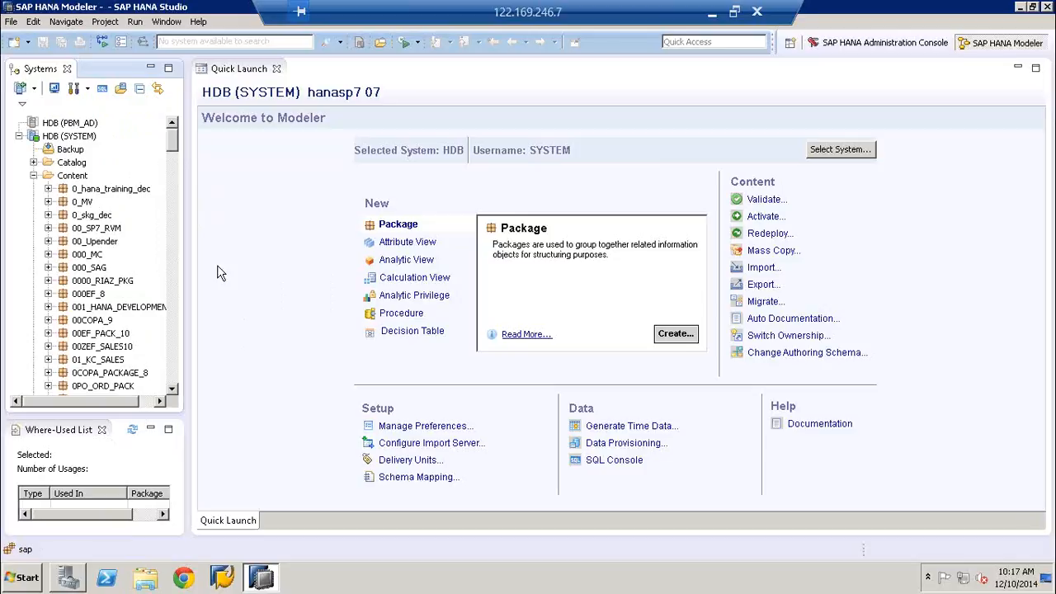
Exit SAP HANA Studio and log off from the remote Windows session
click(11, 23)
click(43, 345)
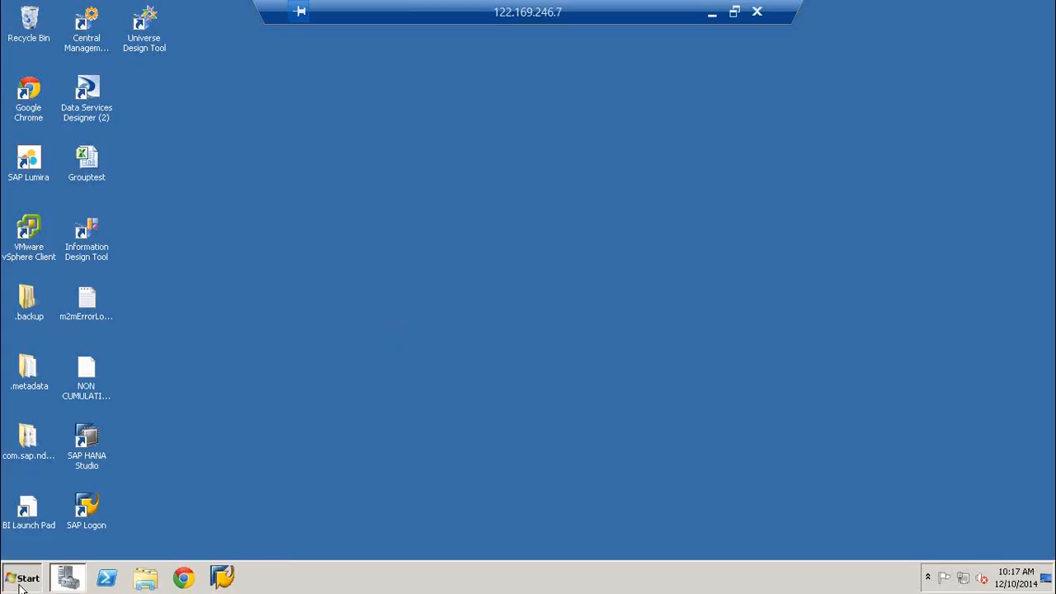
click(22, 577)
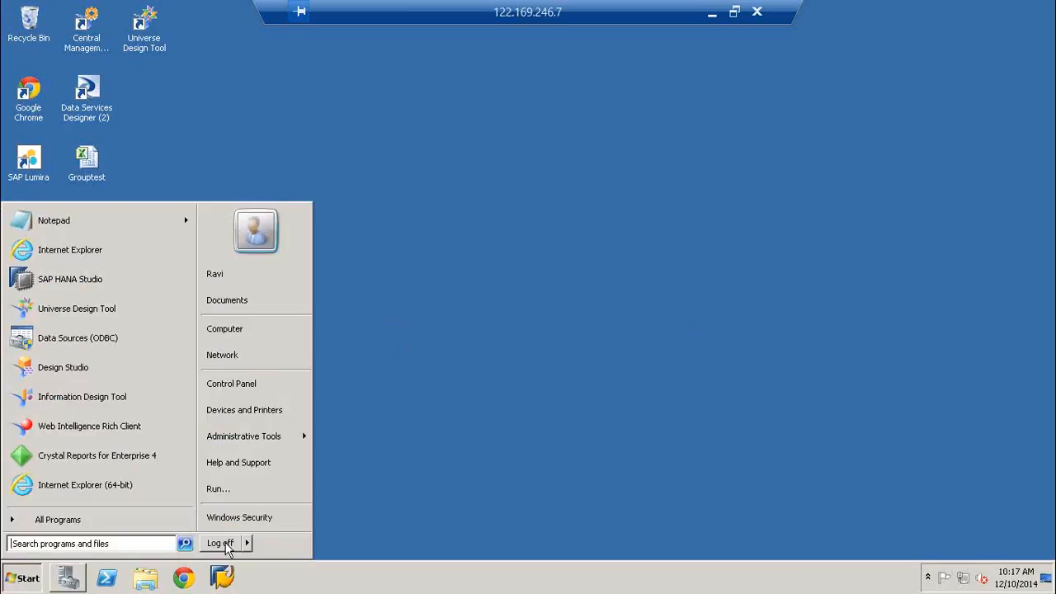
click(225, 544)
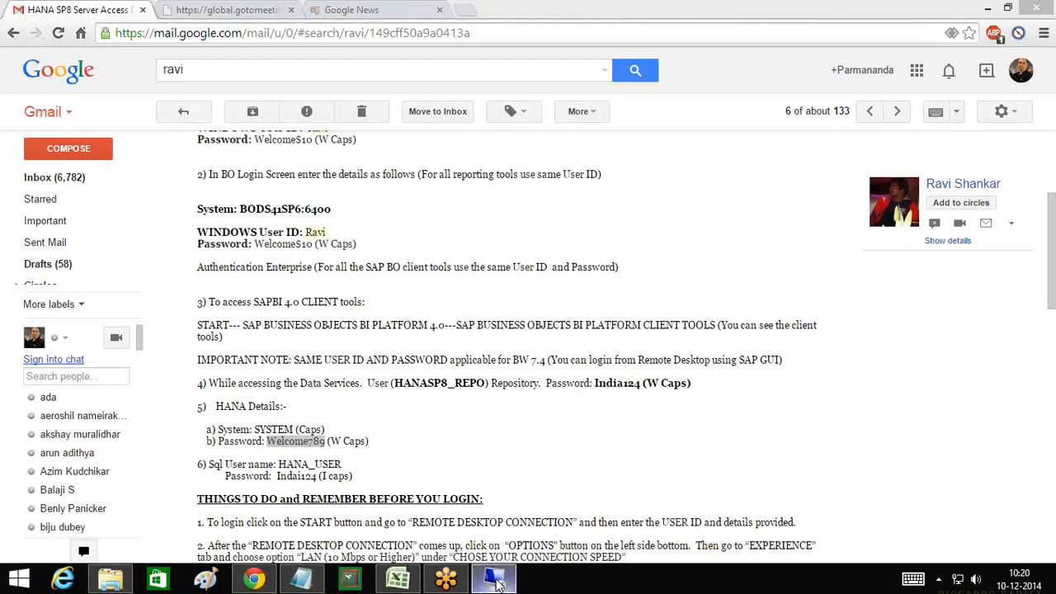
Switch to the other remote desktop session and view the Procedure and Analytic Privilege descriptions, then restore the session window down
click(495, 580)
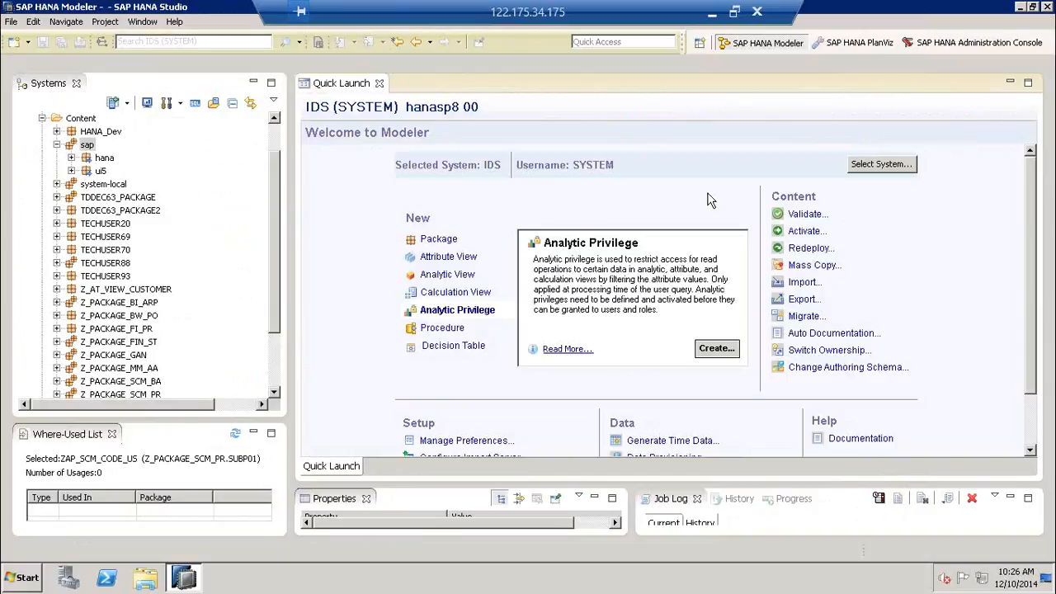
click(452, 332)
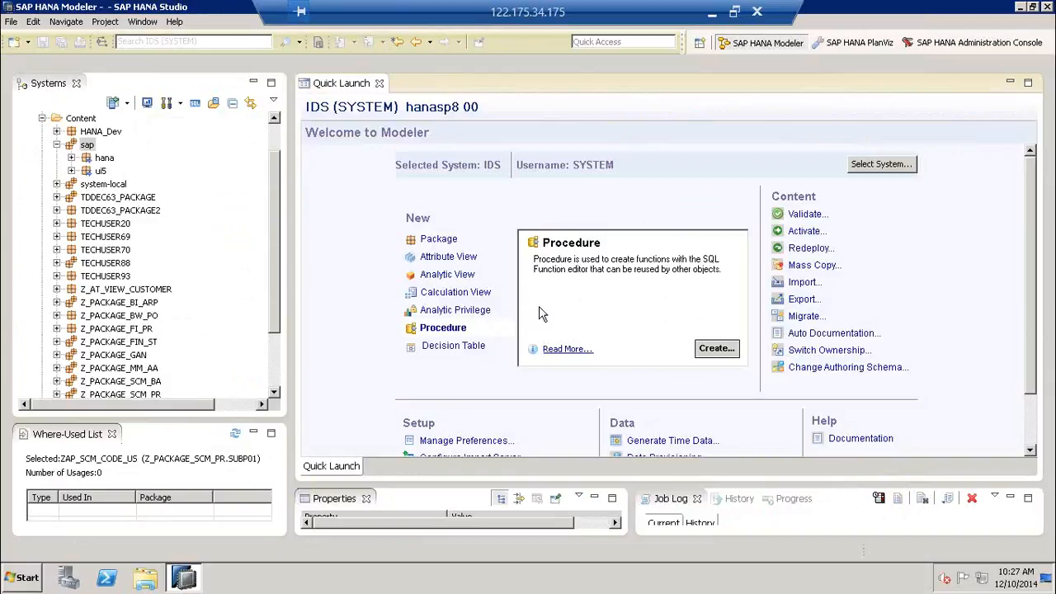
click(481, 311)
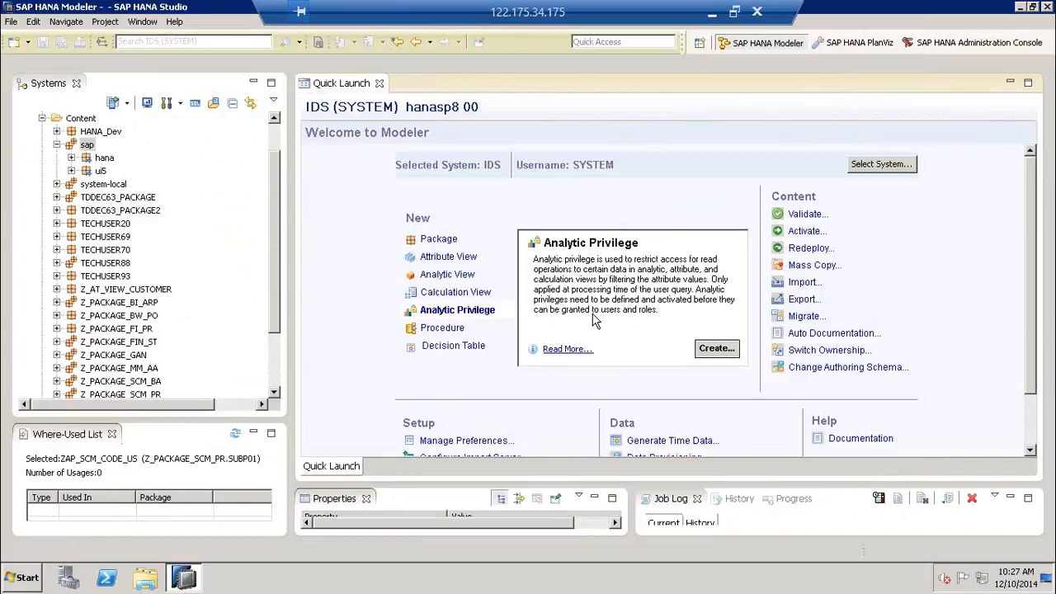
click(734, 14)
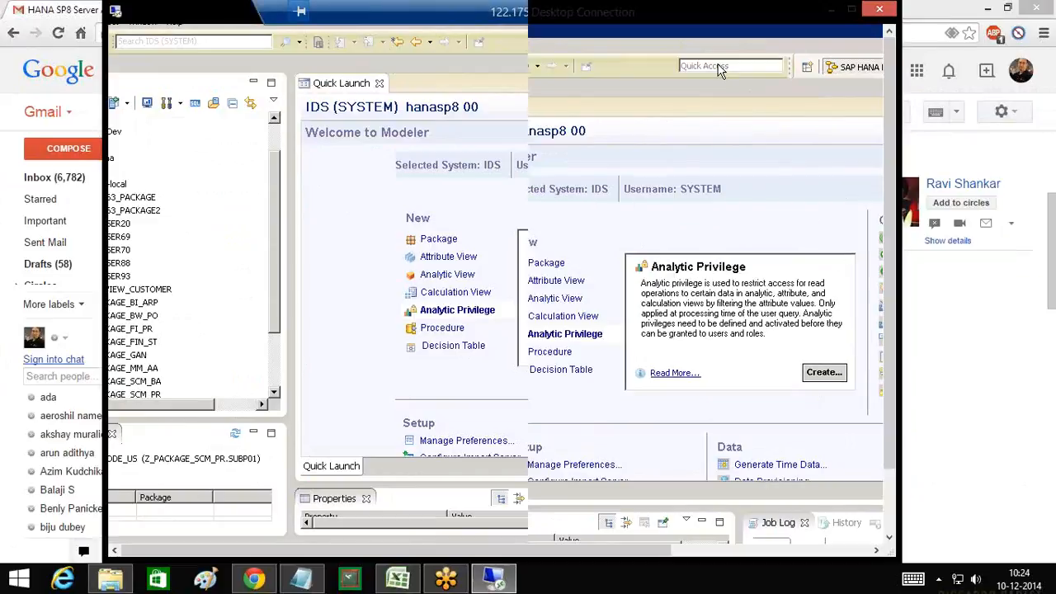
Switch to the Training_Project workbook in Excel and examine the PROGRAMMER row and its SQL-SCRIPTING role in the user authorization matrix
click(400, 580)
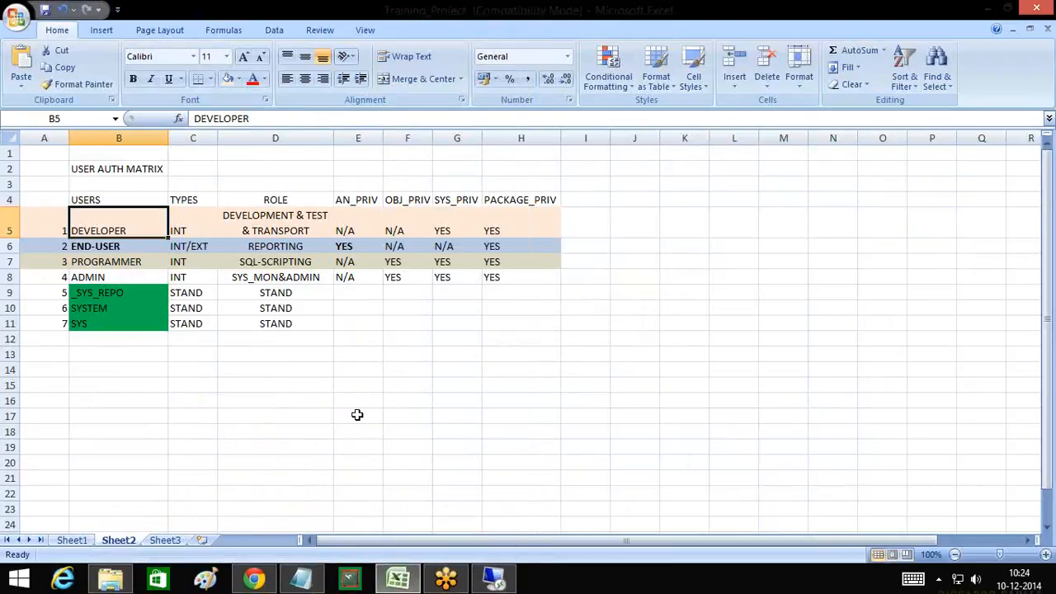
click(140, 263)
click(286, 261)
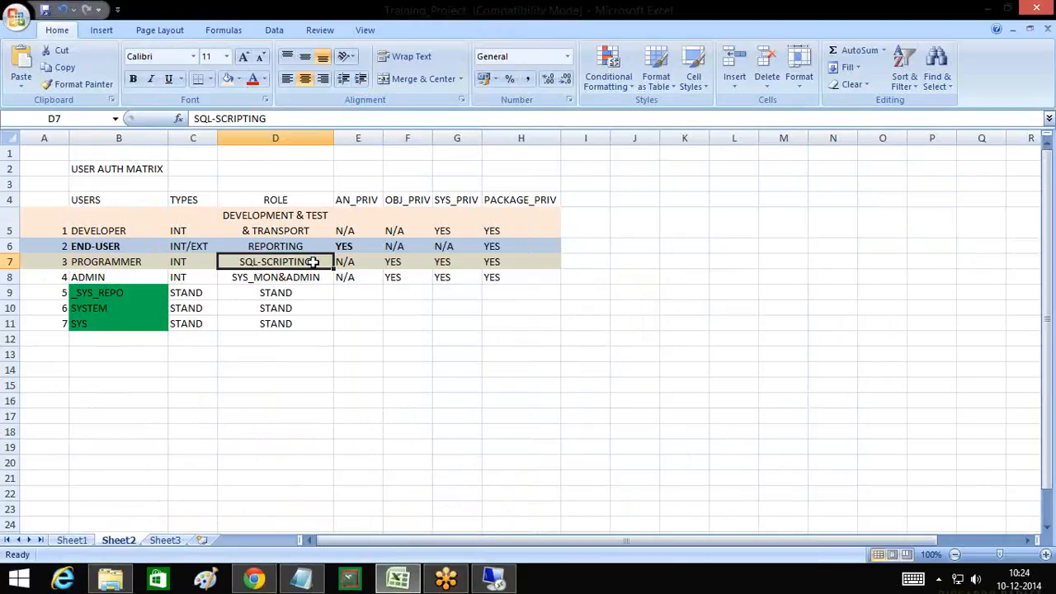
click(142, 262)
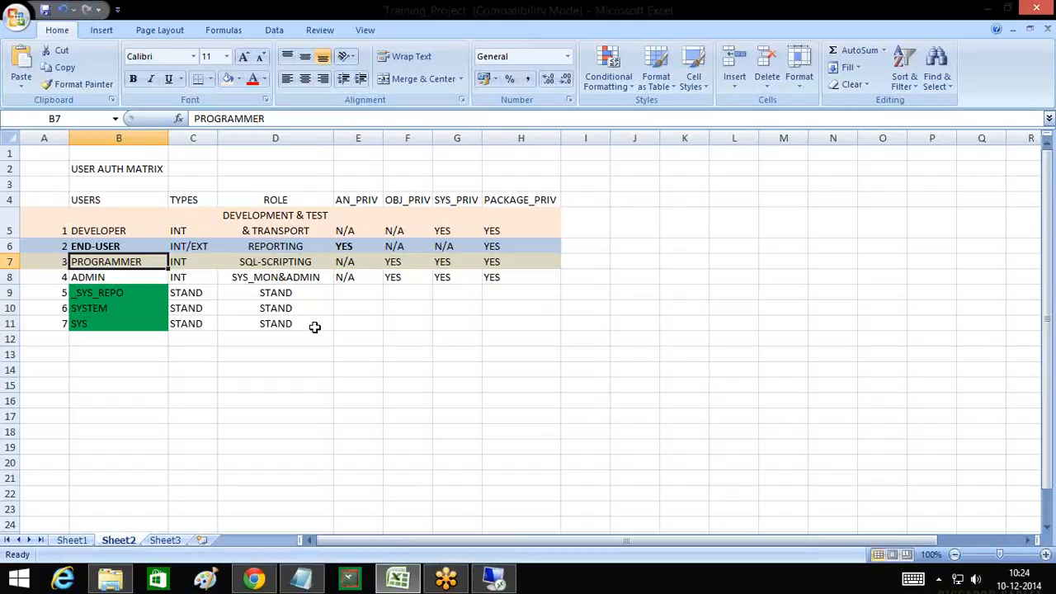
click(1048, 244)
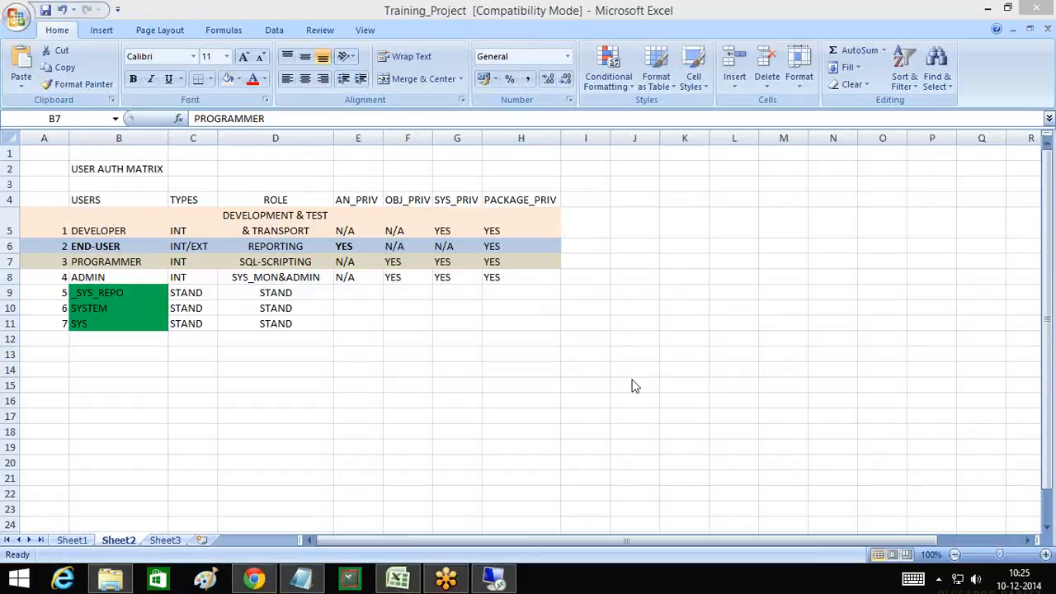
In Notepad, add a separator line and the question about offering joins and the final data set on HANA ABAP Stack as a service to reporting tools
click(302, 579)
text(==============================================================)
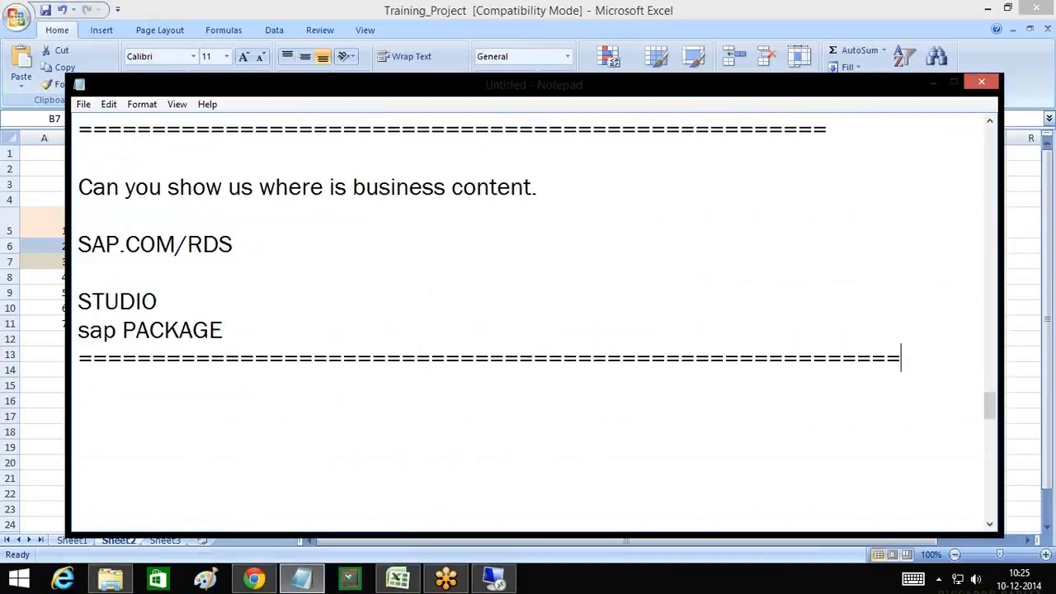
key(Return)
text(Being an ABAPER, I can do all joins and final dtaa set on HANA ABAP Stack and offer it as a service to the reporting tools. Is this a right use case?)
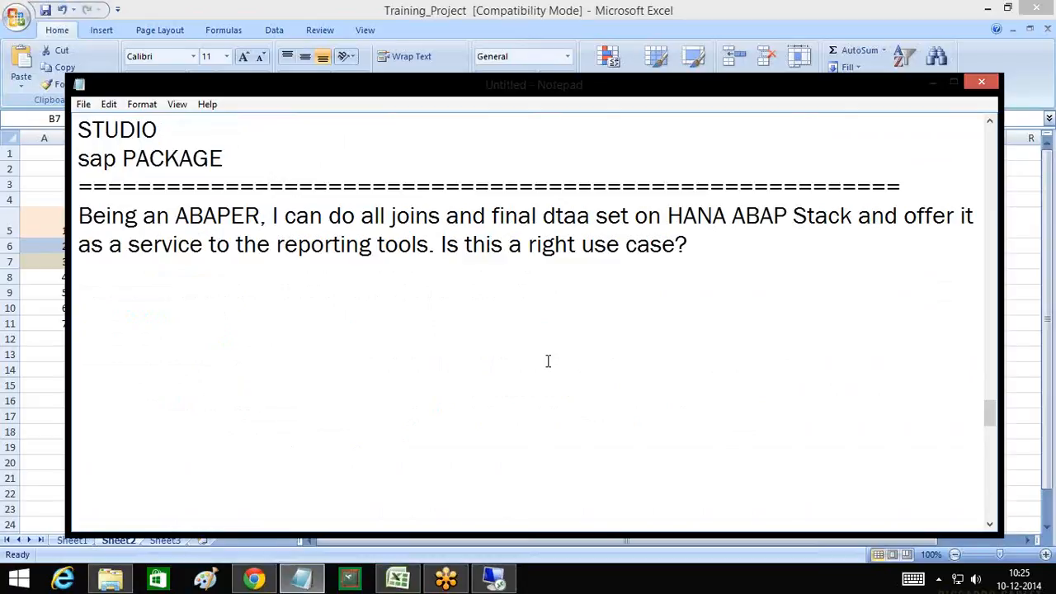
Begin the answer below the question with the line "SAP NW GATEWAY (ABAP STACK + JAVA STACK)"
click(362, 296)
text(SAP NW GATEWAY )
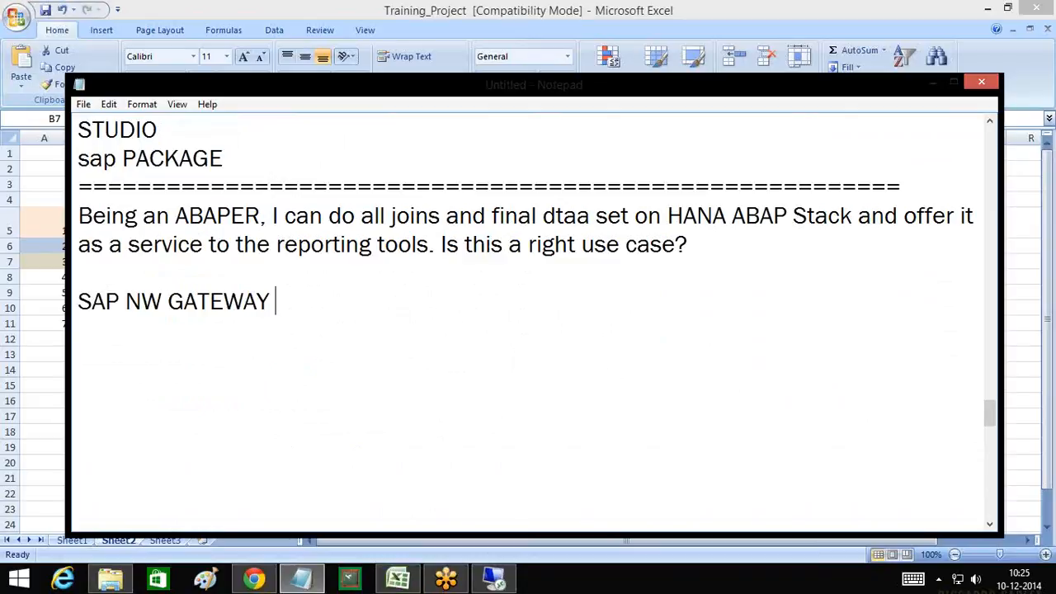
text((ABAP STAC)
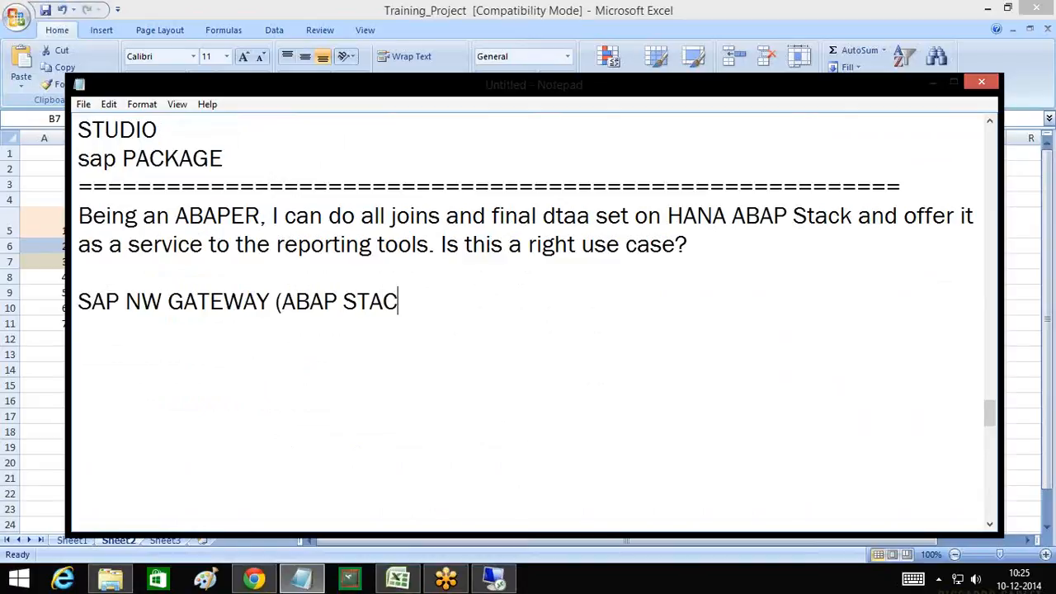
text(K + JAVA )
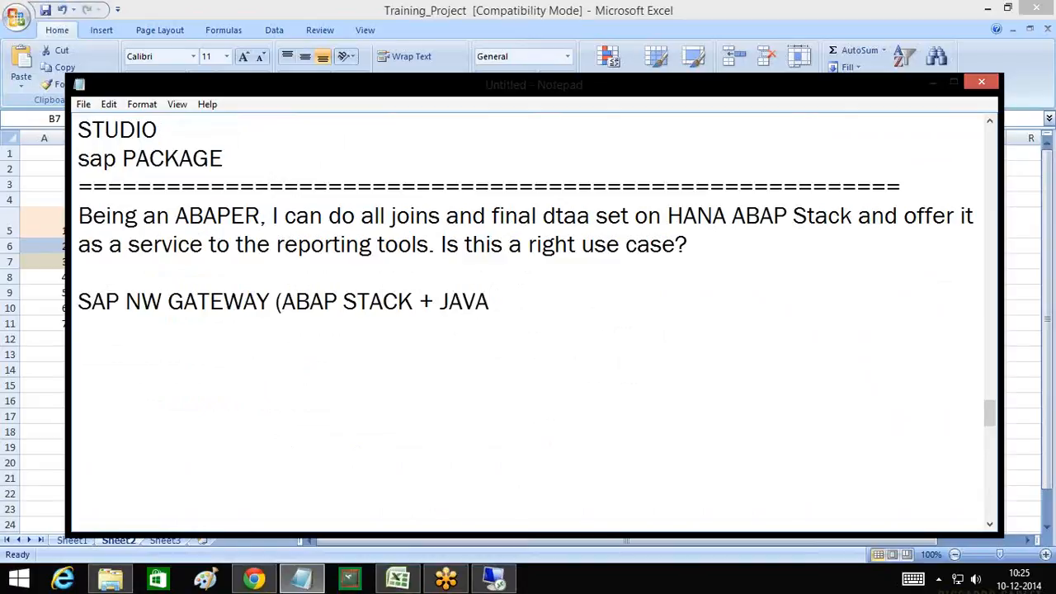
text(STACK))
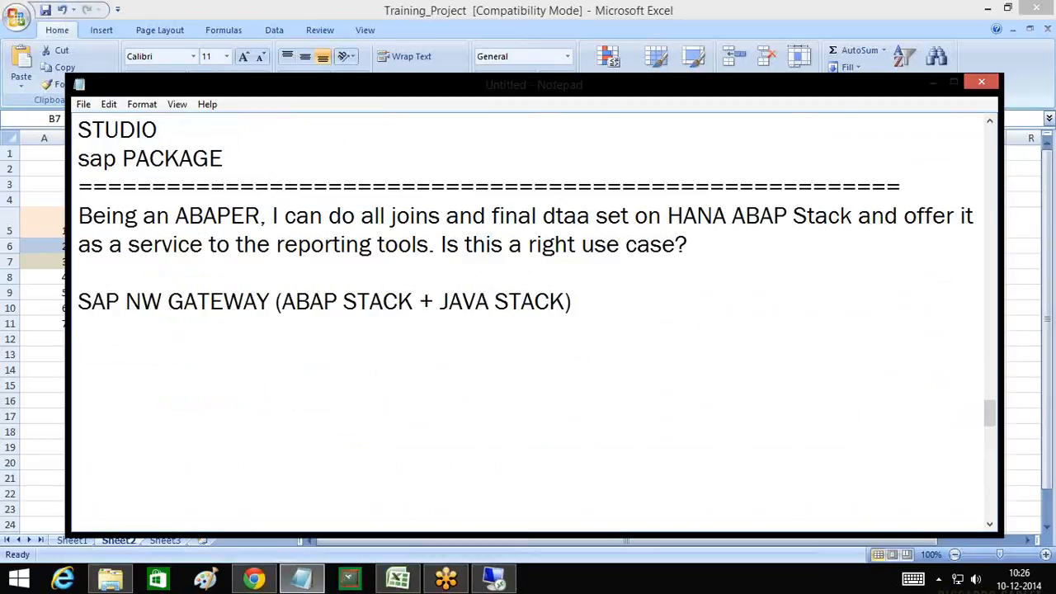
List QAAS, WES-SERV and SOAP on separate lines under the gateway entry
key(Return)
text(QAAS)
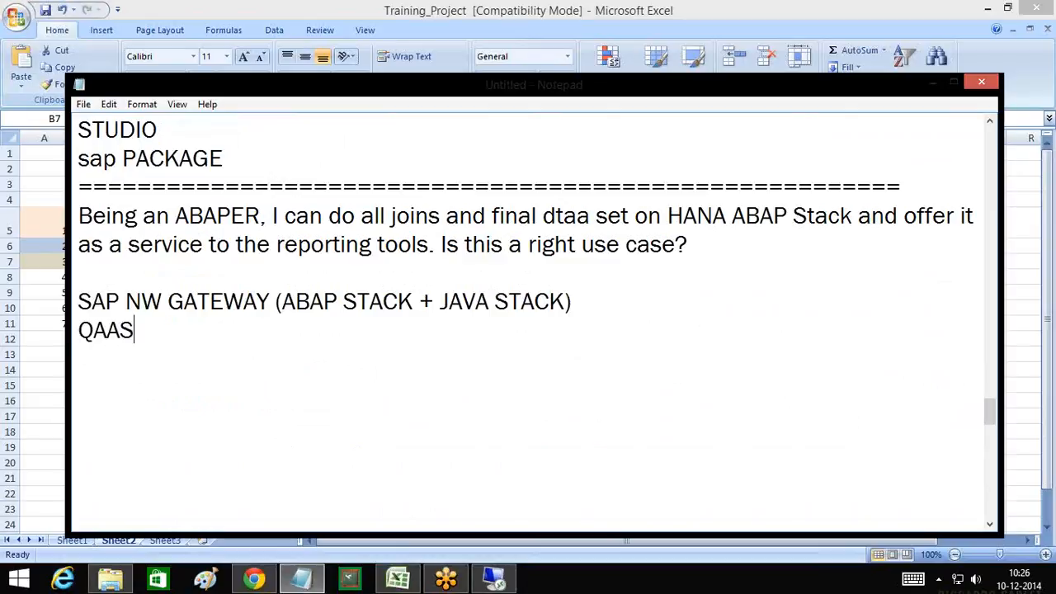
key(Return)
text(WES-SERV)
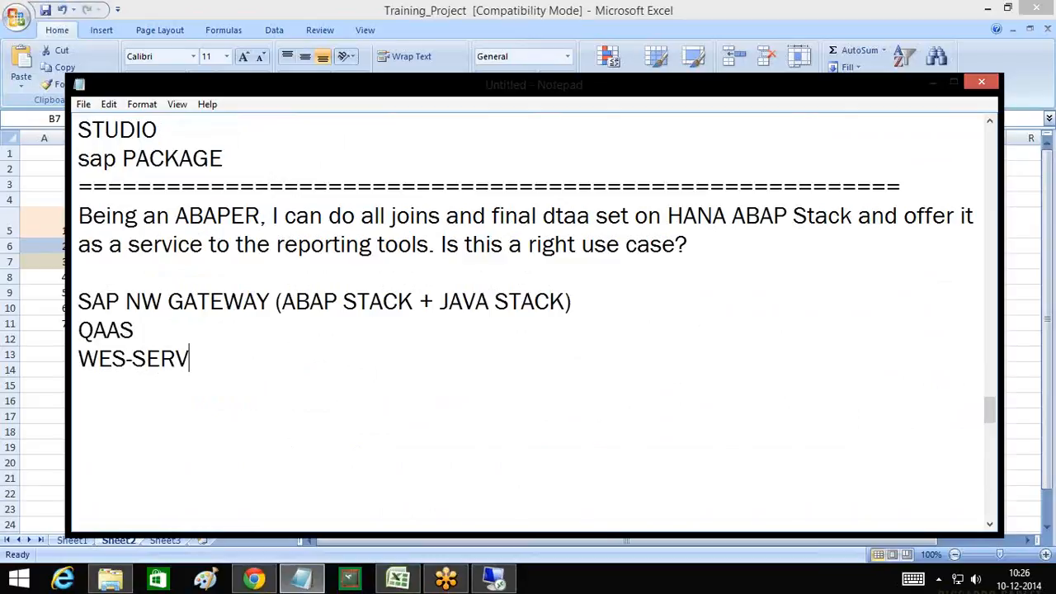
key(Return)
text(SOAP)
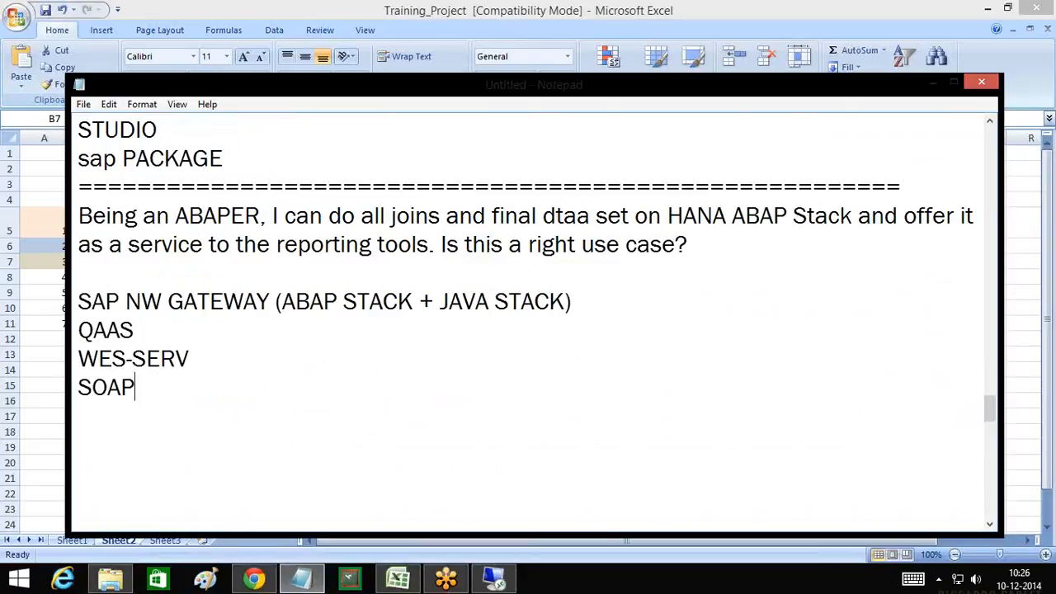
Add the line "PHONE-GAP (ANDRIO/IOS) APP" under SOAP
key(Return)
text(PHONE-GA)
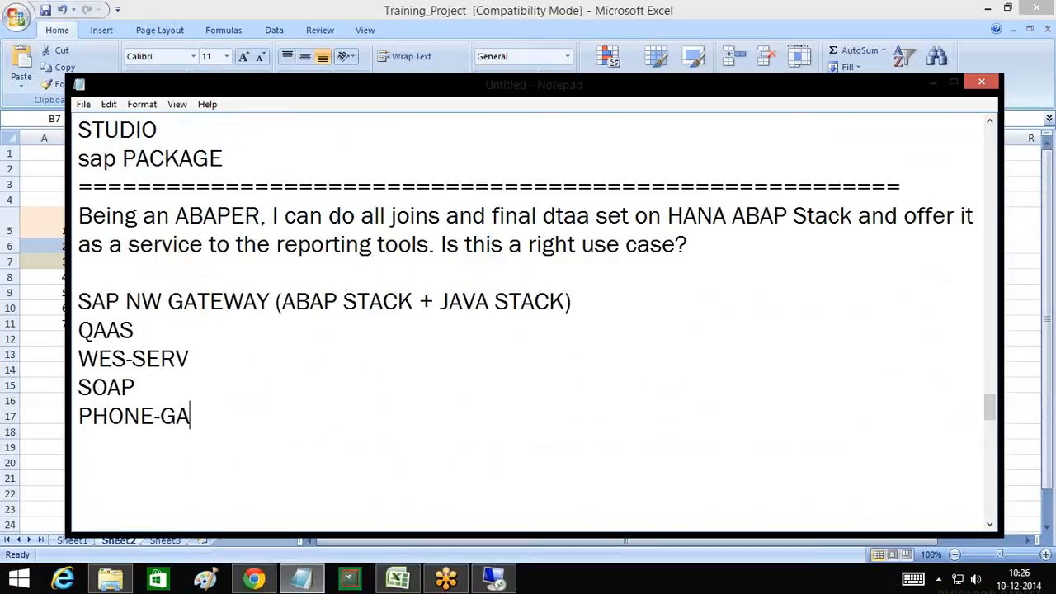
text(P (AND)
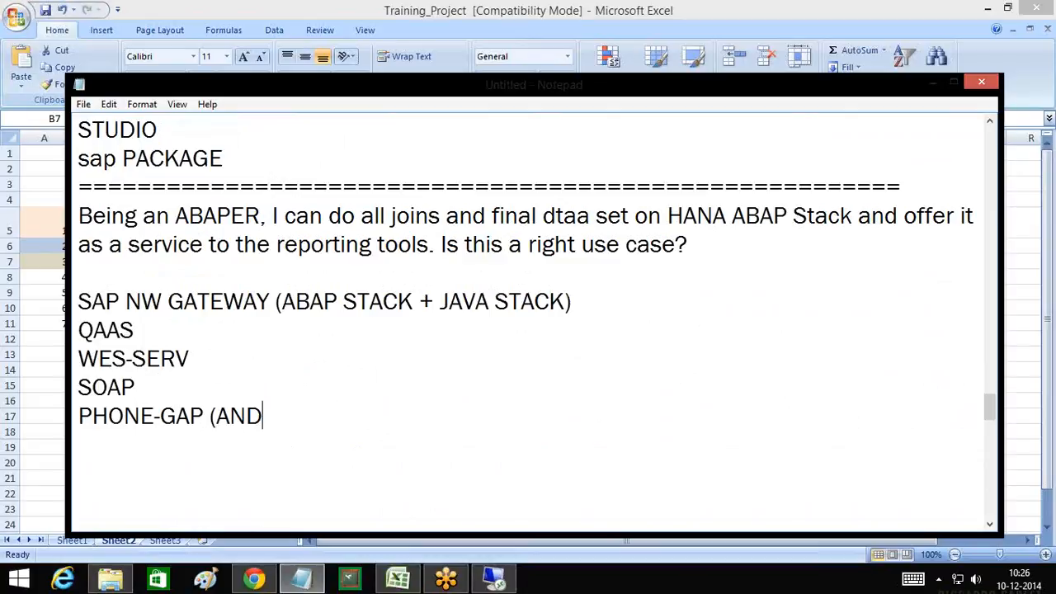
text(RIO/IO)
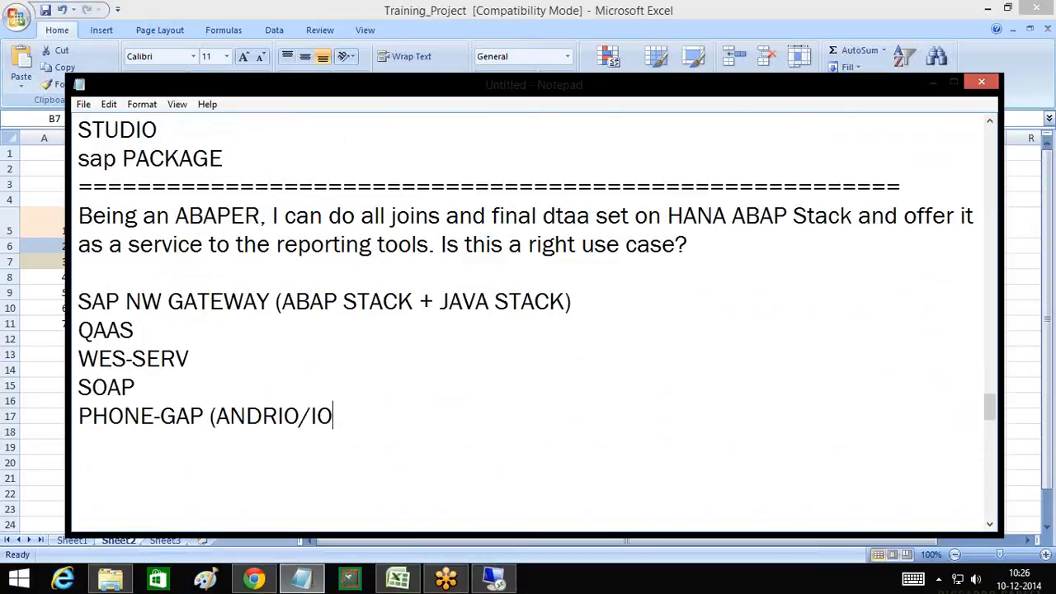
text(S) APP)
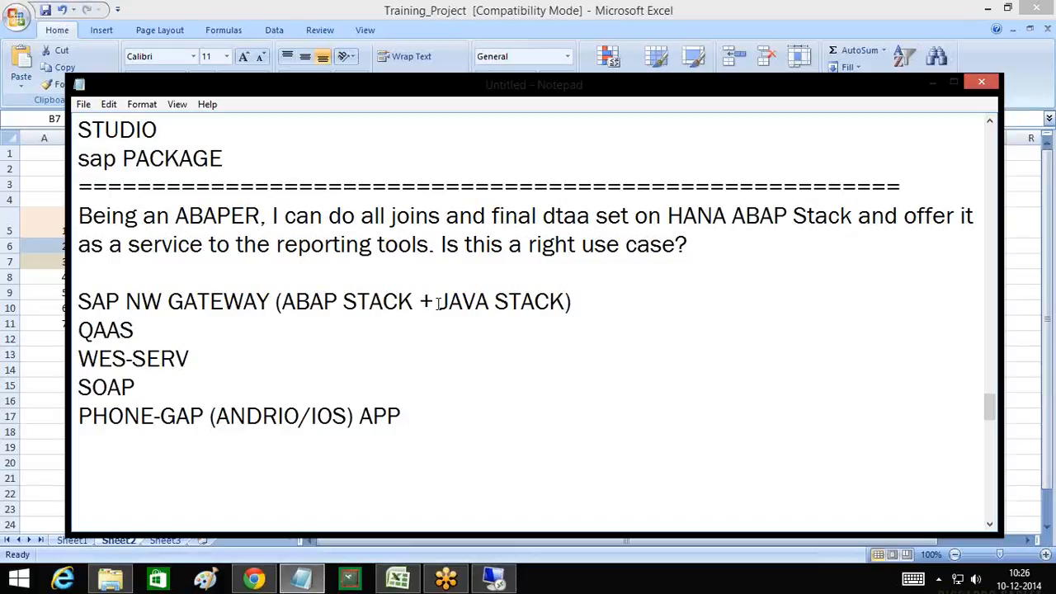
Close the answer with a separator line of equals signs and start a new line below it
key(Return)
text(=========================================)
key(Return)
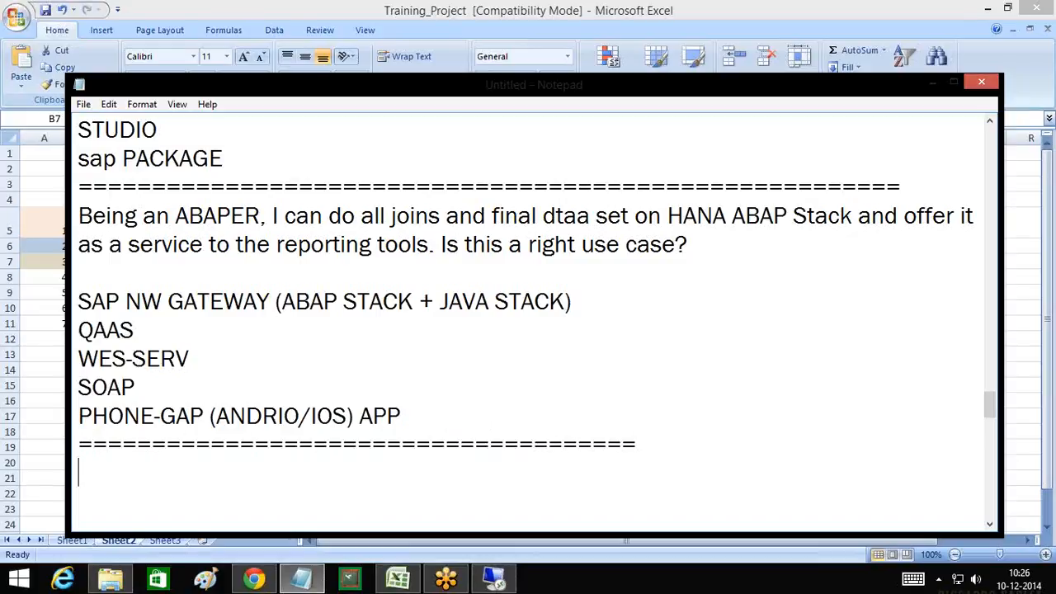
scroll(1044, 283, down, 4)
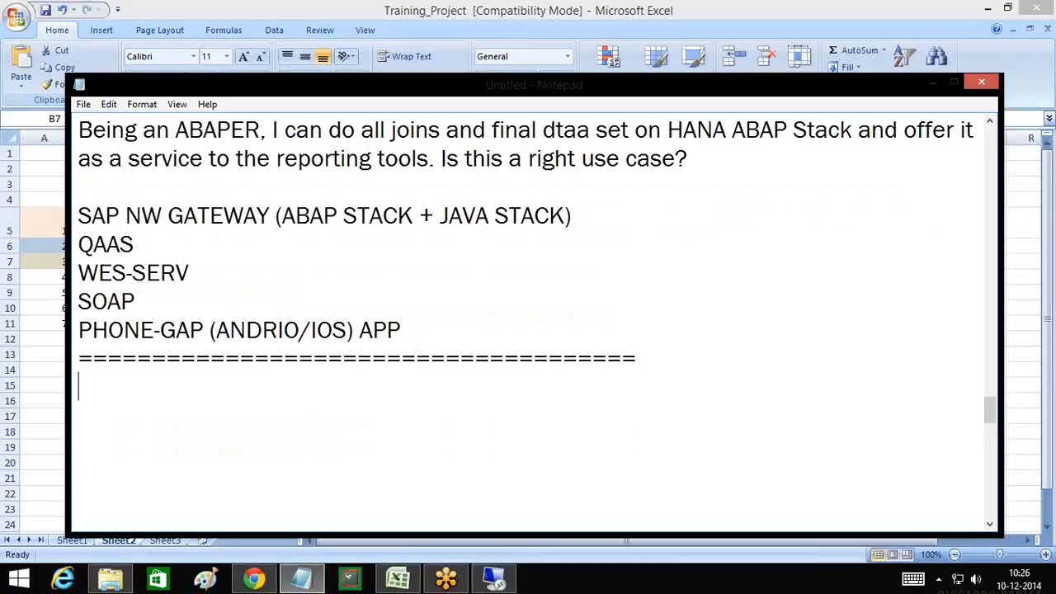
click(1044, 283)
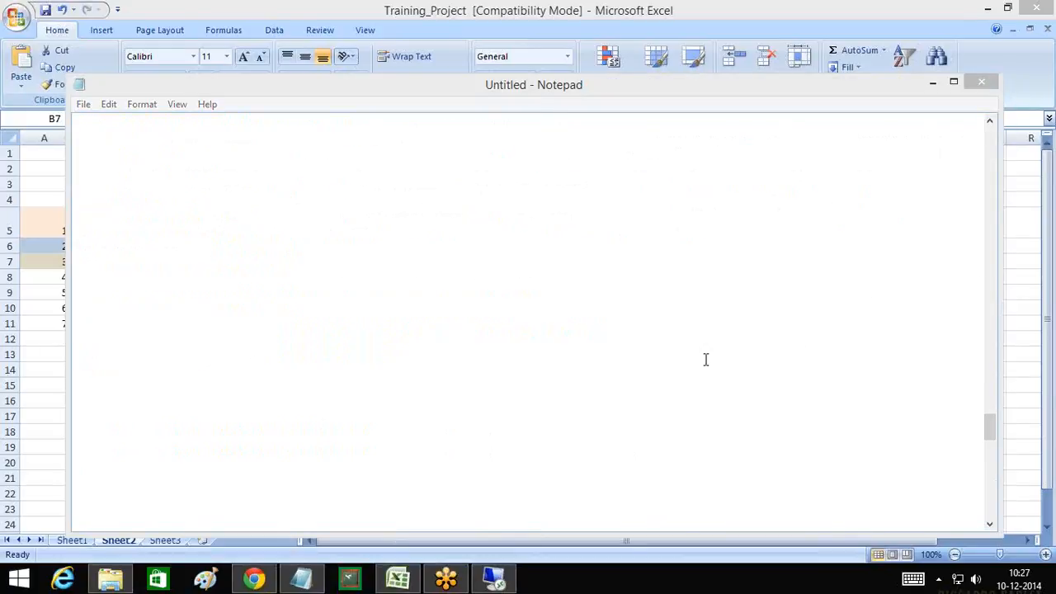
click(328, 156)
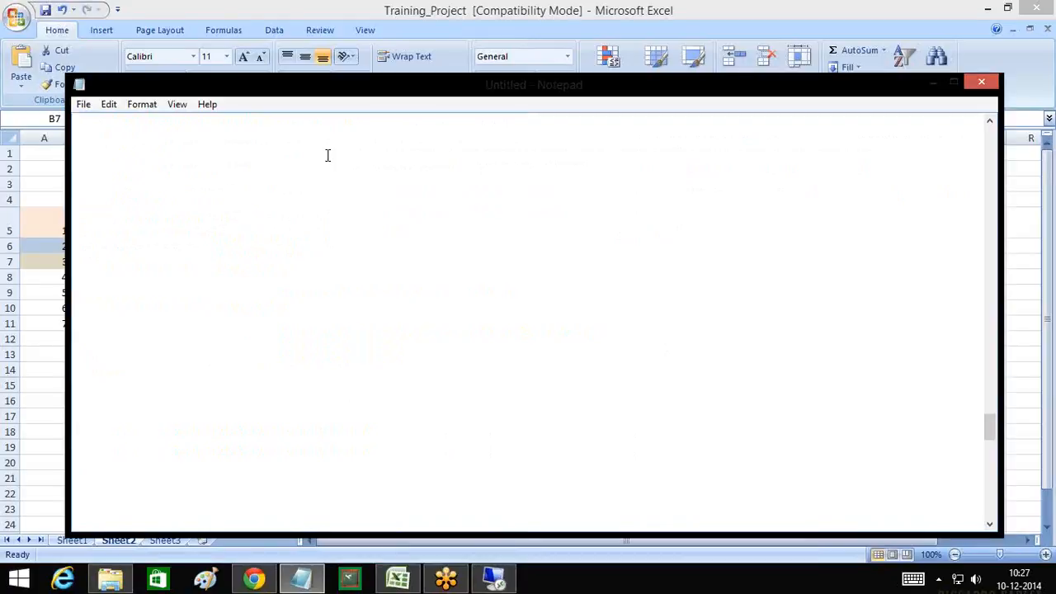
text(Hwo a typical customer does HANA POC Project. does he buy HANA licence/ RDS etc and then does the POC project OR gets trial version from SAP?)
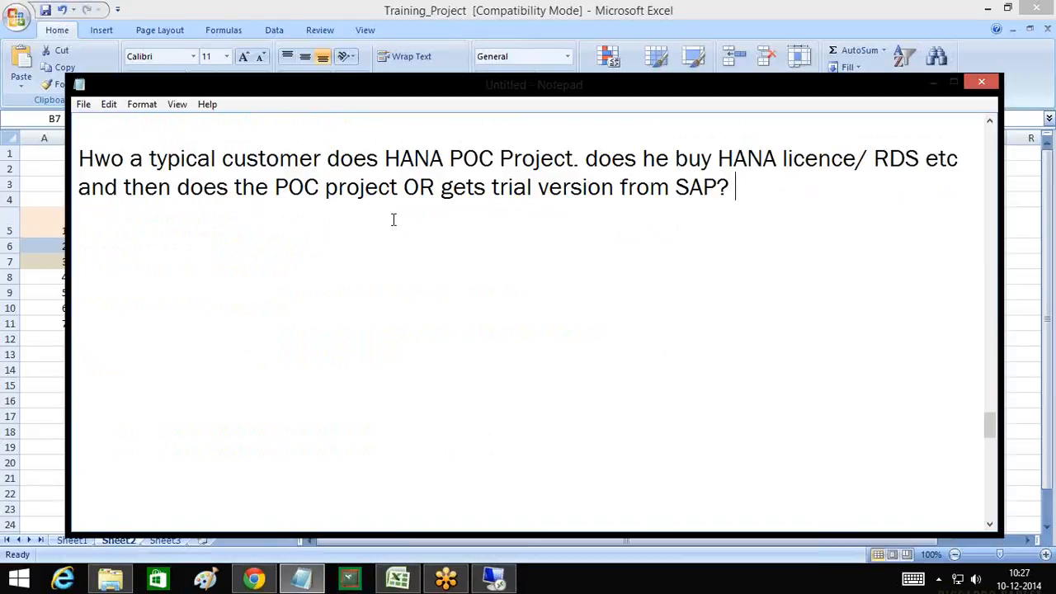
key(Return)
key(ctrl+a)
key(Delete)
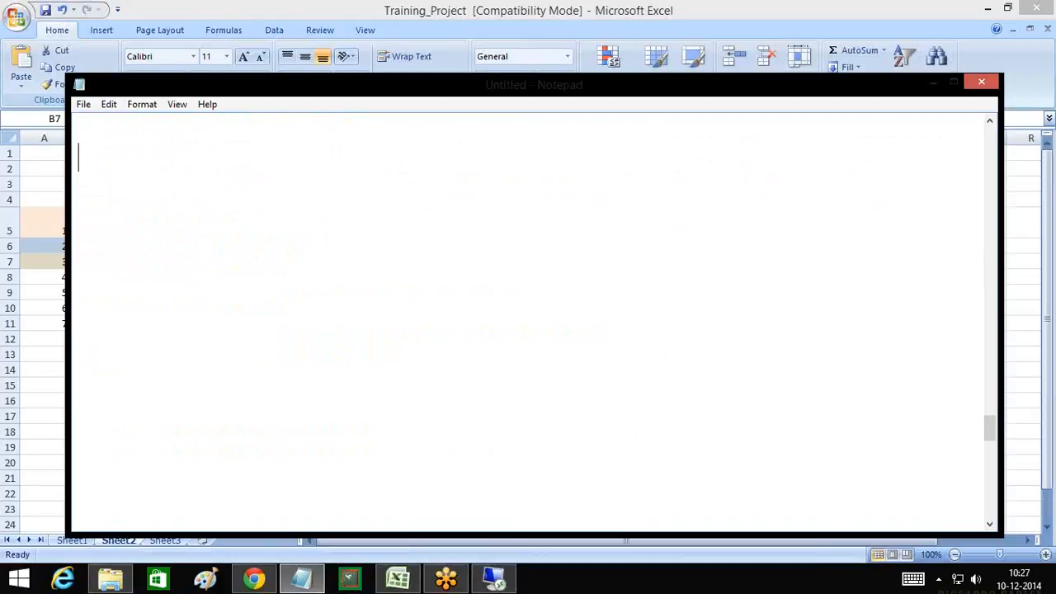